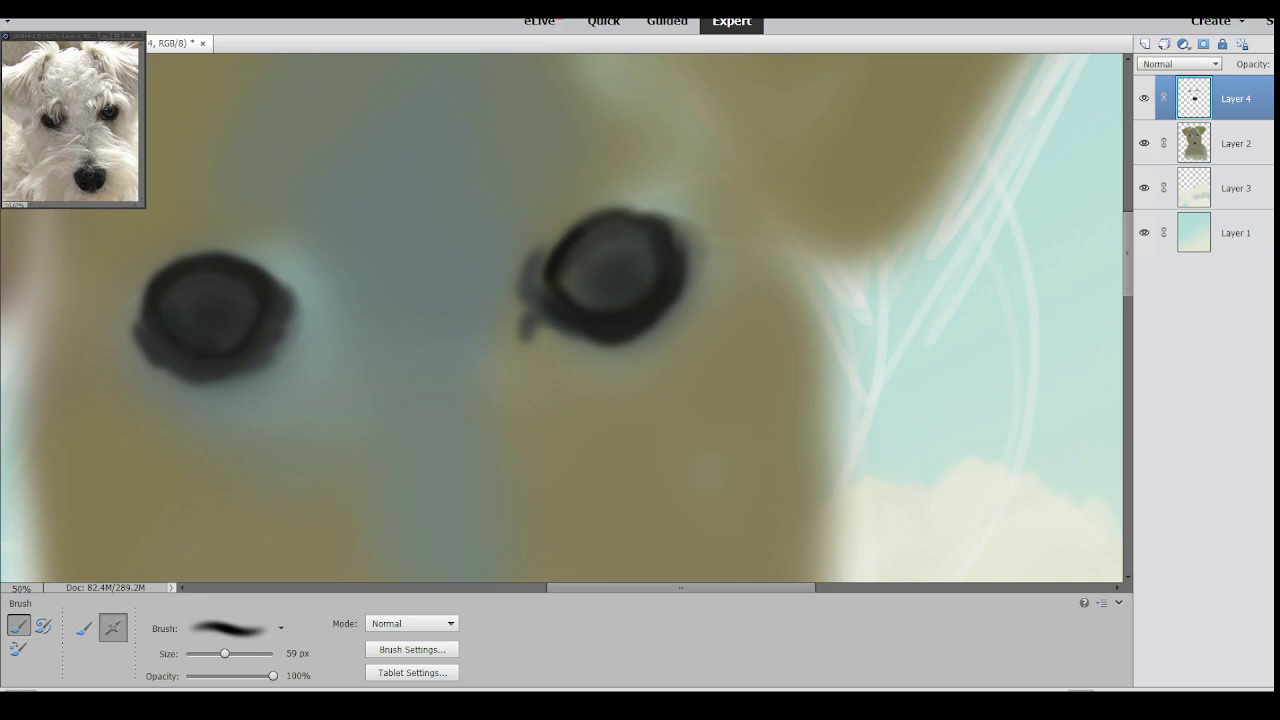
Hide Layer 2 and Layer 4 and toggle Layer 3 off and on to examine the sky and cloud background.
drag(780, 587, 727, 604)
key(ctrl+minus)
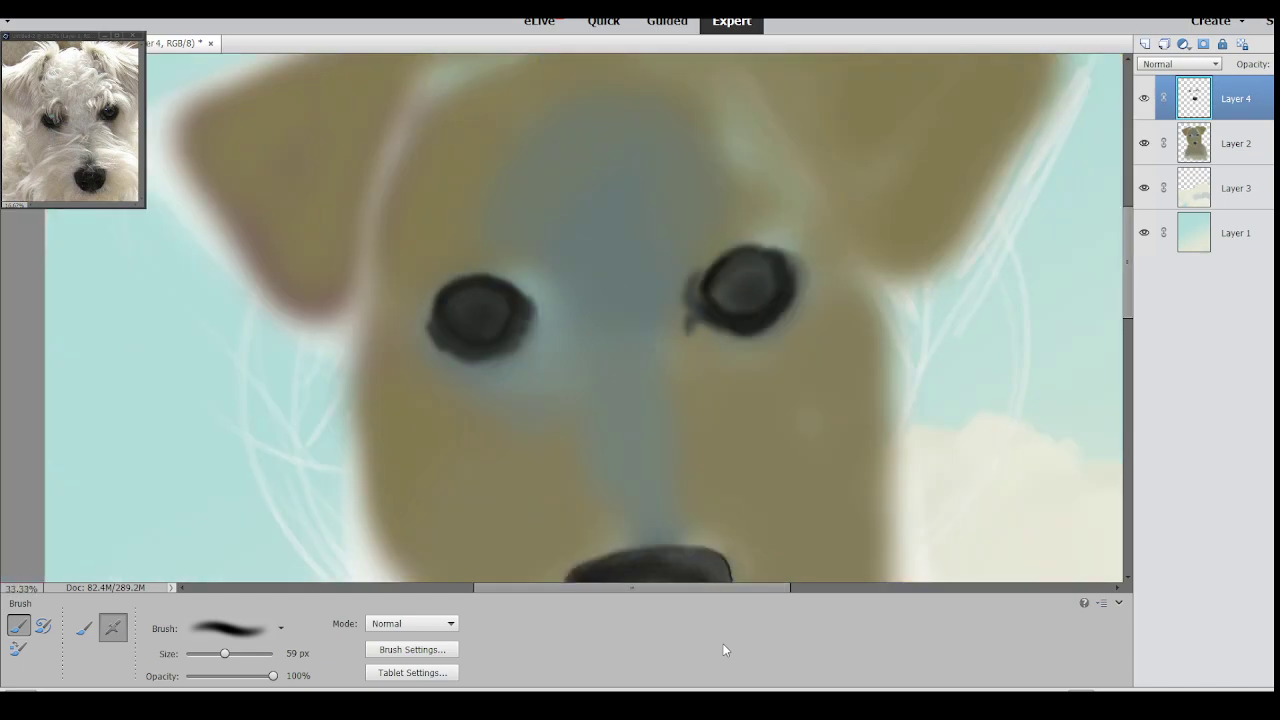
key(ctrl+minus)
mouse_move(1125, 308)
mouse_down()
mouse_move(1121, 364)
mouse_move(1121, 320)
mouse_up()
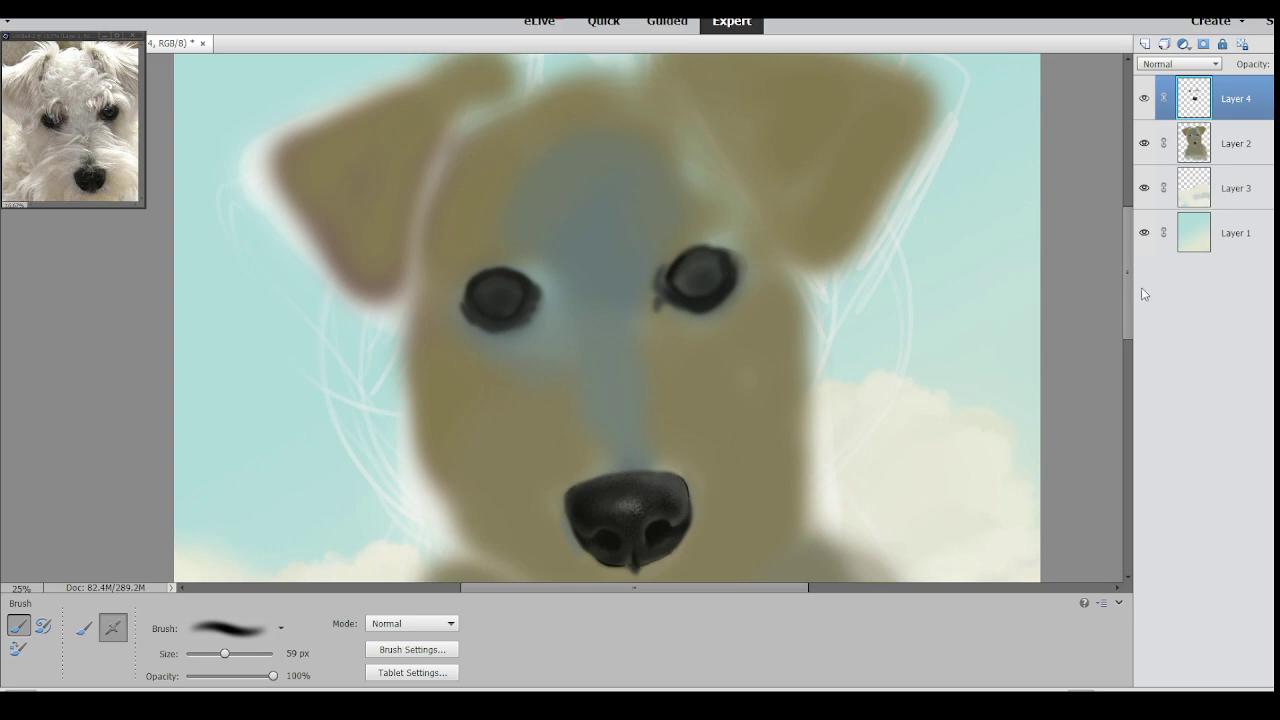
mouse_move(1121, 297)
mouse_down()
mouse_move(1118, 386)
mouse_move(1132, 320)
mouse_up()
key(ctrl+minus)
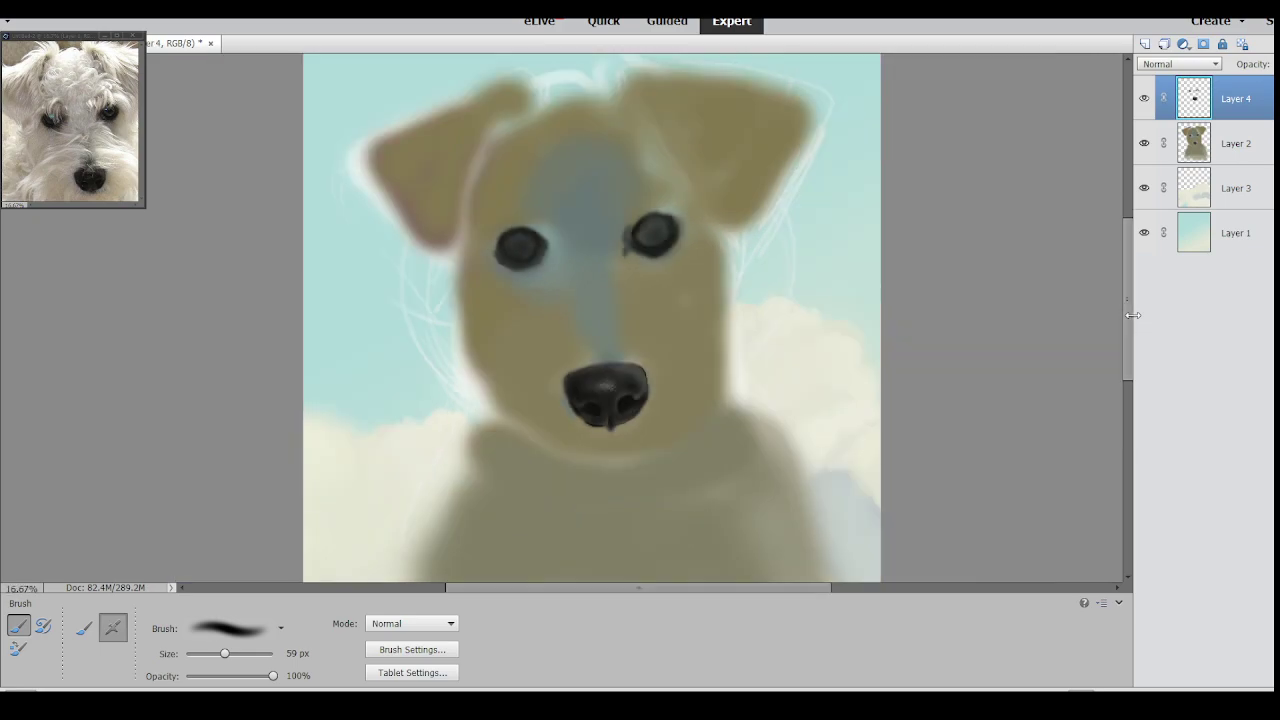
mouse_move(1126, 287)
mouse_down()
mouse_move(1124, 308)
mouse_move(1125, 285)
mouse_up()
click(1144, 143)
click(1144, 99)
click(1145, 188)
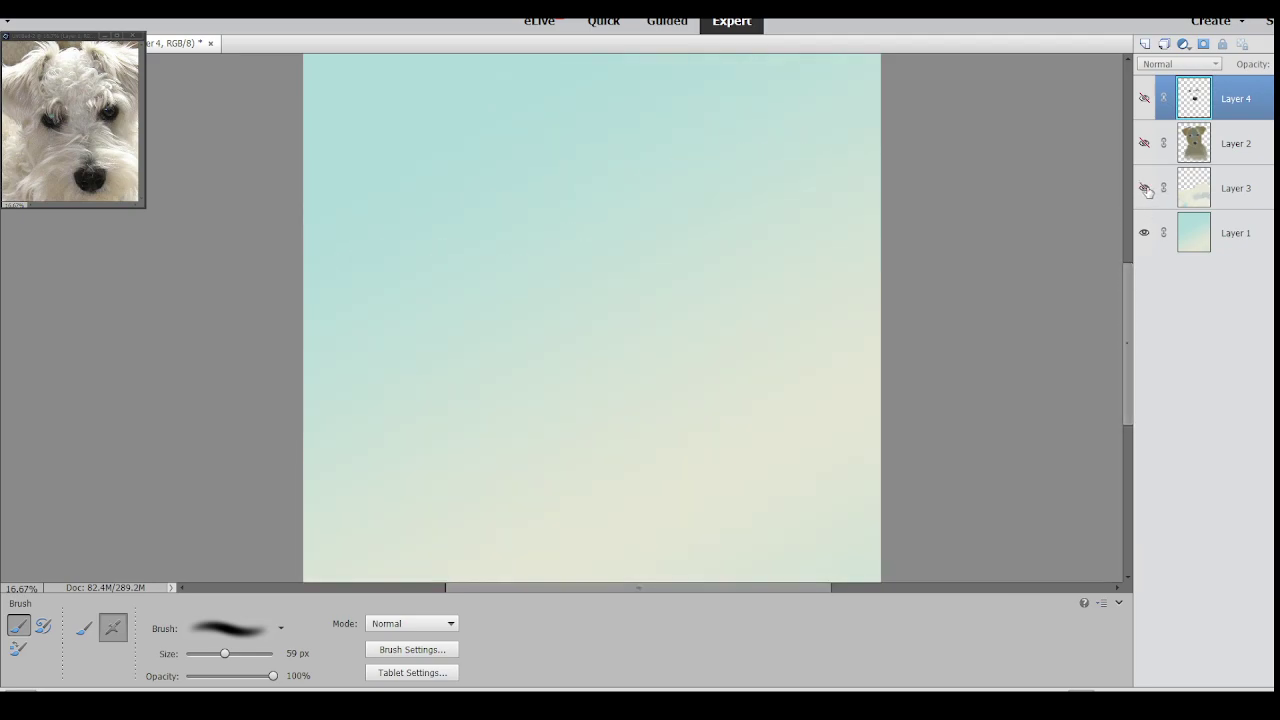
click(1145, 188)
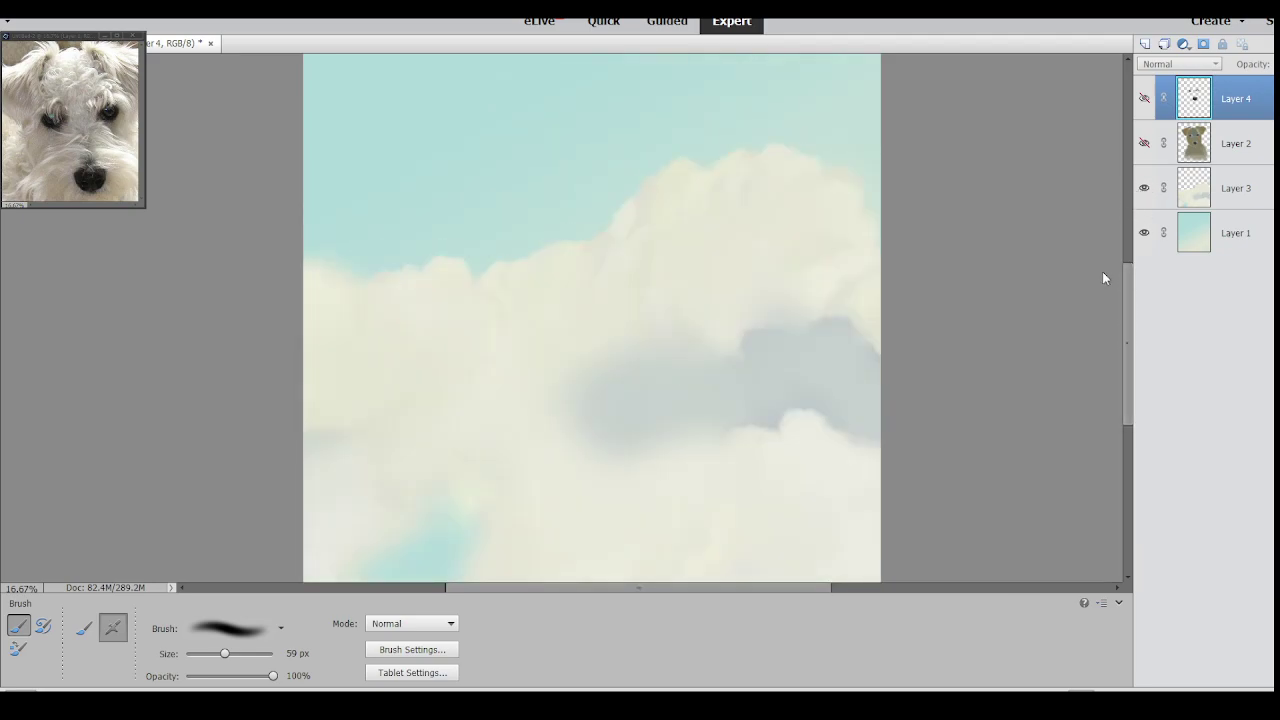
drag(1124, 320, 1128, 297)
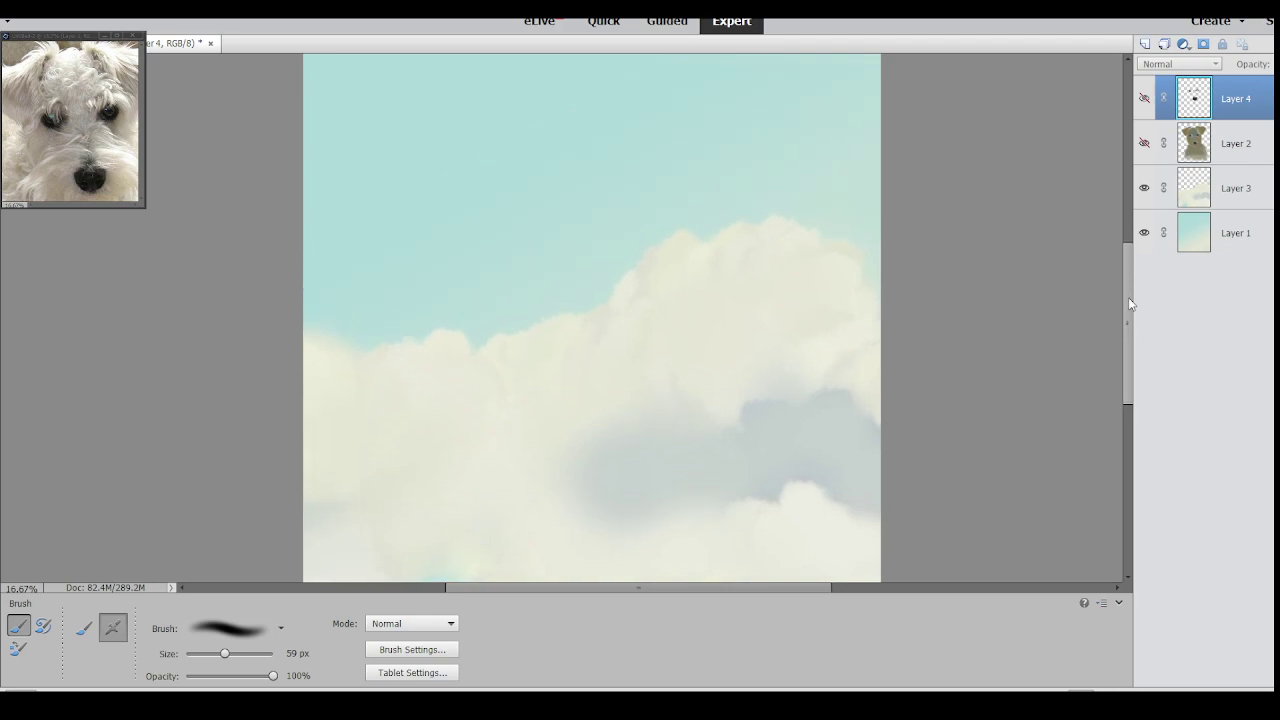
Show Layer 2 and Layer 4 again to compare the blurred base coat with the detailed eyes and nose.
click(1145, 145)
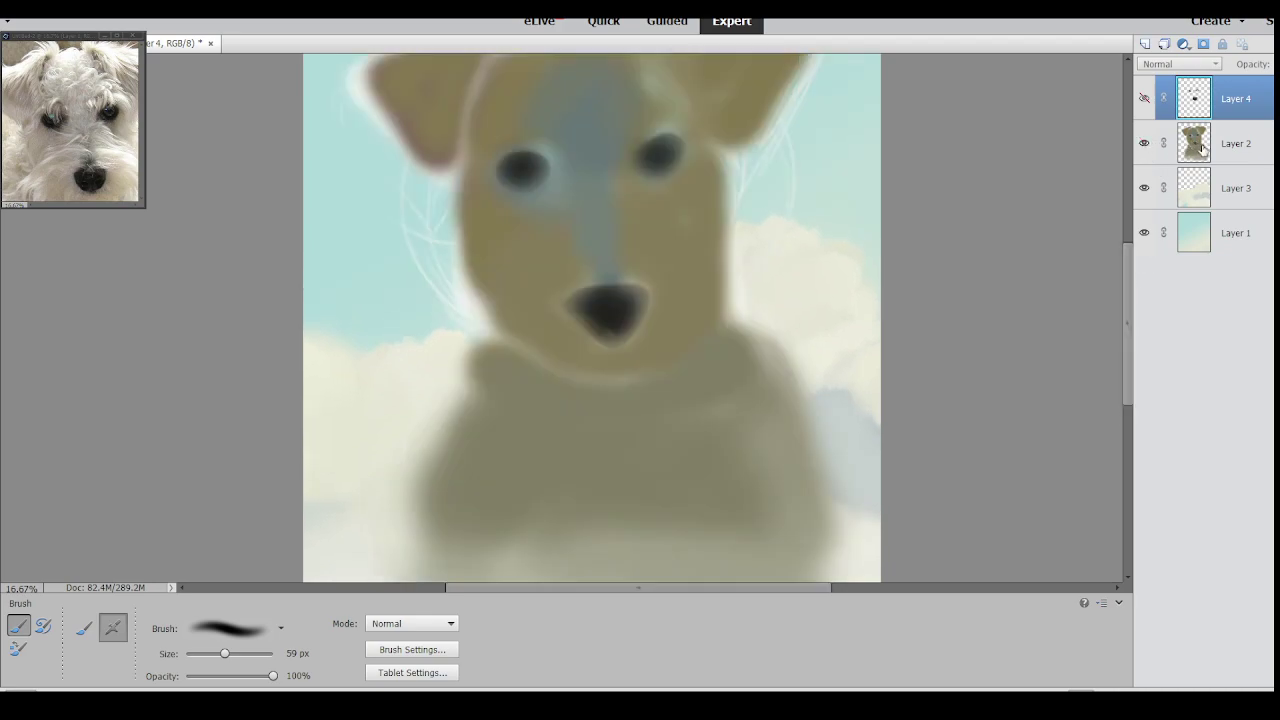
click(1143, 99)
drag(1128, 300, 1113, 244)
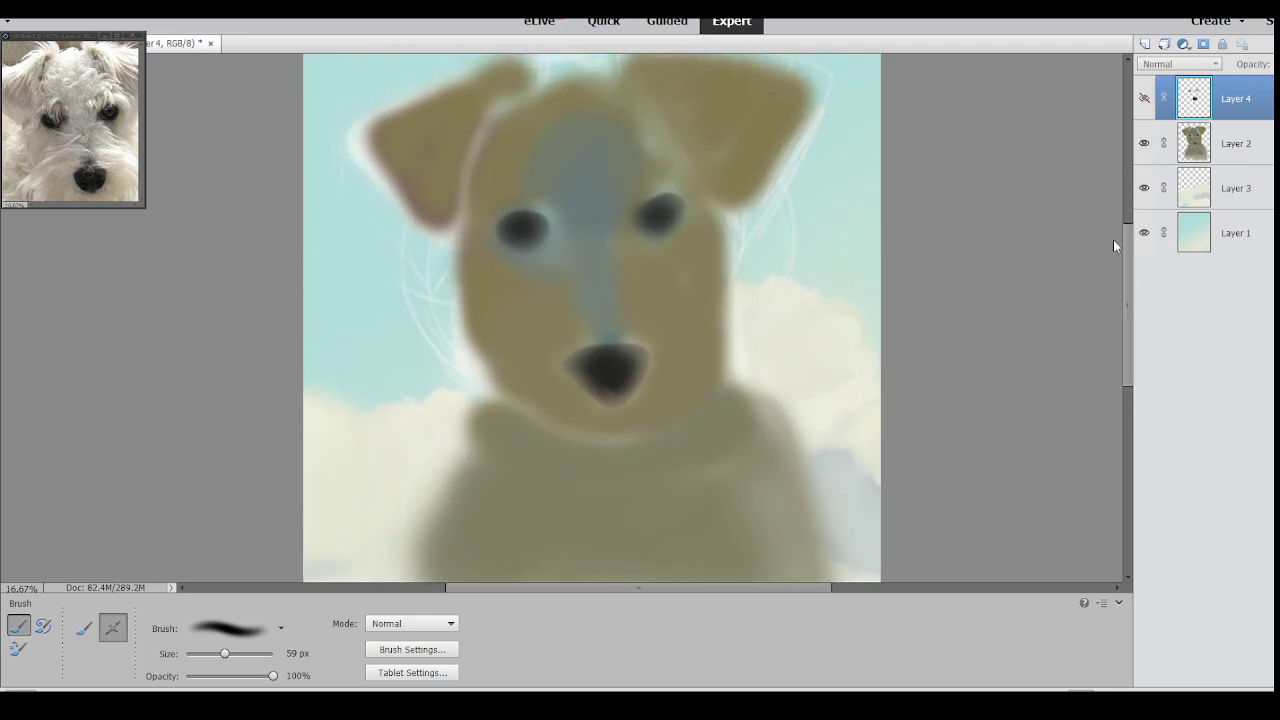
click(1144, 98)
mouse_move(1124, 268)
mouse_down()
mouse_move(1128, 247)
mouse_move(1127, 266)
mouse_up()
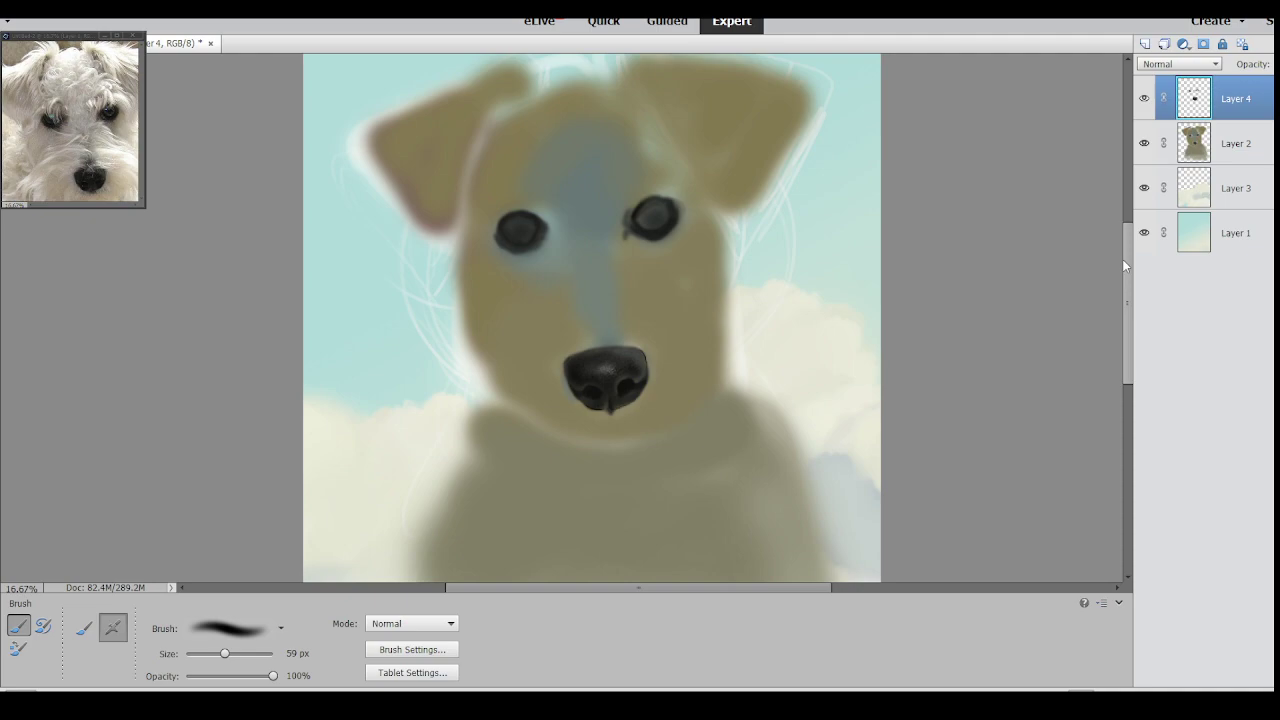
Reduce the brush size to 23 px and bring the dog's right-hand eye into close view in both the painting and the reference photo.
key(ctrl+minus)
key(ctrl+plus)
mouse_move(1122, 259)
mouse_down()
mouse_move(1131, 282)
mouse_move(1131, 237)
mouse_up()
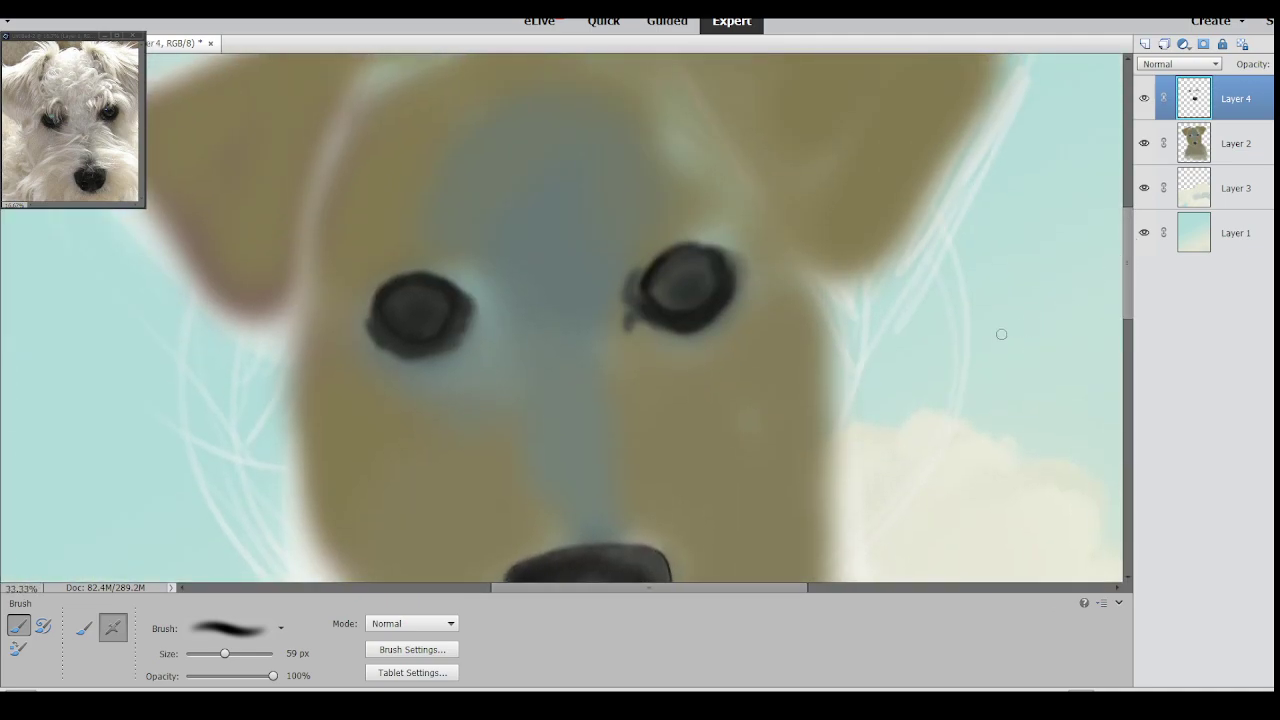
key(ctrl+plus)
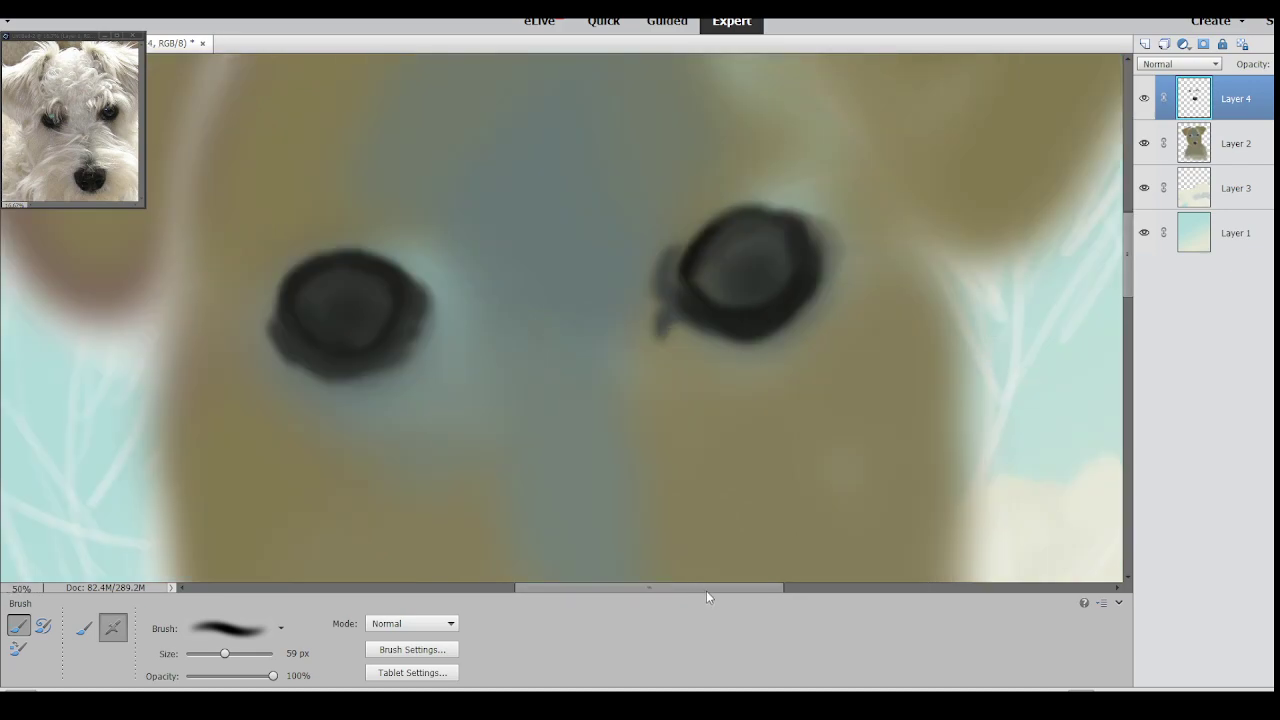
drag(749, 593, 772, 590)
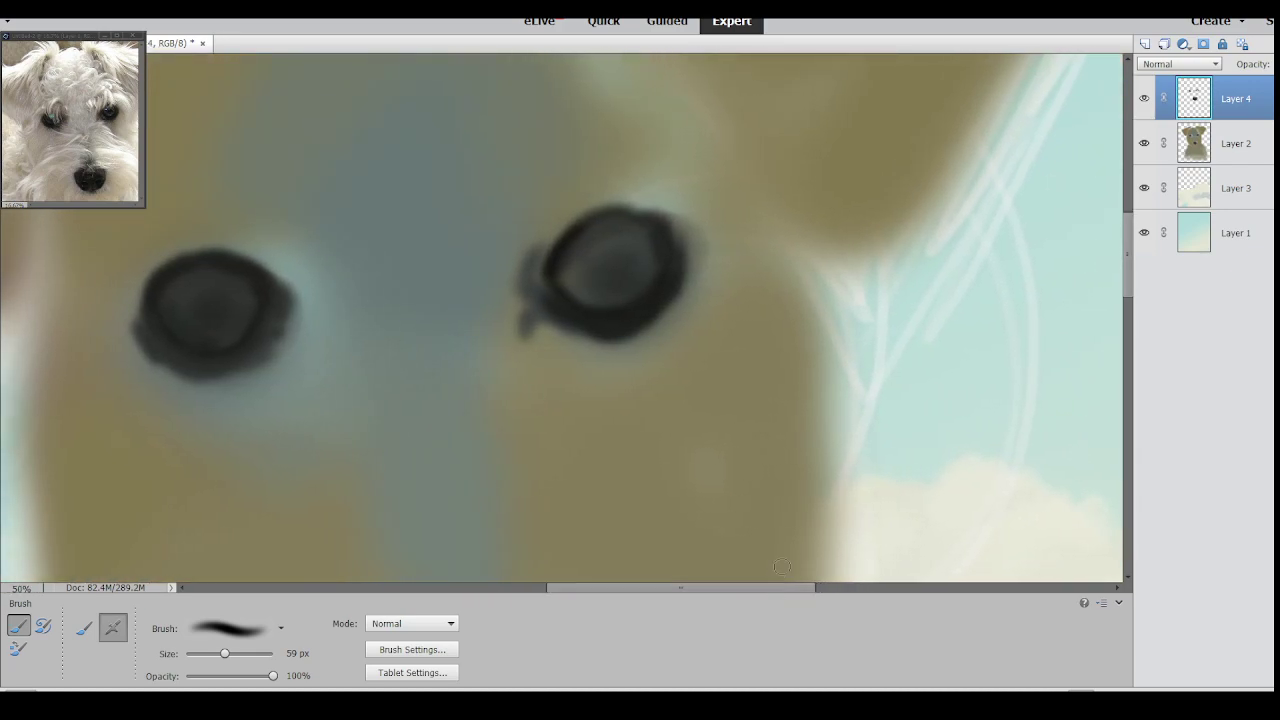
key(ctrl+plus)
key(ctrl+plus)
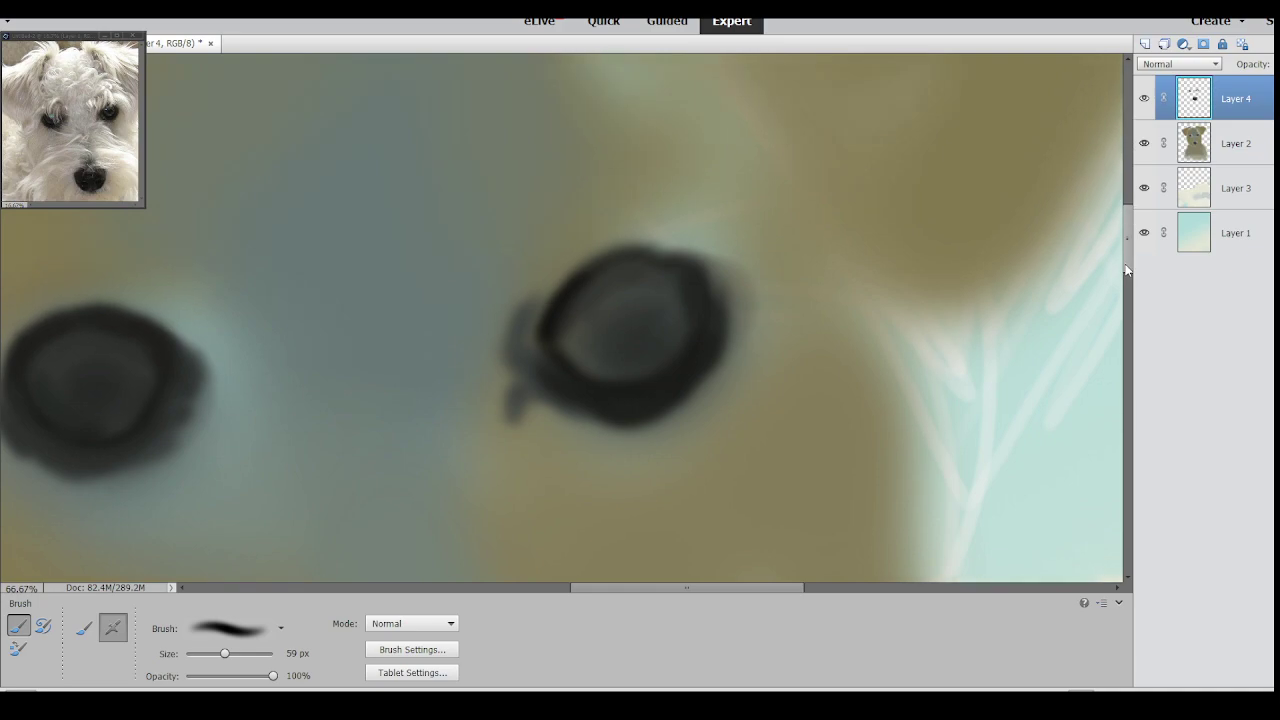
key(ctrl+plus)
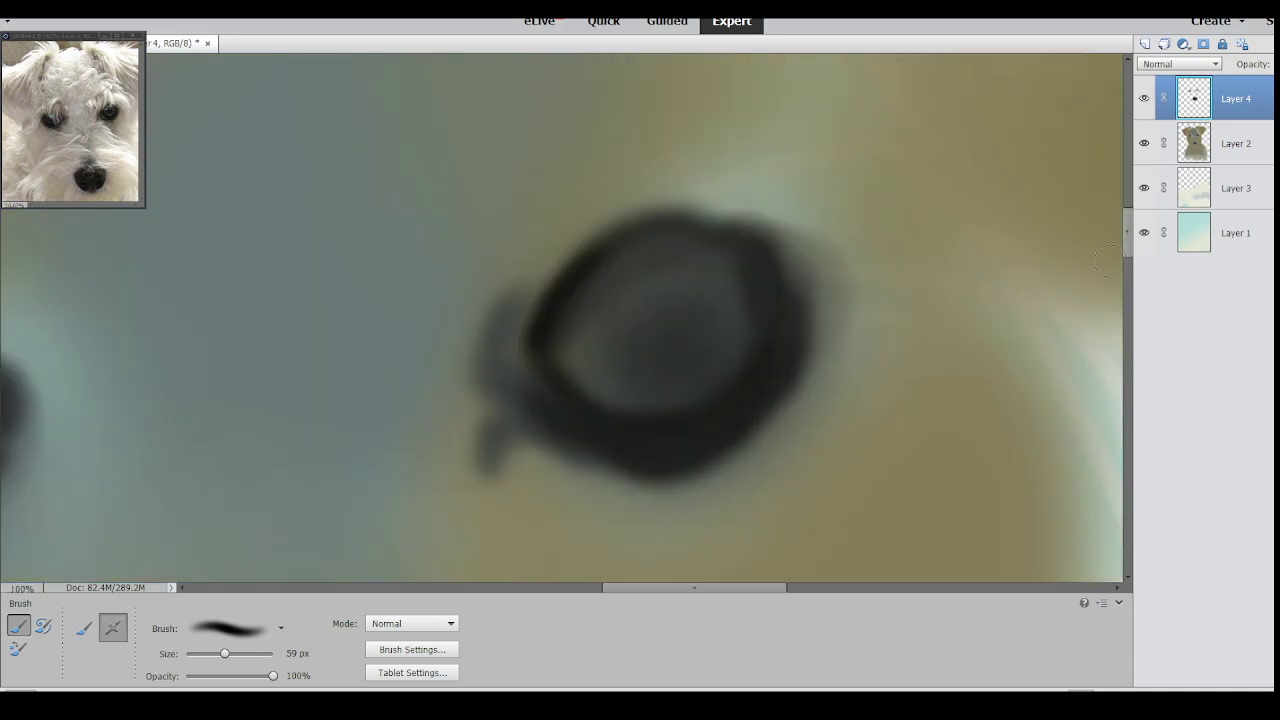
drag(226, 655, 208, 657)
click(97, 204)
key(ctrl+plus)
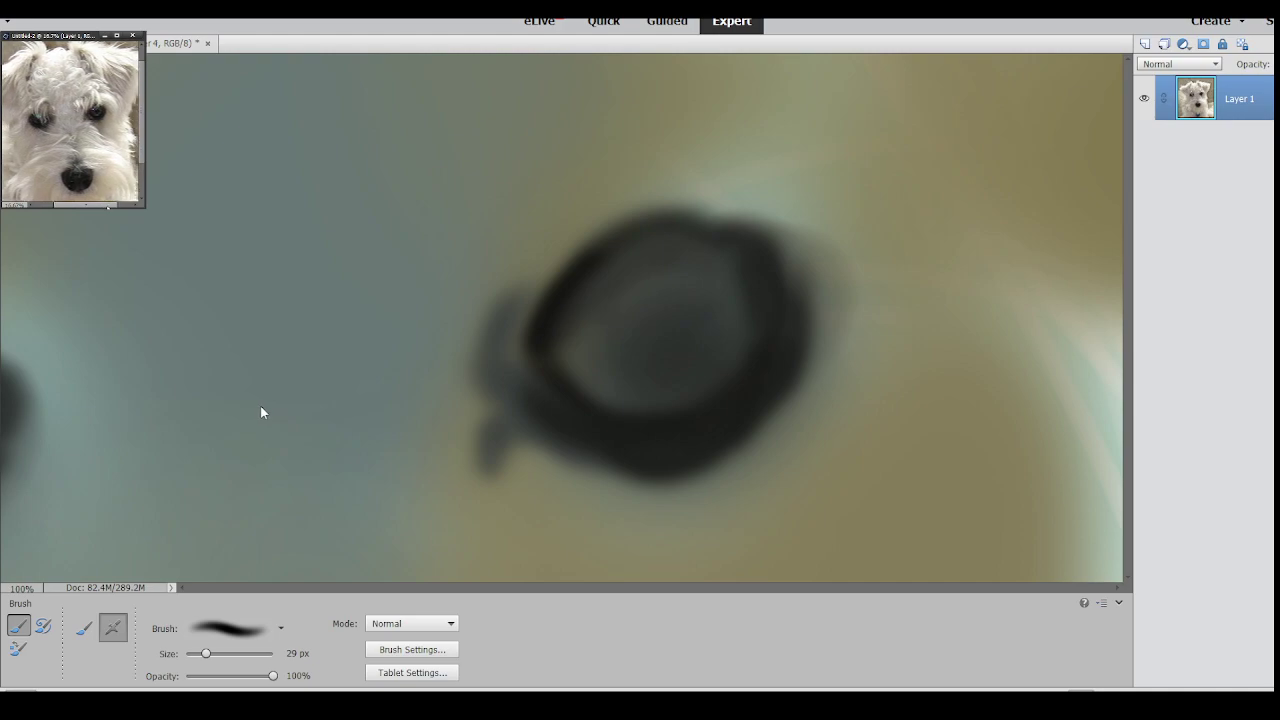
key(ctrl+equal)
drag(97, 205, 109, 205)
click(665, 430)
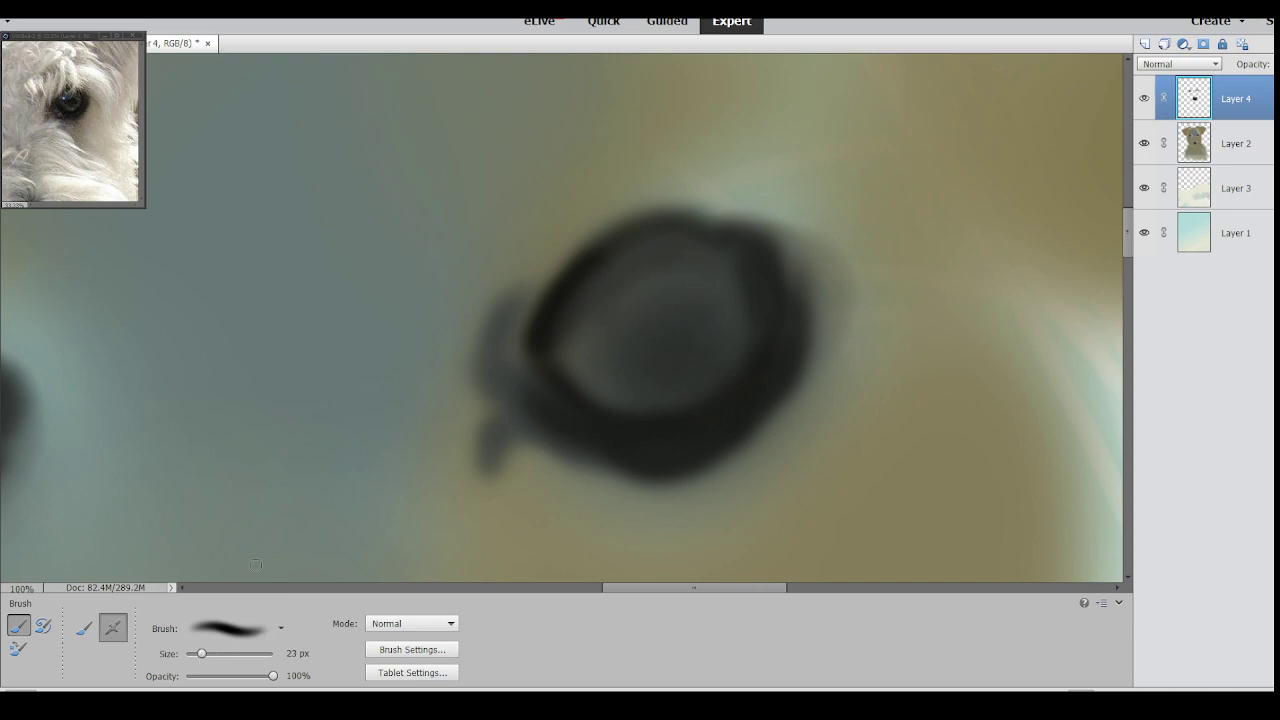
Sample a dark navy and outline the left and lower edges of the right-hand eye's iris with a 15 px brush on Layer 4.
key(i)
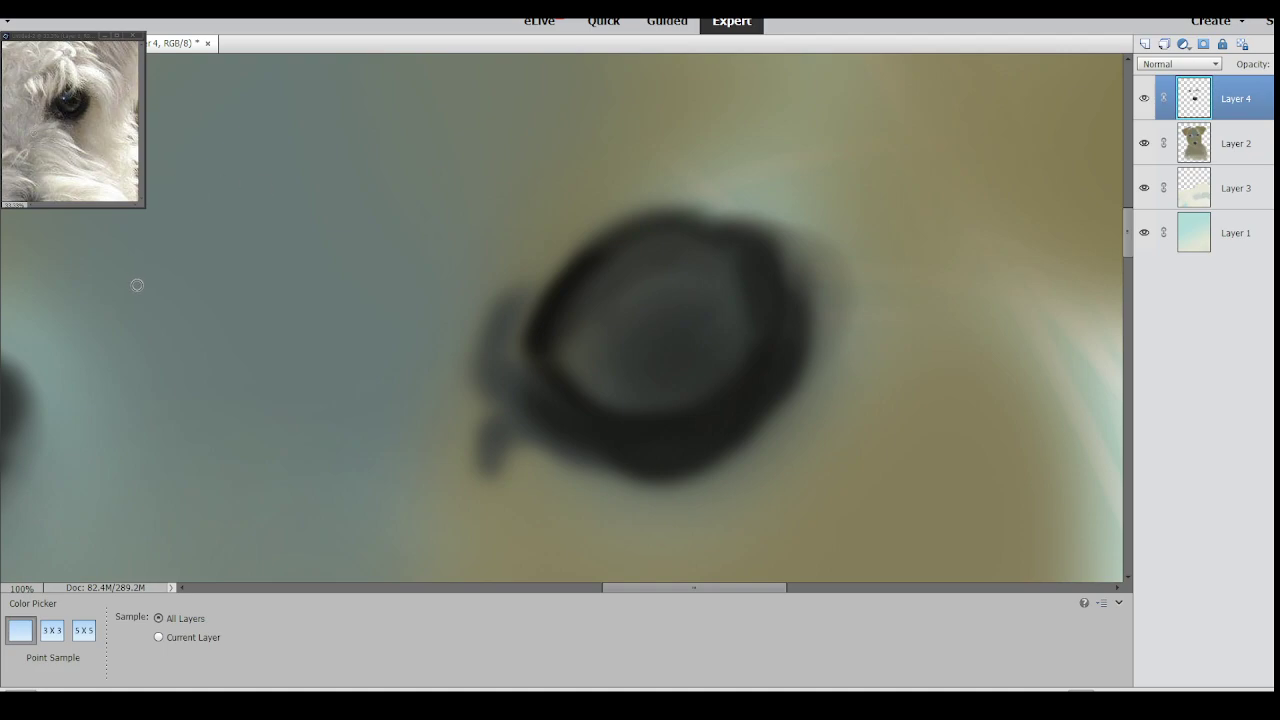
key(b)
mouse_move(554, 330)
mouse_down()
mouse_move(557, 346)
mouse_move(537, 334)
mouse_move(552, 372)
mouse_up()
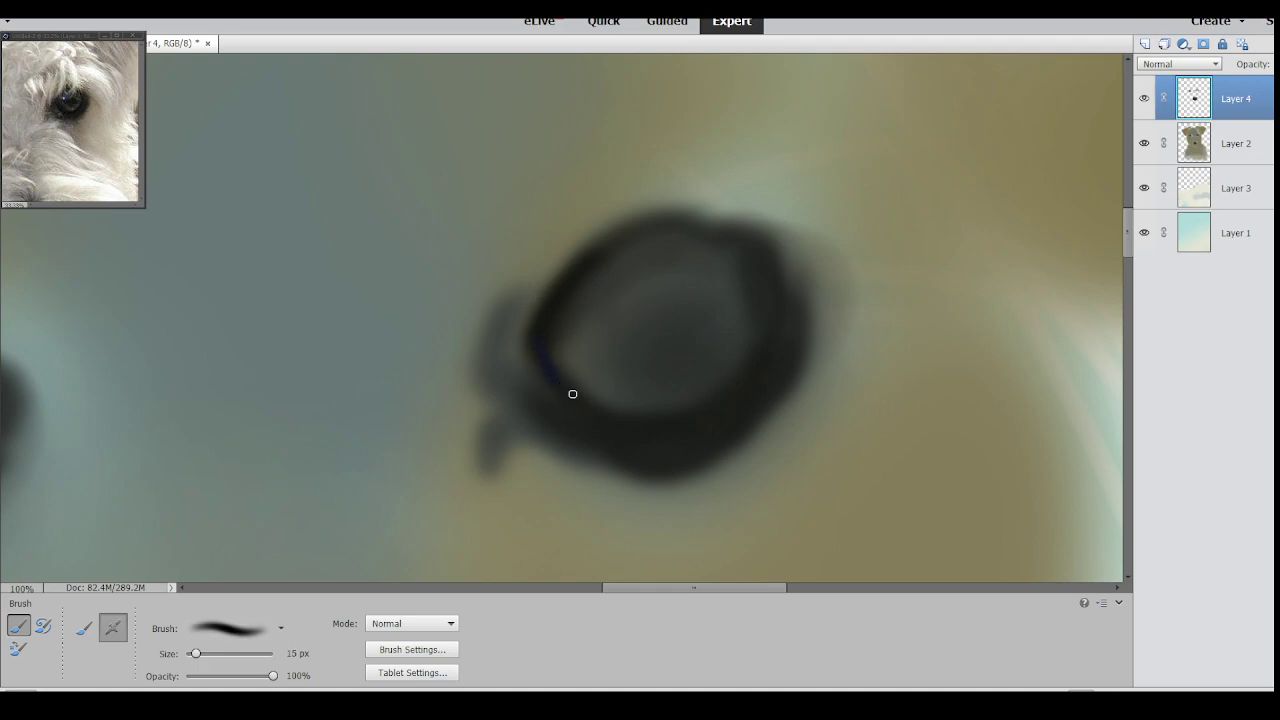
key(i)
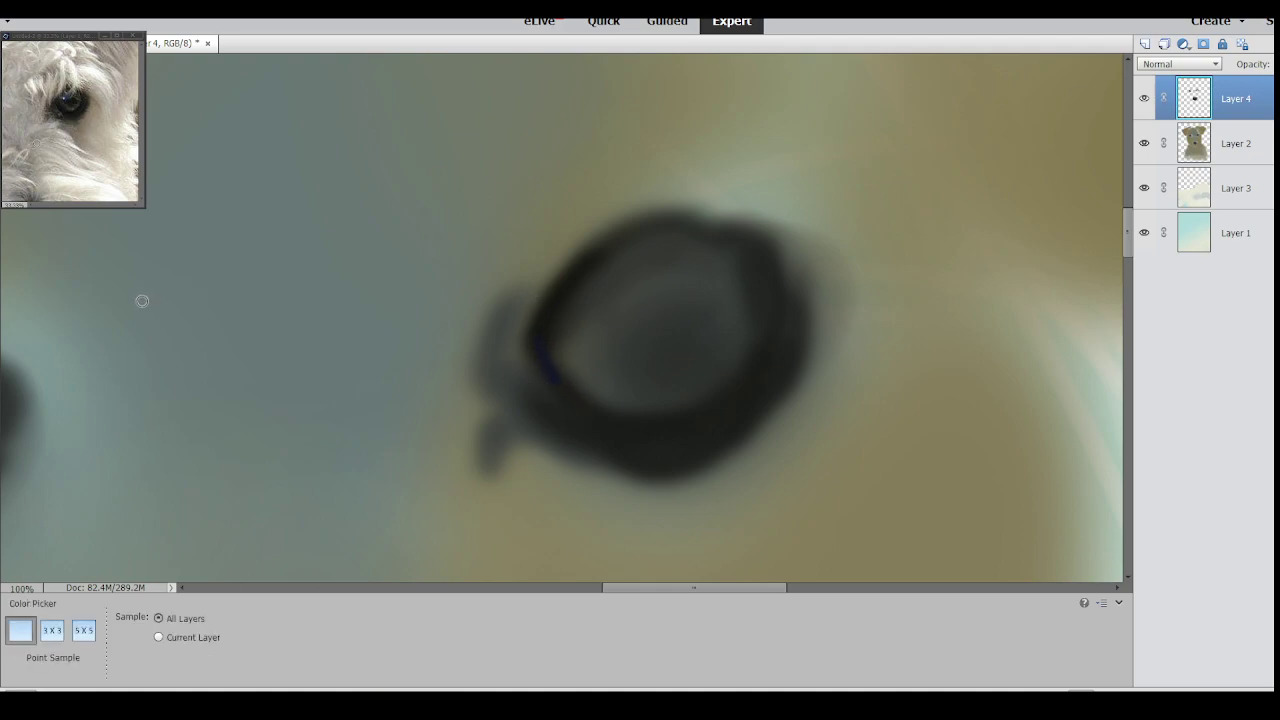
key(b)
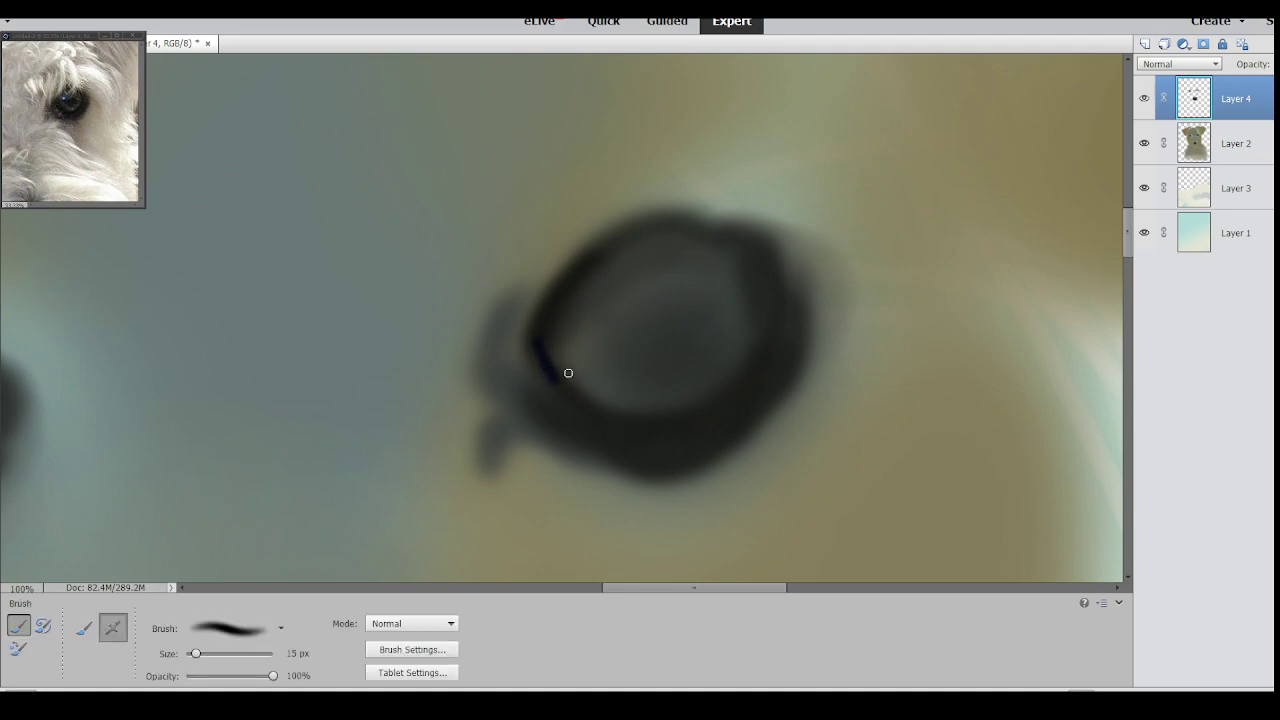
mouse_move(553, 376)
mouse_down()
mouse_move(611, 422)
mouse_move(568, 384)
mouse_move(567, 396)
mouse_move(641, 421)
mouse_move(567, 393)
mouse_move(633, 425)
mouse_move(596, 417)
mouse_move(688, 427)
mouse_move(655, 420)
mouse_move(703, 407)
mouse_up()
Complete the navy iris outline along its right and upper edges, closing it into a full ring.
drag(760, 262, 755, 335)
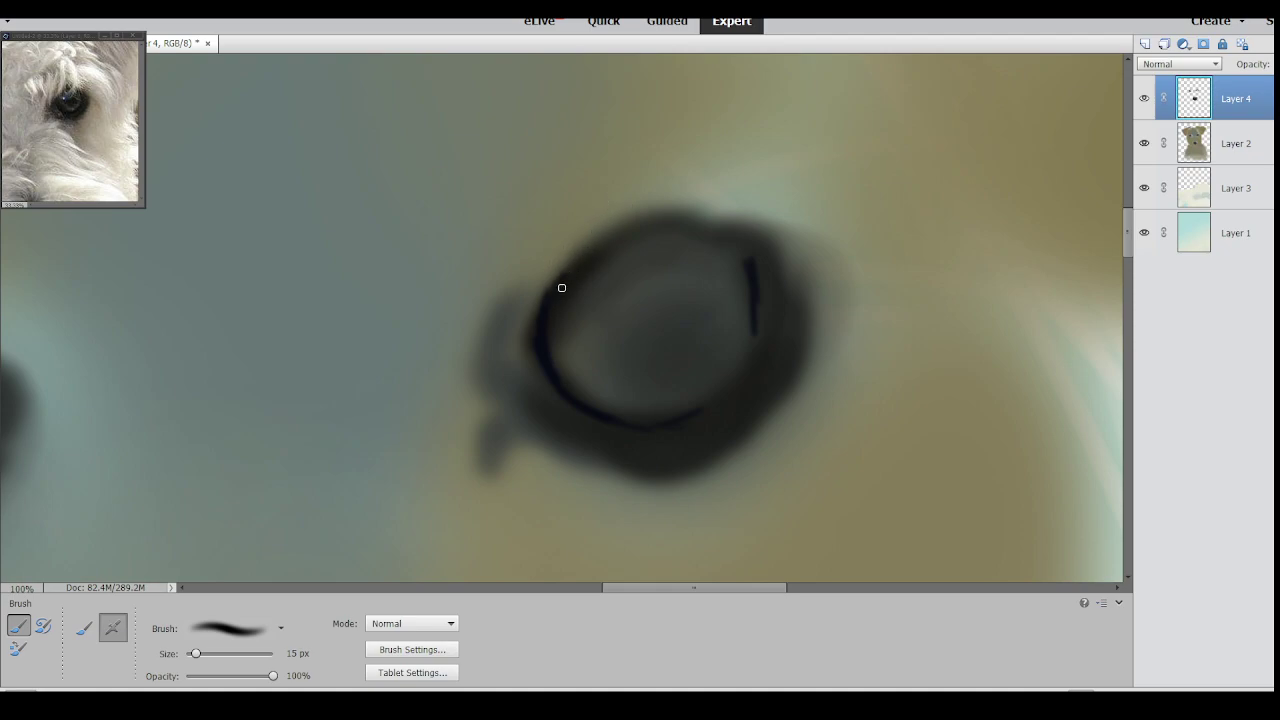
mouse_move(560, 280)
mouse_down()
mouse_move(600, 240)
mouse_move(564, 279)
mouse_move(657, 220)
mouse_move(612, 232)
mouse_move(650, 222)
mouse_up()
mouse_move(749, 250)
mouse_down()
mouse_move(754, 351)
mouse_move(752, 308)
mouse_move(734, 370)
mouse_move(746, 330)
mouse_move(744, 364)
mouse_move(700, 408)
mouse_up()
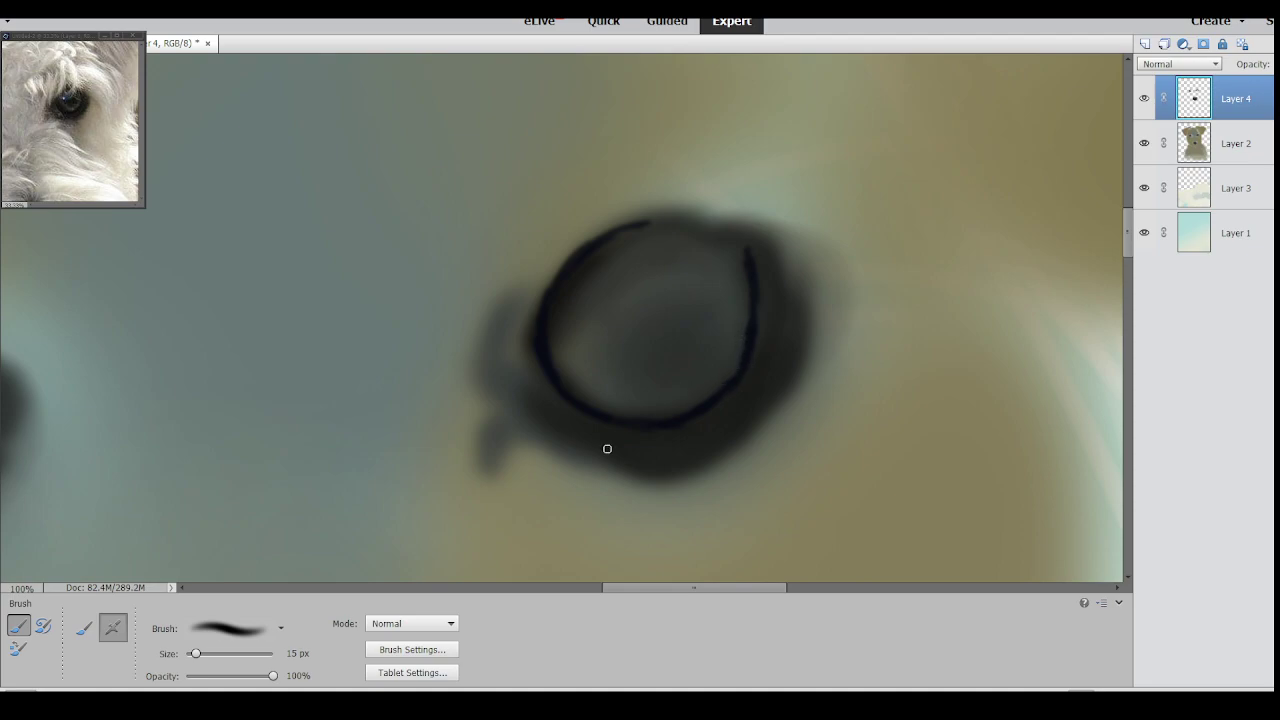
drag(741, 245, 756, 305)
drag(734, 248, 651, 237)
drag(737, 251, 648, 228)
drag(756, 255, 642, 227)
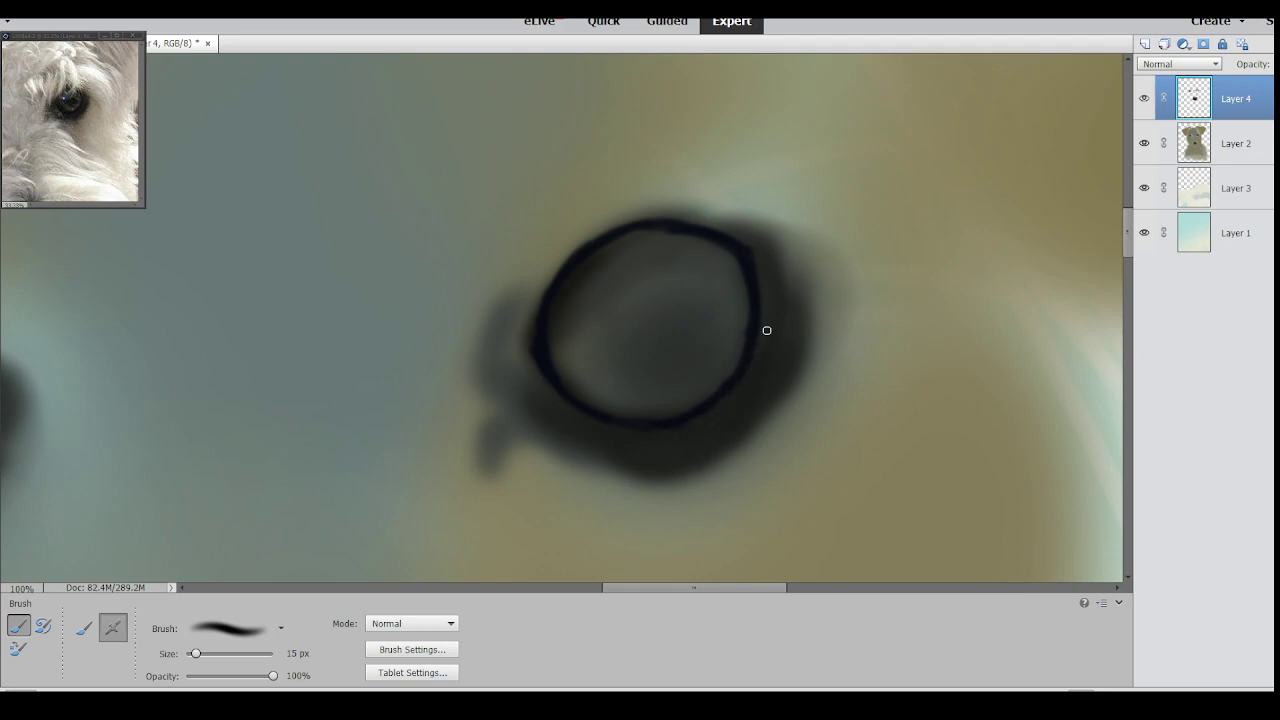
Darken the lower and right eyelid rim outside the iris ring with navy, using a 42 px brush.
click(224, 654)
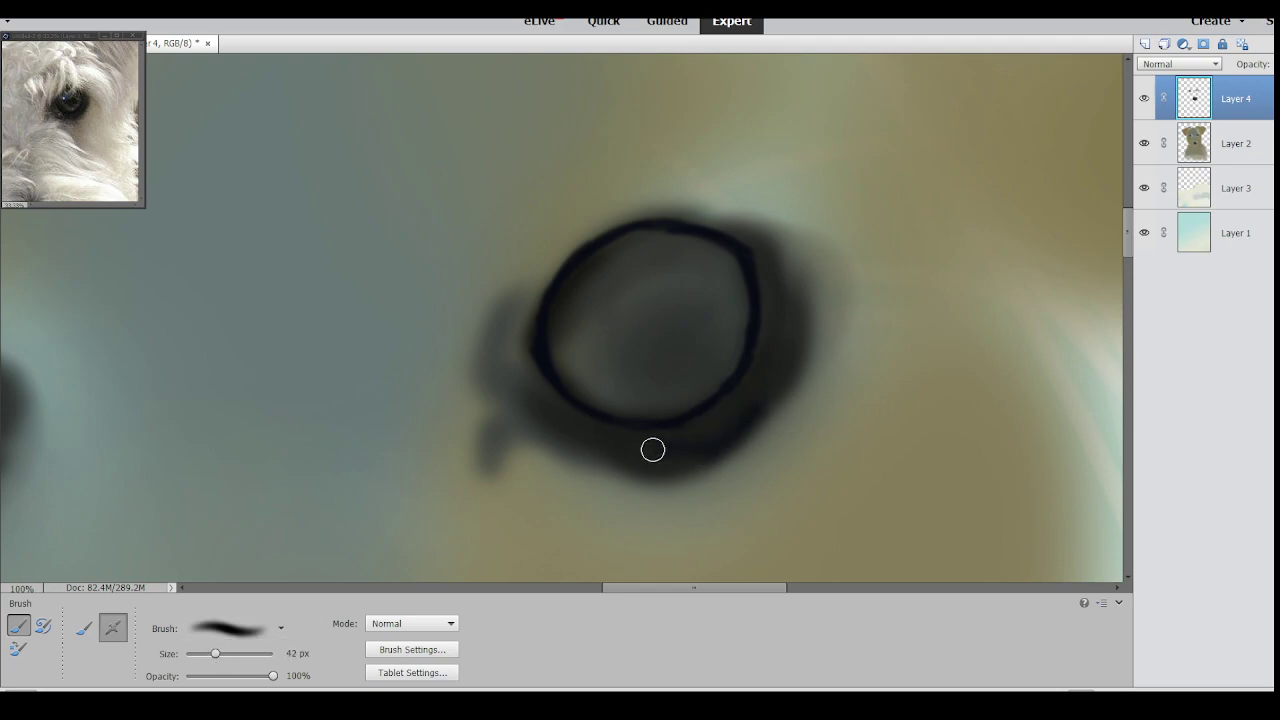
drag(514, 402, 652, 458)
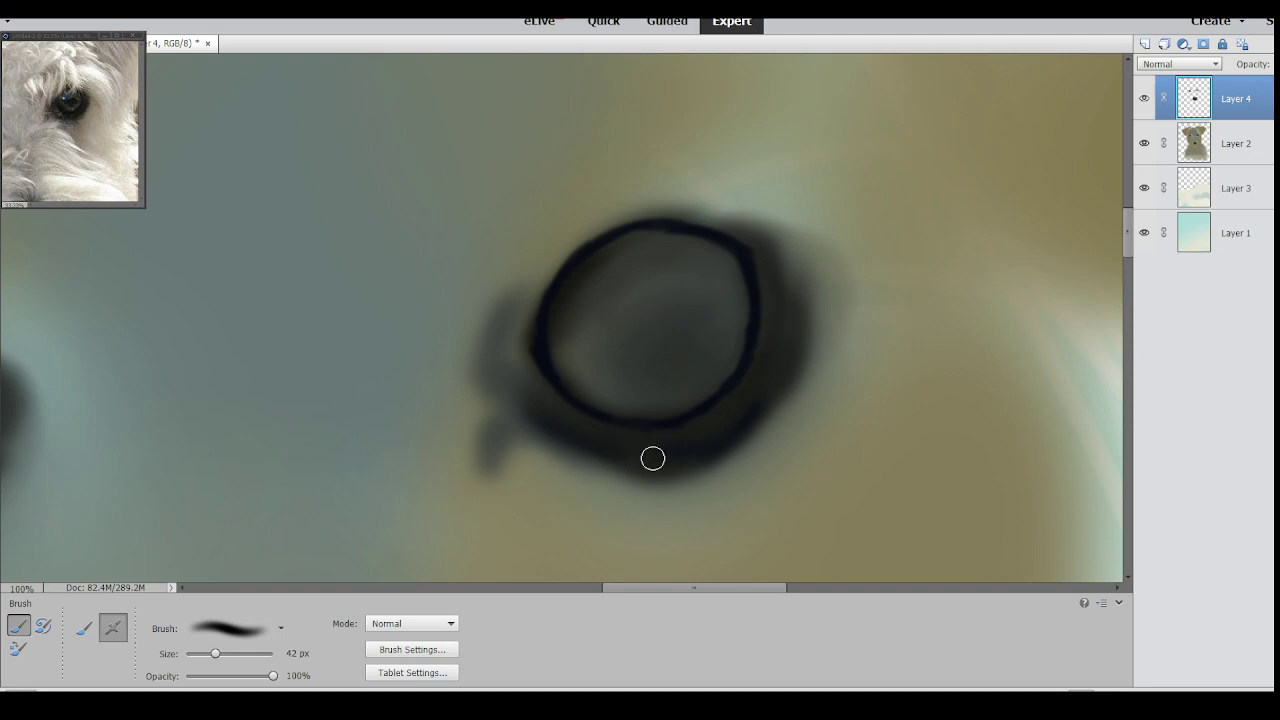
mouse_move(794, 346)
mouse_down()
mouse_move(751, 411)
mouse_move(793, 328)
mouse_move(788, 253)
mouse_move(792, 339)
mouse_up()
drag(788, 256, 778, 279)
Shade the inner edge of the iris all around with navy and paint a solid round pupil in its centre.
mouse_move(703, 383)
mouse_down()
mouse_move(641, 413)
mouse_move(717, 373)
mouse_move(679, 405)
mouse_move(724, 366)
mouse_move(679, 406)
mouse_move(716, 381)
mouse_move(736, 308)
mouse_up()
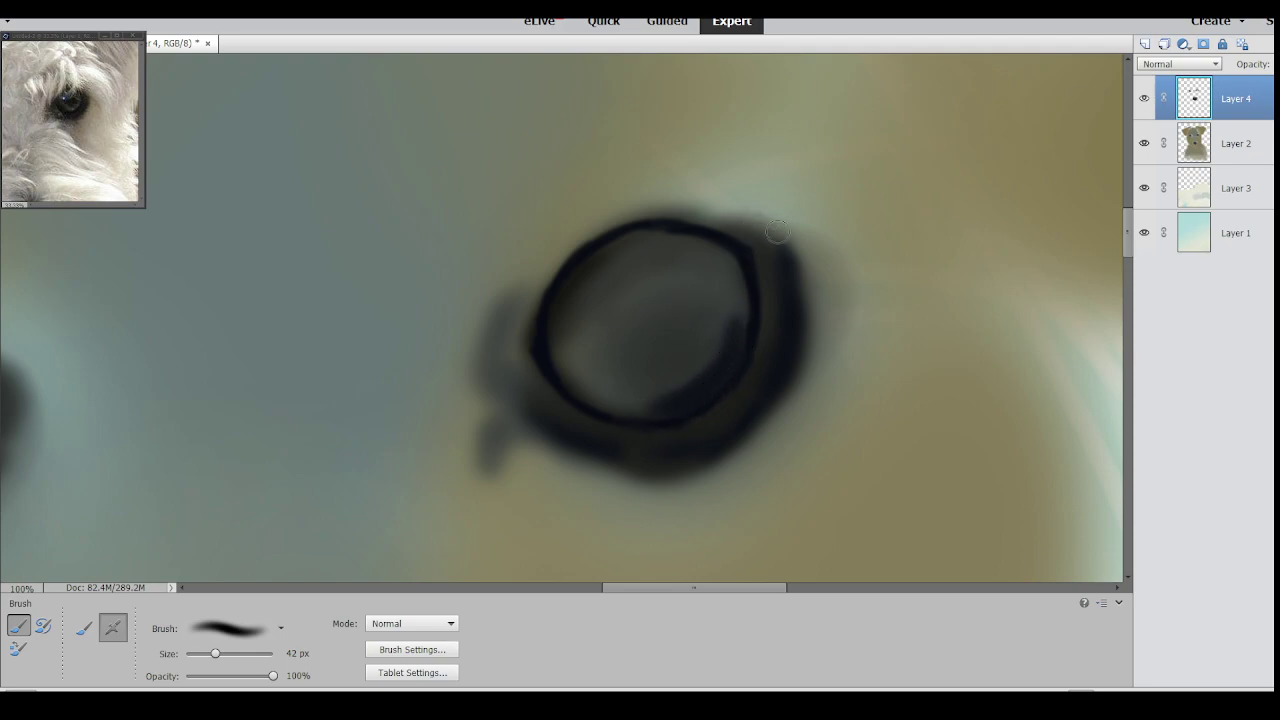
mouse_move(666, 397)
mouse_down()
mouse_move(613, 372)
mouse_move(617, 395)
mouse_move(606, 296)
mouse_move(685, 380)
mouse_move(656, 404)
mouse_move(561, 370)
mouse_move(604, 389)
mouse_move(558, 329)
mouse_move(654, 385)
mouse_move(729, 303)
mouse_up()
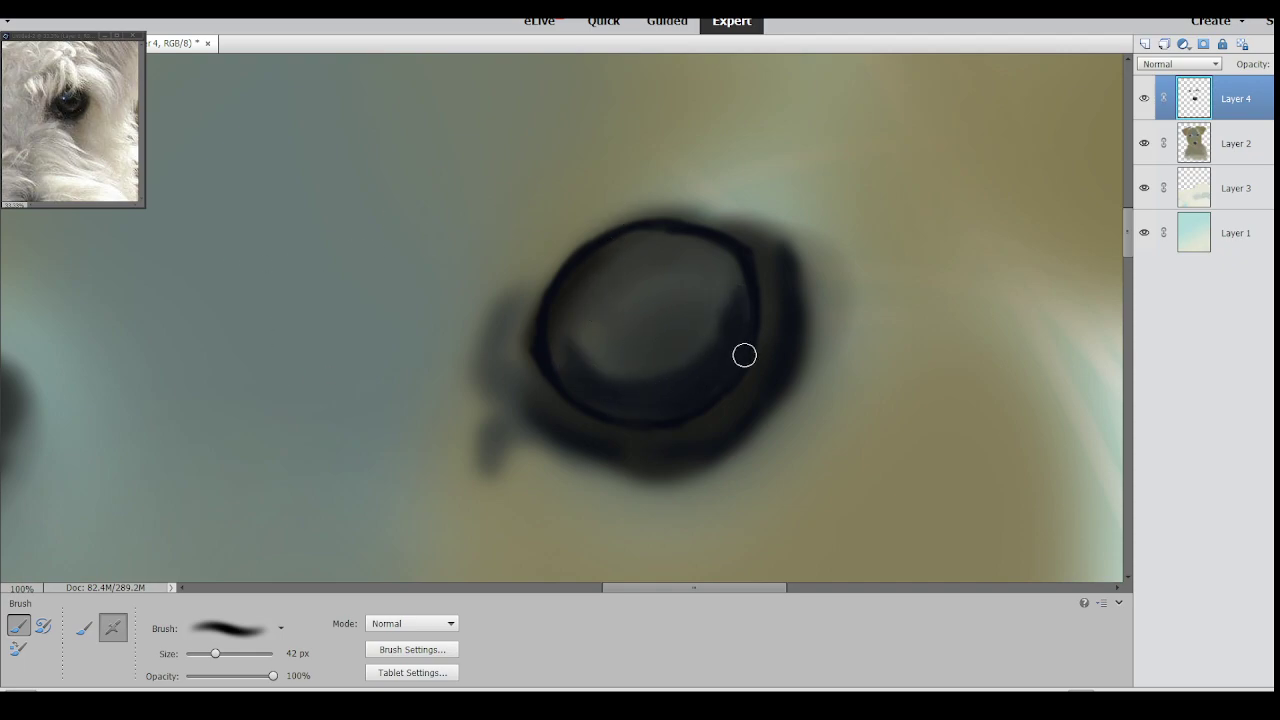
mouse_move(661, 277)
mouse_down()
mouse_move(628, 317)
mouse_move(671, 309)
mouse_move(658, 293)
mouse_move(692, 292)
mouse_move(649, 297)
mouse_move(636, 314)
mouse_move(629, 325)
mouse_move(655, 341)
mouse_move(686, 304)
mouse_move(657, 282)
mouse_move(632, 310)
mouse_move(569, 313)
mouse_move(569, 349)
mouse_up()
mouse_move(582, 268)
mouse_down()
mouse_move(561, 312)
mouse_move(591, 280)
mouse_move(663, 247)
mouse_move(619, 261)
mouse_move(703, 254)
mouse_move(649, 240)
mouse_move(738, 289)
mouse_move(724, 259)
mouse_move(740, 301)
mouse_move(737, 269)
mouse_move(727, 348)
mouse_move(708, 379)
mouse_up()
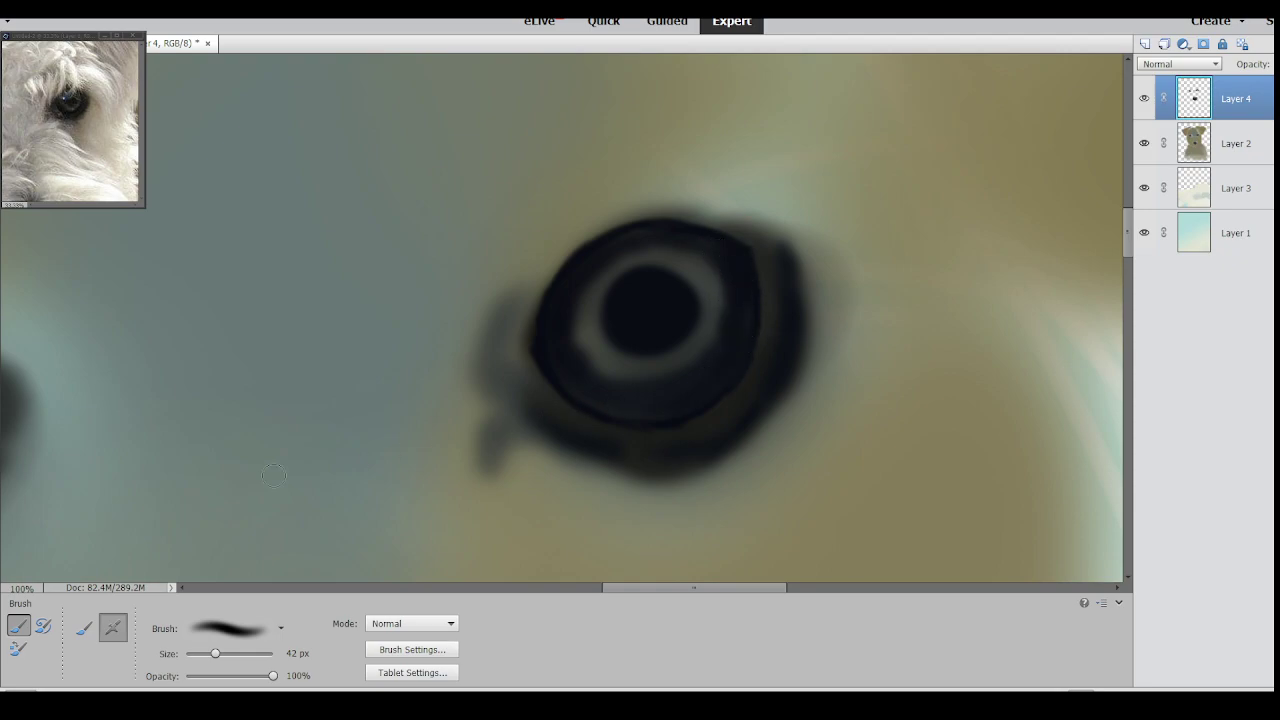
Sample a reddish brown and paint the iris around the pupil, blending it with a 69 px brush.
key(i)
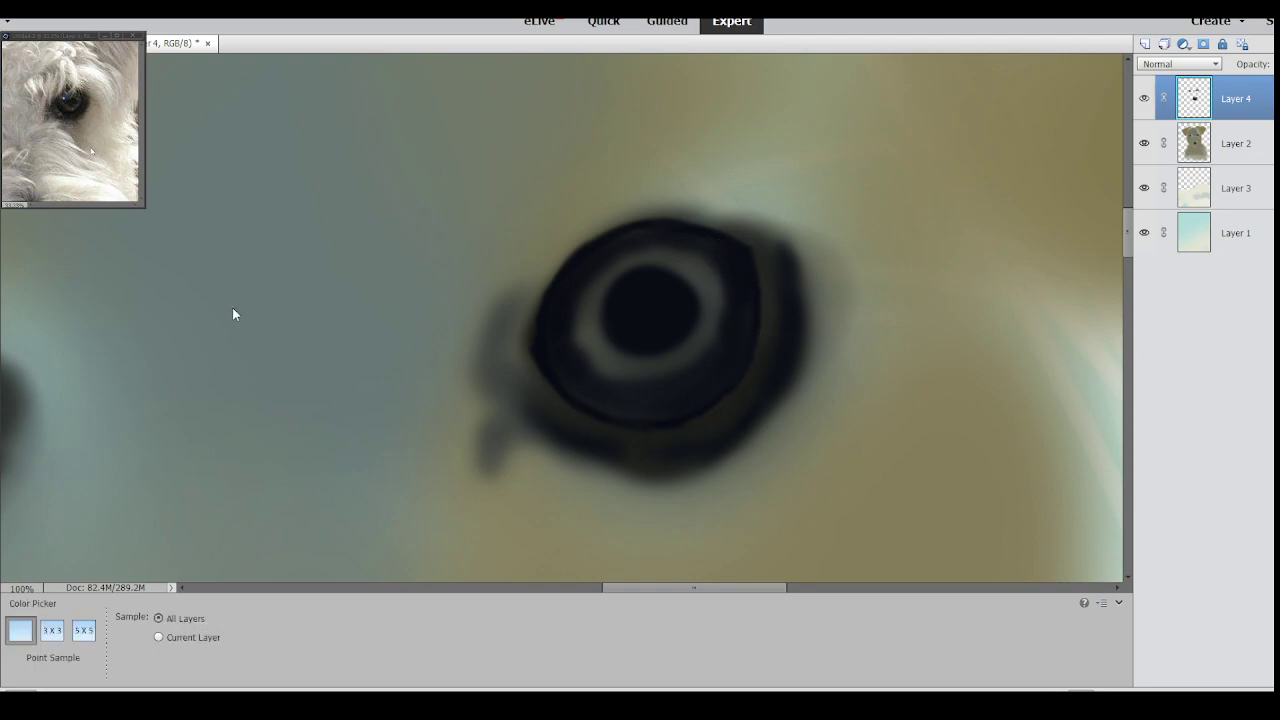
key(b)
mouse_move(580, 350)
mouse_down()
mouse_move(606, 371)
mouse_move(664, 376)
mouse_up()
click(229, 654)
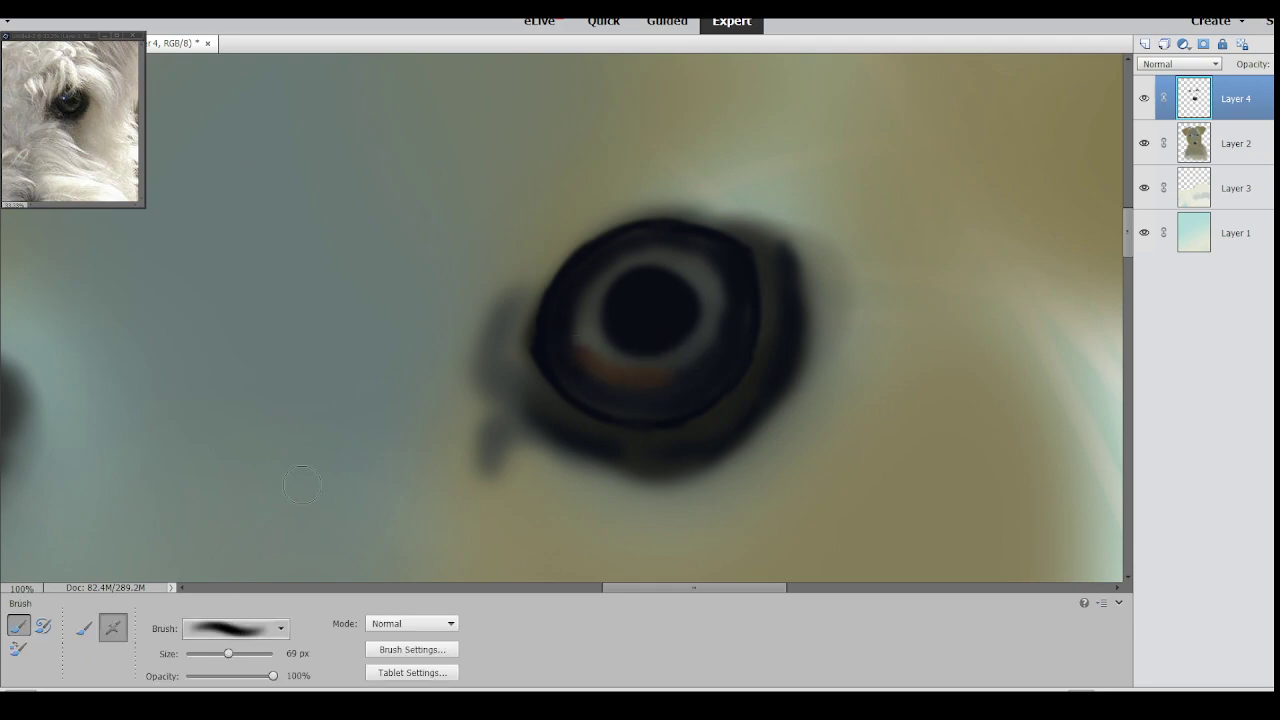
drag(603, 337, 695, 360)
mouse_move(603, 377)
mouse_down()
mouse_move(668, 380)
mouse_move(728, 293)
mouse_move(687, 373)
mouse_move(706, 304)
mouse_move(590, 359)
mouse_move(682, 357)
mouse_move(661, 378)
mouse_move(660, 336)
mouse_up()
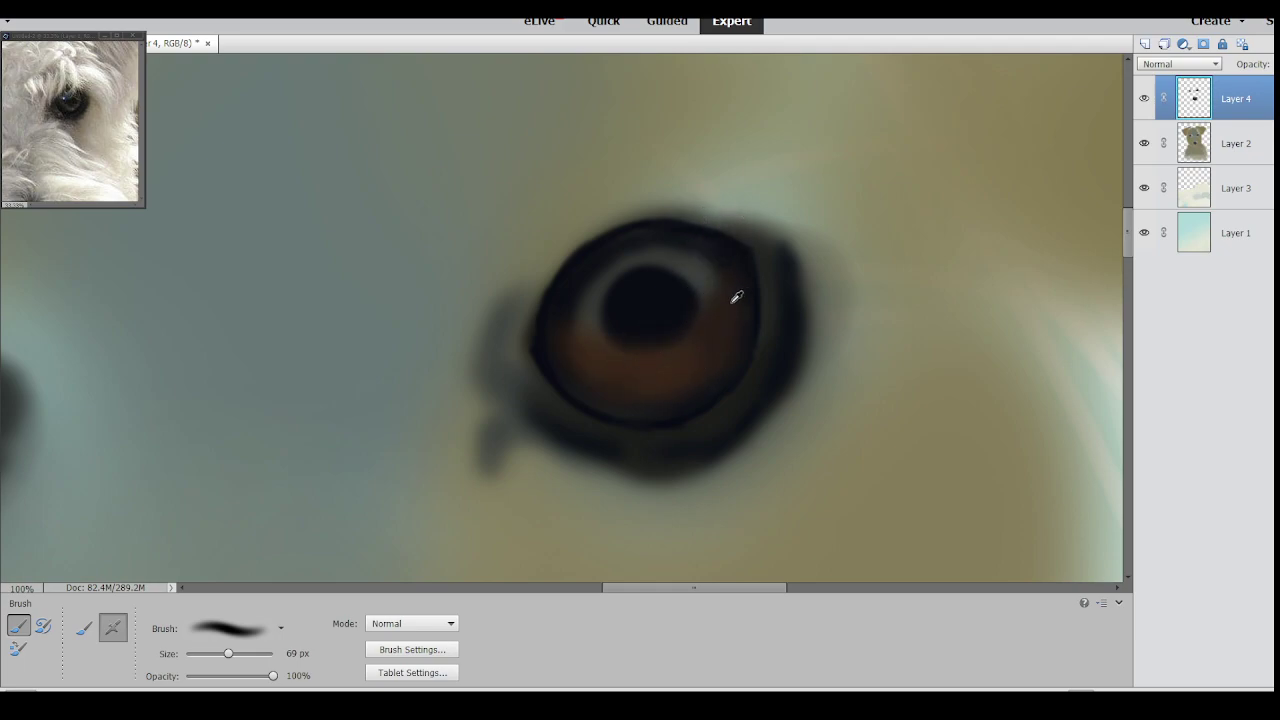
mouse_move(731, 309)
mouse_down()
mouse_move(700, 259)
mouse_move(704, 291)
mouse_move(649, 258)
mouse_move(677, 261)
mouse_move(641, 285)
mouse_move(699, 267)
mouse_move(635, 272)
mouse_move(701, 258)
mouse_move(586, 295)
mouse_move(673, 280)
mouse_move(645, 262)
mouse_move(568, 321)
mouse_move(635, 291)
mouse_move(625, 326)
mouse_move(668, 358)
mouse_move(615, 383)
mouse_move(629, 307)
mouse_move(635, 332)
mouse_move(618, 357)
mouse_move(660, 329)
mouse_move(680, 360)
mouse_move(606, 389)
mouse_move(584, 329)
mouse_move(620, 275)
mouse_move(583, 342)
mouse_move(587, 321)
mouse_move(652, 293)
mouse_move(632, 302)
mouse_move(650, 341)
mouse_move(647, 296)
mouse_move(692, 322)
mouse_move(673, 333)
mouse_move(685, 285)
mouse_move(653, 271)
mouse_move(645, 295)
mouse_move(613, 292)
mouse_up()
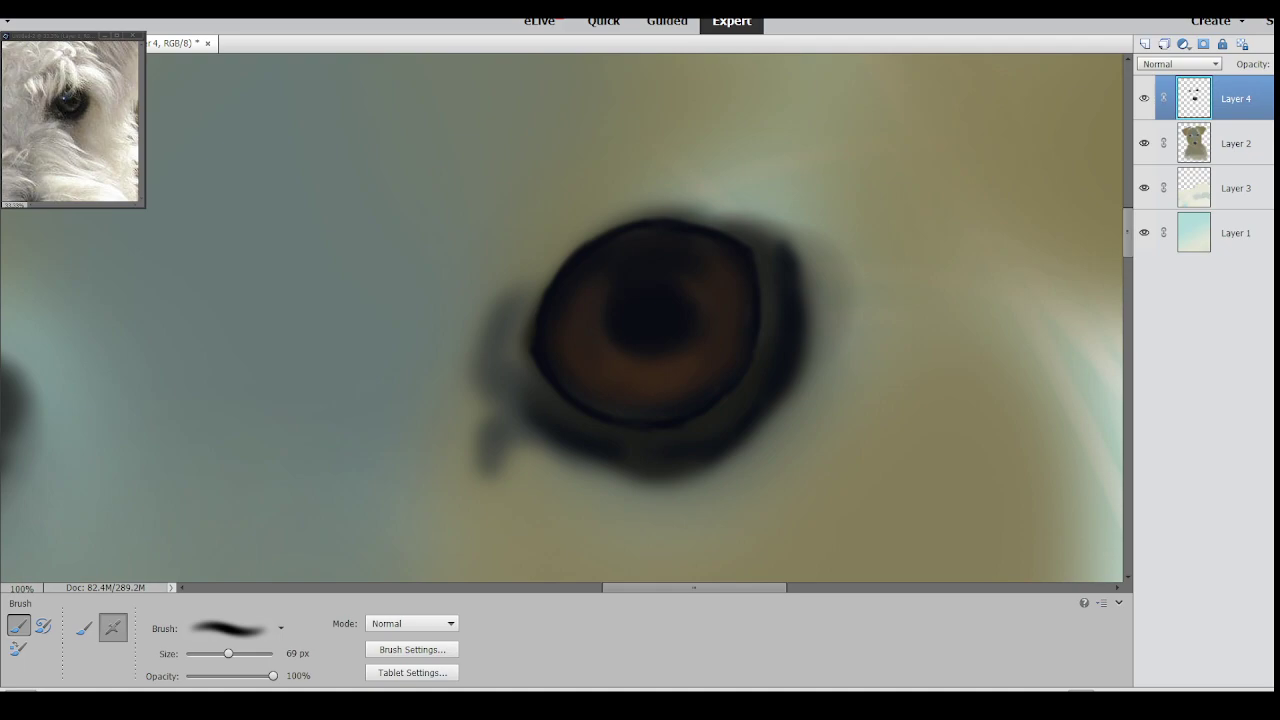
Darken the pupil and upper iris with the sampled pupil colour, and repaint the iris's lower right area in sampled brown.
alt+click(655, 291)
mouse_move(630, 266)
mouse_down()
mouse_move(636, 287)
mouse_move(645, 249)
mouse_up()
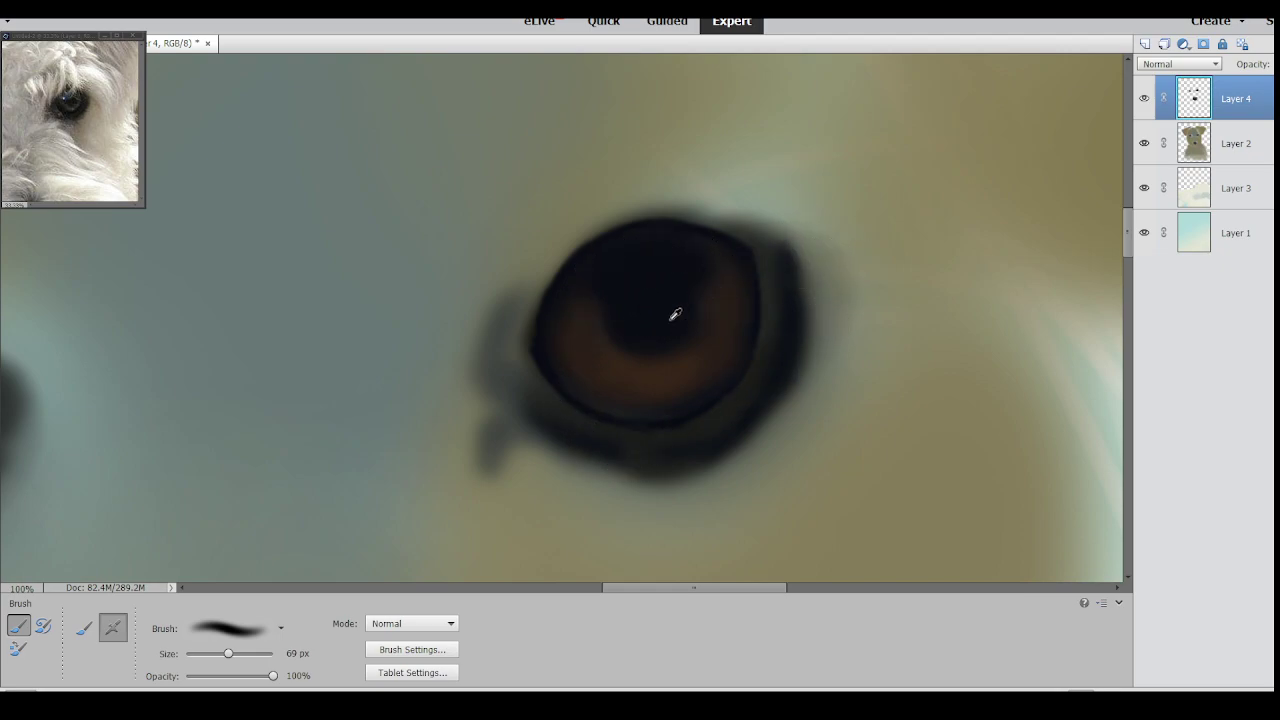
alt+click(735, 300)
drag(699, 354, 723, 276)
Brighten the lower iris below the pupil with a warm golden brown, using a 42 px brush.
key(l)
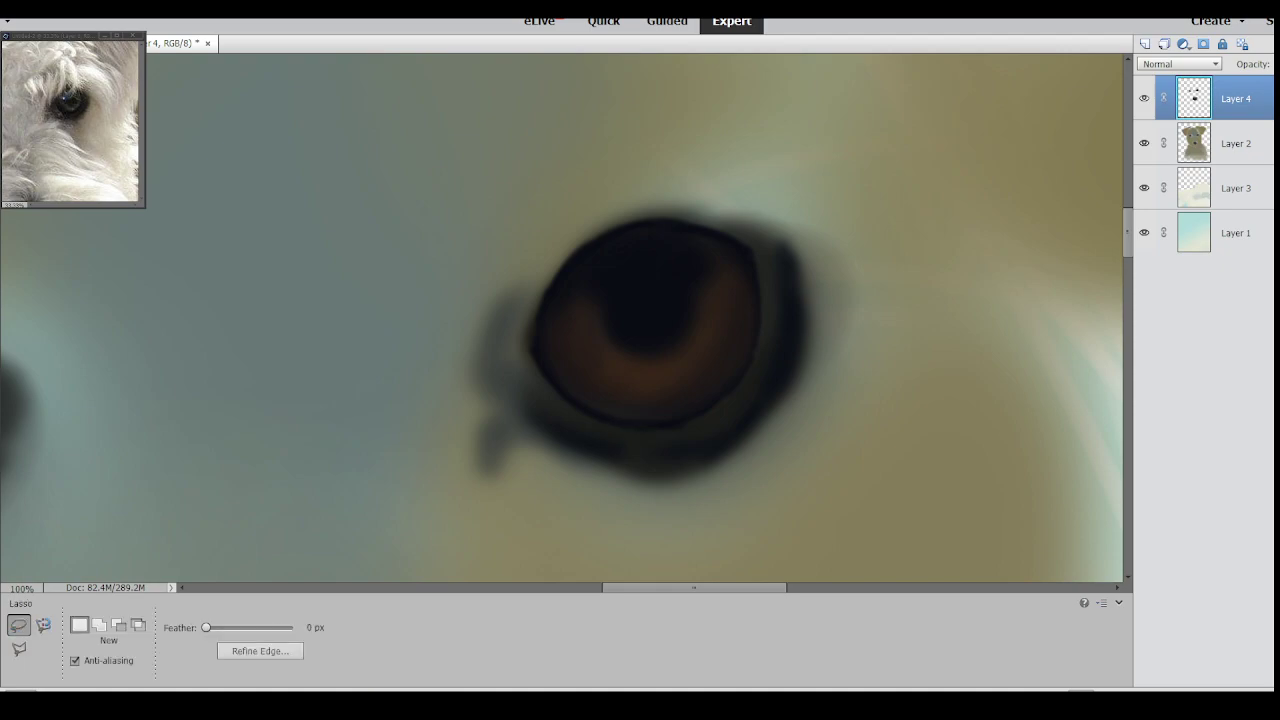
key(b)
key(i)
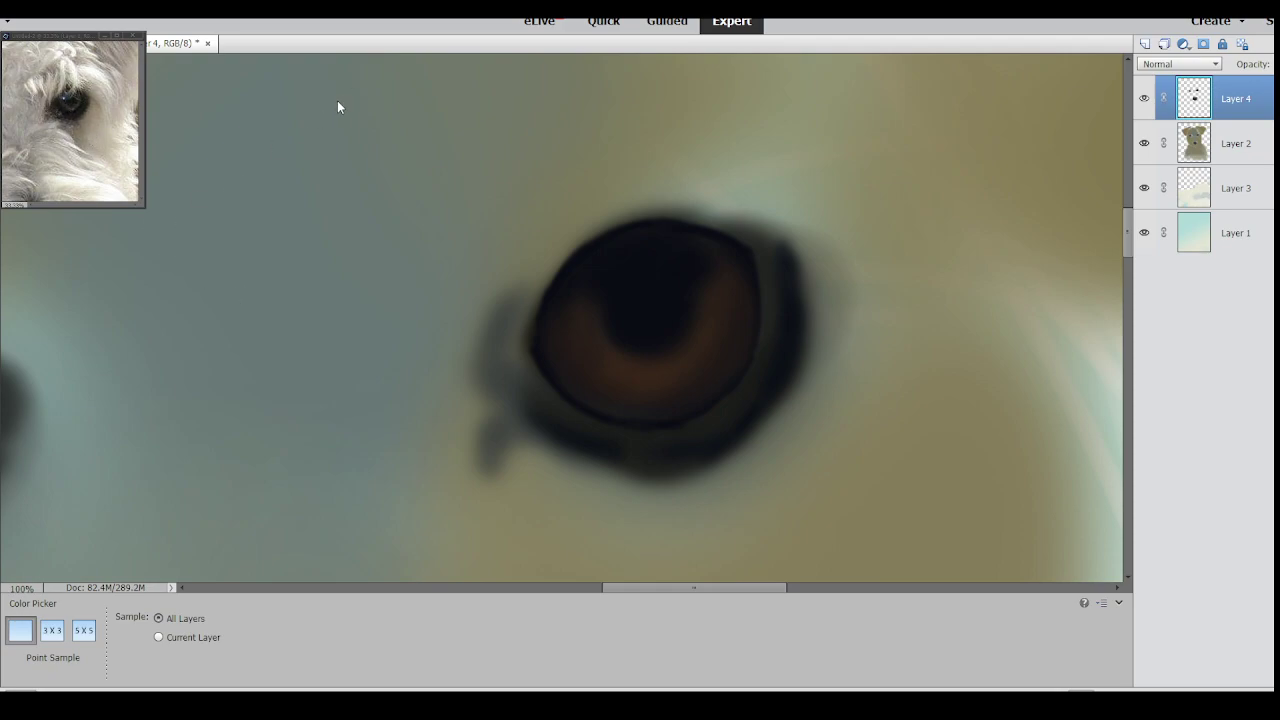
key(b)
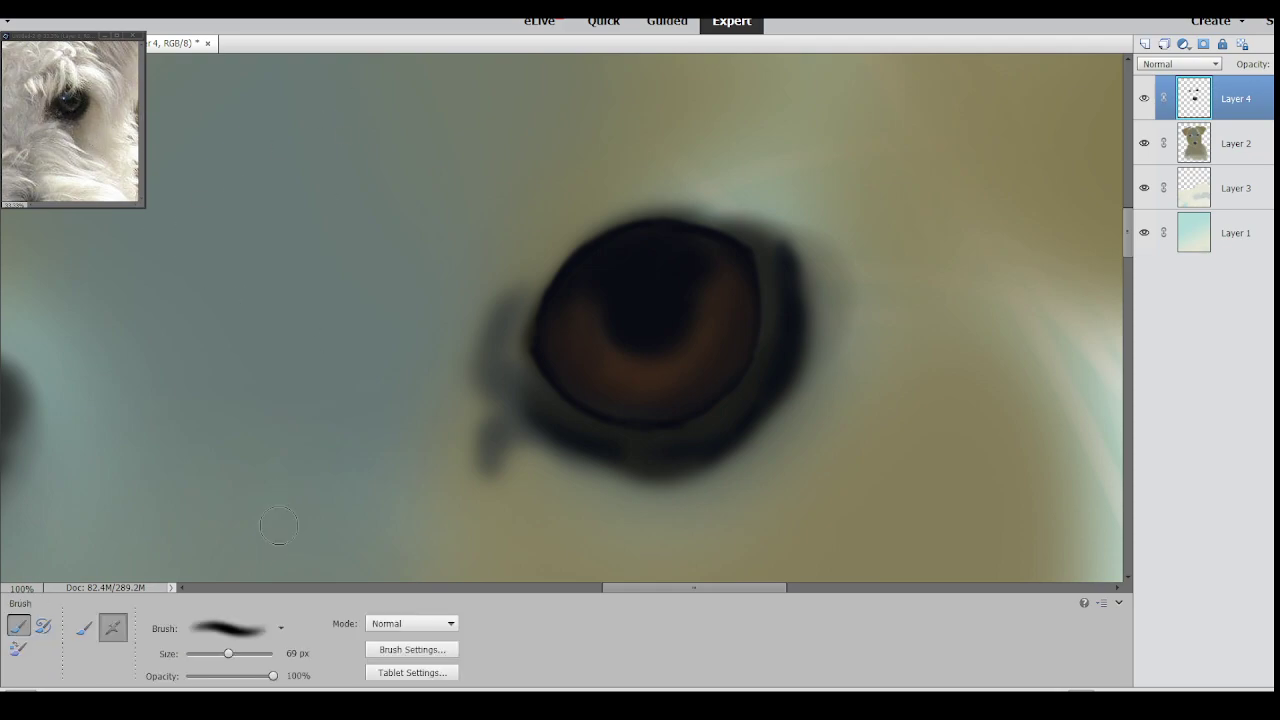
click(203, 650)
click(216, 653)
mouse_move(713, 357)
mouse_down()
mouse_move(630, 380)
mouse_move(736, 336)
mouse_move(735, 347)
mouse_move(717, 227)
mouse_move(672, 370)
mouse_move(702, 349)
mouse_up()
alt+click(709, 353)
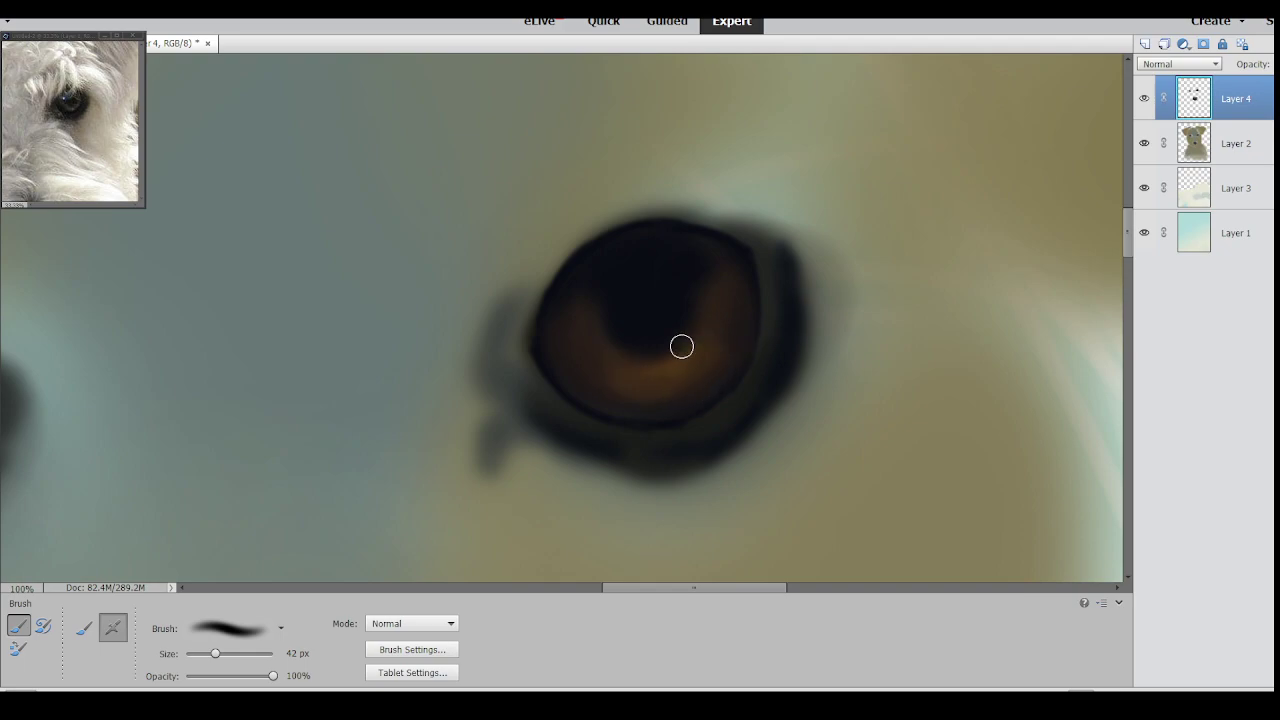
Sample a dark brown from the iris and paint it around the pupil's upper part to restore a round pupil.
alt+click(707, 307)
mouse_move(700, 300)
mouse_down()
mouse_move(632, 262)
mouse_move(564, 386)
mouse_move(697, 292)
mouse_move(663, 265)
mouse_move(592, 307)
mouse_up()
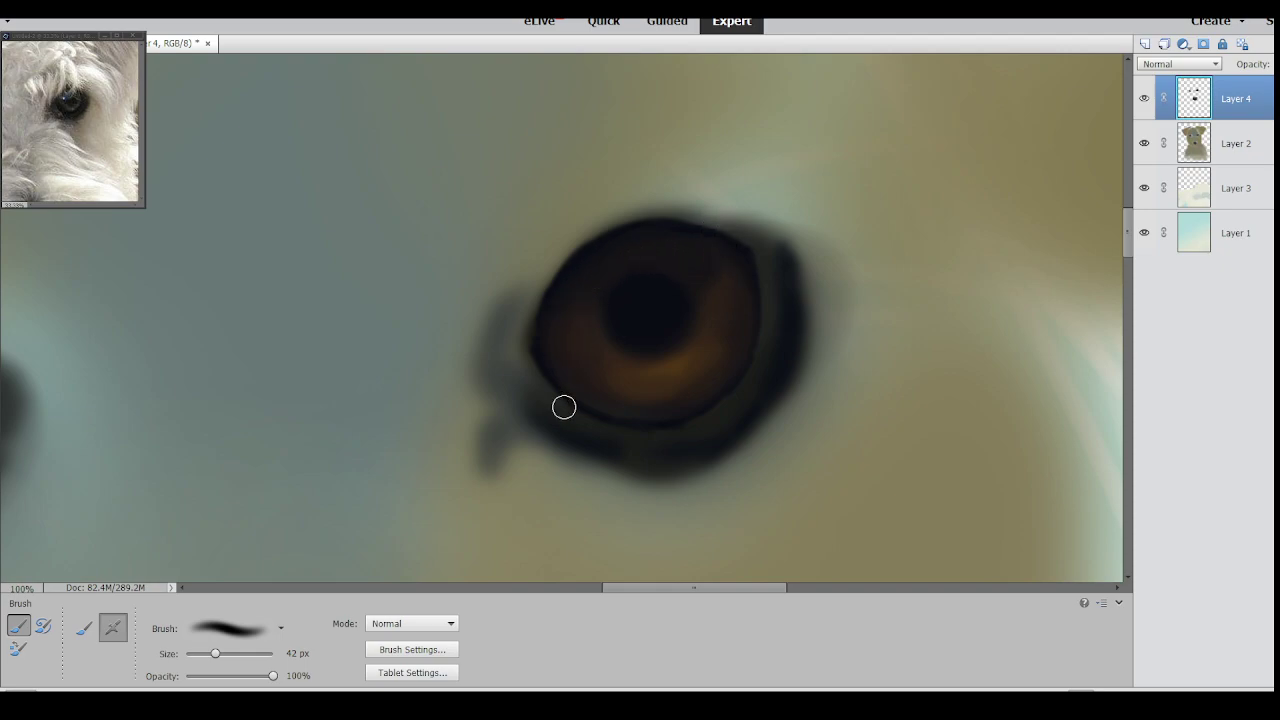
drag(721, 256, 744, 266)
Lasso a reflection shape over the iris's upper left and add a crescent along its lower right to the selection.
key(l)
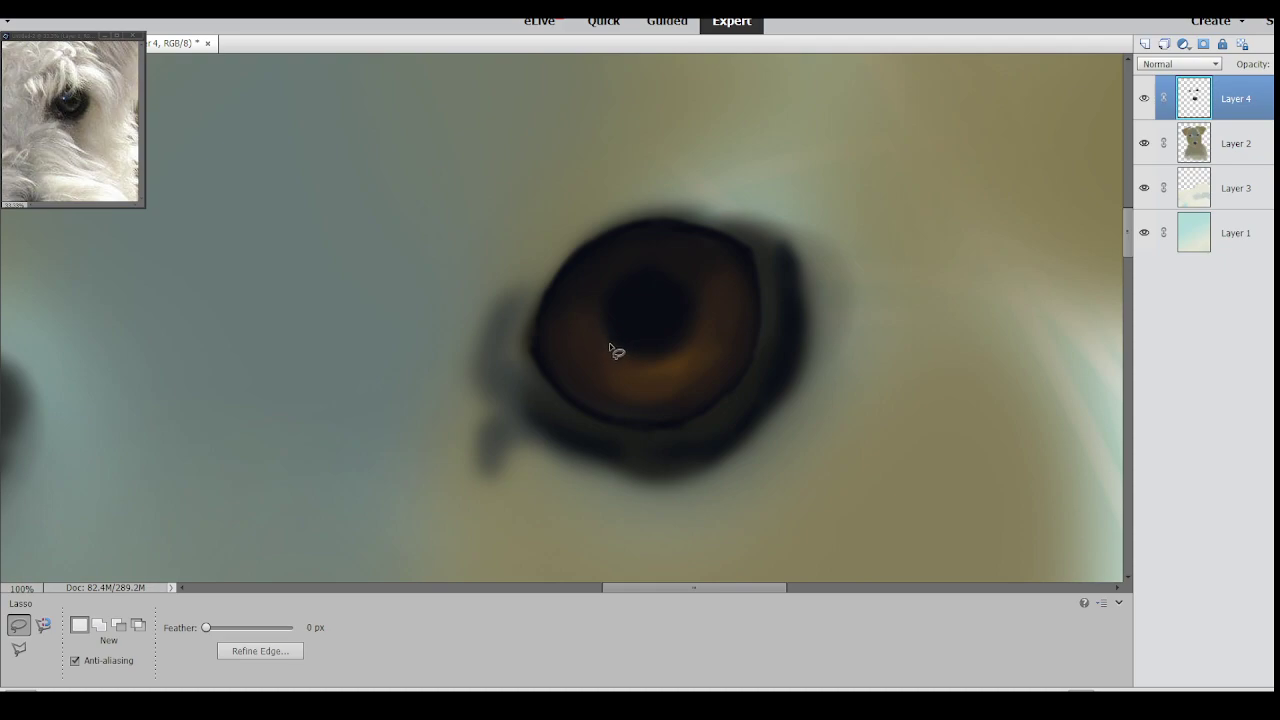
mouse_move(606, 352)
mouse_down()
mouse_move(657, 313)
mouse_move(679, 236)
mouse_move(668, 229)
mouse_move(567, 283)
mouse_move(552, 347)
mouse_move(617, 354)
mouse_up()
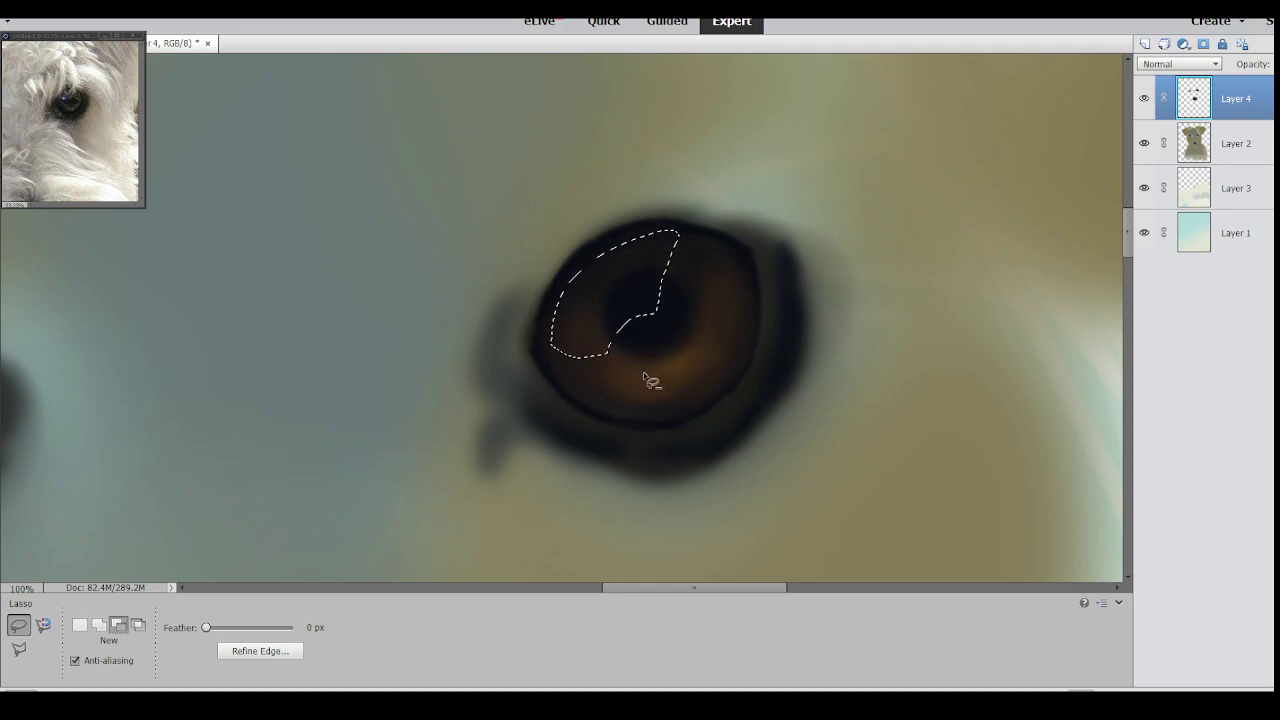
key(shift)
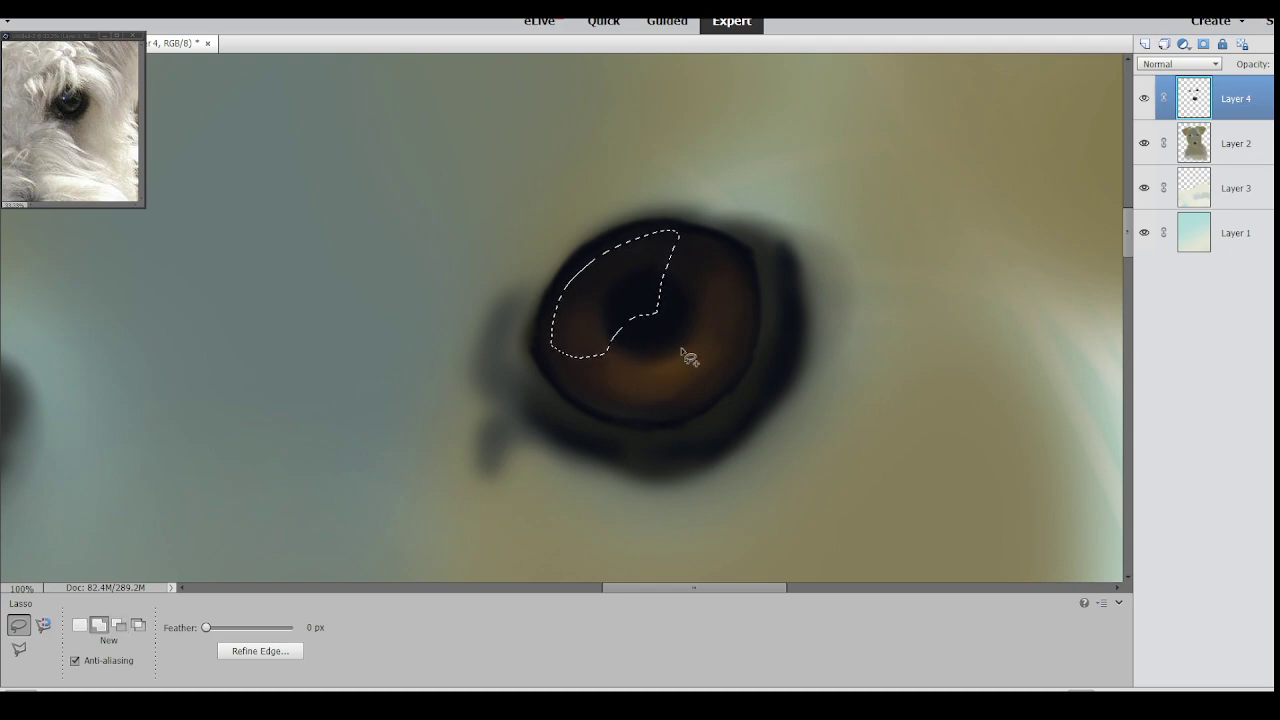
mouse_move(602, 376)
mouse_down()
mouse_move(642, 371)
mouse_move(699, 324)
mouse_move(727, 277)
mouse_up()
mouse_move(742, 332)
mouse_down()
mouse_move(719, 368)
mouse_move(689, 391)
mouse_move(650, 402)
mouse_move(590, 376)
mouse_up()
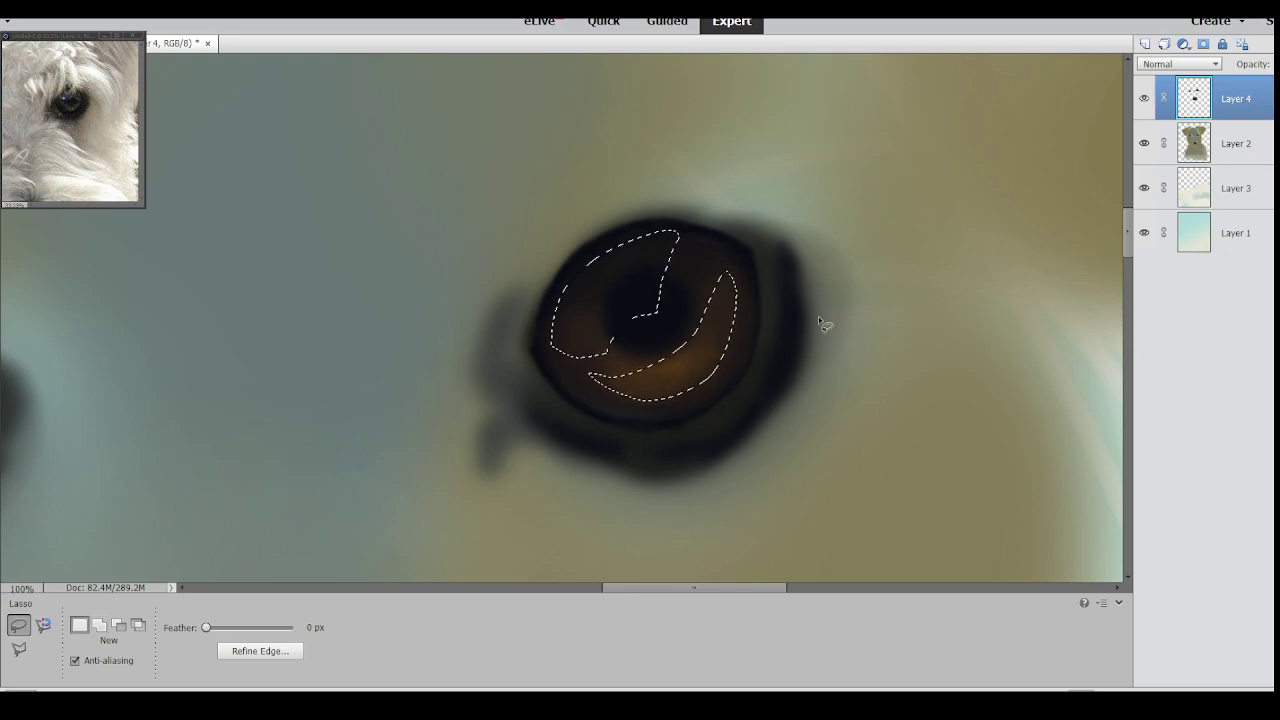
Add a new layer and paint a soft pale reflection inside the selected lower right crescent with a 246 px brush.
key(b)
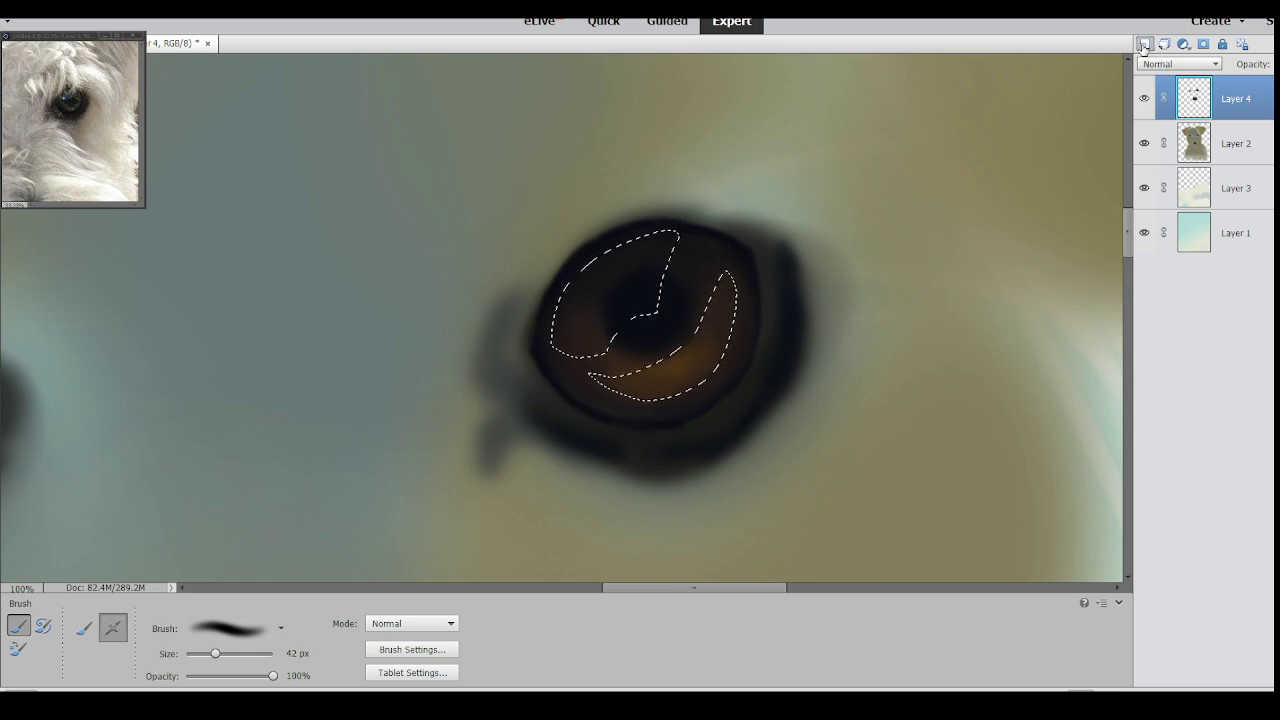
click(1144, 44)
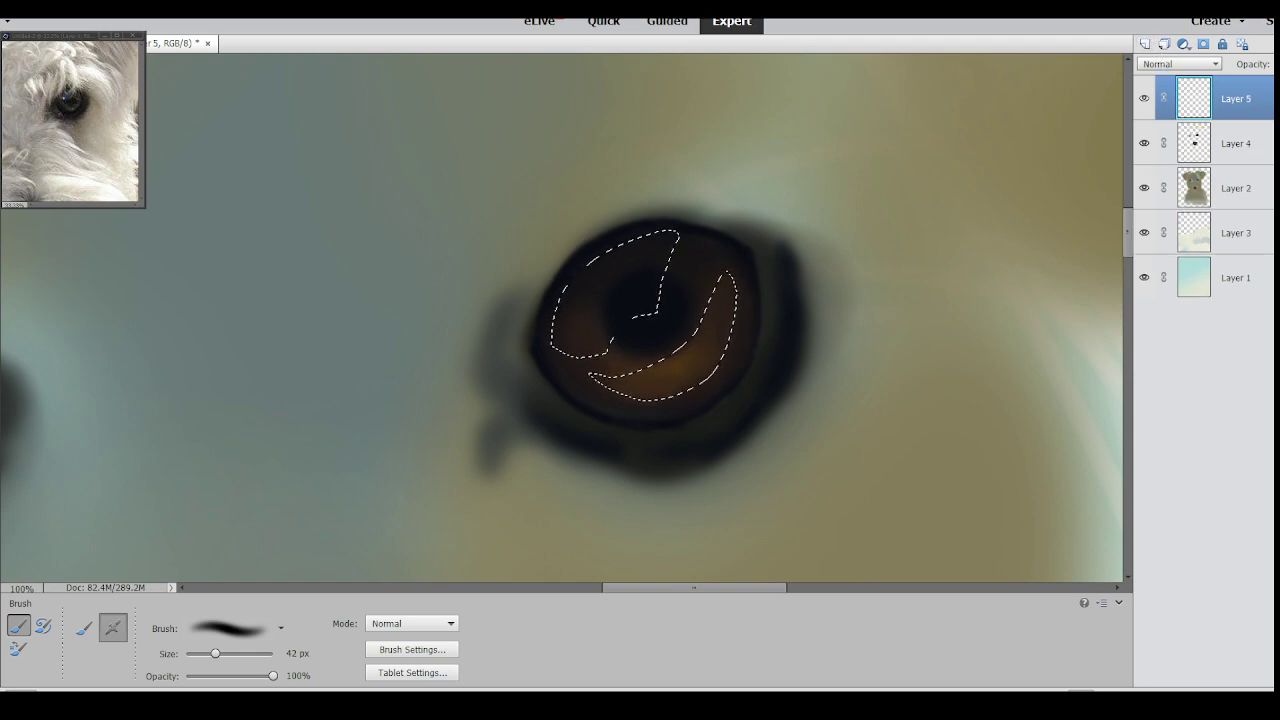
drag(215, 653, 232, 653)
drag(674, 403, 806, 286)
key(ctrl+z)
drag(232, 653, 242, 653)
mouse_move(638, 400)
mouse_down()
mouse_move(710, 396)
mouse_move(828, 243)
mouse_up()
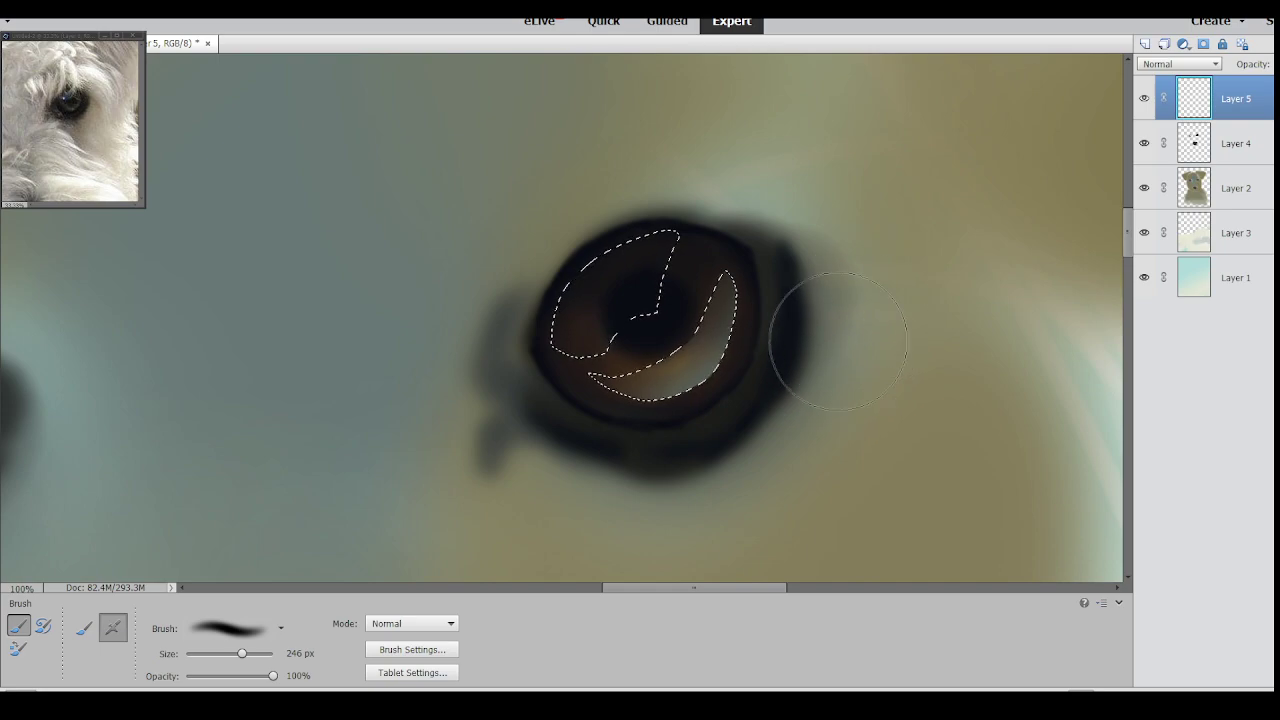
Paint a soft blue reflection inside the selected upper left iris area, undo the extra stroke, and deselect.
key(i)
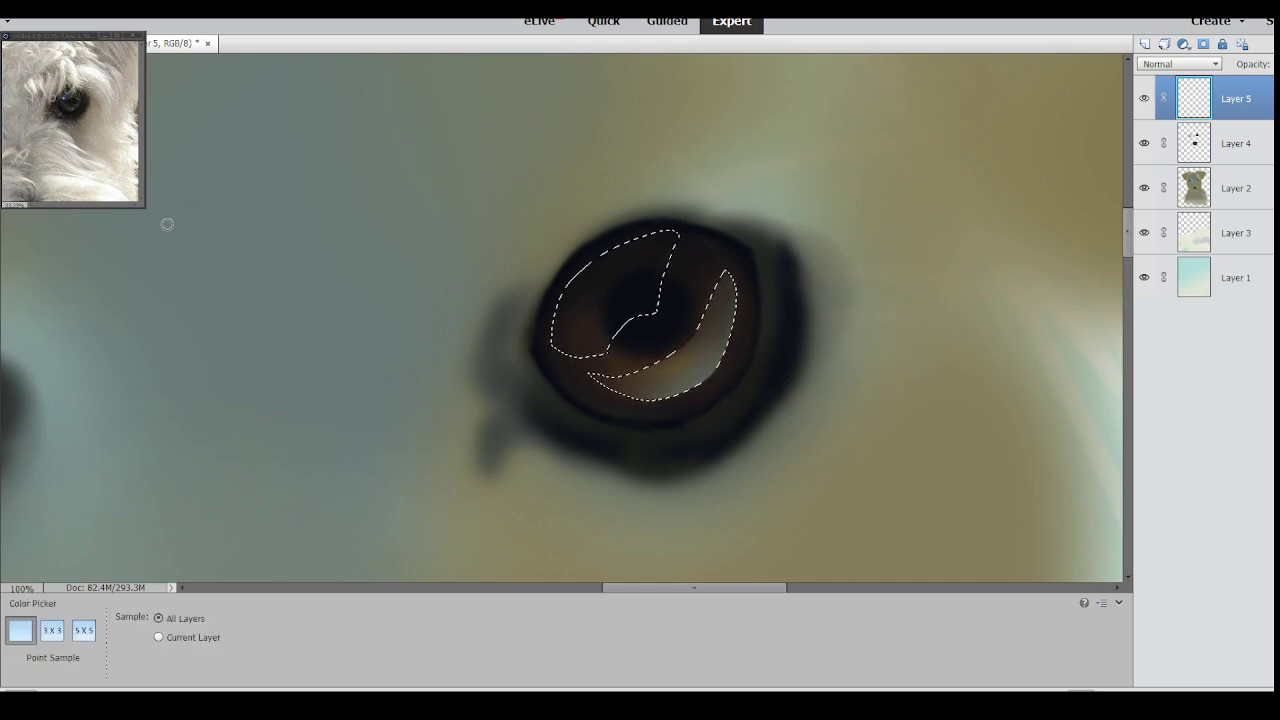
key(b)
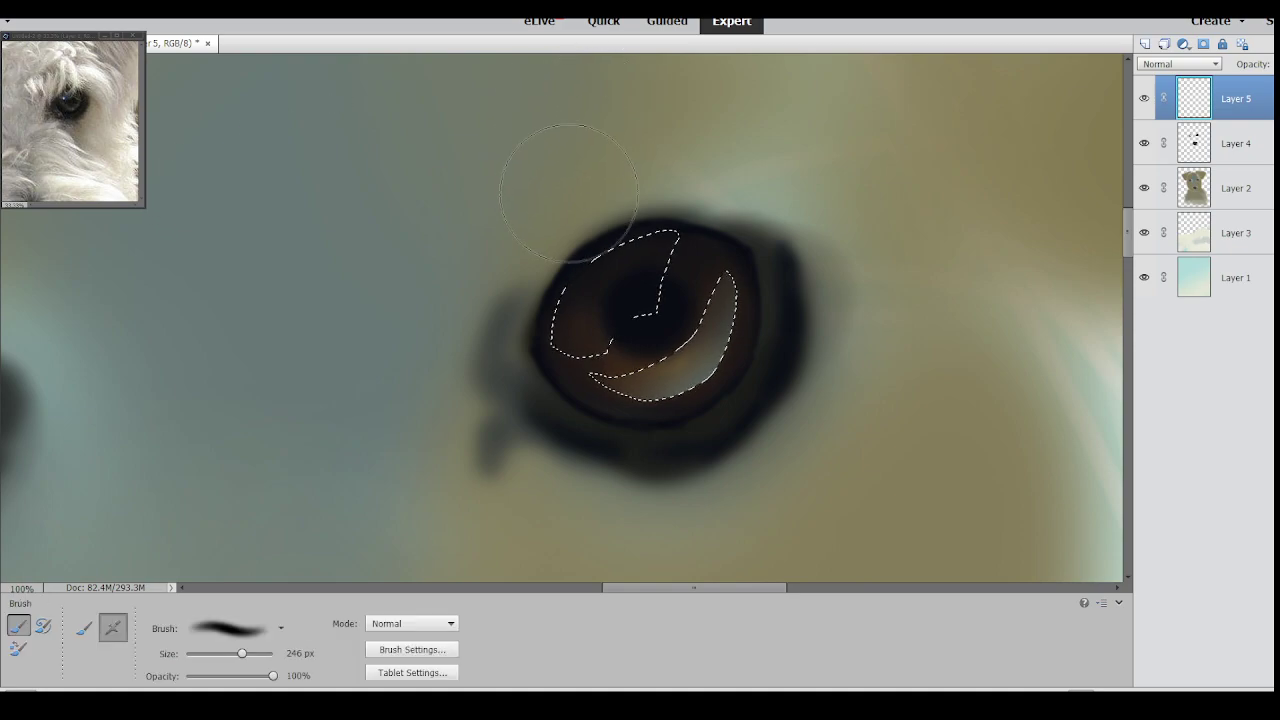
mouse_move(514, 286)
mouse_down()
mouse_move(737, 210)
mouse_move(657, 229)
mouse_up()
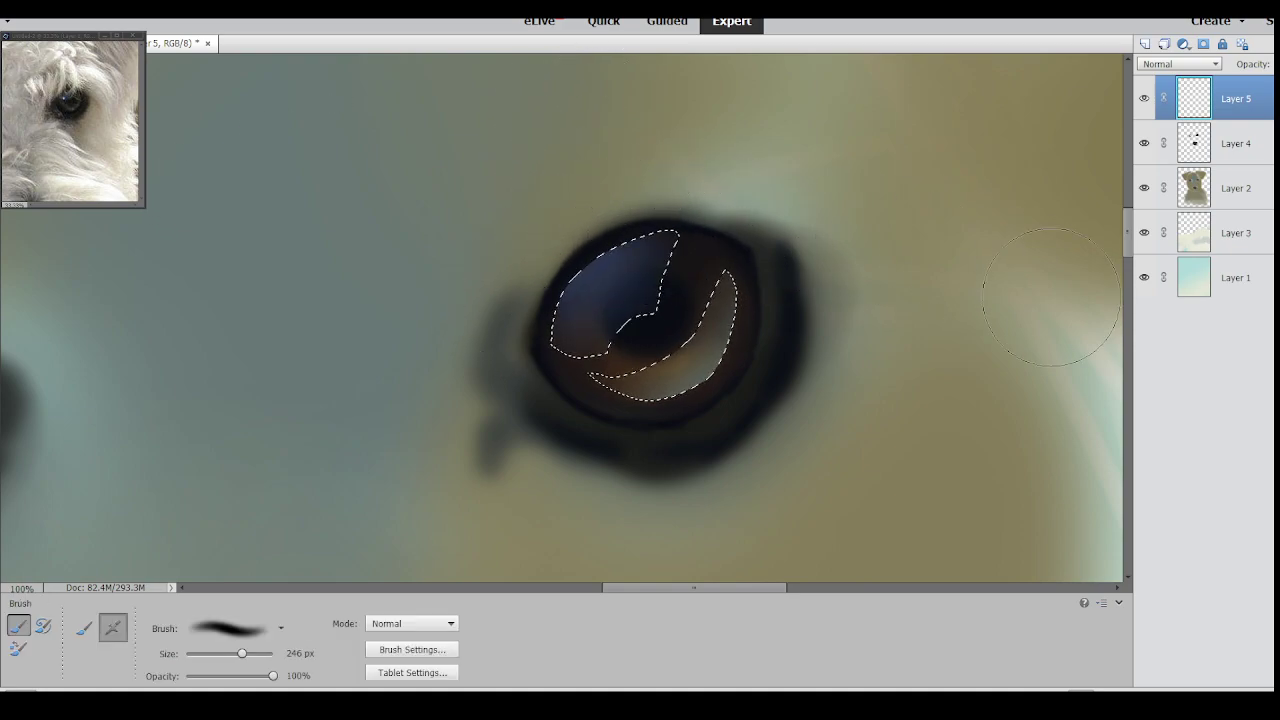
drag(566, 356, 624, 378)
key(ctrl+z)
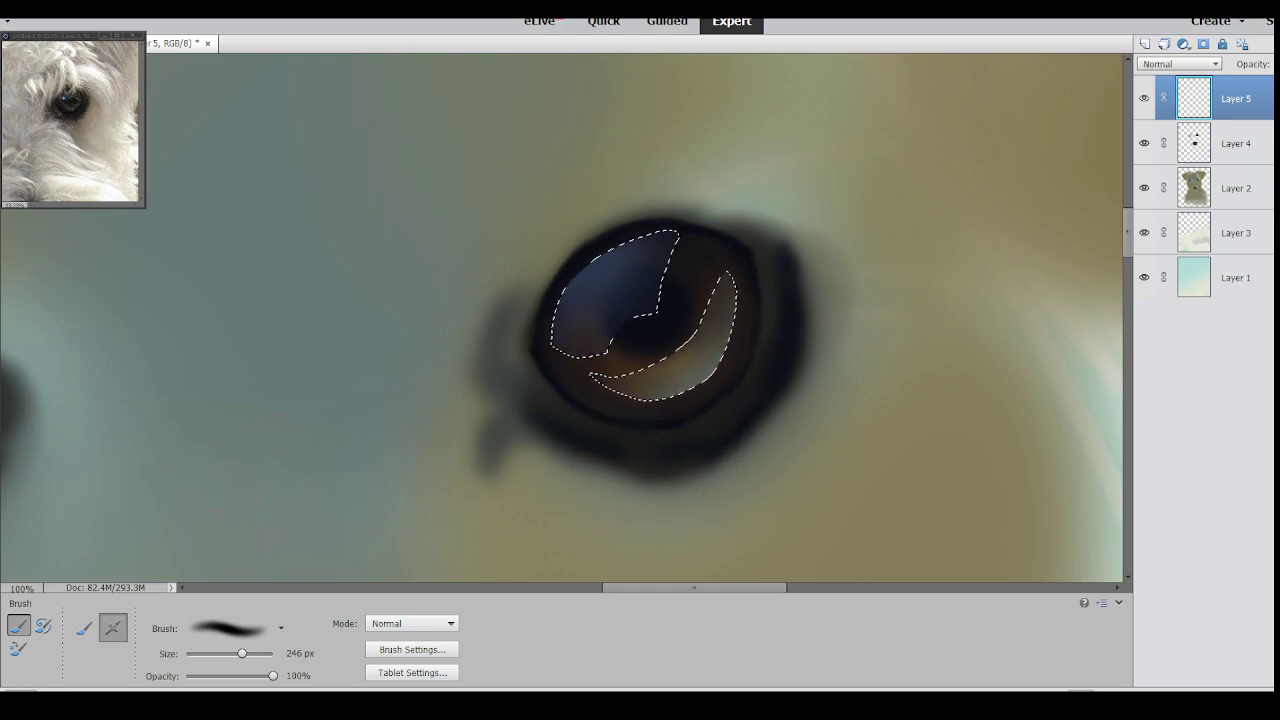
key(ctrl+d)
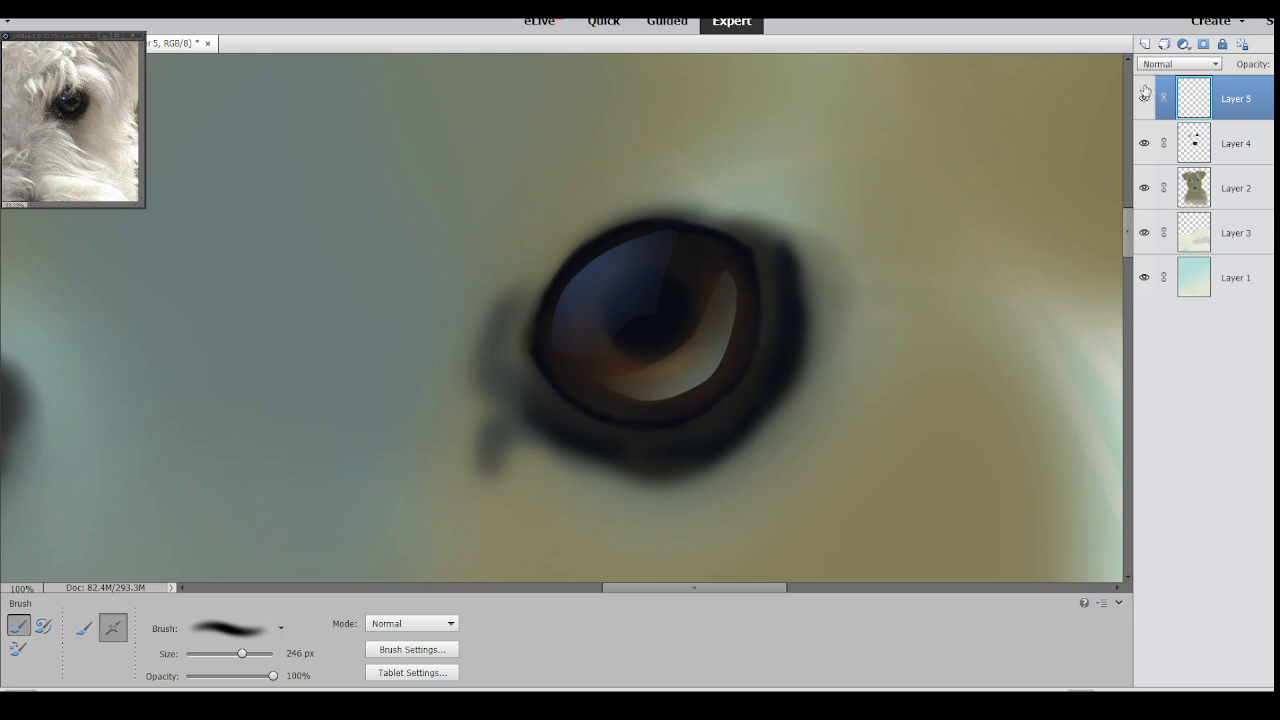
Erase the reflections' inner edges around the pupil with a 97 px eraser, and split the lower crescent with a 67 px eraser.
key(e)
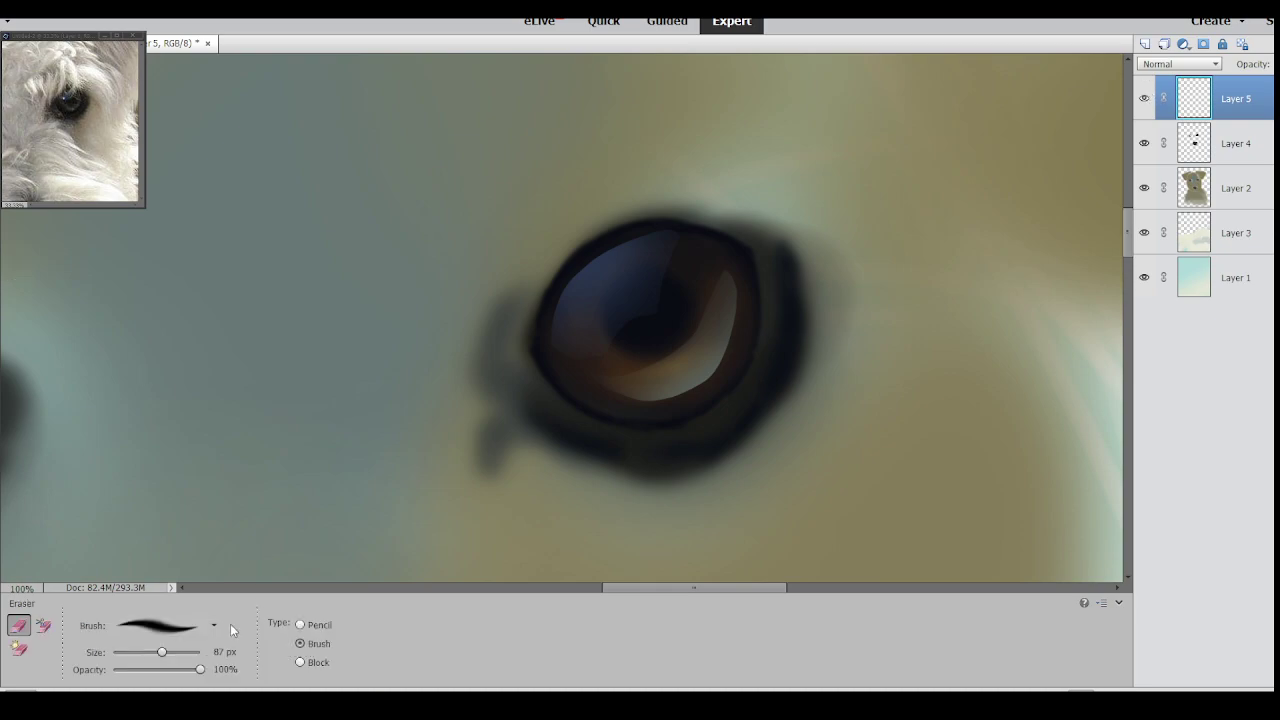
click(167, 652)
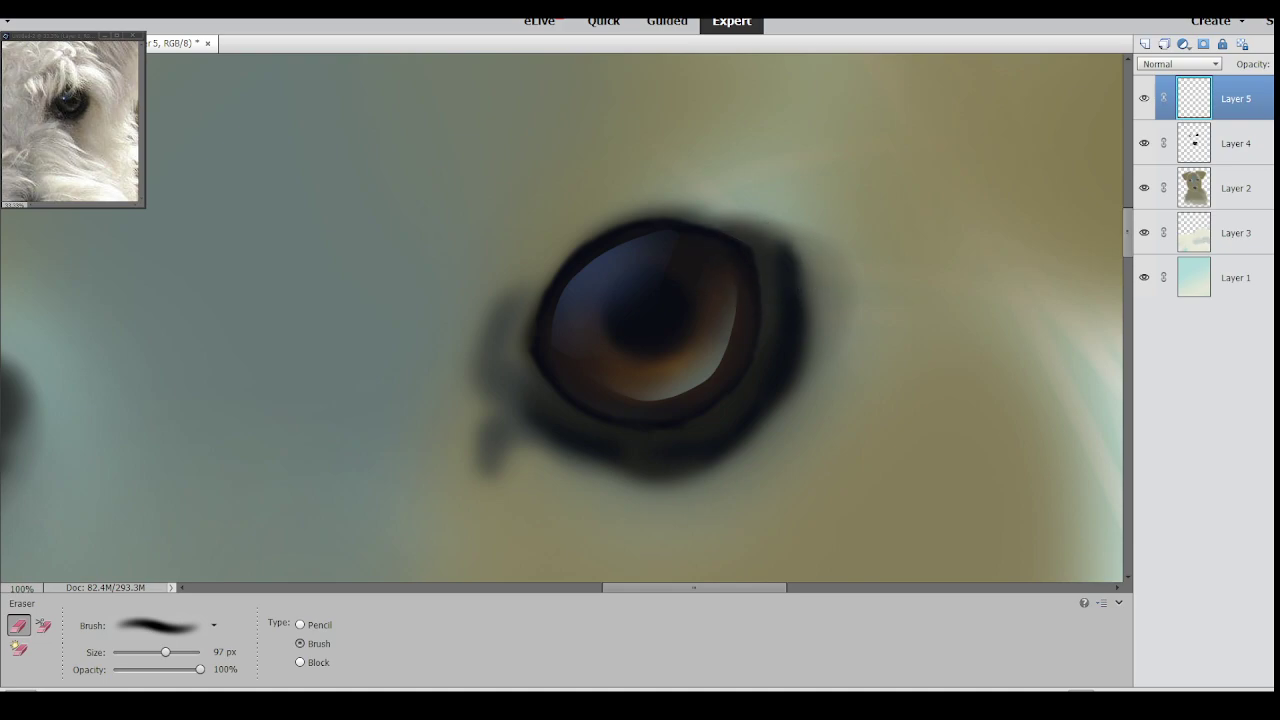
drag(157, 652, 154, 652)
drag(690, 328, 688, 372)
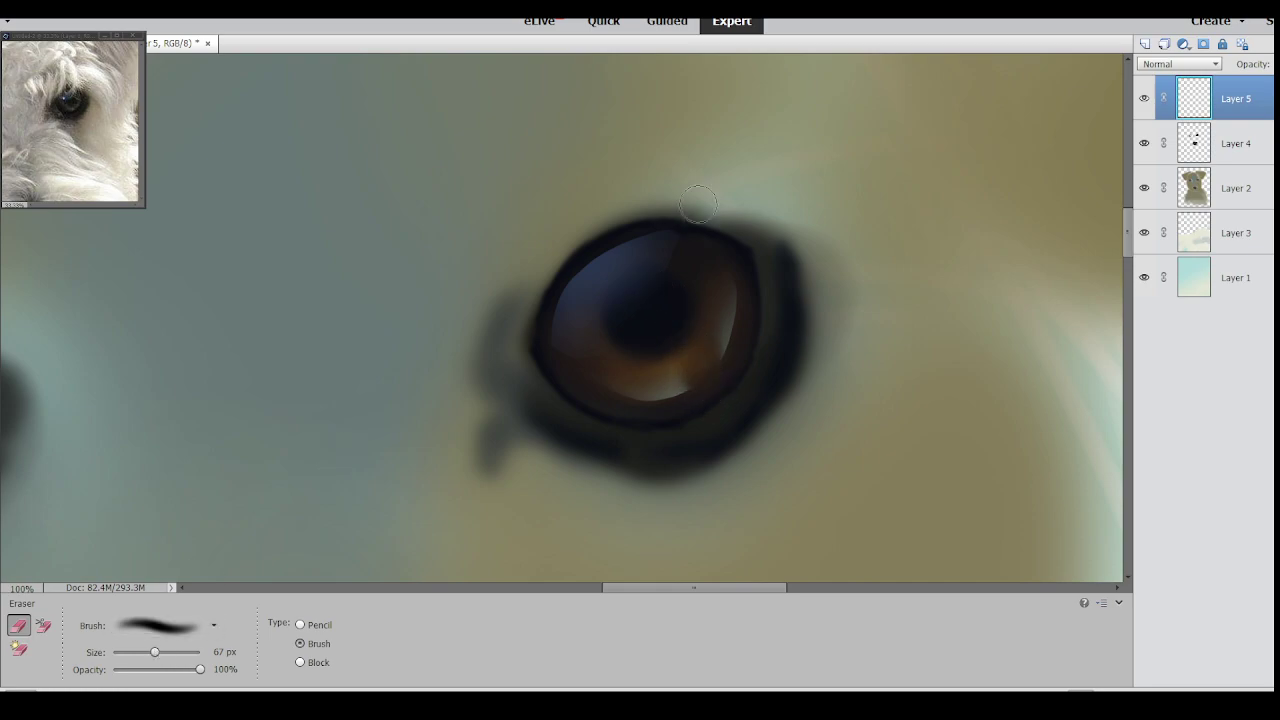
key(ctrl+z)
drag(655, 327, 719, 419)
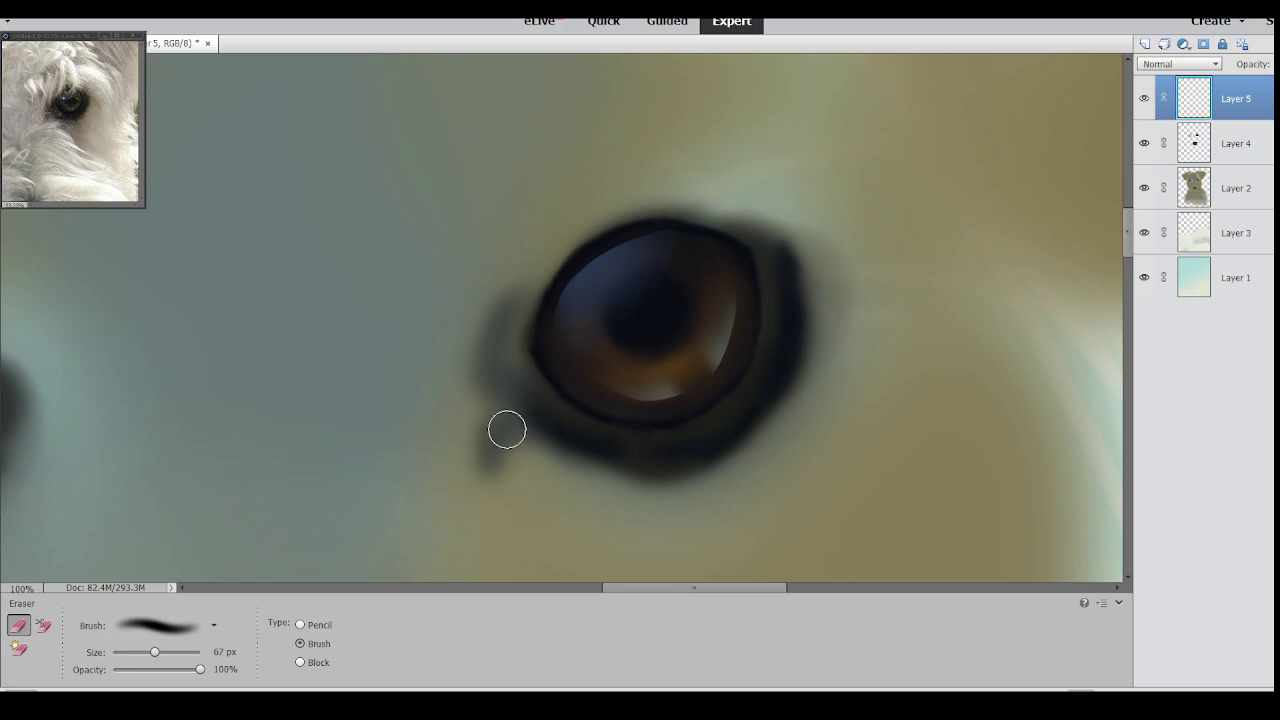
Lasso the lower right reflection, move it slightly down and right, and widen it to 104.83%.
key(l)
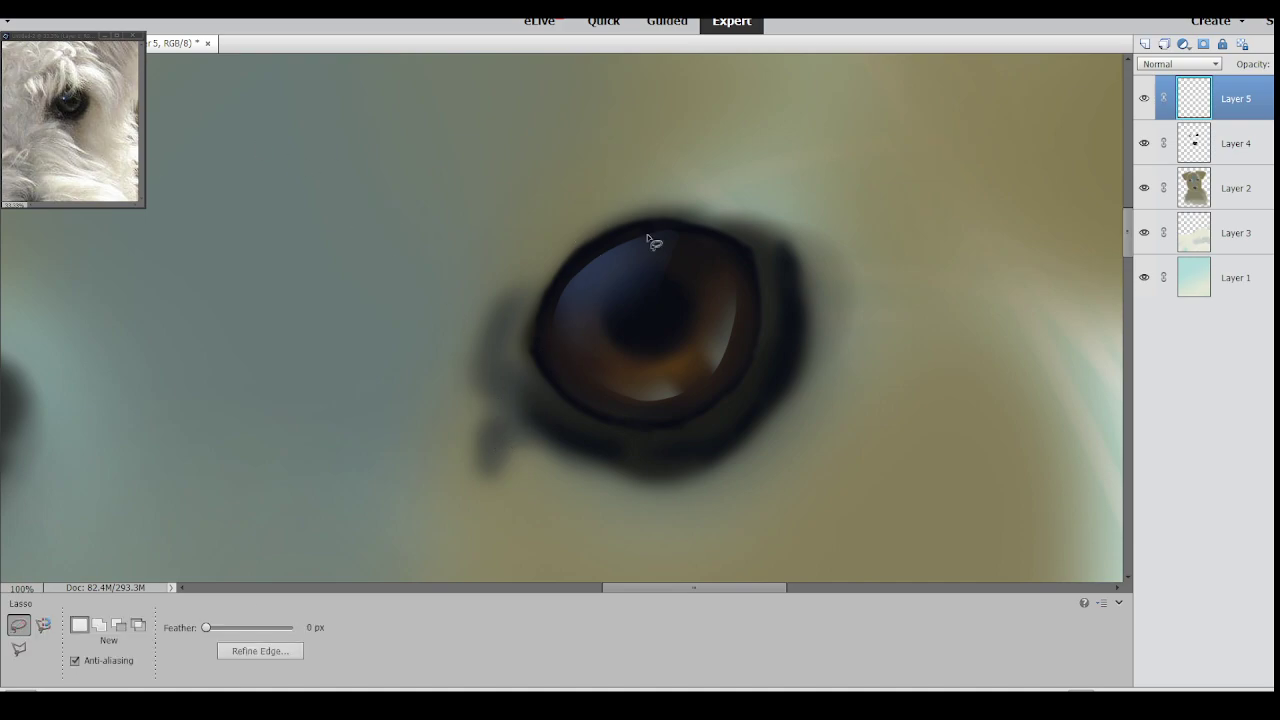
mouse_move(778, 285)
mouse_down()
mouse_move(631, 443)
mouse_move(590, 398)
mouse_move(612, 345)
mouse_move(775, 238)
mouse_up()
key(v)
key(ctrl+d)
drag(659, 398, 668, 406)
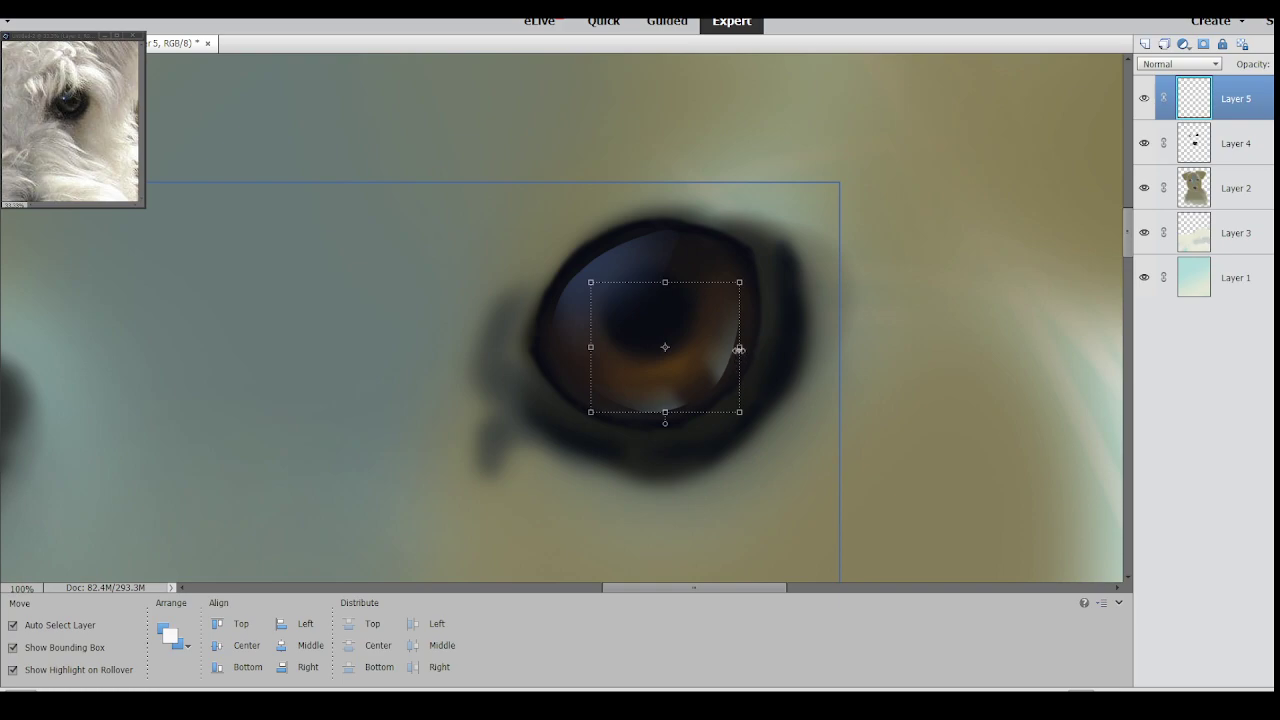
drag(741, 348, 747, 348)
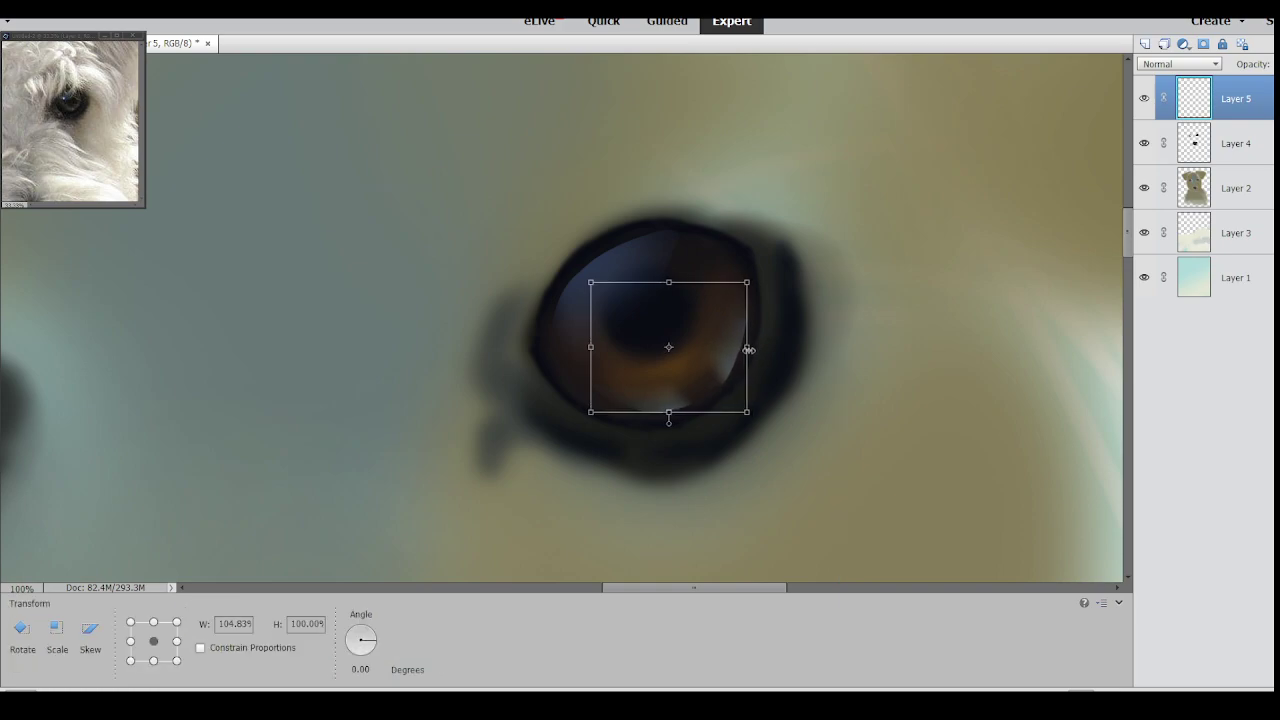
key(Return)
click(890, 332)
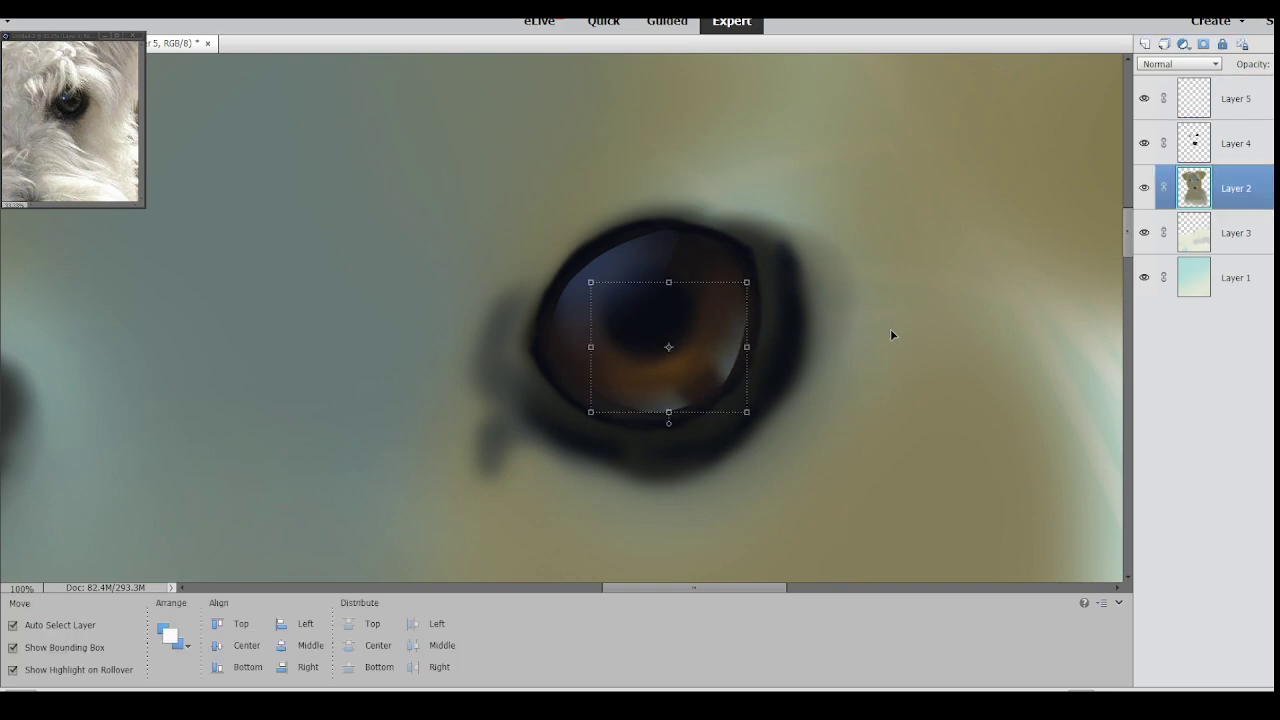
Lasso the blue upper left reflection on Layer 5, rotate it by -4.69 degrees, and nudge it slightly right.
click(645, 272)
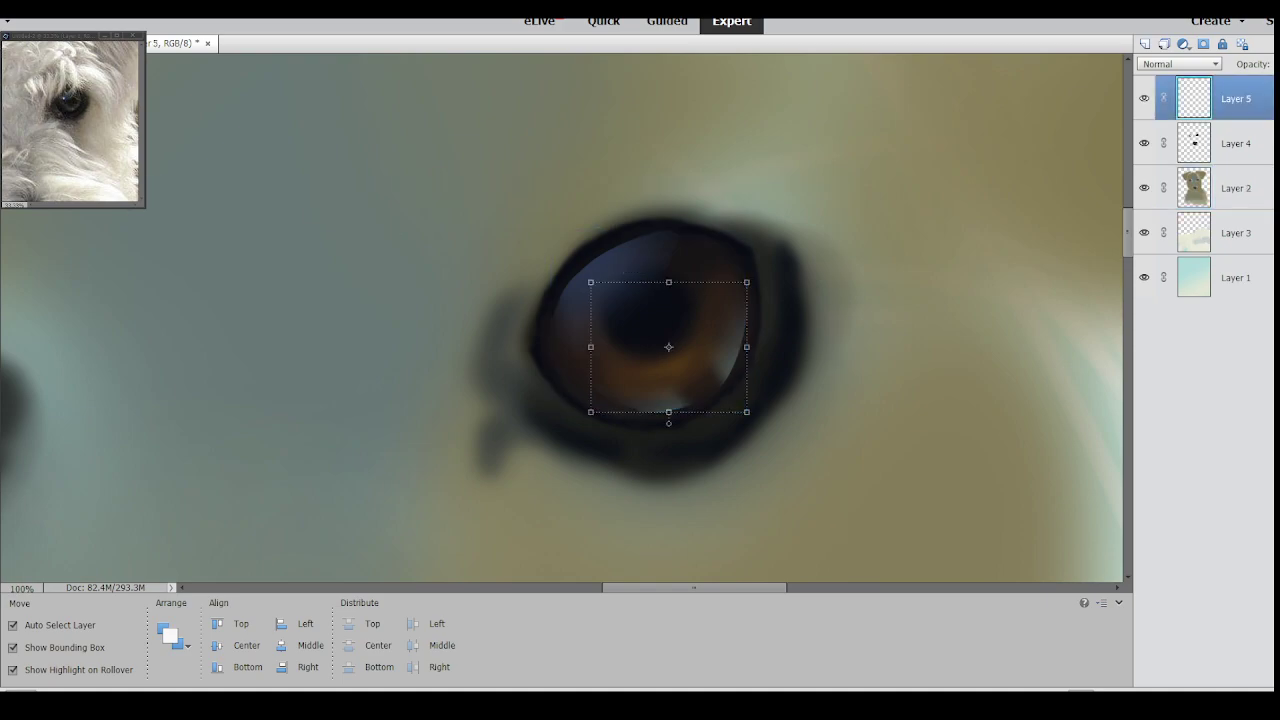
key(l)
mouse_move(690, 213)
mouse_down()
mouse_move(708, 285)
mouse_move(584, 360)
mouse_move(571, 195)
mouse_move(685, 208)
mouse_up()
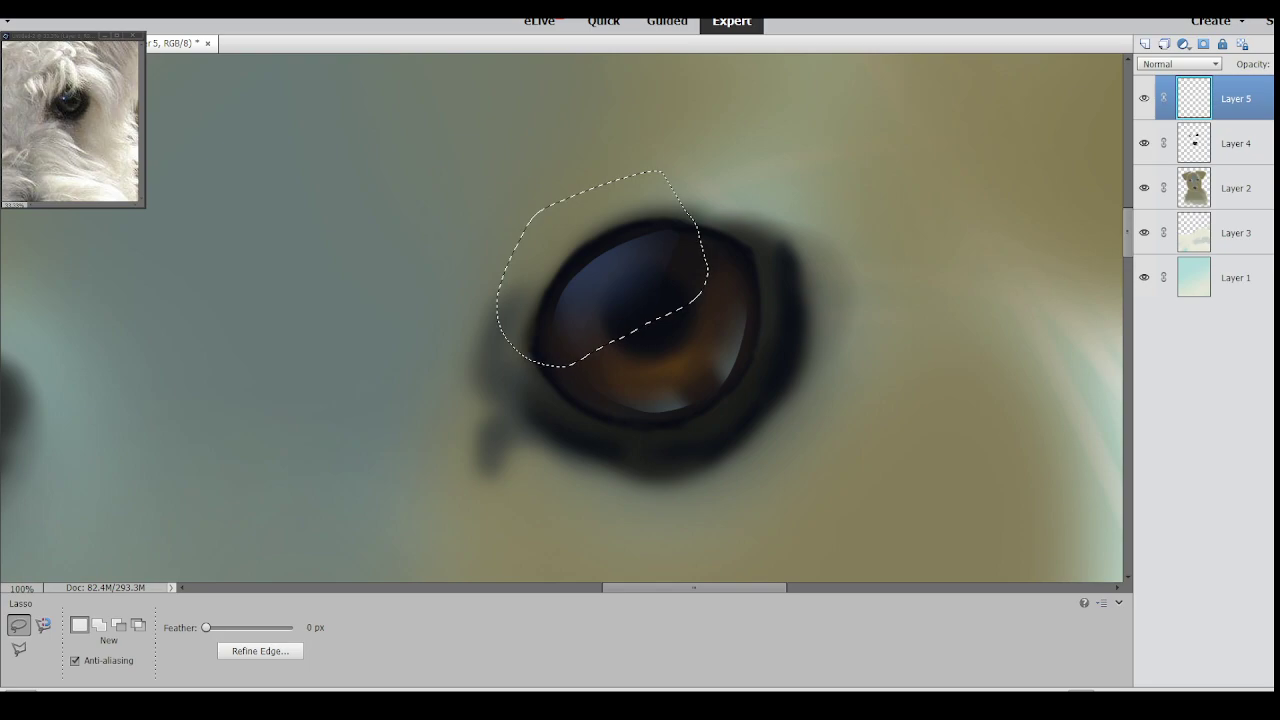
key(v)
key(ctrl+d)
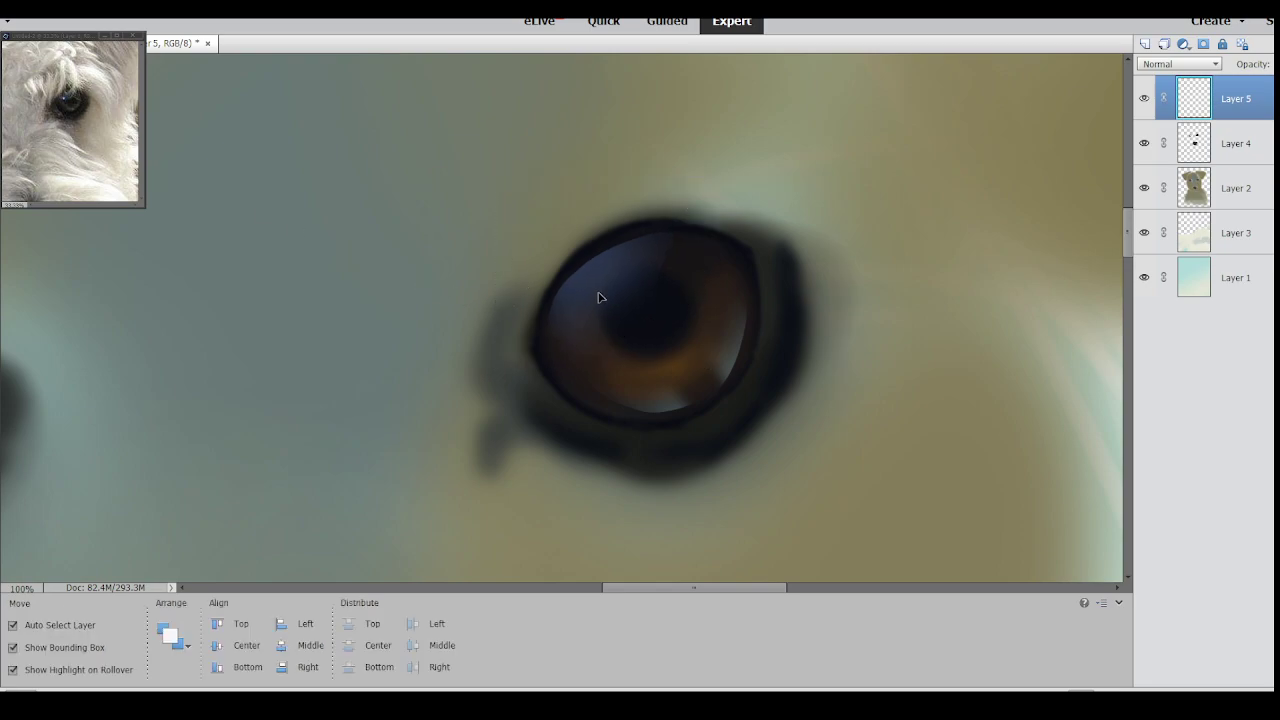
drag(677, 223, 671, 218)
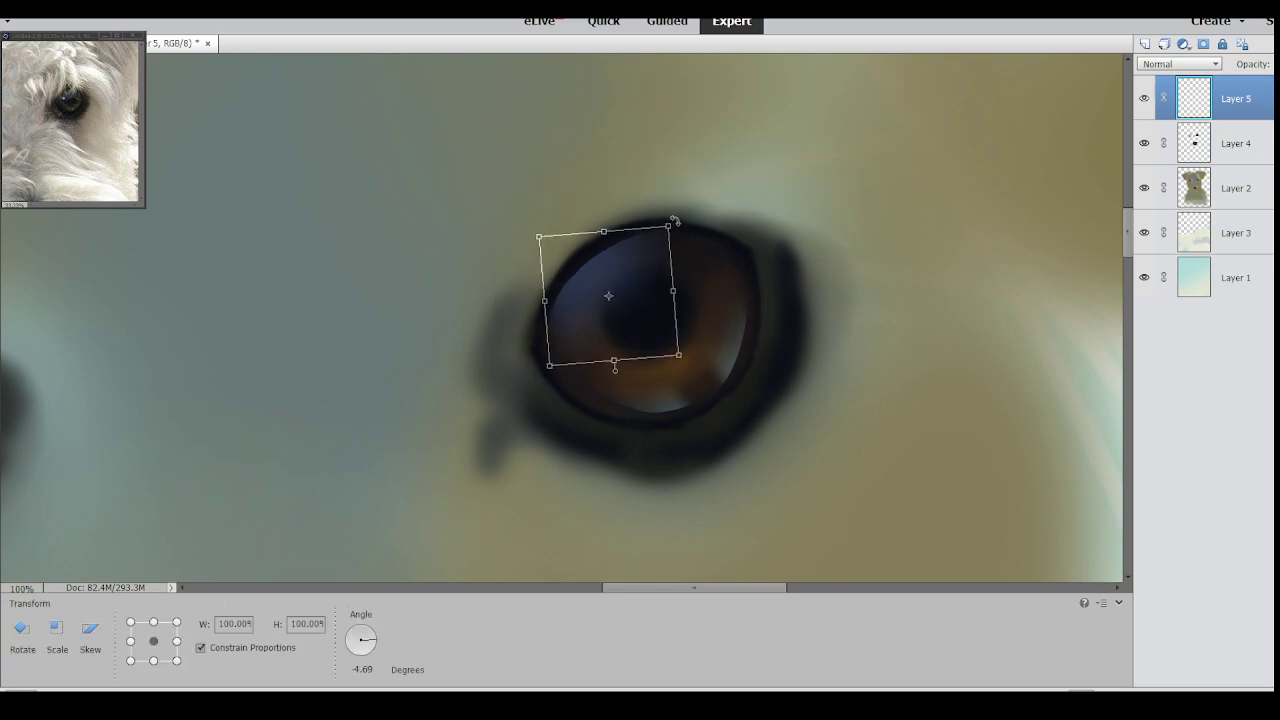
drag(605, 297, 609, 297)
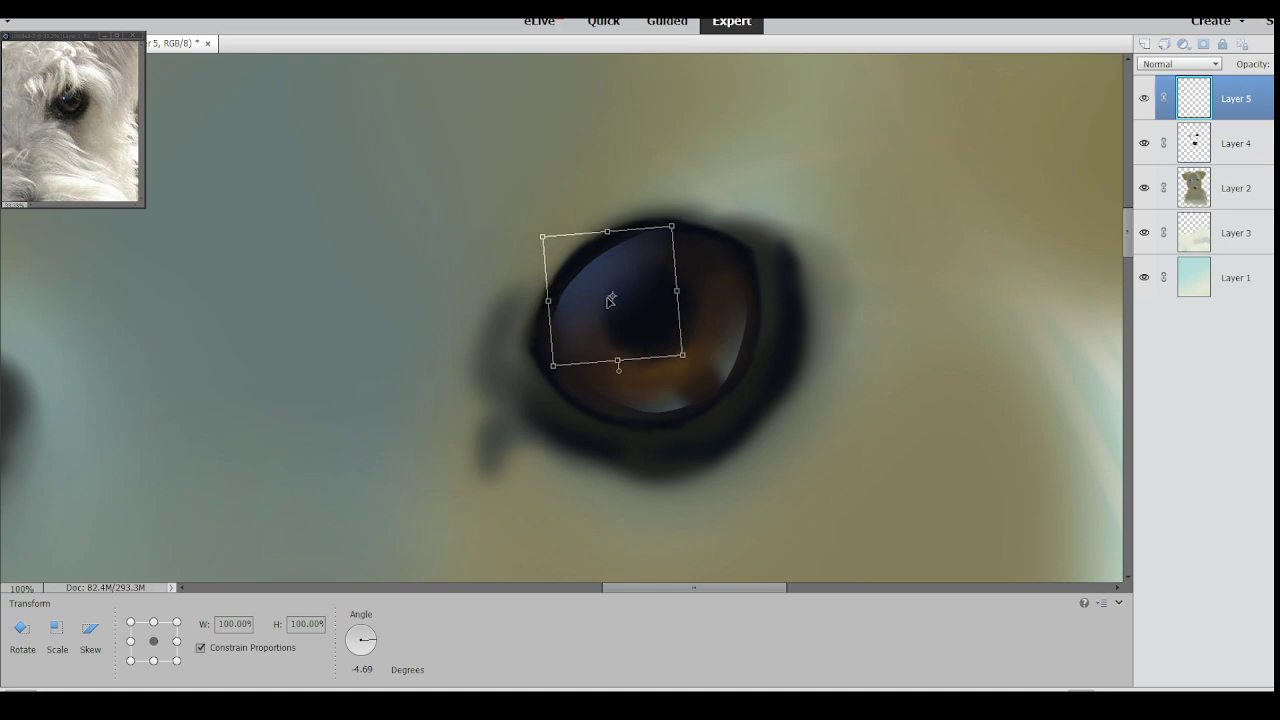
key(Return)
click(825, 374)
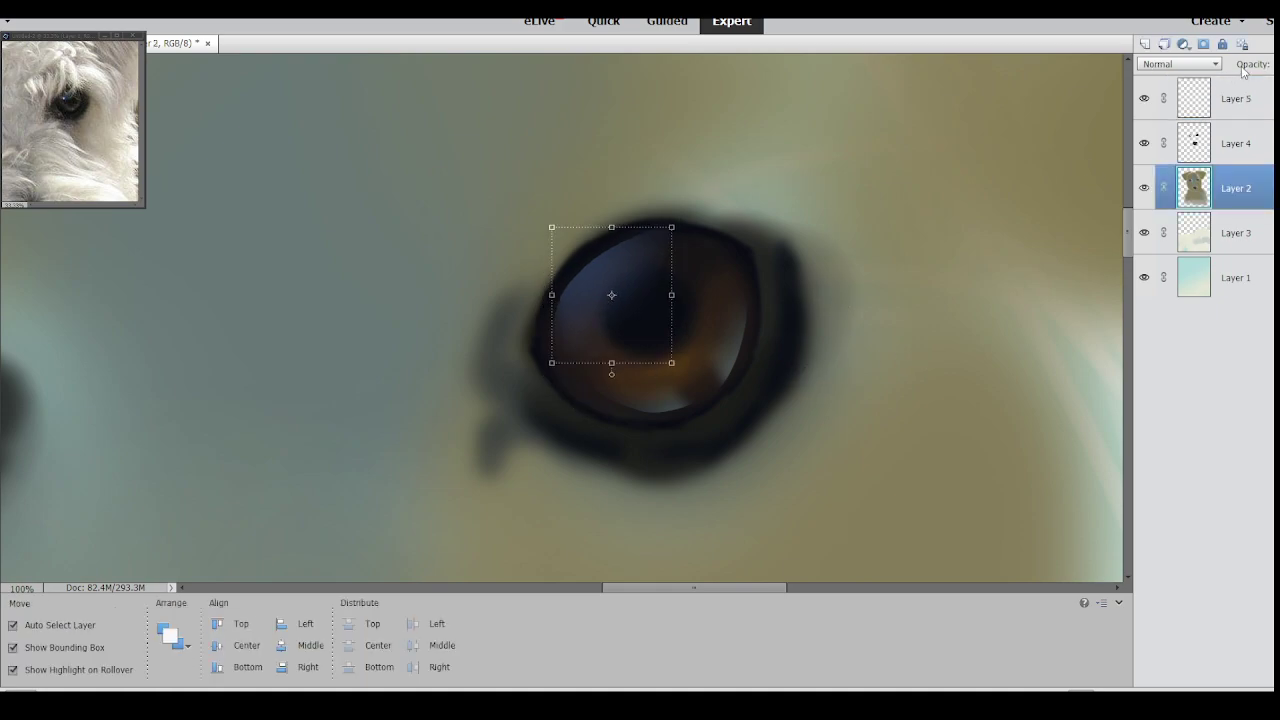
Set the blending mode of the reflection layer, Layer 5, to Soft Light.
click(1229, 161)
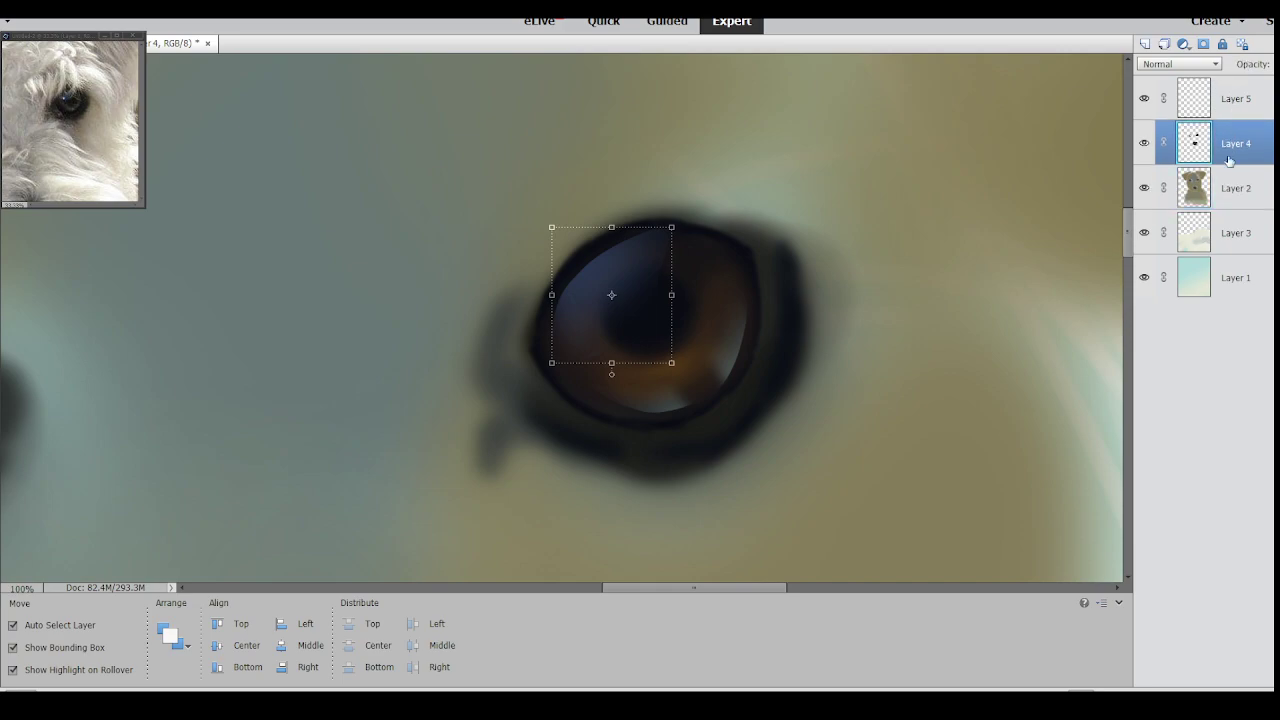
click(1250, 94)
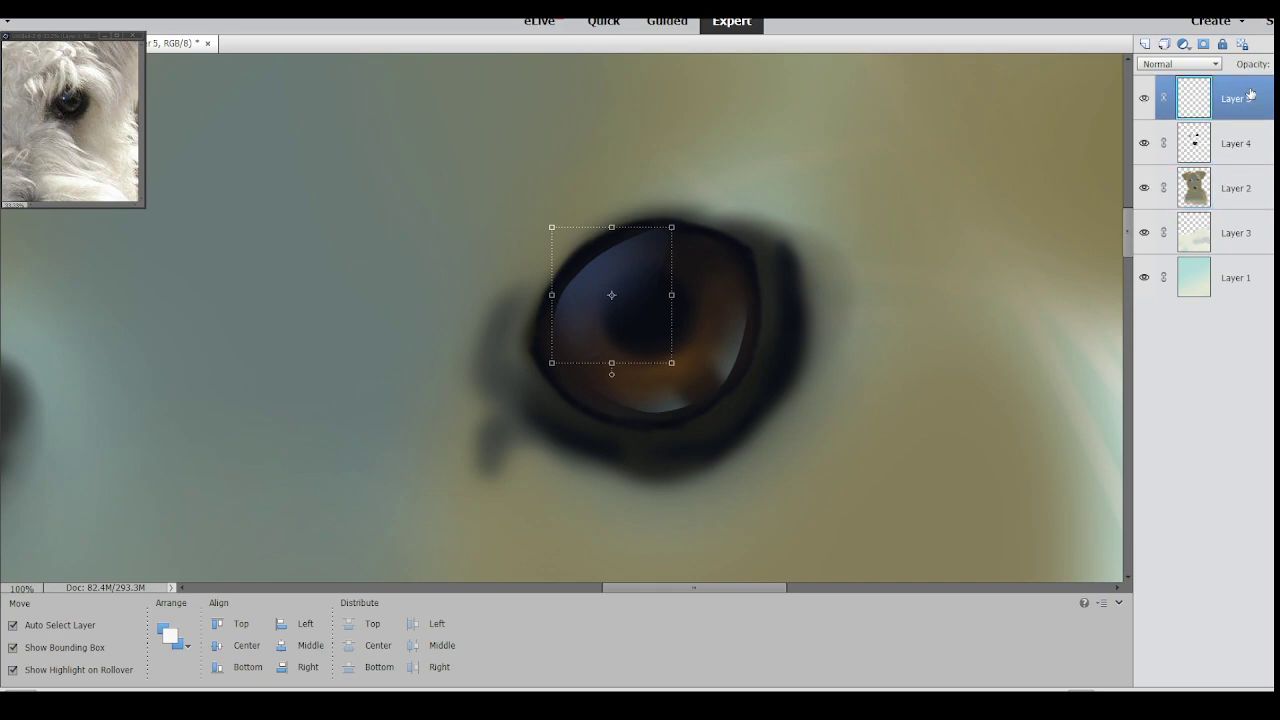
click(1028, 350)
click(1238, 104)
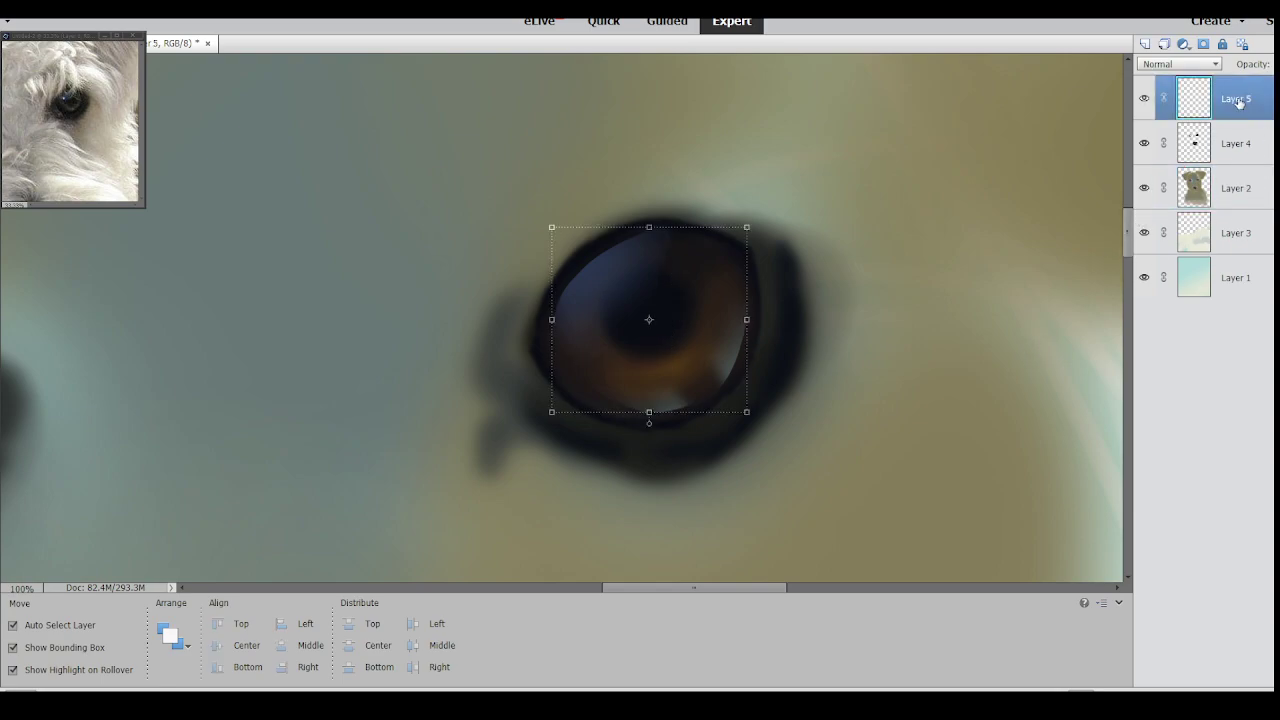
key(shift+alt+o)
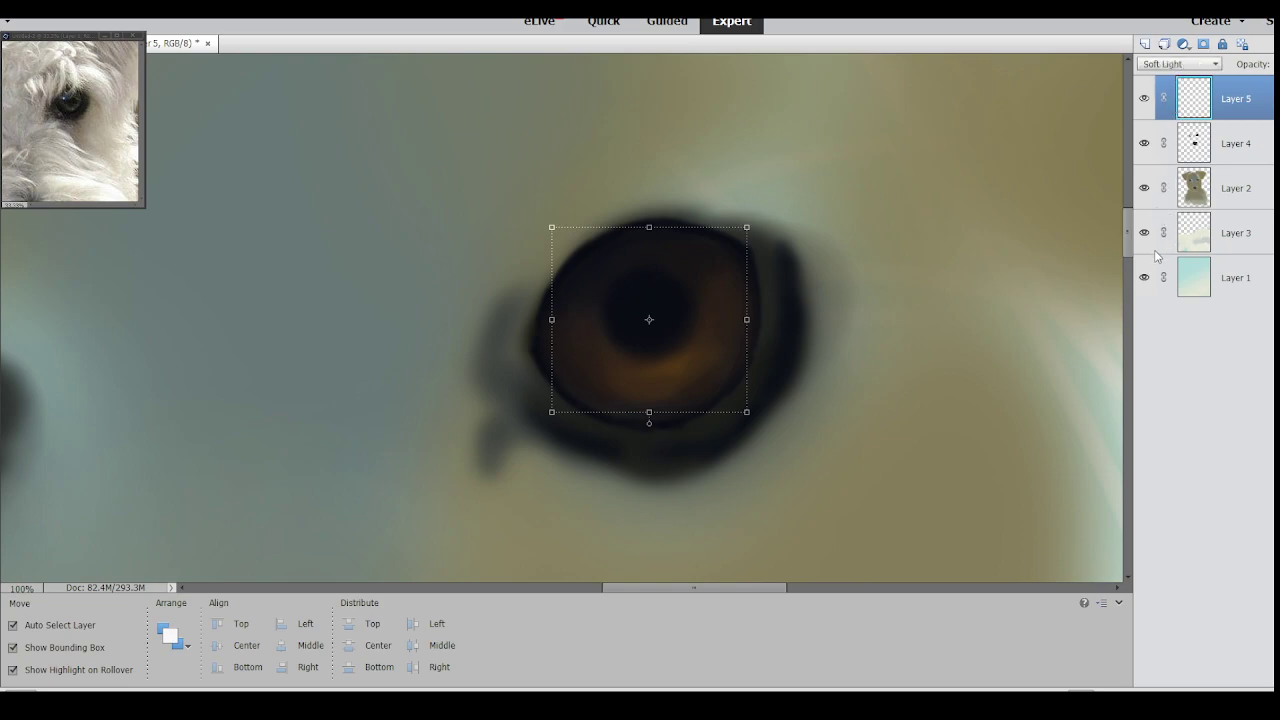
Try Hard Light, Vivid Light, Linear Light, Lighten, Screen and Color Dodge as the blending mode for the reflections on Layer 5.
key(shift+alt+f)
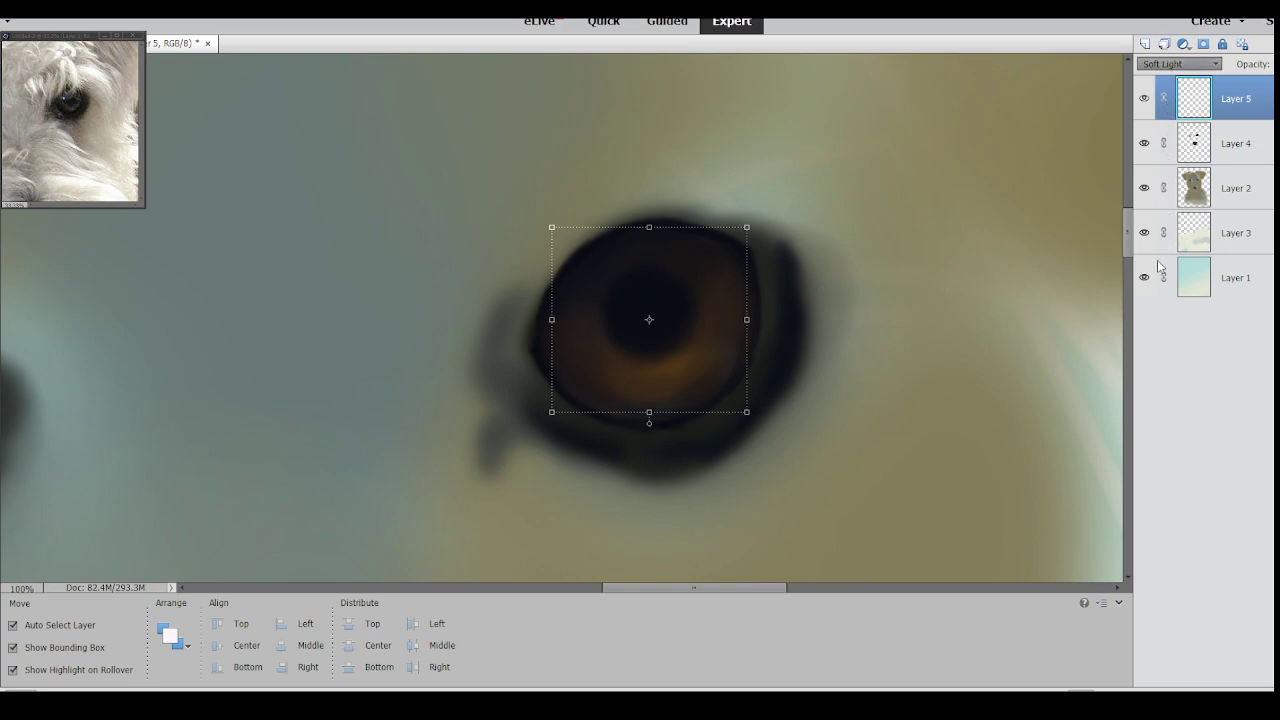
key(shift+alt+h)
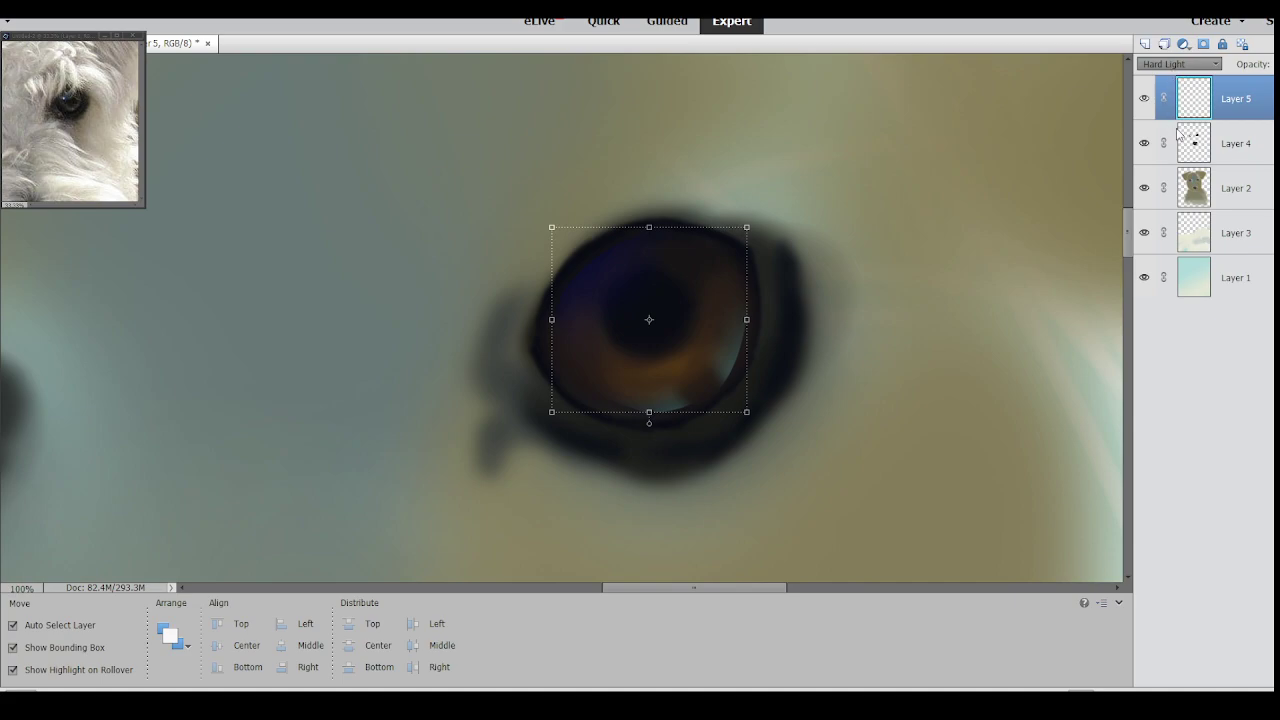
key(shift+alt+v)
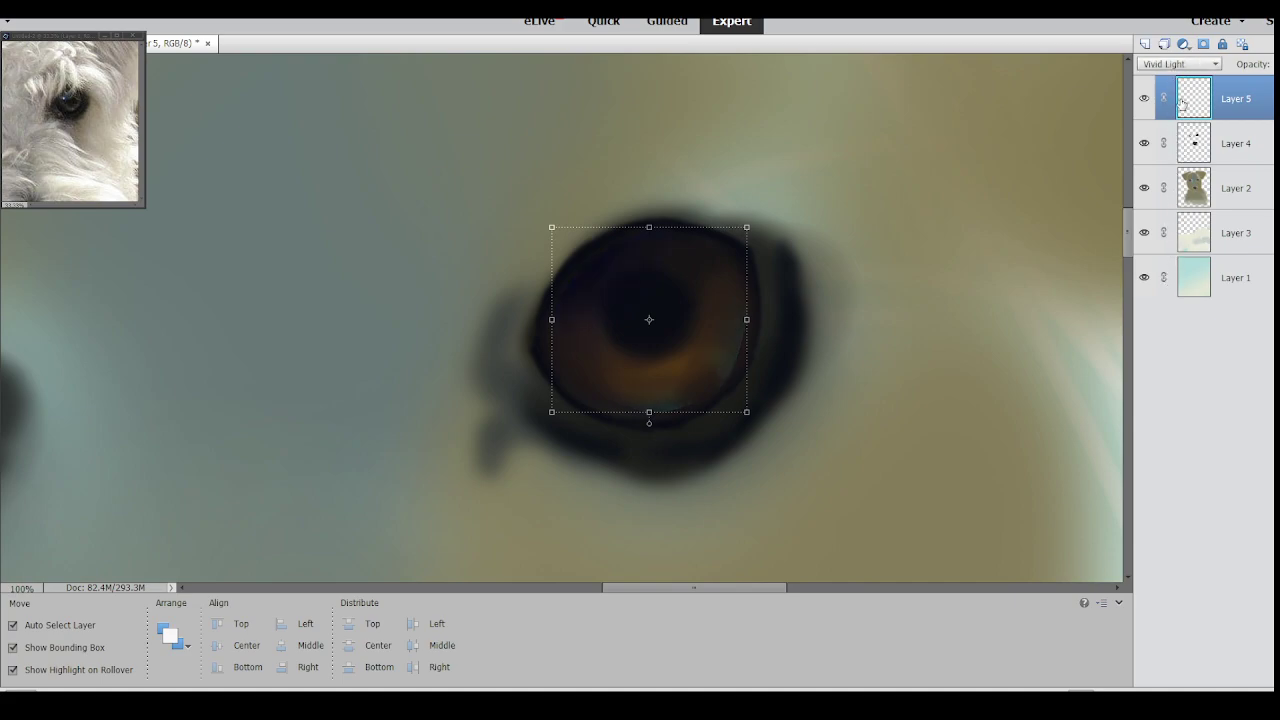
key(shift+alt+j)
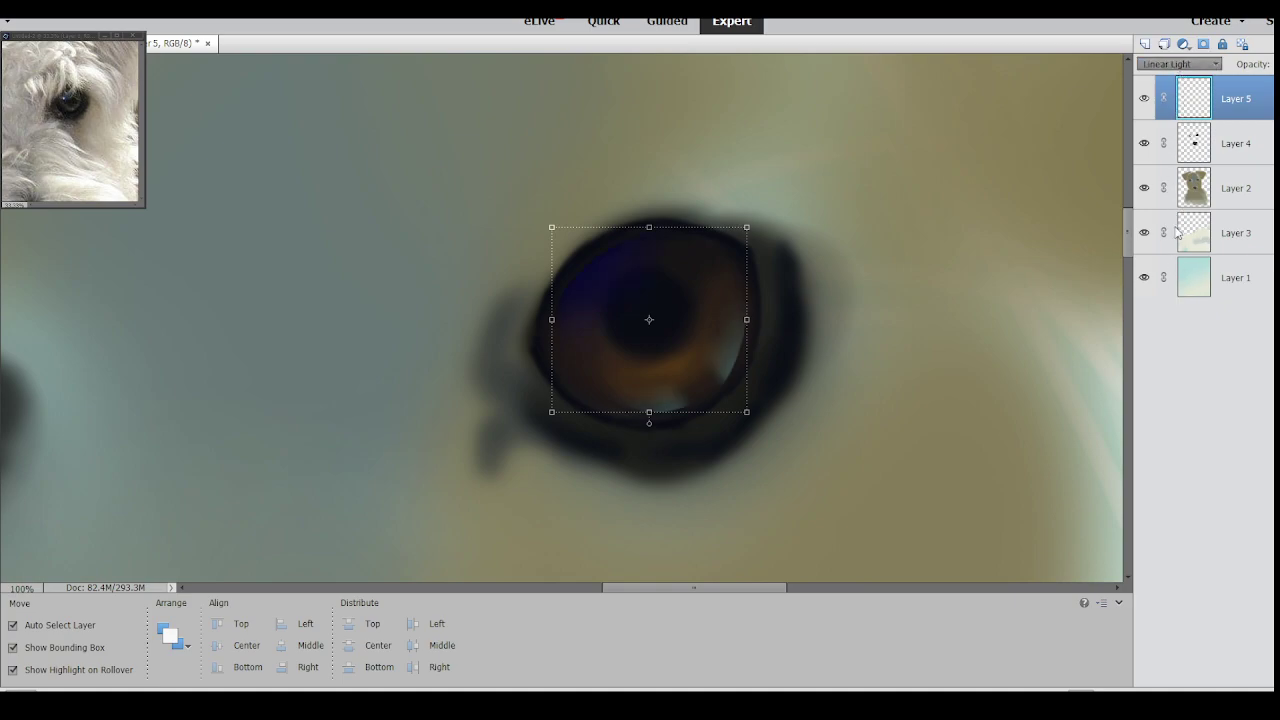
key(shift+alt+z)
key(shift+alt+g)
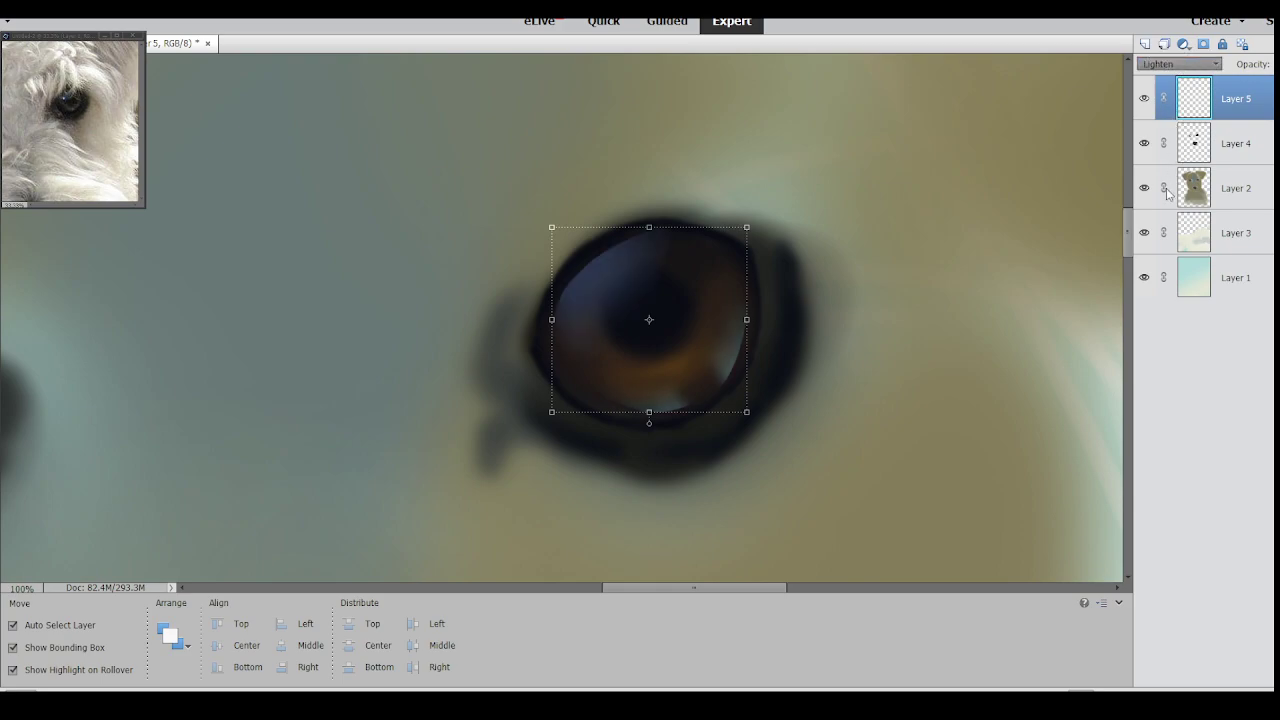
key(shift+alt+s)
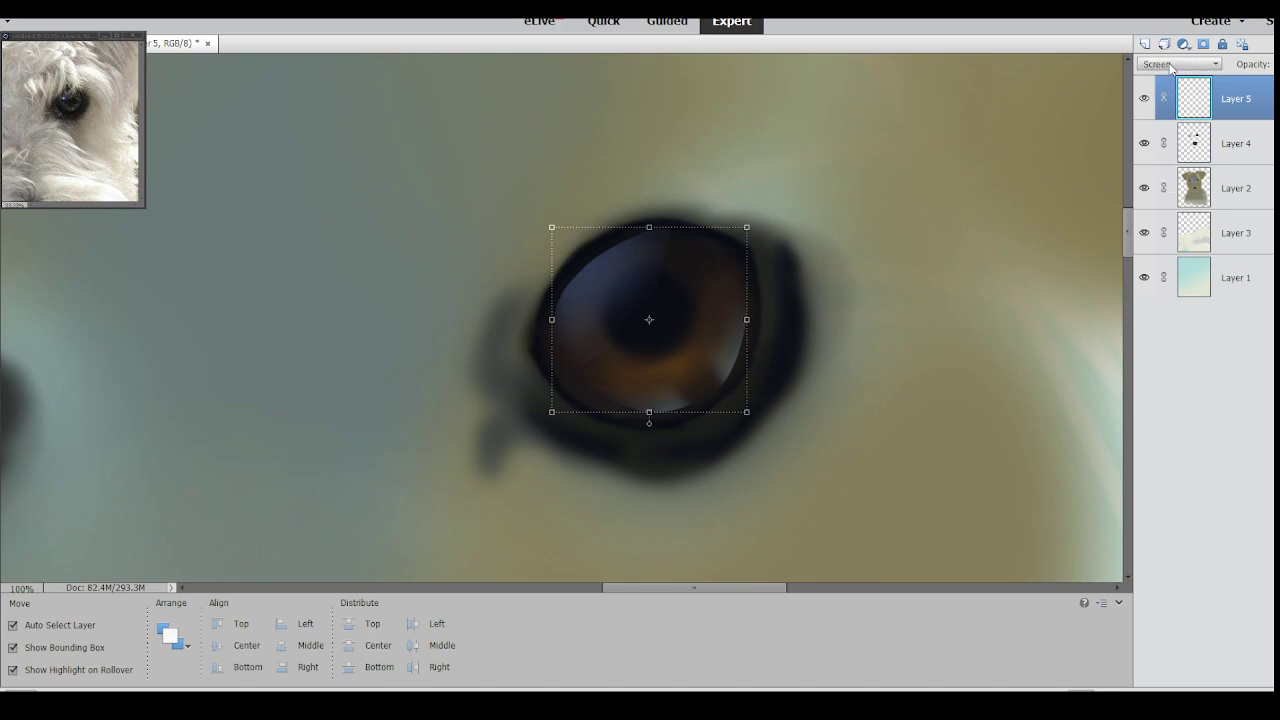
key(shift+alt+d)
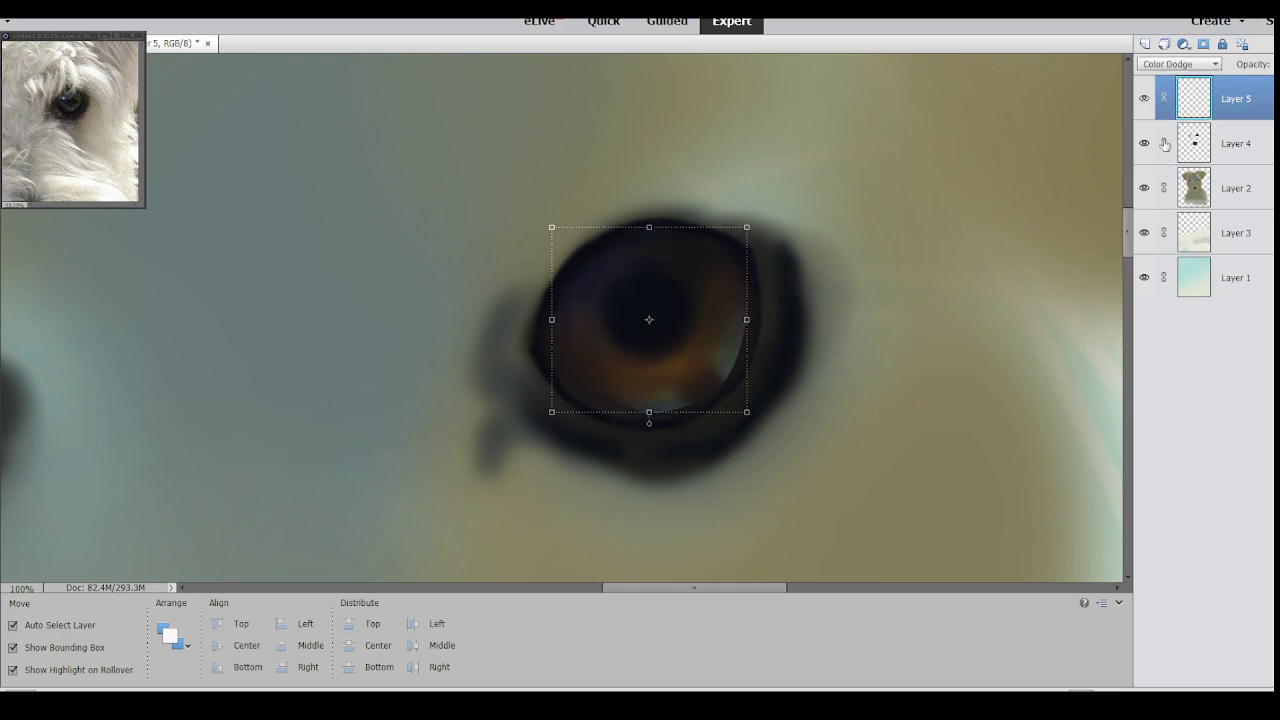
Set Layer 5's blending mode to Normal and its opacity to 70%.
key(shift+alt+n)
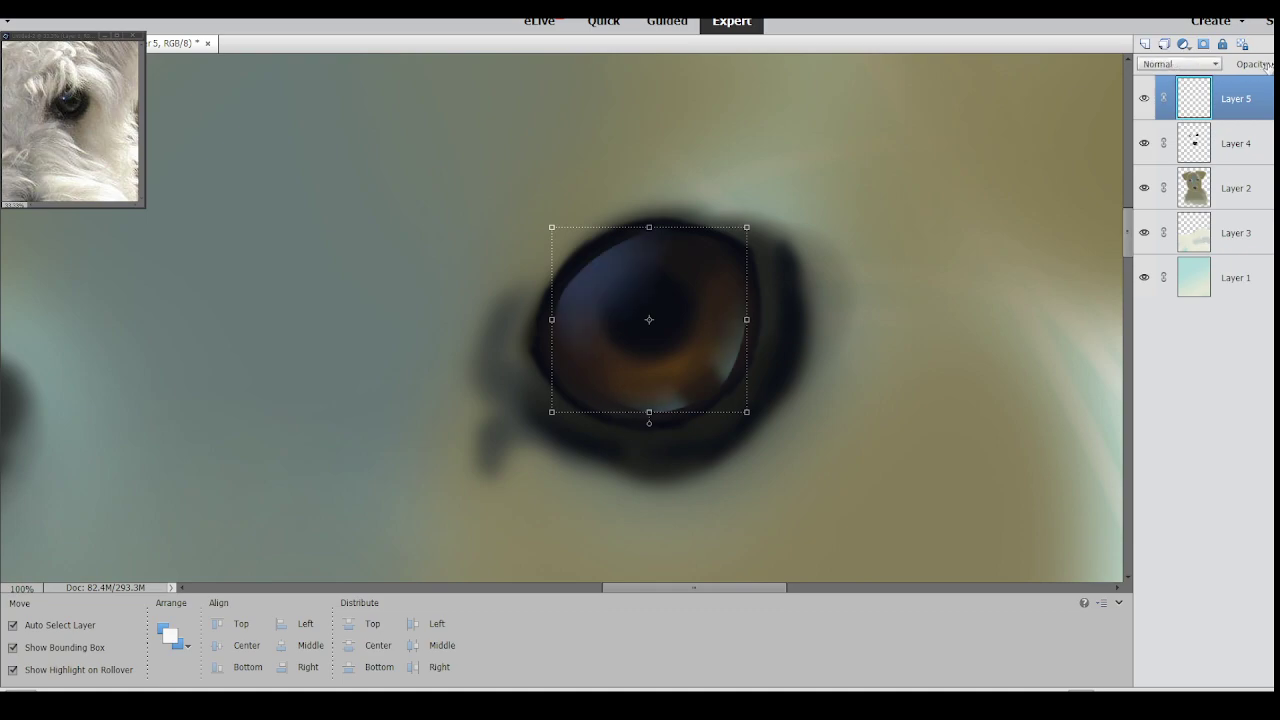
key(7)
click(1059, 380)
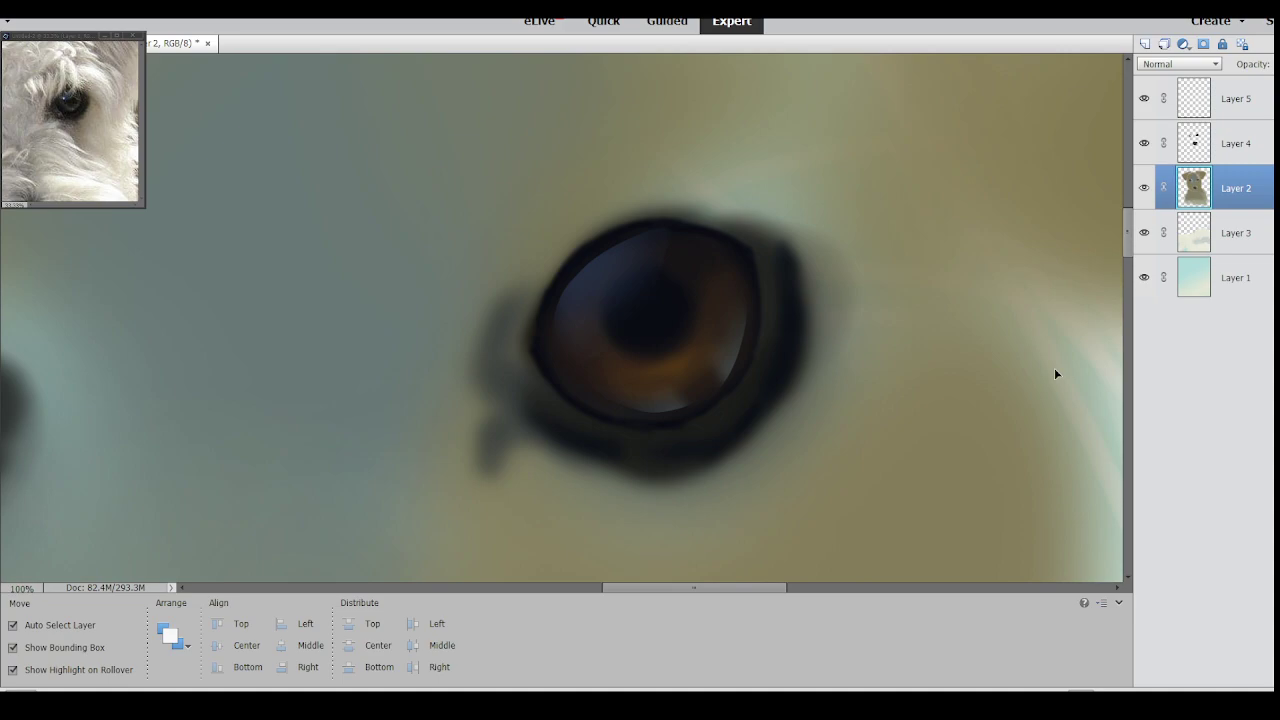
Paint a small white catchlight on Layer 5, just to the upper left of the pupil, with a 25 px brush.
key(b)
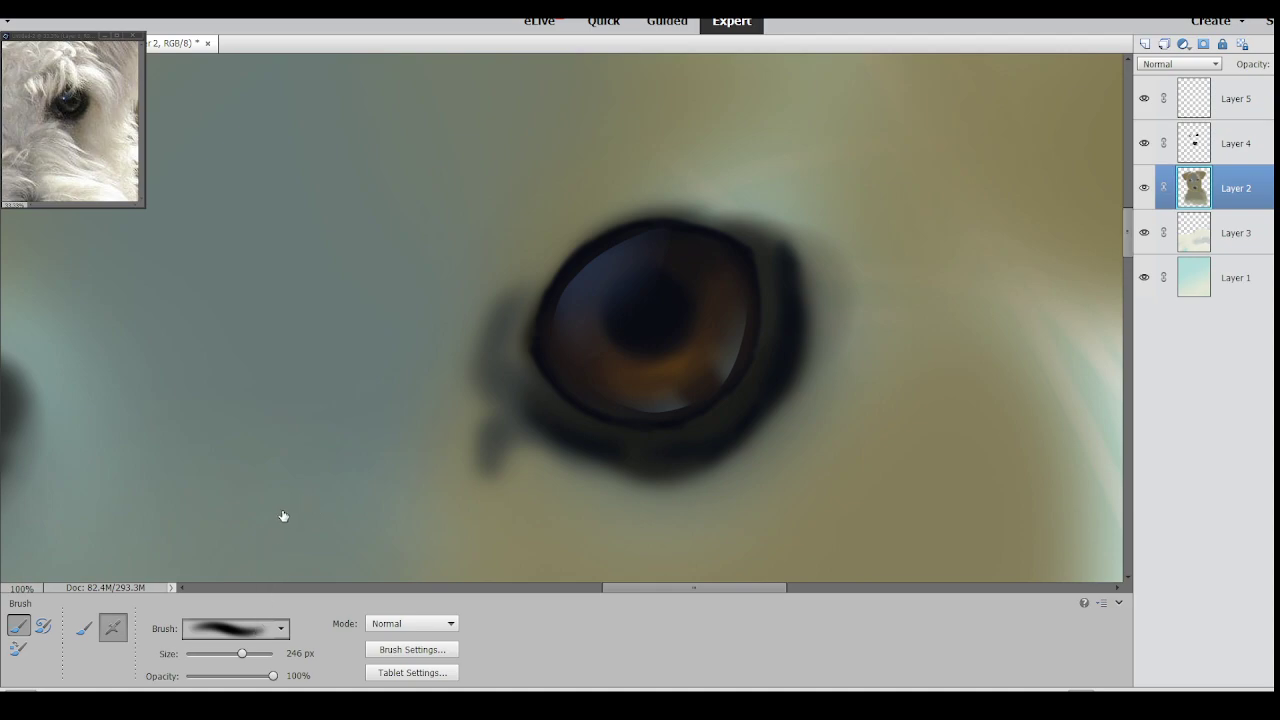
drag(241, 653, 205, 653)
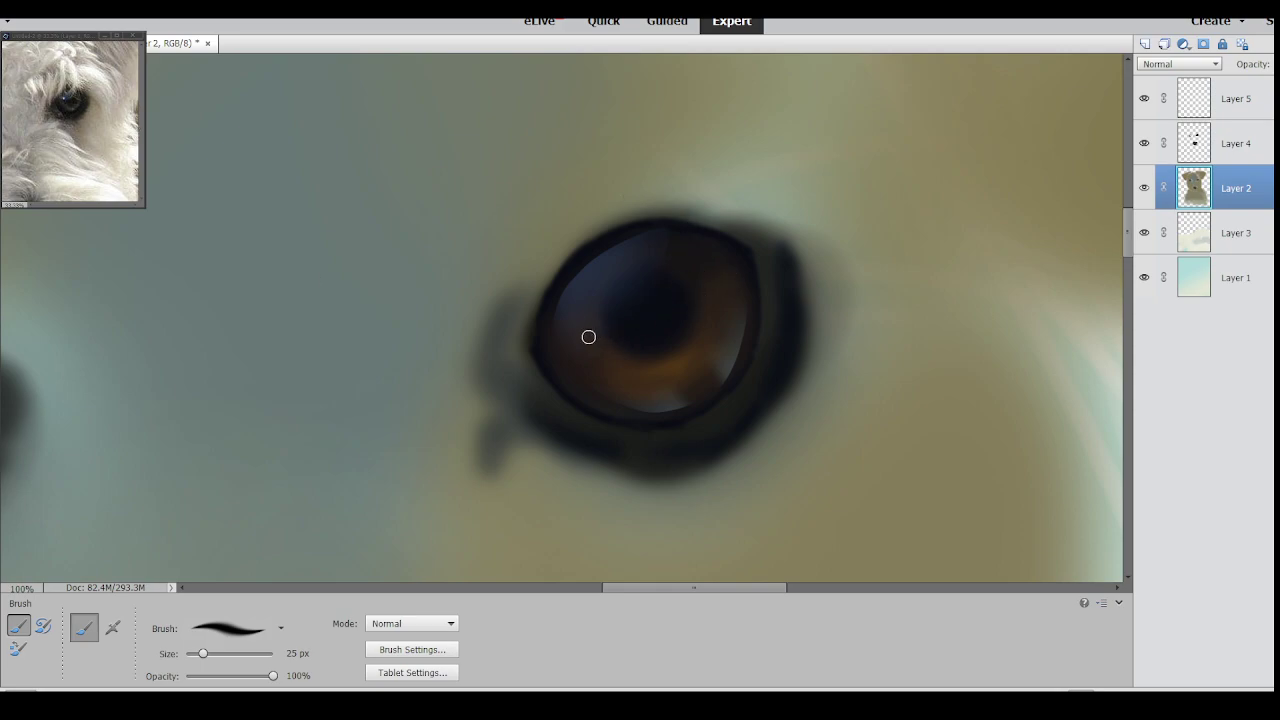
click(1222, 100)
click(1222, 152)
click(584, 344)
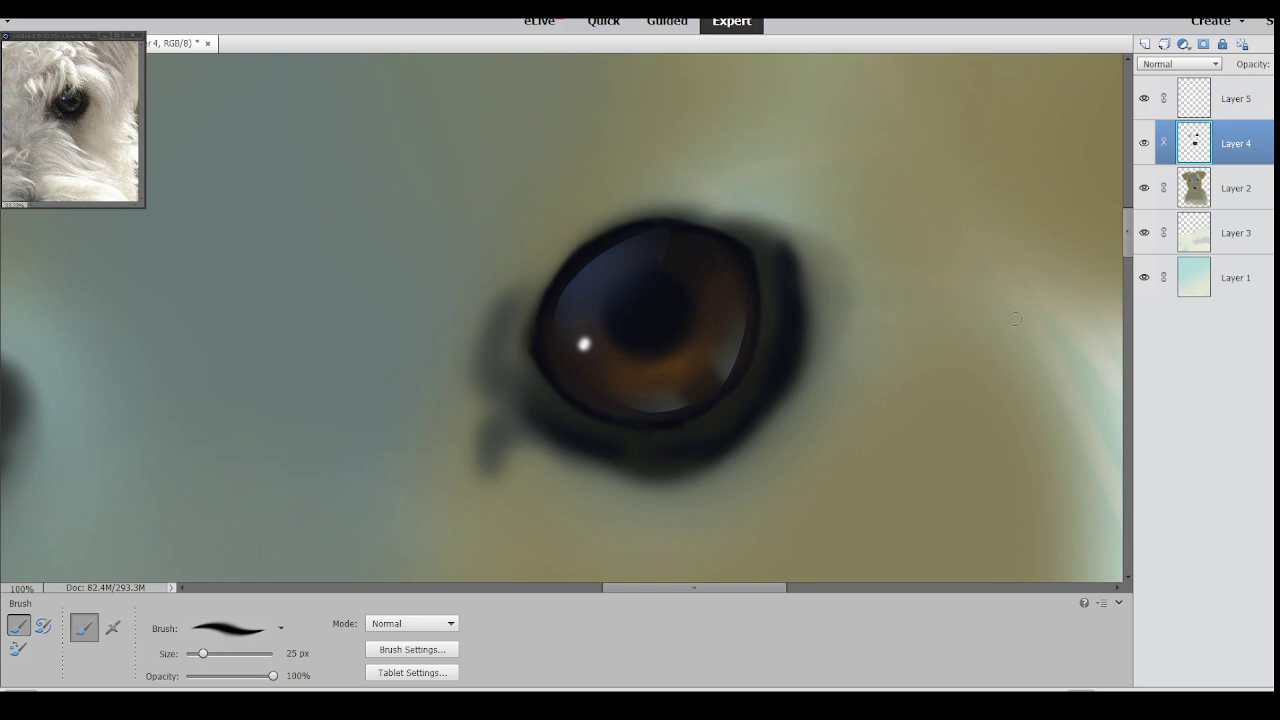
click(1236, 98)
key(ctrl+z)
click(582, 338)
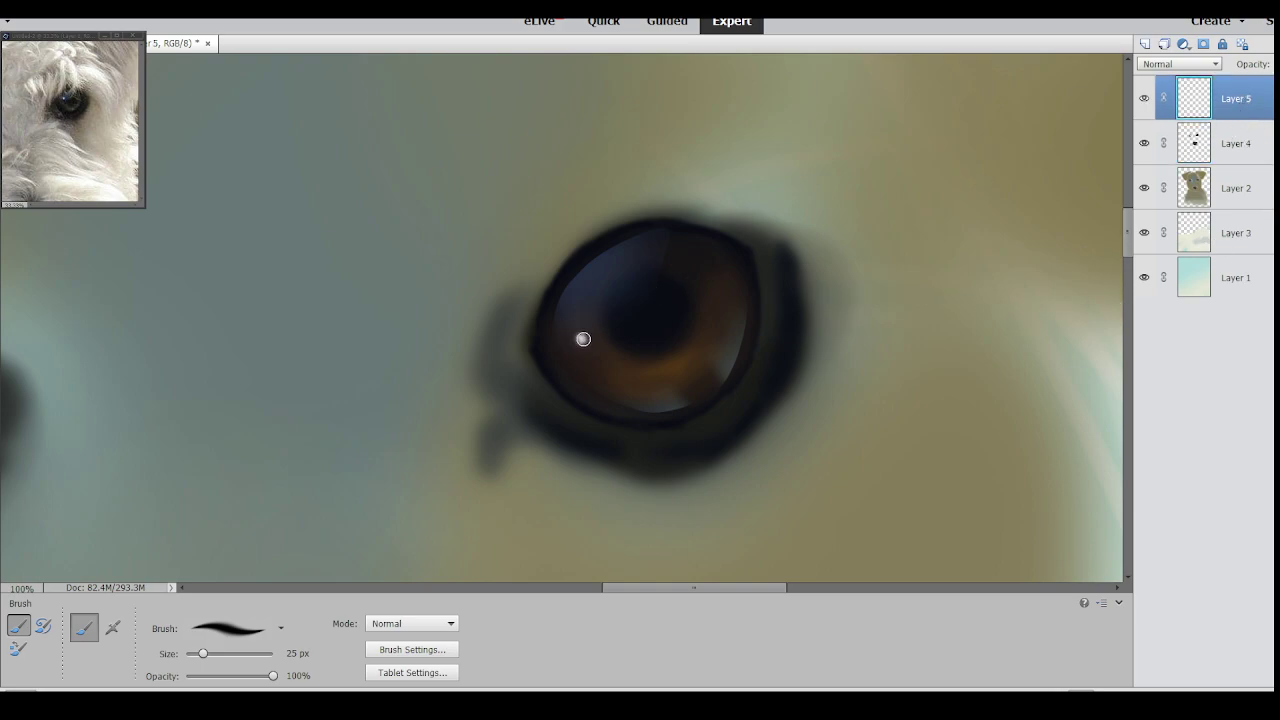
drag(578, 340, 597, 325)
key(ctrl+z)
key(ctrl+z)
click(593, 299)
Check the painted eye against the whole face and the unpainted second eye.
click(1230, 151)
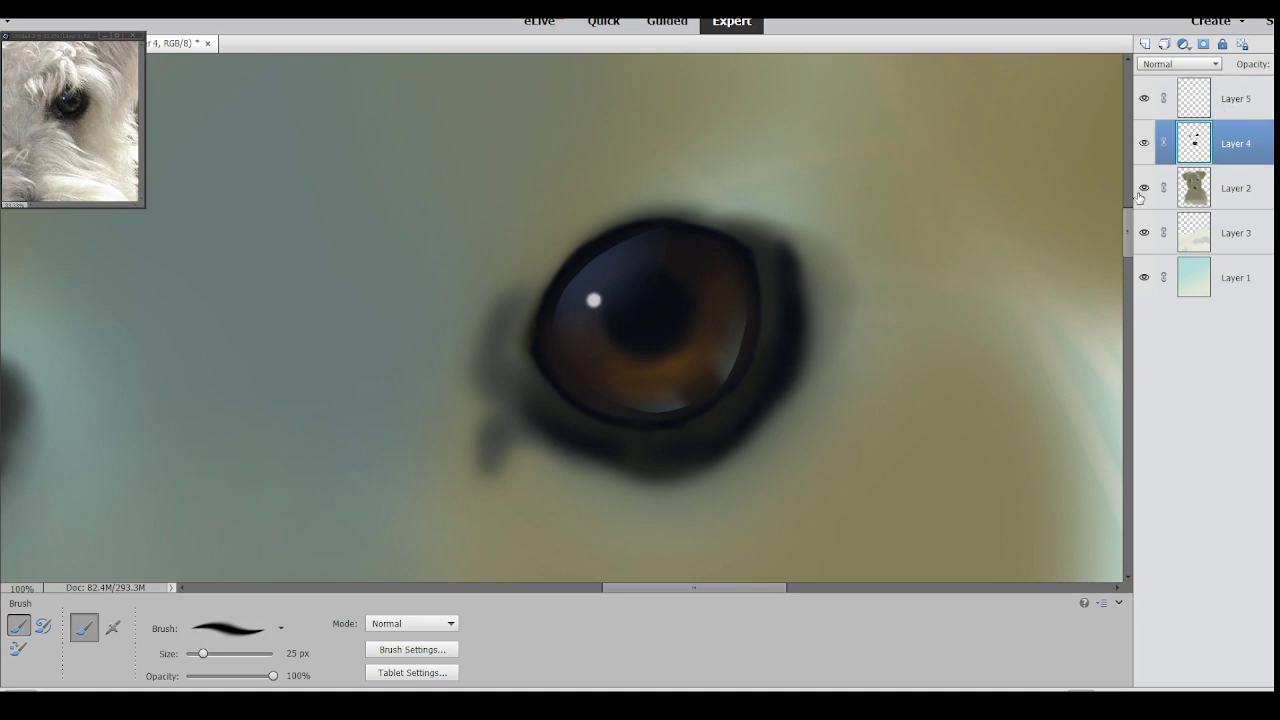
key(ctrl+minus)
key(ctrl+minus)
key(ctrl+minus)
key(ctrl+minus)
key(ctrl+minus)
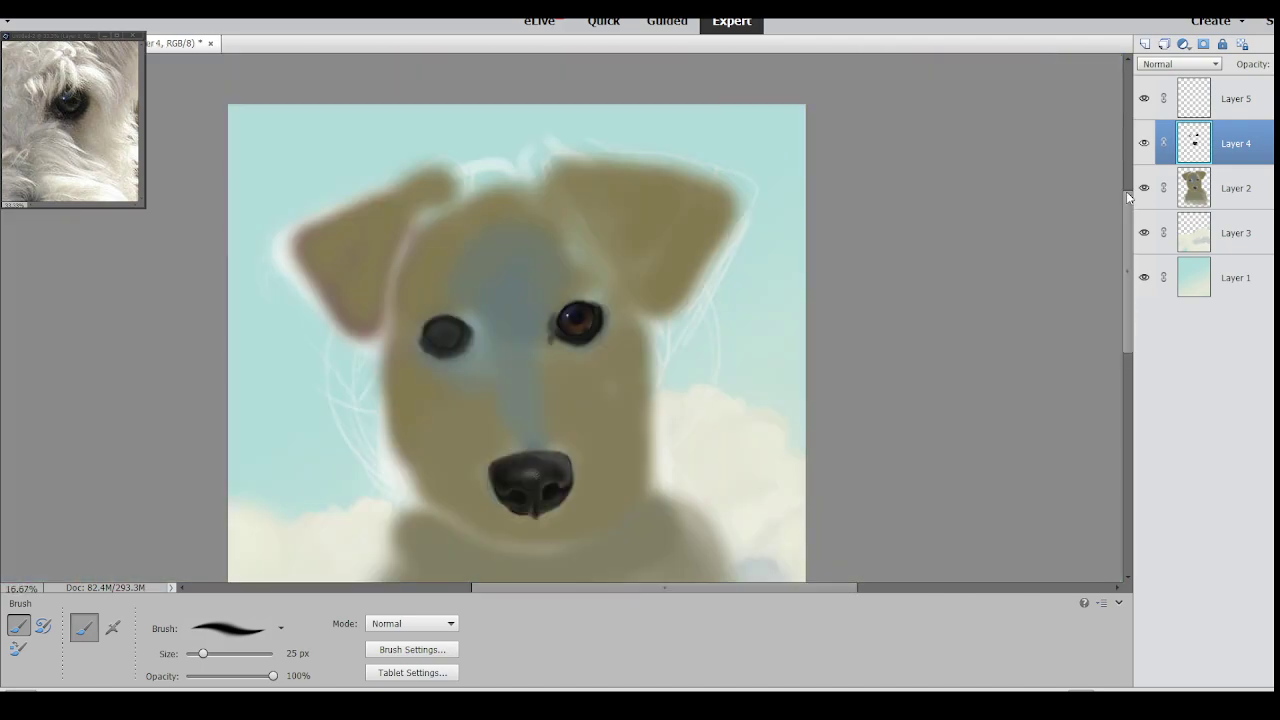
drag(827, 594, 791, 592)
key(ctrl+equal)
key(ctrl+equal)
key(ctrl+equal)
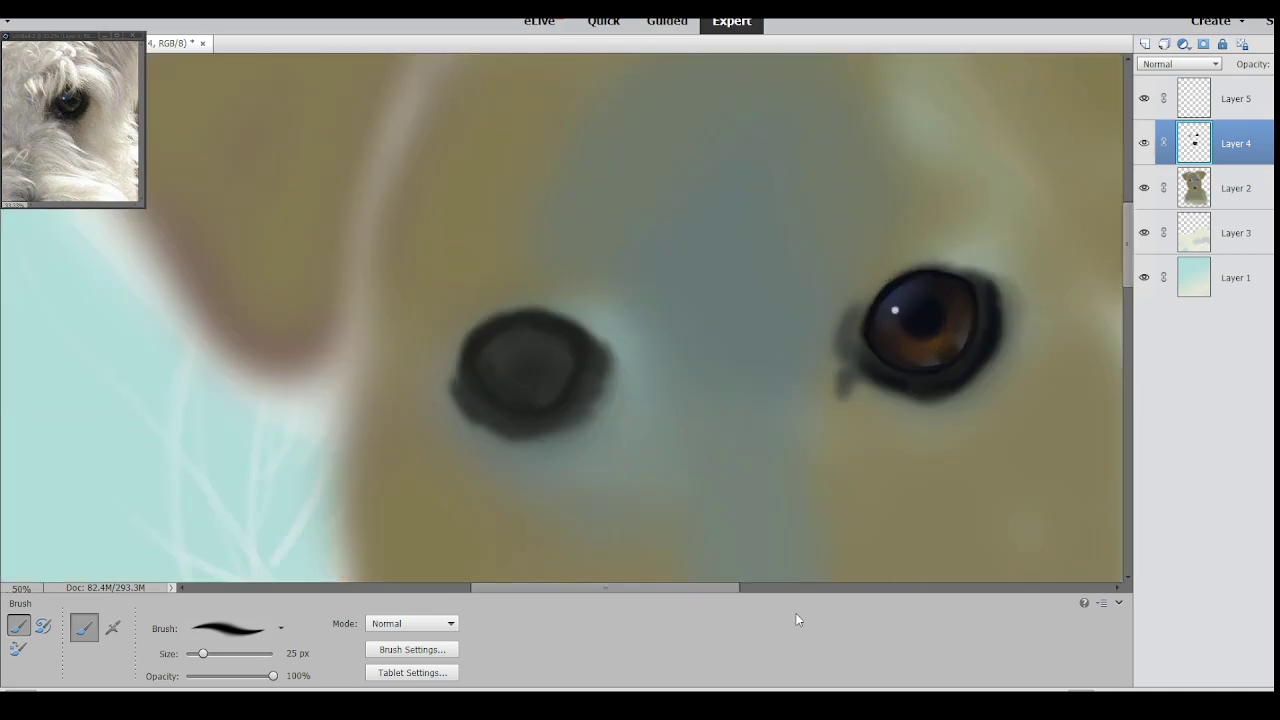
drag(730, 588, 812, 593)
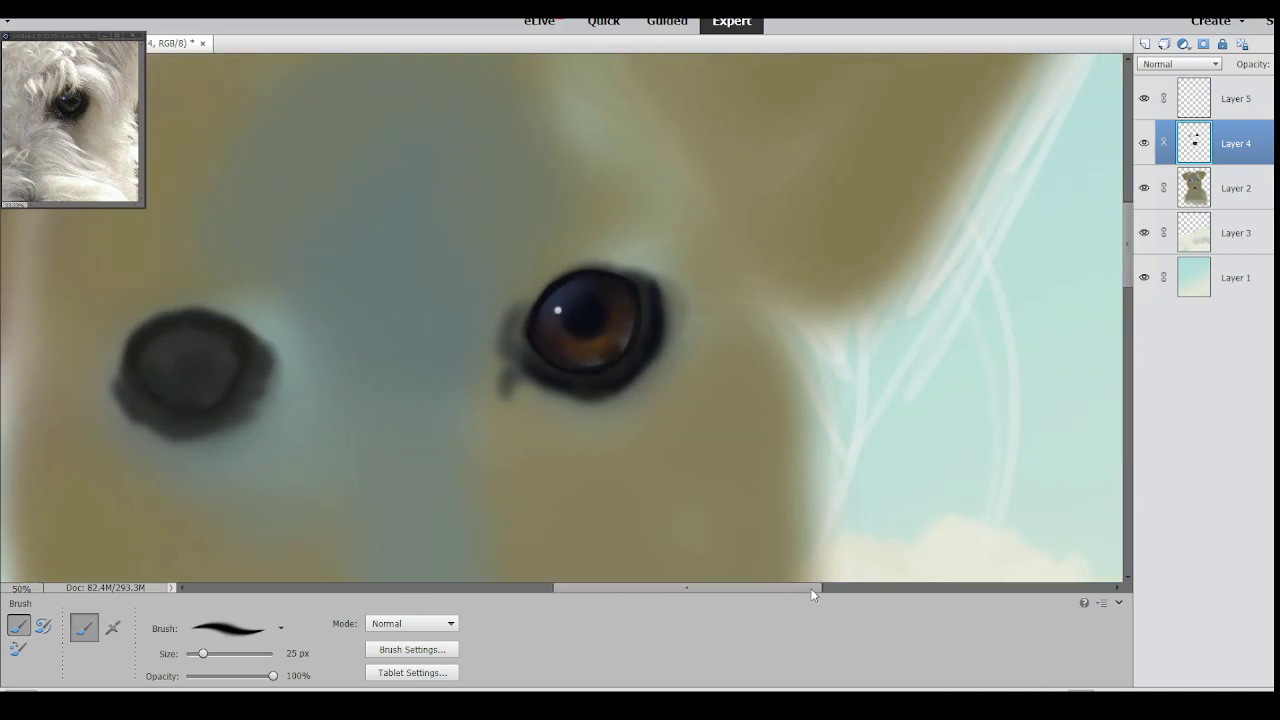
Lasso the lower part of the iris on Layer 5, airbrush a soft light glow inside it at 647 px, and deselect.
click(1211, 97)
key(l)
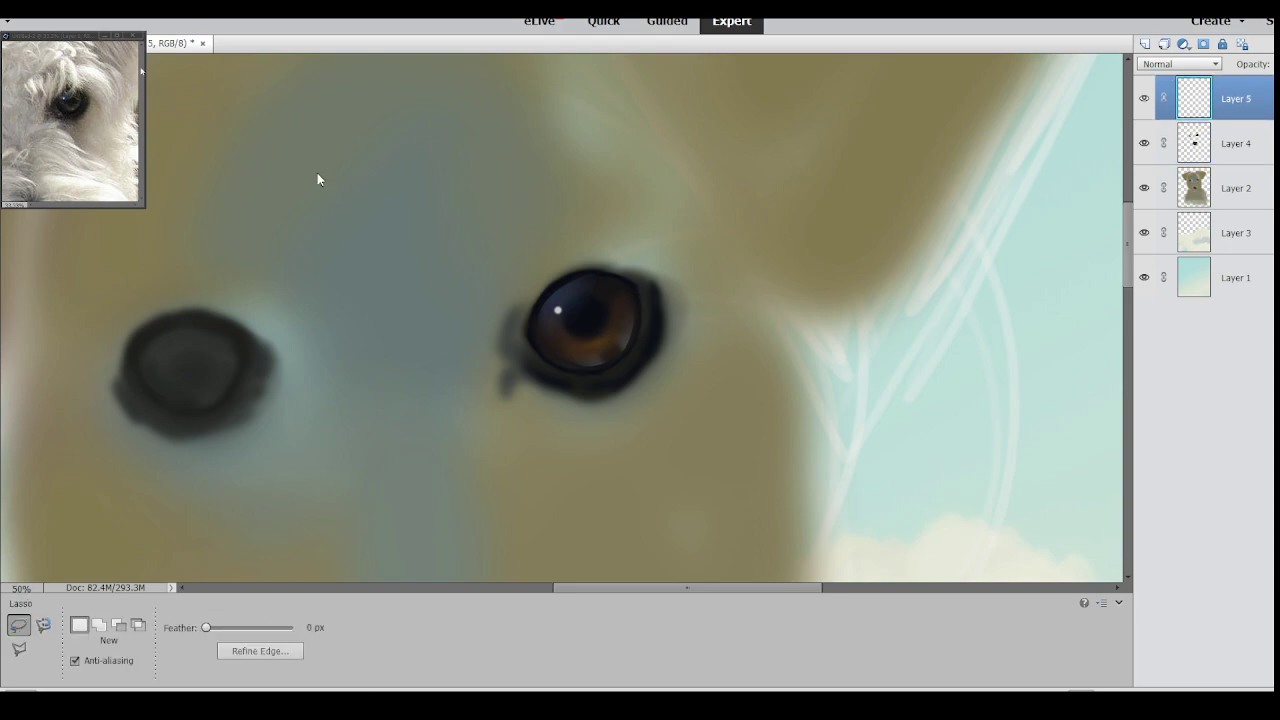
mouse_move(631, 350)
mouse_down()
mouse_move(584, 367)
mouse_move(558, 354)
mouse_move(582, 322)
mouse_move(645, 334)
mouse_up()
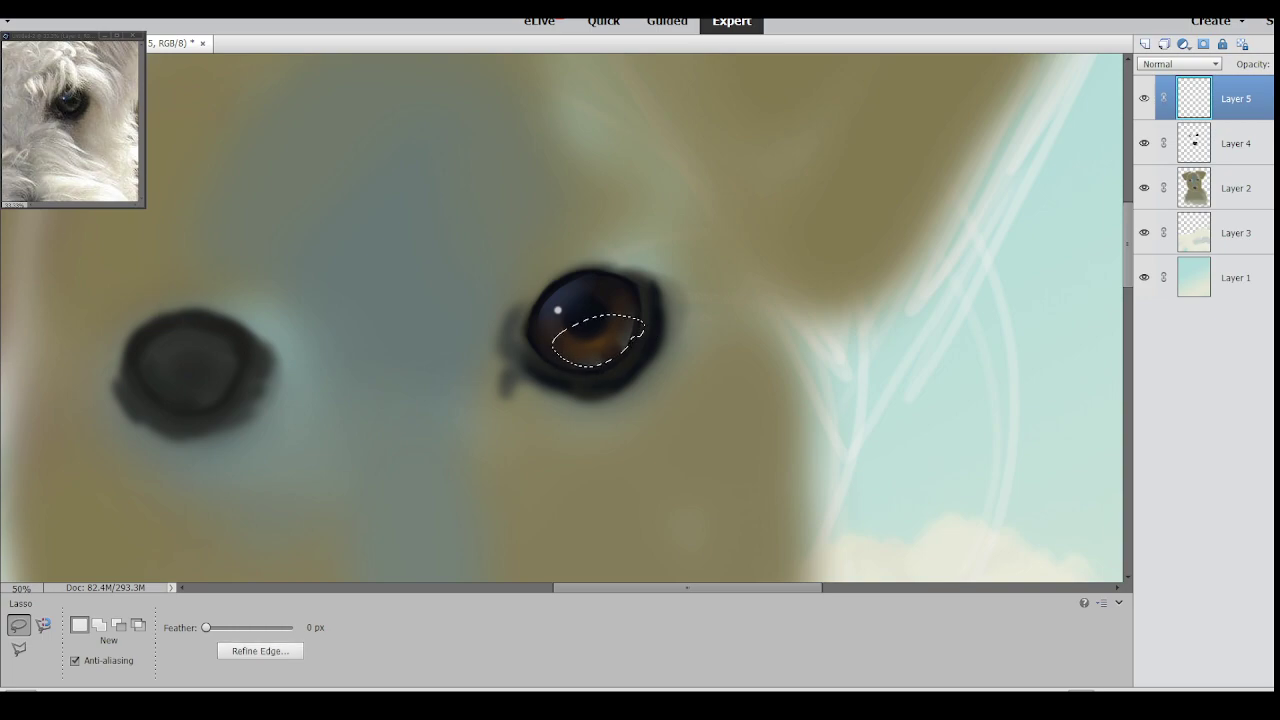
key(b)
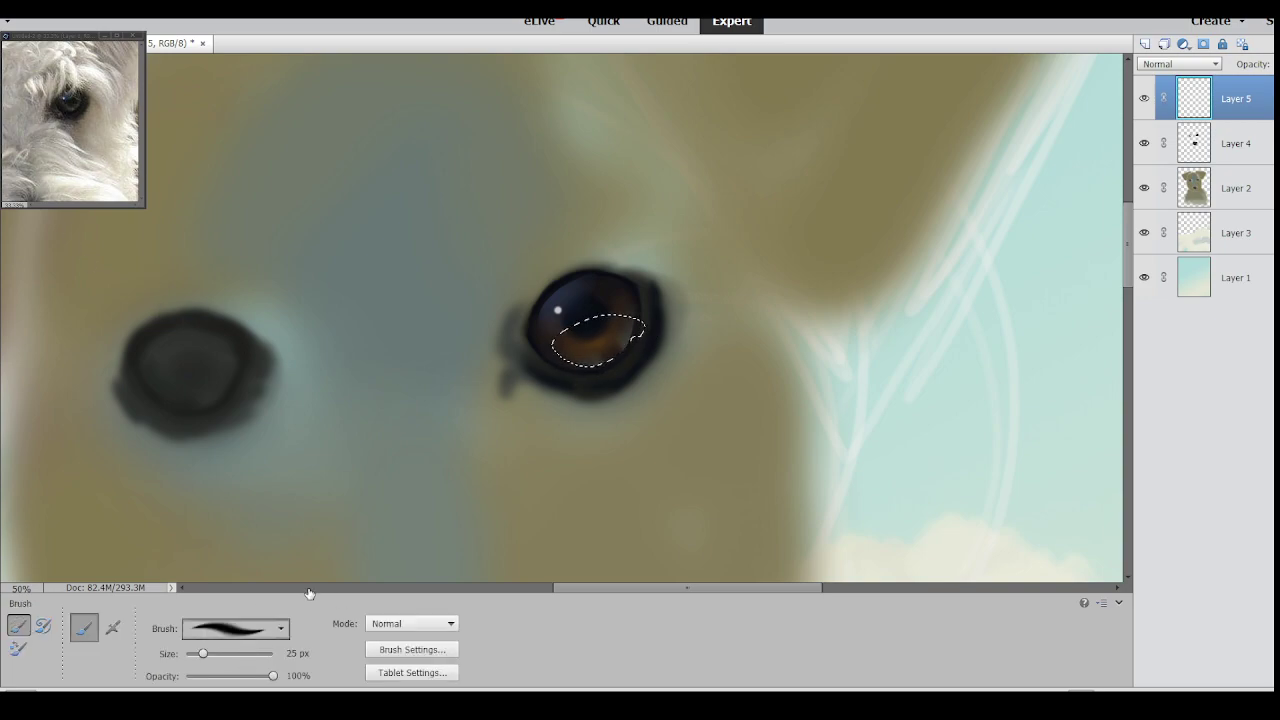
click(113, 627)
drag(203, 653, 248, 653)
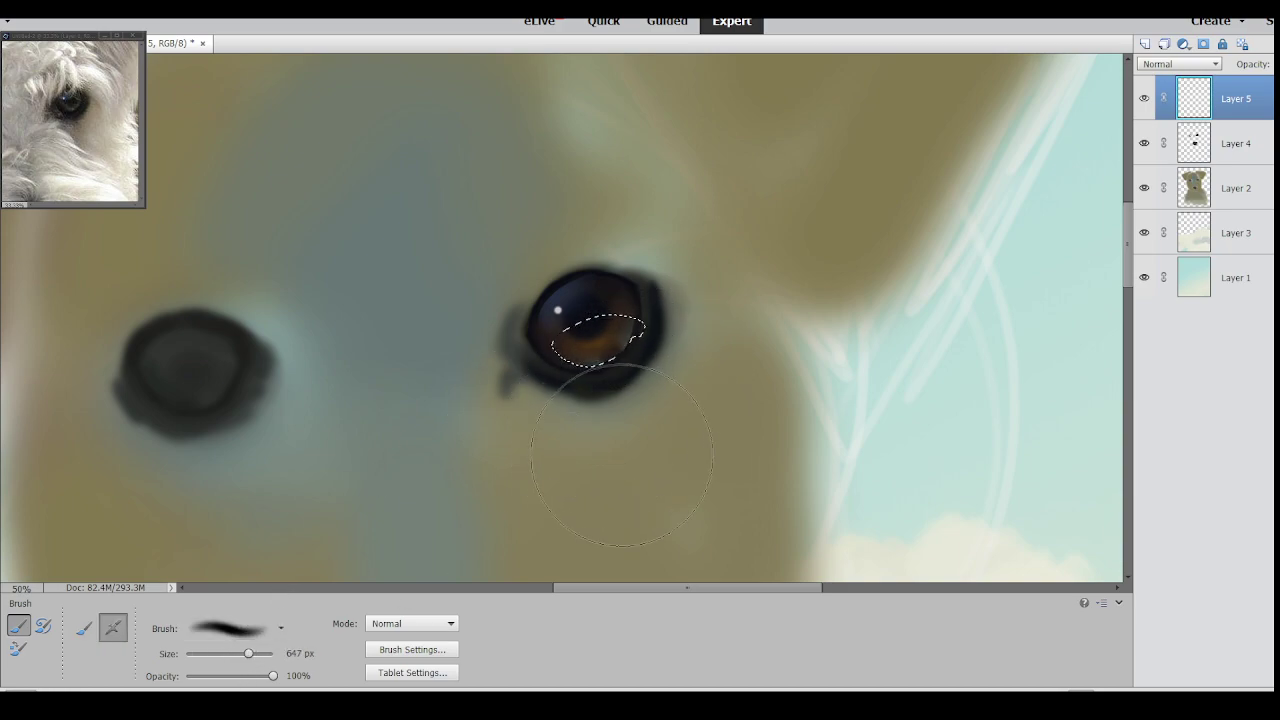
mouse_move(630, 479)
mouse_down()
mouse_move(632, 450)
mouse_move(618, 456)
mouse_up()
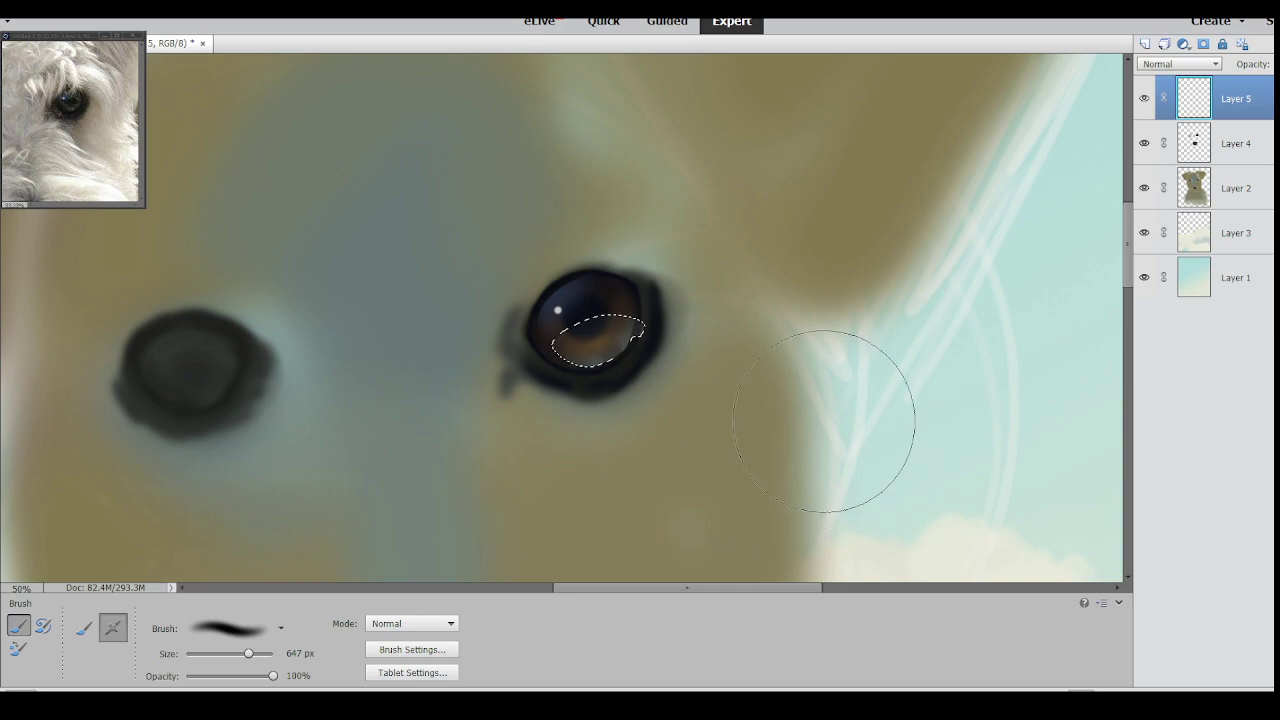
key(ctrl+d)
key(e)
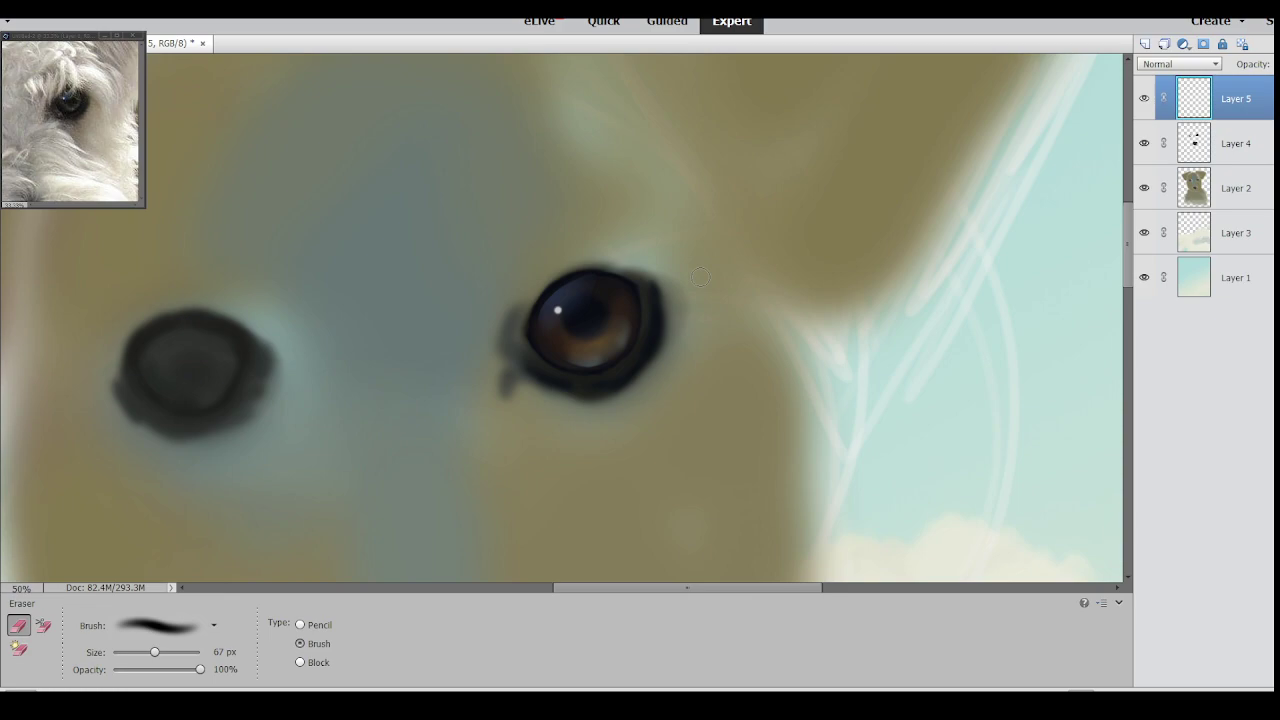
Darken the rim around the right eye's iris on Layer 4 with a 48 px airbrush.
key(b)
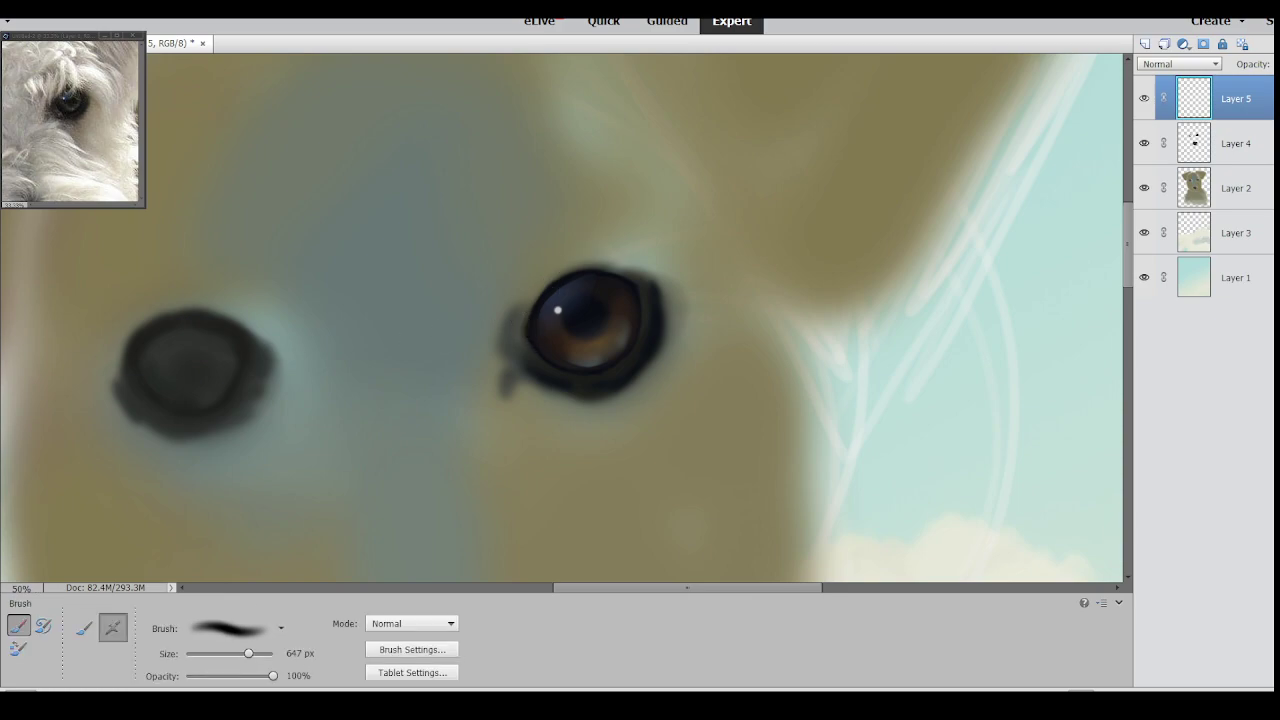
click(1225, 148)
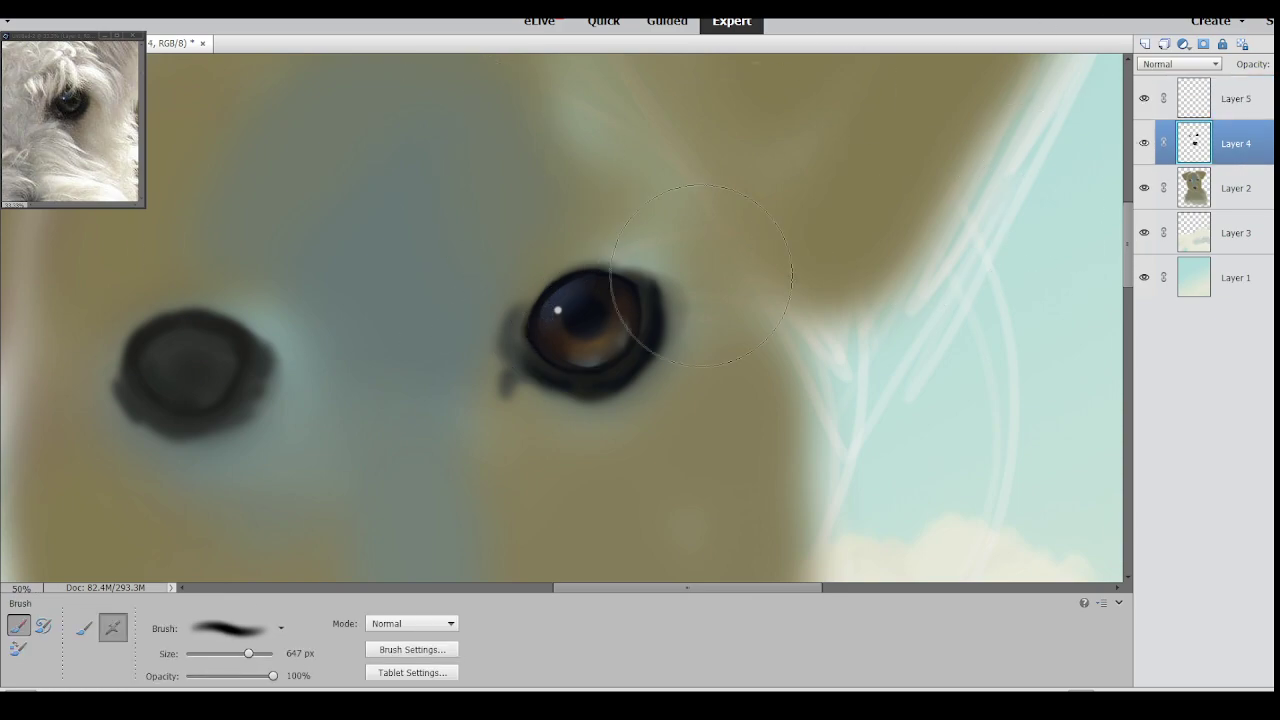
drag(197, 656, 204, 652)
drag(525, 330, 543, 349)
drag(651, 275, 631, 331)
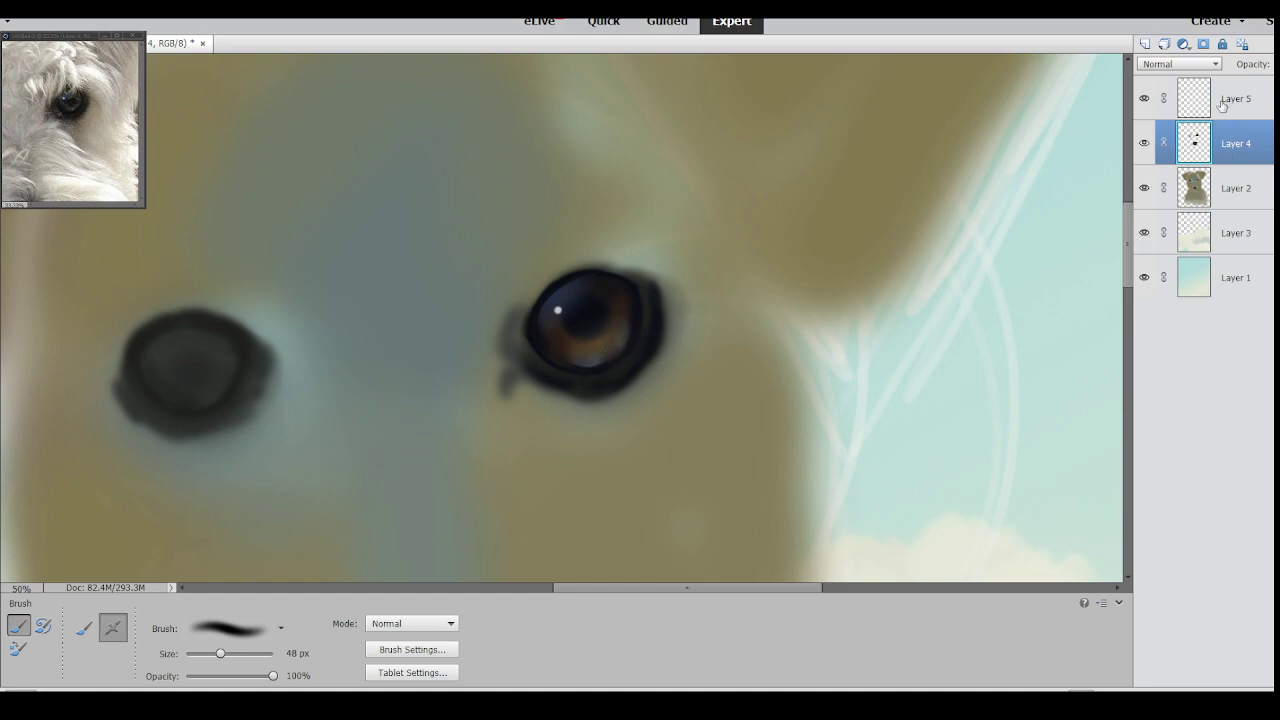
Paint soft dark shading around the right eye's outer edge, lower lid and inner corner on Layer 5, and merge it into Layer 4.
click(1228, 103)
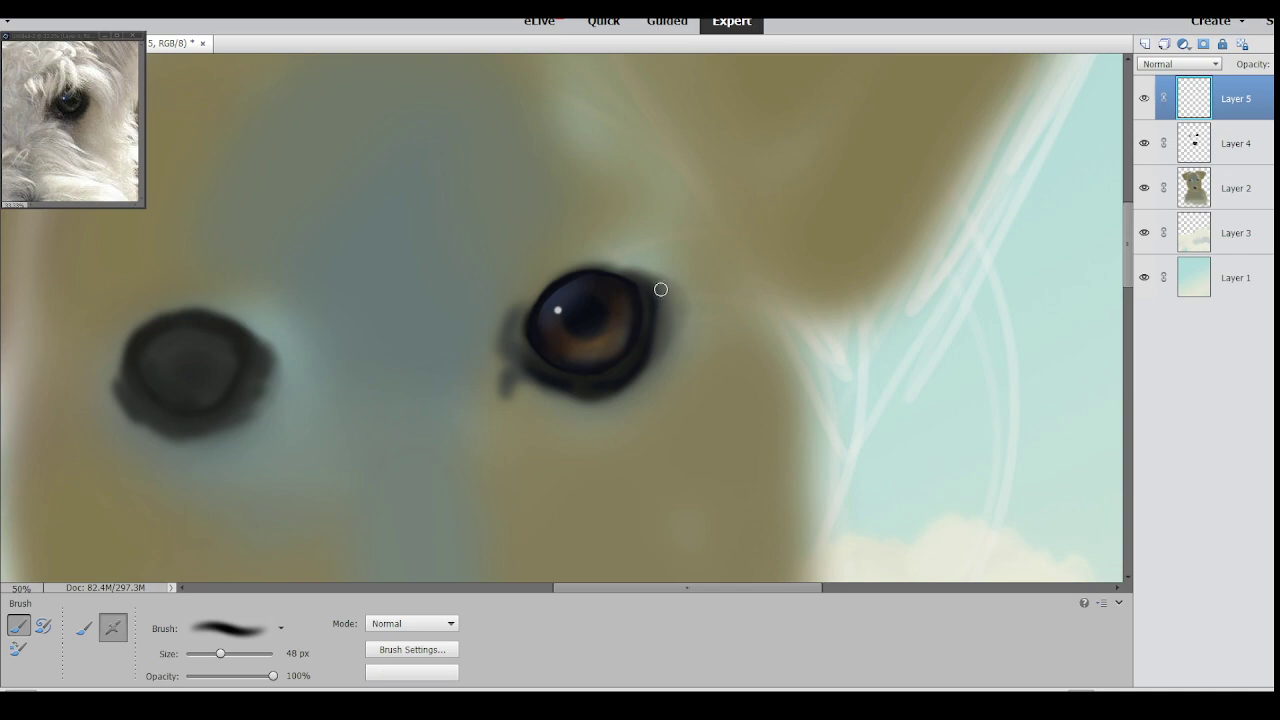
drag(654, 304, 648, 276)
drag(654, 359, 569, 409)
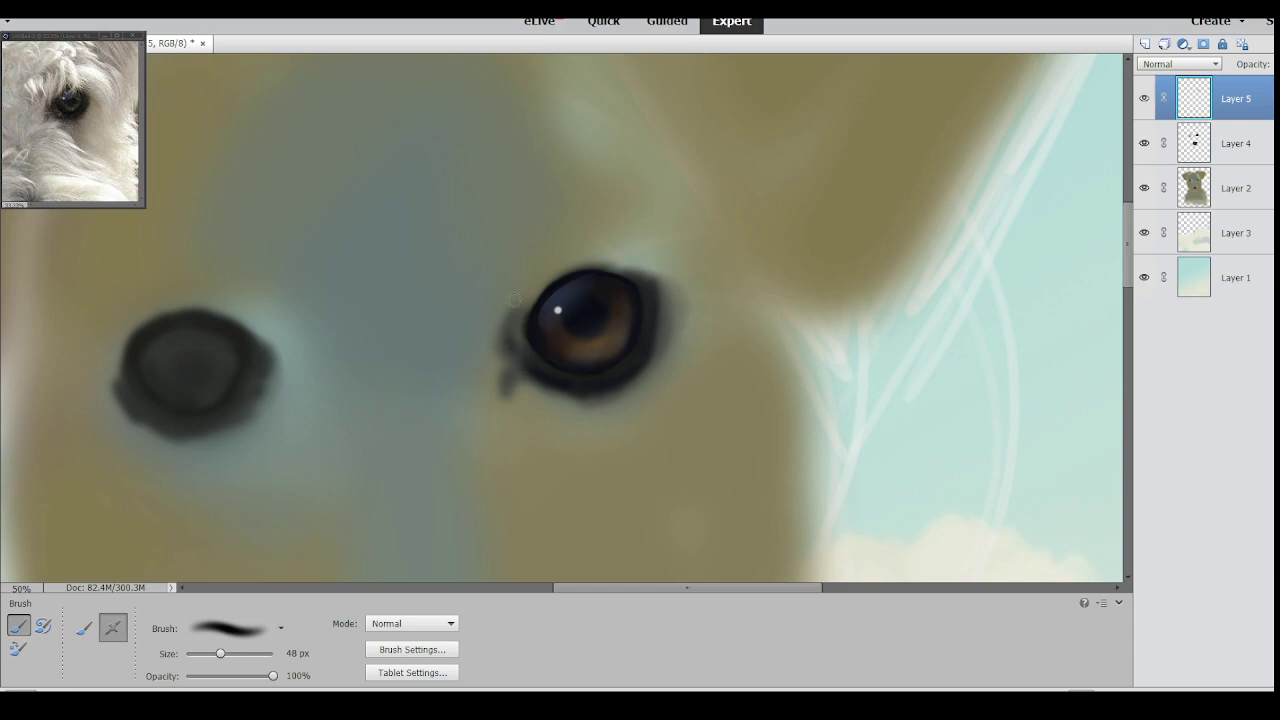
mouse_move(508, 352)
mouse_down()
mouse_move(506, 382)
mouse_move(508, 352)
mouse_up()
alt+click(551, 346)
alt+click(530, 389)
key(ctrl+e)
Show the other eye in the reference photo and paint a dark pupil in the left eye with an 85 px airbrush.
drag(733, 588, 631, 587)
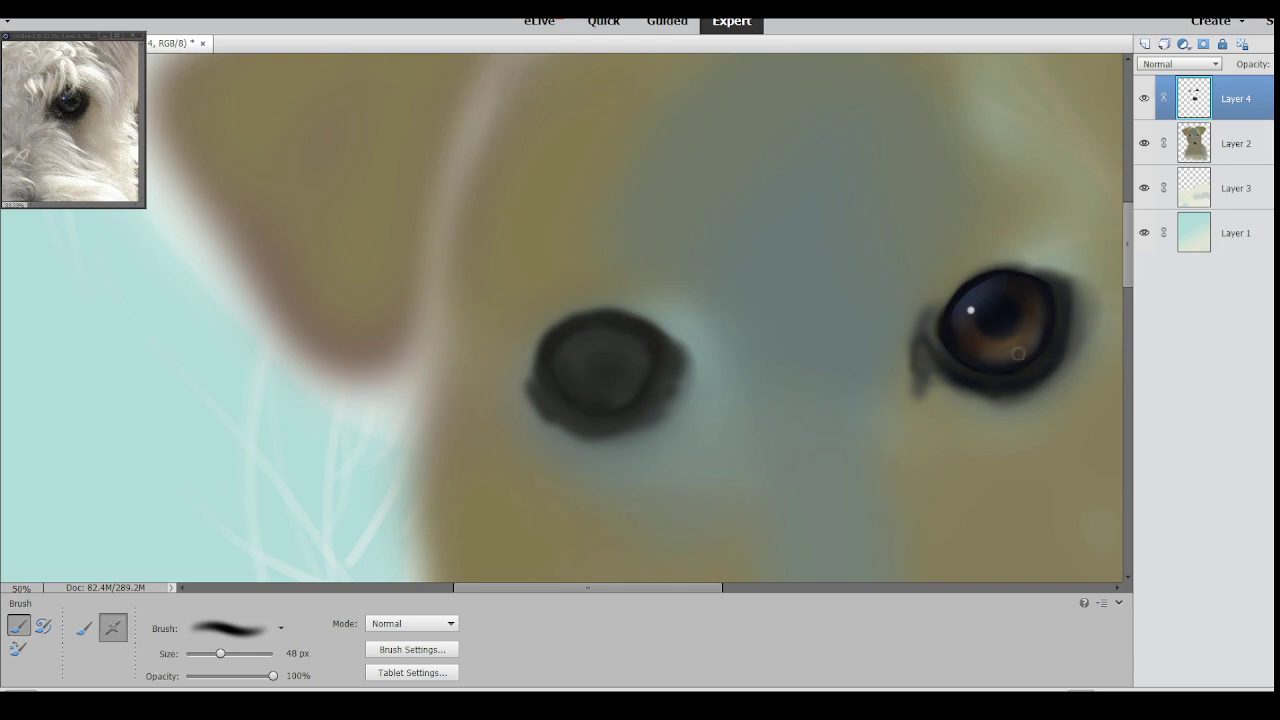
drag(707, 585, 739, 601)
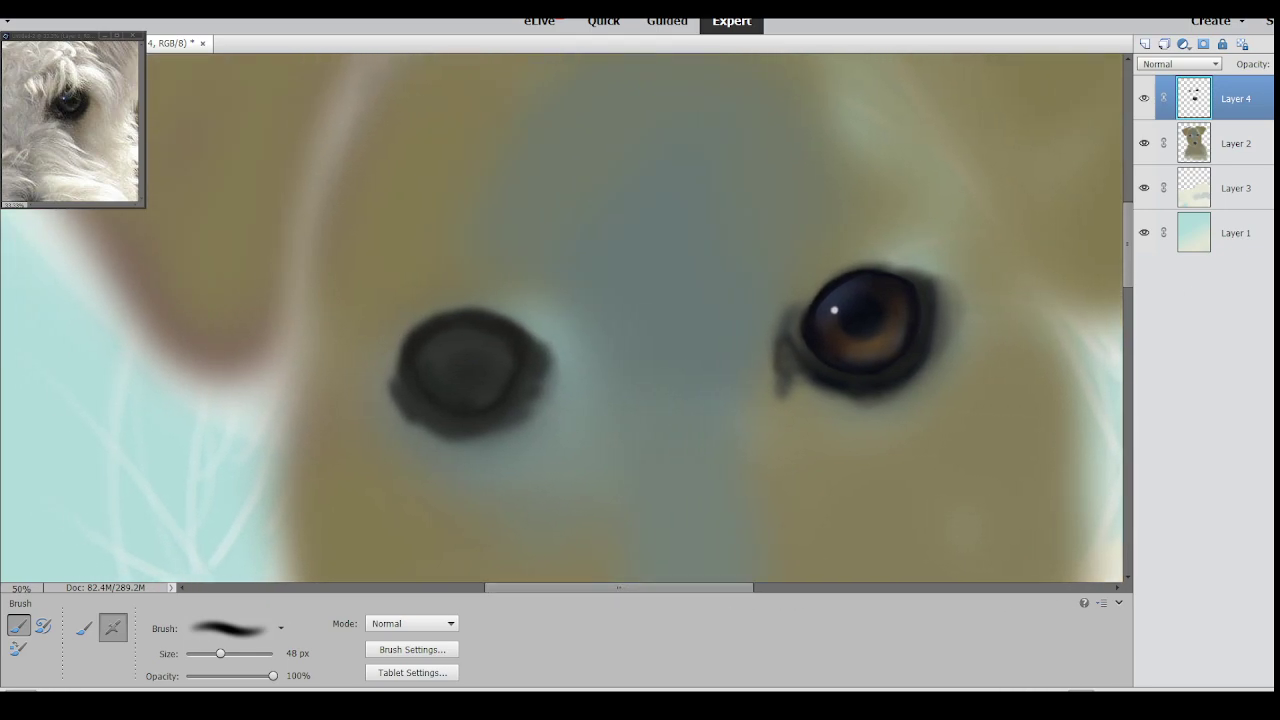
click(231, 408)
drag(250, 406, 208, 408)
click(235, 654)
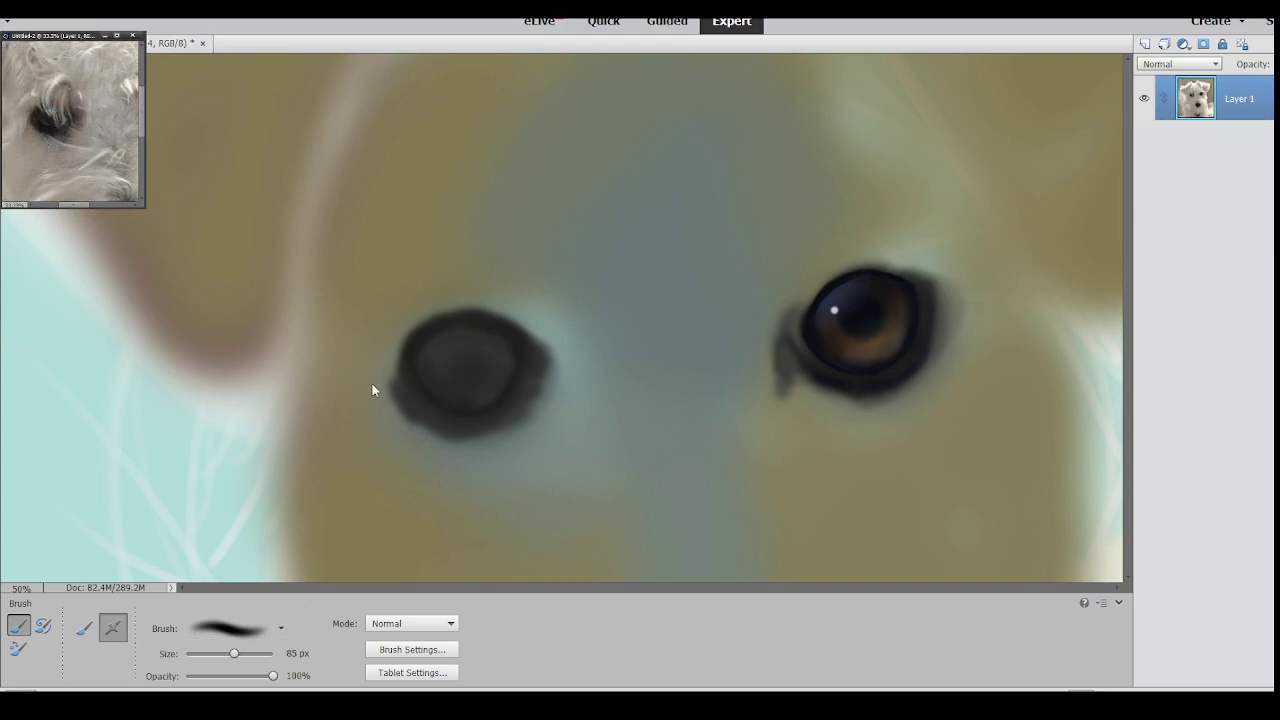
click(463, 355)
drag(452, 363, 450, 354)
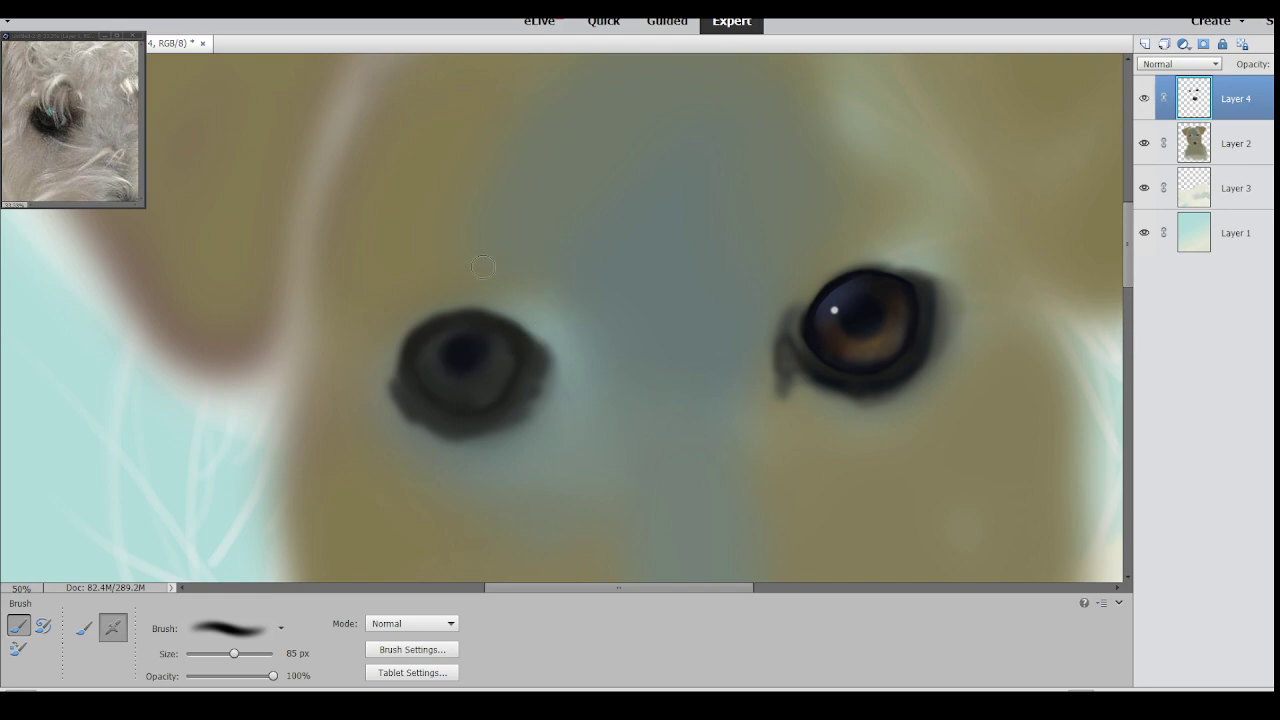
drag(466, 349, 447, 372)
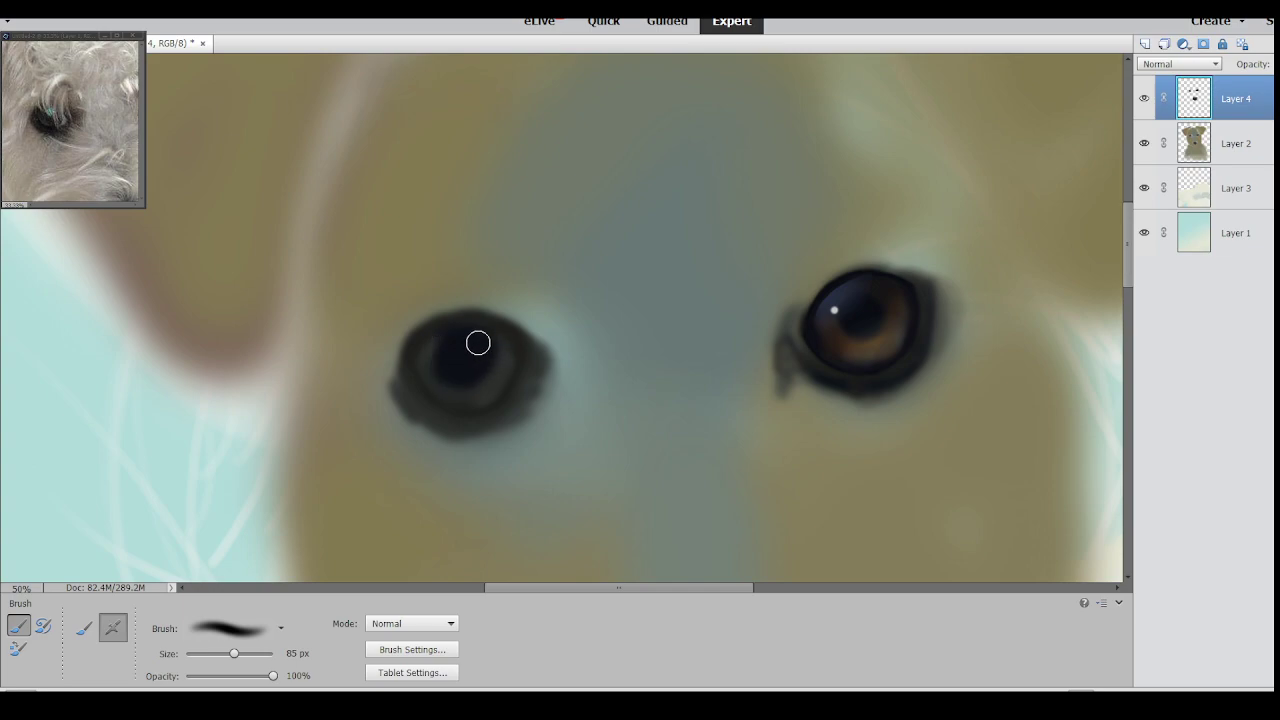
Paint a warm brown iris around the left eye's pupil with colours sampled from the eyes, and touch up the right eye's iris at 85 px.
alt+click(835, 338)
mouse_move(494, 363)
mouse_down()
mouse_move(473, 393)
mouse_move(496, 377)
mouse_move(441, 333)
mouse_move(437, 357)
mouse_move(425, 354)
mouse_move(483, 385)
mouse_move(497, 367)
mouse_move(447, 391)
mouse_move(429, 345)
mouse_move(432, 386)
mouse_move(490, 369)
mouse_move(481, 390)
mouse_move(499, 344)
mouse_move(477, 393)
mouse_move(486, 354)
mouse_up()
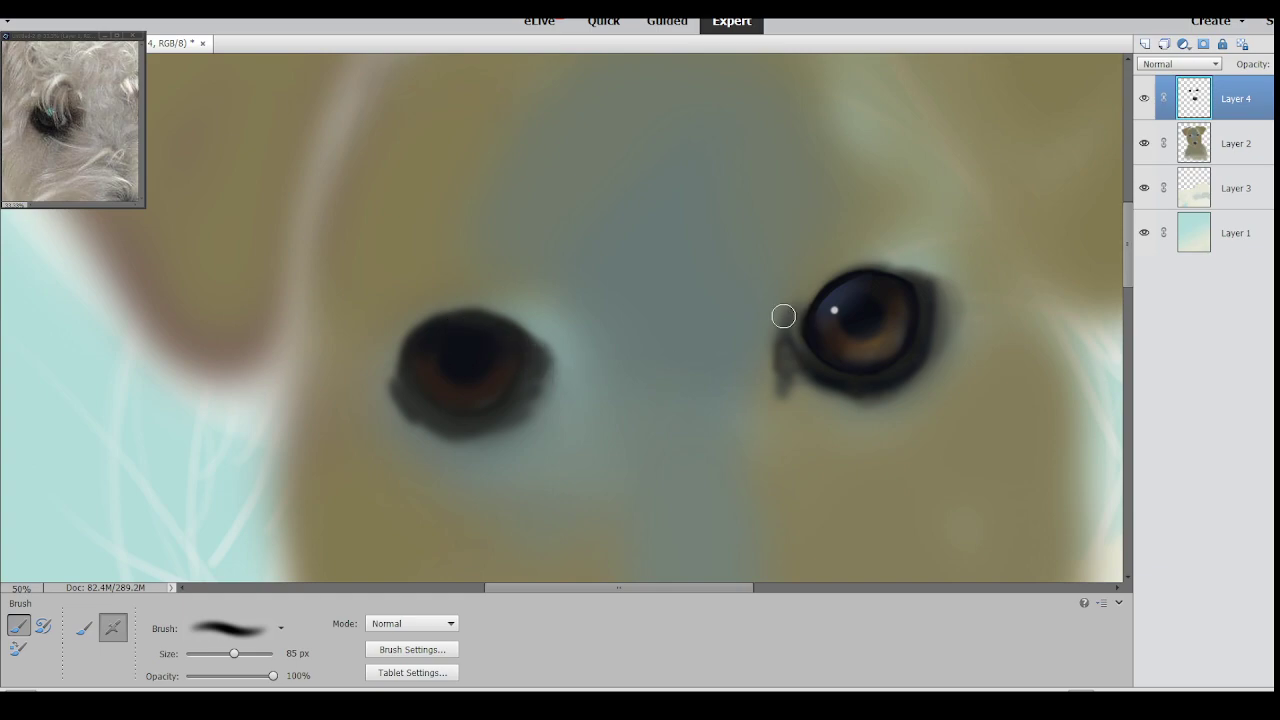
key(ctrl+plus)
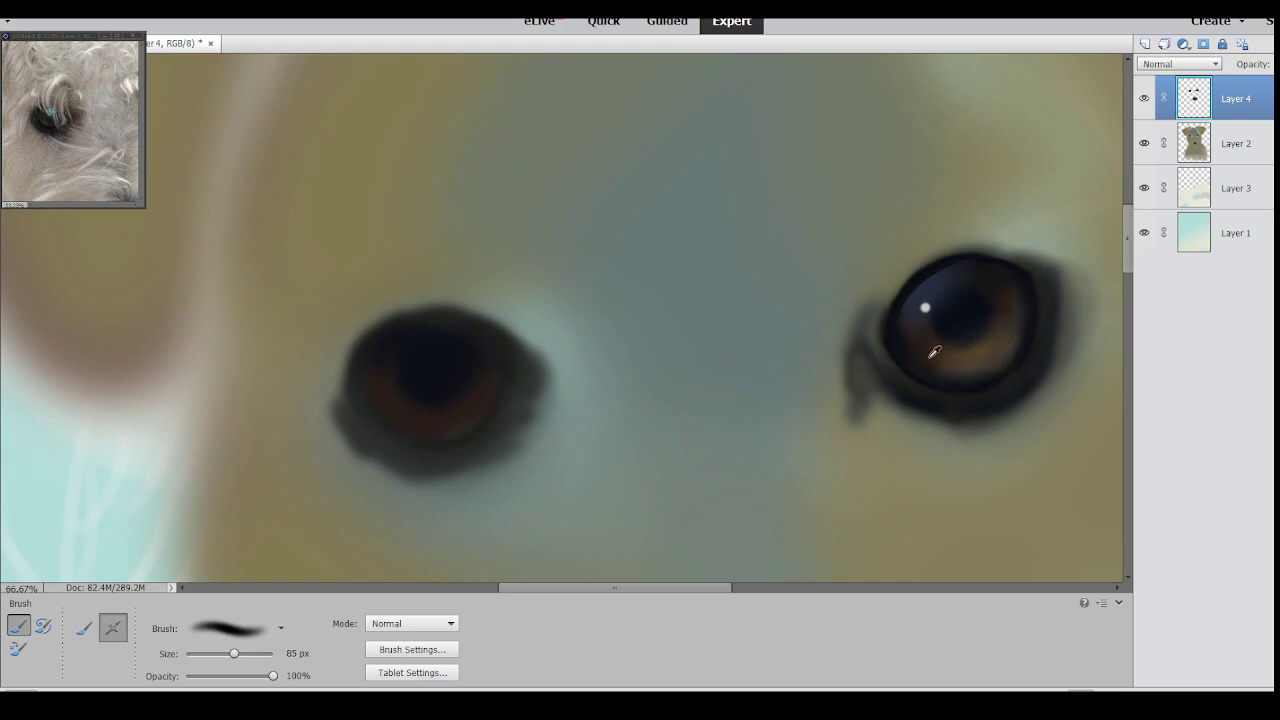
mouse_move(464, 414)
mouse_down()
mouse_move(416, 417)
mouse_move(466, 412)
mouse_move(427, 426)
mouse_move(442, 370)
mouse_move(468, 403)
mouse_move(412, 410)
mouse_move(509, 371)
mouse_move(607, 365)
mouse_move(451, 377)
mouse_move(434, 405)
mouse_move(460, 382)
mouse_move(415, 397)
mouse_up()
alt+click(466, 405)
alt+click(450, 376)
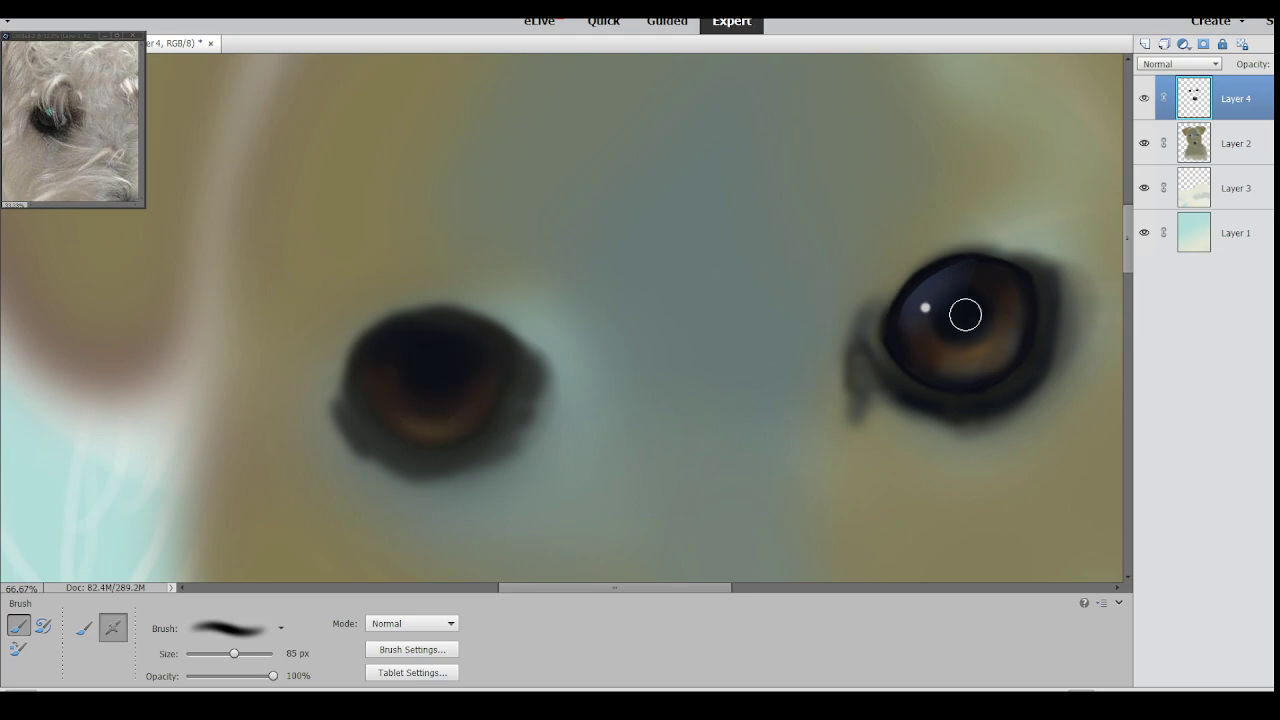
alt+click(434, 382)
mouse_move(997, 294)
mouse_down()
mouse_move(973, 340)
mouse_move(946, 340)
mouse_move(994, 312)
mouse_move(983, 336)
mouse_move(986, 301)
mouse_up()
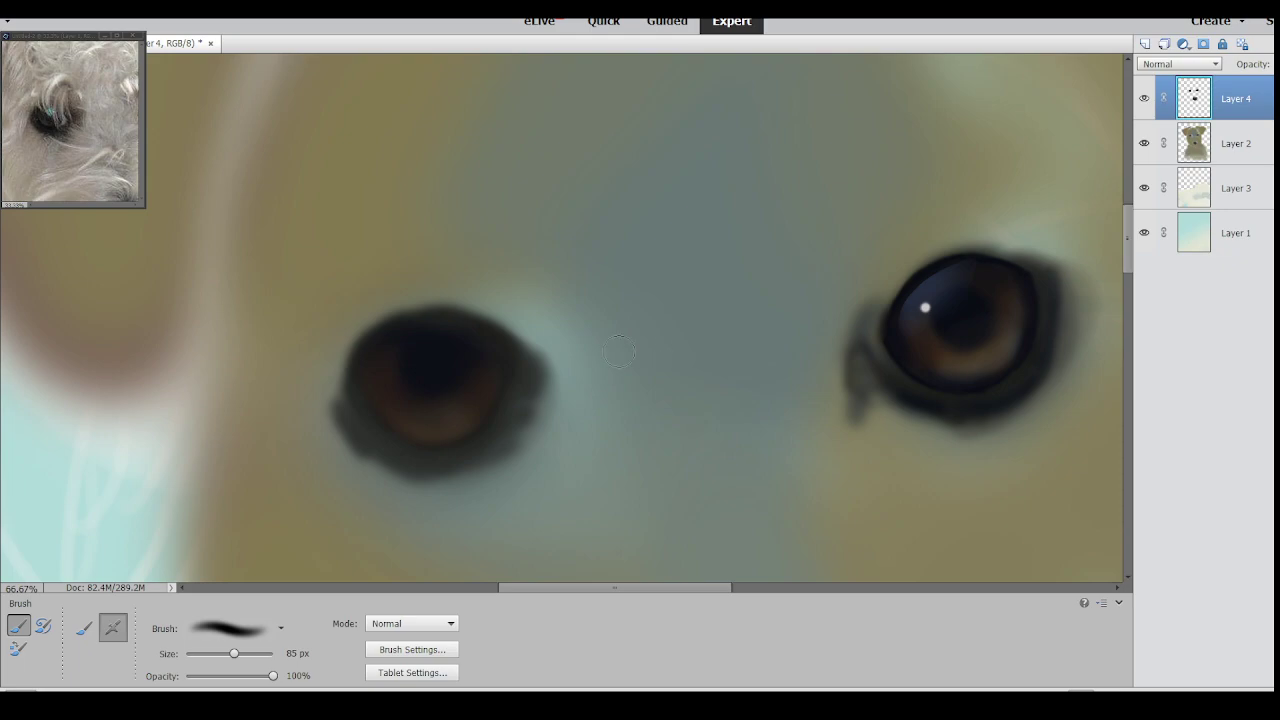
Outline the left eye's iris all the way round with a thin dark navy line using a 14 px airbrush.
drag(205, 654, 202, 643)
key(ctrl+plus)
key(ctrl+plus)
key(ctrl+minus)
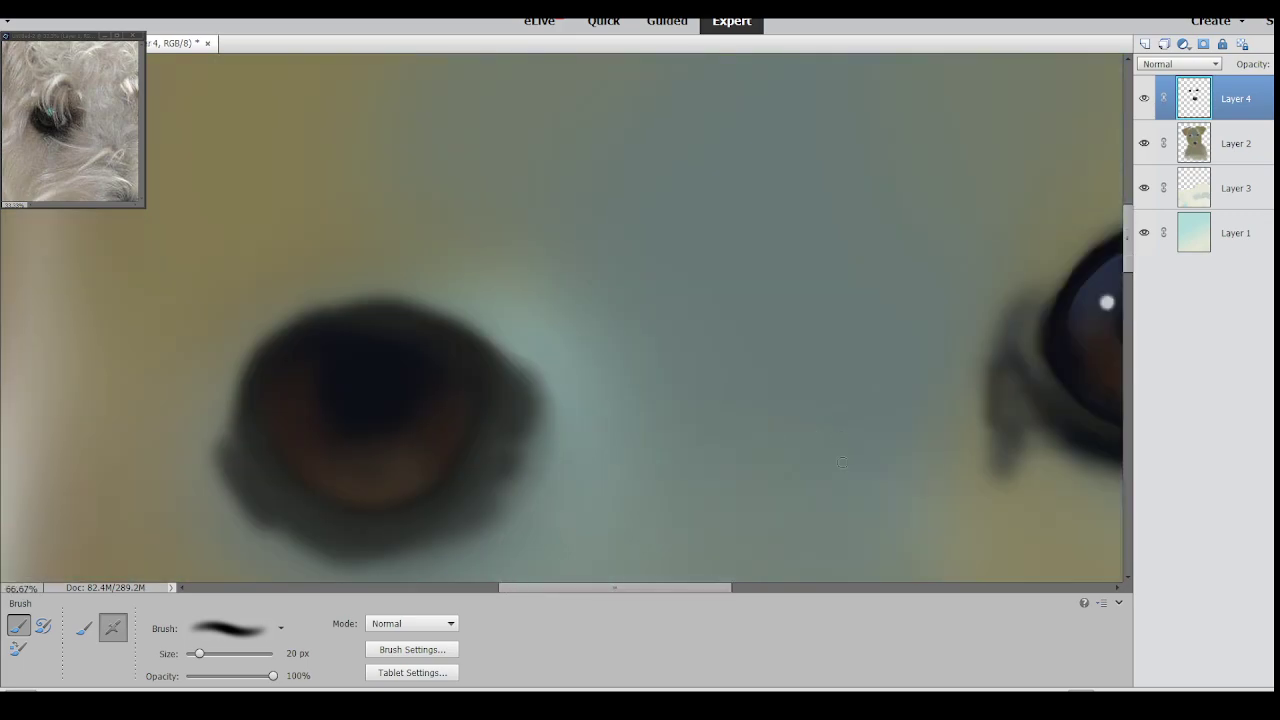
key(ctrl+minus)
drag(651, 590, 632, 597)
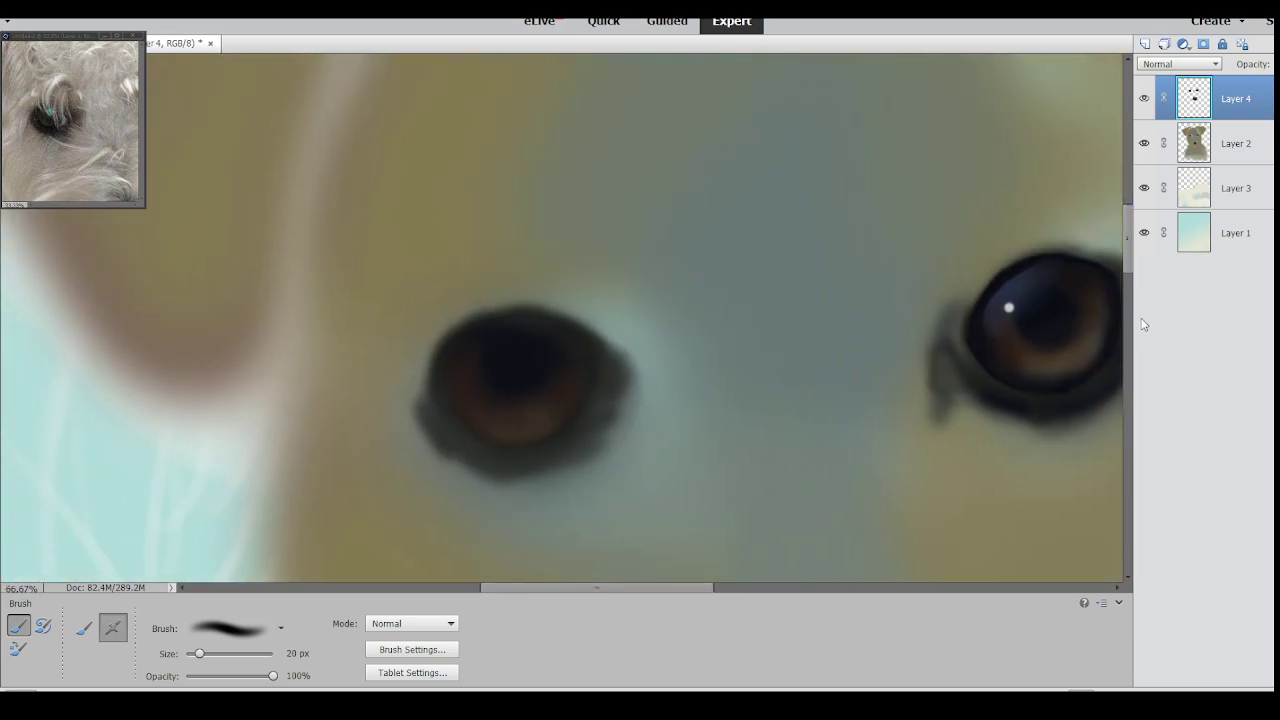
drag(1126, 270, 1126, 295)
key(ctrl+plus)
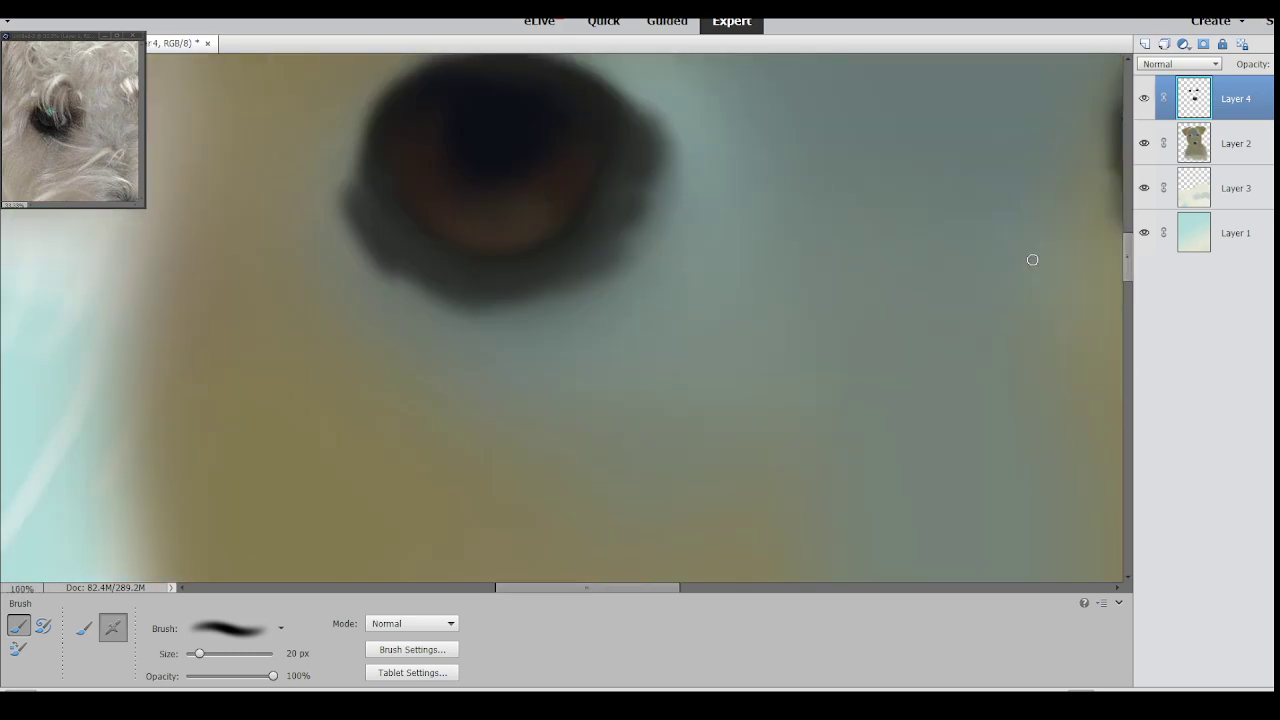
drag(650, 589, 624, 589)
scroll(1126, 277, up, 5)
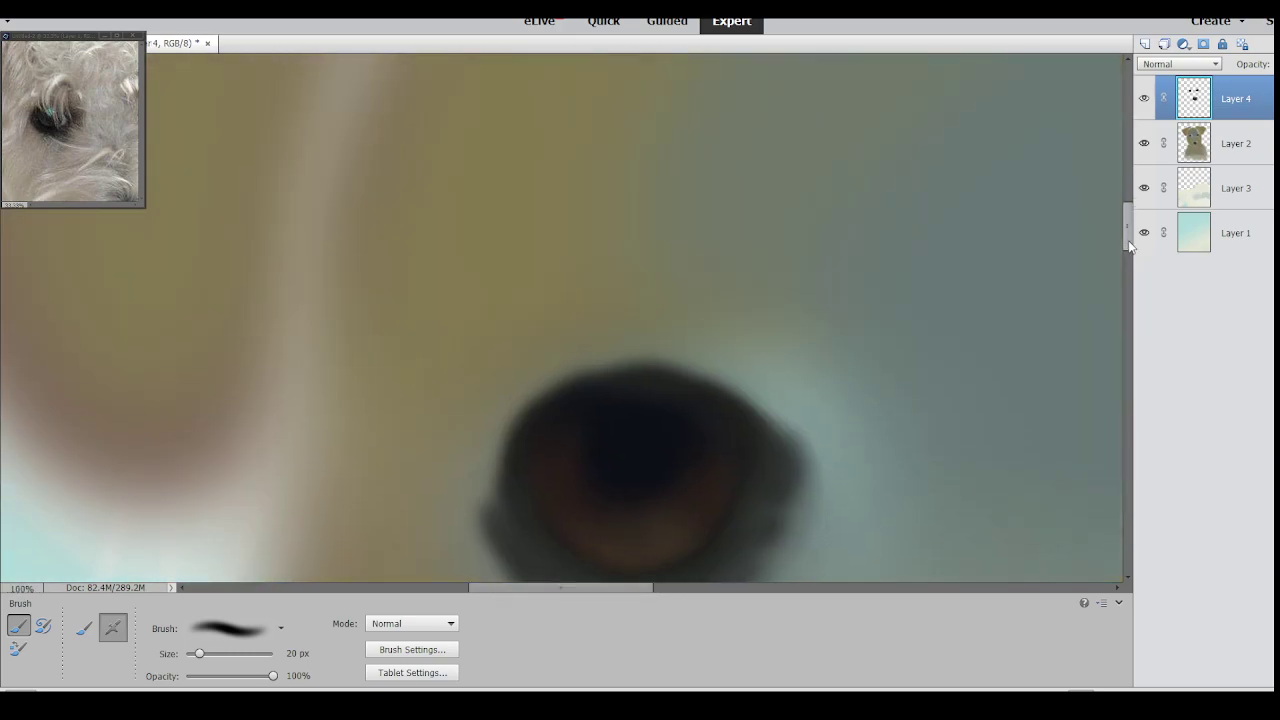
scroll(1126, 243, down, 5)
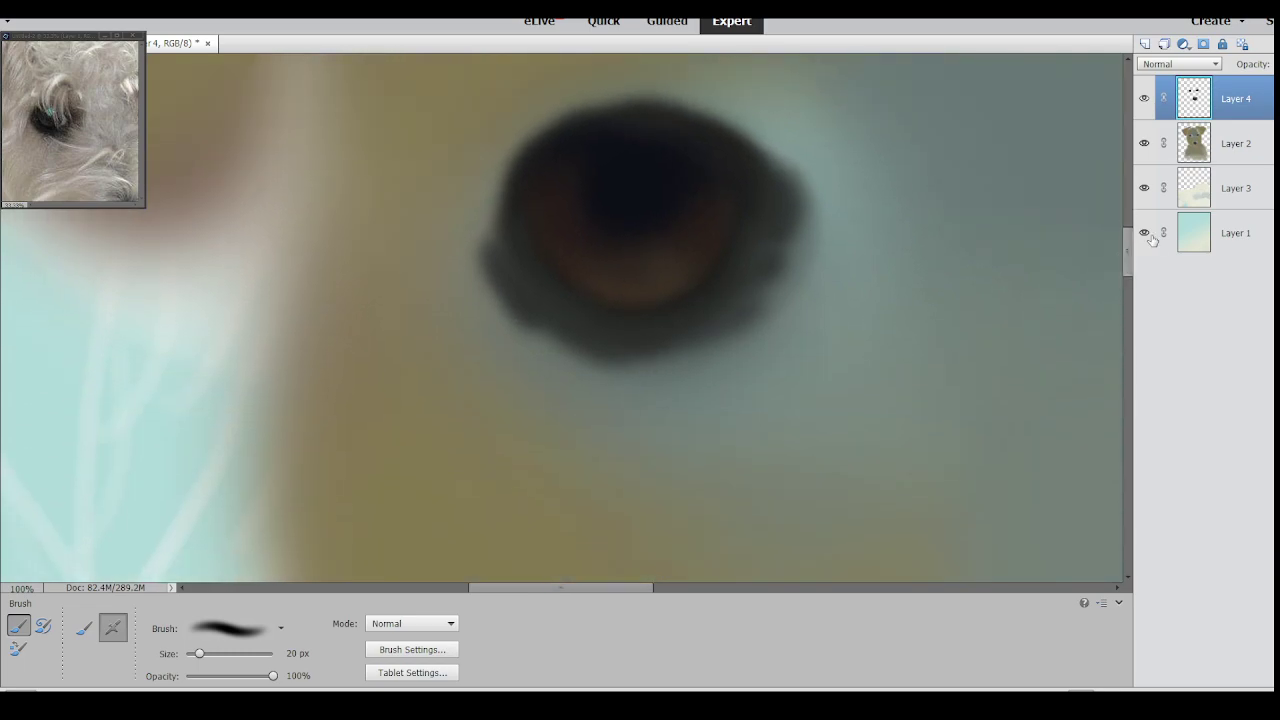
key(ctrl+plus)
drag(1127, 250, 1124, 242)
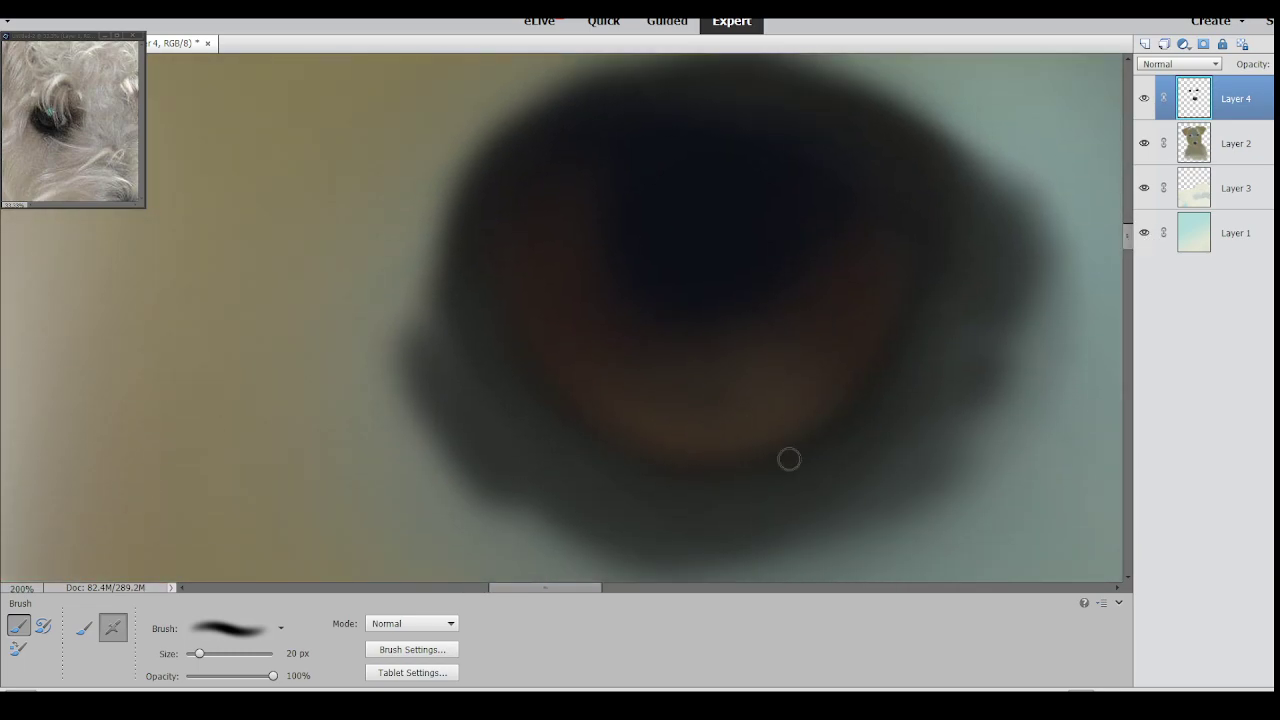
drag(565, 591, 576, 592)
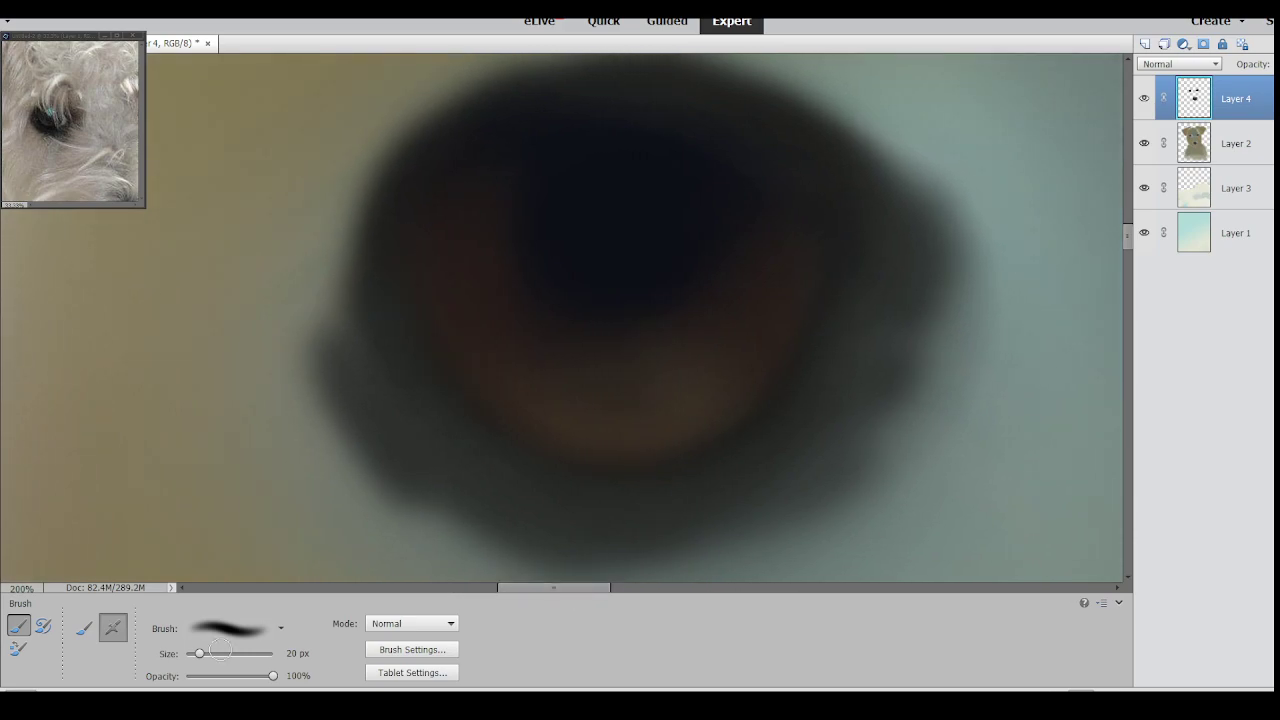
key(i)
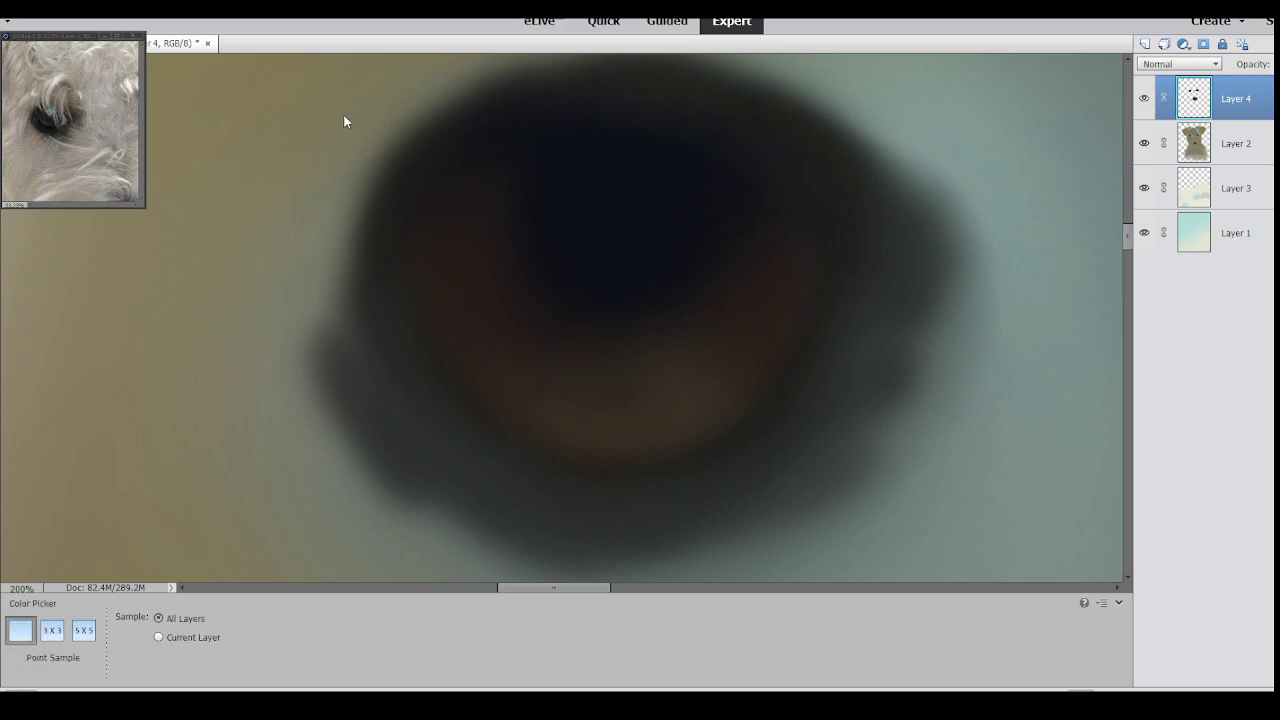
key(b)
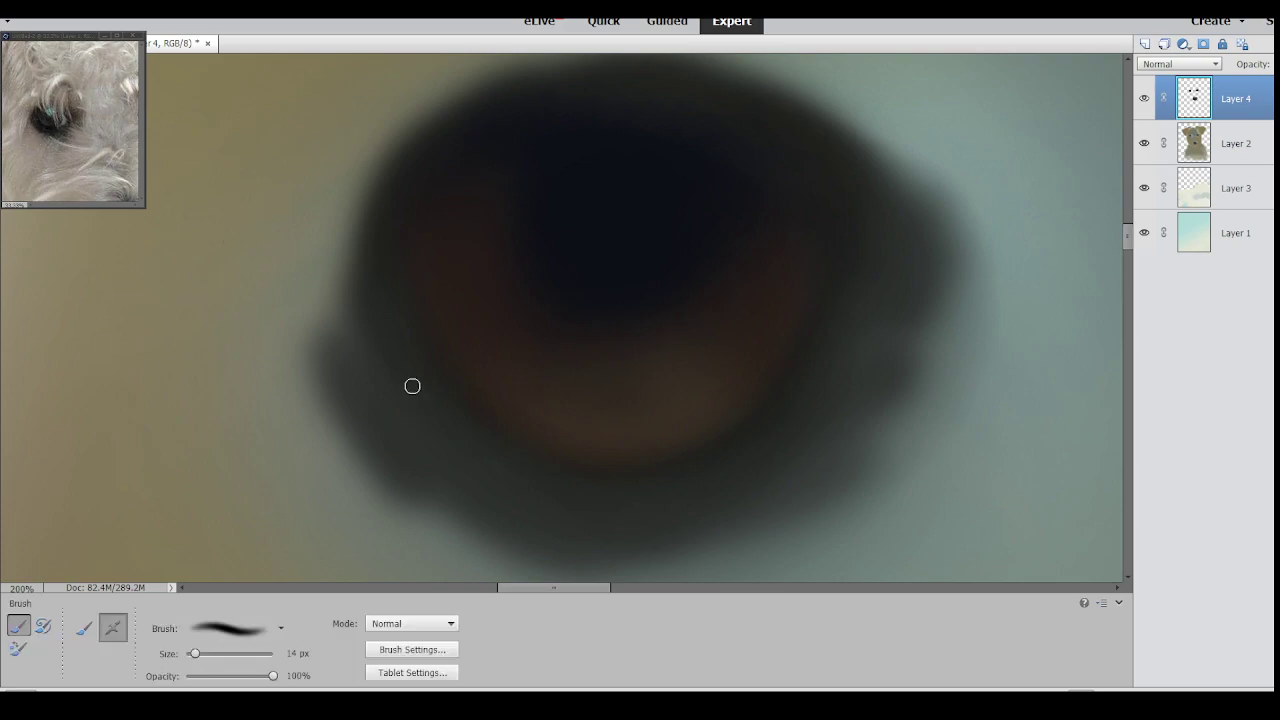
mouse_move(411, 332)
mouse_down()
mouse_move(397, 311)
mouse_move(467, 416)
mouse_up()
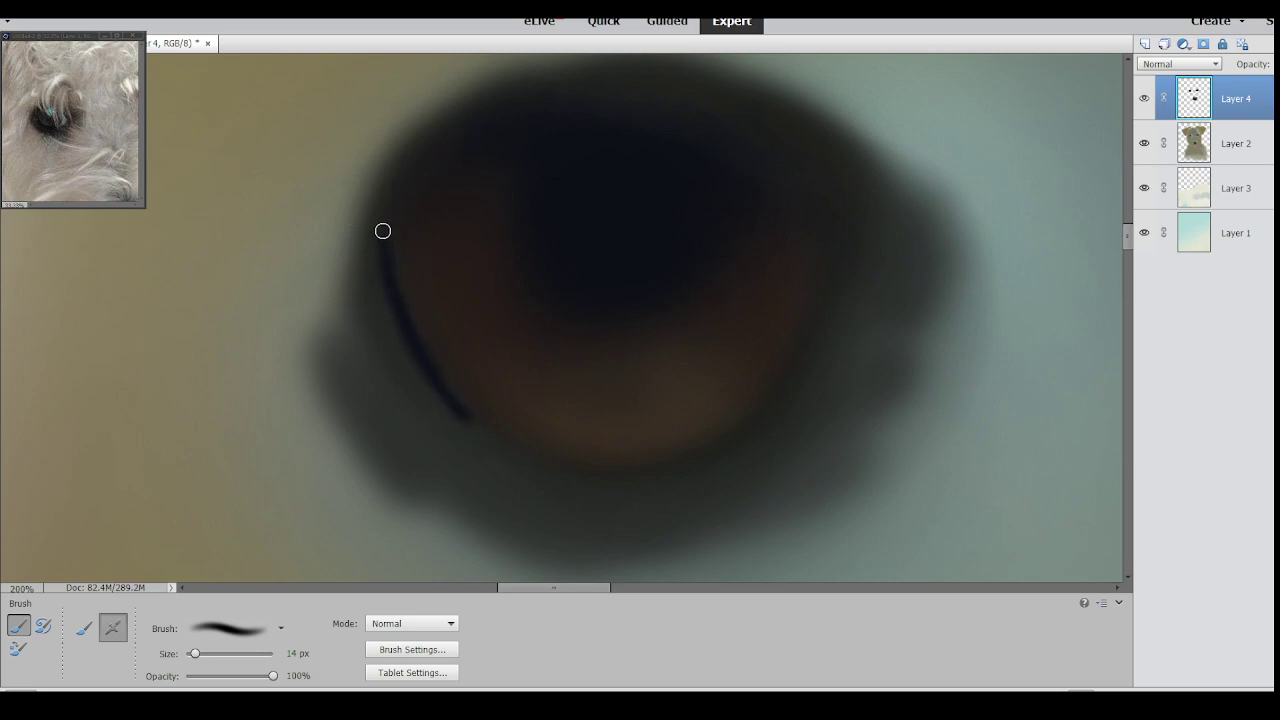
drag(414, 163, 480, 98)
mouse_move(817, 298)
mouse_down()
mouse_move(780, 395)
mouse_move(795, 352)
mouse_move(763, 410)
mouse_move(712, 452)
mouse_up()
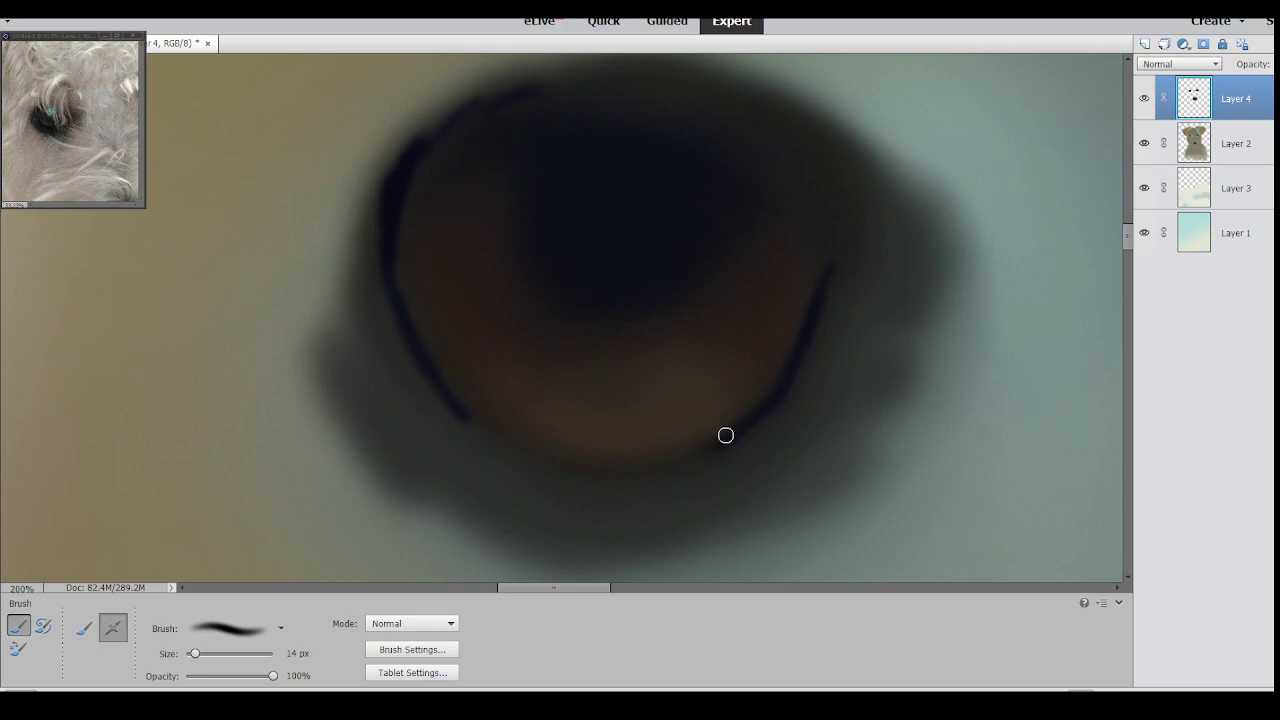
mouse_move(484, 421)
mouse_down()
mouse_move(511, 438)
mouse_move(686, 453)
mouse_move(598, 464)
mouse_up()
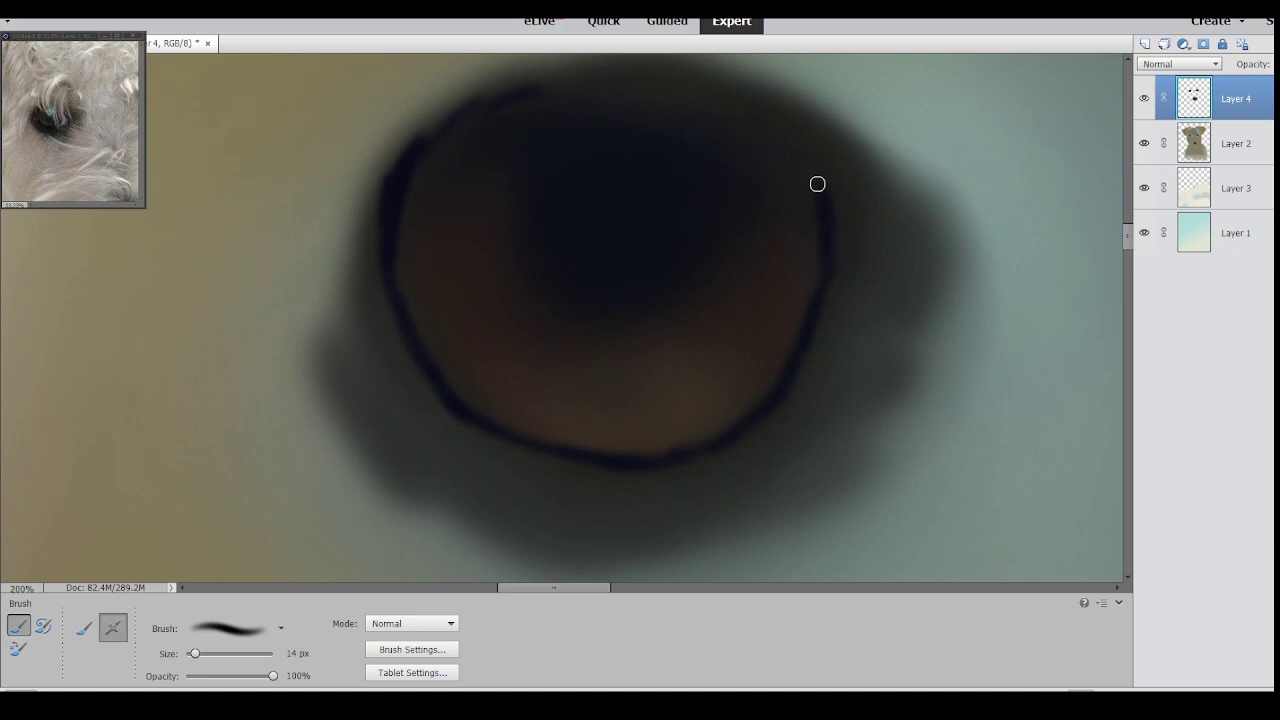
mouse_move(739, 114)
mouse_down()
mouse_move(601, 72)
mouse_move(497, 104)
mouse_move(681, 122)
mouse_move(861, 186)
mouse_move(828, 198)
mouse_move(808, 166)
mouse_move(664, 91)
mouse_move(557, 74)
mouse_move(431, 132)
mouse_up()
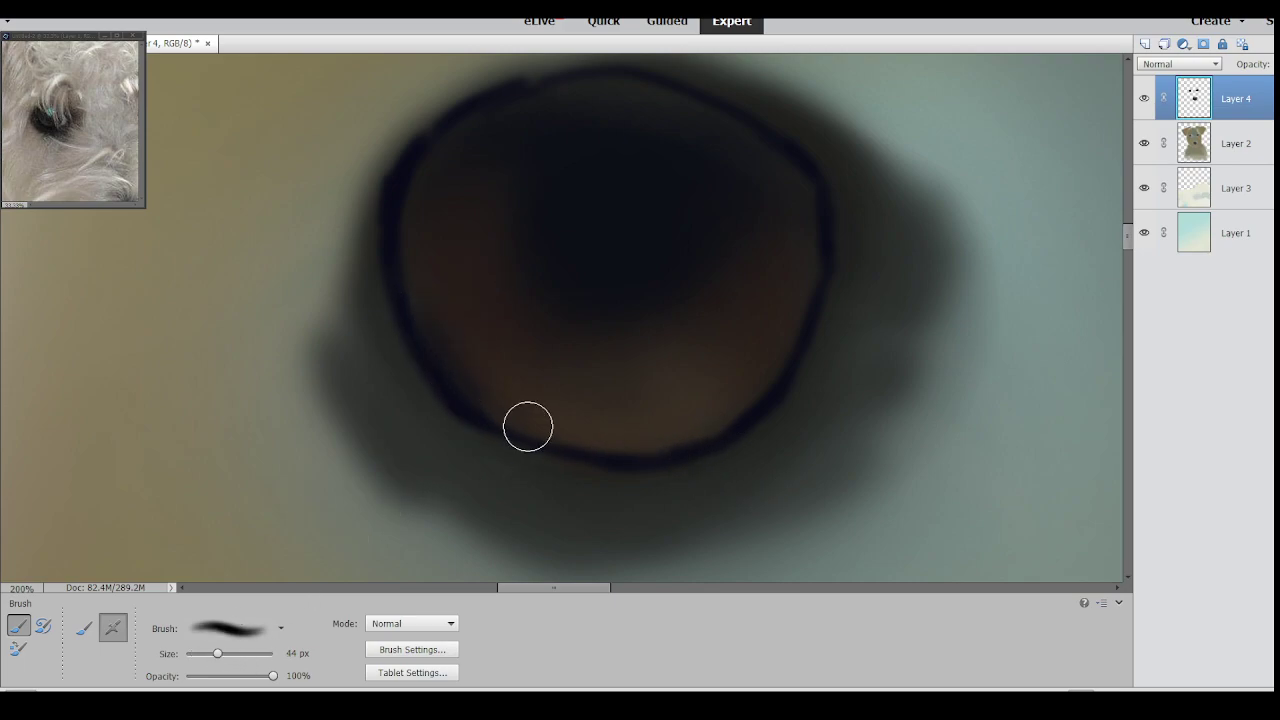
Shade softly inside the left iris's outline with a 44 px airbrush, darkening its side and lower edges.
drag(452, 350, 415, 180)
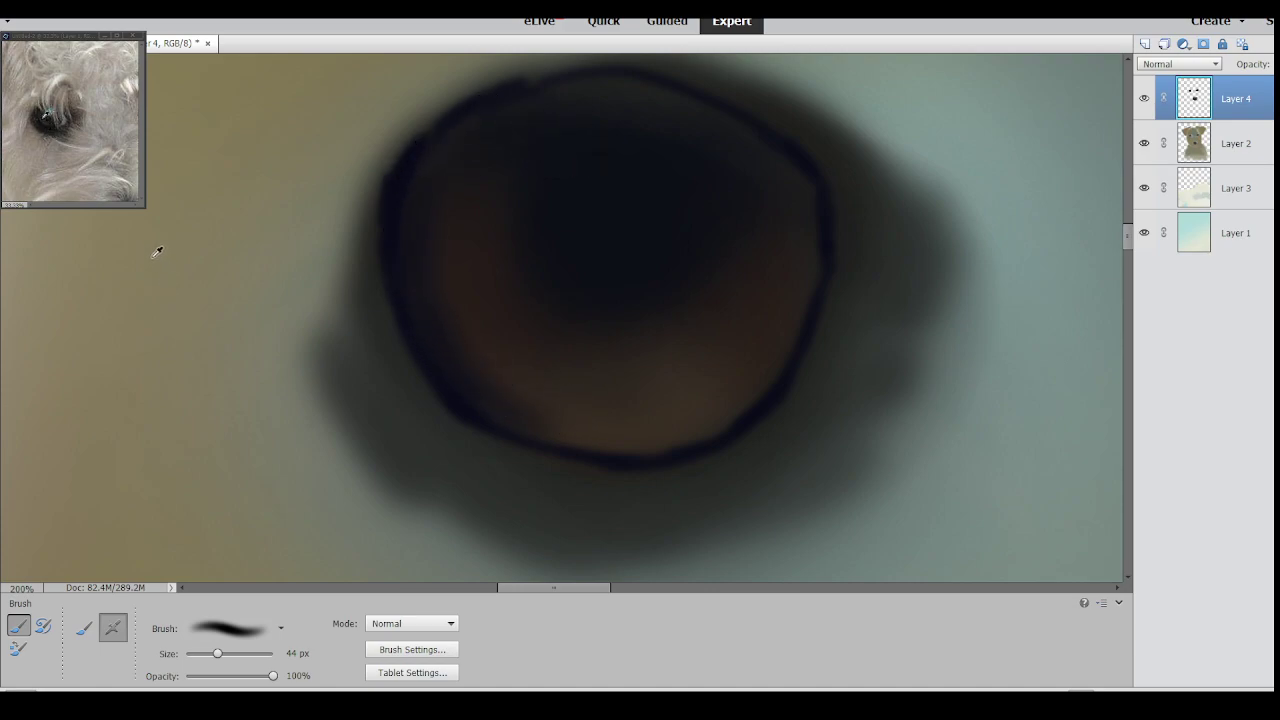
mouse_move(644, 404)
mouse_down()
mouse_move(615, 419)
mouse_move(656, 436)
mouse_move(635, 437)
mouse_move(746, 389)
mouse_up()
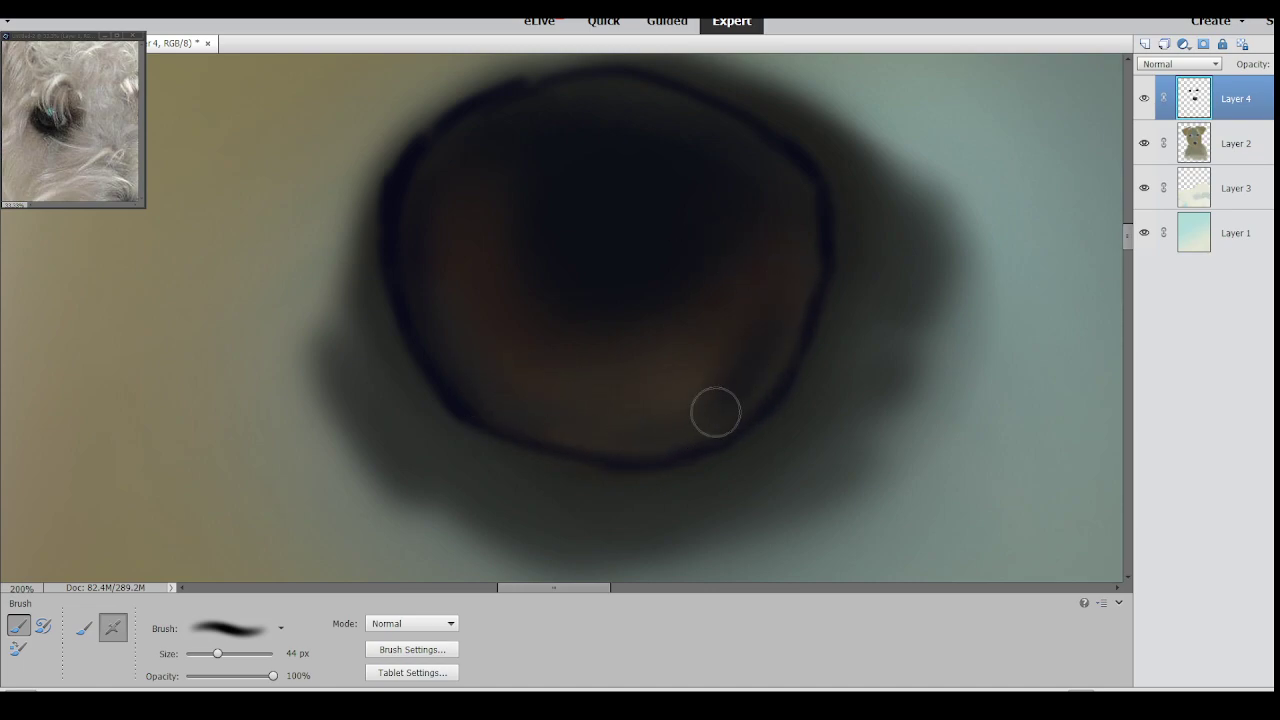
drag(793, 272, 729, 355)
alt+click(659, 236)
drag(781, 293, 703, 433)
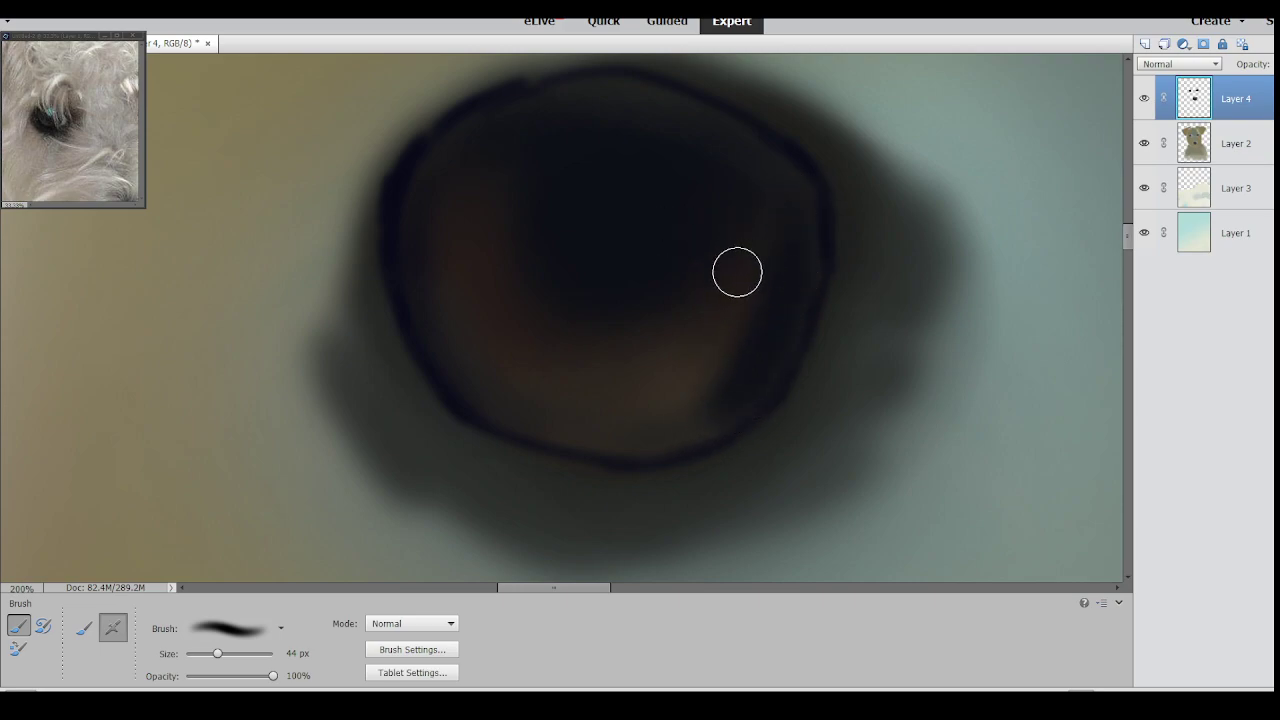
mouse_move(768, 363)
mouse_down()
mouse_move(667, 433)
mouse_move(605, 398)
mouse_move(657, 421)
mouse_move(497, 383)
mouse_move(537, 383)
mouse_up()
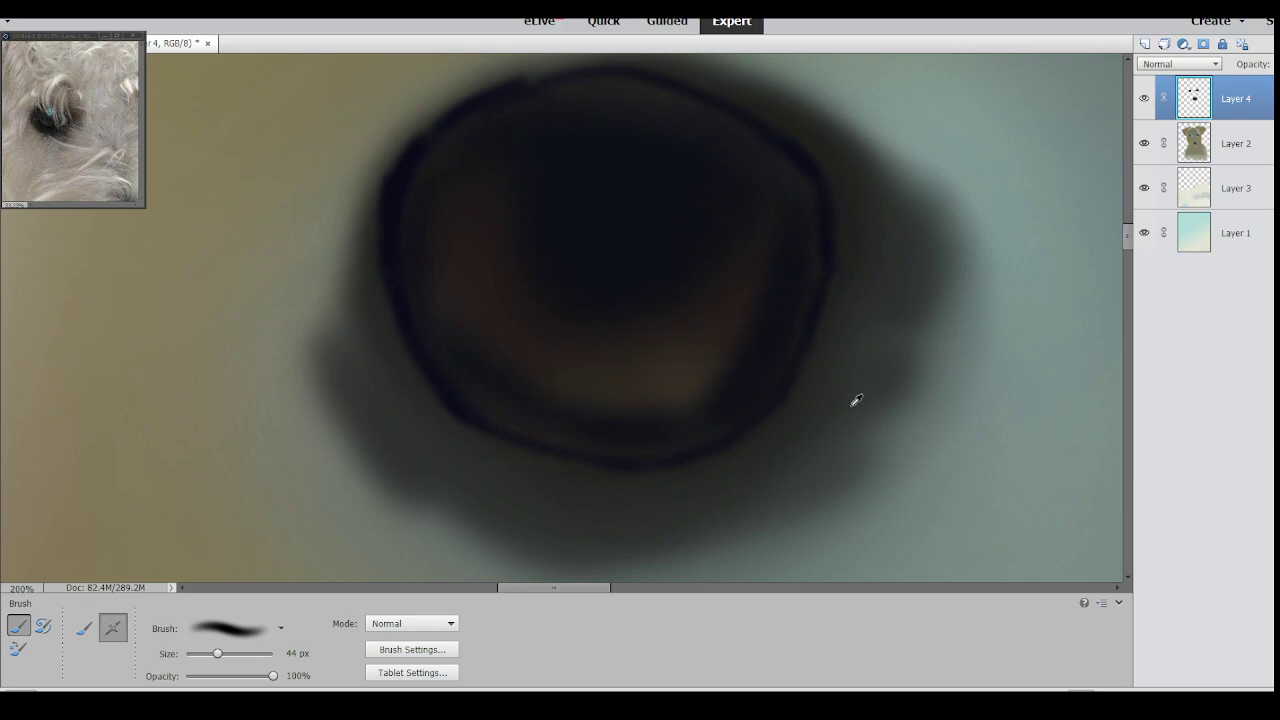
alt+click(886, 416)
drag(530, 385, 645, 400)
key(ctrl+z)
Paint a lighter brown glow in the lower part of the left iris and blend its edges with sampled colours.
key(i)
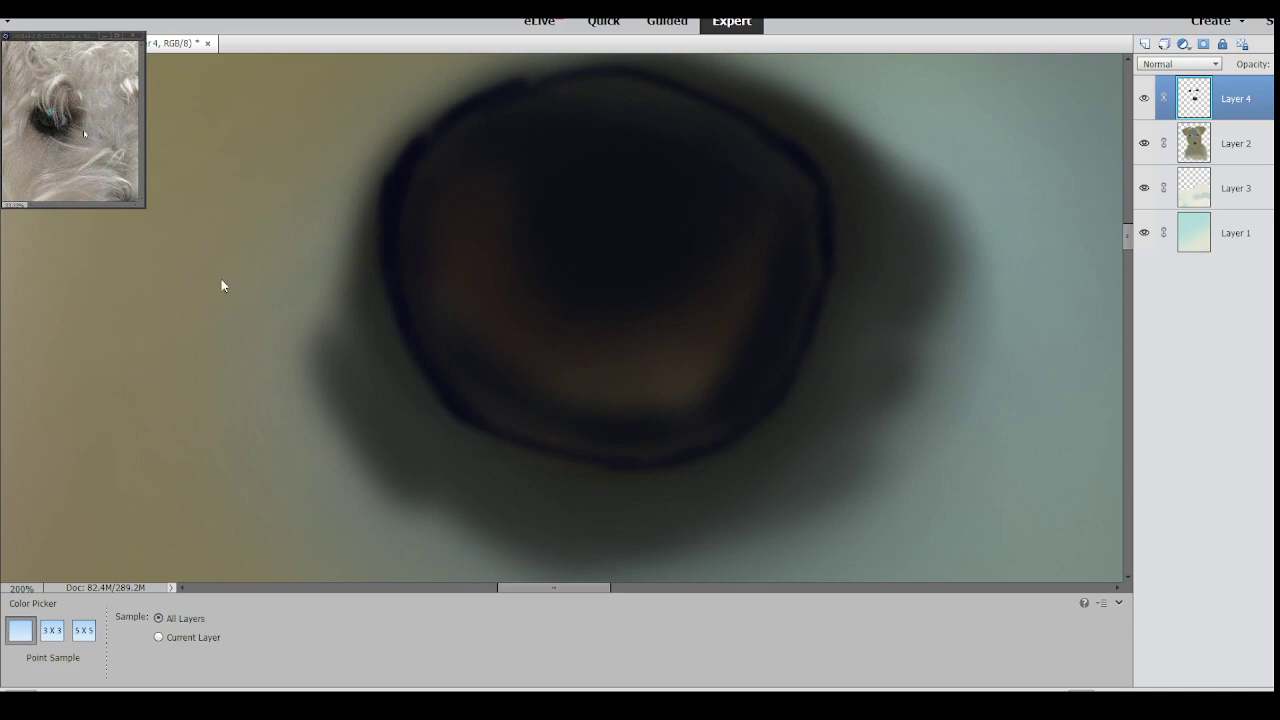
key(b)
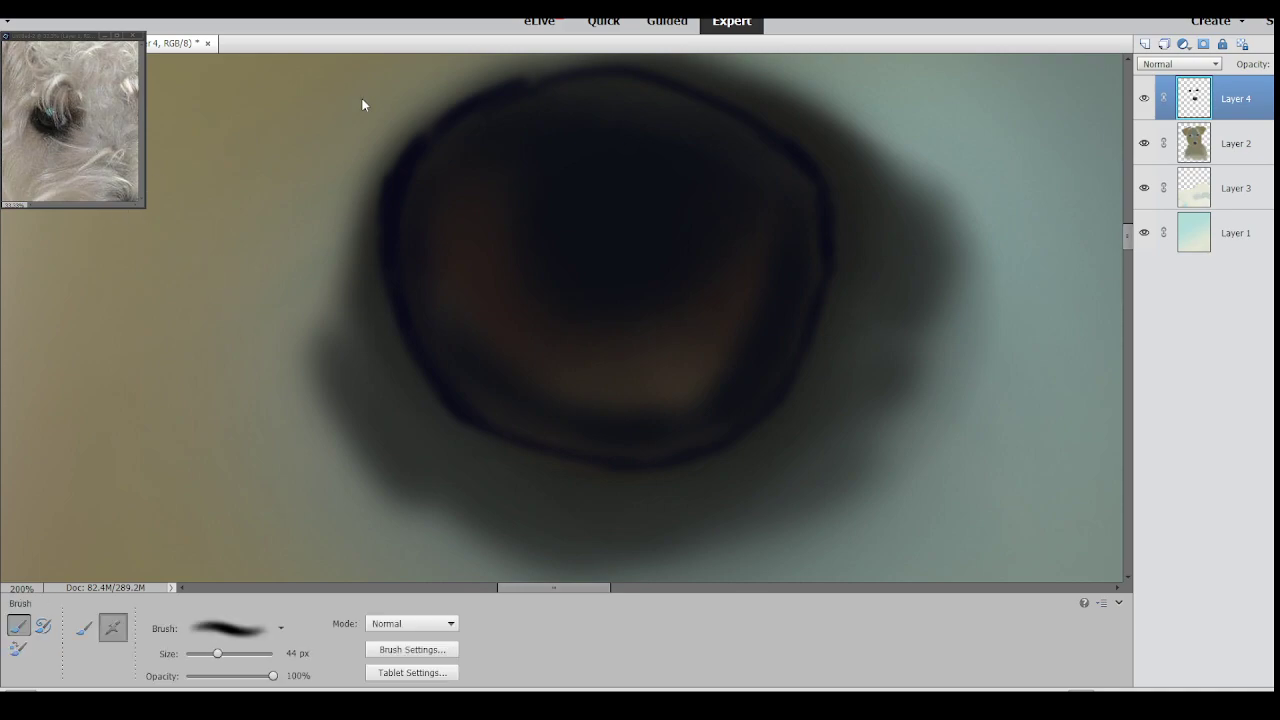
mouse_move(597, 374)
mouse_down()
mouse_move(634, 369)
mouse_move(628, 378)
mouse_move(610, 367)
mouse_move(682, 347)
mouse_move(576, 377)
mouse_move(623, 377)
mouse_move(605, 384)
mouse_move(576, 347)
mouse_move(634, 368)
mouse_move(545, 360)
mouse_move(680, 356)
mouse_move(570, 380)
mouse_move(542, 352)
mouse_move(640, 349)
mouse_up()
alt+click(708, 319)
alt+click(627, 365)
alt+click(521, 333)
mouse_move(526, 352)
mouse_down()
mouse_move(469, 318)
mouse_move(537, 365)
mouse_up()
Tint the lower iris glow a warmer orange-brown and redefine the pupil's lower edge with the sampled dark pupil colour.
key(i)
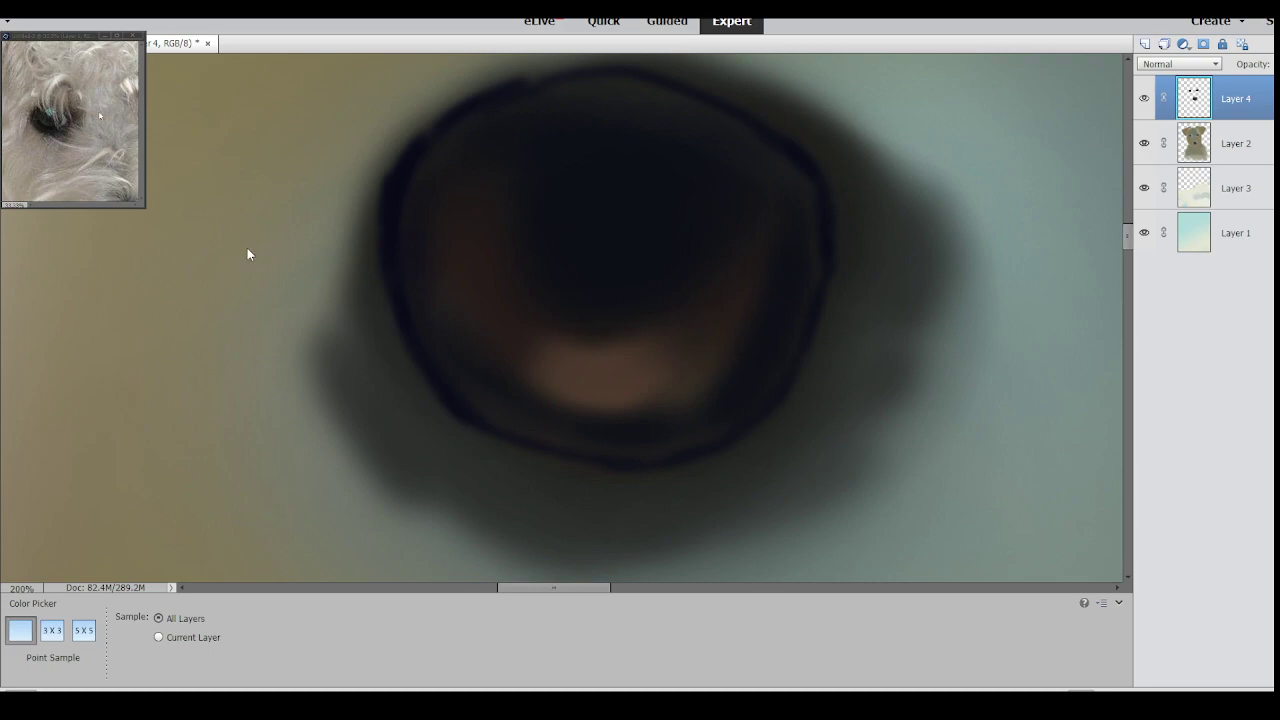
key(b)
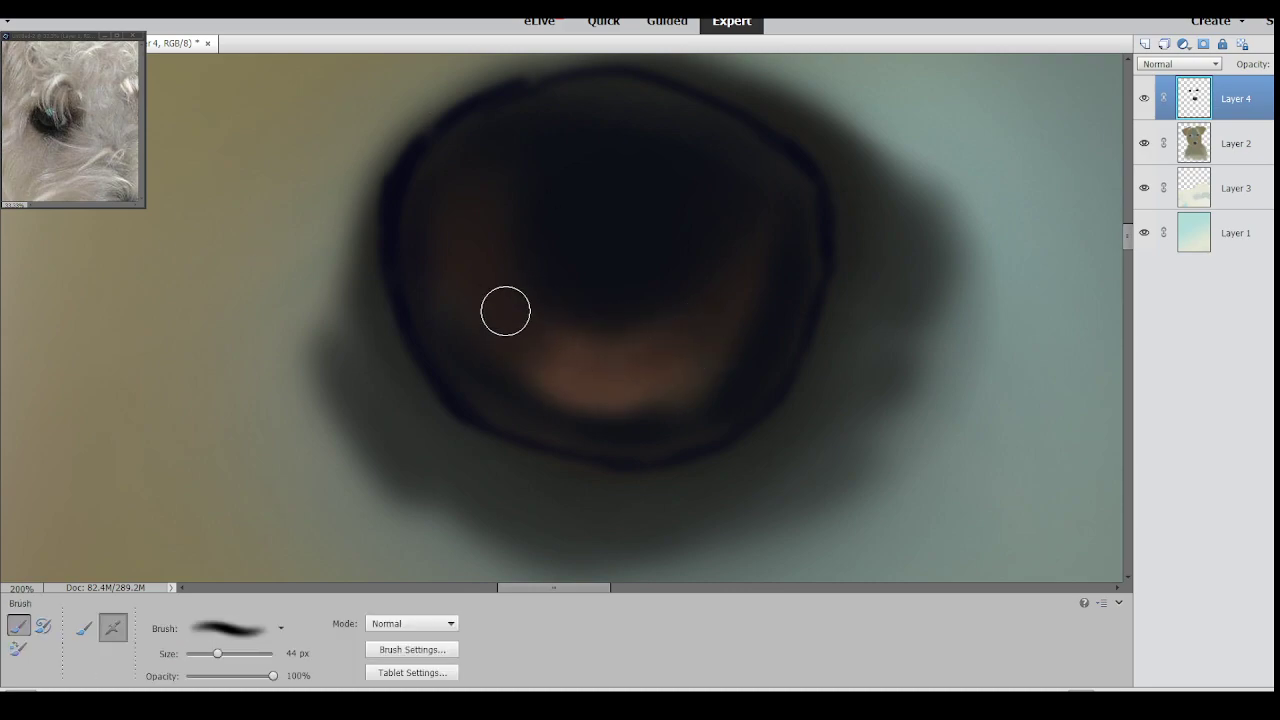
mouse_move(511, 333)
mouse_down()
mouse_move(649, 372)
mouse_move(606, 387)
mouse_move(641, 357)
mouse_move(543, 336)
mouse_move(620, 352)
mouse_up()
alt+click(617, 297)
drag(554, 306, 585, 324)
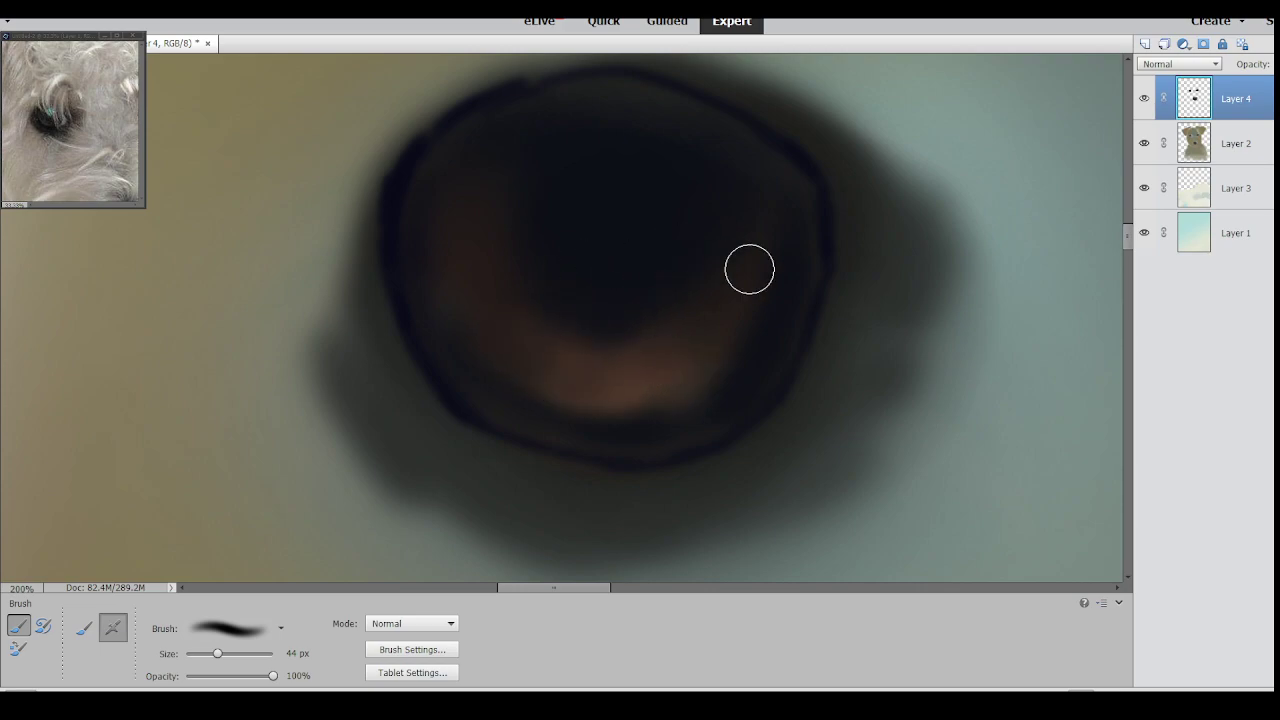
Spread the brown glow across the left iris and shade a dark rim along the lower lid and outer corner at 44 px.
key(i)
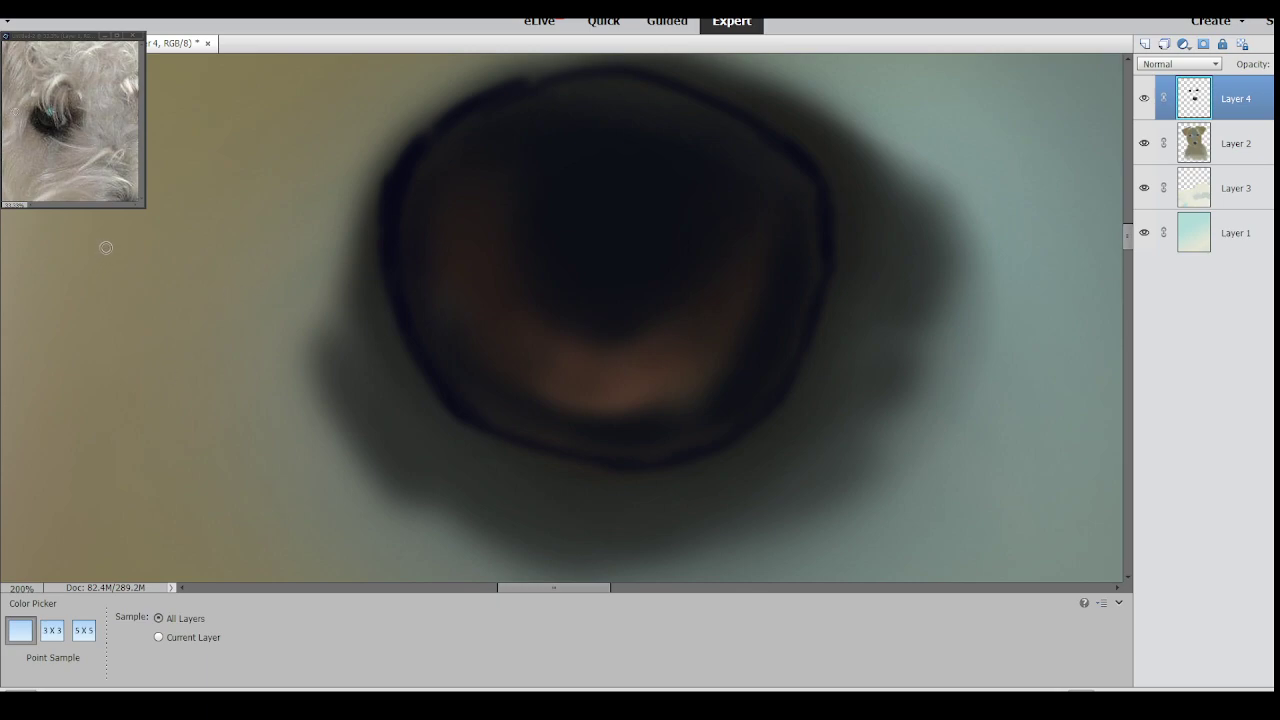
key(b)
mouse_move(585, 369)
mouse_down()
mouse_move(625, 383)
mouse_move(548, 375)
mouse_up()
mouse_move(683, 355)
mouse_down()
mouse_move(562, 361)
mouse_move(560, 377)
mouse_move(575, 372)
mouse_move(578, 386)
mouse_move(656, 367)
mouse_move(669, 382)
mouse_move(639, 392)
mouse_move(684, 370)
mouse_move(588, 391)
mouse_move(561, 379)
mouse_move(715, 357)
mouse_move(626, 381)
mouse_move(518, 359)
mouse_move(542, 284)
mouse_move(526, 329)
mouse_move(726, 326)
mouse_move(536, 328)
mouse_up()
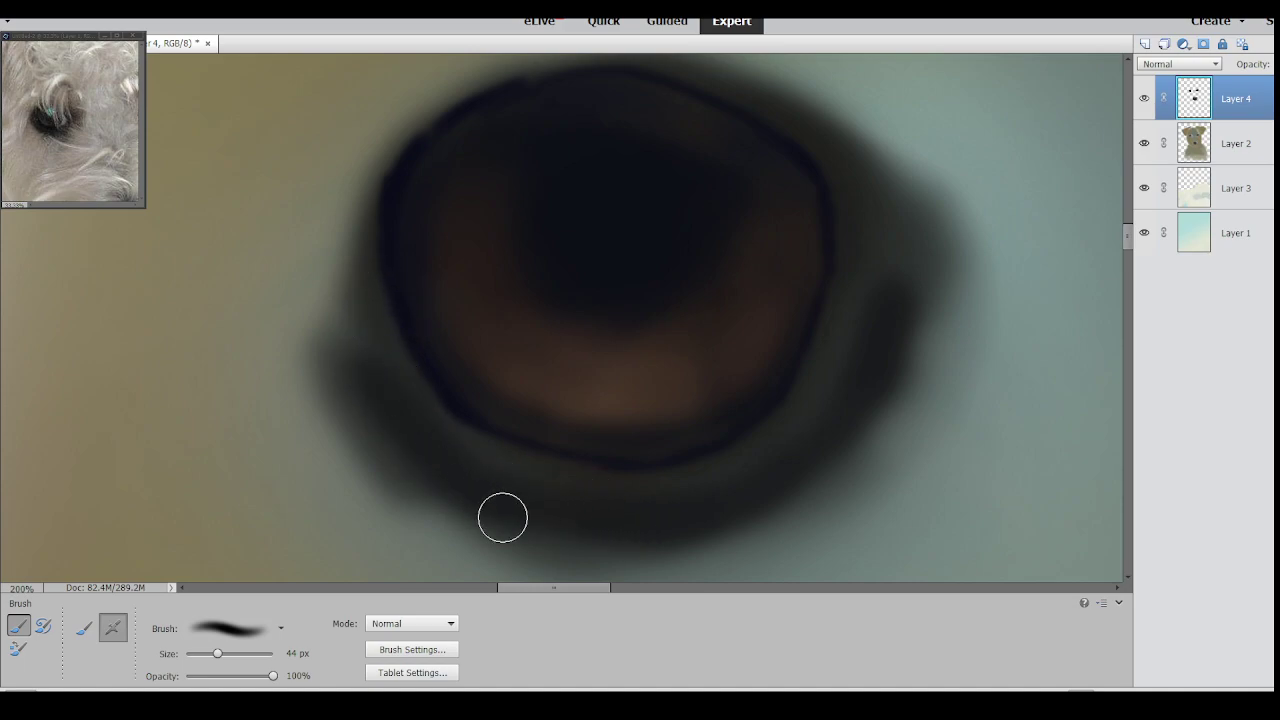
drag(346, 343, 335, 215)
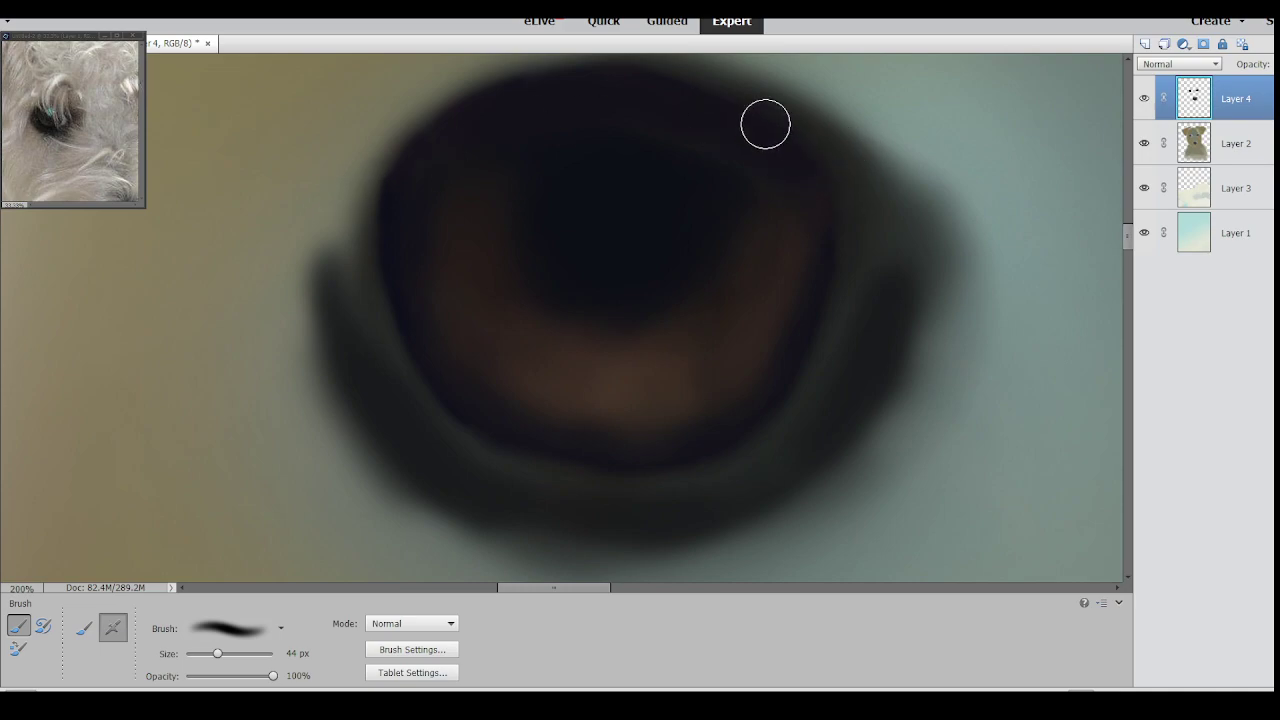
Add a new layer above Layer 4 and lasso an almond-shaped reflection area across the upper part of the left iris.
key(ctrl+minus)
key(ctrl+minus)
key(ctrl+minus)
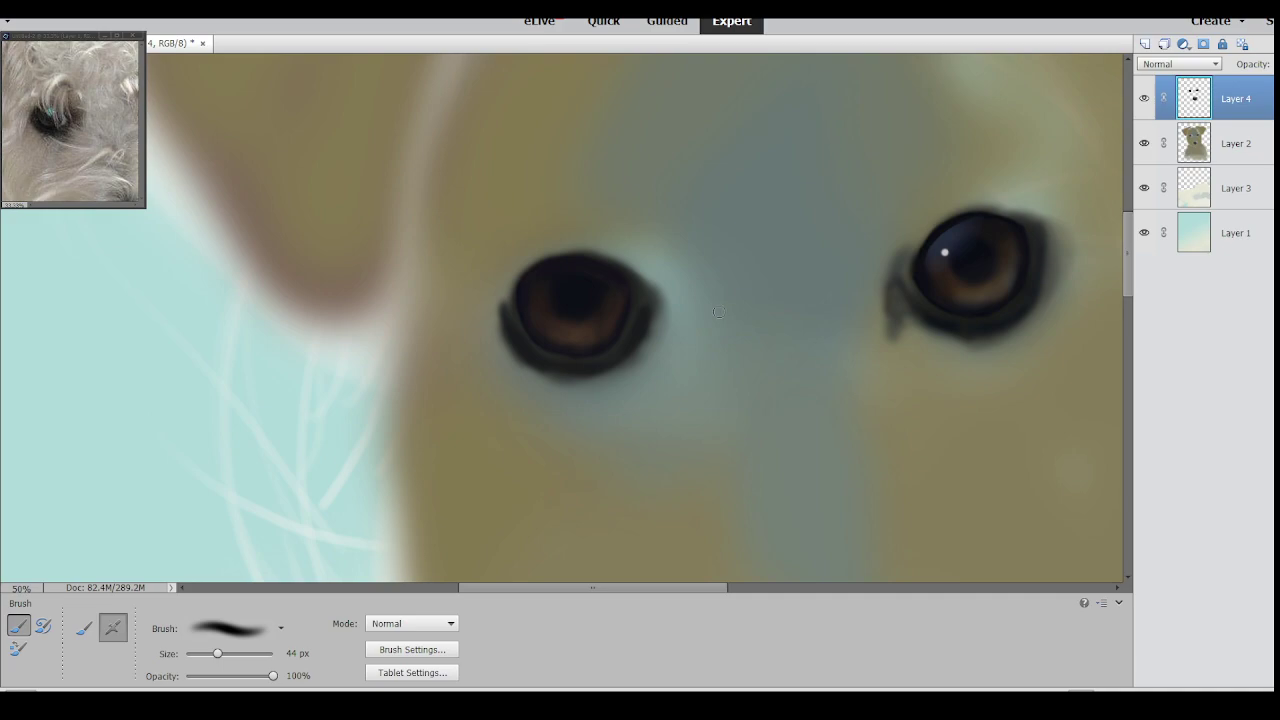
drag(551, 591, 598, 595)
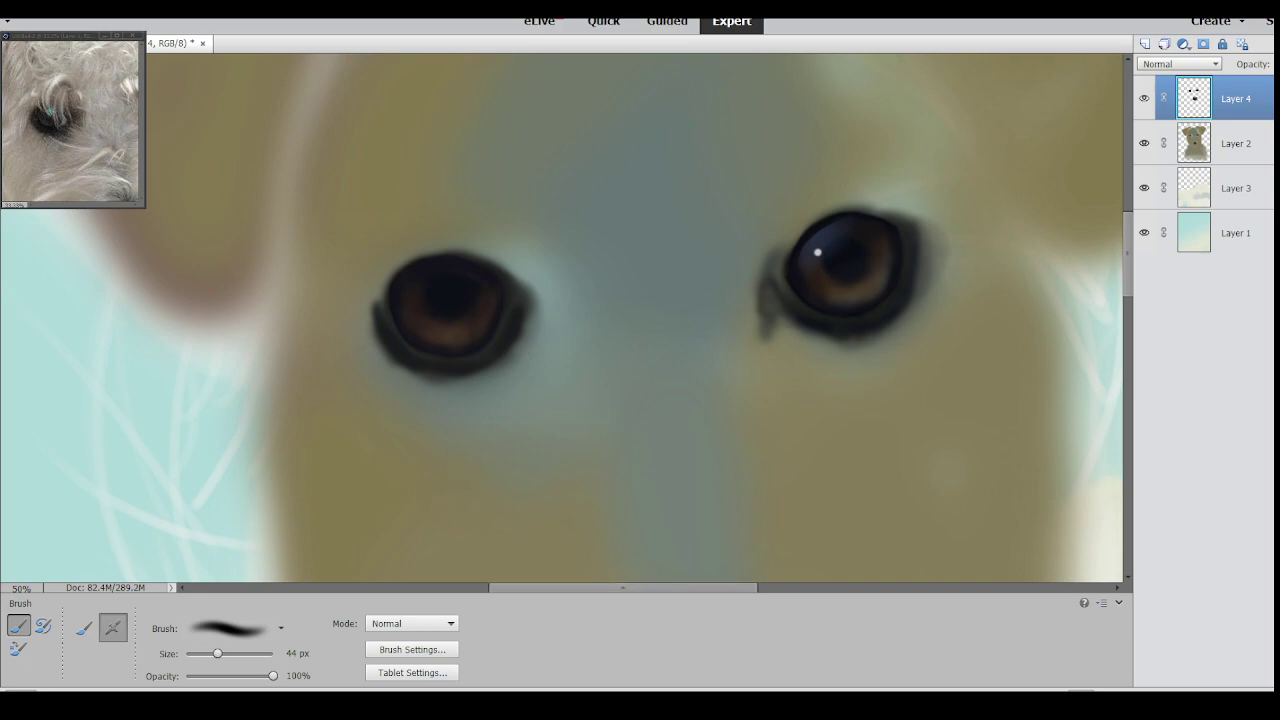
key(l)
click(1145, 44)
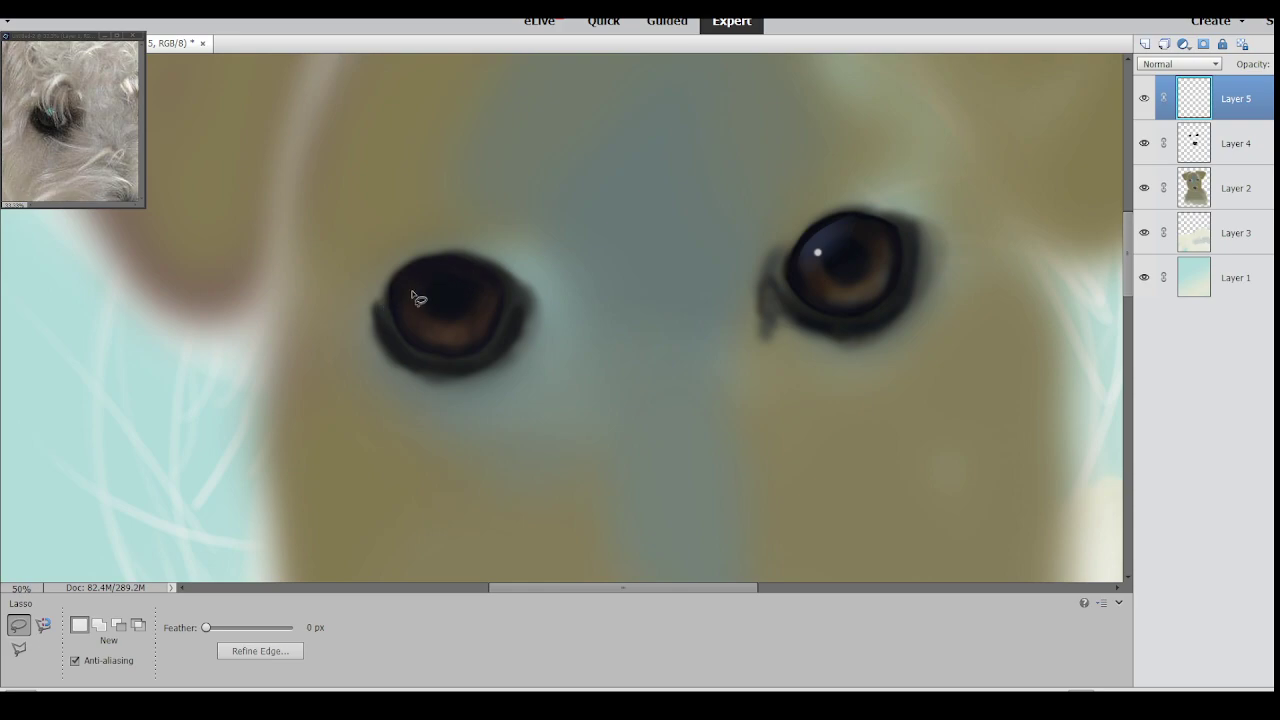
mouse_move(403, 287)
mouse_down()
mouse_move(445, 268)
mouse_move(494, 285)
mouse_move(436, 315)
mouse_move(398, 297)
mouse_up()
Airbrush a soft blue-violet reflection inside the left eye's selection on Layer 5 at 101 px.
key(b)
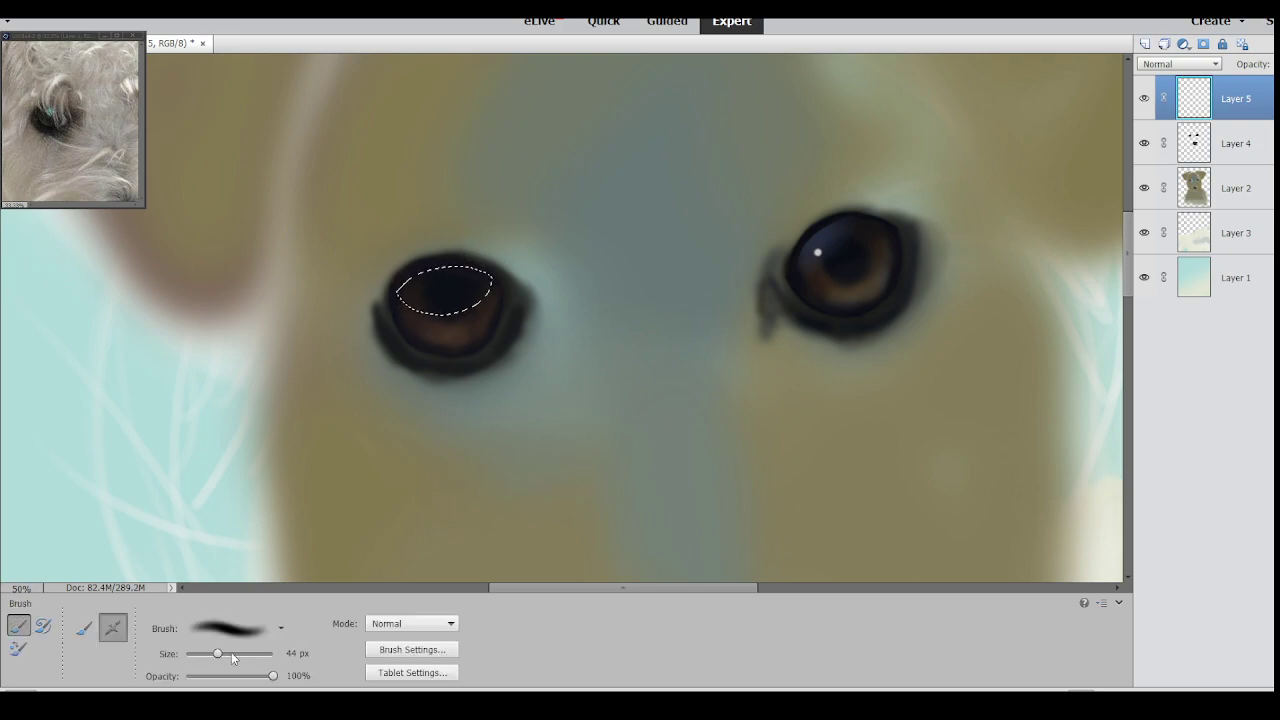
key(i)
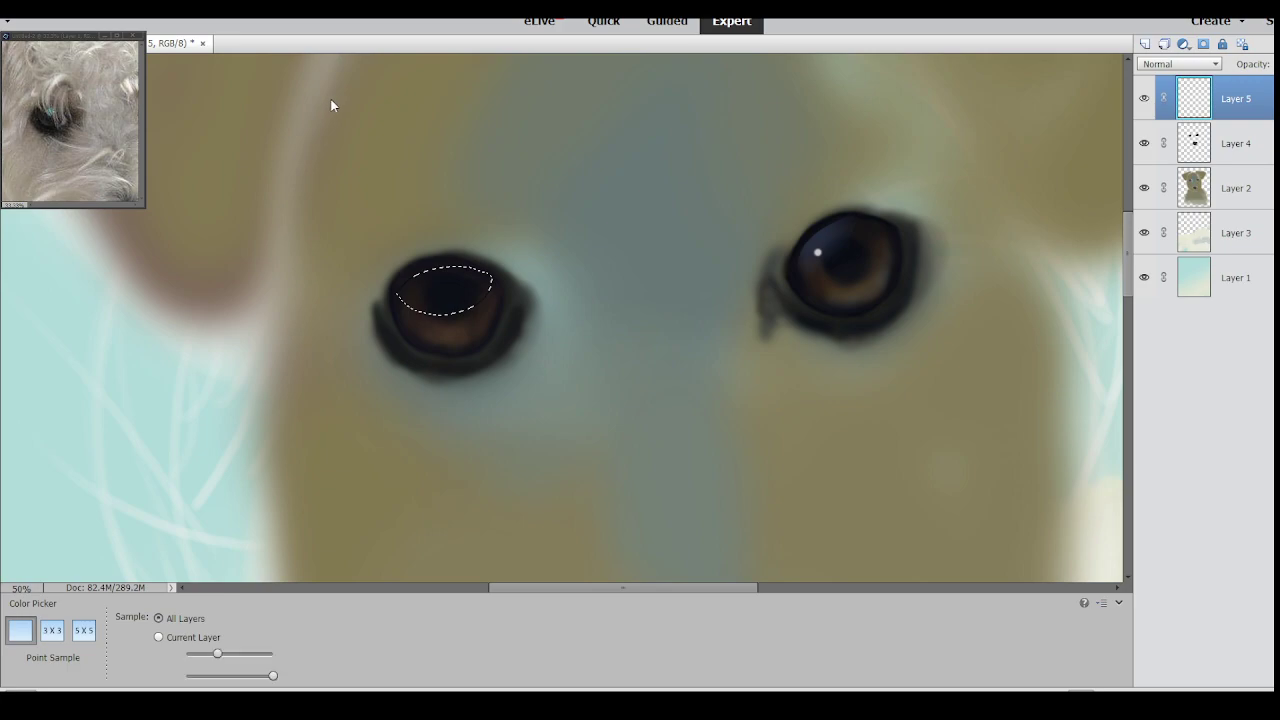
key(b)
click(239, 653)
drag(398, 306, 470, 276)
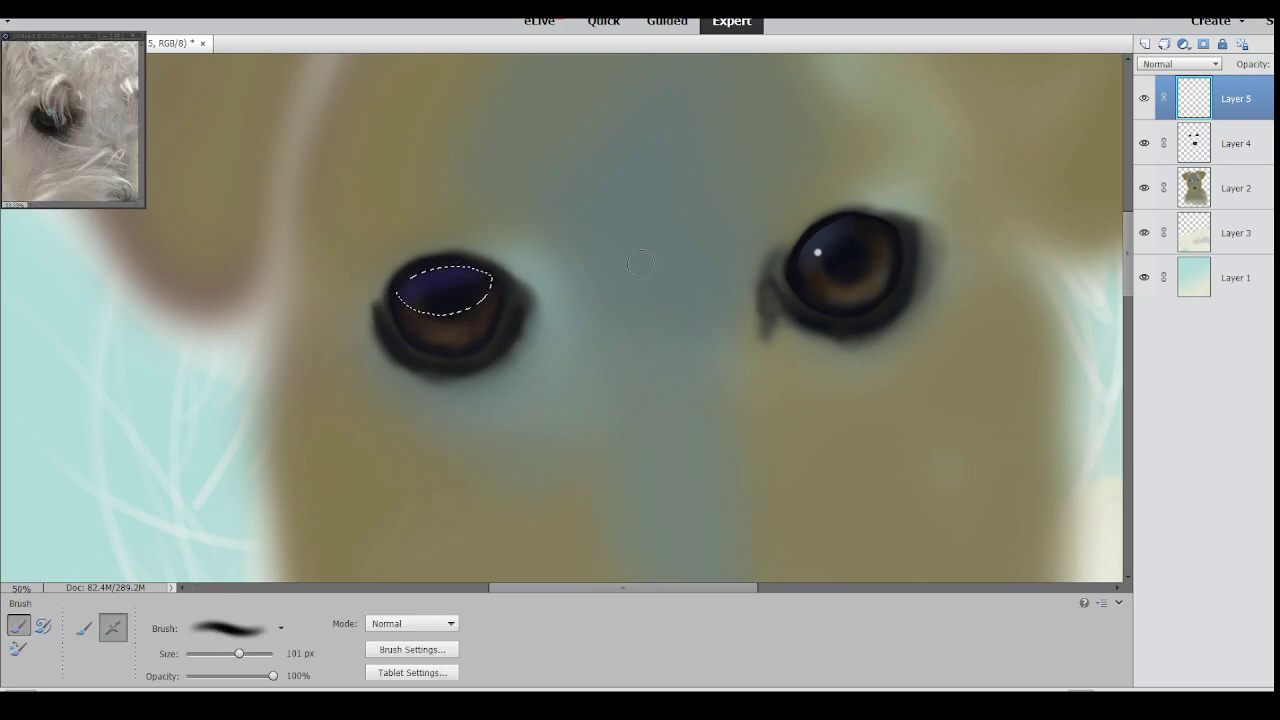
Undo the violet reflection, airbrush a soft dark-blue one inside the left eye's selection on Layer 5 at 447 px, and deselect.
key(ctrl+z)
key(i)
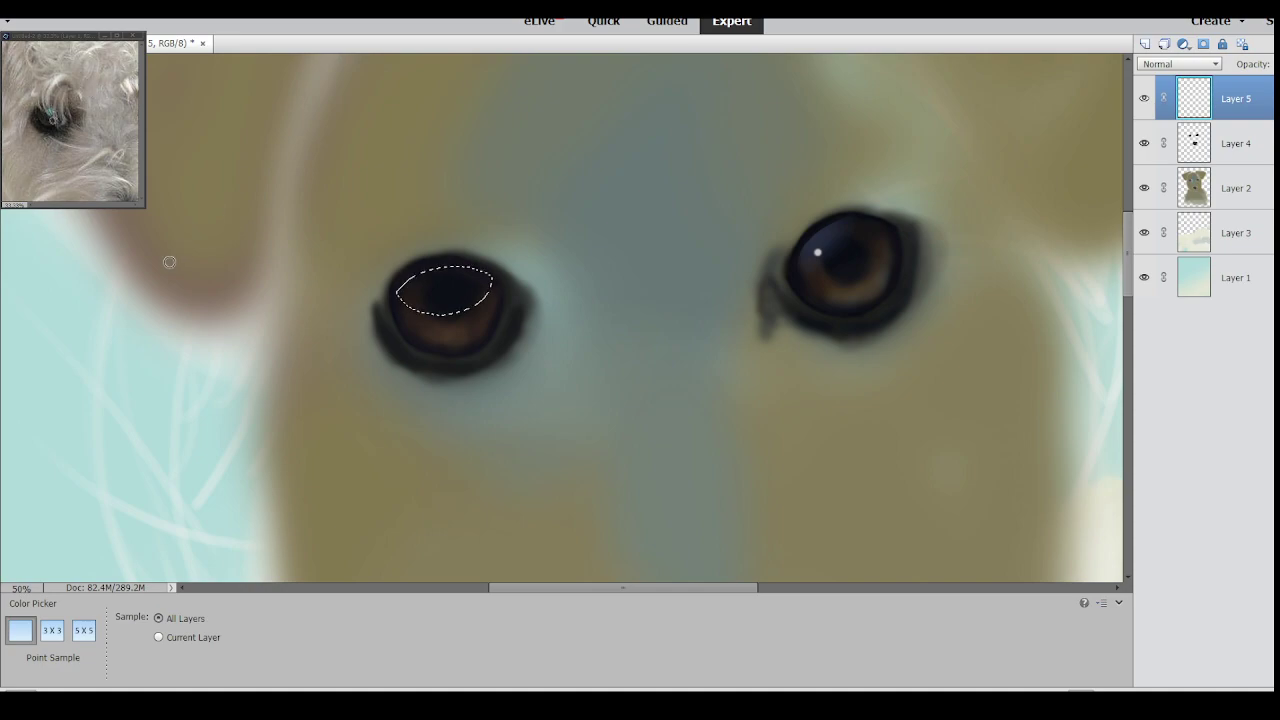
key(b)
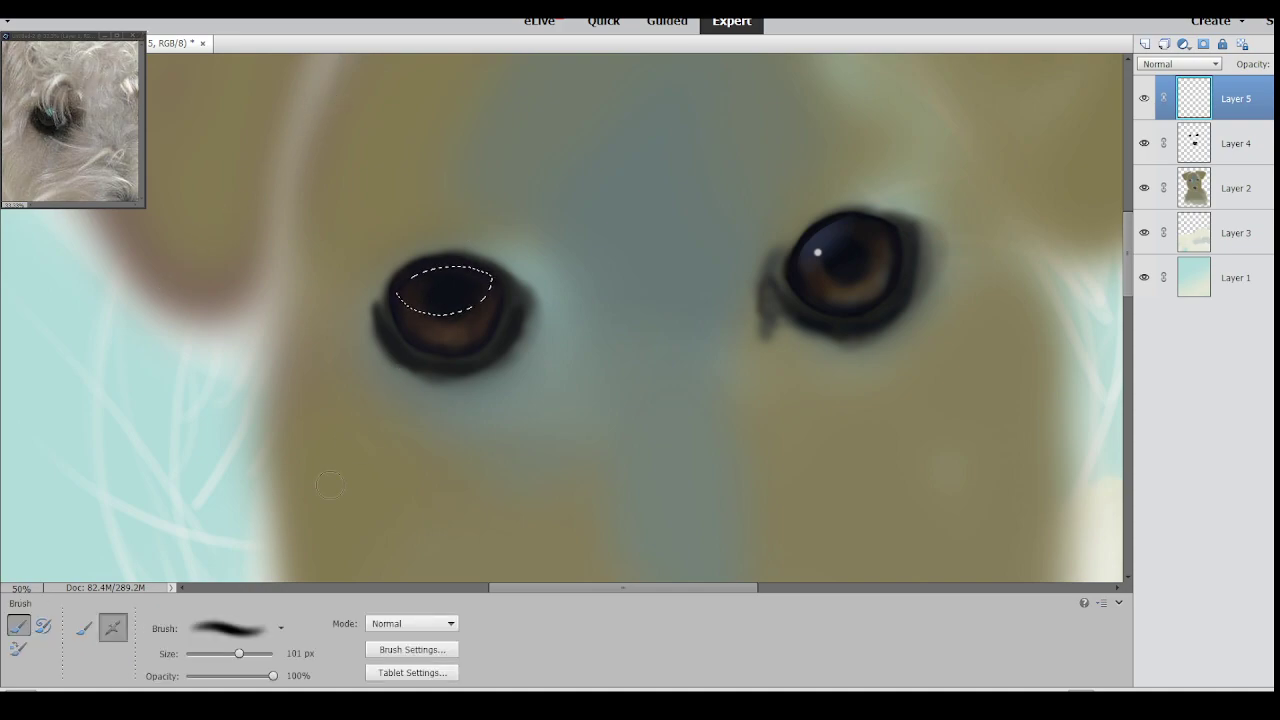
click(250, 653)
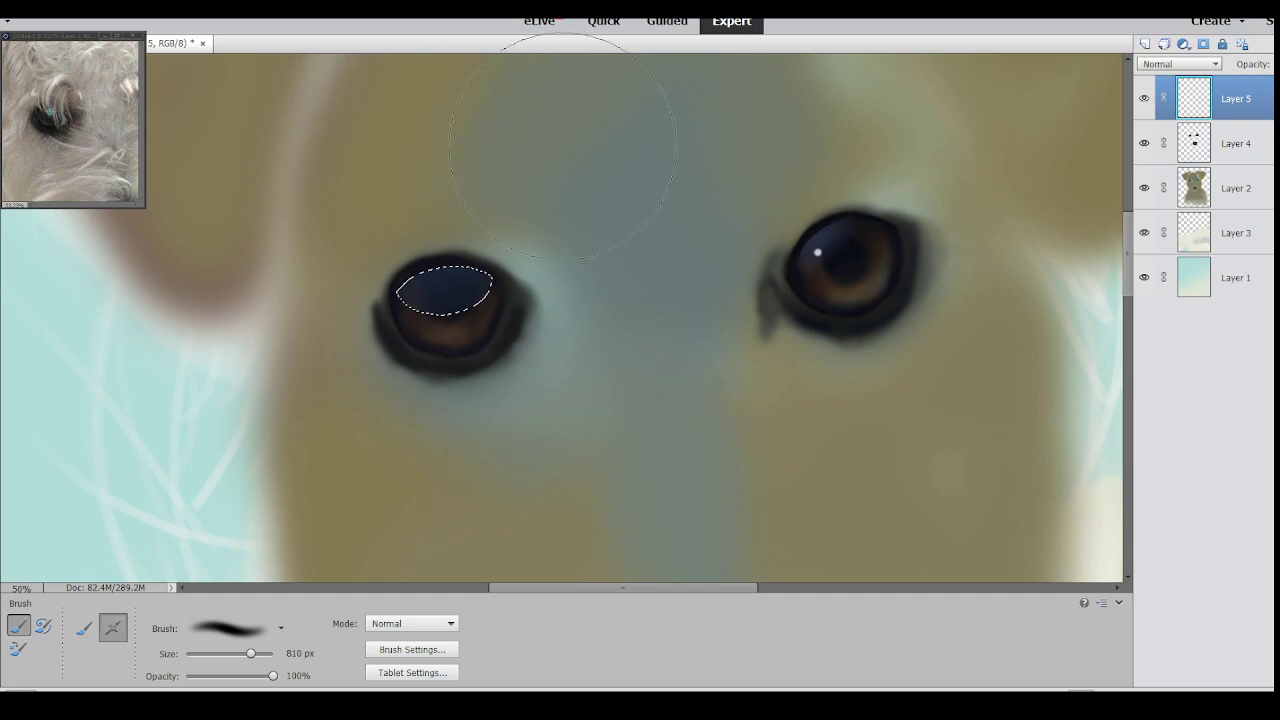
drag(250, 653, 245, 655)
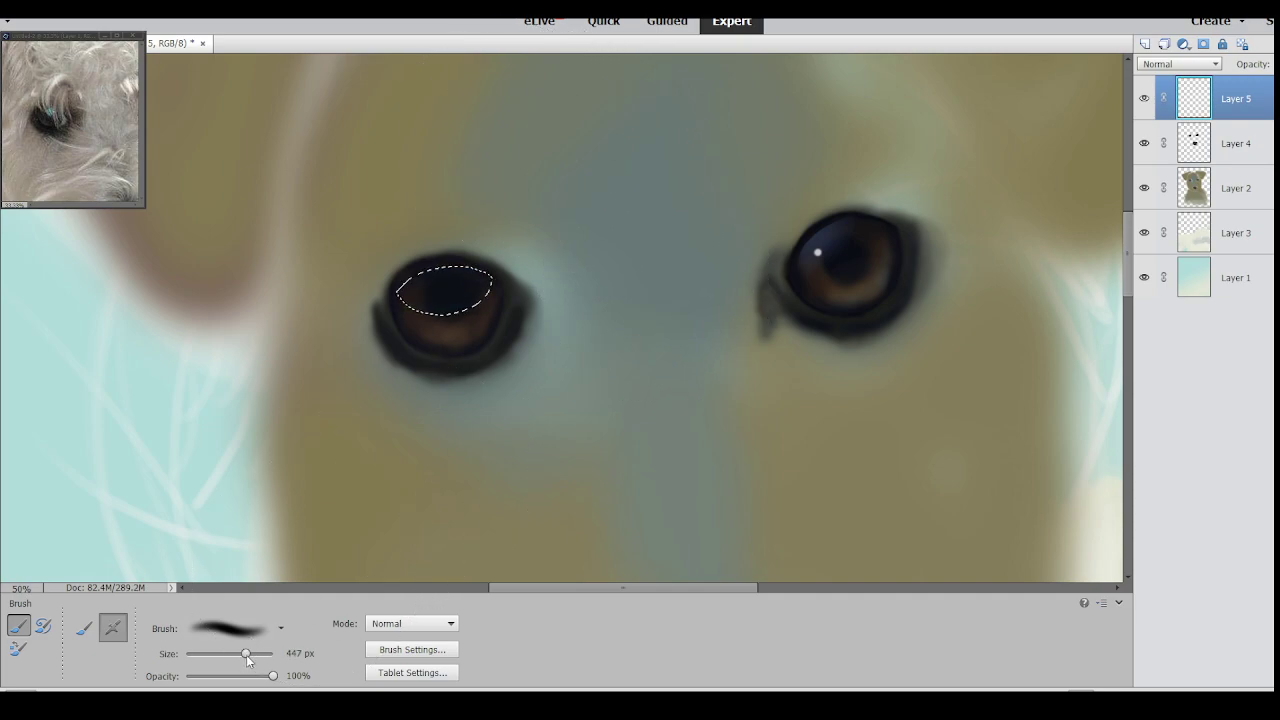
mouse_move(429, 246)
mouse_down()
mouse_move(452, 193)
mouse_move(465, 220)
mouse_move(429, 223)
mouse_move(643, 186)
mouse_move(476, 294)
mouse_up()
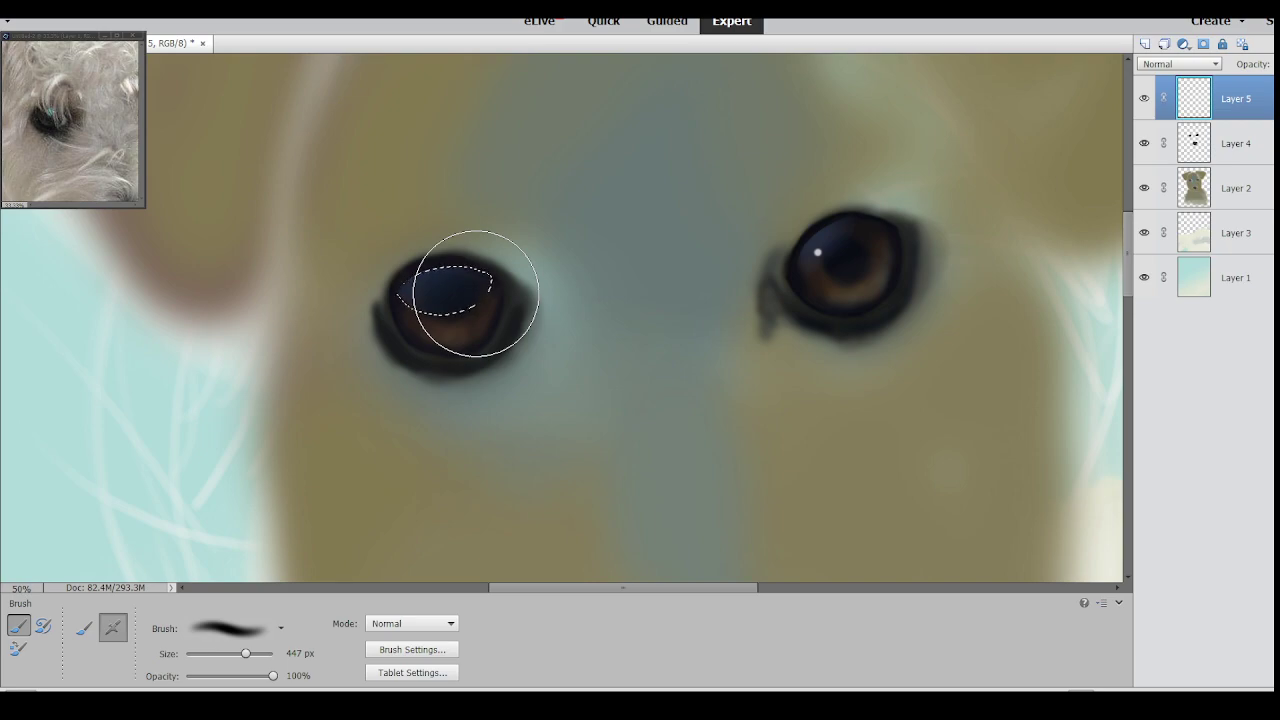
key(ctrl+d)
key(e)
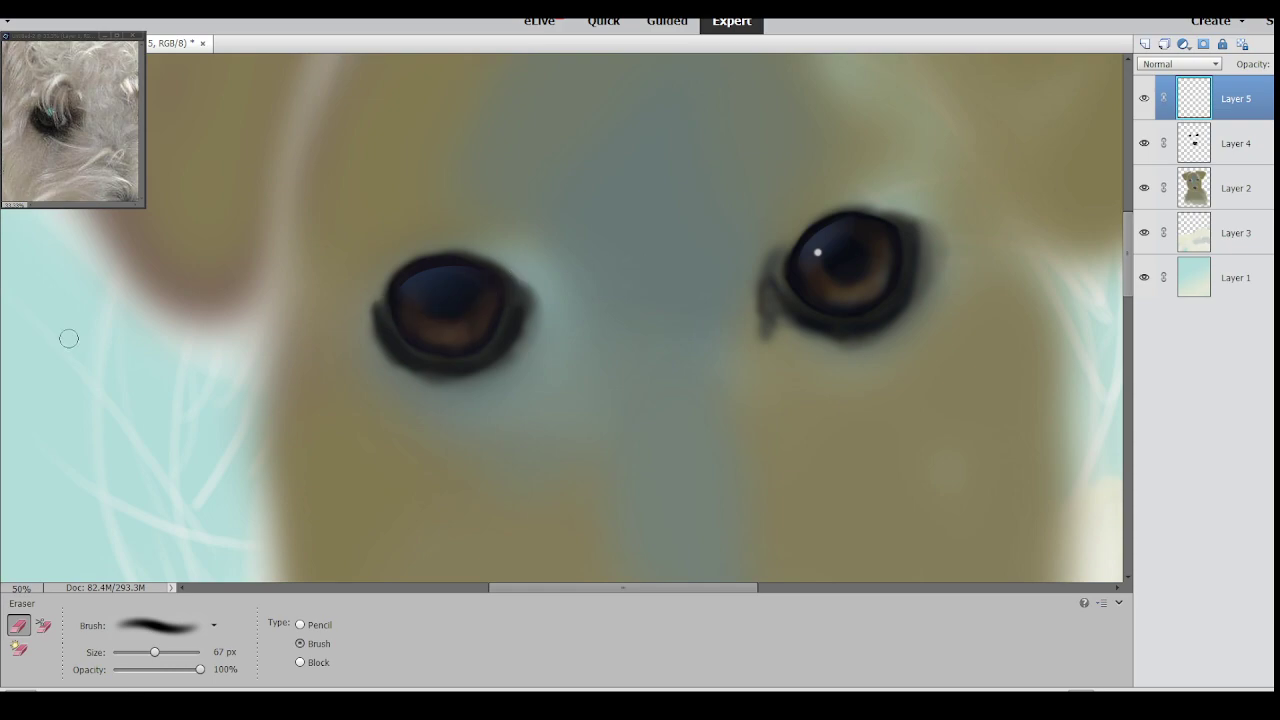
key(b)
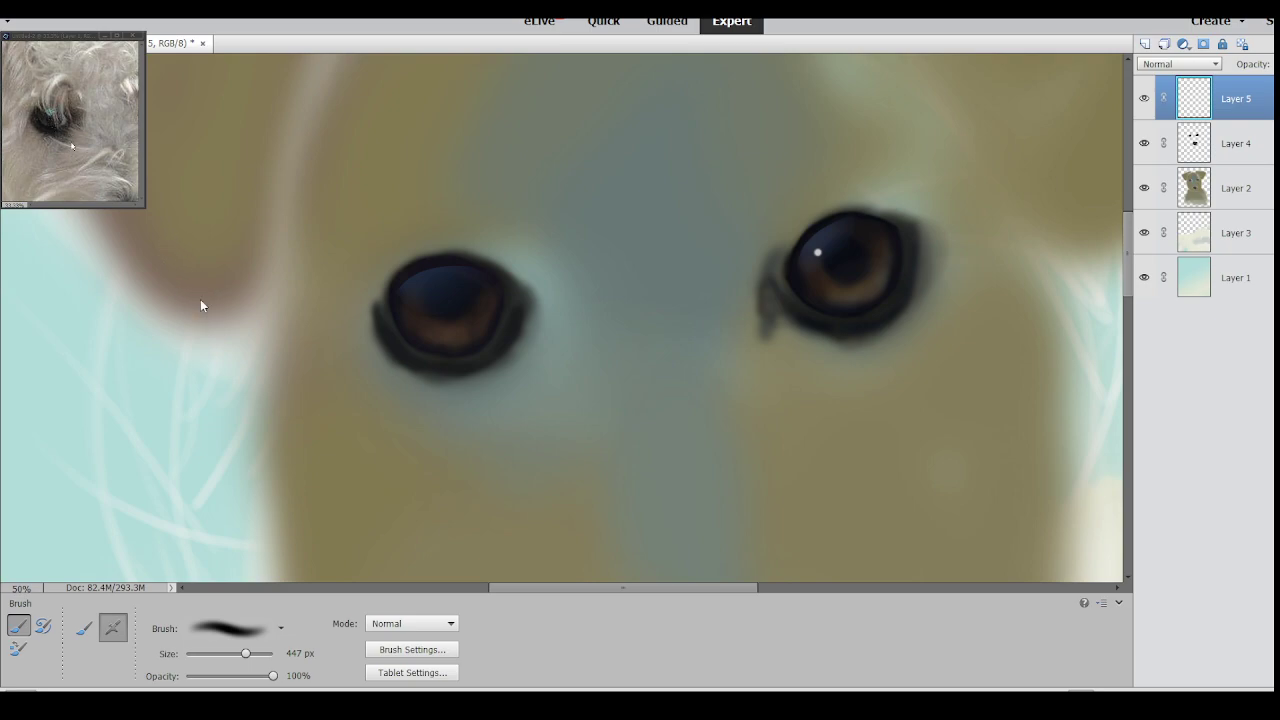
click(210, 654)
drag(451, 349, 491, 323)
key(ctrl+z)
Lasso a crescent along the left eye's lower iris, airbrush a faint reflection in it at 71 px, deselect and soften it with the eraser.
key(l)
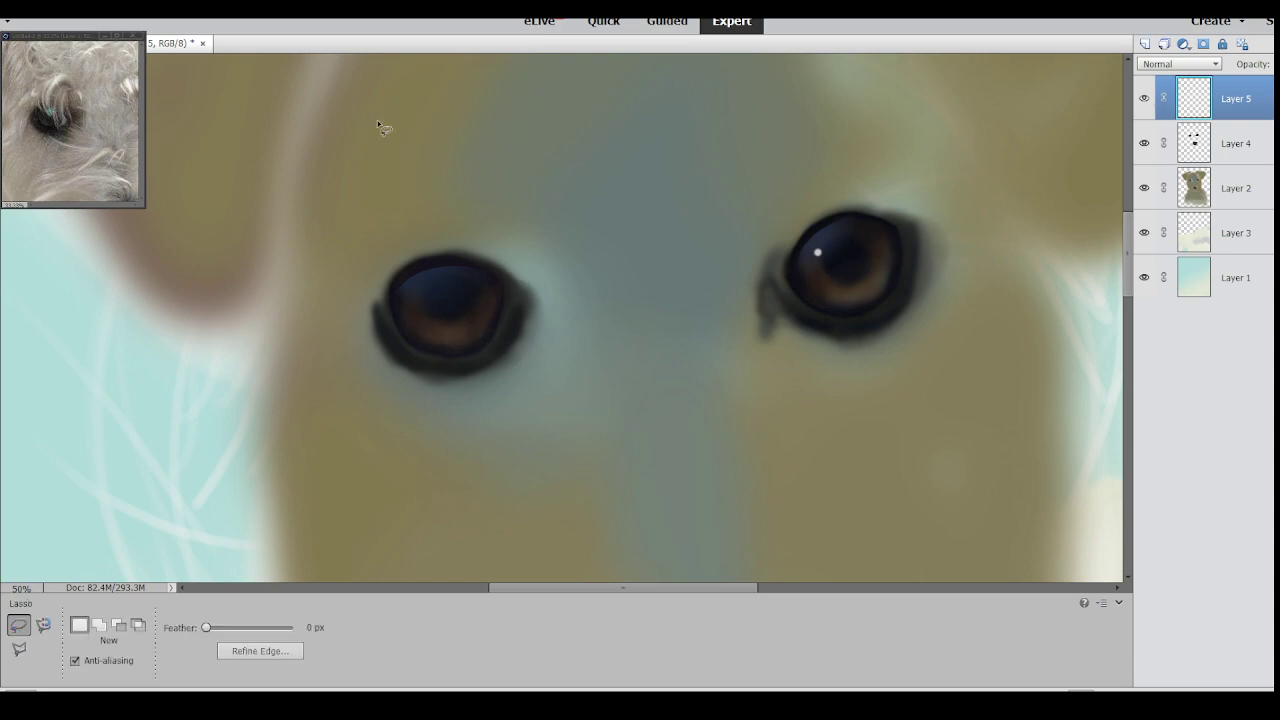
mouse_move(404, 327)
mouse_down()
mouse_move(460, 357)
mouse_move(486, 343)
mouse_move(470, 322)
mouse_move(404, 320)
mouse_move(437, 346)
mouse_move(490, 343)
mouse_up()
key(b)
mouse_move(409, 329)
mouse_down()
mouse_move(467, 349)
mouse_move(415, 320)
mouse_move(440, 345)
mouse_up()
key(ctrl+d)
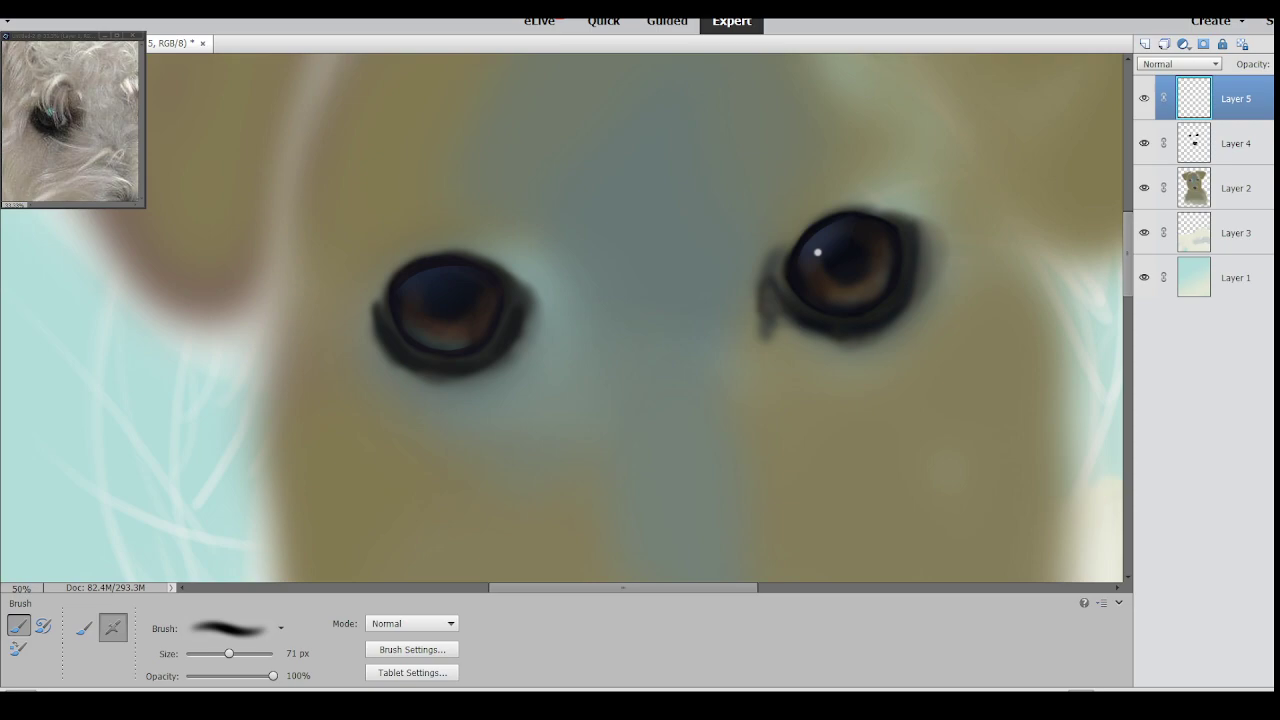
key(e)
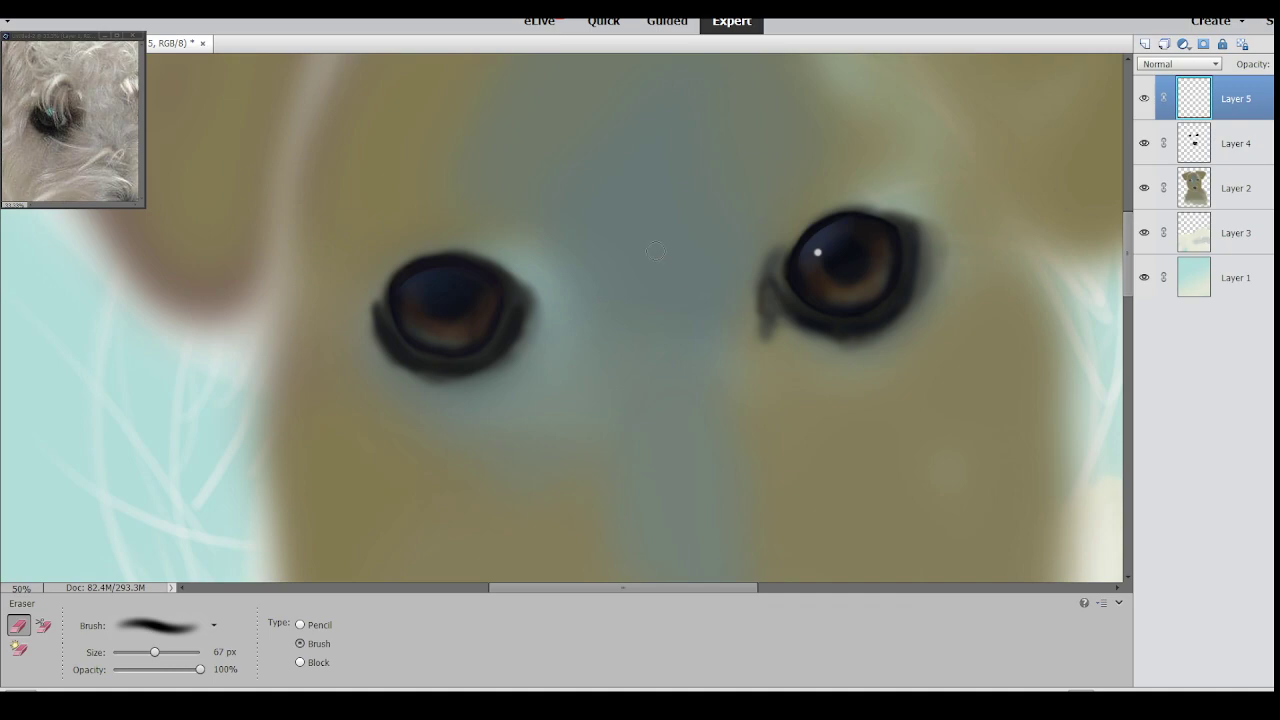
Dab a small white highlight on the upper part of the left iris with a 45 px brush to match the right eye.
key(b)
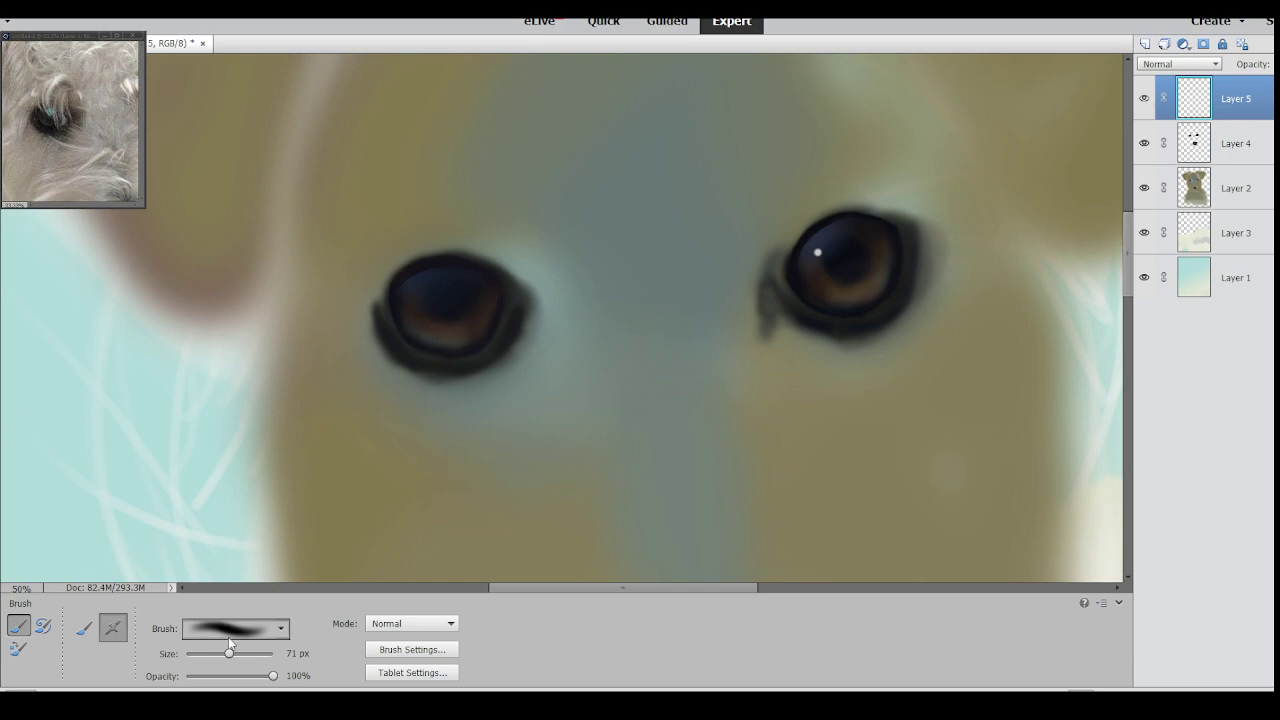
key(comma)
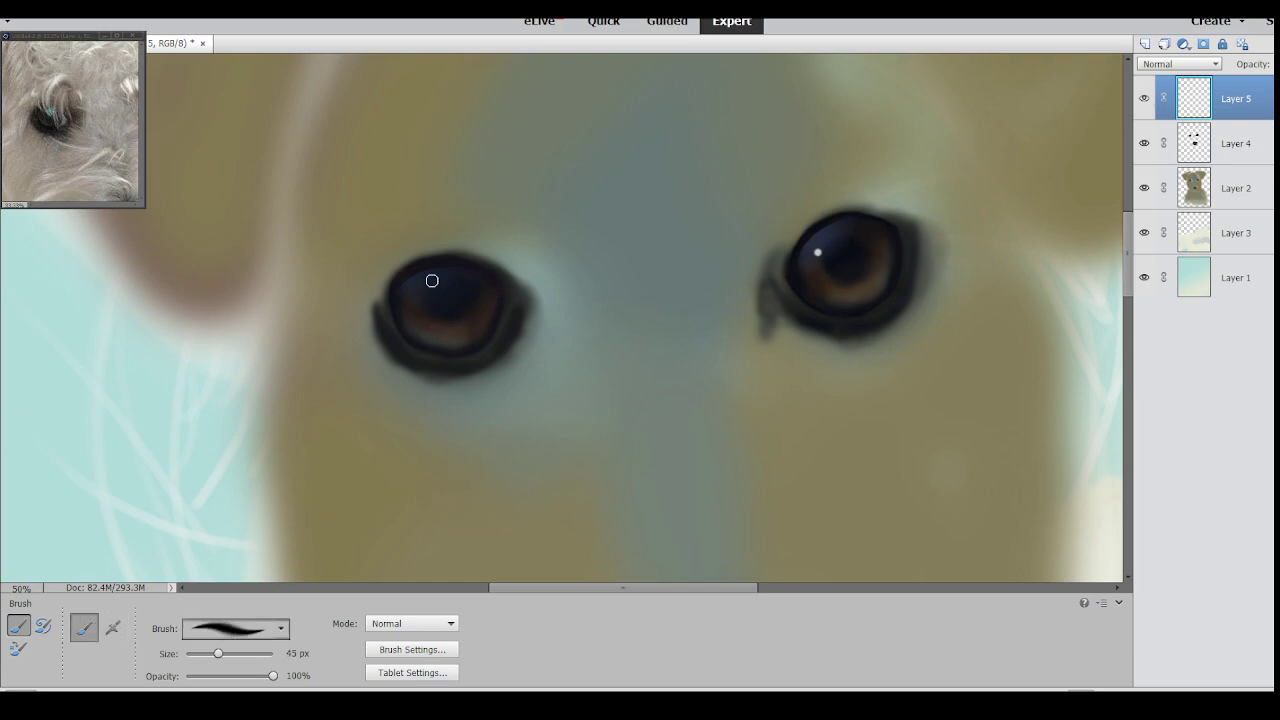
click(424, 290)
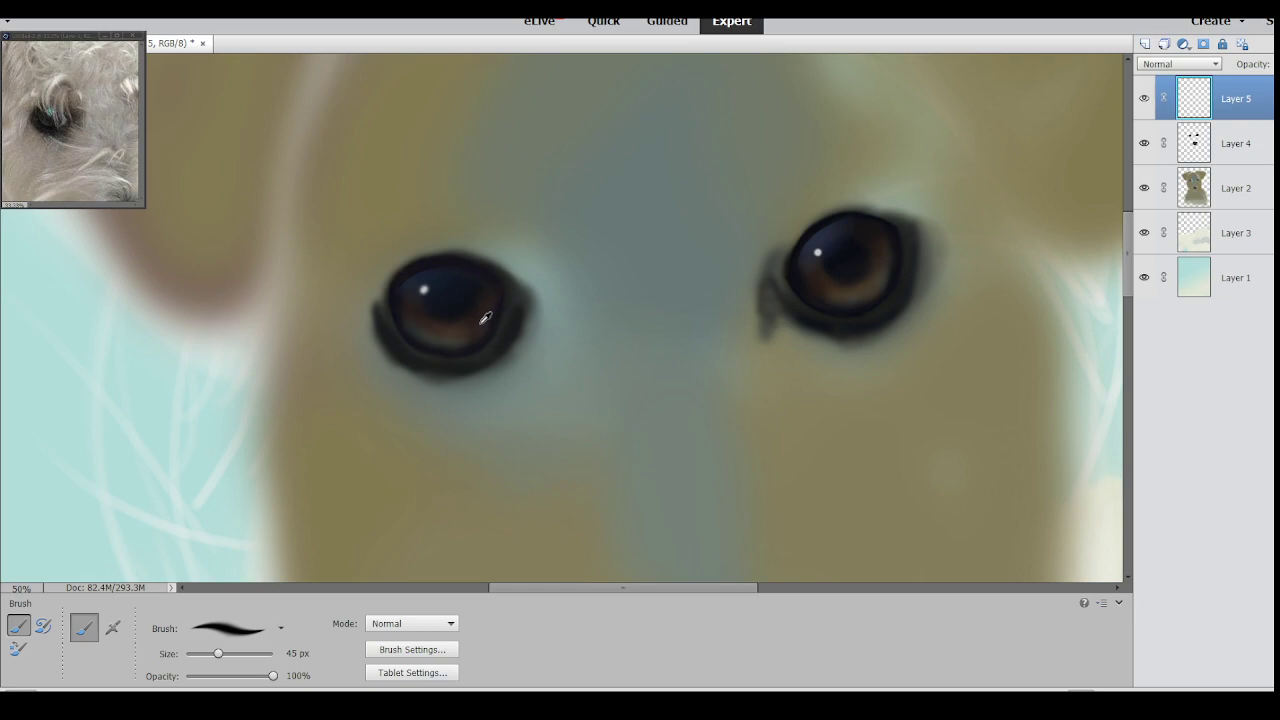
Touch up the left iris on Layer 4 with the soft airbrush at 29 px, and set the brush to 53 px.
click(1231, 157)
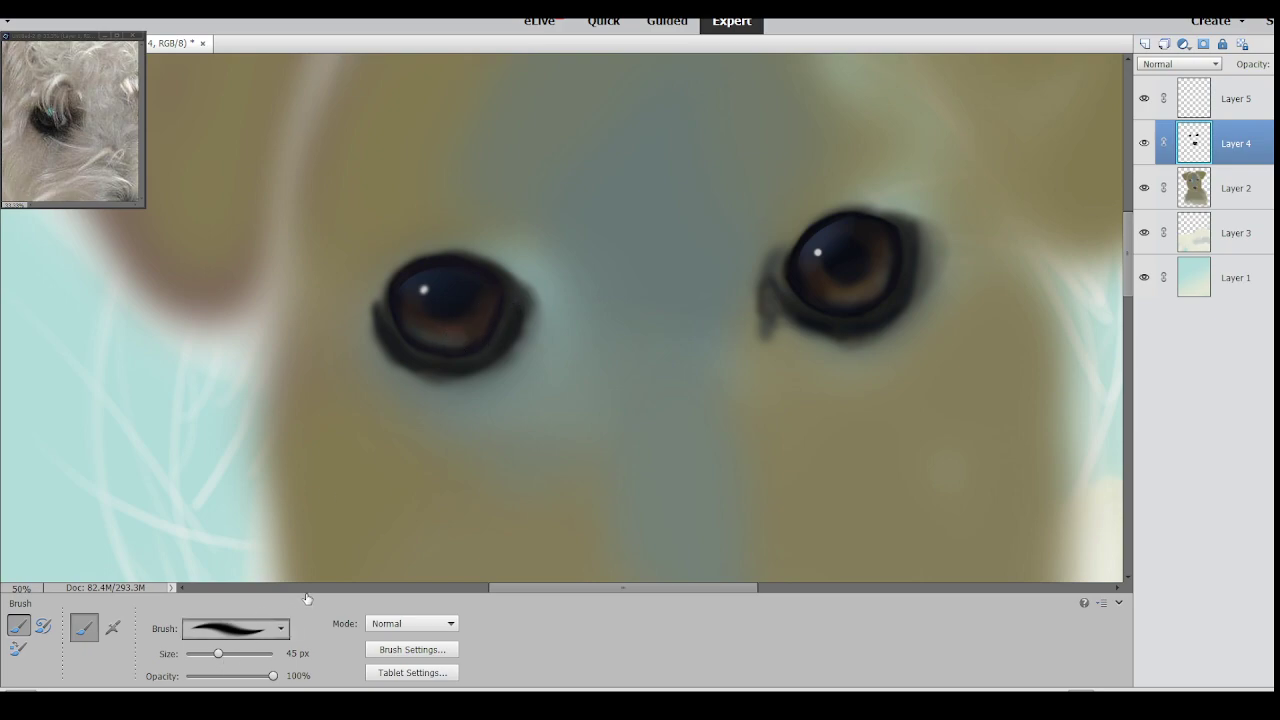
click(270, 525)
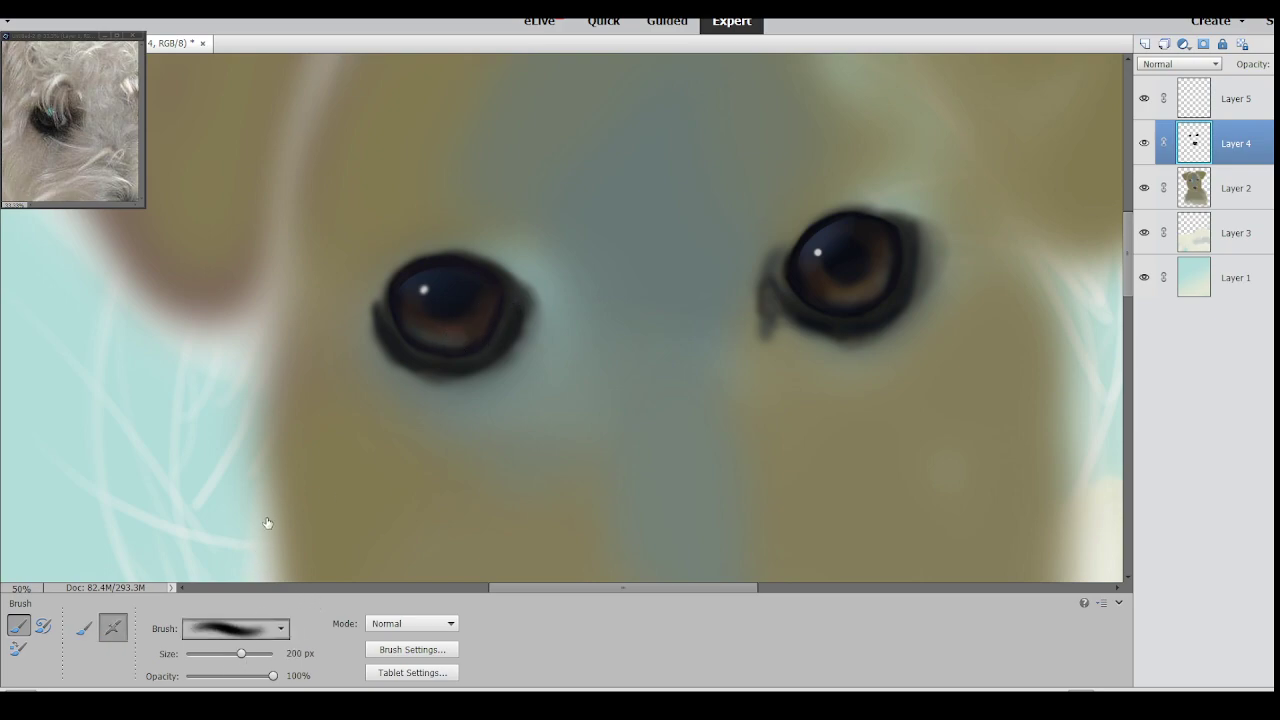
click(206, 652)
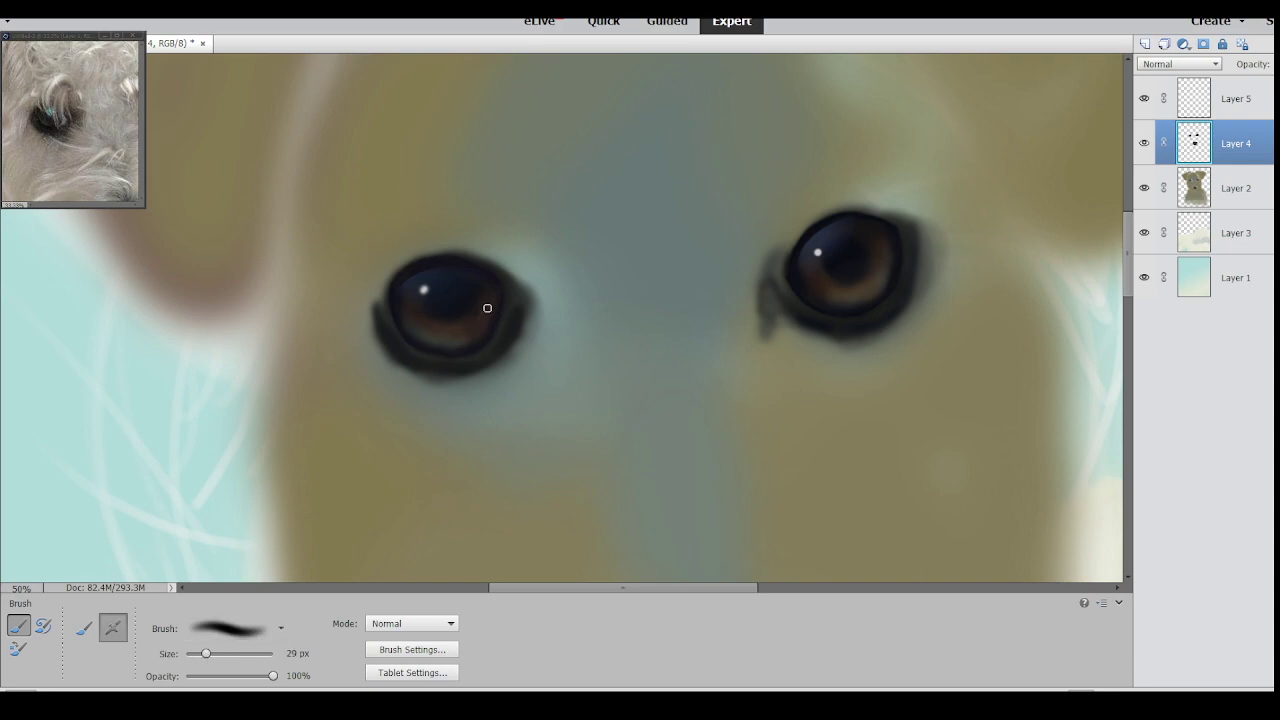
key(alt+bracketright)
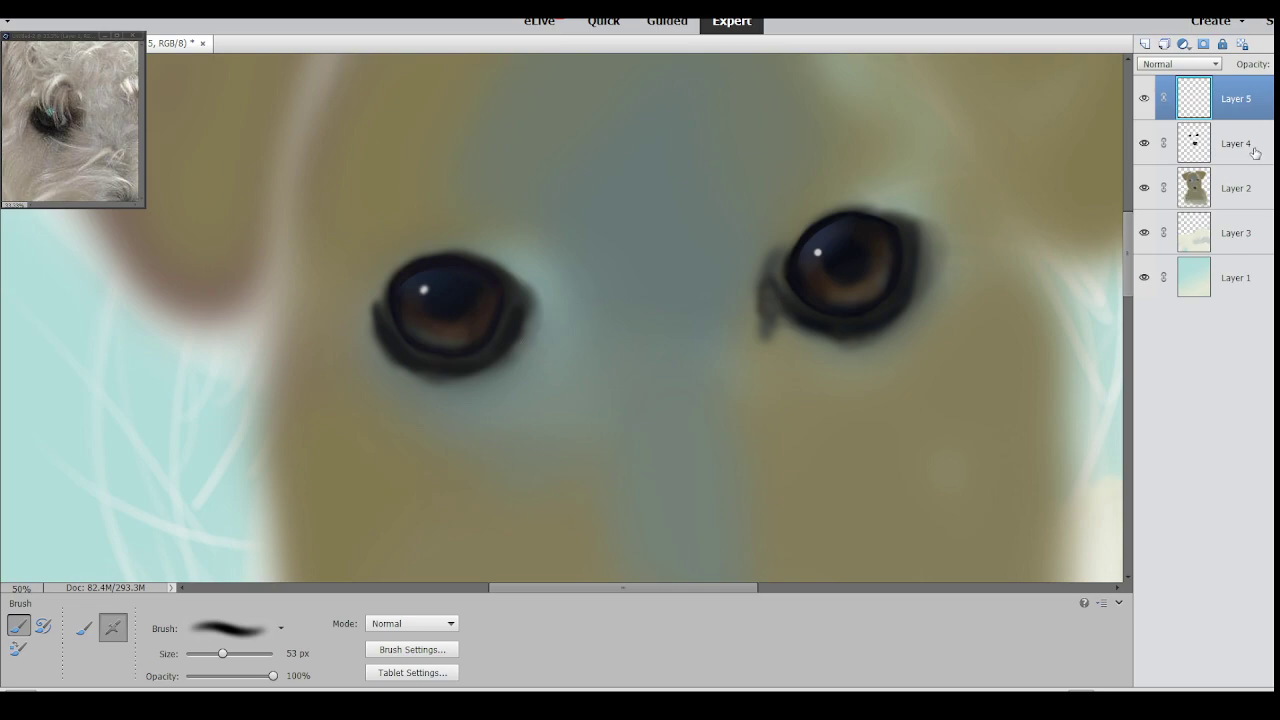
key(alt+bracketleft)
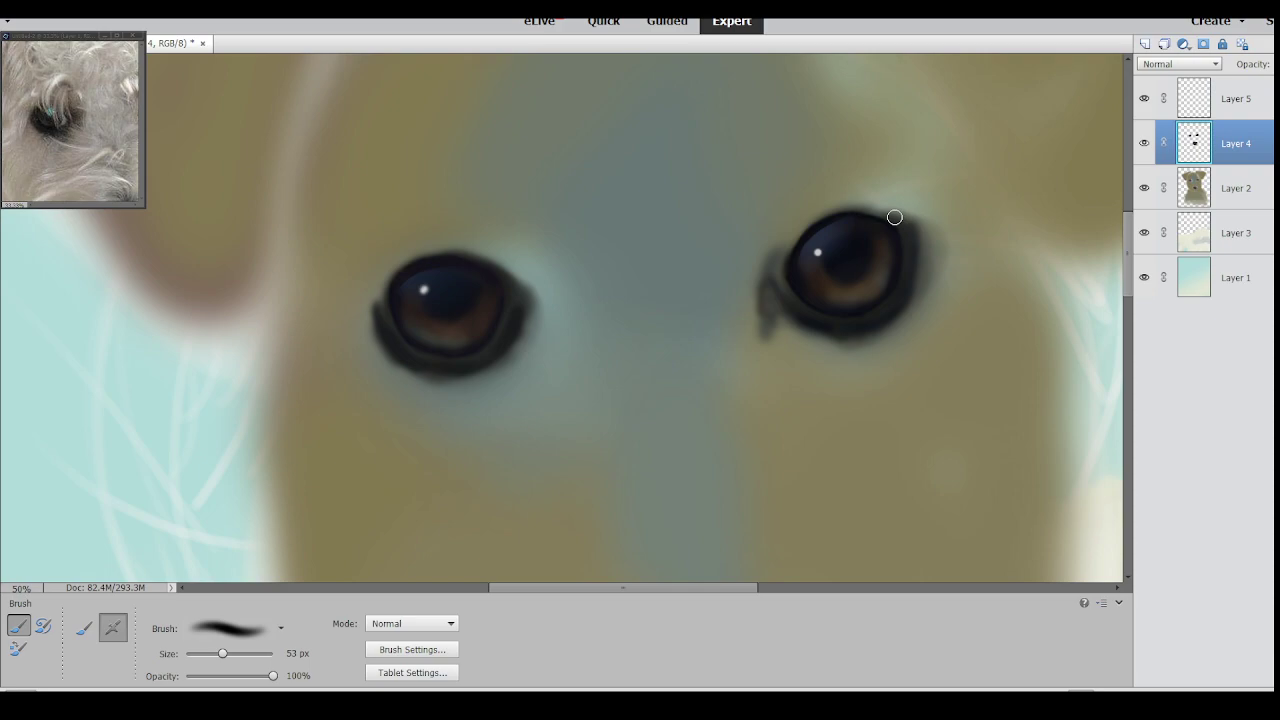
Enlarge the airbrush to 95 px and merge Layer 5 down into Layer 4.
key(bracketright)
key(bracketright)
key(bracketright)
key(bracketright)
click(1245, 108)
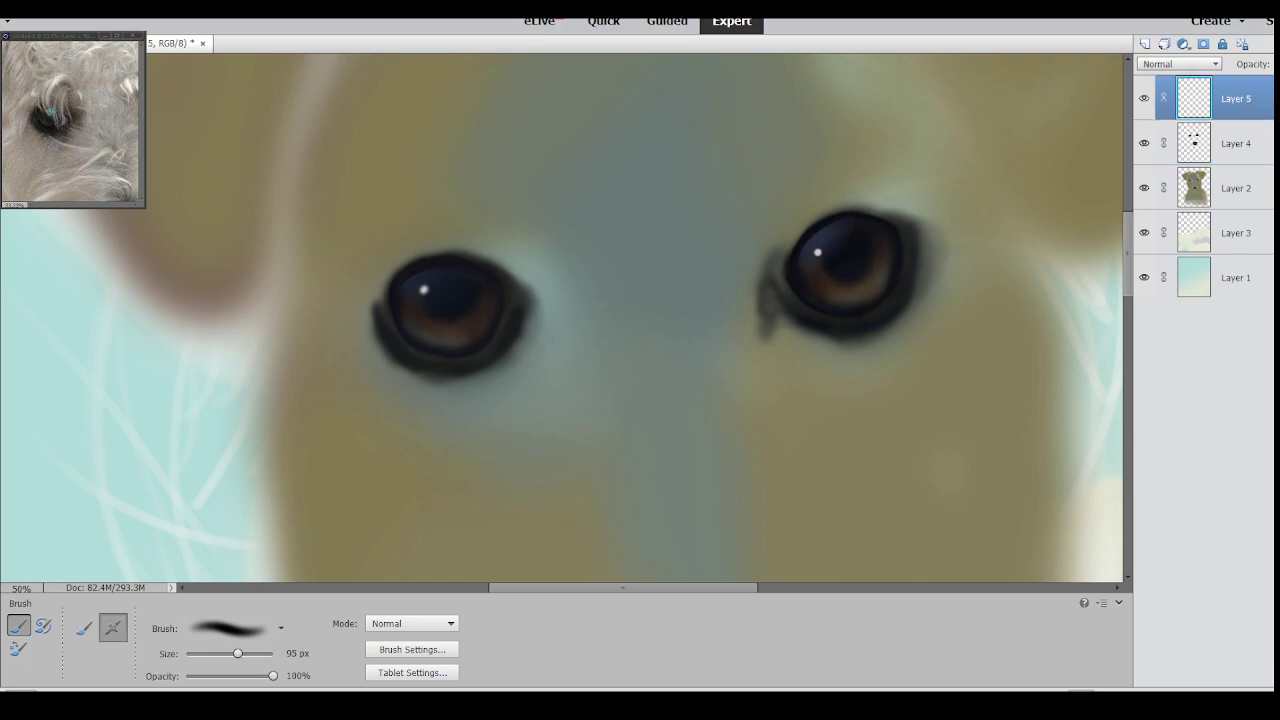
key(ctrl+e)
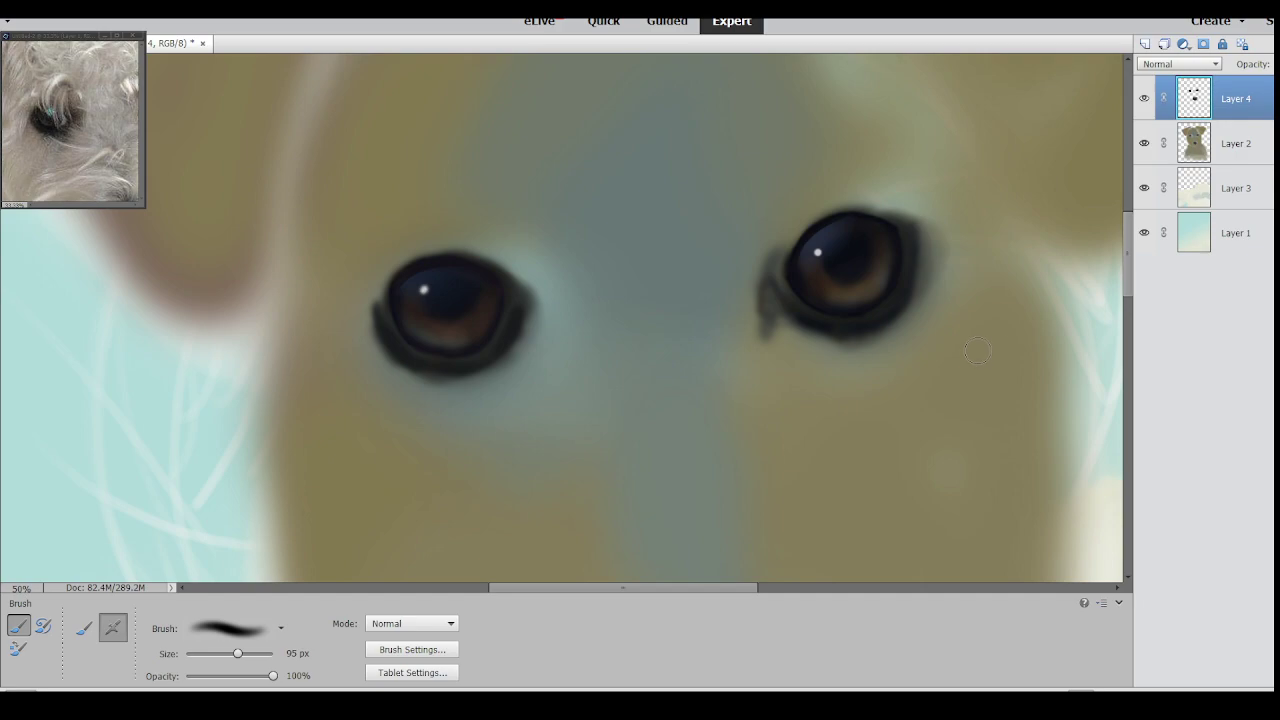
Enlarge the reference photo window, zoom it out to show the dog's whole head, and return to the painting.
key(ctrl+minus)
key(ctrl+minus)
scroll(955, 355, down, 3)
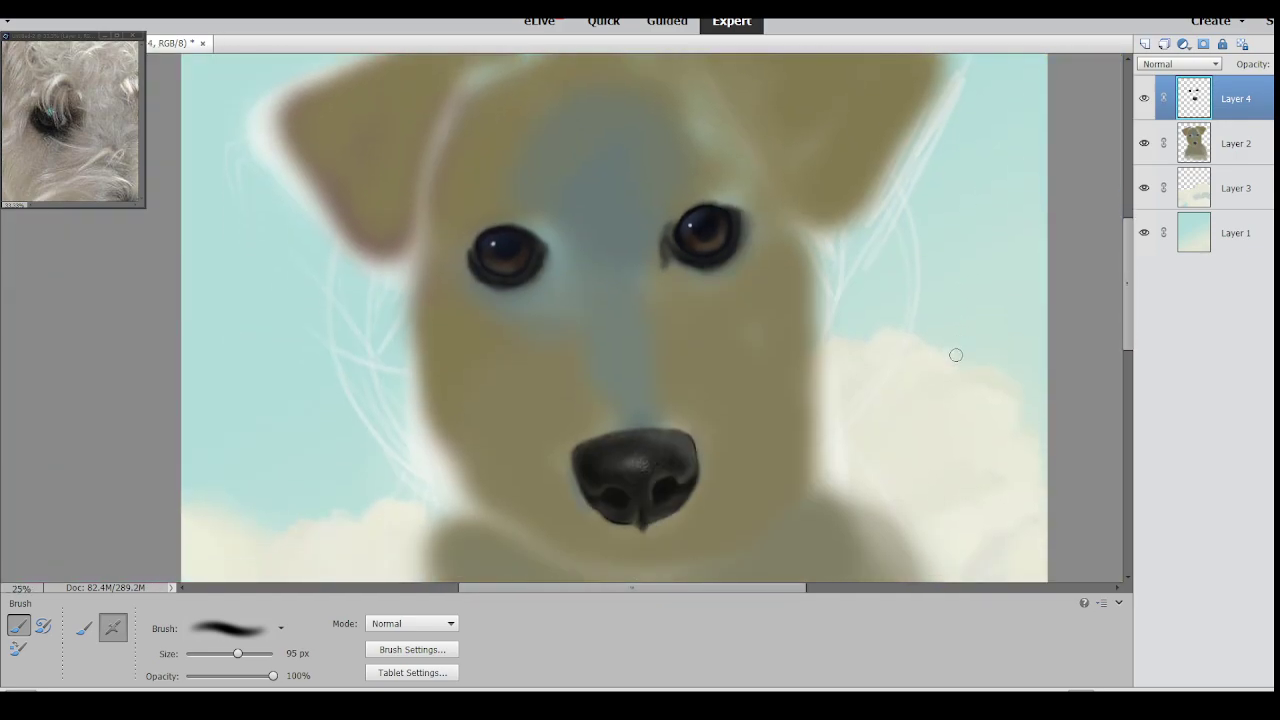
scroll(956, 355, down, 1)
key(ctrl+minus)
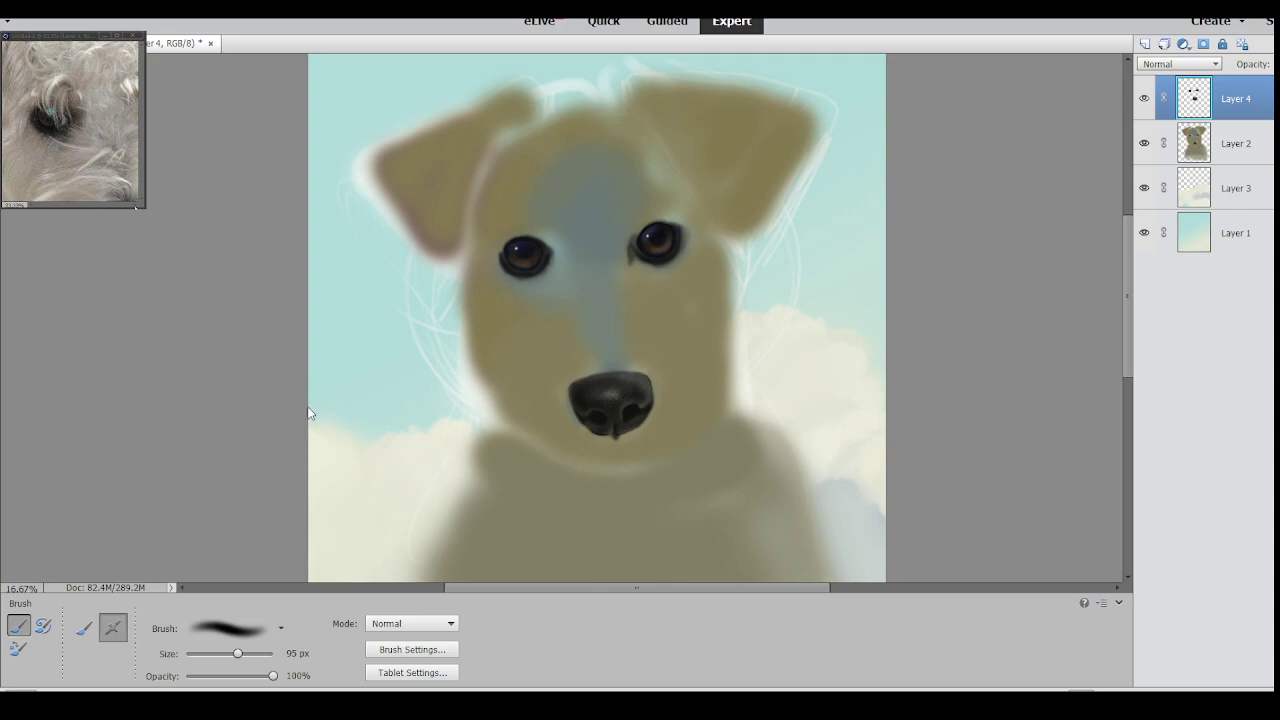
drag(320, 410, 364, 463)
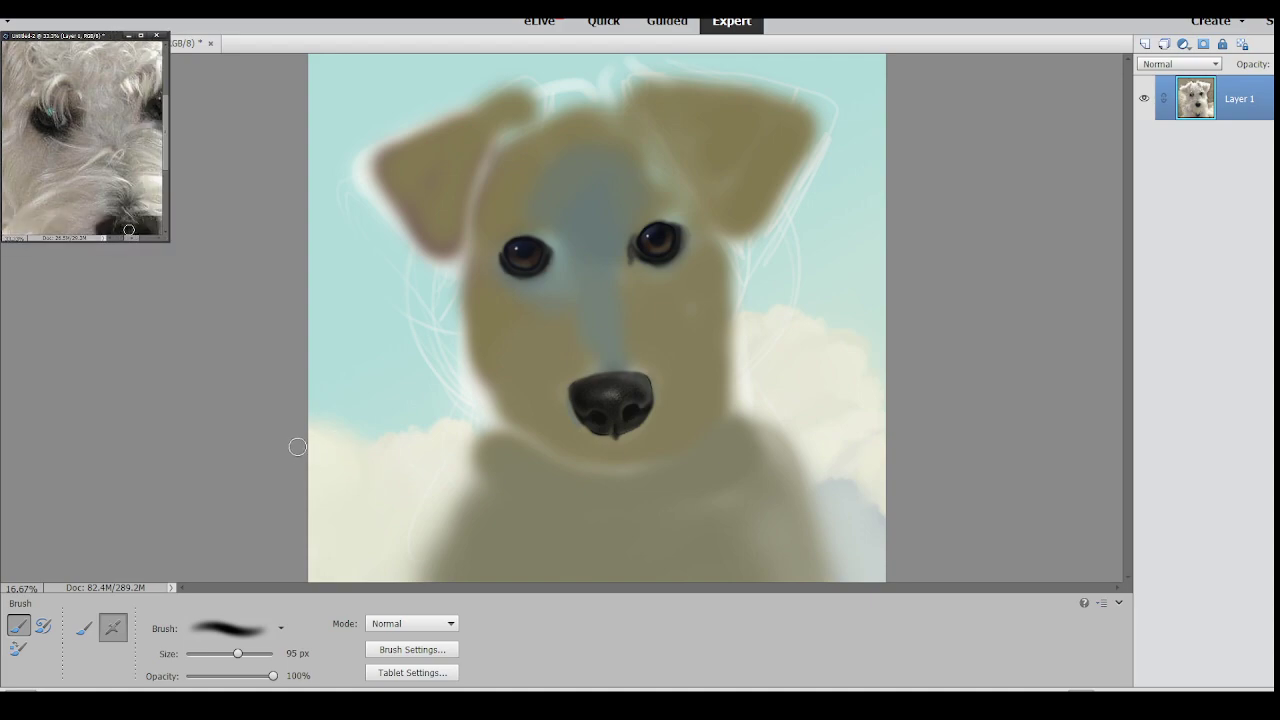
key(ctrl+minus)
key(ctrl+minus)
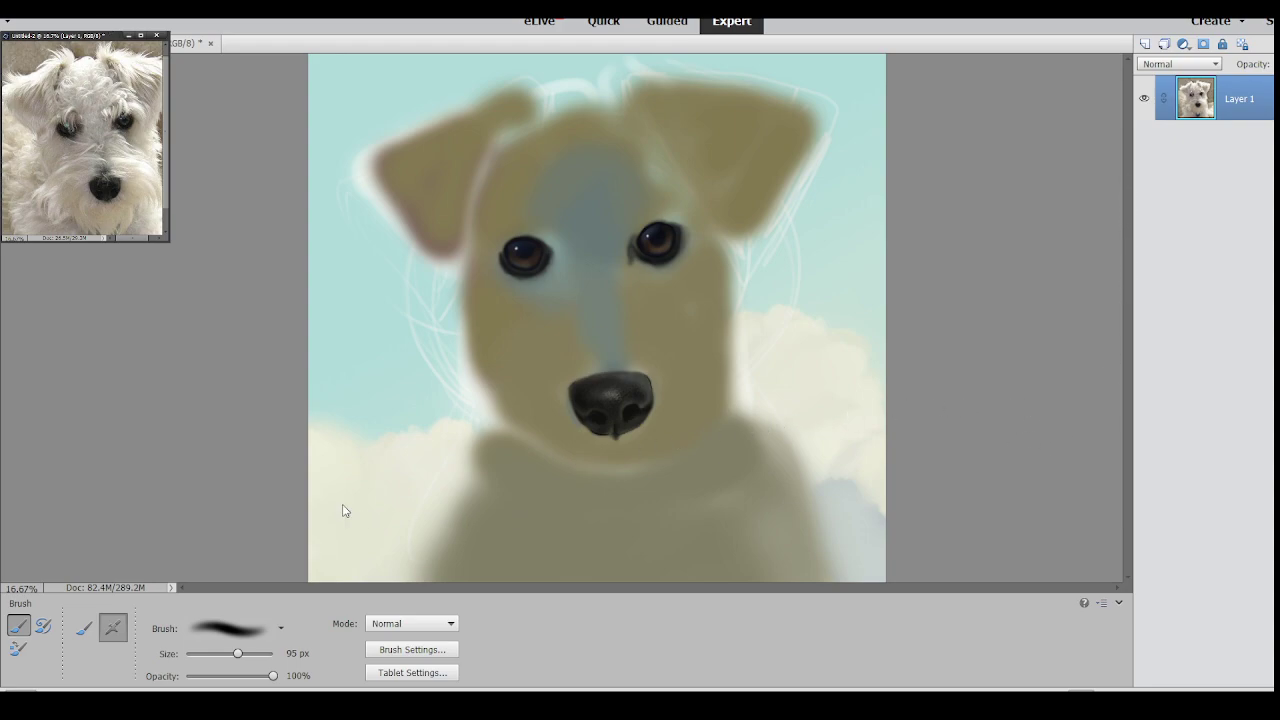
click(1010, 506)
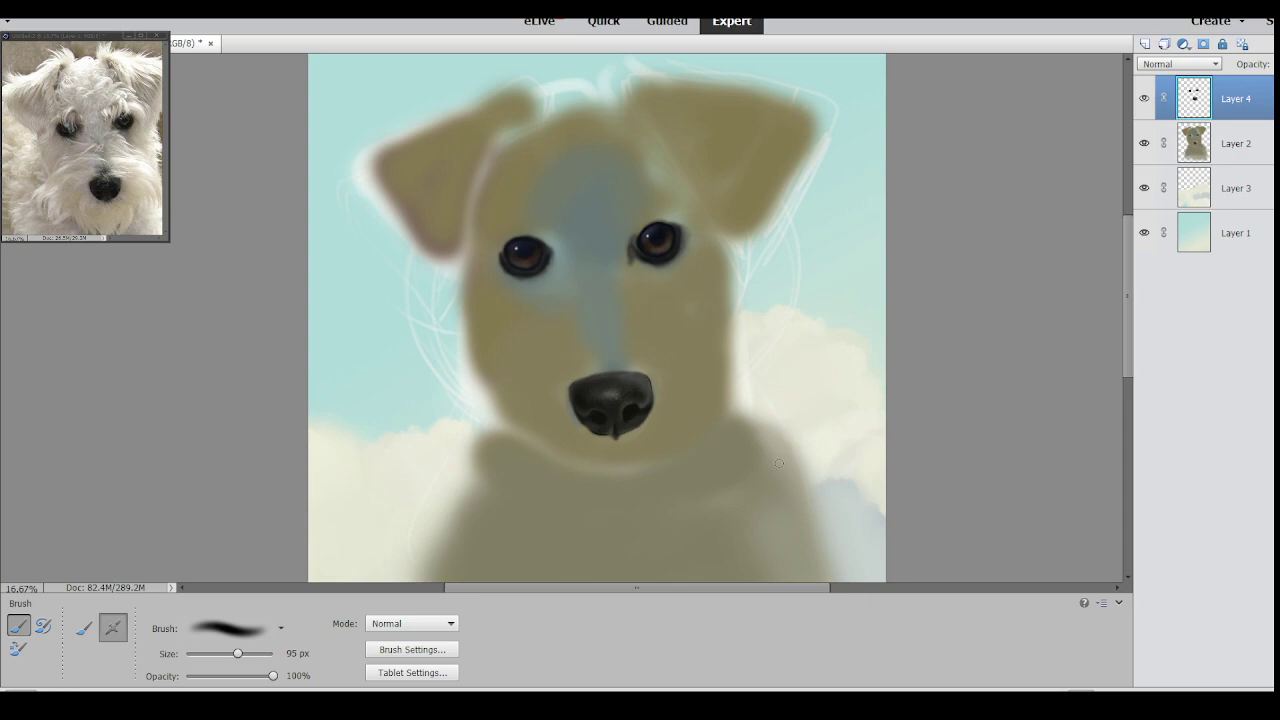
Set the brush to 488 px, add a new layer above Layer 4, and rename Layer 4 as "eyes nose".
drag(237, 653, 246, 653)
click(1145, 44)
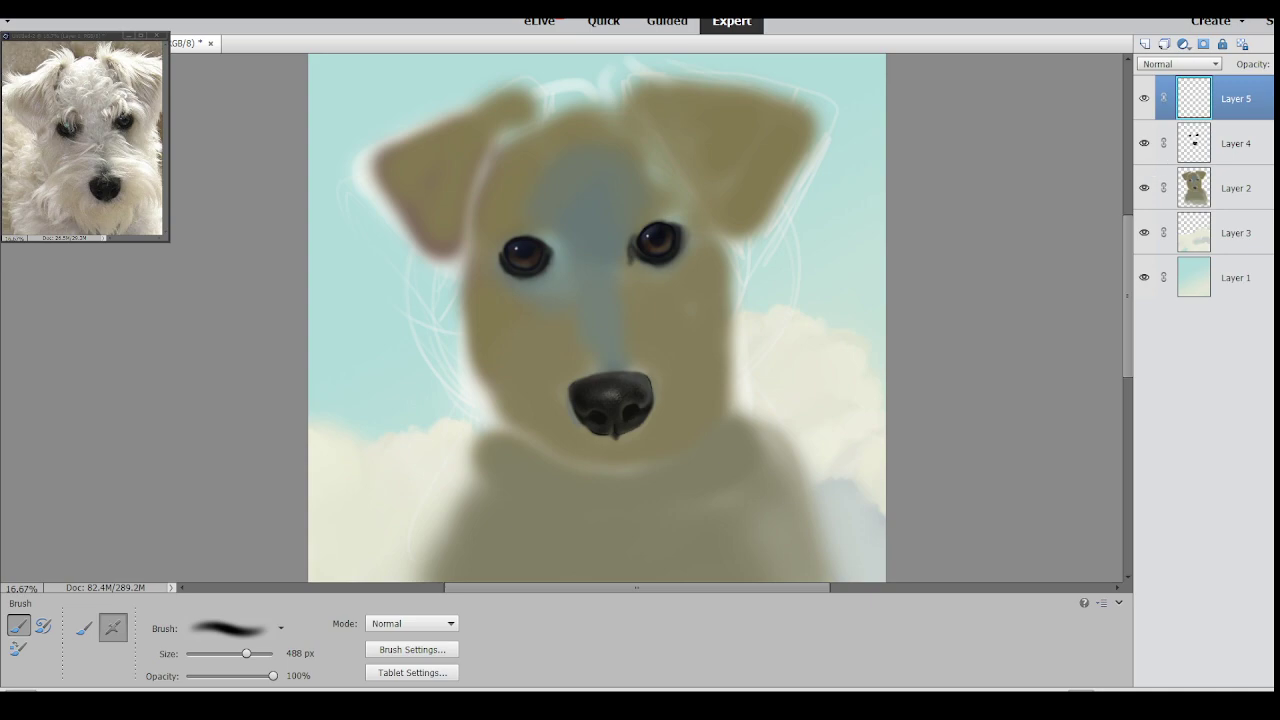
click(1267, 155)
double_click(1266, 153)
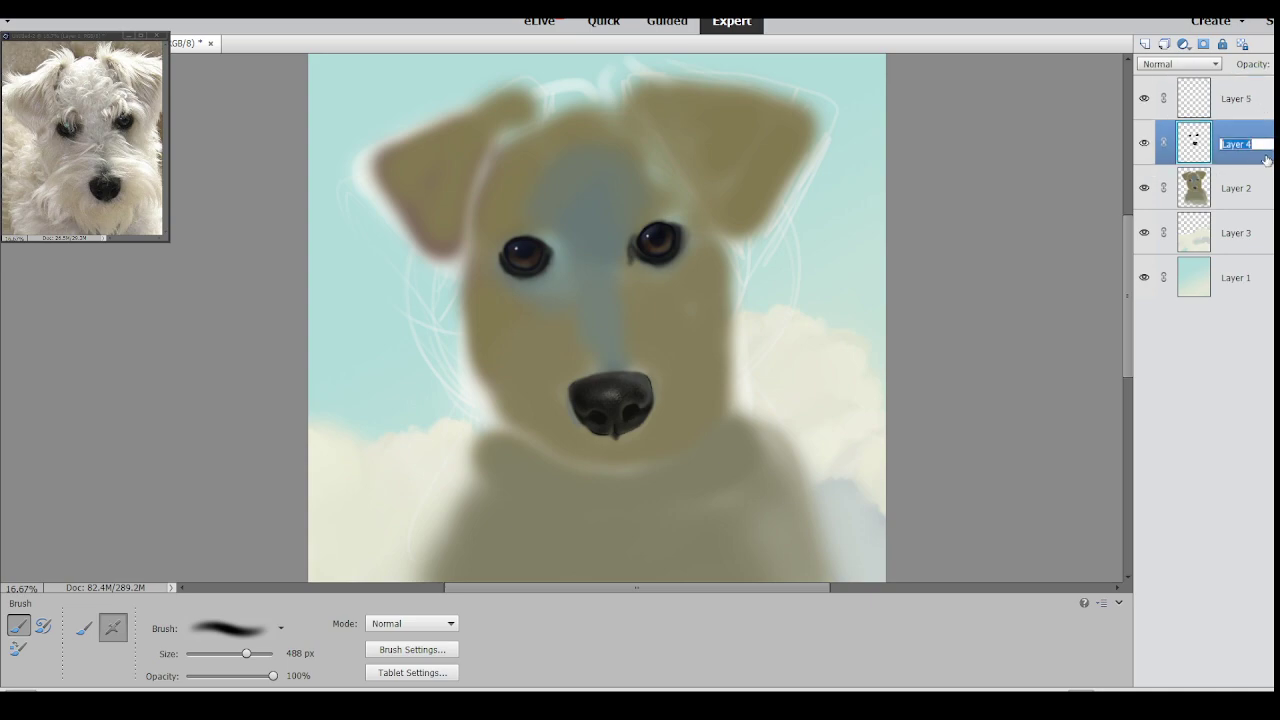
text(eyes nose)
key(Return)
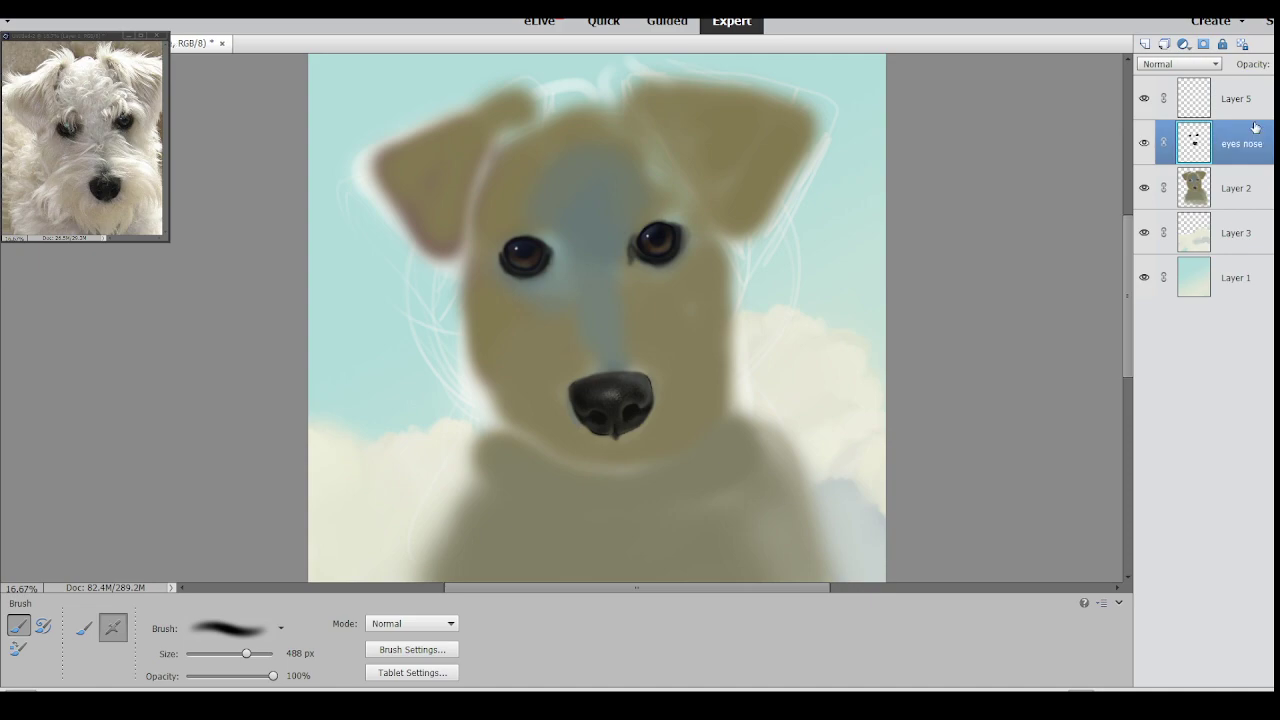
Rename Layer 2, which holds the dog's blurred body, as "blobby boy".
click(1250, 192)
double_click(1250, 199)
text(b)
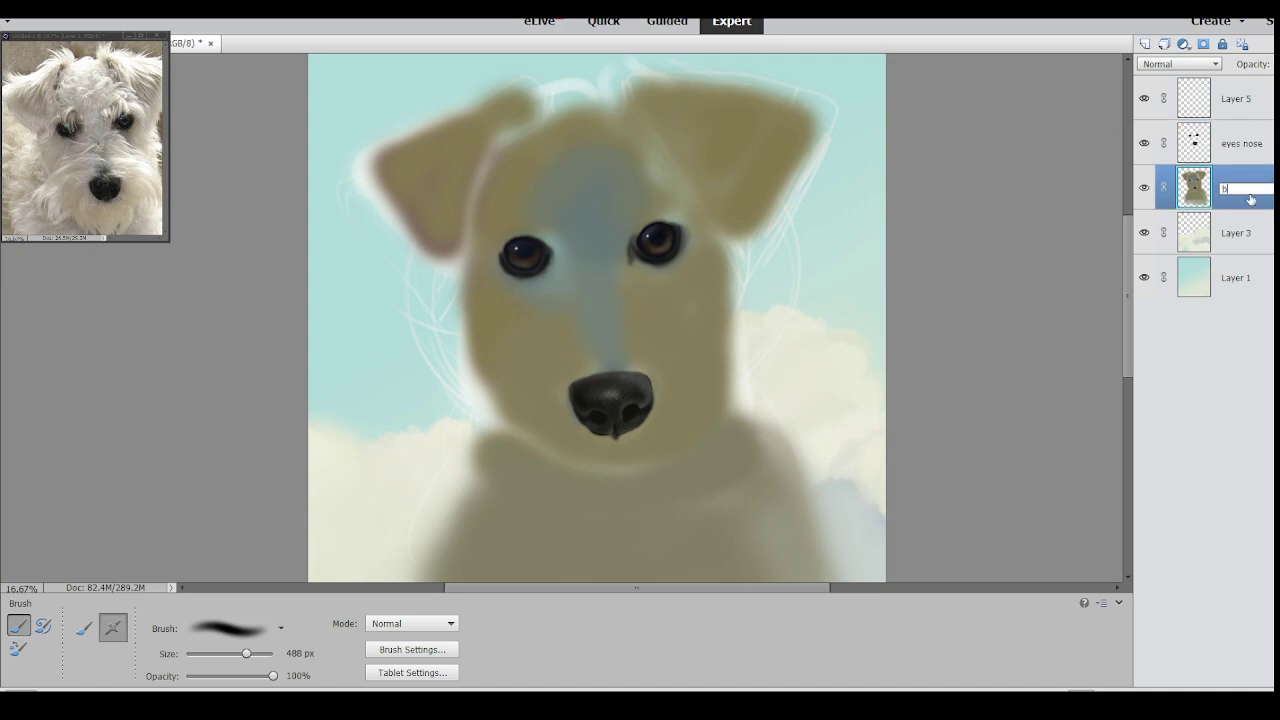
text(lobby boy)
key(Return)
Rename Layer 3 as "clouds" and the background gradient Layer 1 as "sky".
click(1250, 235)
double_click(1250, 233)
text(clouds)
key(Return)
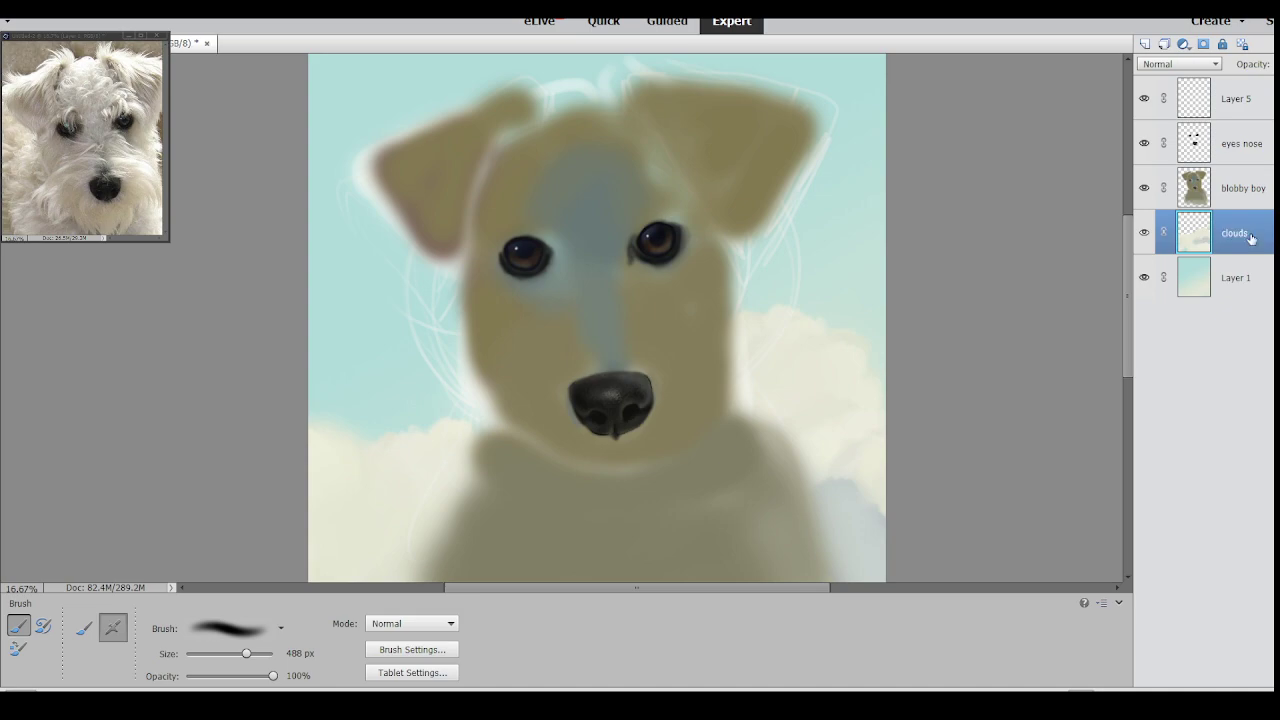
click(1234, 292)
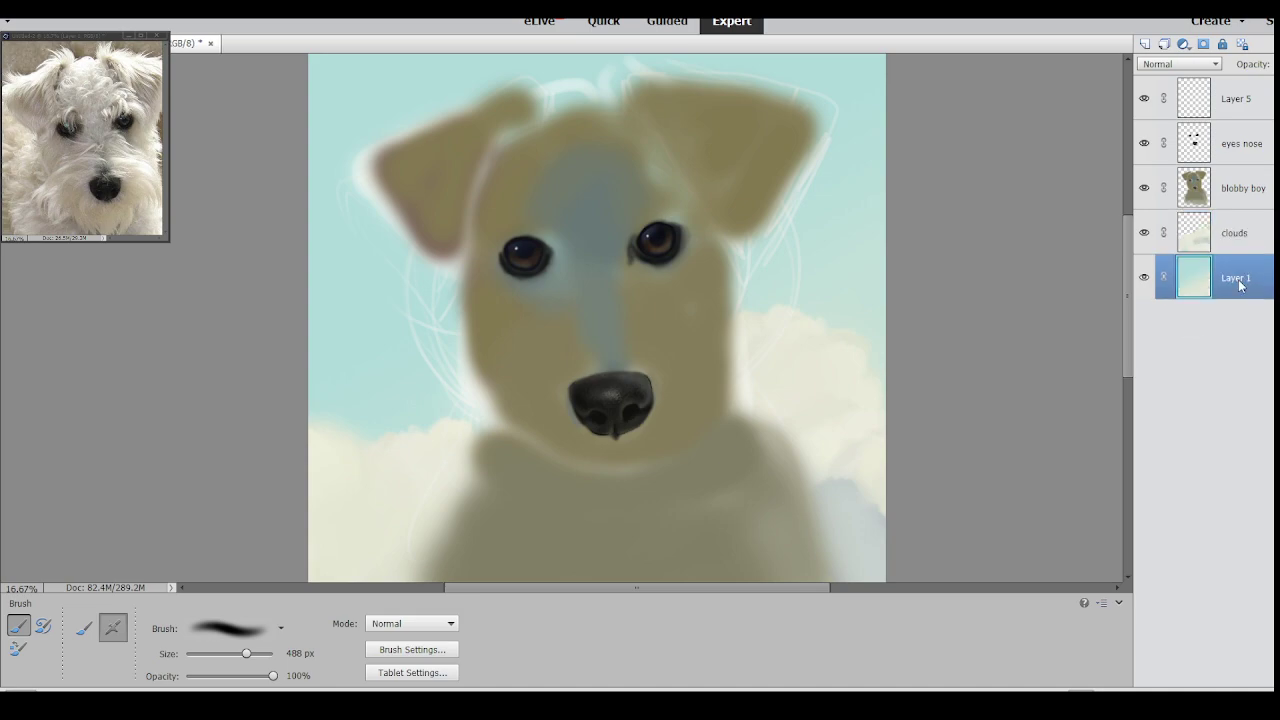
double_click(1240, 278)
text(sky)
key(Return)
Rename the empty Layer 5 at the top of the stack as "Fur" and frame the dog's face at 25% zoom.
click(1266, 105)
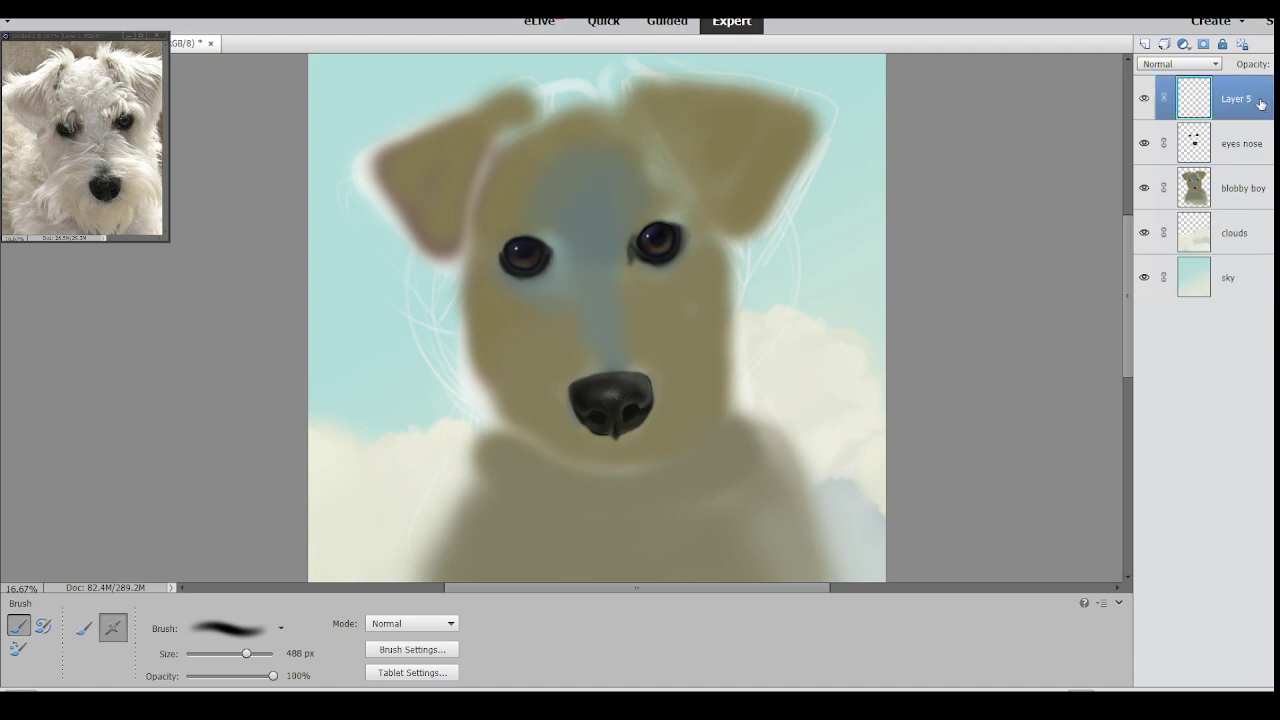
double_click(1262, 108)
text(Fur)
key(Return)
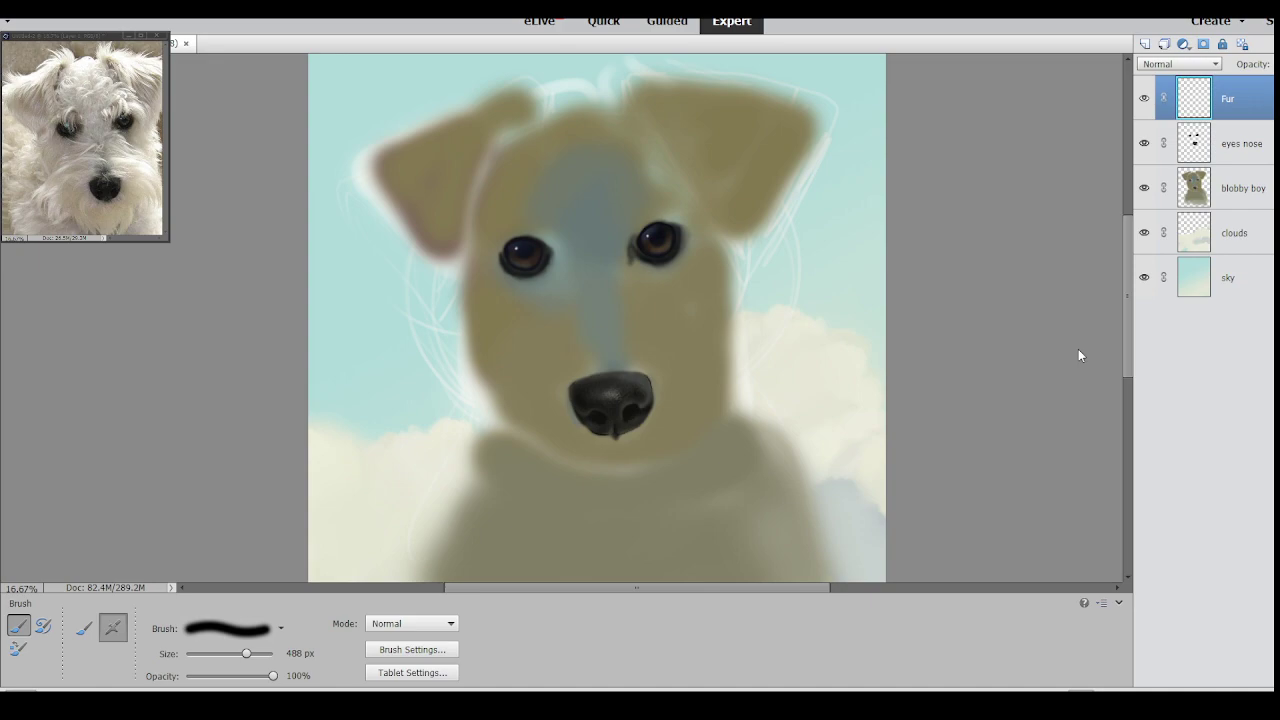
key(ctrl+plus)
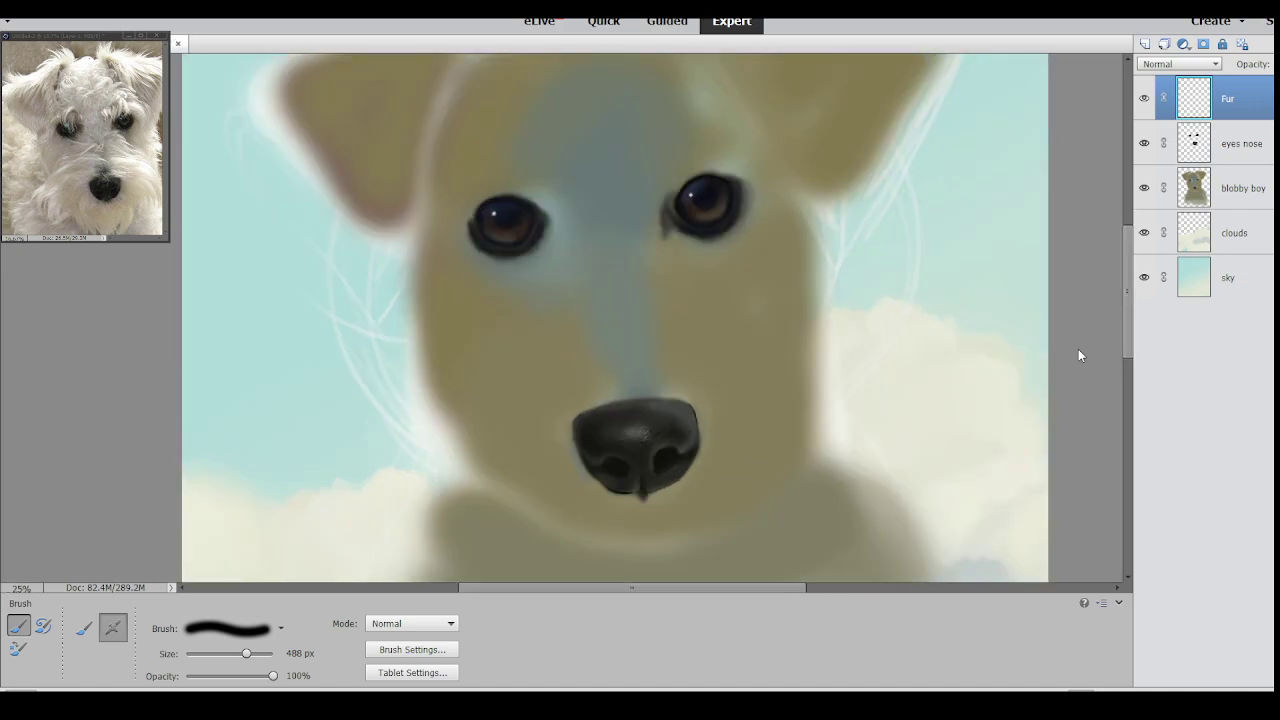
mouse_move(1129, 355)
mouse_down()
mouse_move(1127, 371)
mouse_move(1137, 349)
mouse_up()
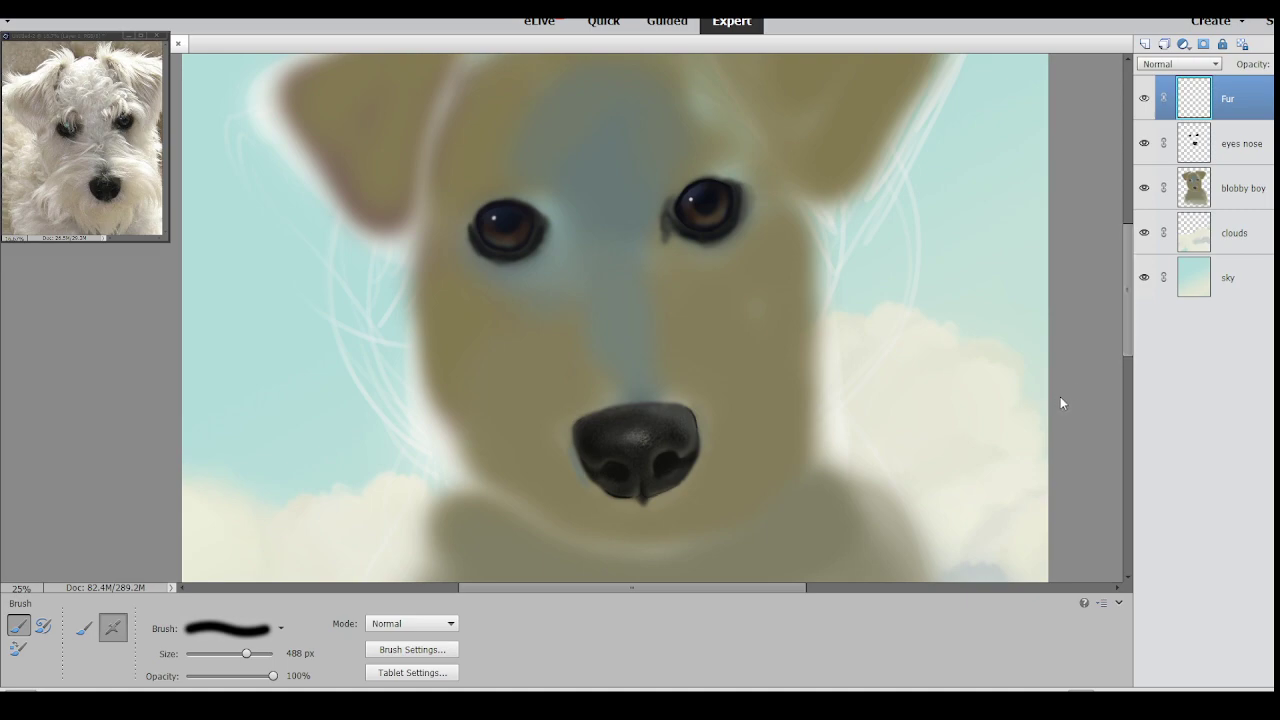
Set the brush to 97 px and sketch the muzzle's left contour on the Fur layer, curving from the nose bridge to the cheek.
drag(1128, 343, 1118, 368)
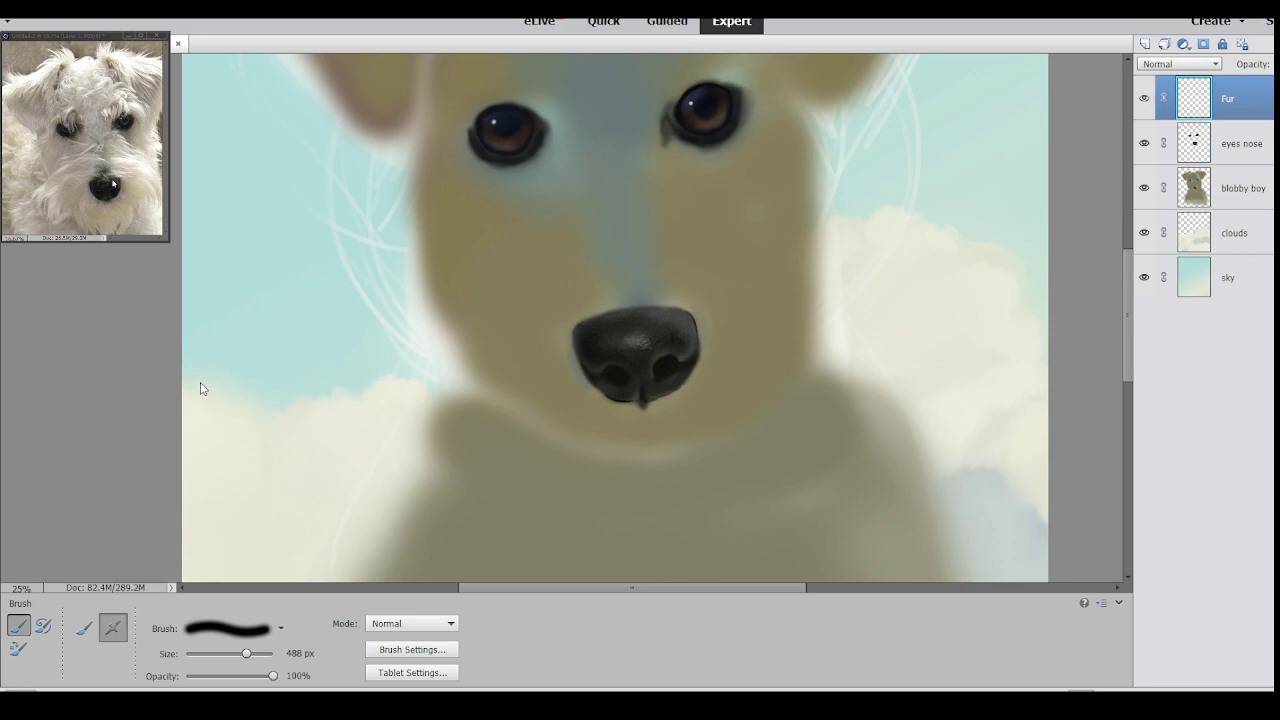
drag(292, 486, 311, 497)
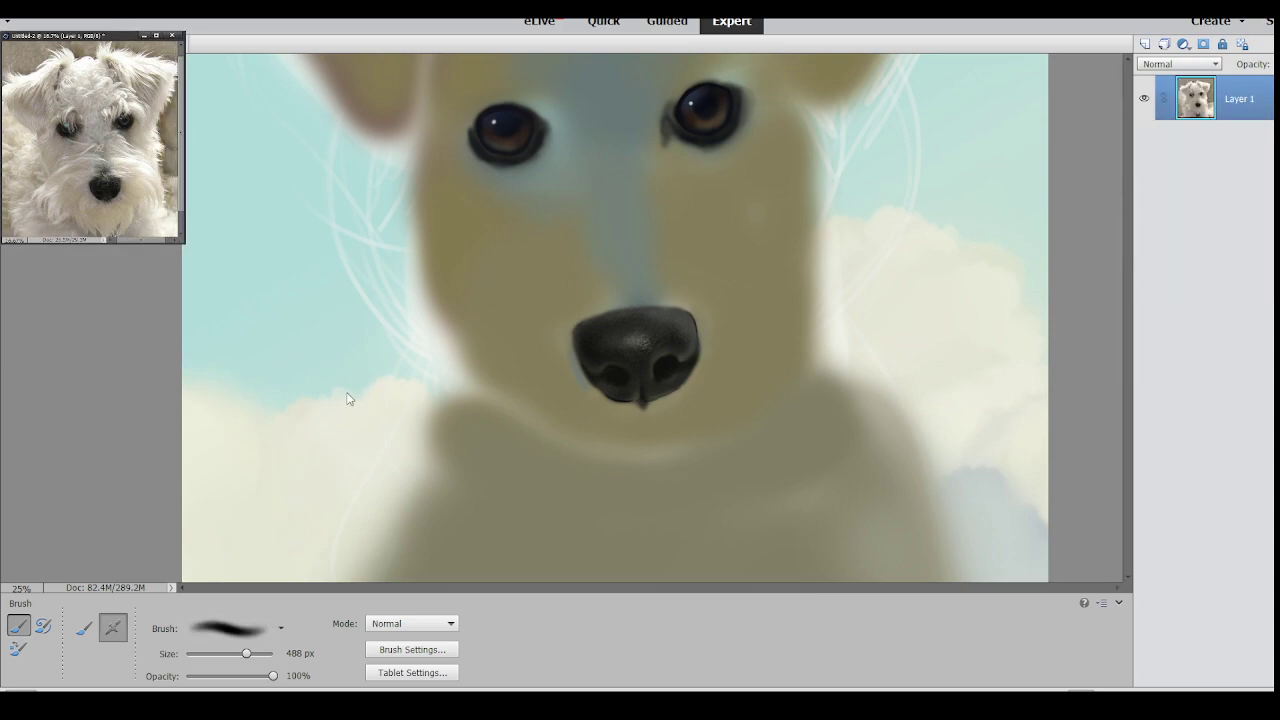
click(240, 656)
click(622, 263)
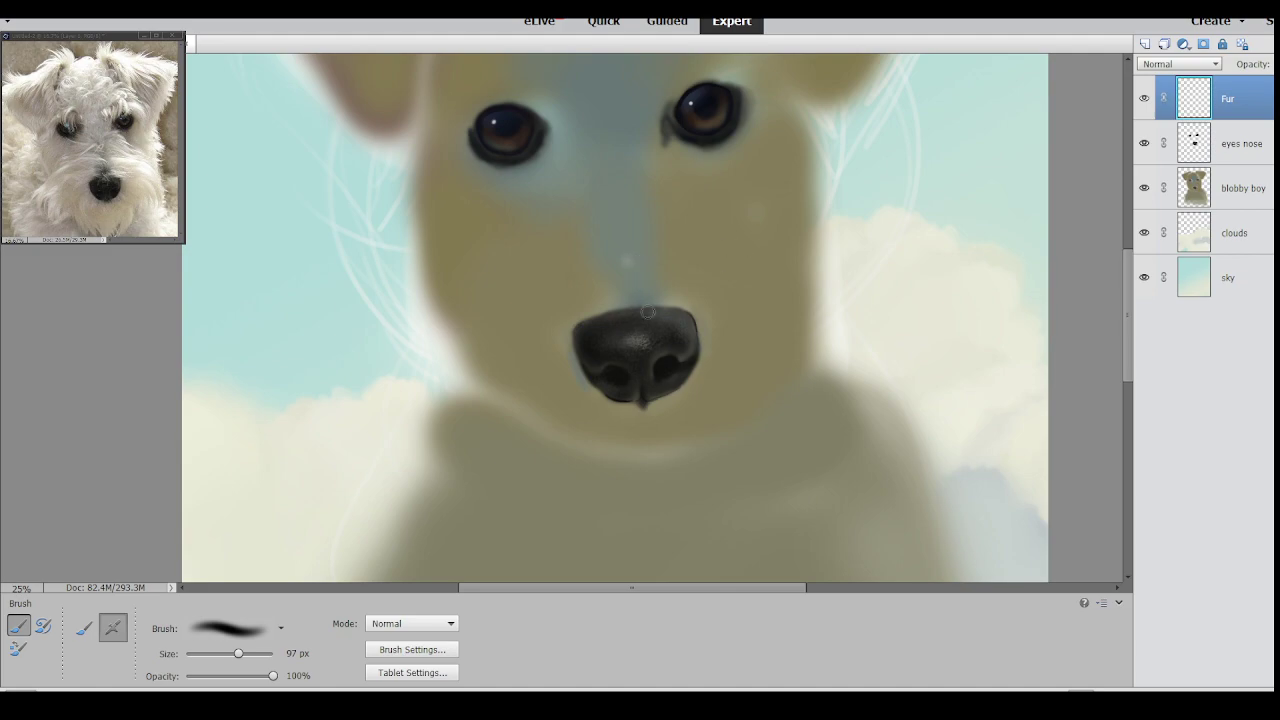
mouse_move(632, 259)
mouse_down()
mouse_move(554, 241)
mouse_move(614, 254)
mouse_move(519, 248)
mouse_move(566, 239)
mouse_move(509, 262)
mouse_move(385, 413)
mouse_up()
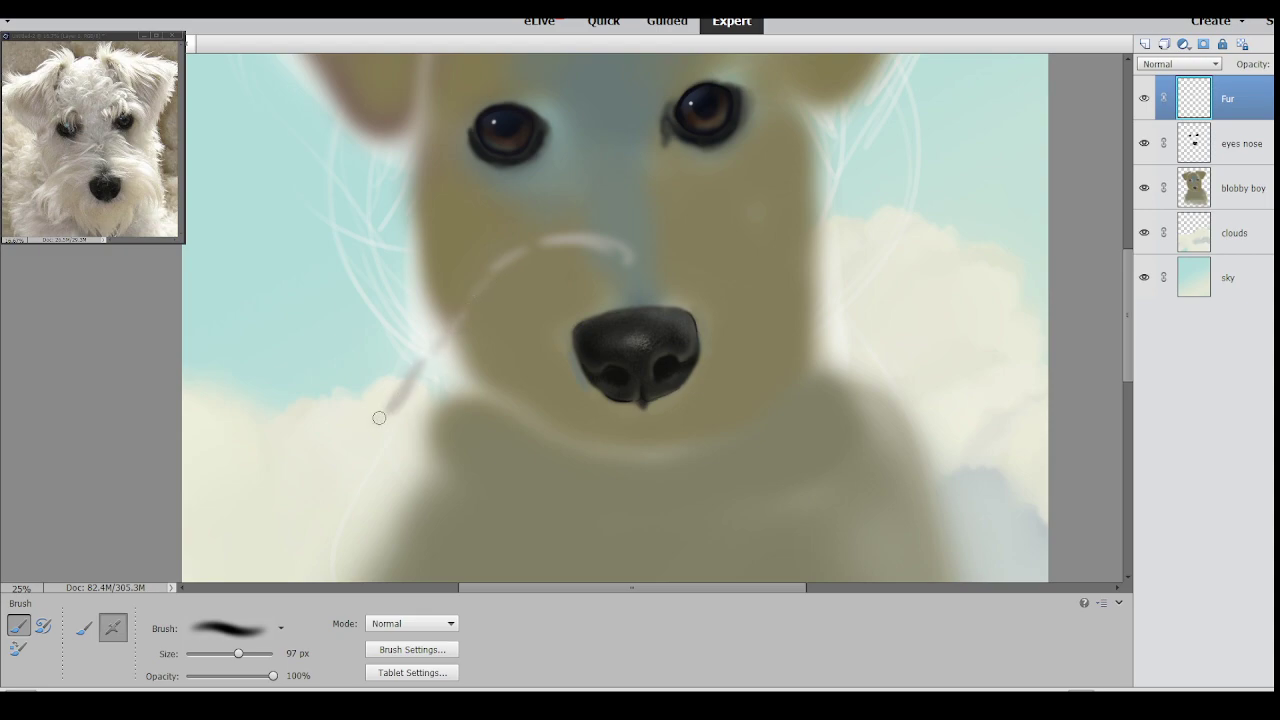
mouse_move(452, 338)
mouse_down()
mouse_move(409, 461)
mouse_move(431, 480)
mouse_move(412, 446)
mouse_move(443, 375)
mouse_move(433, 401)
mouse_move(459, 408)
mouse_move(455, 475)
mouse_up()
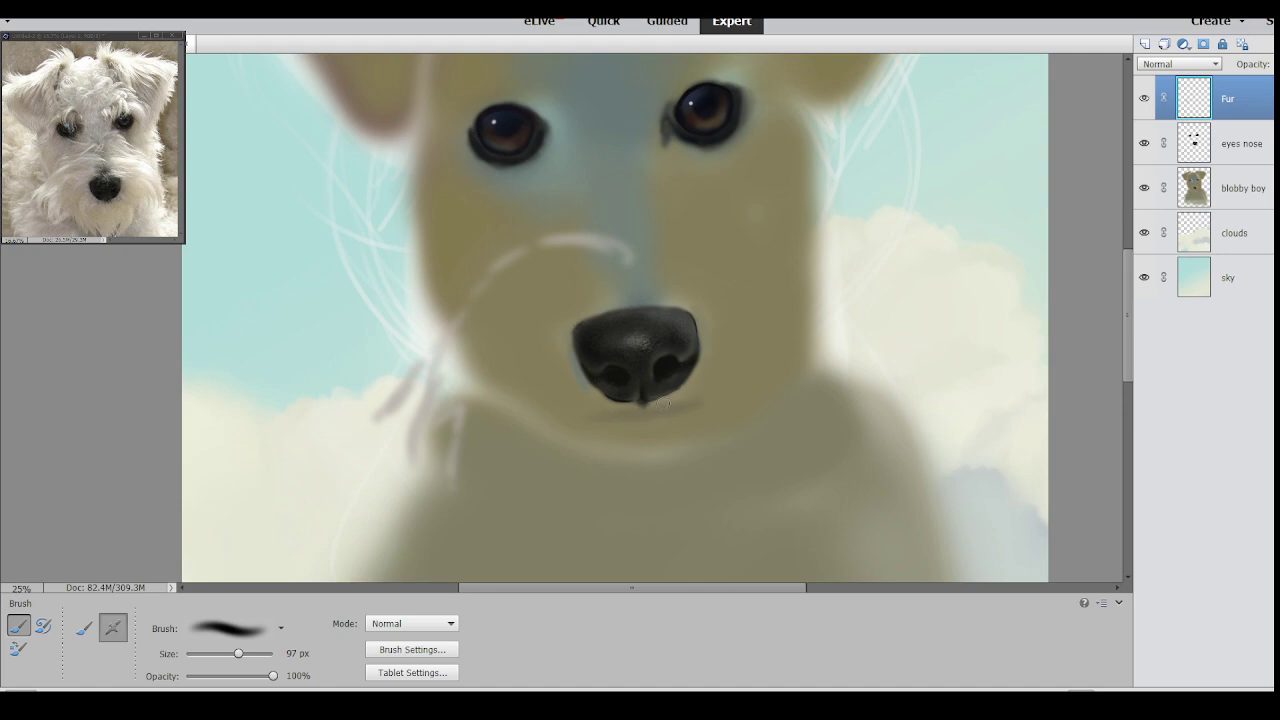
Paint a dark curved mouth line just beneath the nose, with both corners turned up.
drag(612, 413, 688, 410)
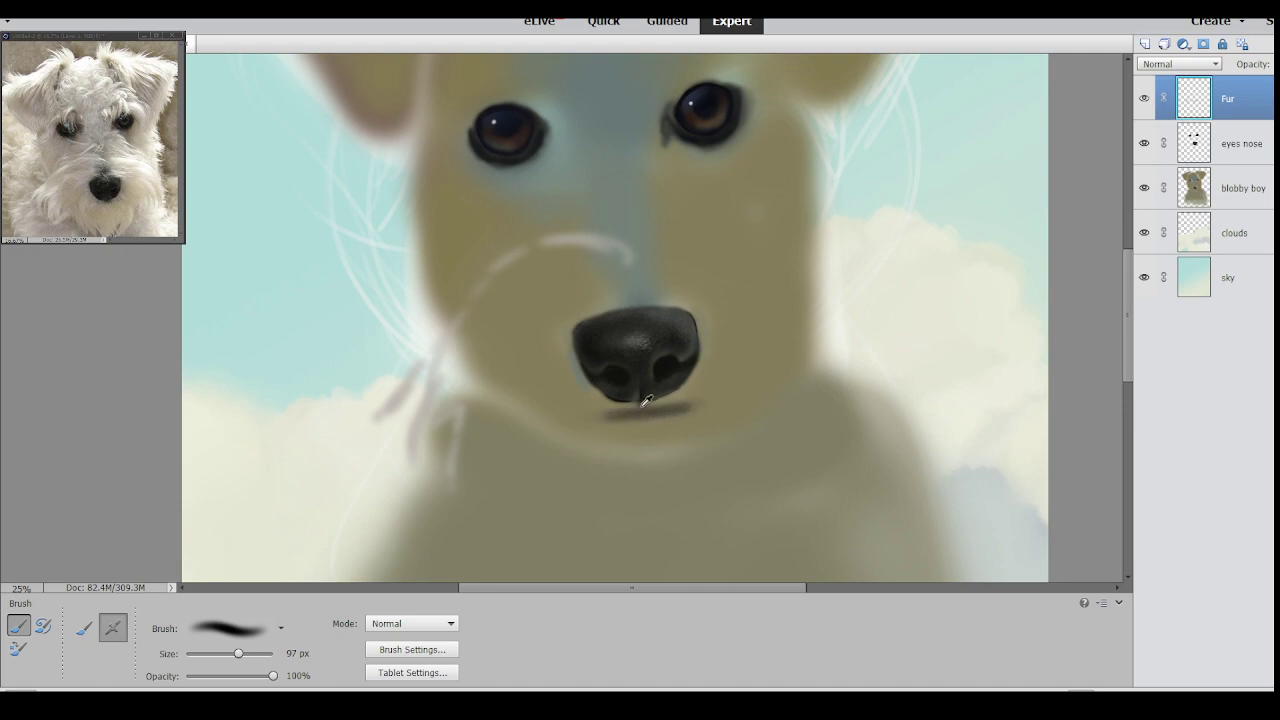
mouse_move(684, 407)
mouse_down()
mouse_move(706, 385)
mouse_move(700, 398)
mouse_up()
drag(608, 414, 559, 390)
drag(698, 402, 720, 372)
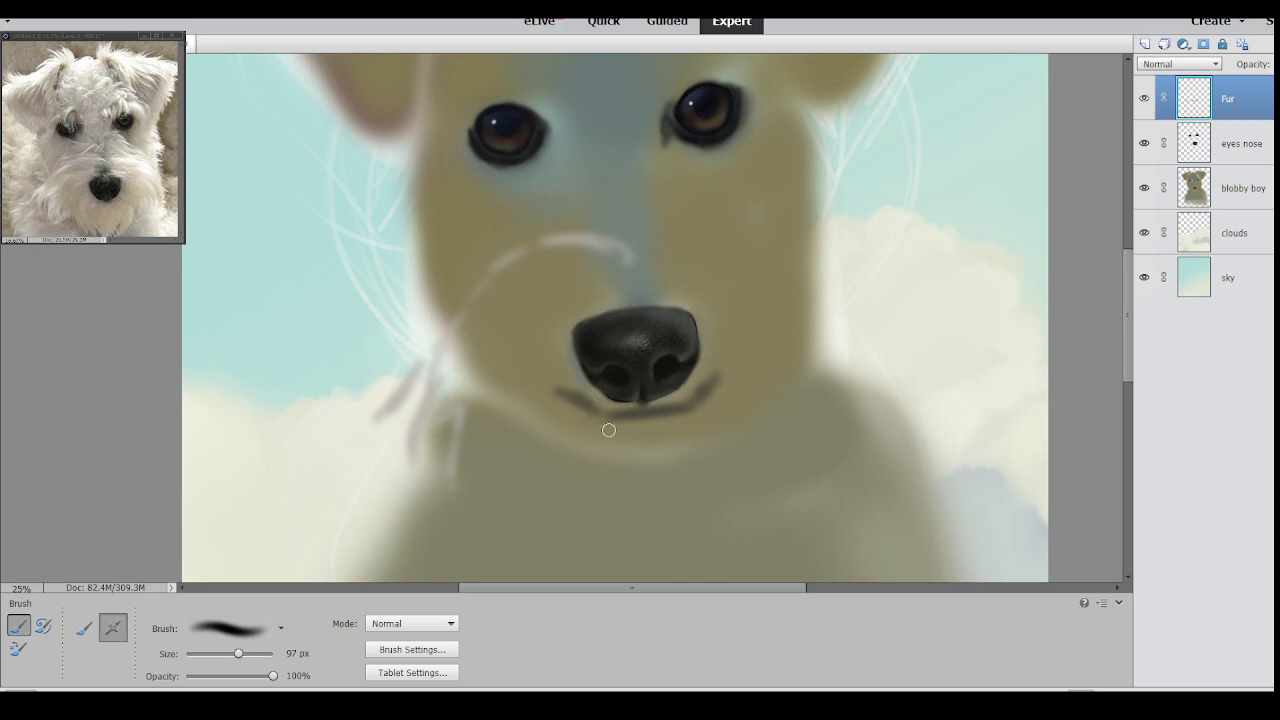
Sketch the jagged off-white outline of the beard from its point below the mouth up both sides of the chin.
mouse_move(652, 549)
mouse_down()
mouse_move(688, 512)
mouse_move(600, 506)
mouse_up()
mouse_move(663, 543)
mouse_down()
mouse_move(702, 500)
mouse_move(723, 505)
mouse_move(714, 524)
mouse_move(749, 485)
mouse_move(768, 420)
mouse_move(747, 507)
mouse_move(757, 434)
mouse_up()
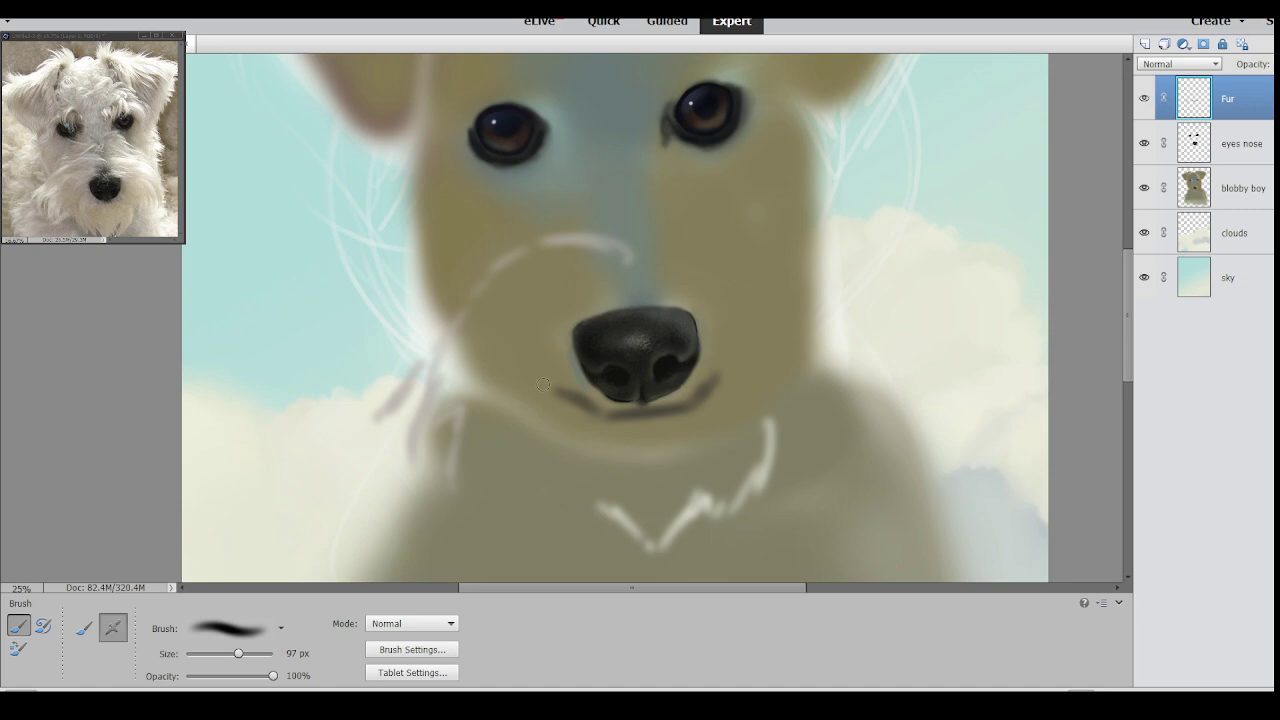
drag(514, 456, 587, 526)
mouse_move(517, 418)
mouse_down()
mouse_move(546, 487)
mouse_move(588, 487)
mouse_move(559, 495)
mouse_move(597, 517)
mouse_move(524, 404)
mouse_up()
drag(771, 422, 760, 401)
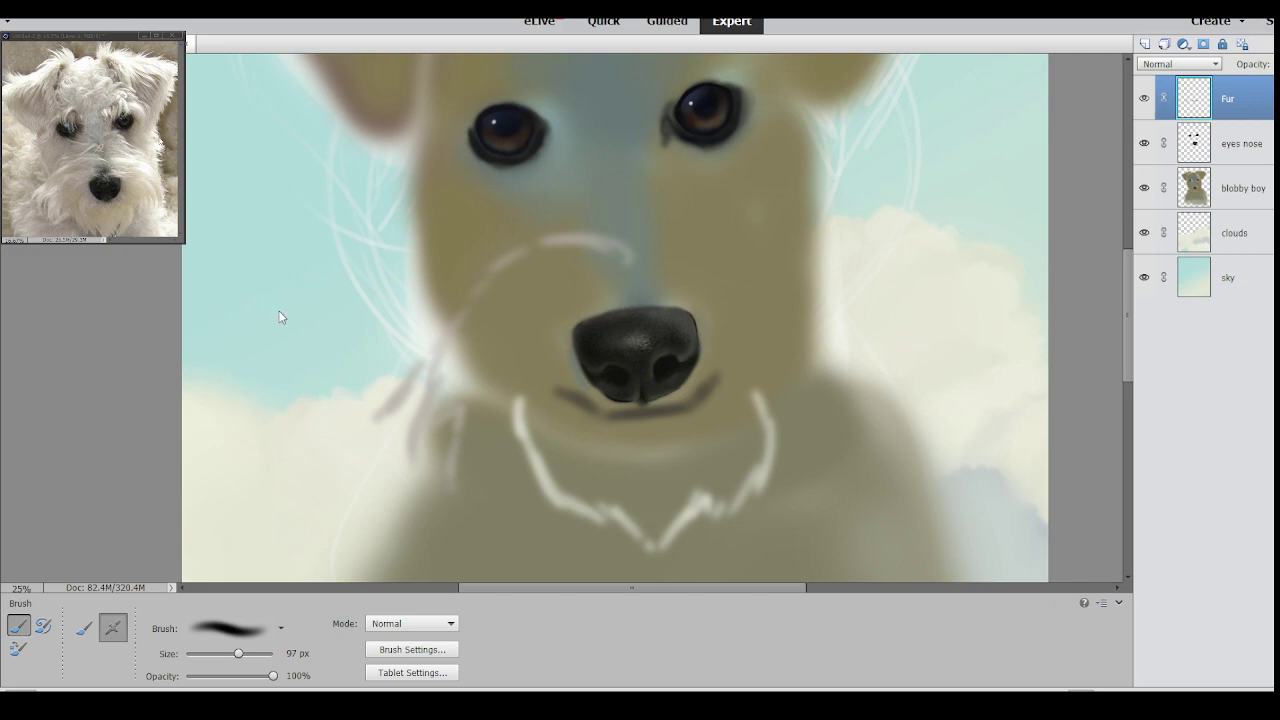
Sketch the muzzle's right contour in off-white and add short downward fur tufts along the right cheek.
mouse_move(654, 250)
mouse_down()
mouse_move(685, 244)
mouse_move(667, 244)
mouse_up()
mouse_move(667, 247)
mouse_down()
mouse_move(773, 251)
mouse_move(671, 249)
mouse_move(725, 245)
mouse_move(706, 246)
mouse_move(803, 274)
mouse_move(772, 252)
mouse_move(822, 283)
mouse_move(810, 288)
mouse_move(914, 340)
mouse_move(819, 270)
mouse_move(811, 279)
mouse_move(848, 337)
mouse_move(850, 324)
mouse_move(865, 411)
mouse_move(826, 308)
mouse_move(851, 363)
mouse_move(848, 334)
mouse_move(880, 455)
mouse_up()
mouse_move(862, 390)
mouse_down()
mouse_move(863, 441)
mouse_move(832, 434)
mouse_up()
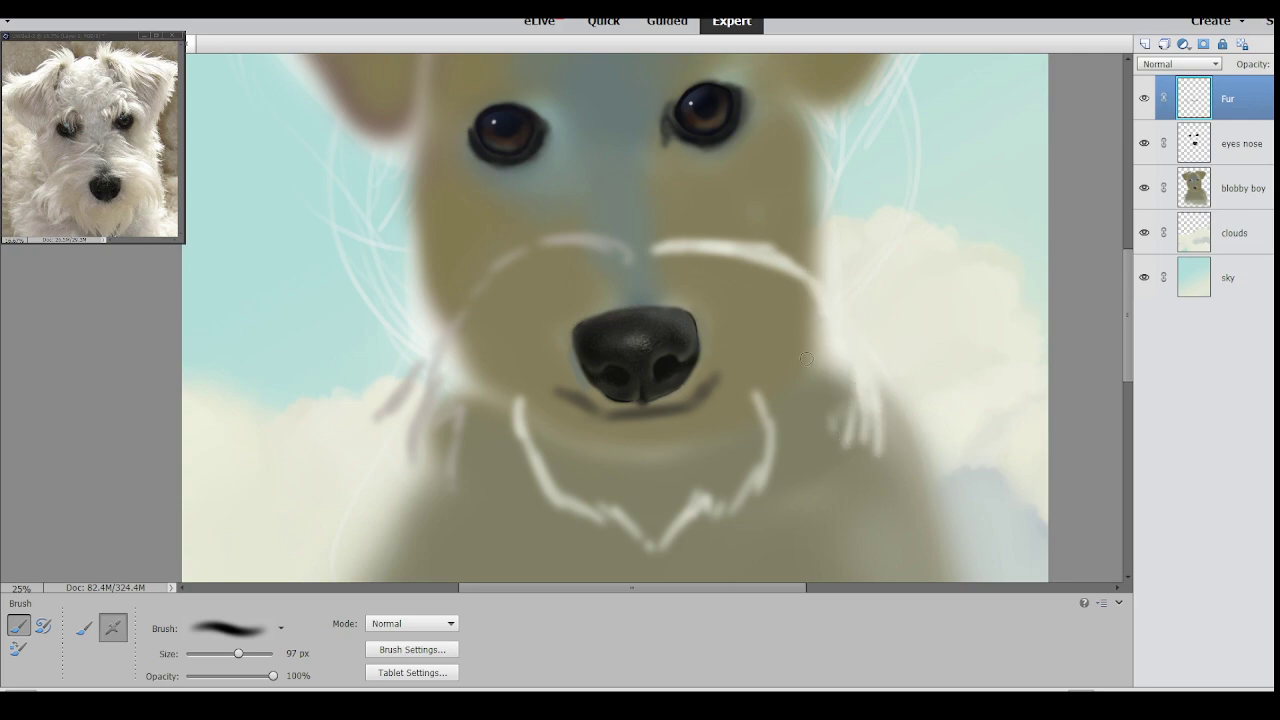
drag(820, 360, 810, 406)
drag(826, 400, 814, 444)
mouse_move(806, 372)
mouse_down()
mouse_move(792, 432)
mouse_move(778, 386)
mouse_up()
drag(792, 378, 766, 436)
drag(776, 418, 762, 452)
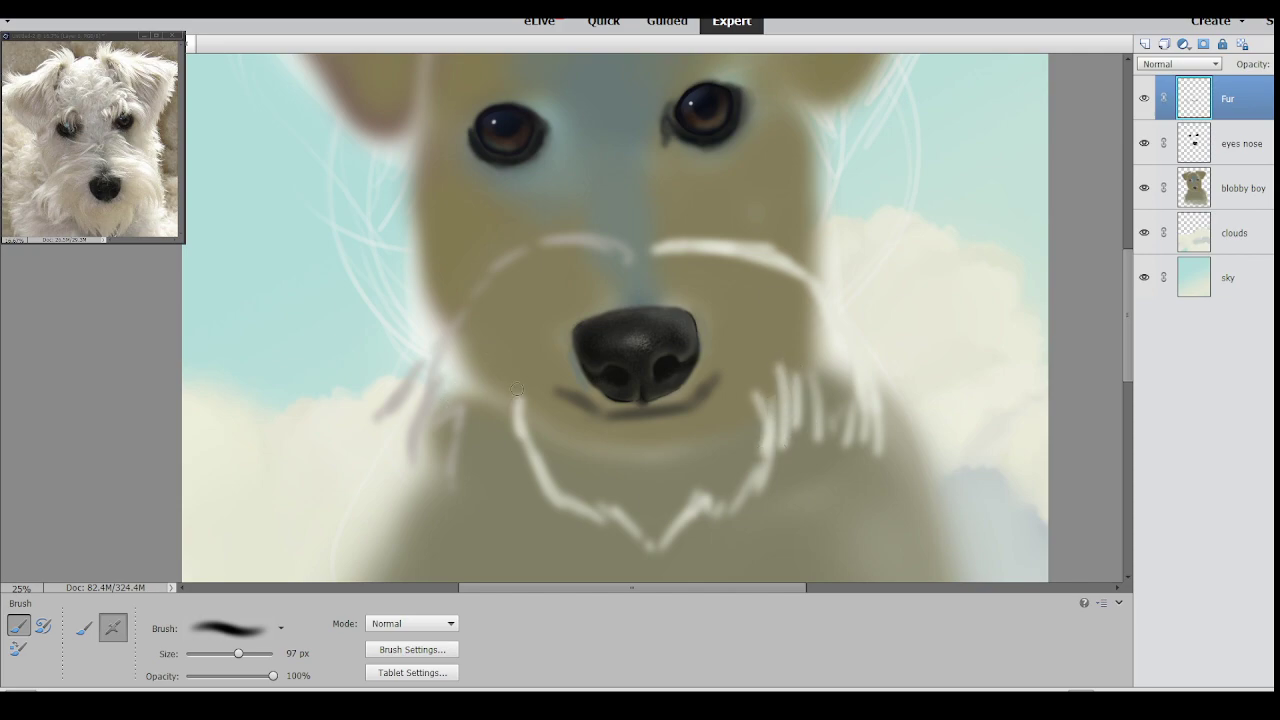
Add off-white fur tufts along the left cheek and go over the muzzle's left contour in the same colour.
mouse_move(522, 404)
mouse_down()
mouse_move(476, 475)
mouse_move(491, 420)
mouse_move(467, 487)
mouse_move(446, 428)
mouse_move(456, 405)
mouse_move(440, 468)
mouse_up()
drag(464, 398, 448, 458)
mouse_move(474, 394)
mouse_down()
mouse_move(454, 454)
mouse_move(418, 446)
mouse_up()
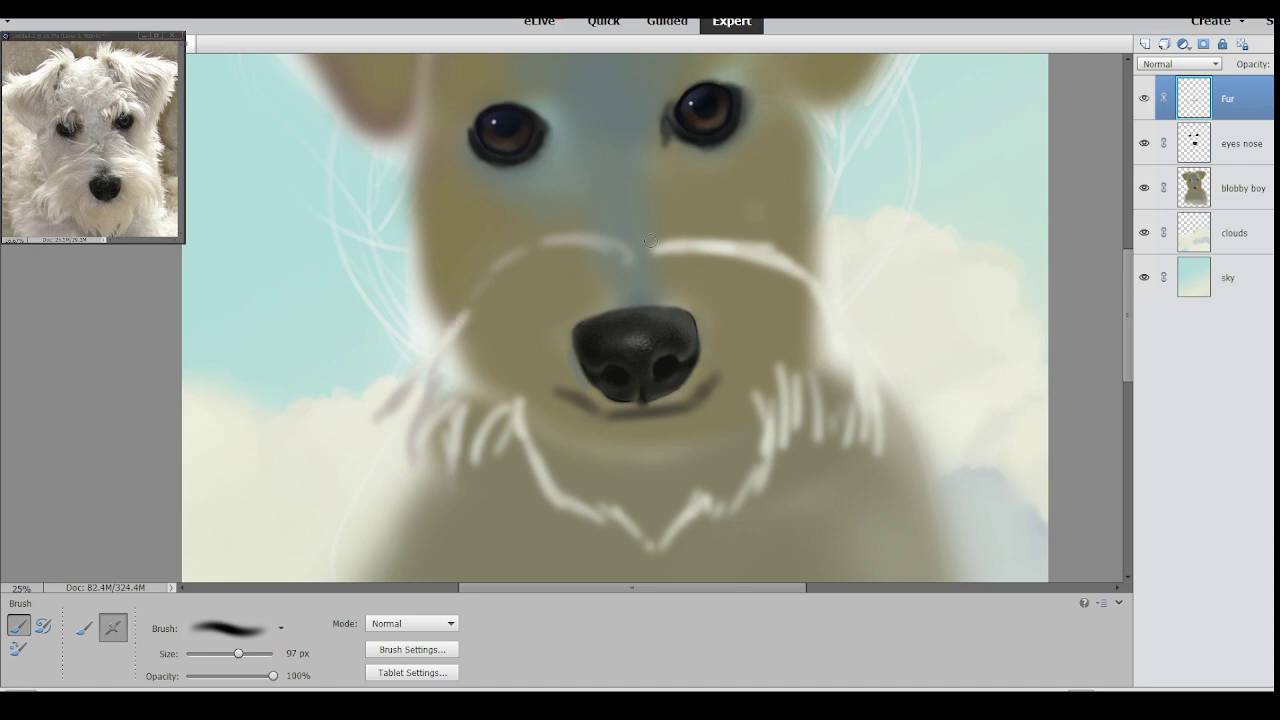
mouse_move(607, 245)
mouse_down()
mouse_move(508, 250)
mouse_move(450, 328)
mouse_up()
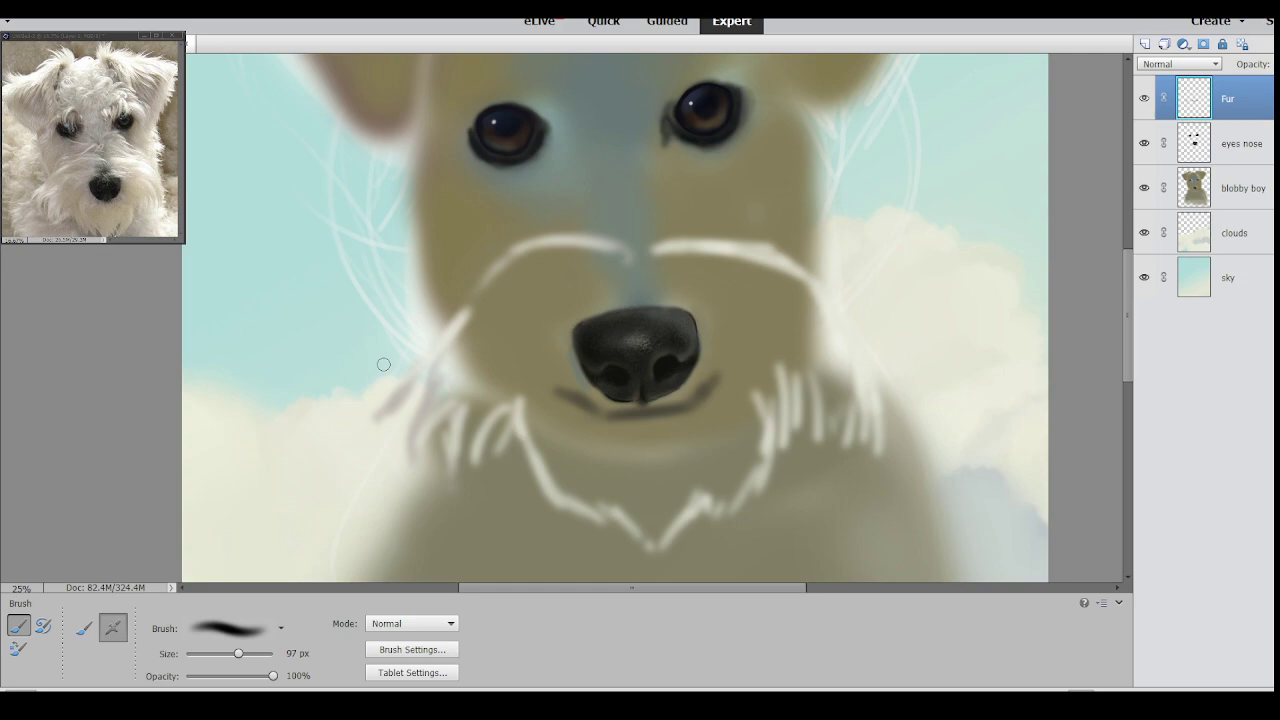
Sketch off-white fur direction strokes beneath both eyes, above the muzzle and along the left side of the face.
mouse_move(607, 180)
mouse_down()
mouse_move(562, 215)
mouse_move(550, 244)
mouse_up()
mouse_move(650, 165)
mouse_down()
mouse_move(711, 168)
mouse_move(643, 185)
mouse_move(746, 200)
mouse_up()
drag(685, 165, 782, 240)
drag(706, 226, 760, 246)
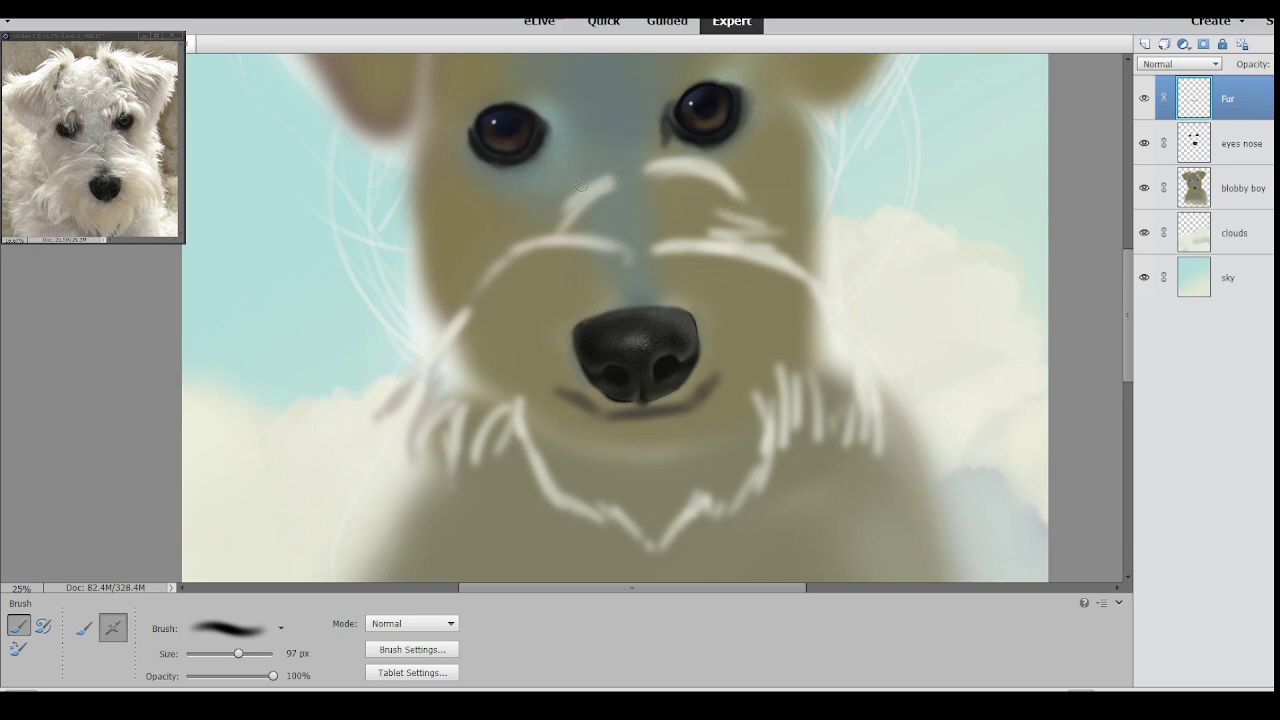
mouse_move(580, 195)
mouse_down()
mouse_move(496, 187)
mouse_move(504, 196)
mouse_move(456, 292)
mouse_up()
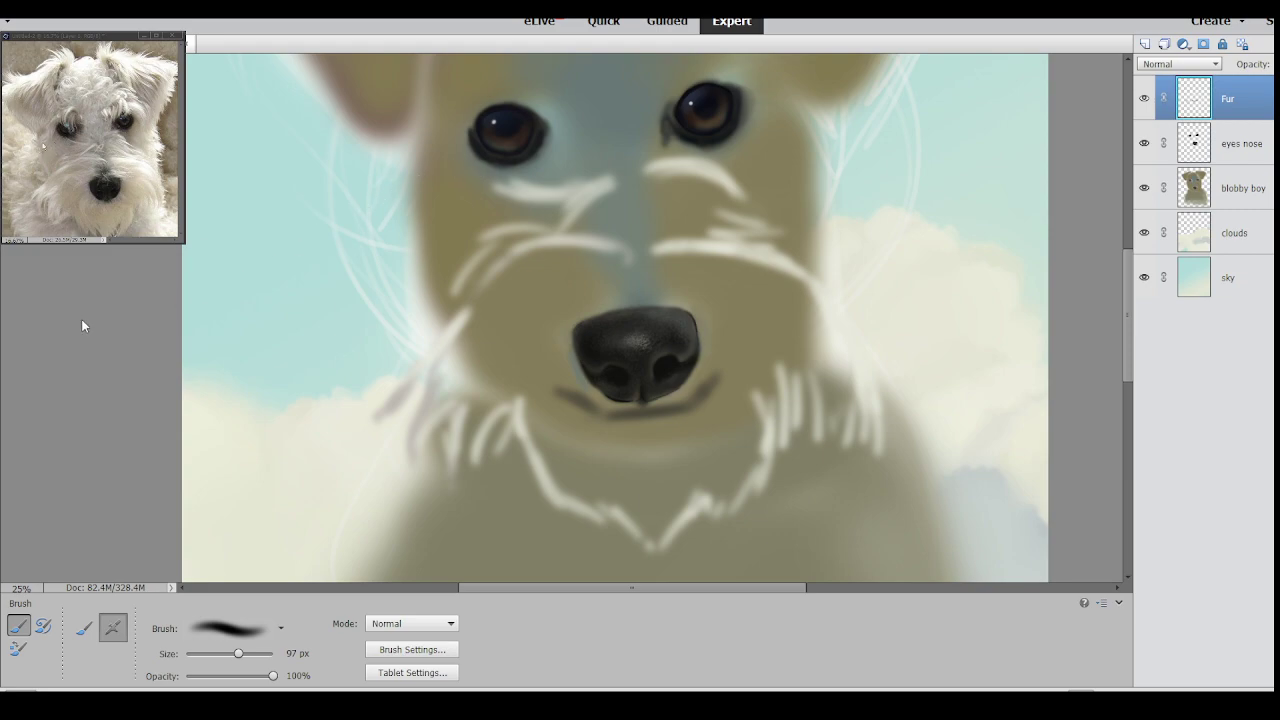
mouse_move(410, 149)
mouse_down()
mouse_move(439, 286)
mouse_move(423, 232)
mouse_move(446, 296)
mouse_up()
mouse_move(432, 206)
mouse_down()
mouse_move(392, 203)
mouse_move(428, 201)
mouse_up()
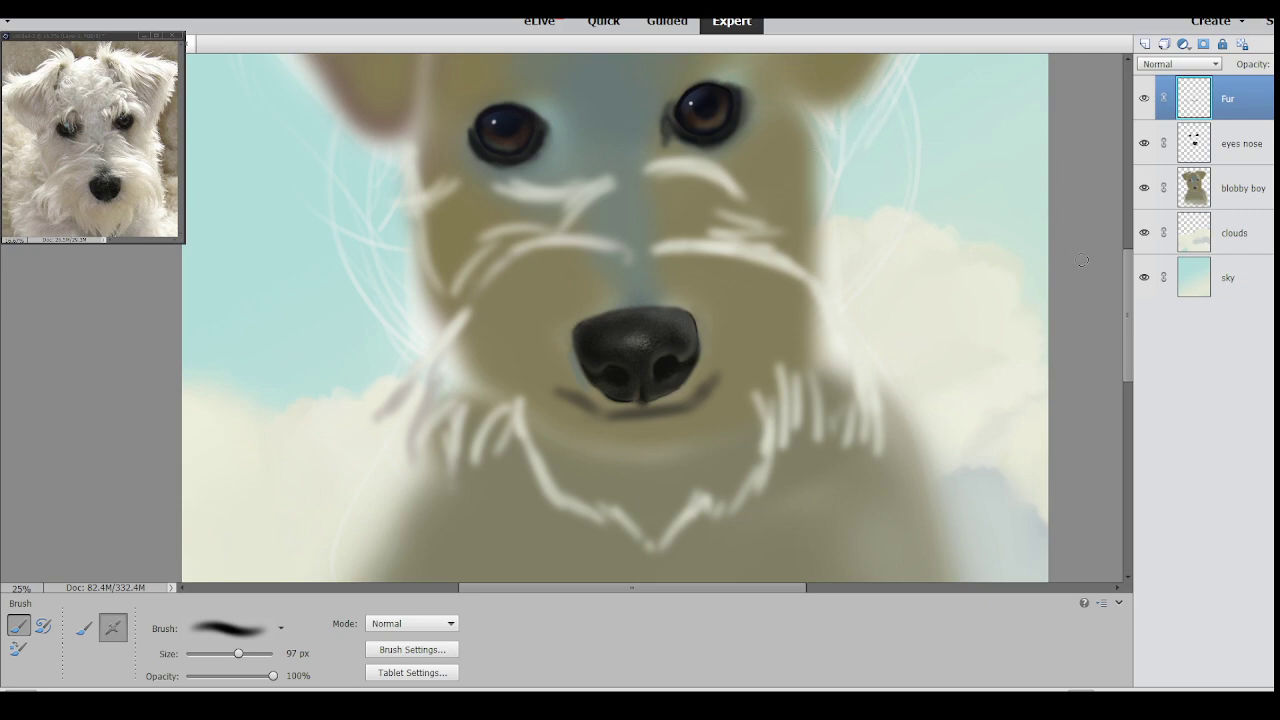
Sketch off-white eyebrow fur arching over both eyes, with short tufts at their inner corners.
mouse_move(1127, 268)
mouse_down()
mouse_move(1126, 206)
mouse_move(1105, 258)
mouse_up()
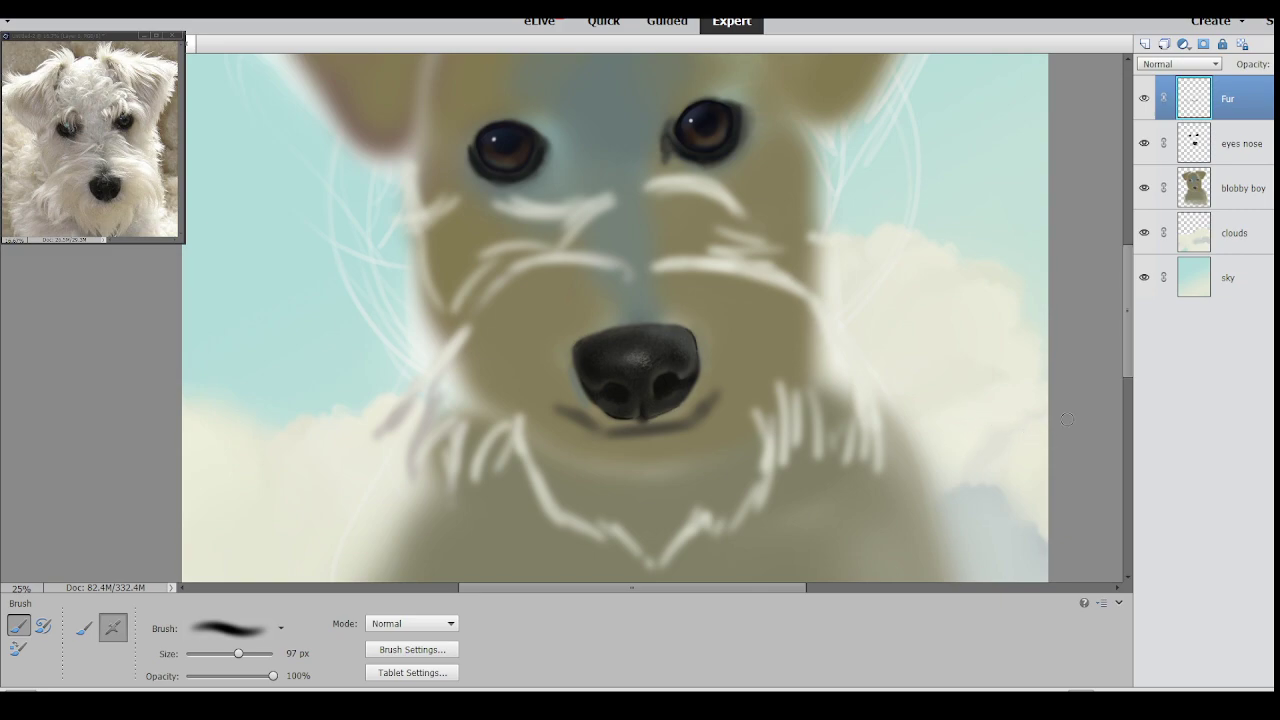
drag(1135, 293, 1116, 234)
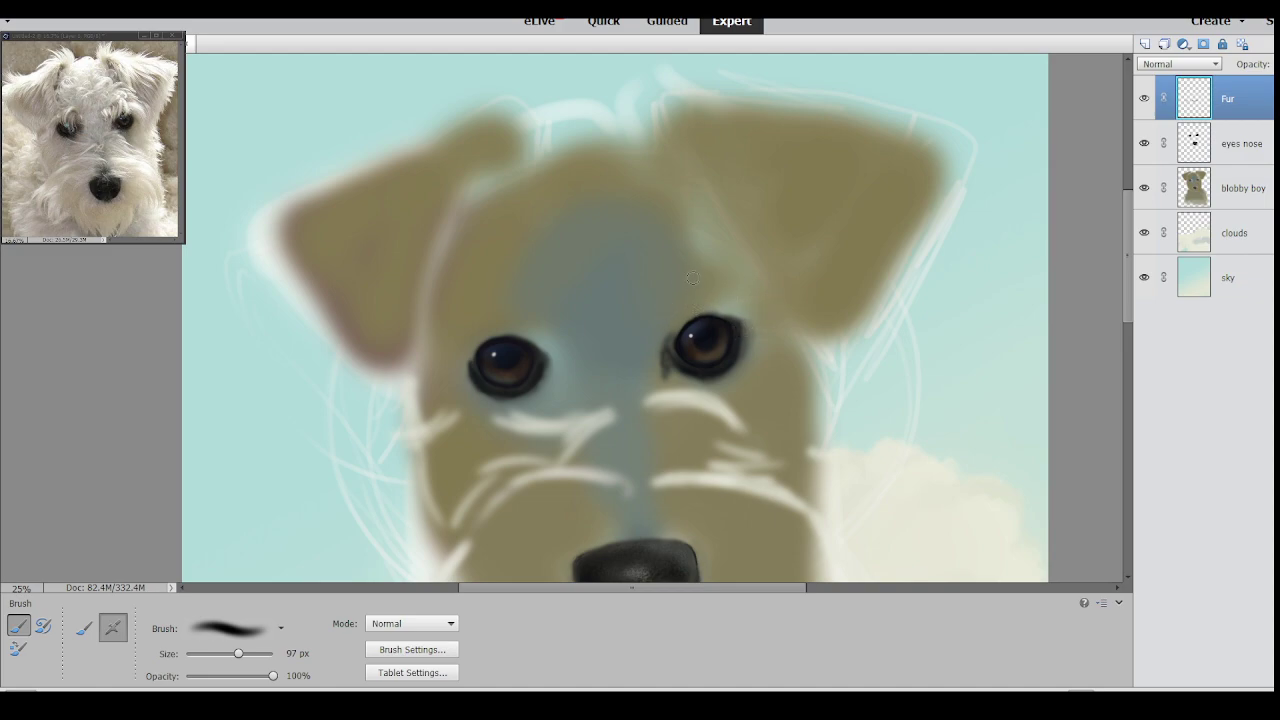
mouse_move(676, 262)
mouse_down()
mouse_move(700, 263)
mouse_move(659, 279)
mouse_up()
mouse_move(636, 325)
mouse_down()
mouse_move(636, 305)
mouse_move(643, 320)
mouse_up()
mouse_move(717, 301)
mouse_down()
mouse_move(784, 354)
mouse_move(791, 306)
mouse_move(792, 320)
mouse_move(753, 267)
mouse_move(673, 268)
mouse_up()
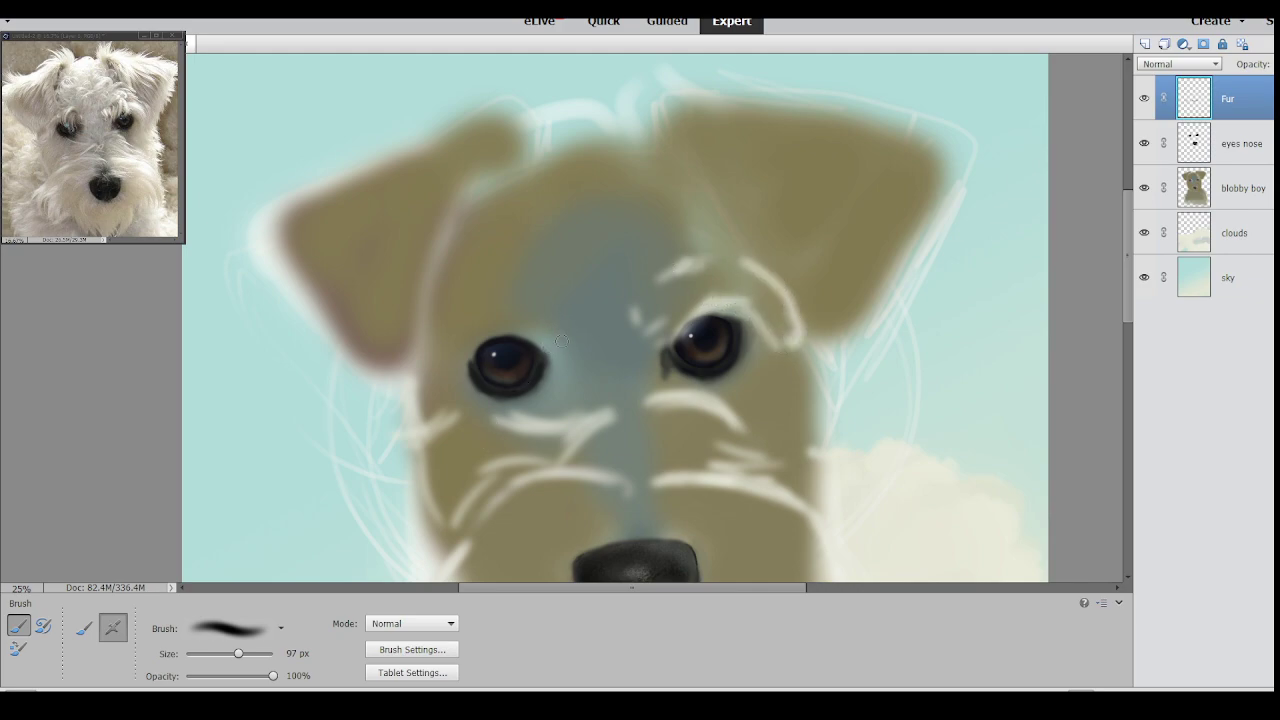
mouse_move(550, 342)
mouse_down()
mouse_move(524, 285)
mouse_move(470, 315)
mouse_move(504, 286)
mouse_move(487, 289)
mouse_move(438, 355)
mouse_move(484, 319)
mouse_move(470, 308)
mouse_move(422, 354)
mouse_move(432, 341)
mouse_move(425, 390)
mouse_move(466, 334)
mouse_move(459, 369)
mouse_move(496, 326)
mouse_move(490, 304)
mouse_move(486, 341)
mouse_move(526, 337)
mouse_move(477, 309)
mouse_move(524, 340)
mouse_move(516, 293)
mouse_move(532, 336)
mouse_up()
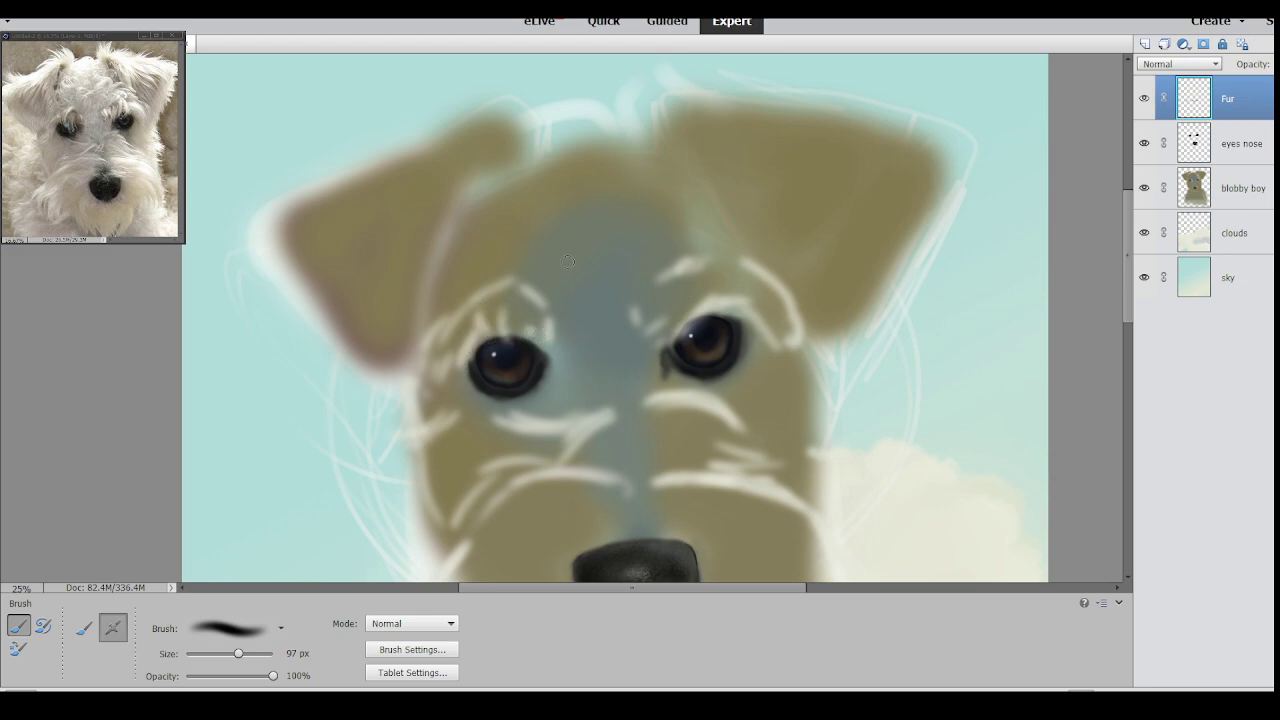
Sketch the left ear's inner fold and upper edge in off-white, and extend the fur strokes beside the left eyebrow.
mouse_move(398, 348)
mouse_down()
mouse_move(477, 288)
mouse_move(467, 232)
mouse_up()
mouse_move(472, 282)
mouse_down()
mouse_move(470, 170)
mouse_move(464, 193)
mouse_move(482, 167)
mouse_move(475, 192)
mouse_move(520, 158)
mouse_move(467, 177)
mouse_move(487, 163)
mouse_move(521, 161)
mouse_move(503, 172)
mouse_move(540, 143)
mouse_move(548, 160)
mouse_move(543, 121)
mouse_move(544, 148)
mouse_move(505, 96)
mouse_move(536, 133)
mouse_move(474, 100)
mouse_move(503, 131)
mouse_move(480, 113)
mouse_move(496, 118)
mouse_move(401, 171)
mouse_up()
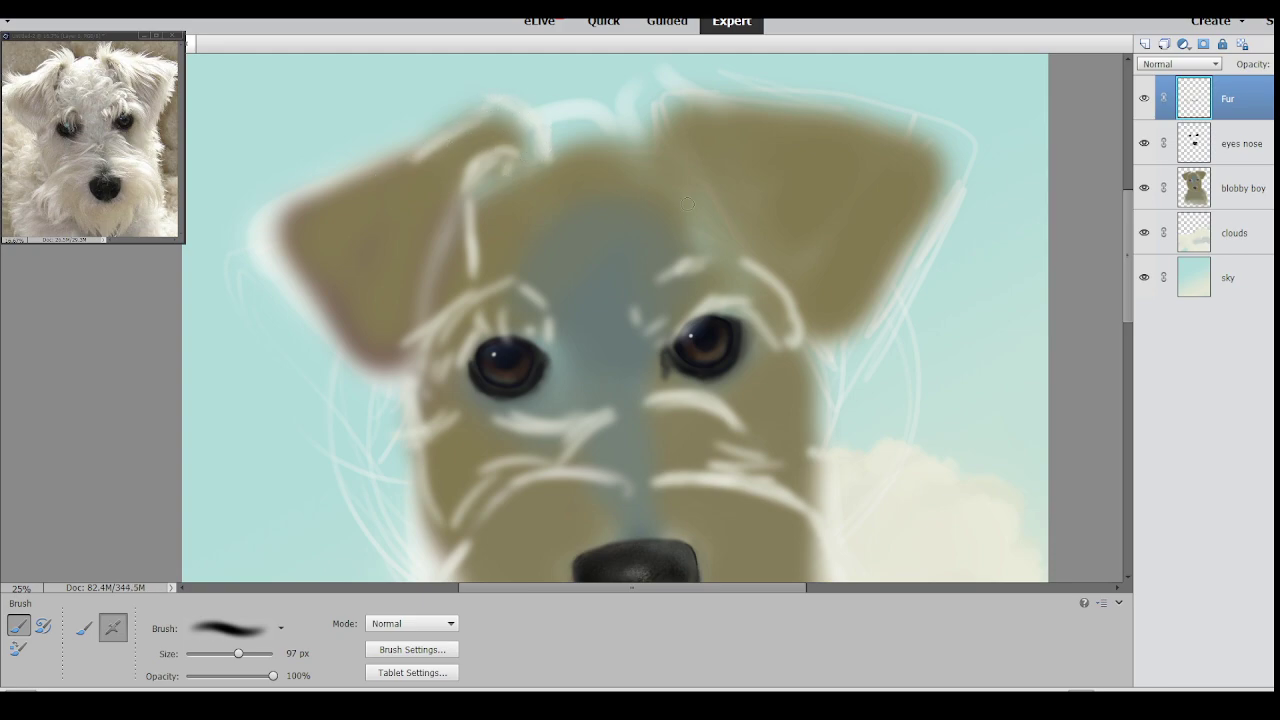
drag(475, 280, 469, 300)
drag(422, 348, 462, 306)
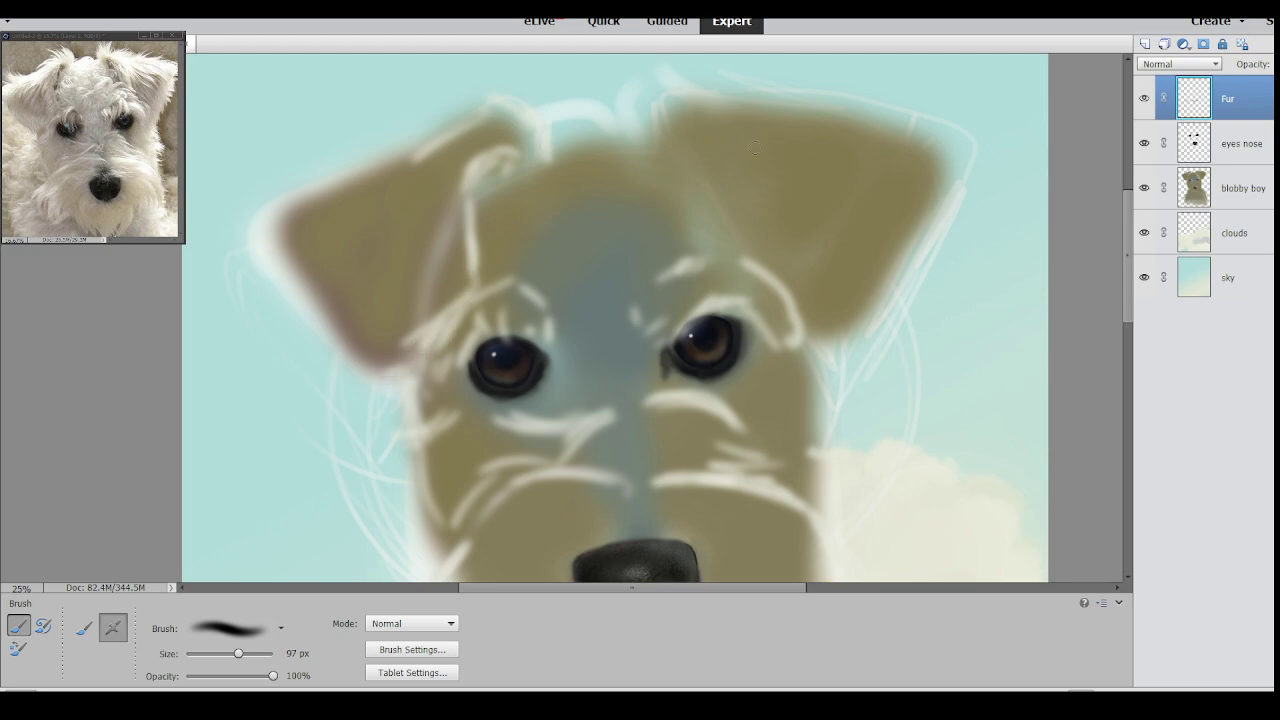
Outline the right ear in off-white, add tufts across the crown, and extend the left ear's upper edge to its tip.
mouse_move(694, 153)
mouse_down()
mouse_move(721, 224)
mouse_move(711, 190)
mouse_move(733, 235)
mouse_move(749, 221)
mouse_move(725, 228)
mouse_move(733, 244)
mouse_move(730, 212)
mouse_up()
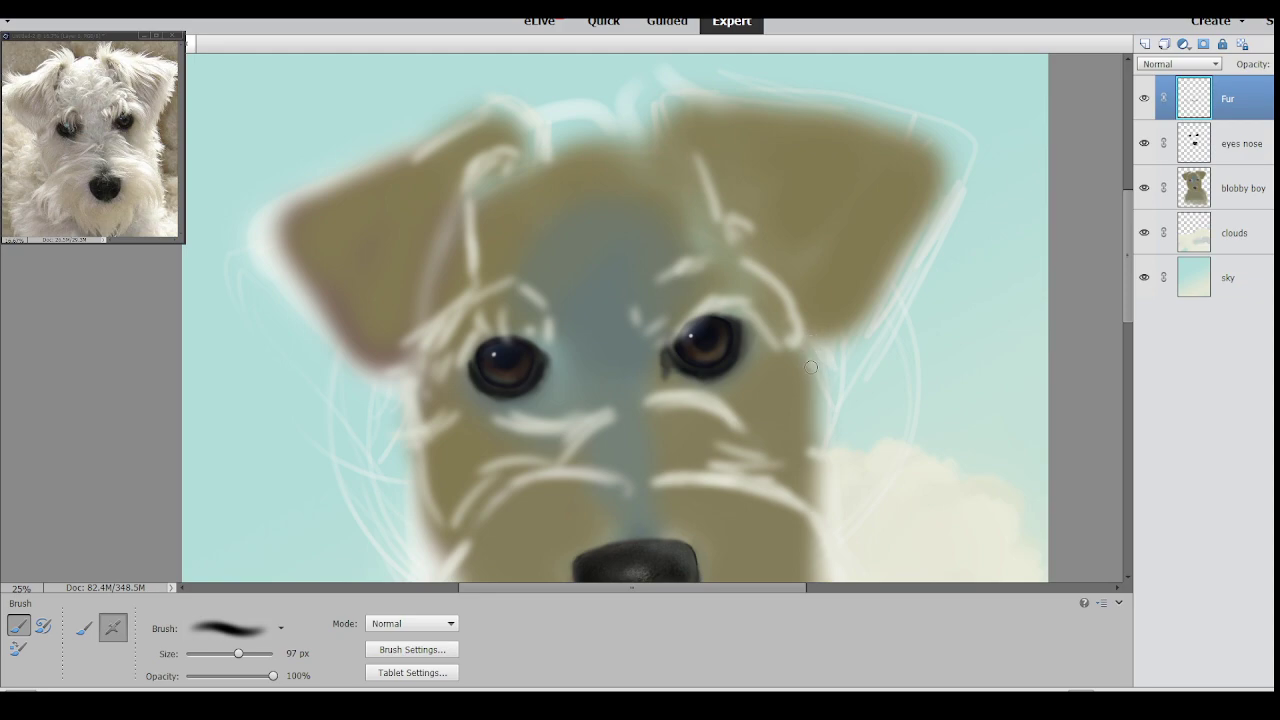
drag(836, 338, 876, 246)
drag(918, 152, 836, 328)
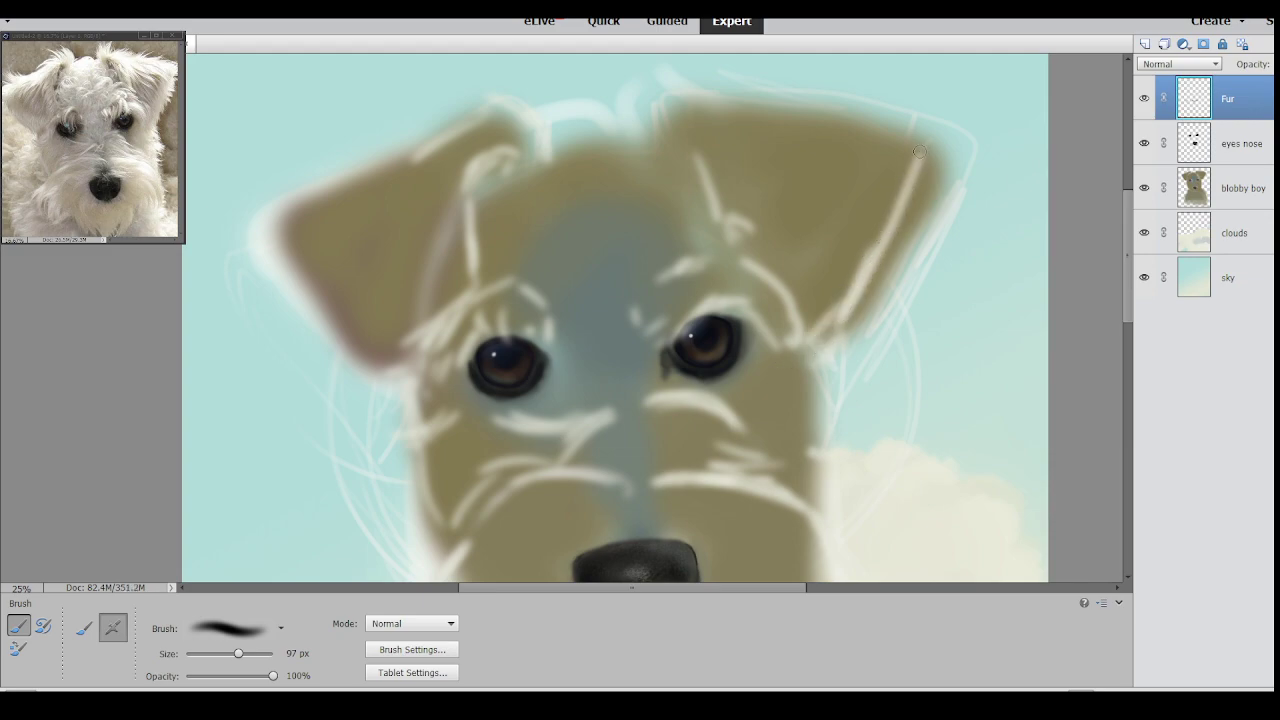
mouse_move(914, 156)
mouse_down()
mouse_move(920, 128)
mouse_move(696, 91)
mouse_move(688, 62)
mouse_move(660, 118)
mouse_move(545, 150)
mouse_move(523, 100)
mouse_move(478, 92)
mouse_move(450, 140)
mouse_up()
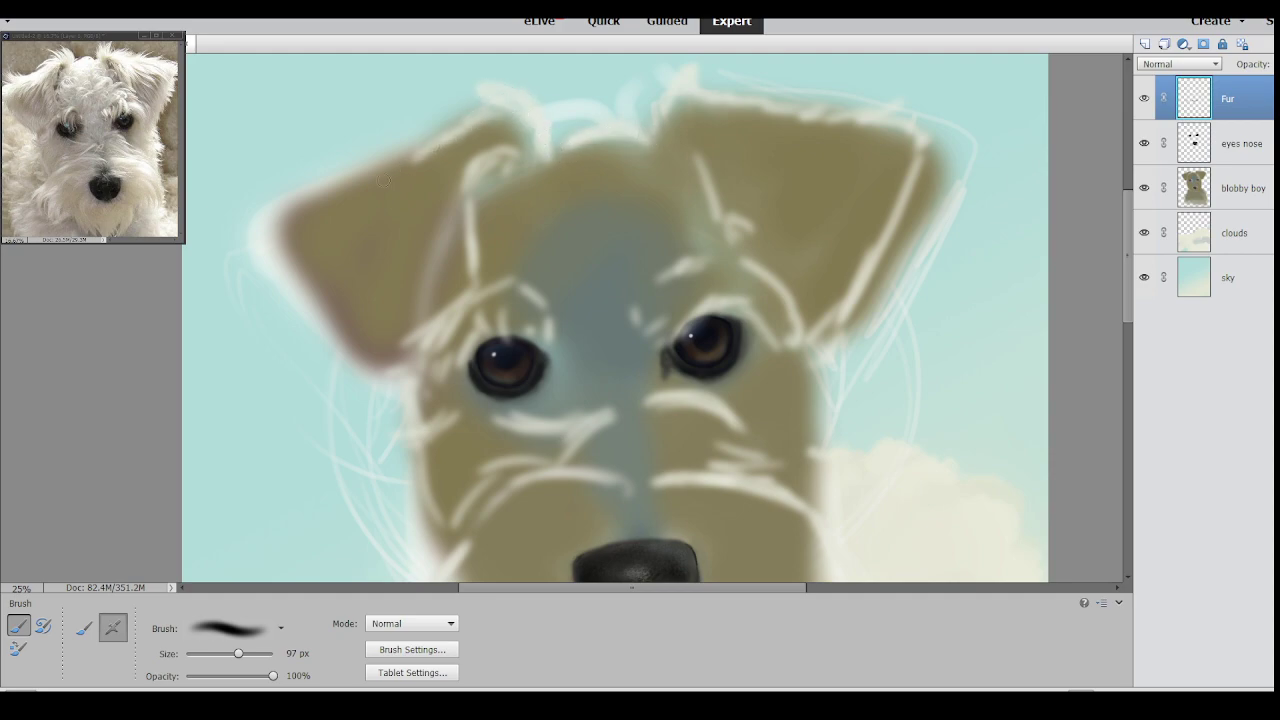
drag(768, 587, 712, 587)
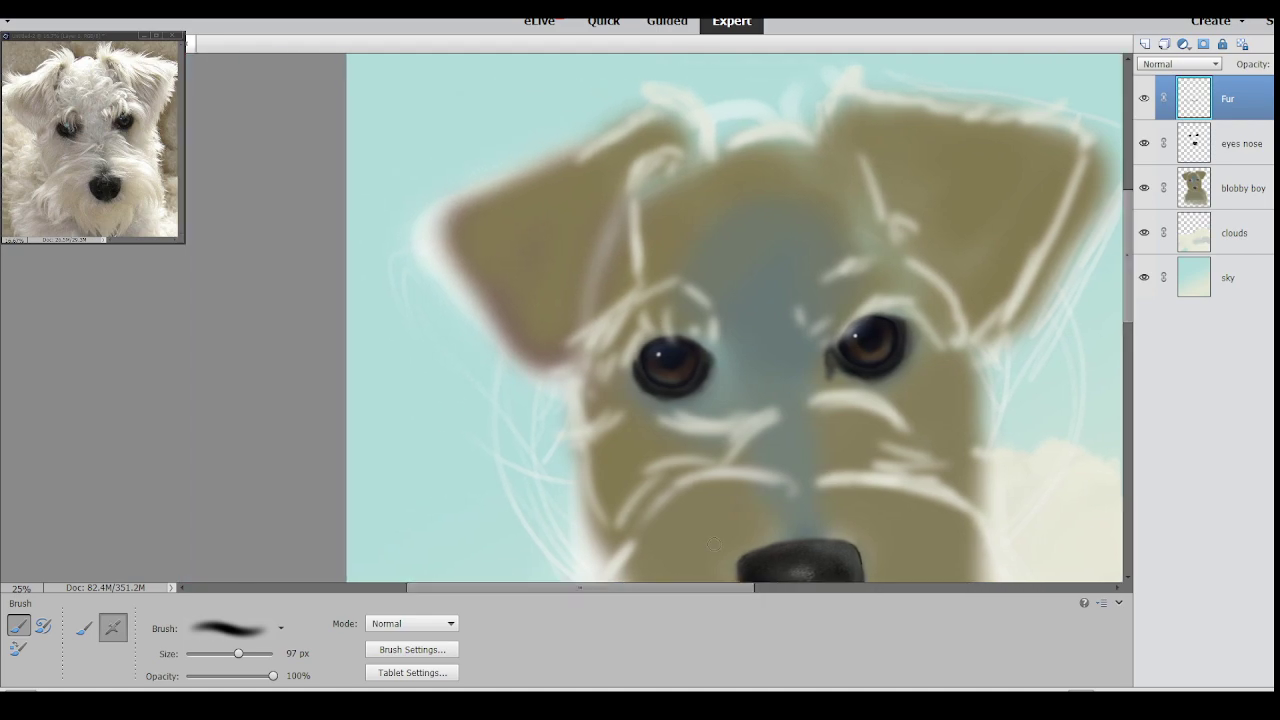
mouse_move(640, 114)
mouse_down()
mouse_move(470, 186)
mouse_move(497, 178)
mouse_move(410, 148)
mouse_move(505, 170)
mouse_move(411, 165)
mouse_move(462, 196)
mouse_move(413, 199)
mouse_up()
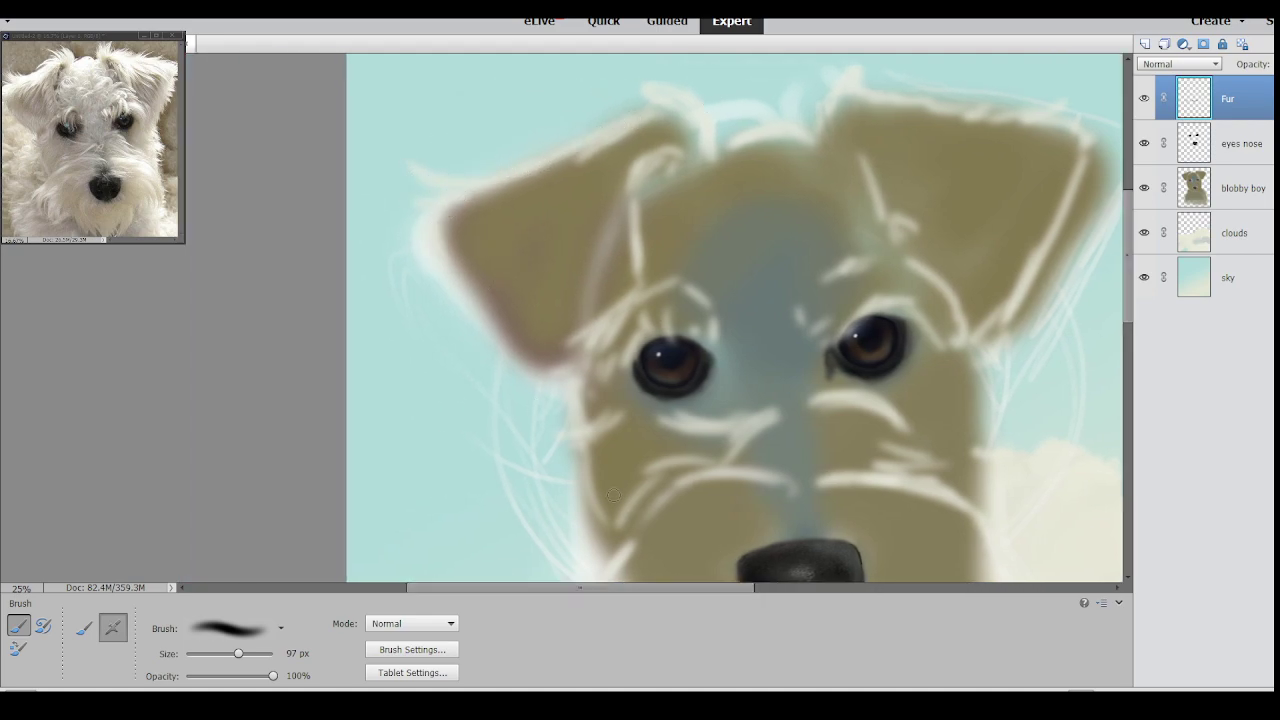
On the blobby boy layer, erase the blurred edge and stray lines outside the right ear with an 87 px eraser.
drag(661, 587, 717, 601)
click(1232, 188)
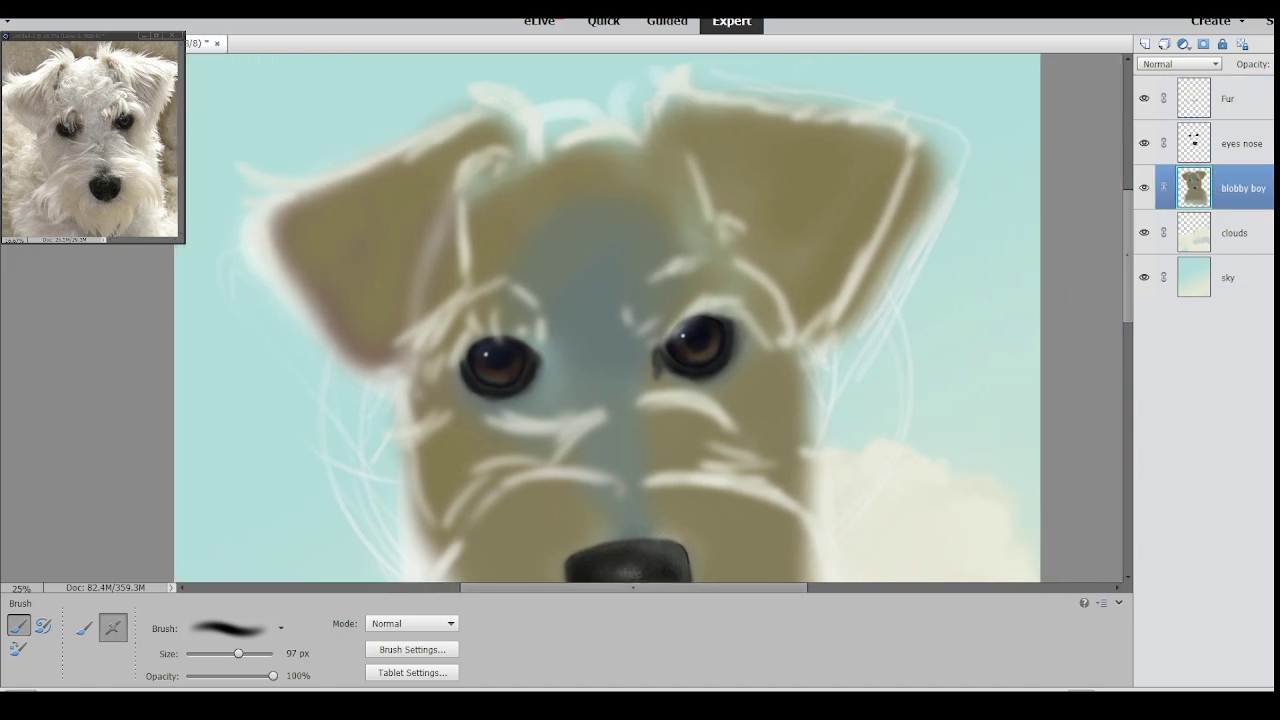
key(e)
drag(920, 268, 906, 287)
drag(938, 224, 907, 259)
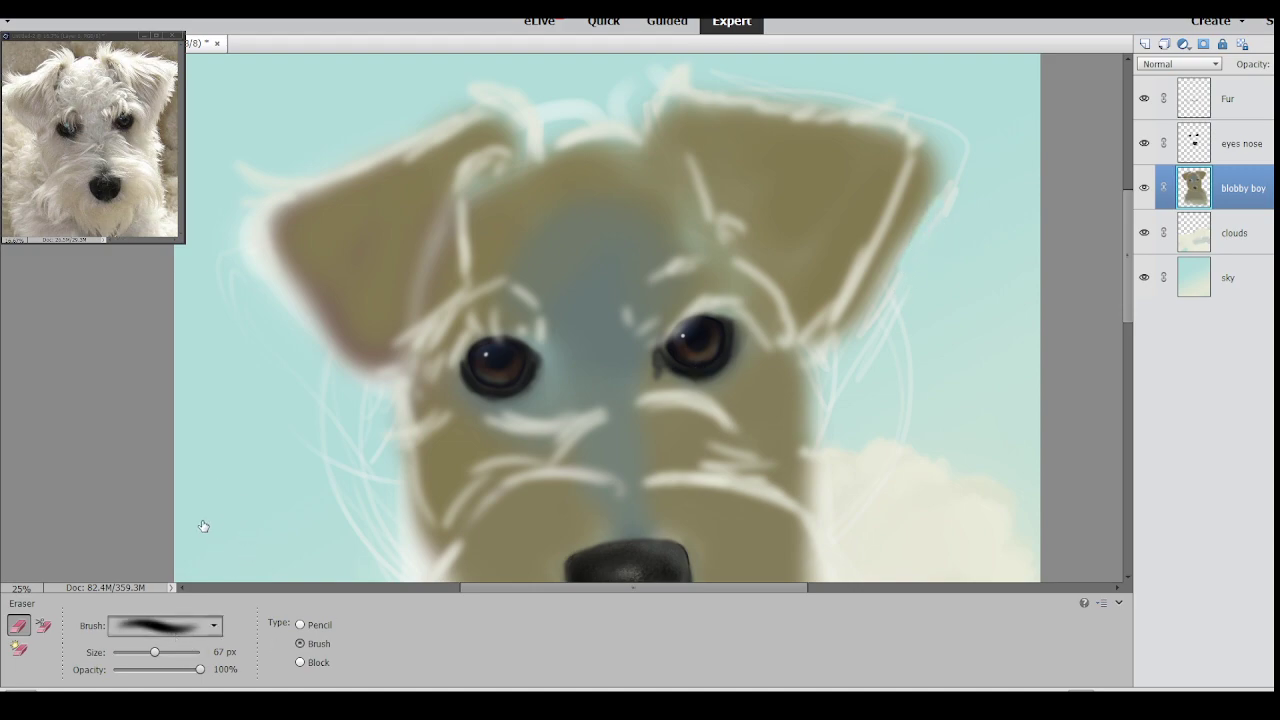
click(162, 652)
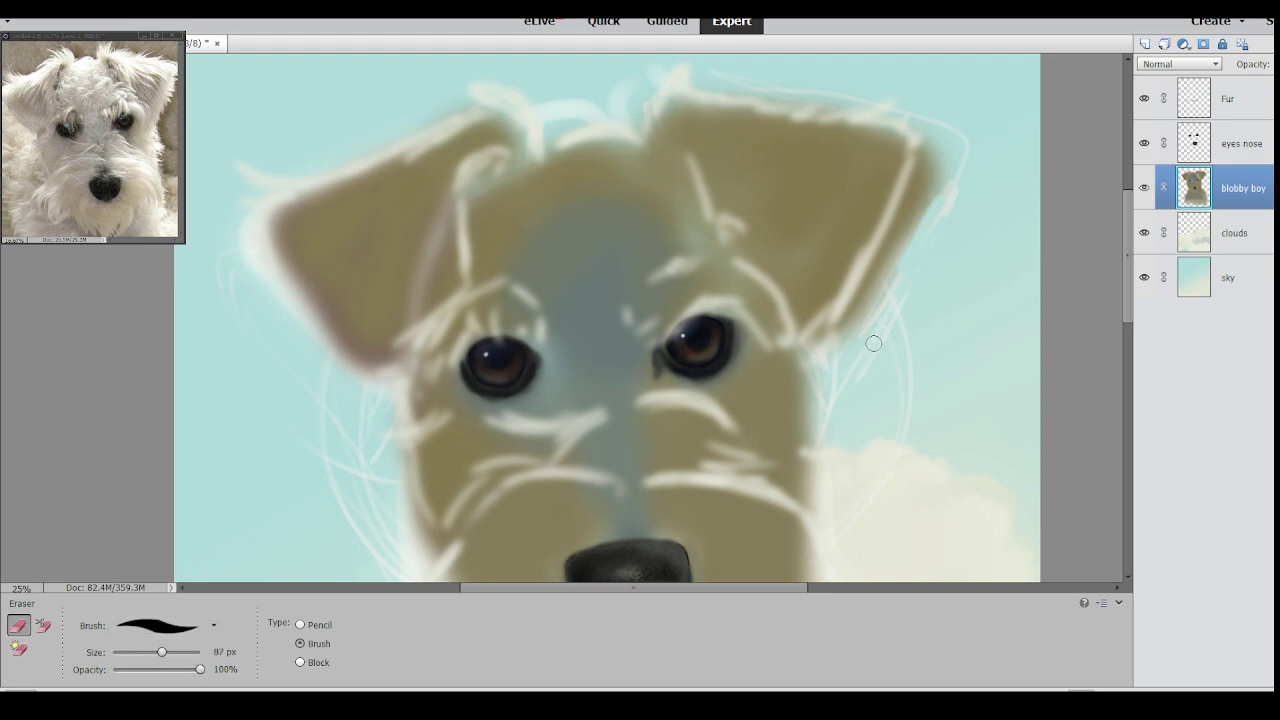
mouse_move(897, 322)
mouse_down()
mouse_move(885, 292)
mouse_move(822, 356)
mouse_move(915, 180)
mouse_move(897, 226)
mouse_move(935, 187)
mouse_move(929, 175)
mouse_move(897, 323)
mouse_up()
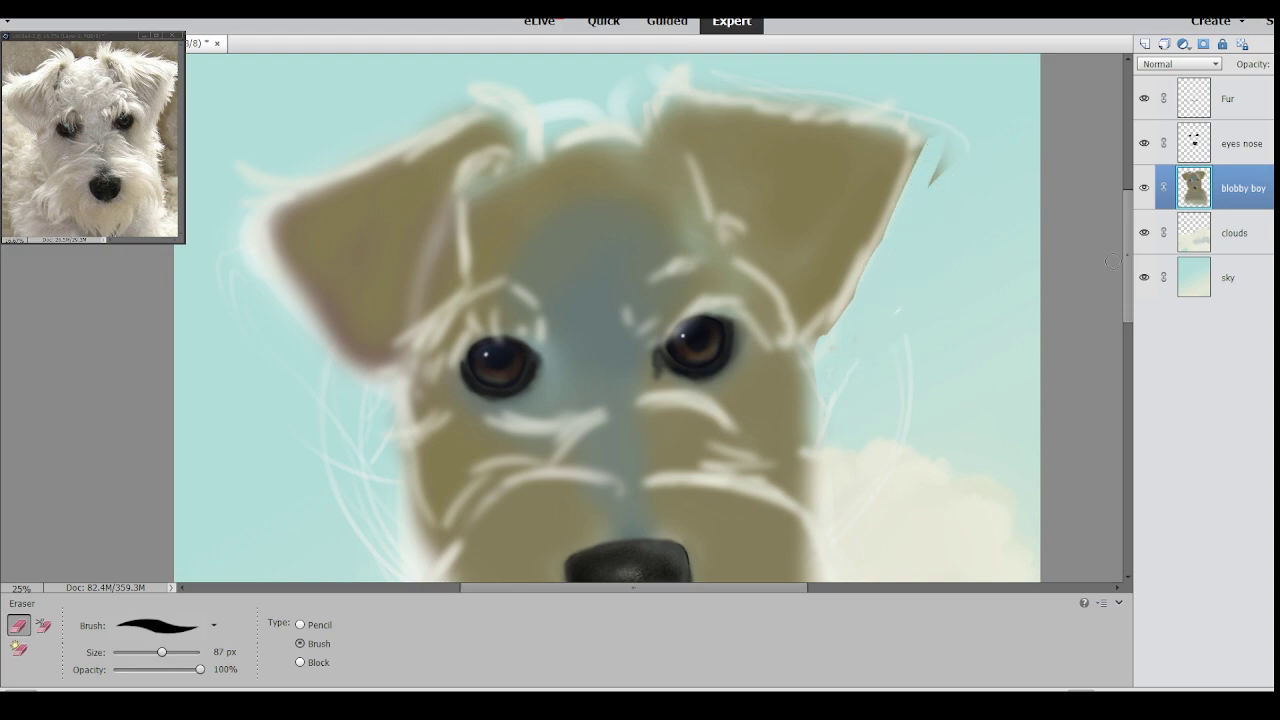
Erase the stray hair lines beside the right cheek and trim the blurred edges of the body on the blobby boy layer.
scroll(1130, 268, down, 3)
mouse_move(849, 230)
mouse_down()
mouse_move(825, 249)
mouse_move(815, 232)
mouse_move(850, 177)
mouse_move(846, 251)
mouse_move(849, 197)
mouse_move(886, 166)
mouse_move(897, 217)
mouse_move(929, 254)
mouse_move(839, 262)
mouse_move(873, 303)
mouse_move(840, 388)
mouse_up()
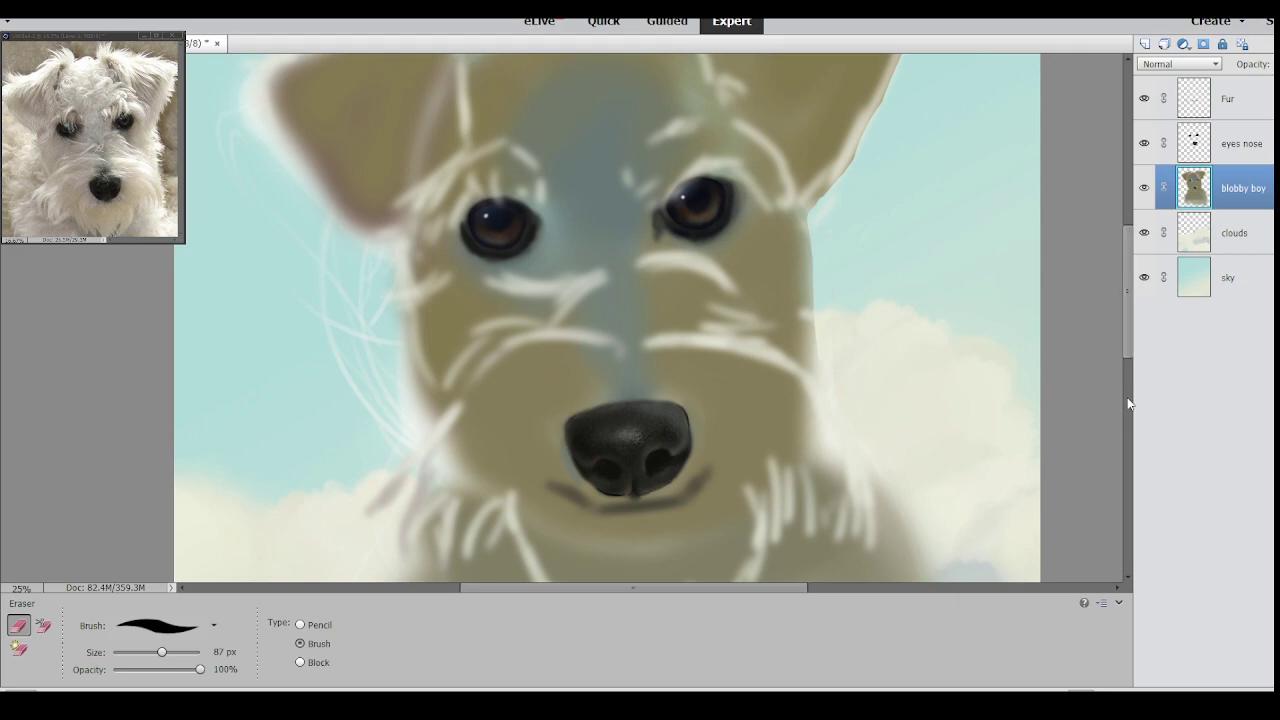
scroll(1121, 380, down, 3)
drag(886, 362, 910, 395)
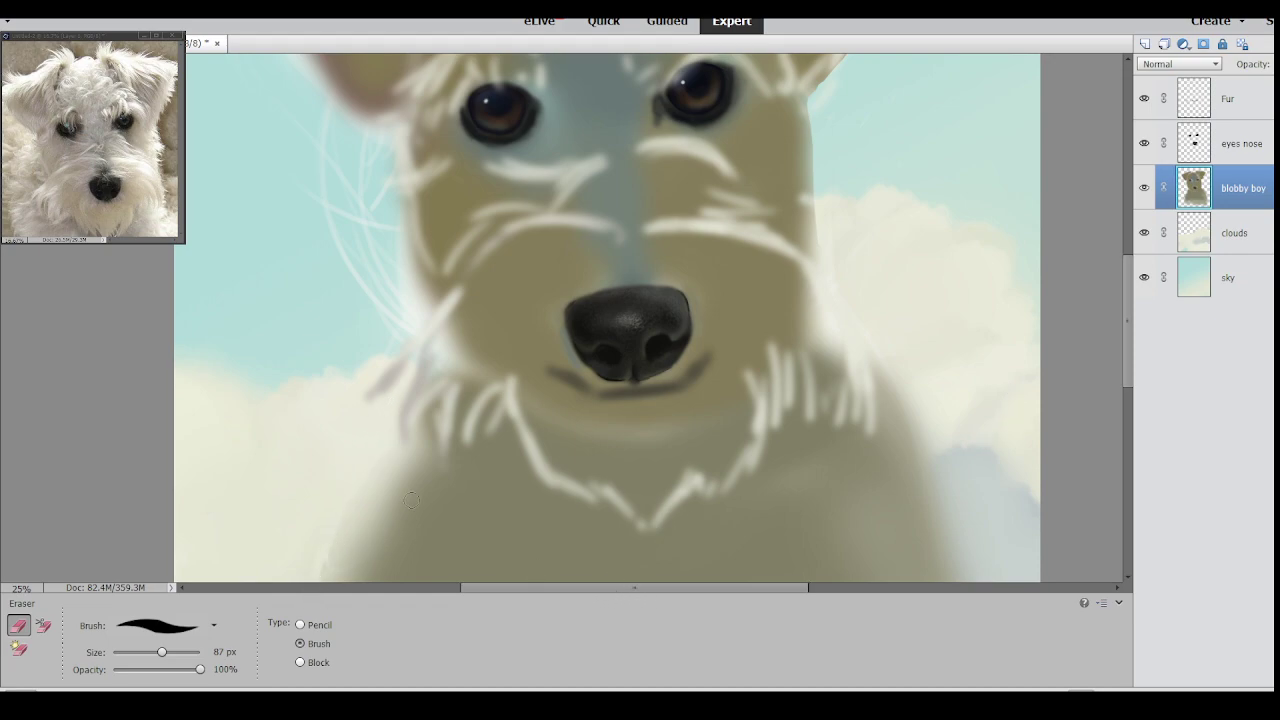
mouse_move(315, 575)
mouse_down()
mouse_move(381, 468)
mouse_move(336, 561)
mouse_move(358, 501)
mouse_move(346, 594)
mouse_up()
Switch the eraser to a soft brush tip and set its size to 647 px.
mouse_move(776, 588)
mouse_down()
mouse_move(727, 595)
mouse_move(729, 610)
mouse_move(798, 630)
mouse_up()
click(213, 625)
click(241, 592)
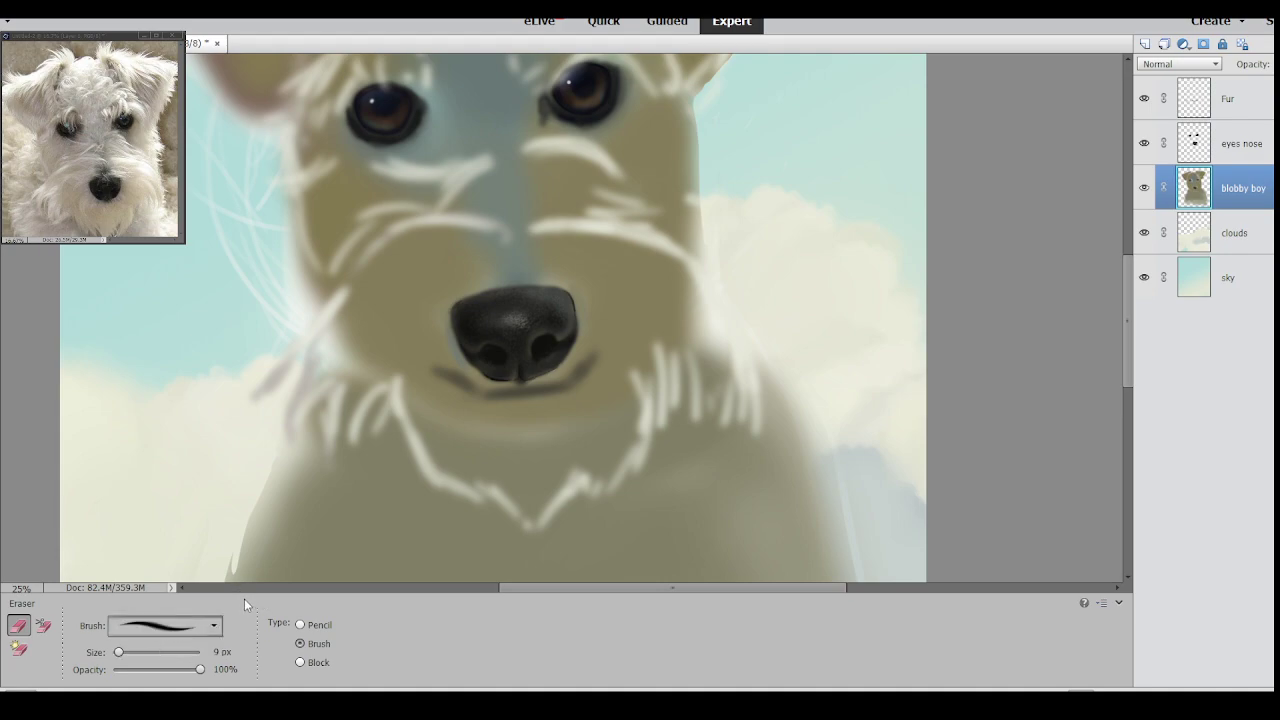
drag(118, 652, 176, 652)
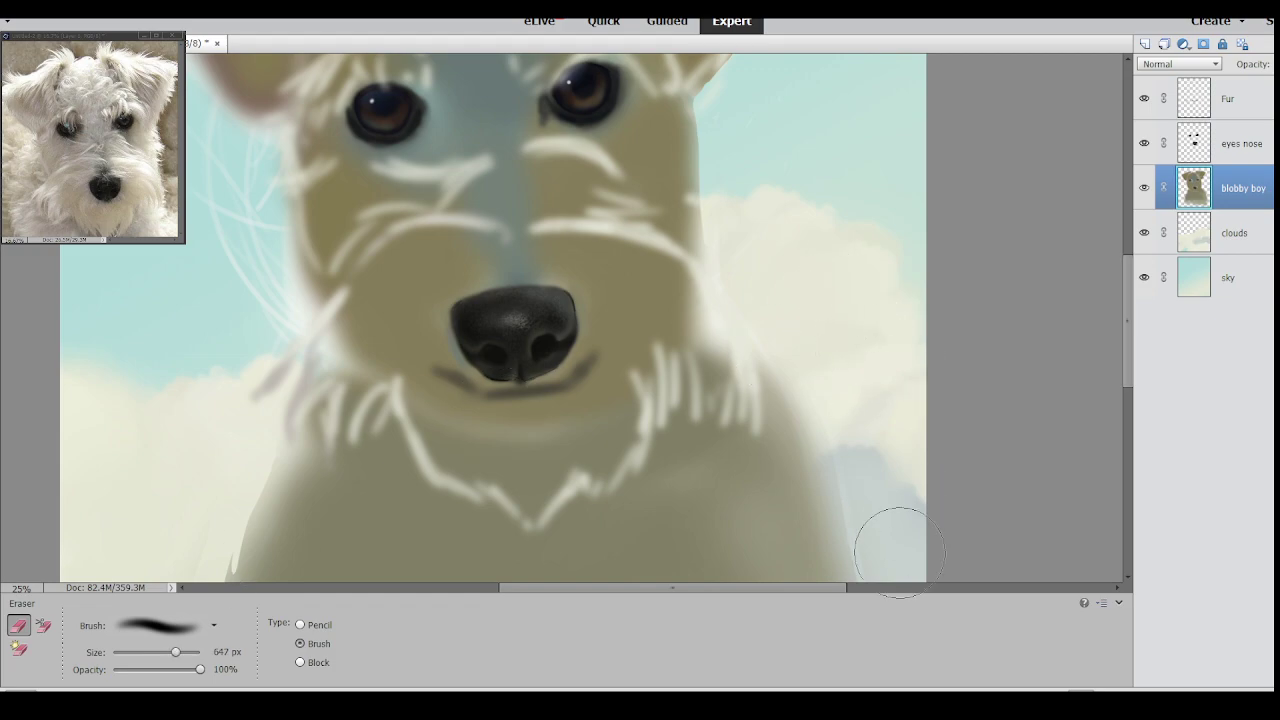
Trim the body's blurred edges on both sides below the cheeks on the blobby boy layer with the 647 px soft eraser.
mouse_move(823, 351)
mouse_down()
mouse_move(849, 423)
mouse_move(858, 536)
mouse_up()
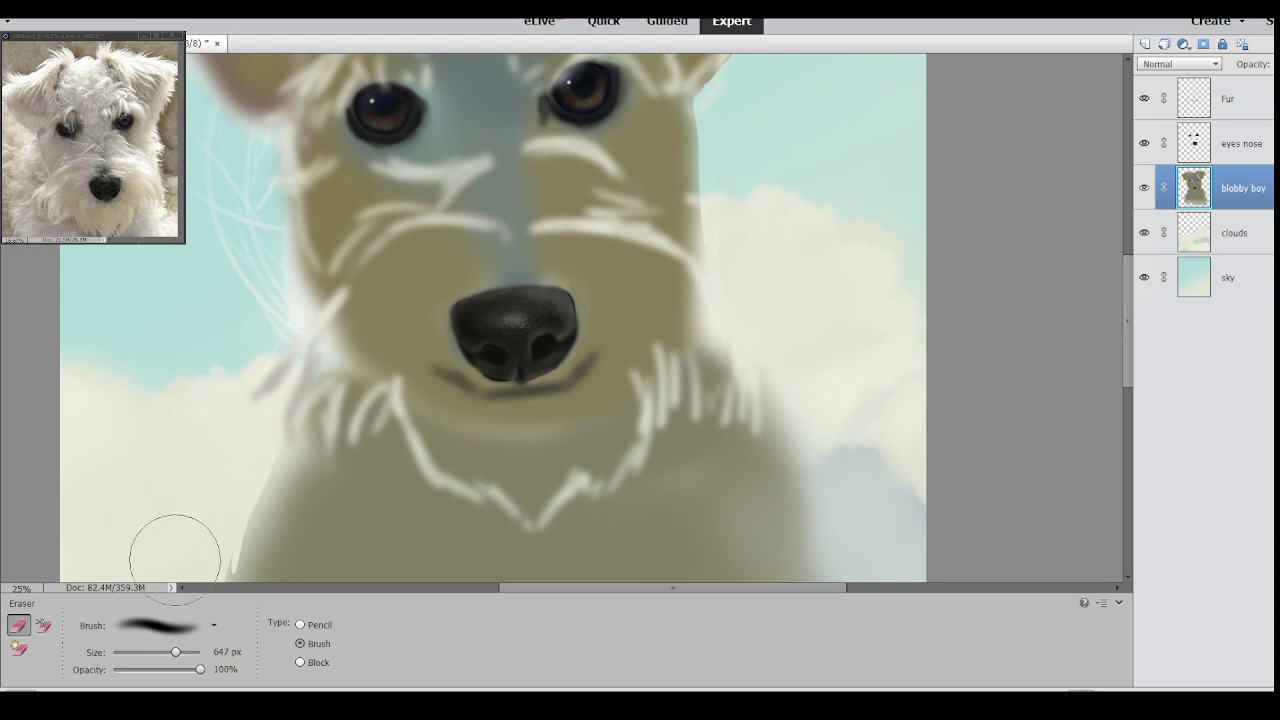
click(101, 39)
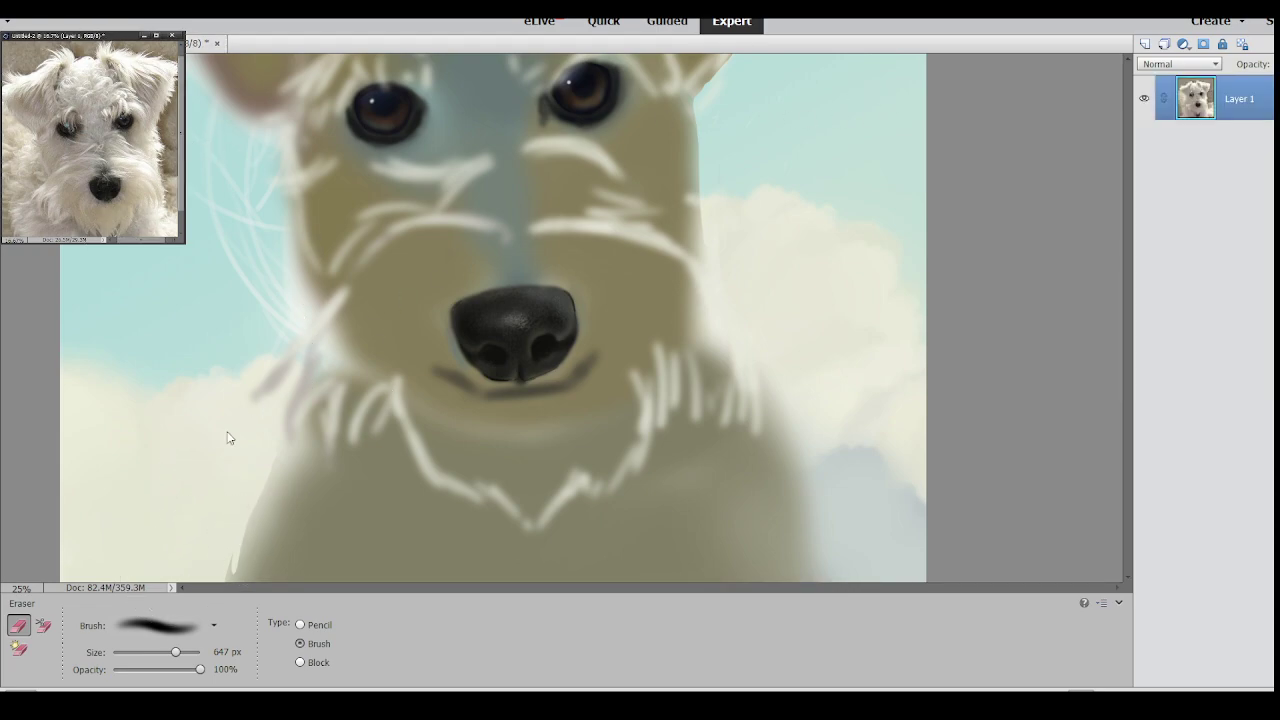
mouse_move(212, 554)
mouse_down()
mouse_move(220, 499)
mouse_move(250, 578)
mouse_up()
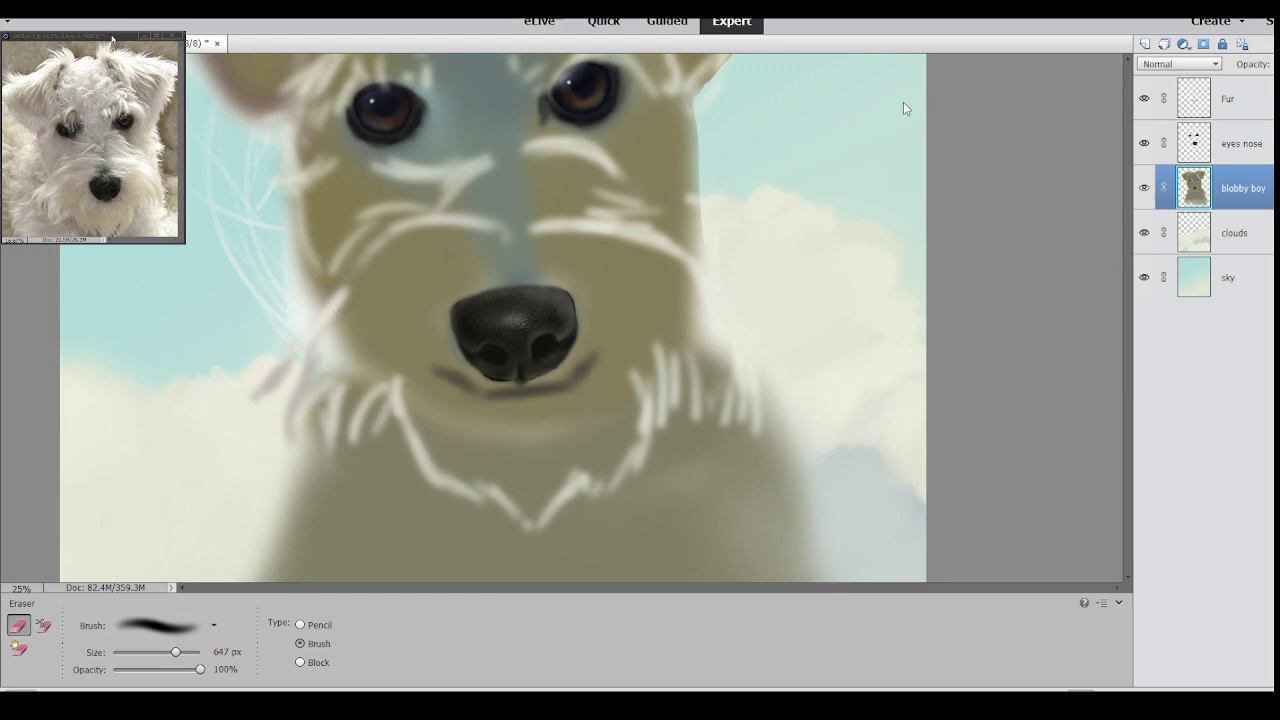
click(112, 38)
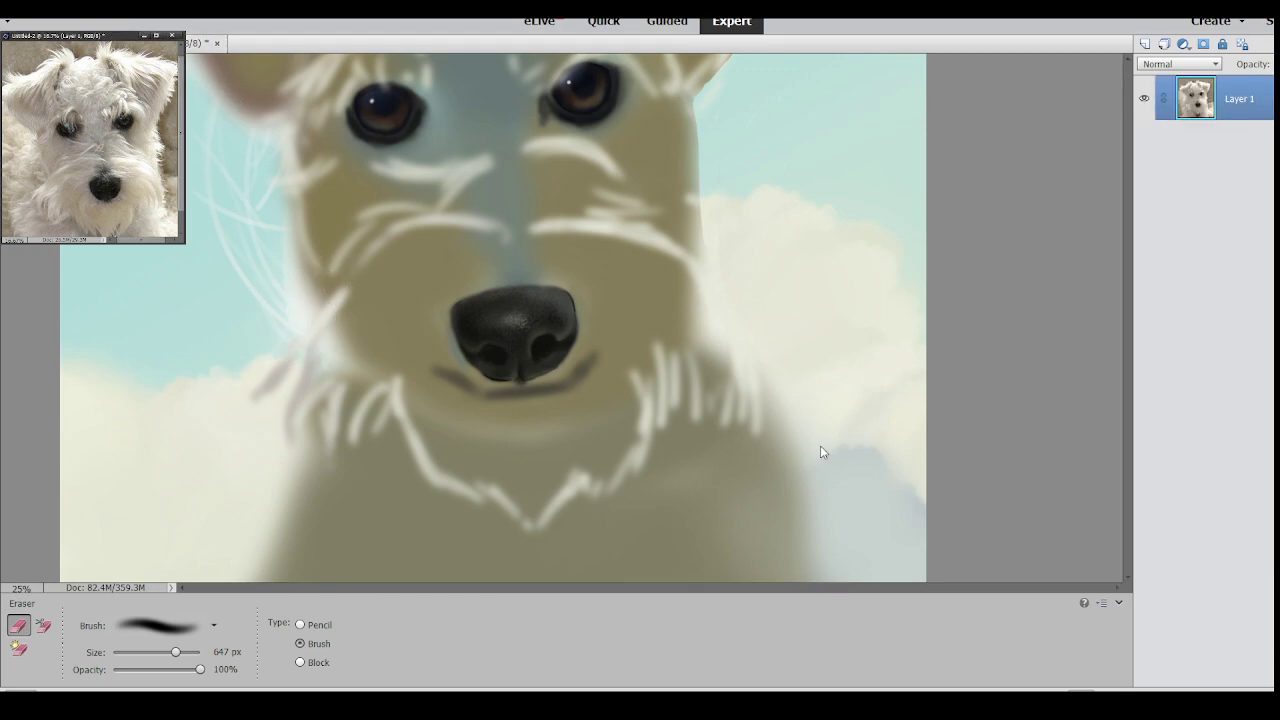
click(997, 336)
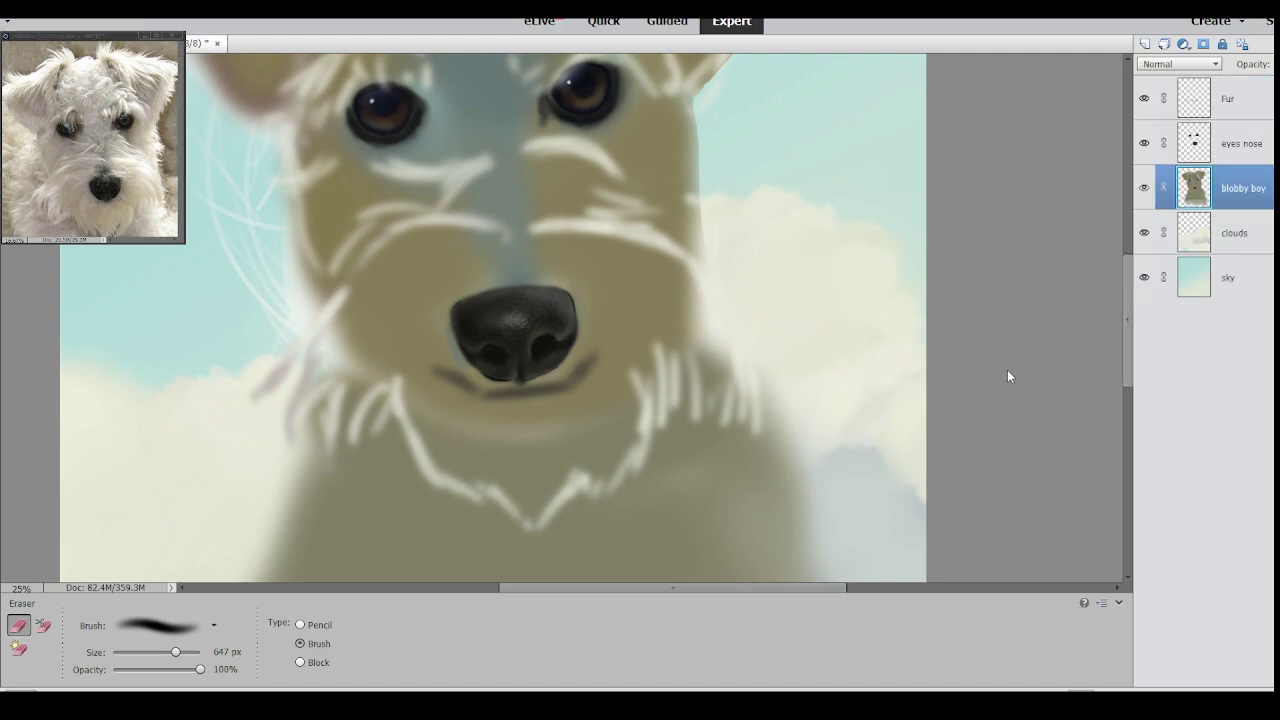
Switch the eraser to a harder-edged brush tip and set its size to 89 px.
drag(623, 595, 565, 605)
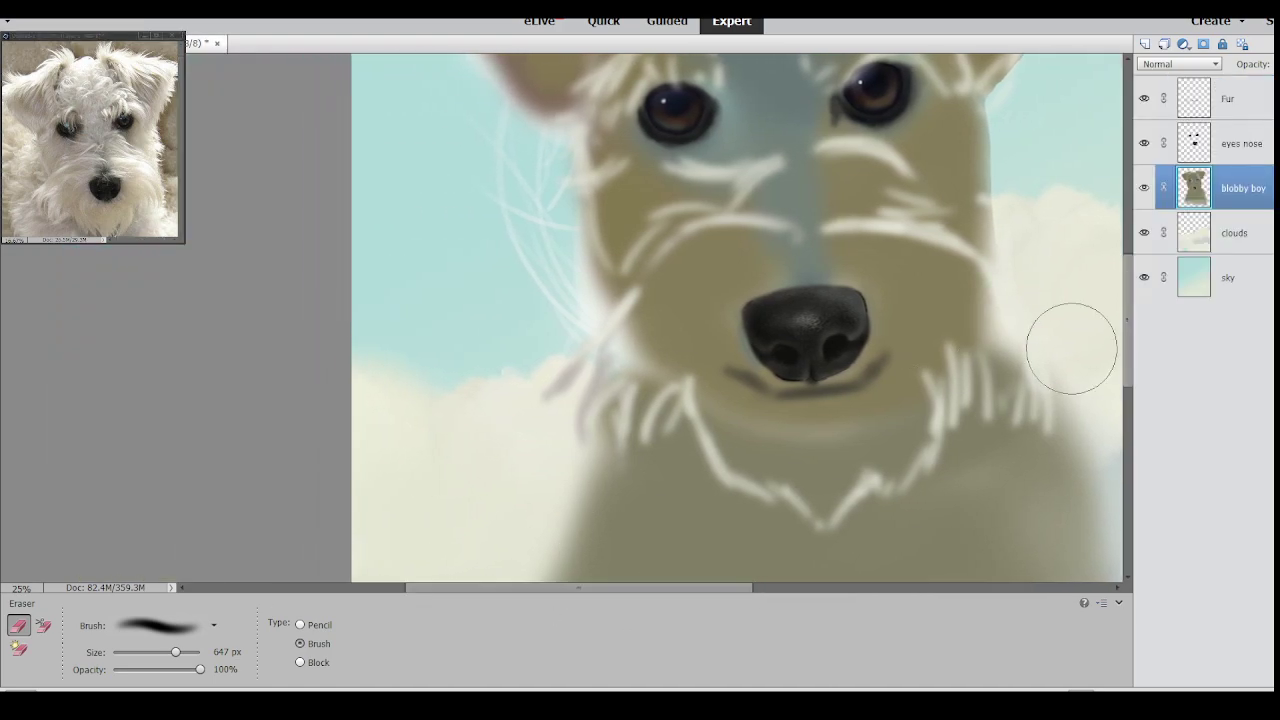
drag(1128, 300, 1125, 275)
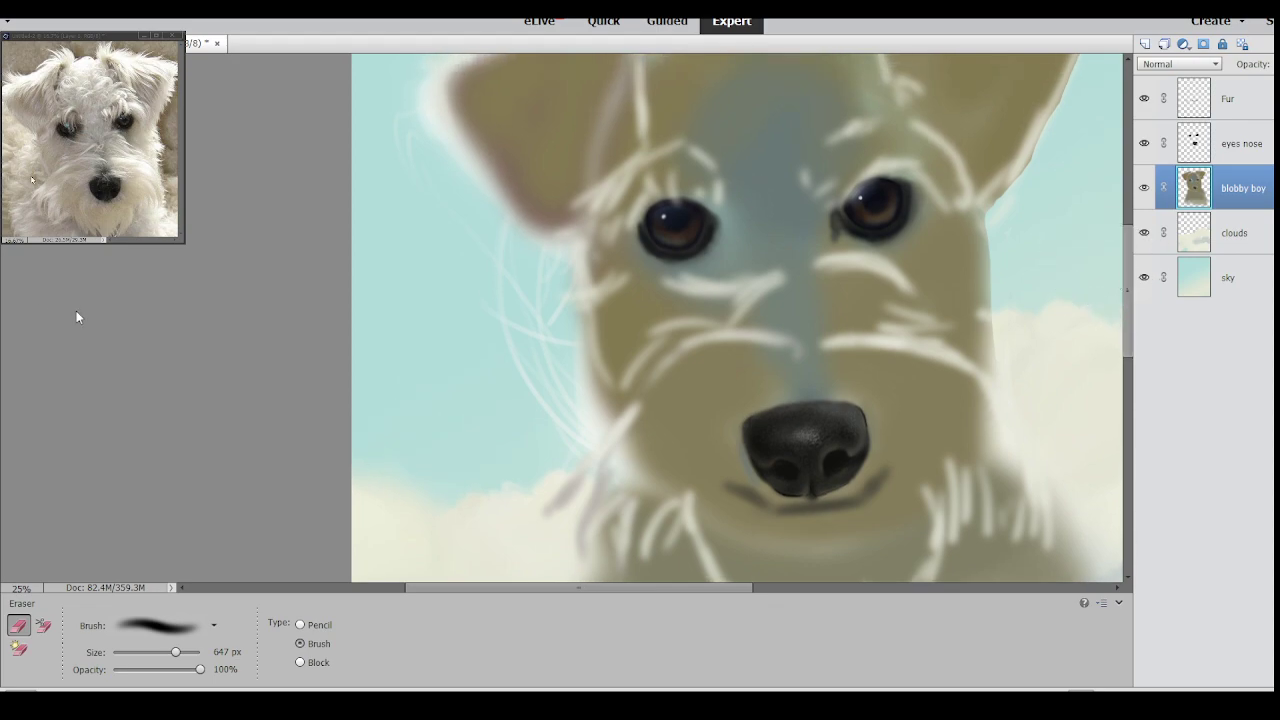
key(bracketleft)
key(bracketleft)
key(bracketleft)
key(bracketleft)
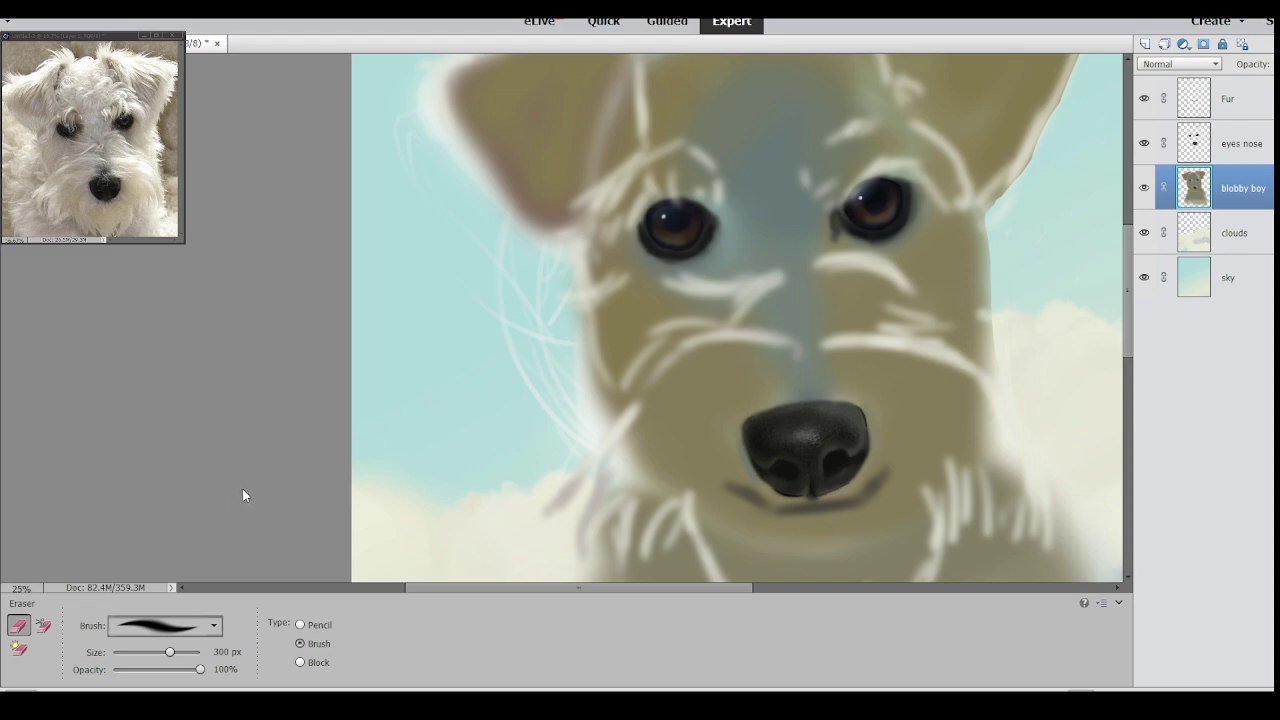
key([)
key([)
key([)
key([)
key([)
key([)
key([)
key([)
key([)
key([)
key([)
key([)
key([)
key([)
key([)
key([)
click(147, 652)
click(162, 652)
Erase the stray hair lines beside the left cheek and ear, above the crown between the ears, and outside the right ear's tip.
mouse_move(557, 429)
mouse_down()
mouse_move(583, 299)
mouse_move(604, 387)
mouse_move(573, 451)
mouse_move(563, 361)
mouse_move(588, 429)
mouse_move(565, 349)
mouse_move(587, 443)
mouse_move(575, 457)
mouse_move(560, 407)
mouse_move(569, 328)
mouse_move(577, 438)
mouse_move(549, 415)
mouse_move(481, 256)
mouse_move(492, 232)
mouse_move(541, 265)
mouse_move(525, 310)
mouse_move(513, 302)
mouse_move(547, 304)
mouse_move(561, 331)
mouse_move(562, 291)
mouse_move(405, 127)
mouse_move(403, 181)
mouse_move(415, 117)
mouse_move(482, 213)
mouse_move(419, 109)
mouse_move(491, 204)
mouse_move(414, 87)
mouse_move(494, 215)
mouse_move(421, 134)
mouse_move(410, 105)
mouse_move(435, 69)
mouse_up()
mouse_move(559, 251)
mouse_down()
mouse_move(542, 291)
mouse_move(569, 273)
mouse_up()
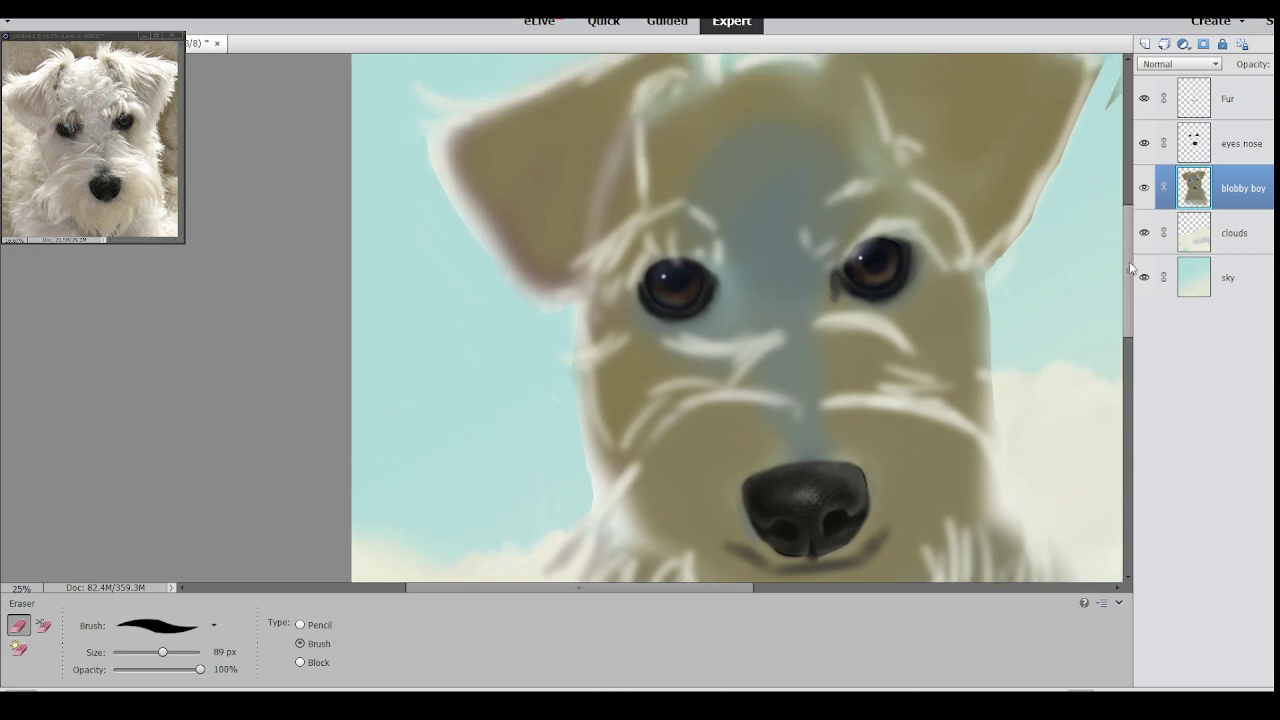
scroll(1132, 285, up, 5)
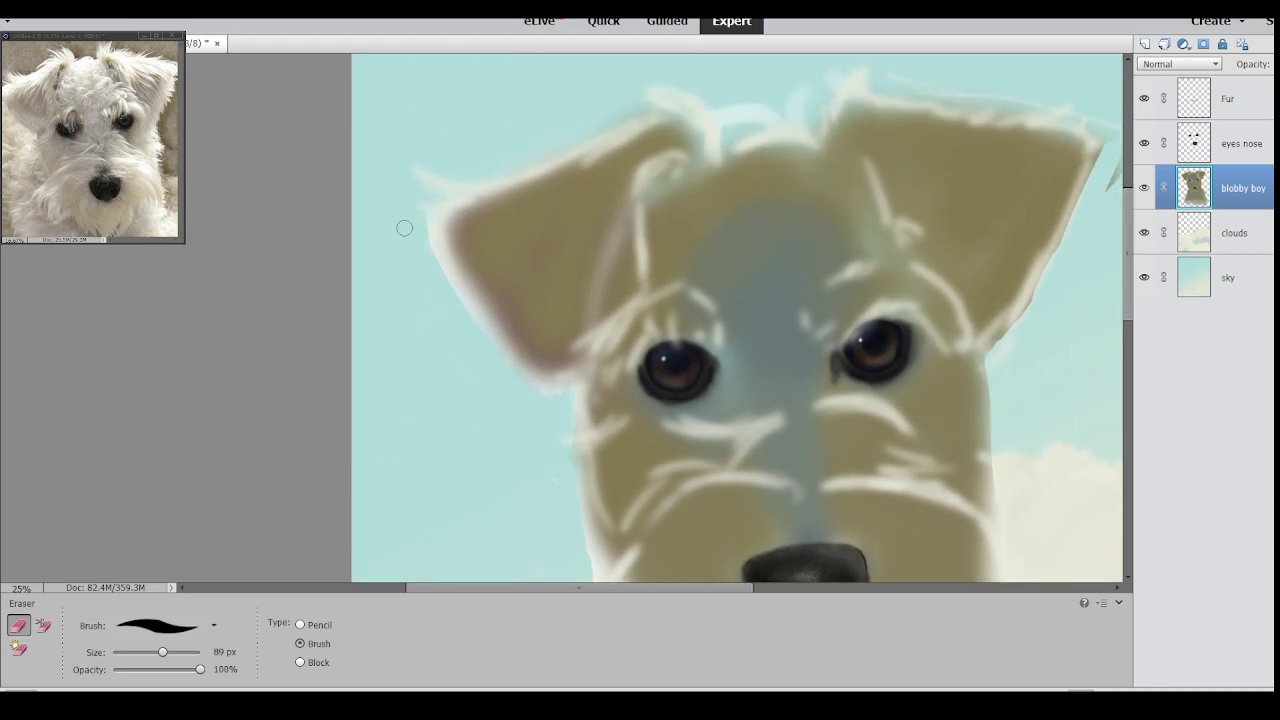
mouse_move(748, 103)
mouse_down()
mouse_move(798, 111)
mouse_move(810, 130)
mouse_move(823, 75)
mouse_move(859, 70)
mouse_up()
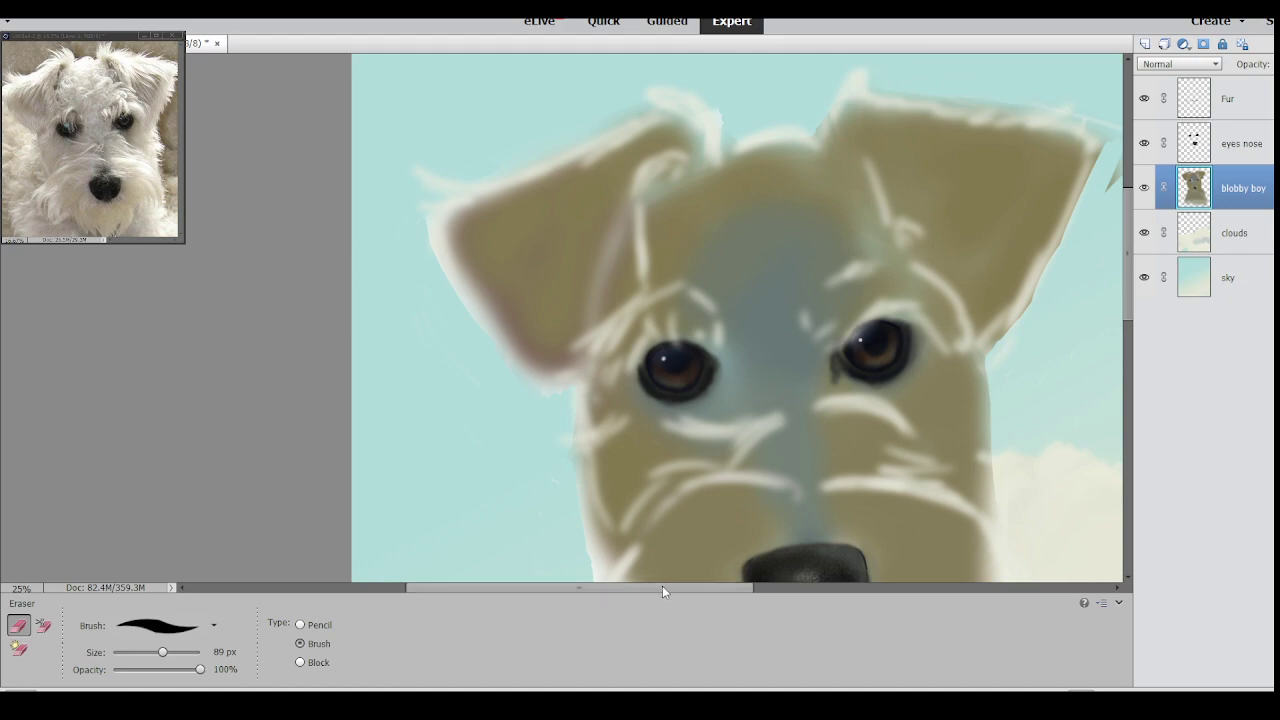
drag(645, 588, 725, 590)
mouse_move(857, 194)
mouse_down()
mouse_move(875, 107)
mouse_move(879, 137)
mouse_move(853, 147)
mouse_move(857, 178)
mouse_up()
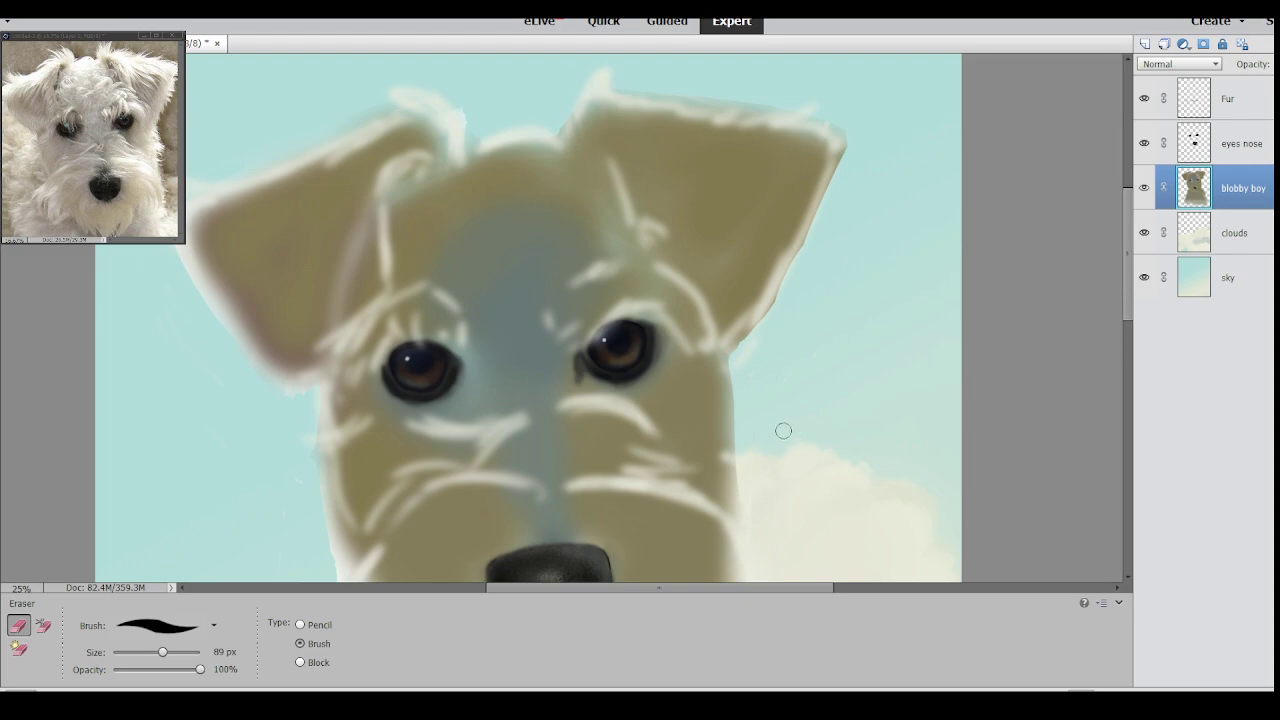
Select the Fur layer and switch the eraser to a soft brush tip at 48 px.
scroll(1107, 290, down, 5)
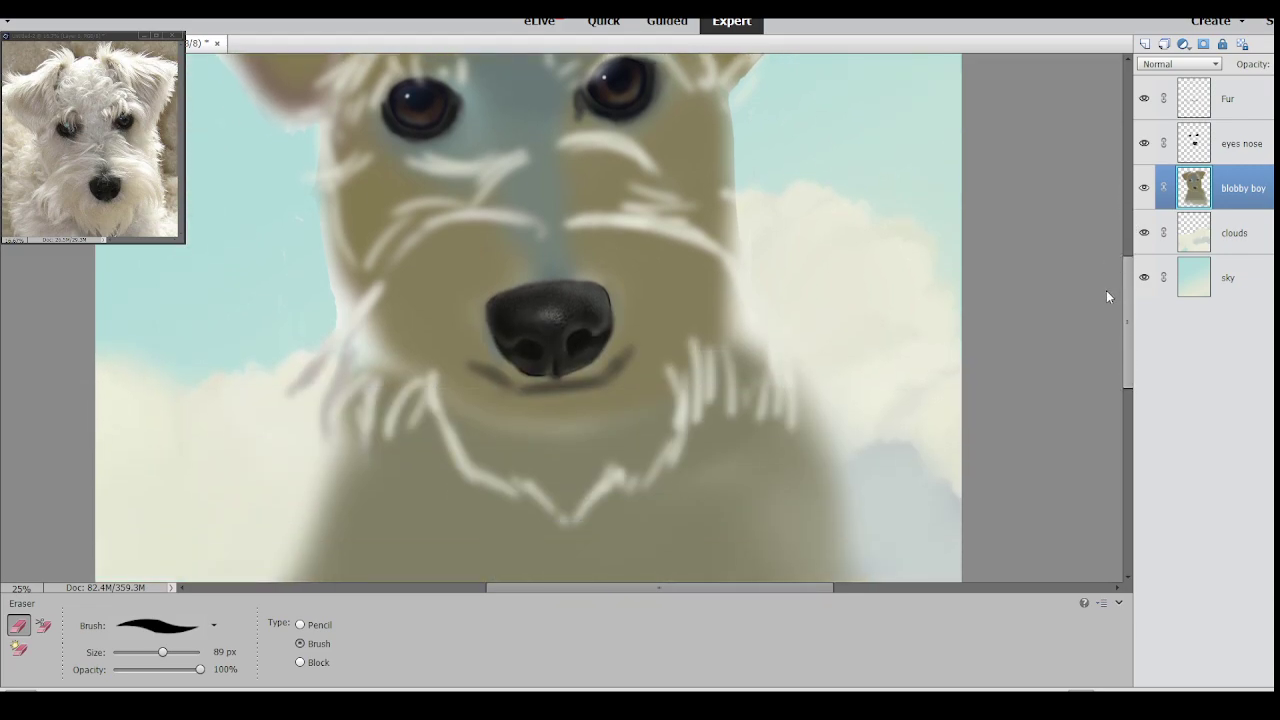
scroll(1105, 330, down, 6)
scroll(1106, 335, up, 8)
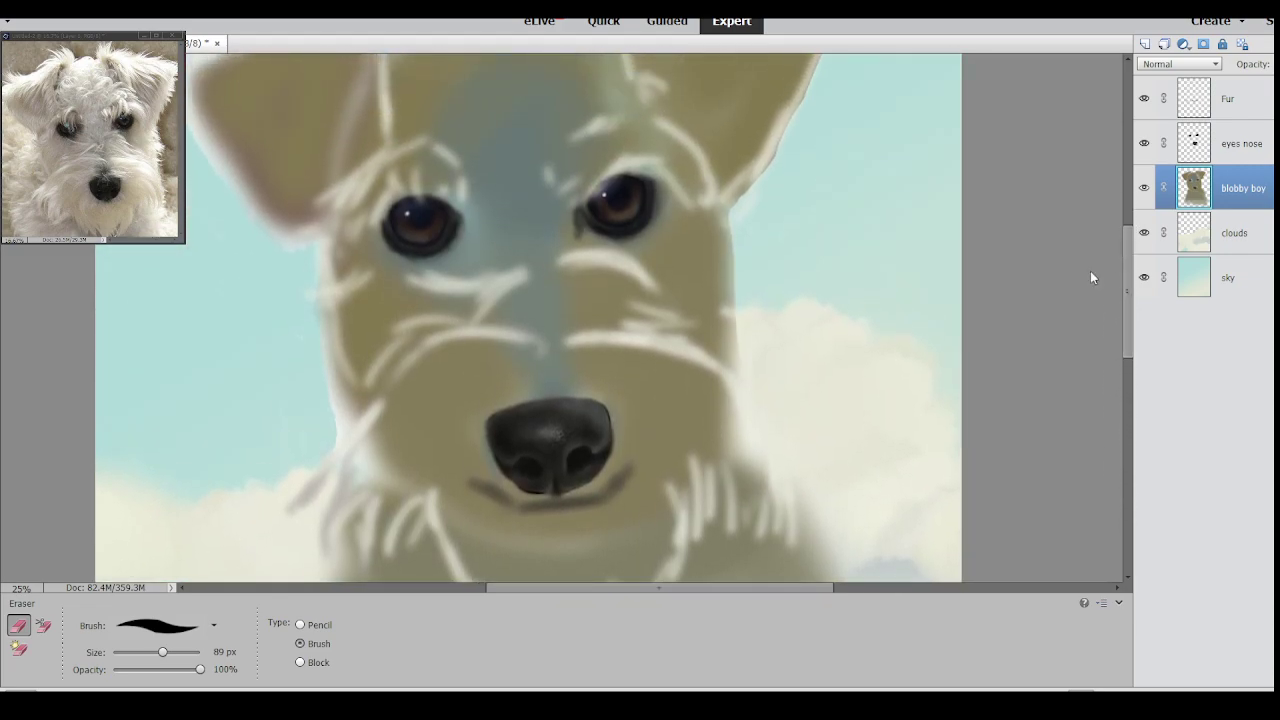
drag(712, 589, 674, 611)
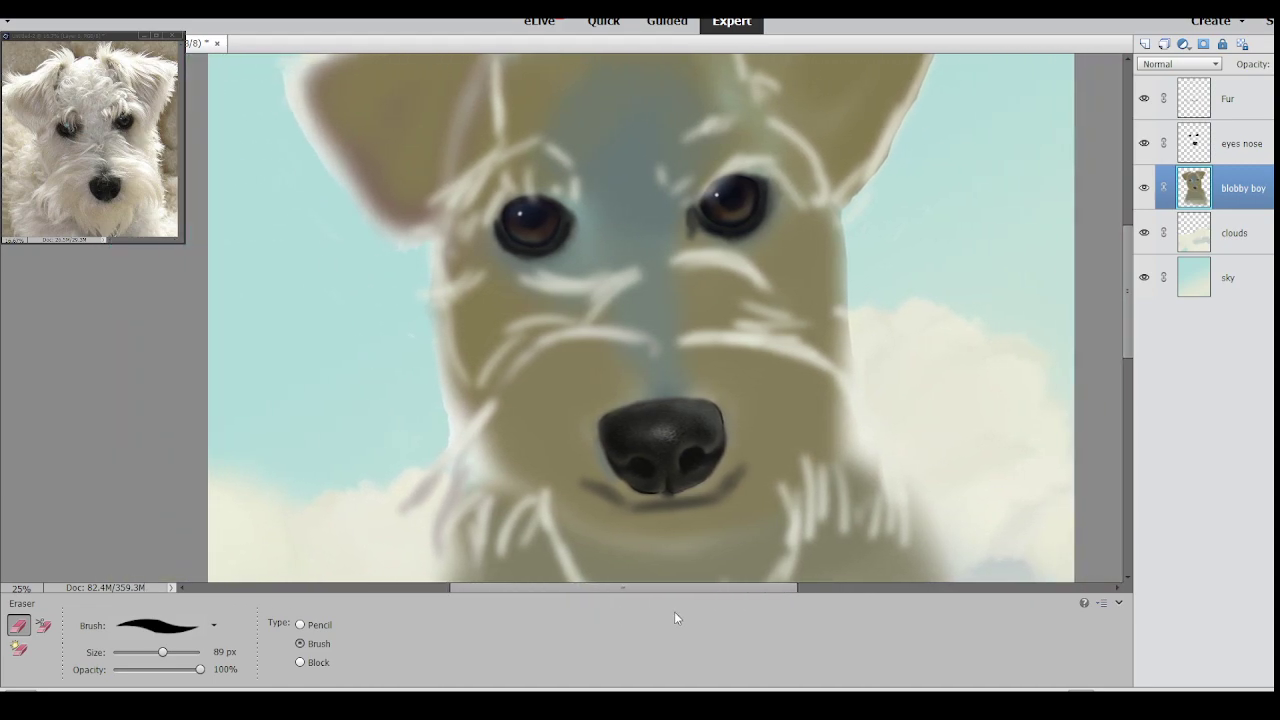
key(ctrl+minus)
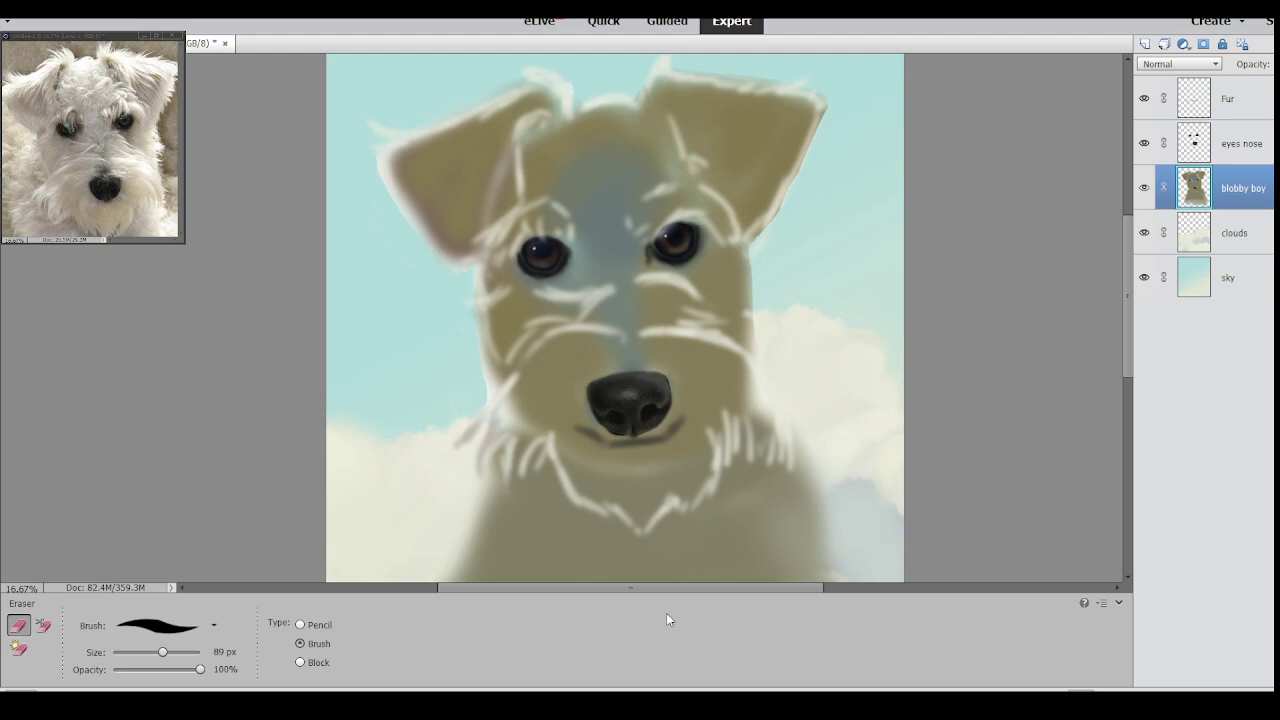
key(ctrl+minus)
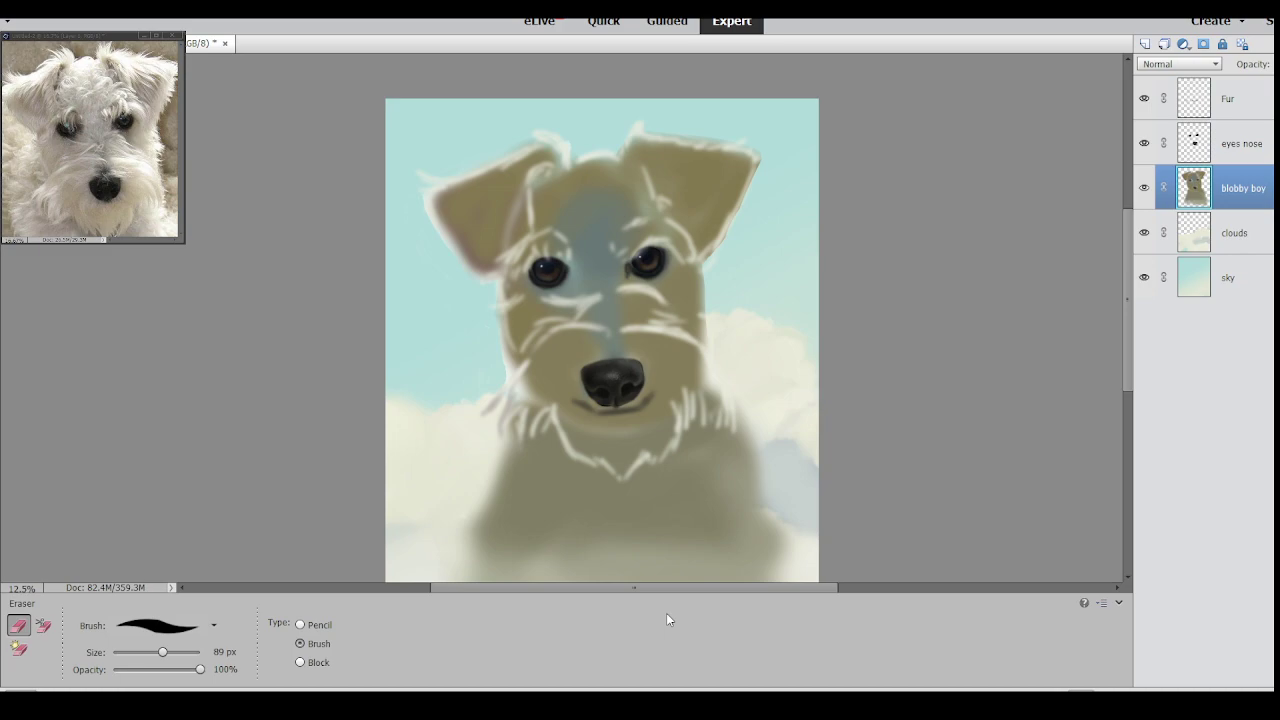
click(1222, 102)
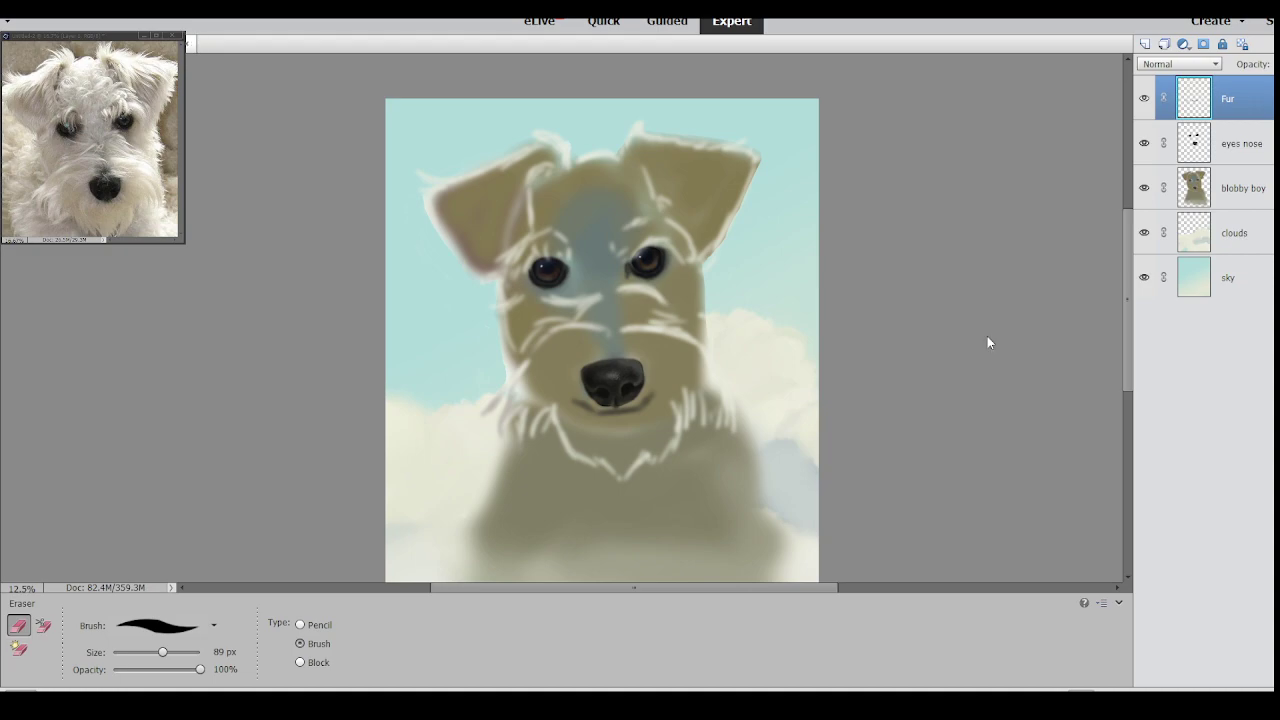
key(ctrl+equal)
key(ctrl+equal)
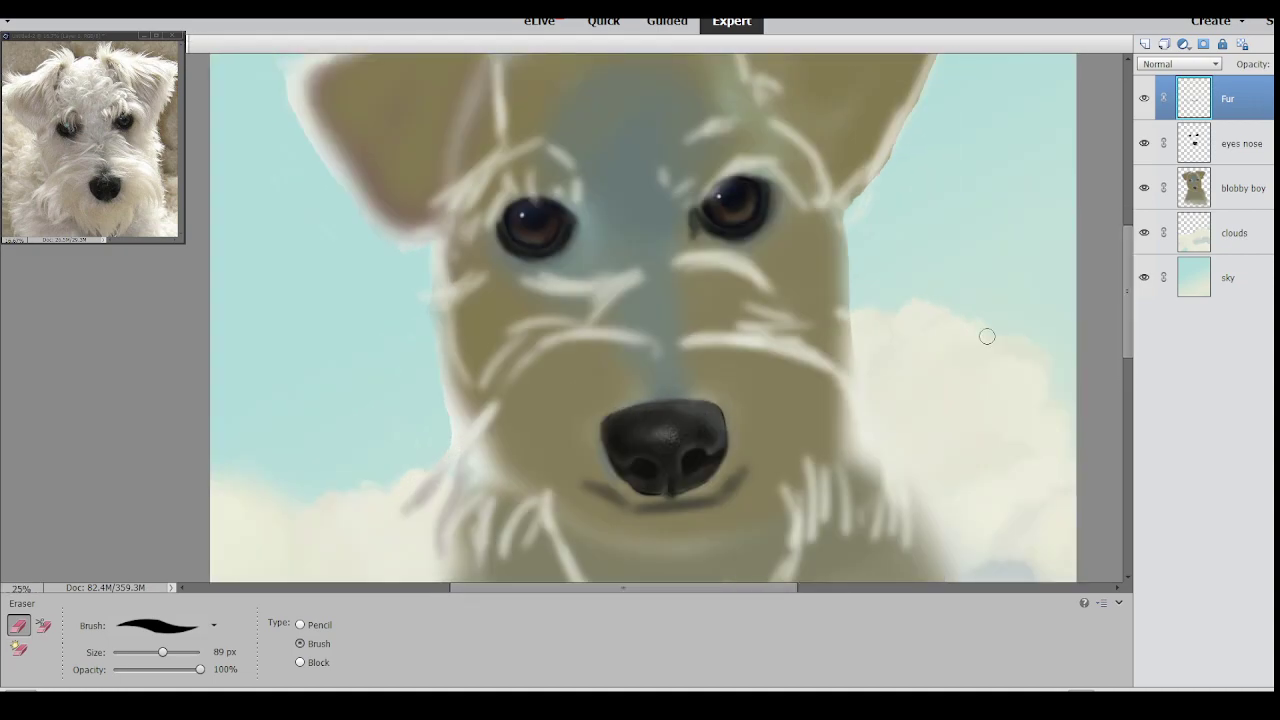
drag(1125, 307, 1122, 274)
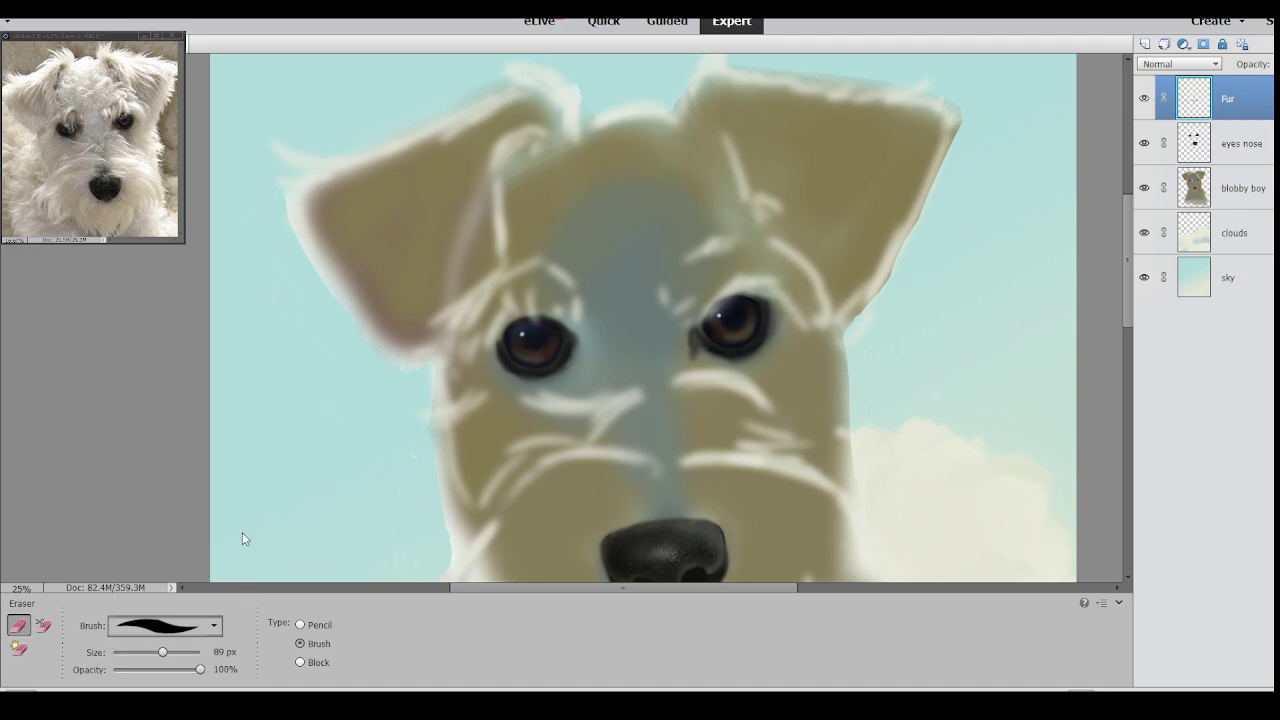
drag(155, 653, 139, 653)
drag(1127, 284, 1128, 365)
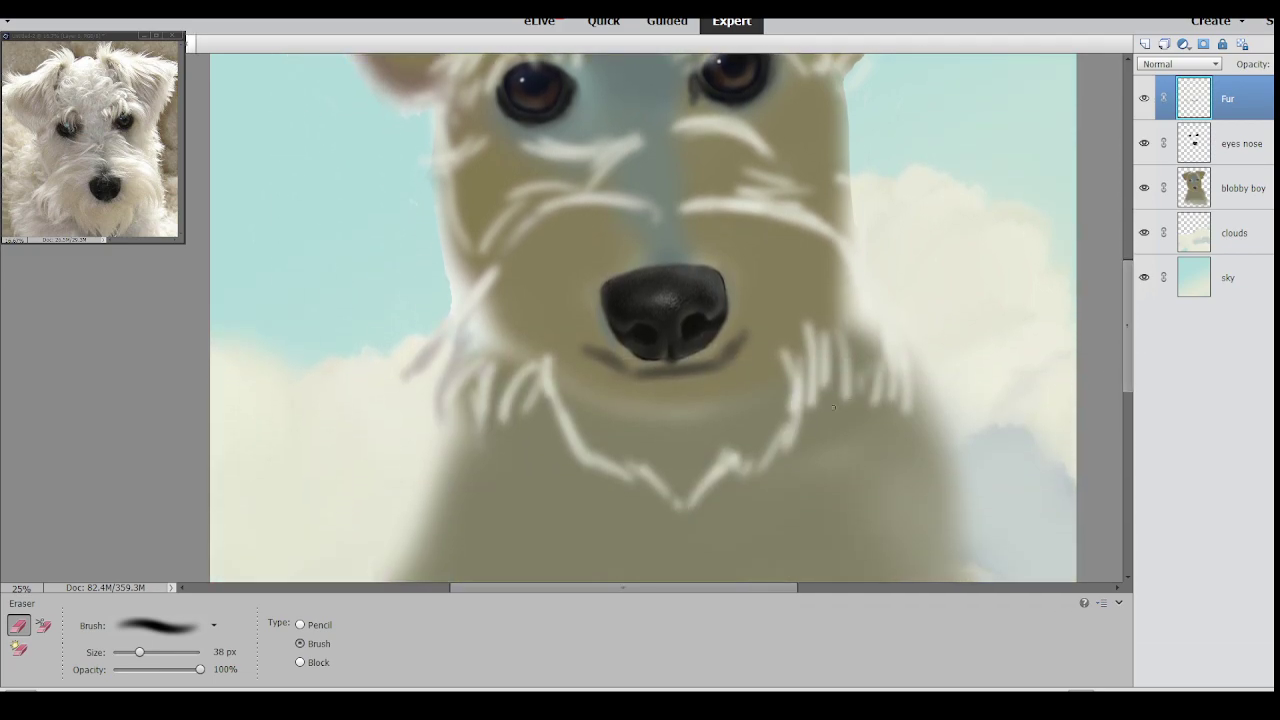
key(ctrl+=)
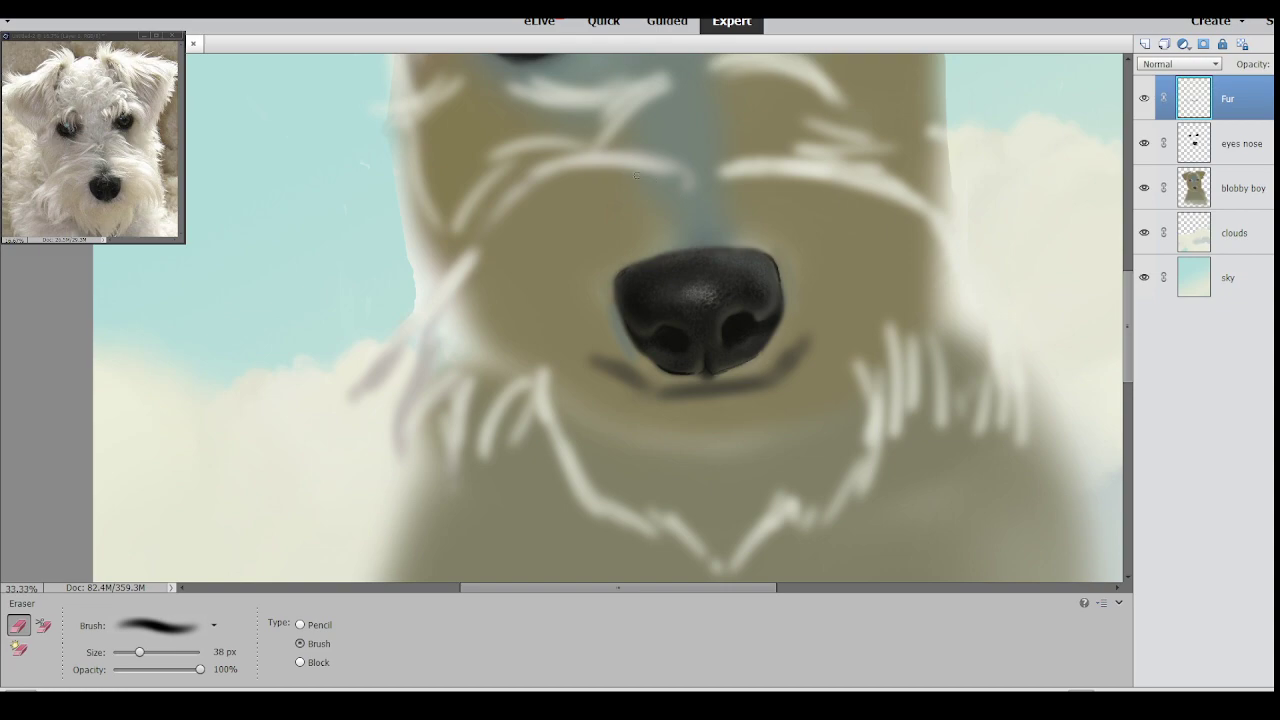
drag(152, 650, 147, 650)
Set the brush to 55 px and paint an off-white stroke curving the left muzzle line's inner end down towards the nose.
key(b)
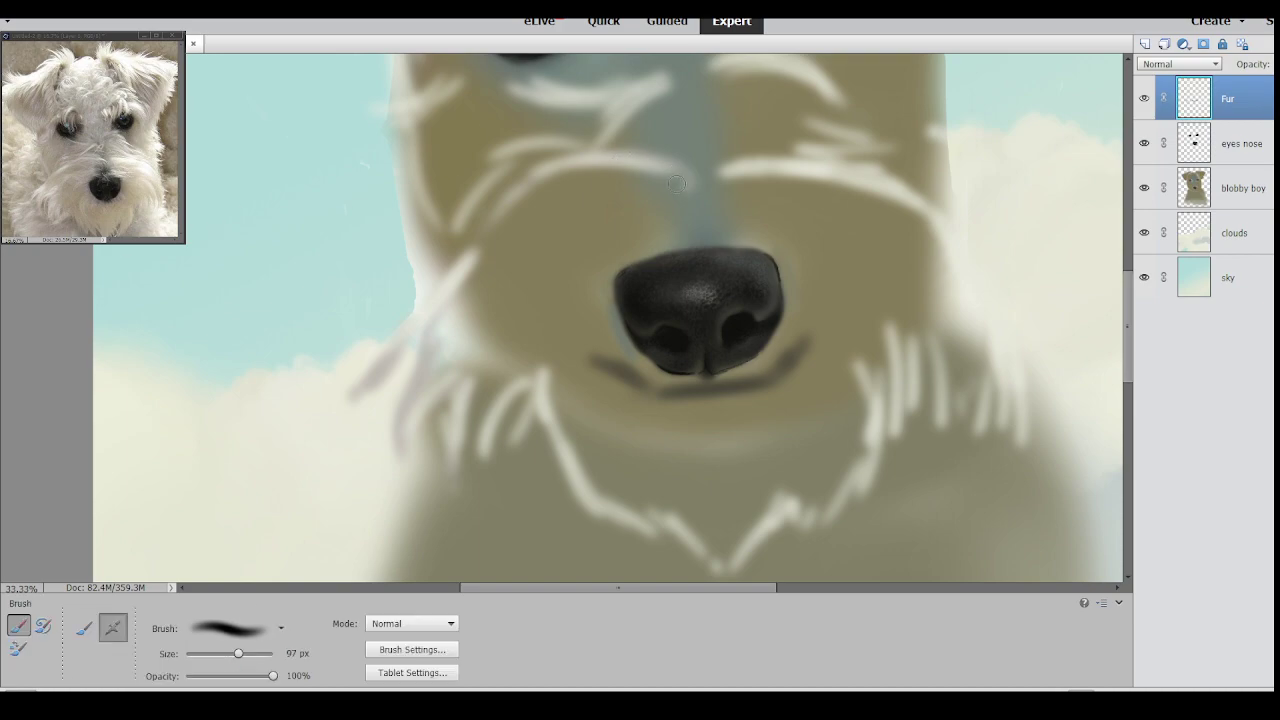
drag(238, 653, 218, 656)
drag(676, 200, 552, 203)
key(ctrl+z)
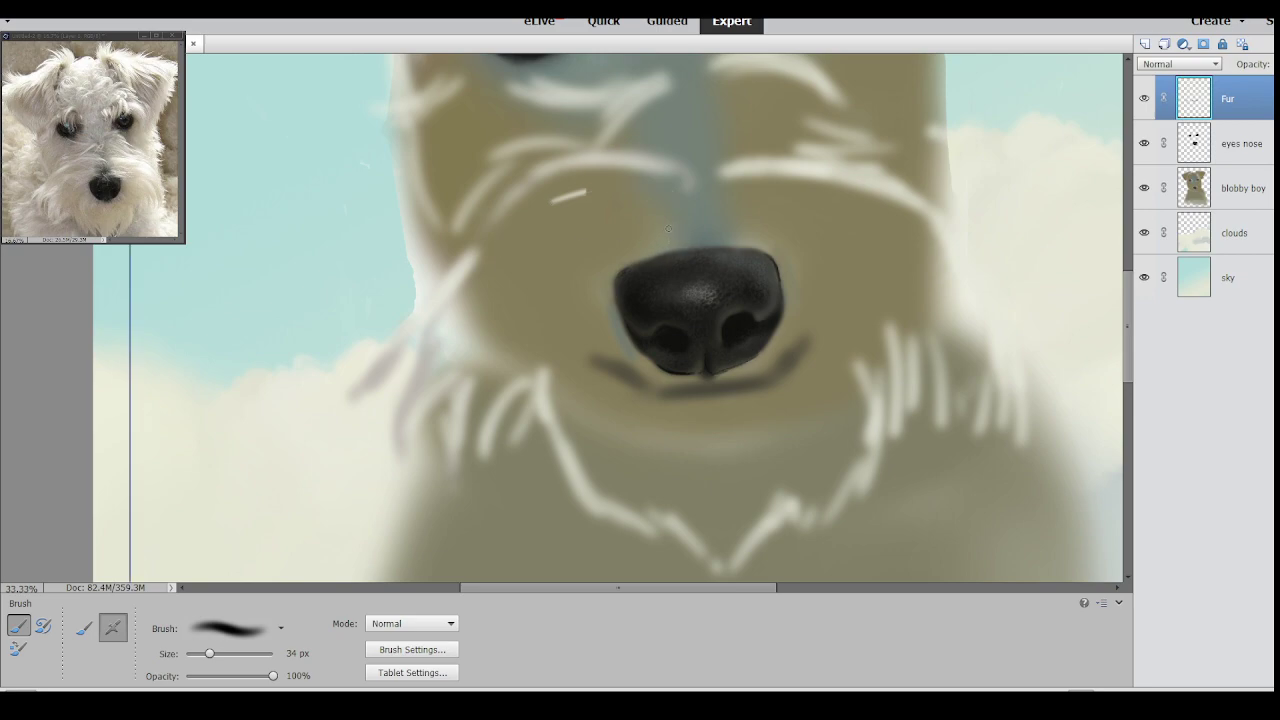
drag(209, 653, 223, 652)
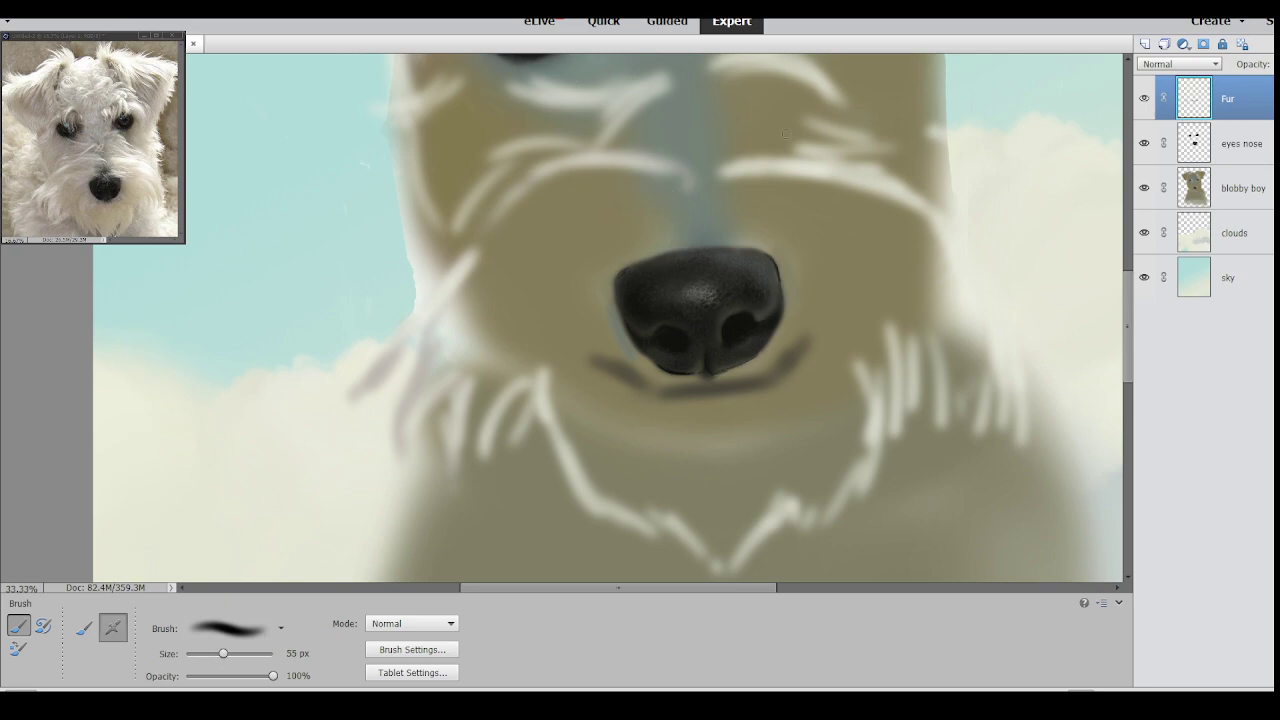
drag(689, 195, 660, 169)
Enlarge the reference photo around the muzzle and dab a short off-white stroke just above the nose on the Fur layer.
click(146, 236)
key(ctrl+=)
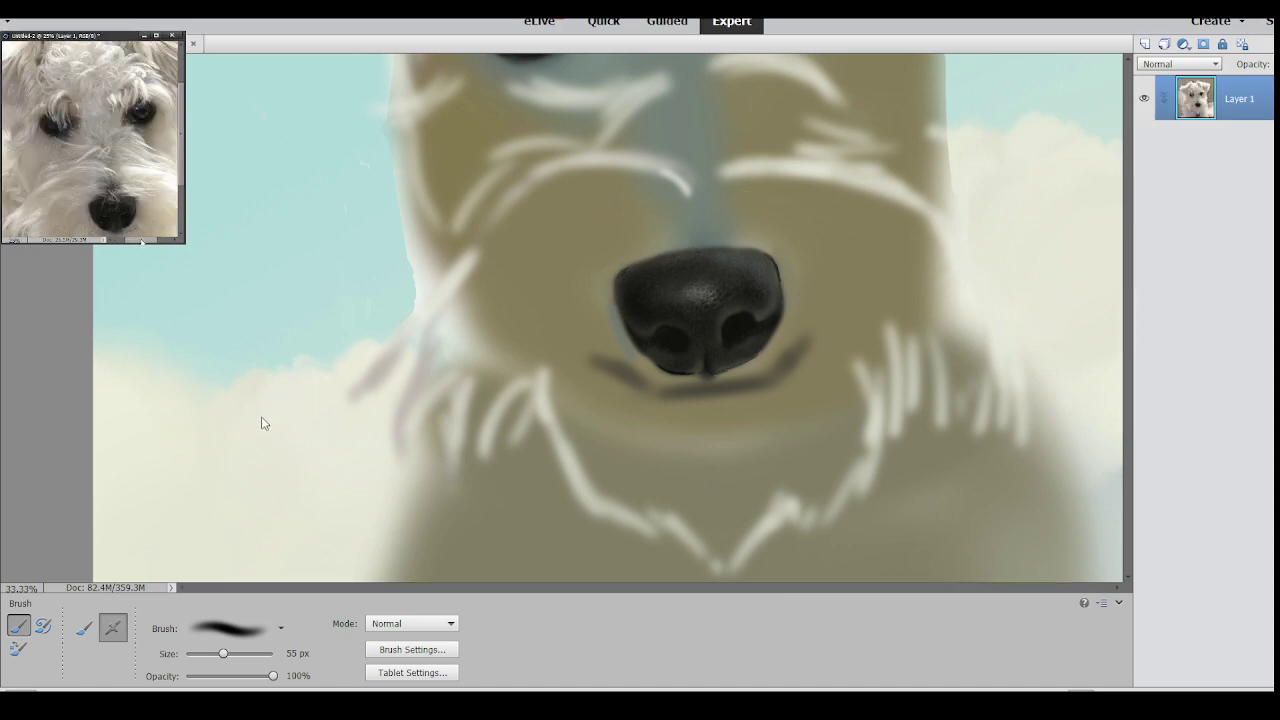
drag(324, 270, 324, 312)
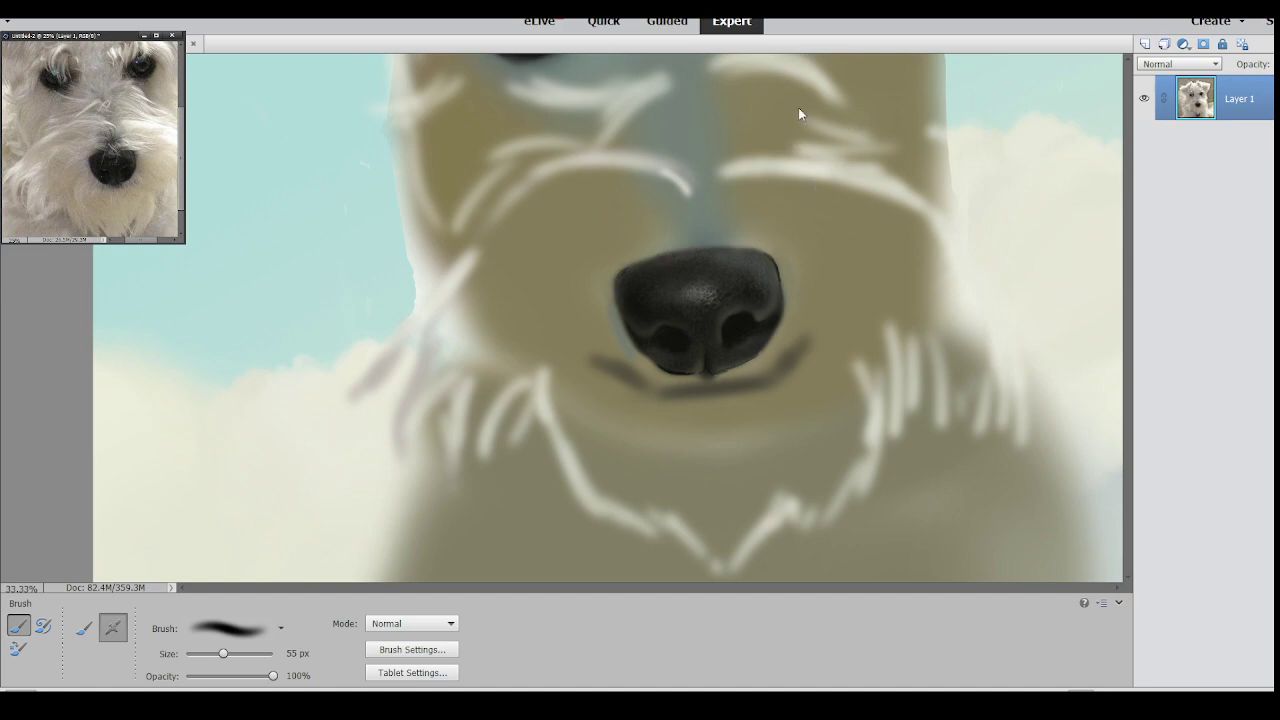
key(ctrl+Tab)
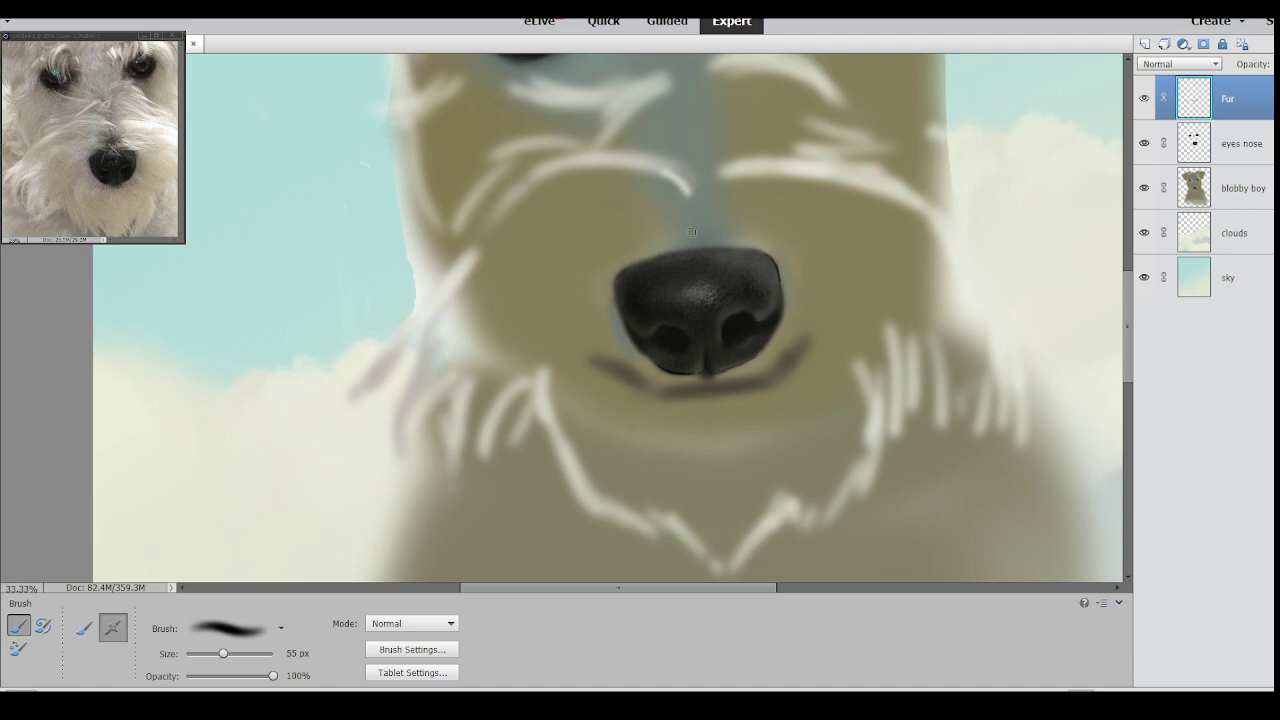
drag(686, 228, 696, 241)
drag(223, 655, 211, 654)
drag(687, 226, 724, 268)
key(ctrl+z)
drag(690, 230, 727, 244)
key(ctrl+z)
On the blobby boy layer, paint soft dark shading above the nose and around the mouth with a 488 px brush.
click(1235, 190)
click(237, 654)
click(697, 231)
drag(237, 653, 246, 653)
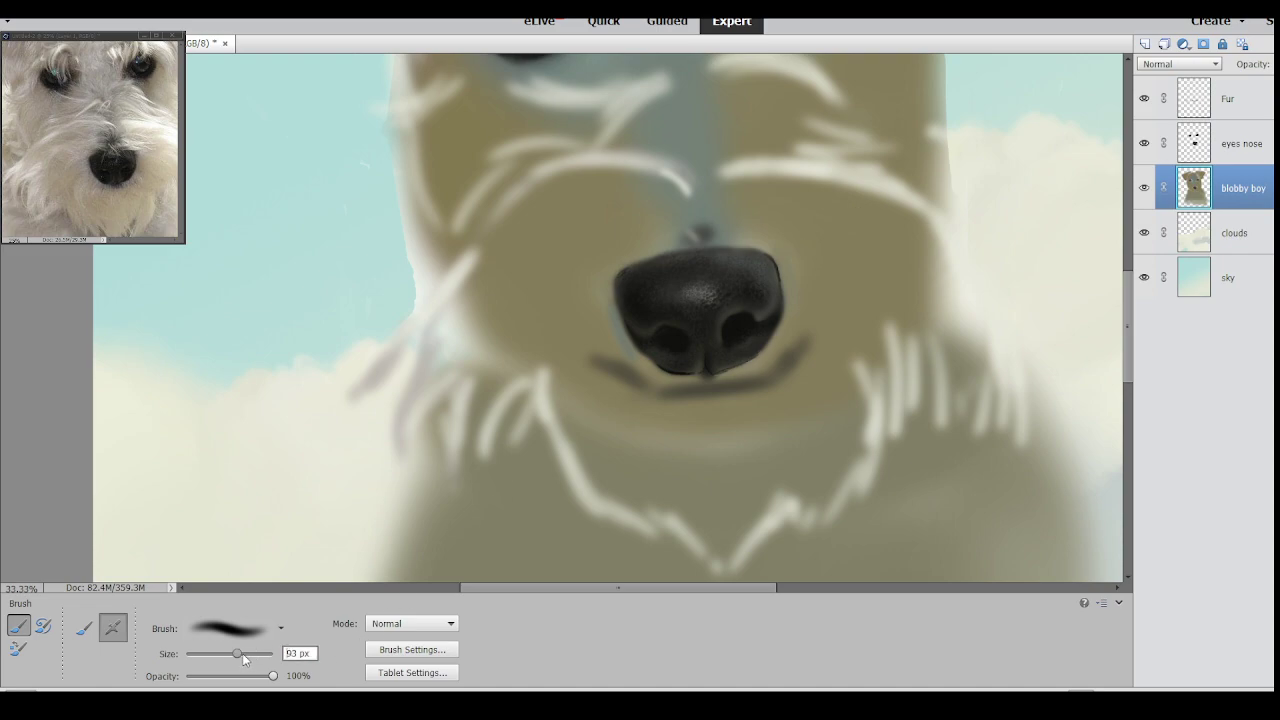
mouse_move(722, 241)
mouse_down()
mouse_move(666, 273)
mouse_move(697, 273)
mouse_move(711, 244)
mouse_move(691, 286)
mouse_move(710, 246)
mouse_move(680, 237)
mouse_move(720, 253)
mouse_move(714, 227)
mouse_move(694, 263)
mouse_move(737, 268)
mouse_move(700, 329)
mouse_up()
mouse_move(713, 355)
mouse_down()
mouse_move(748, 320)
mouse_move(695, 360)
mouse_move(776, 335)
mouse_move(693, 363)
mouse_move(747, 354)
mouse_move(719, 379)
mouse_move(763, 364)
mouse_move(746, 366)
mouse_move(818, 302)
mouse_up()
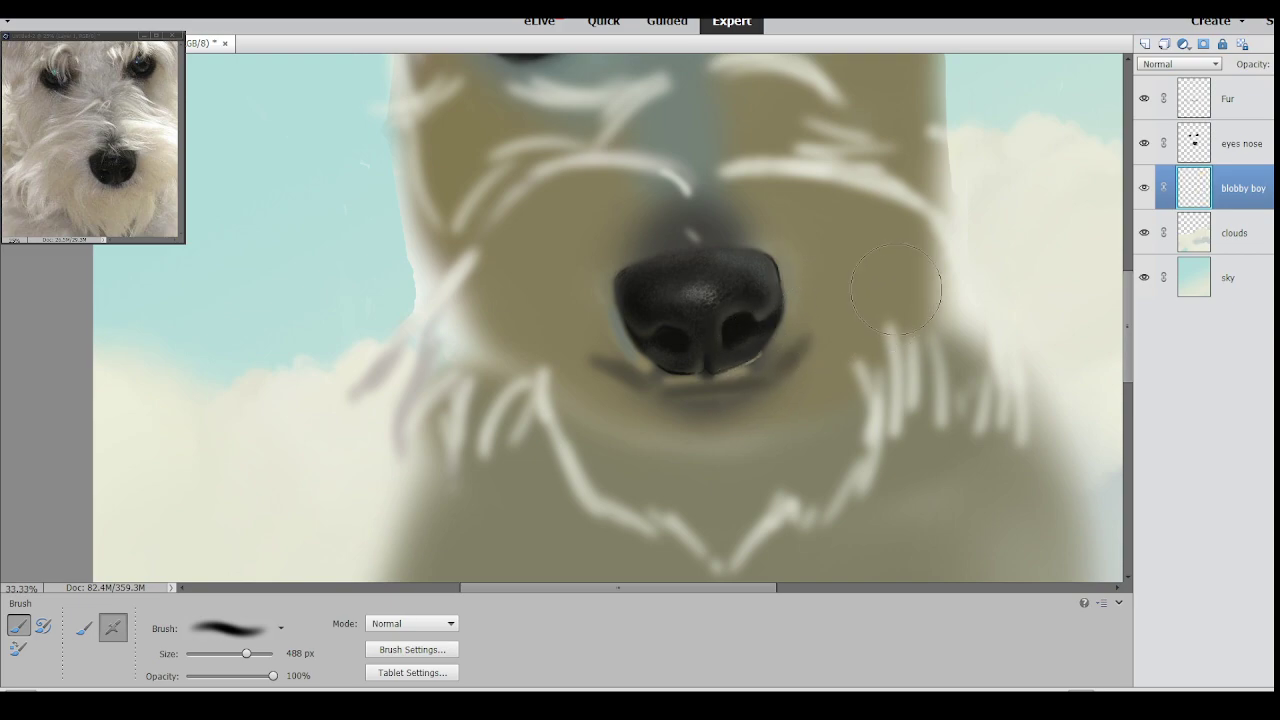
Select the eyes nose layer and erase the leftover pale edge beneath the nose with the 48 px eraser.
click(1225, 150)
key(e)
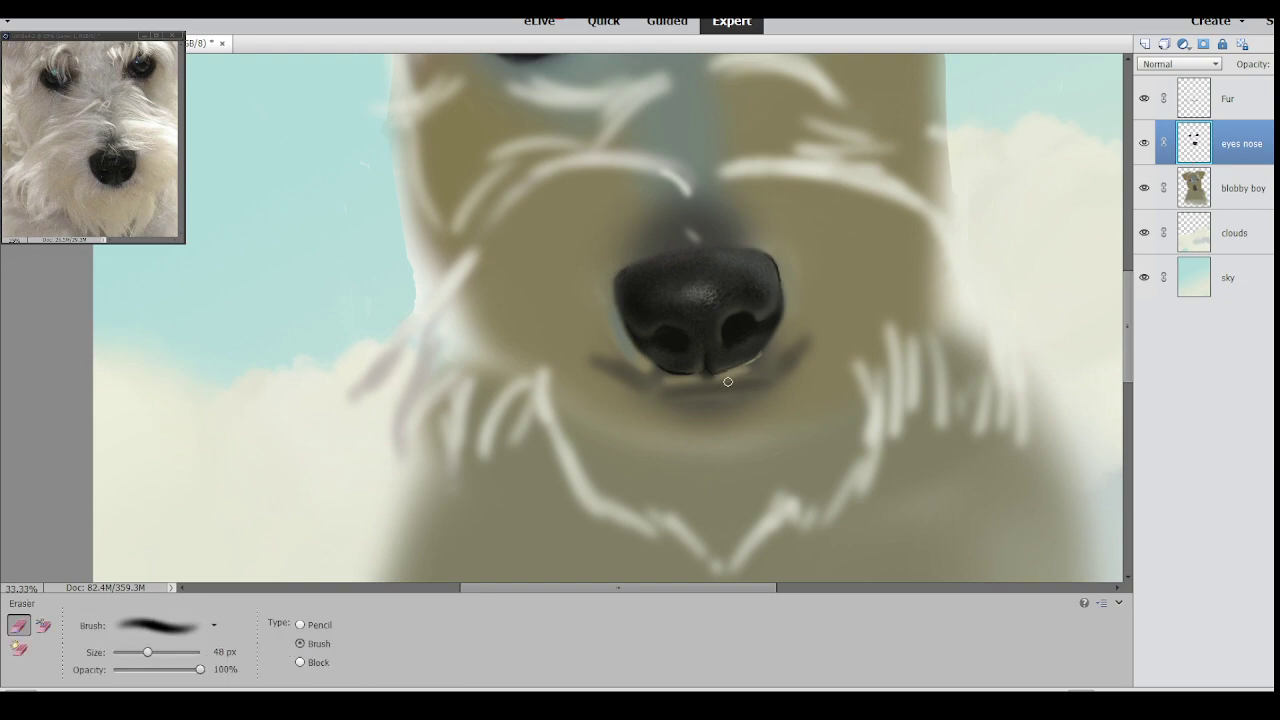
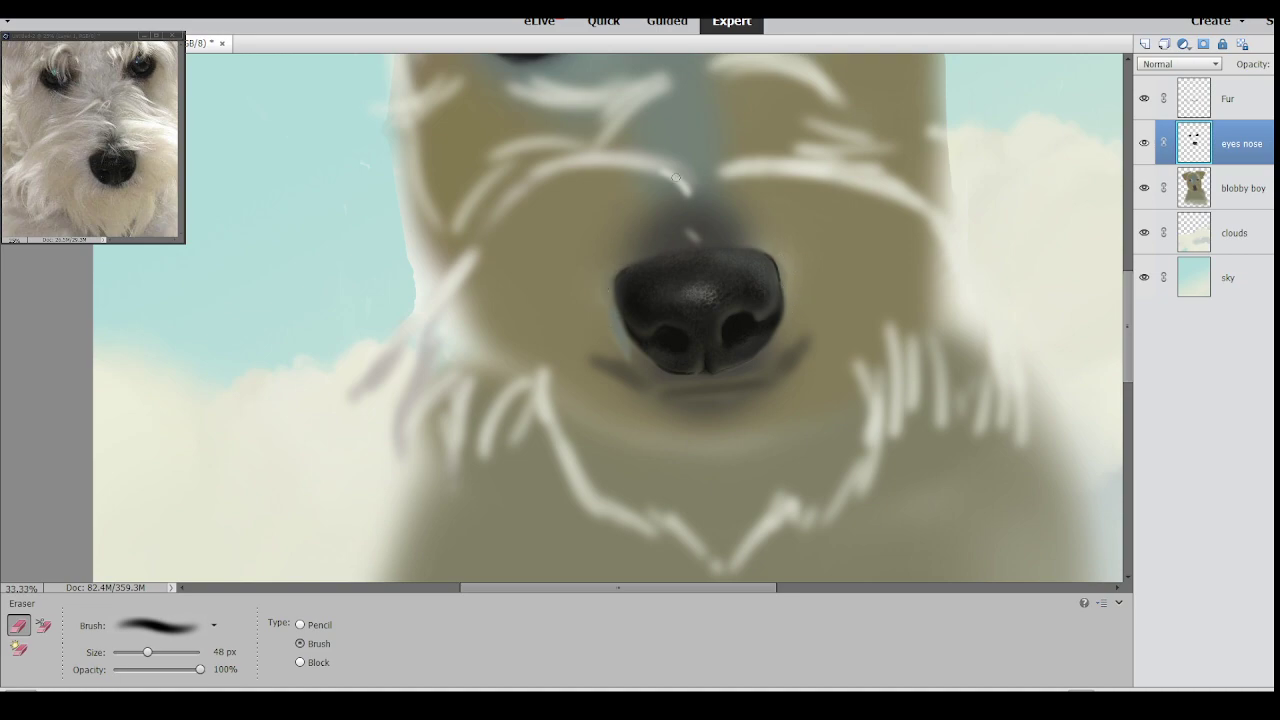
On the Fur layer, paint the first light fur strands above the nose and on its upper edge with a 15 px brush.
click(1237, 101)
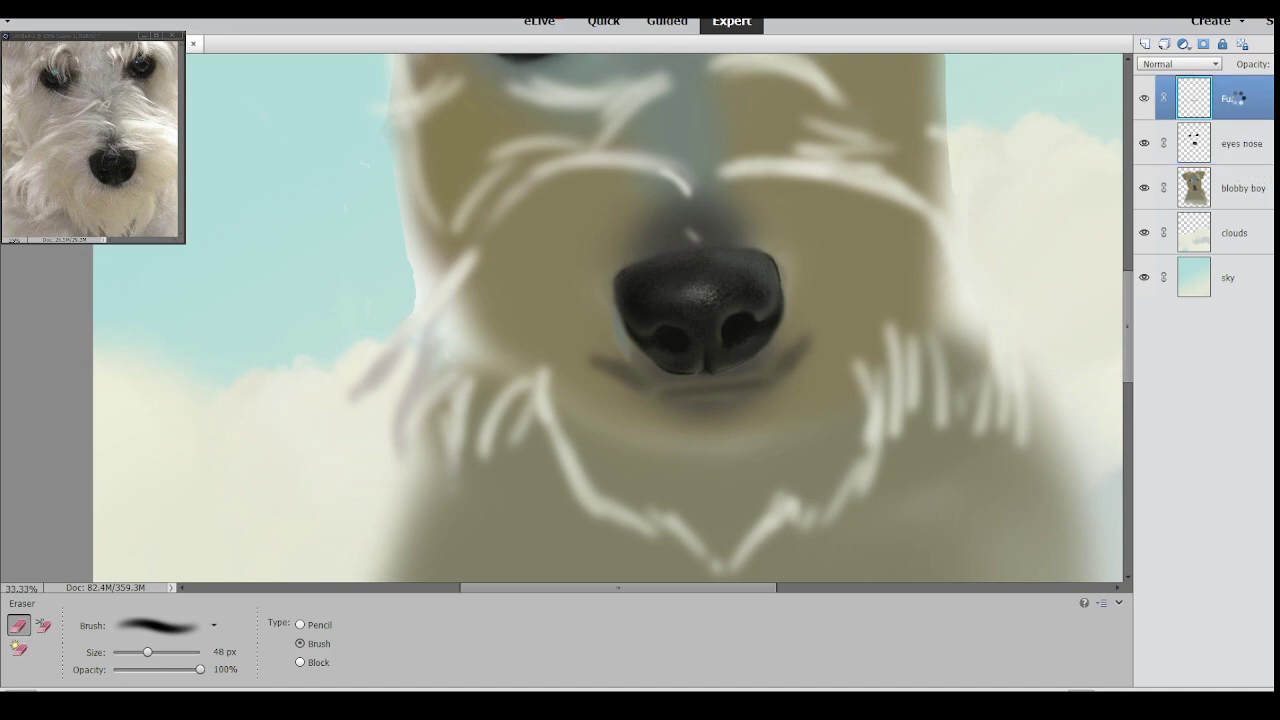
key(b)
drag(246, 653, 195, 656)
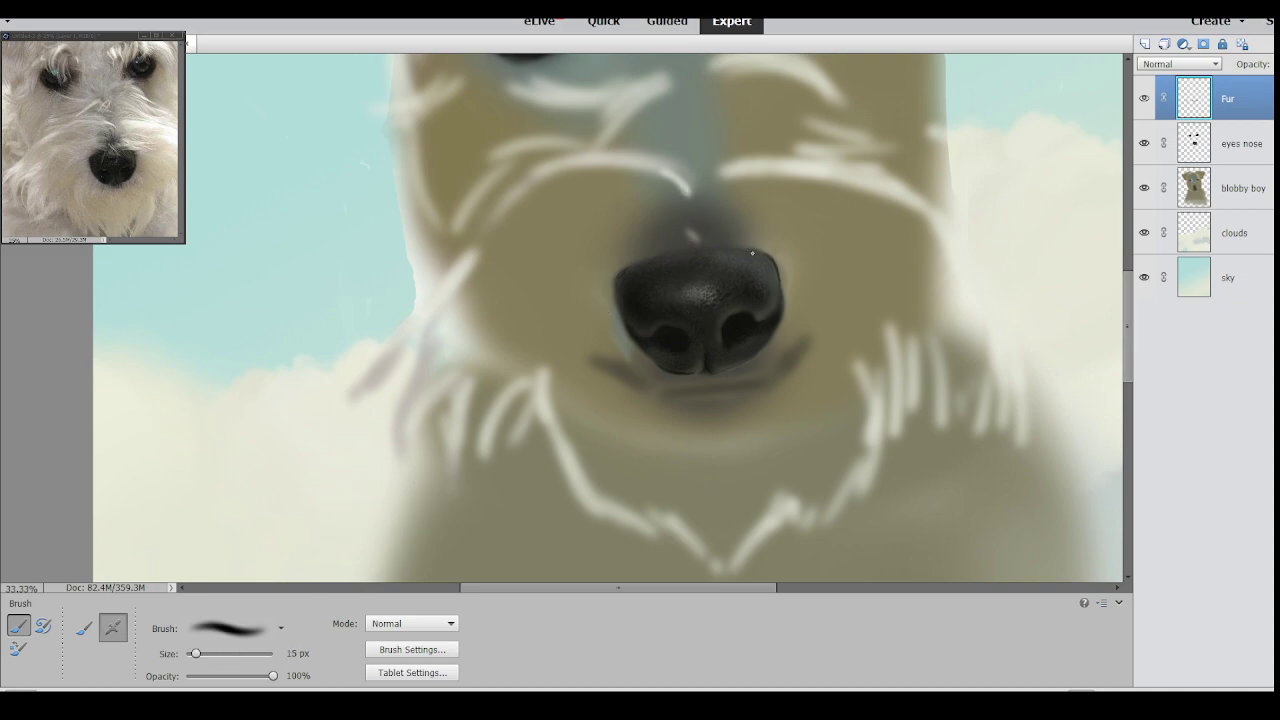
drag(690, 233, 726, 266)
drag(697, 237, 705, 244)
mouse_move(747, 249)
mouse_down()
mouse_move(730, 245)
mouse_move(778, 260)
mouse_move(750, 247)
mouse_up()
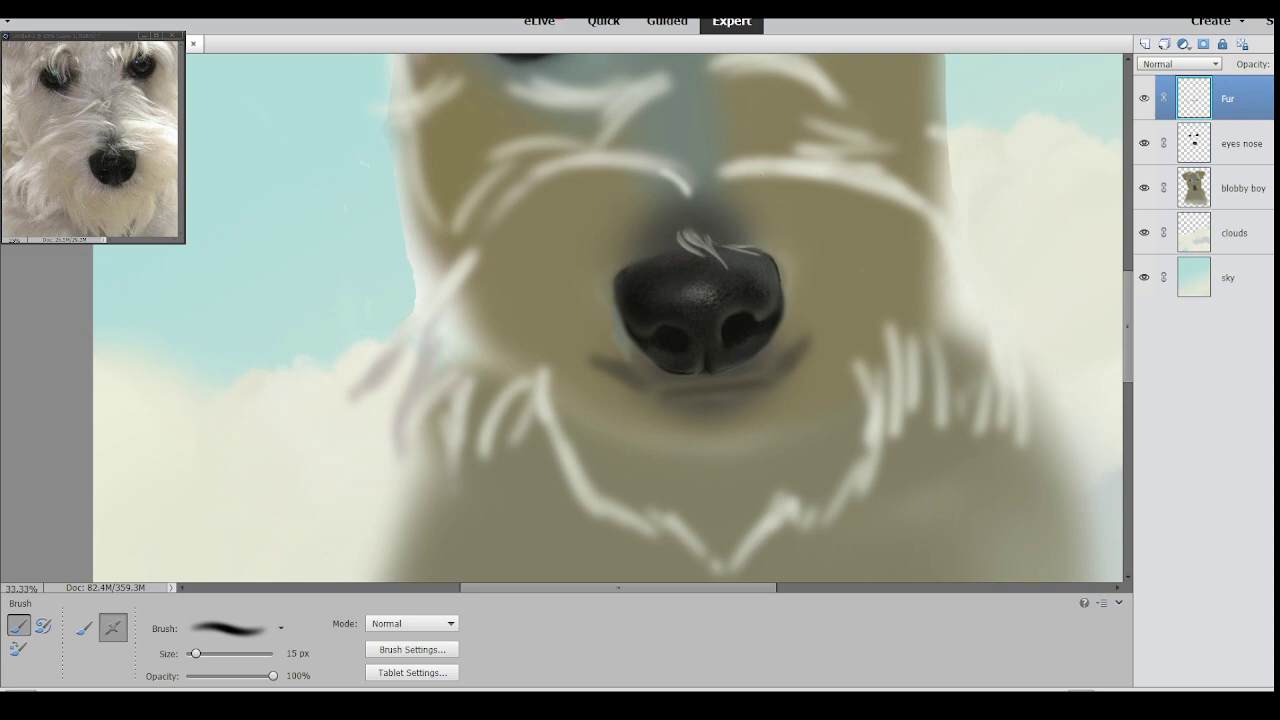
Paint light fur strands sweeping from the tuft along the nose's upper right edge, undoing the misplaced ones.
key(ctrl+equal)
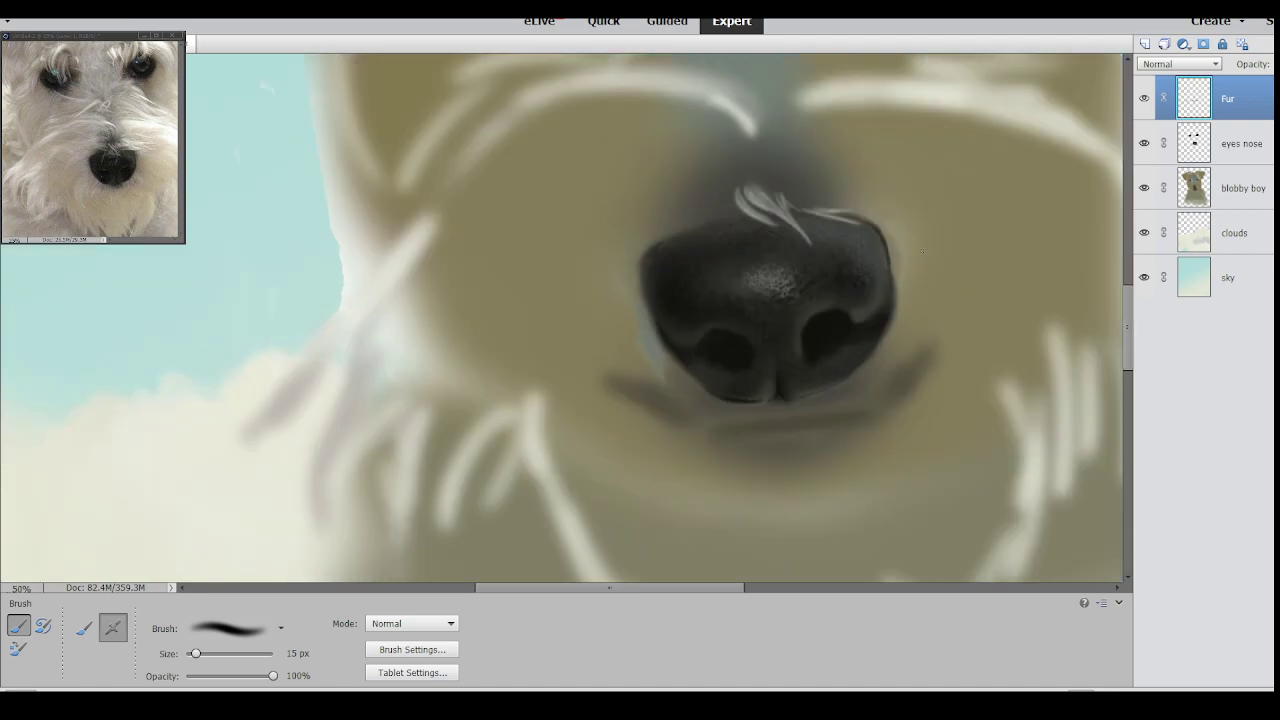
drag(826, 216, 906, 221)
mouse_move(826, 210)
mouse_down()
mouse_move(918, 214)
mouse_move(783, 188)
mouse_up()
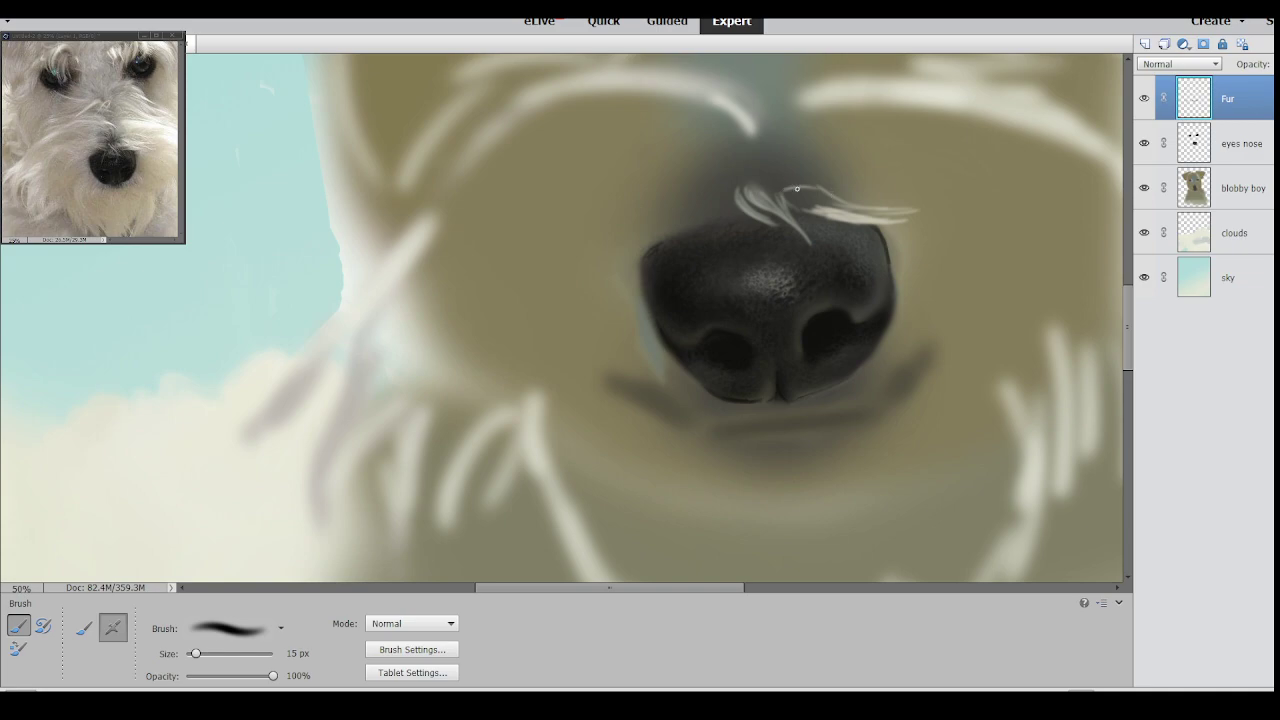
key(ctrl+z)
key(ctrl+z)
drag(788, 191, 845, 210)
key(ctrl+z)
mouse_move(801, 190)
mouse_down()
mouse_move(850, 223)
mouse_move(806, 206)
mouse_up()
drag(792, 192, 818, 208)
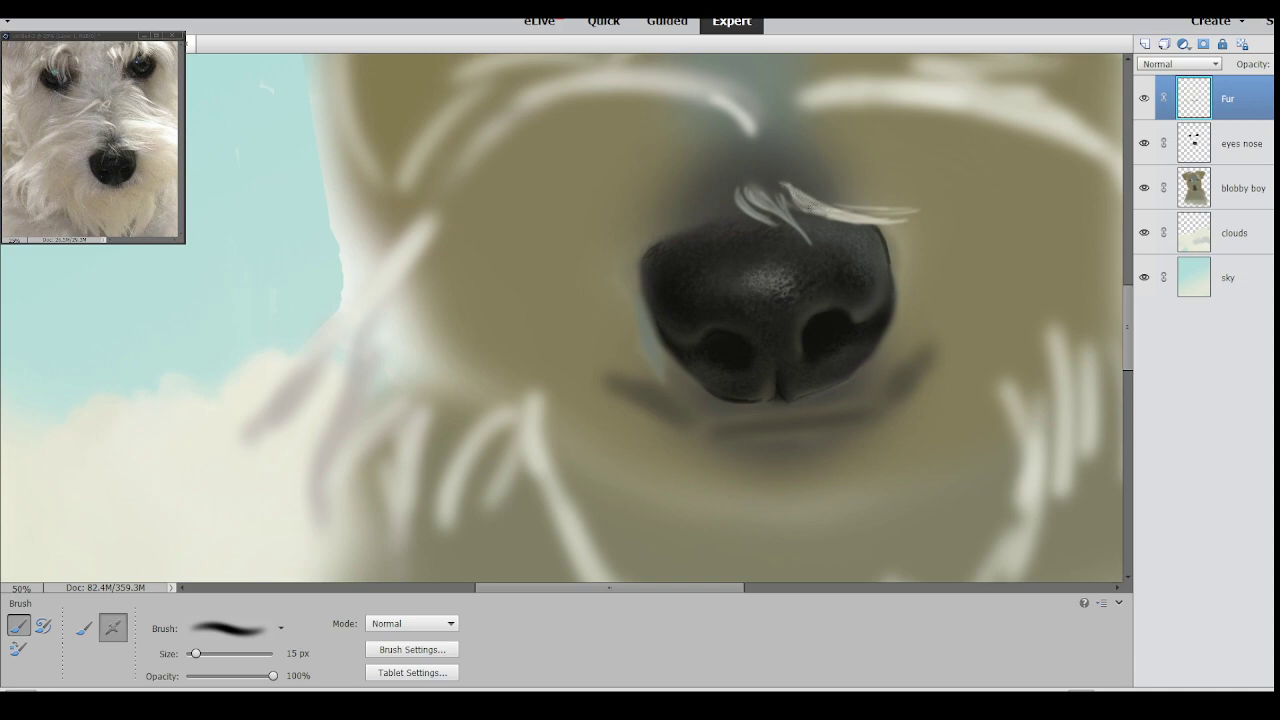
Add thin curved strands fanning out from the tuft's centre to both sides of the nose bridge.
drag(780, 177, 824, 196)
mouse_move(772, 174)
mouse_down()
mouse_move(812, 163)
mouse_move(854, 176)
mouse_move(829, 167)
mouse_up()
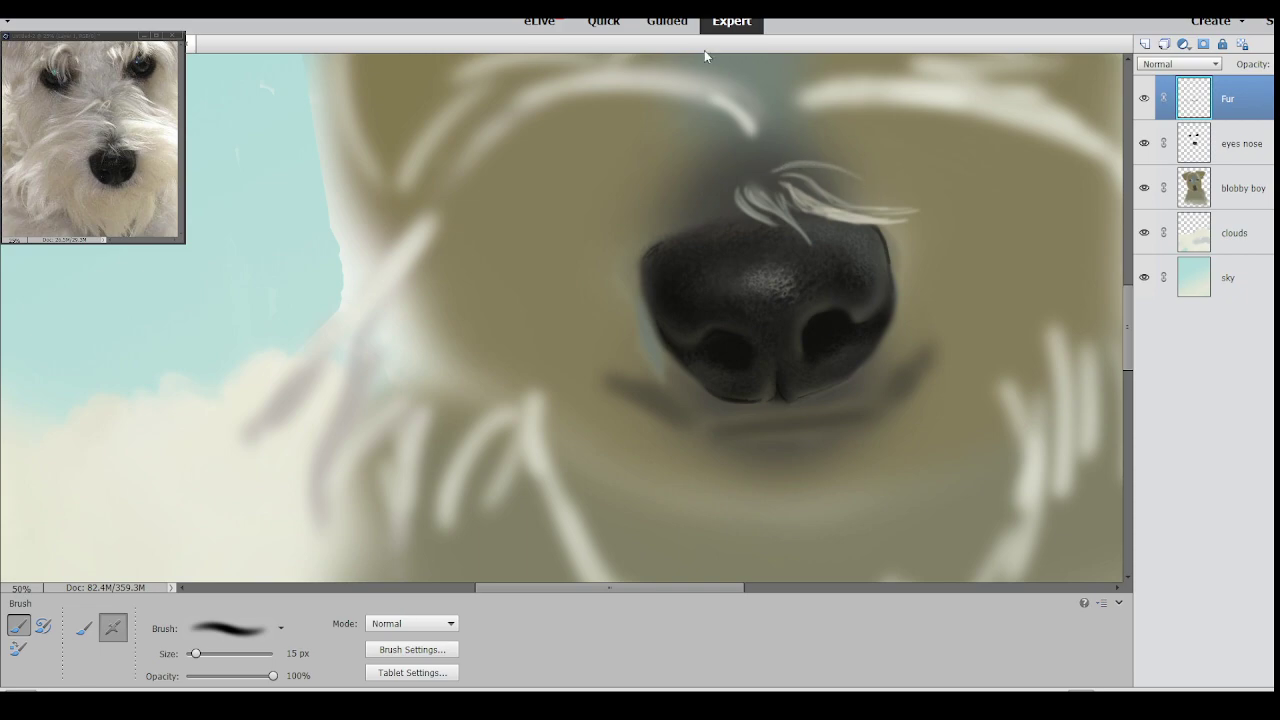
mouse_move(750, 183)
mouse_down()
mouse_move(686, 169)
mouse_move(668, 180)
mouse_move(716, 178)
mouse_up()
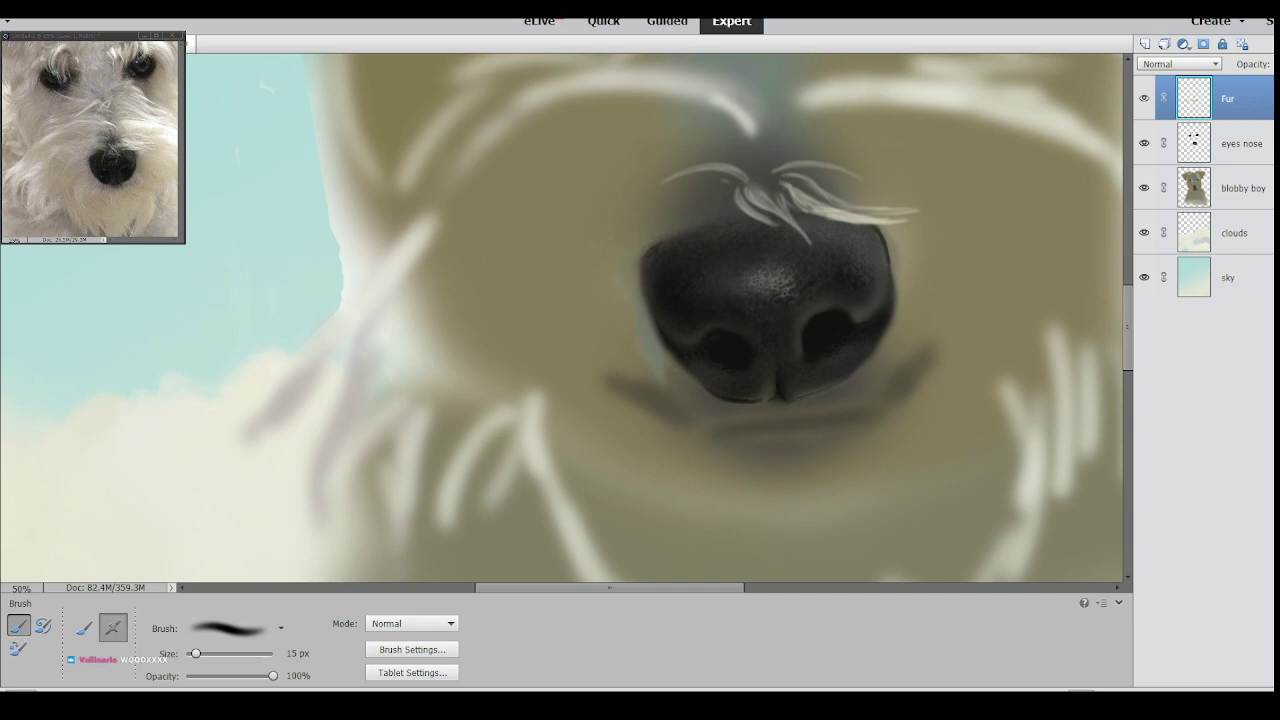
drag(756, 174, 728, 144)
key(ctrl+z)
drag(748, 173, 672, 137)
key(ctrl+z)
mouse_move(757, 174)
mouse_down()
mouse_move(714, 146)
mouse_move(687, 156)
mouse_up()
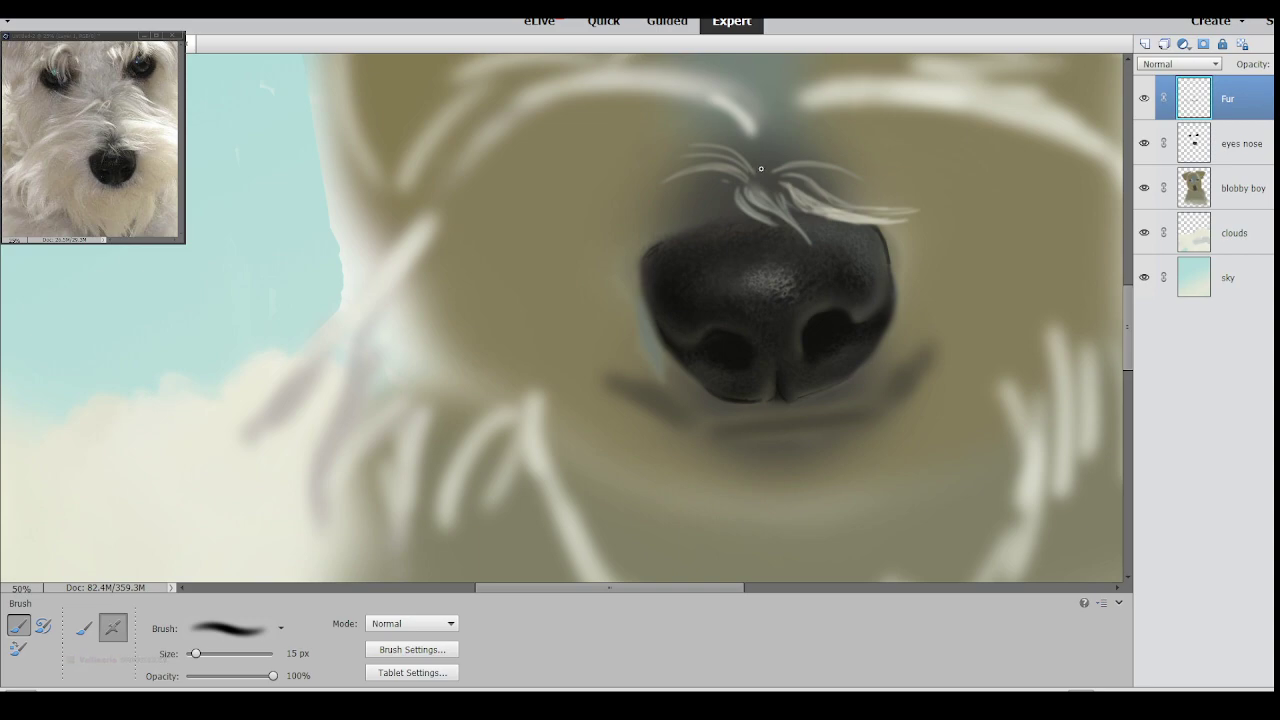
Paint strands rising from the tuft's centre up the nose bridge, plus one sweeping outward to the left.
drag(762, 172, 751, 123)
drag(762, 174, 751, 132)
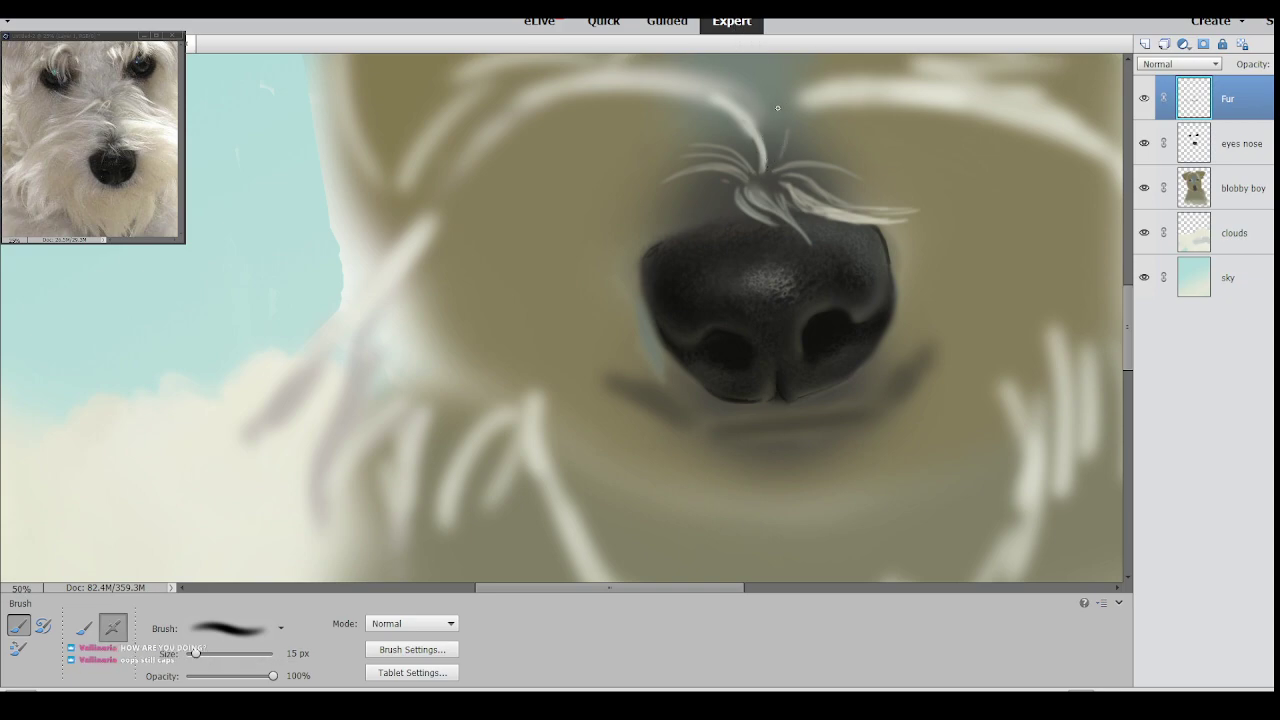
mouse_move(768, 173)
mouse_down()
mouse_move(787, 132)
mouse_move(766, 115)
mouse_up()
mouse_move(764, 174)
mouse_down()
mouse_move(781, 126)
mouse_move(748, 112)
mouse_up()
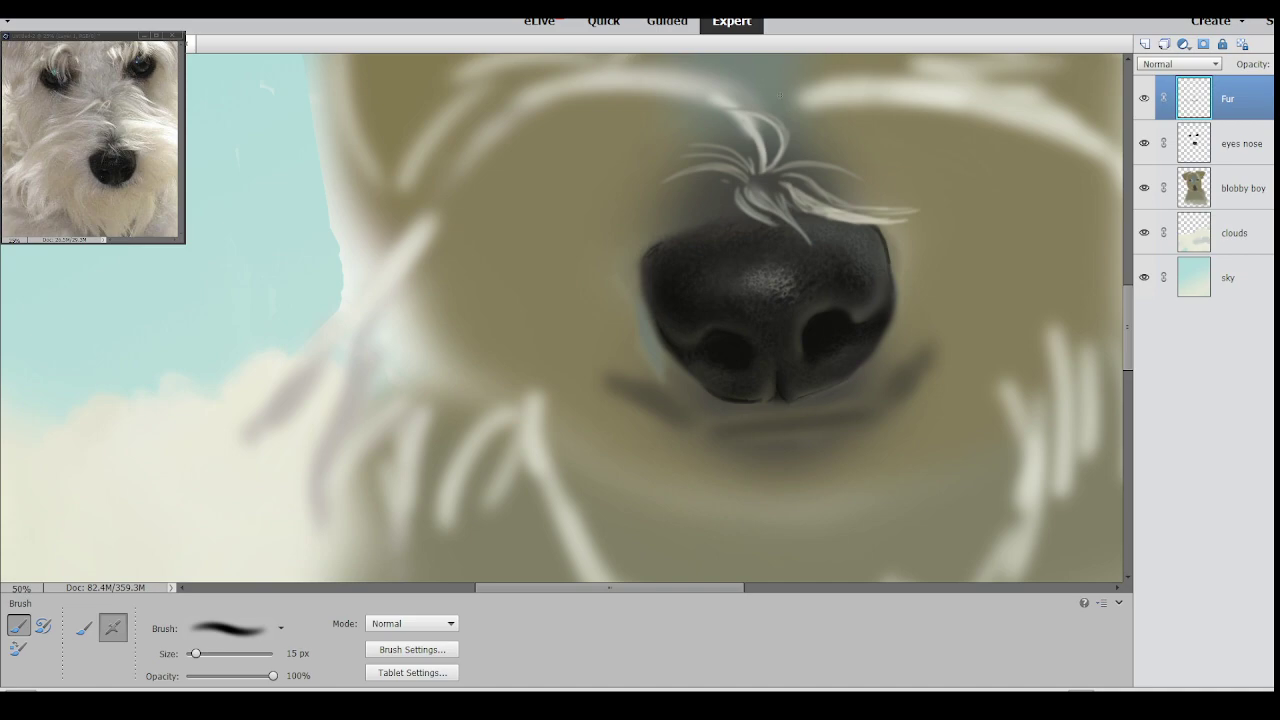
drag(760, 162, 660, 142)
Fill the tuft's lower left side with short fur strands hanging toward the nose's upper edge.
drag(704, 589, 713, 591)
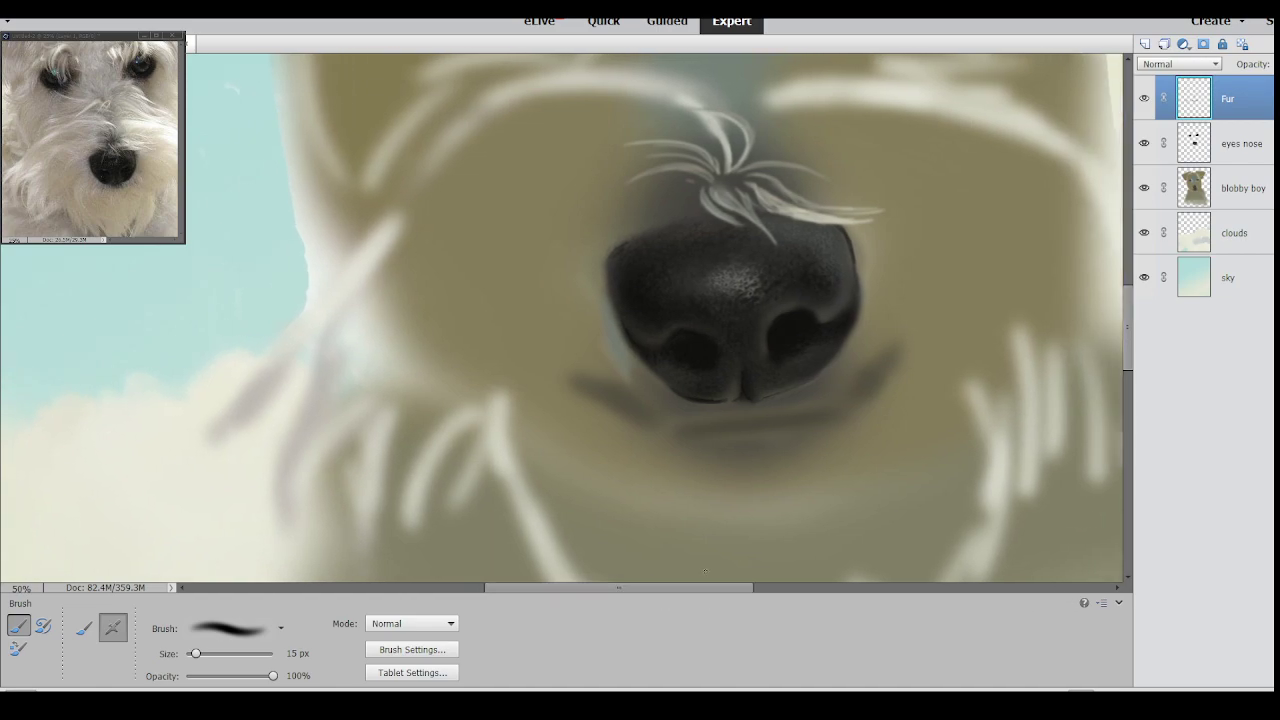
key(ctrl+minus)
key(ctrl+minus)
mouse_move(1122, 352)
mouse_down()
mouse_move(1115, 285)
mouse_move(1103, 383)
mouse_move(1109, 370)
mouse_up()
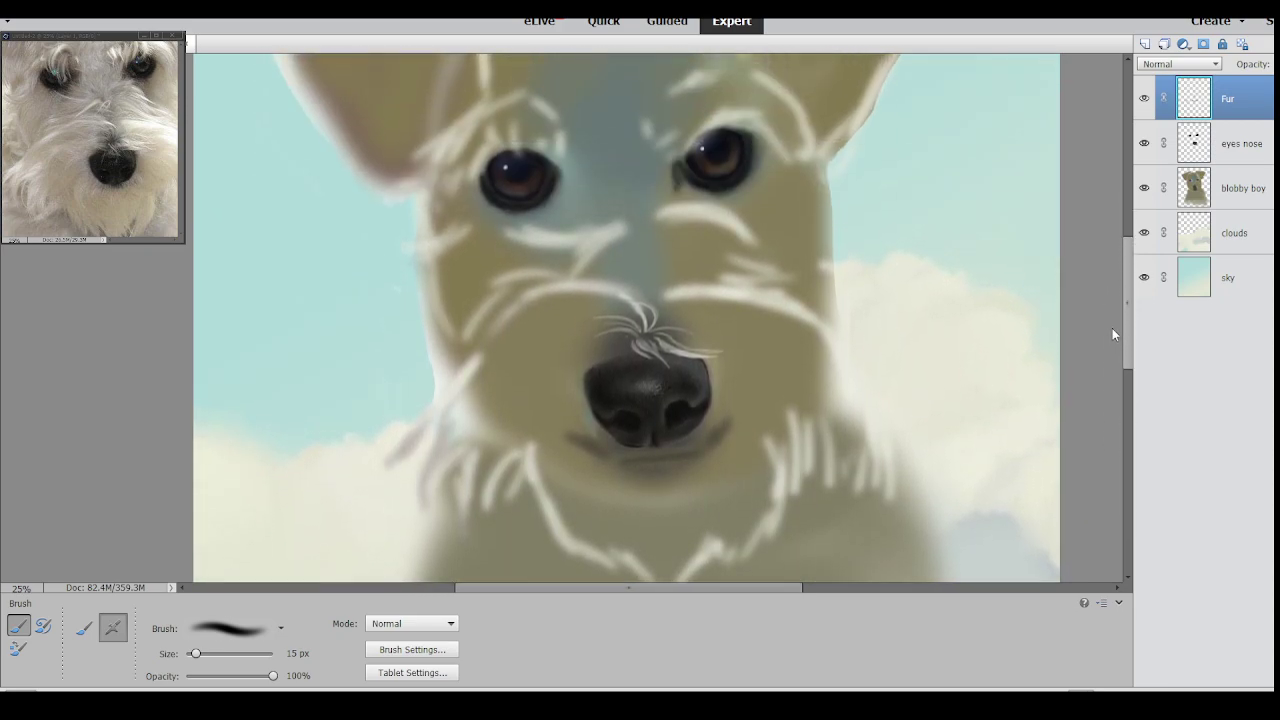
scroll(1110, 350, down, 5)
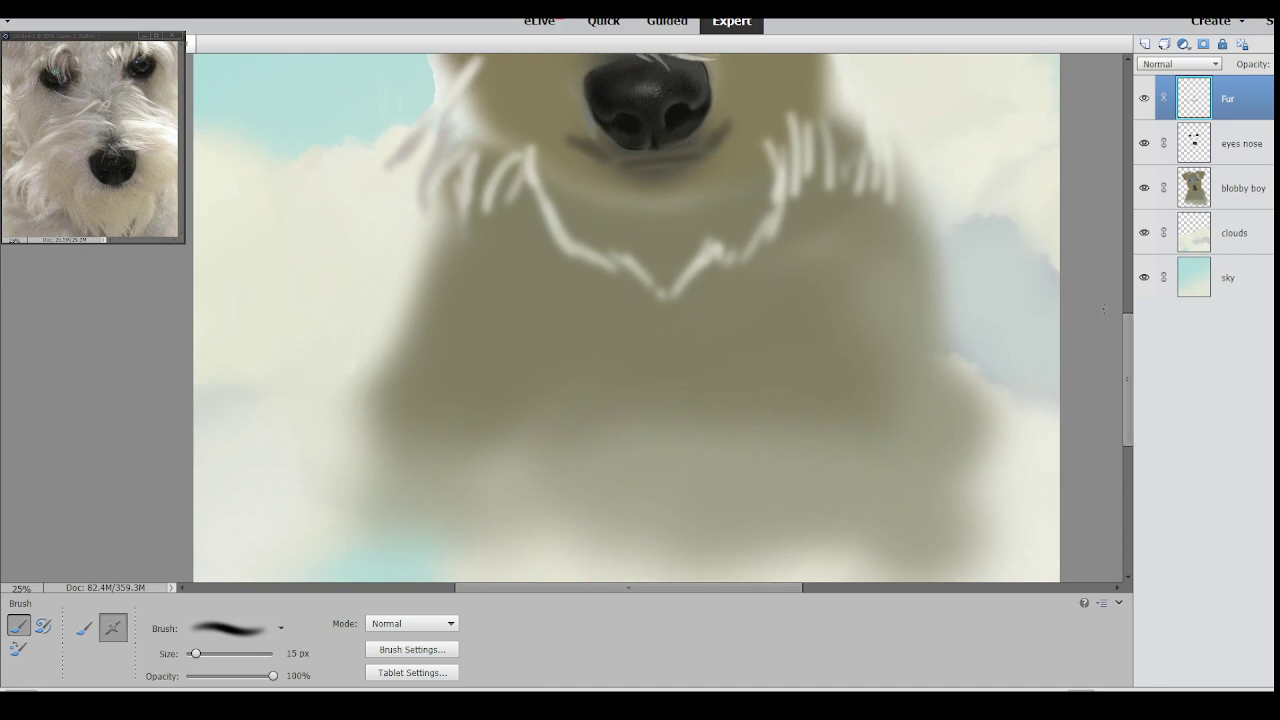
drag(1127, 352, 1109, 268)
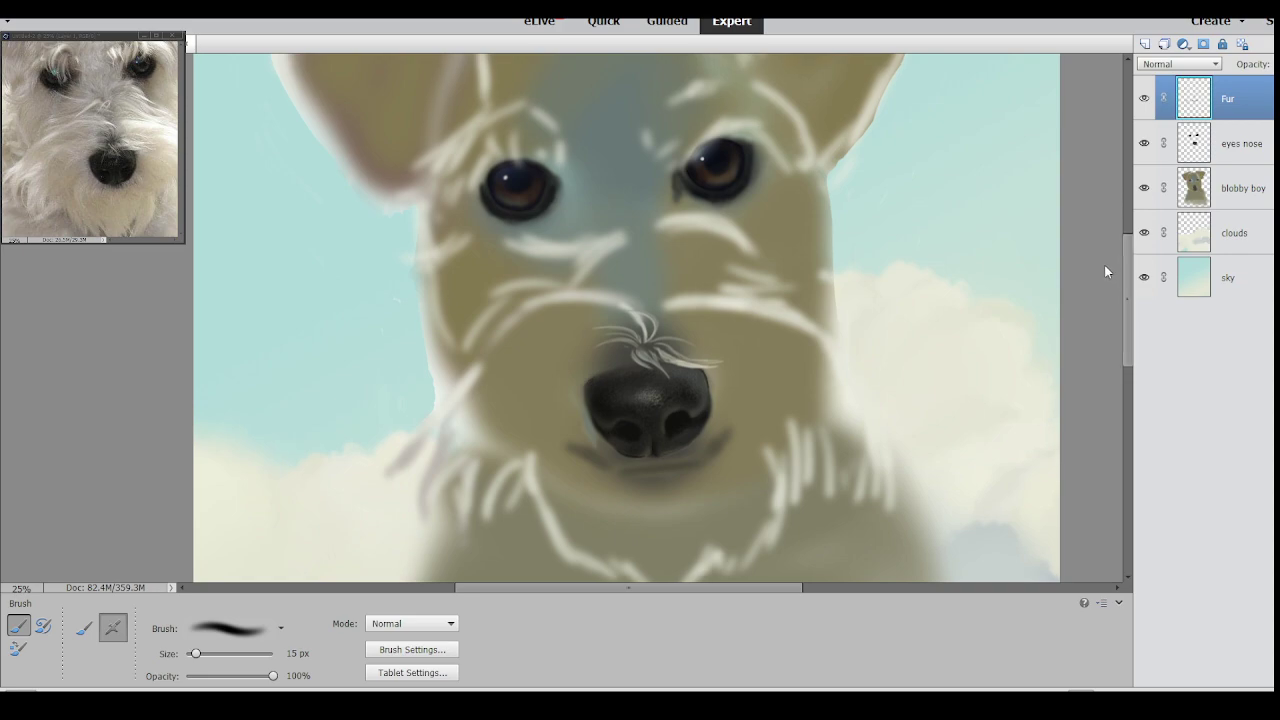
key(ctrl+equal)
key(ctrl+equal)
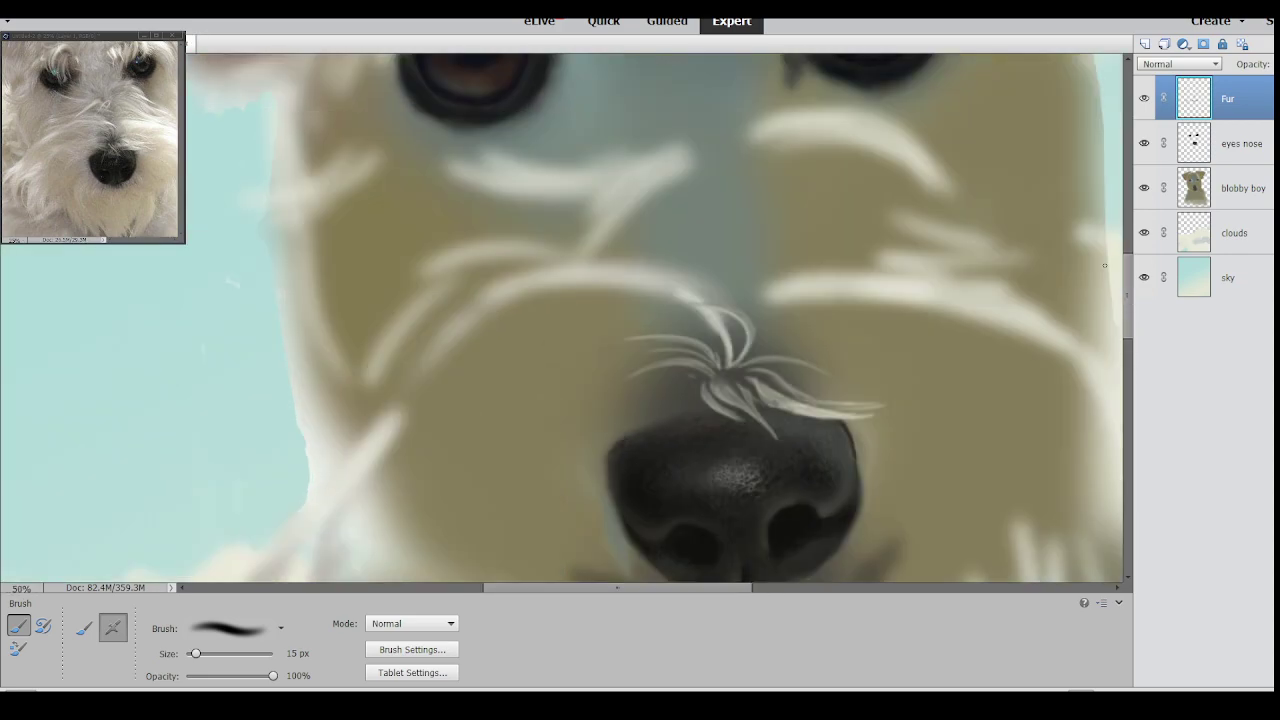
drag(1127, 300, 1124, 328)
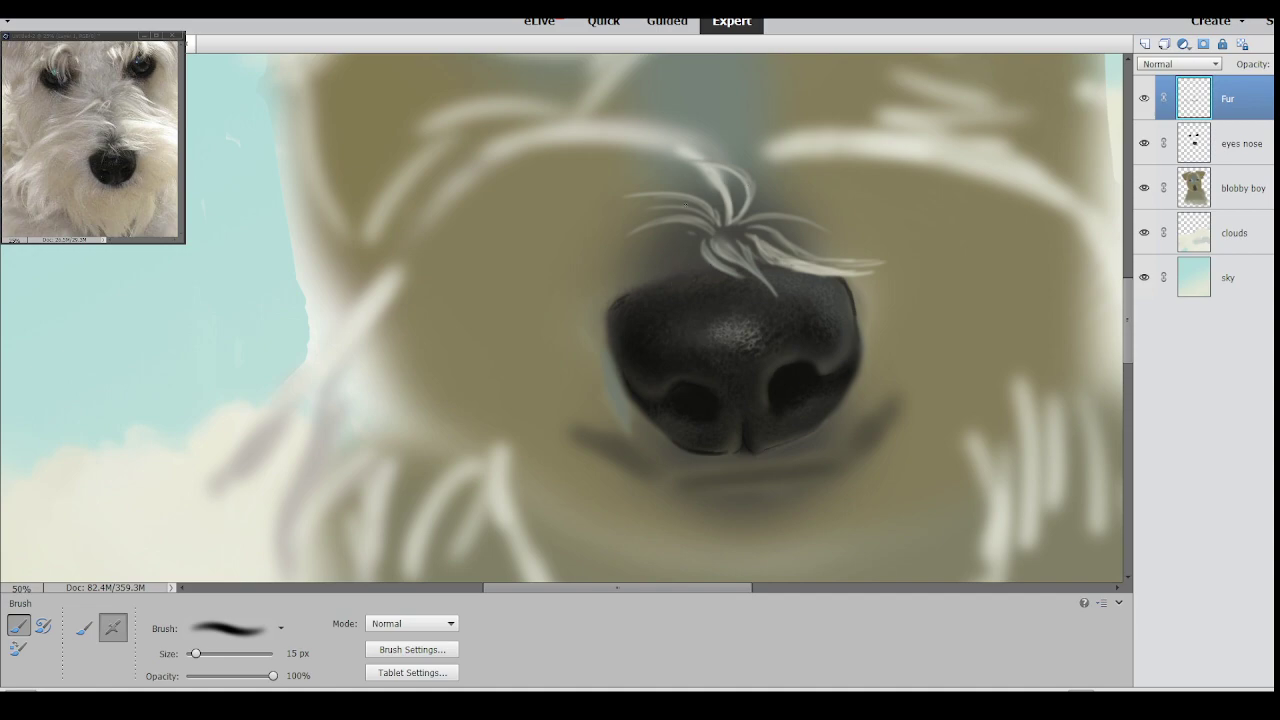
drag(694, 253, 711, 275)
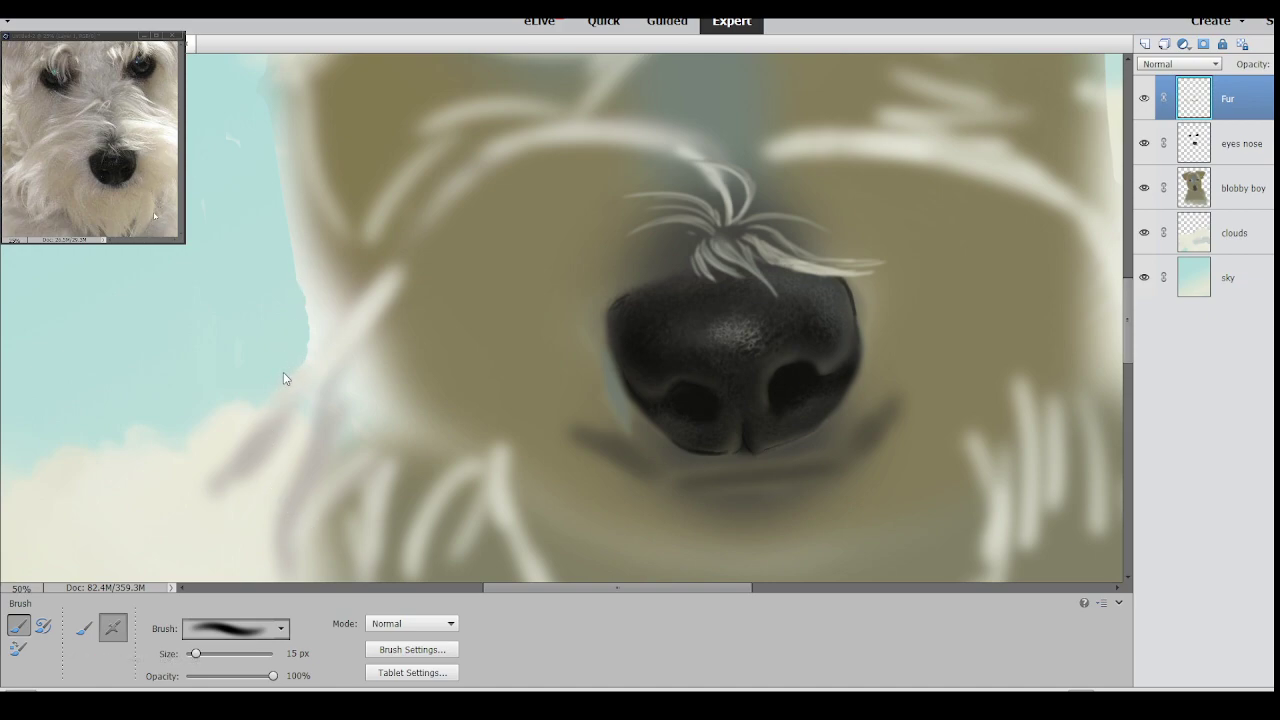
Try a multi-bristle fur brush at 175 px and 701 px on the muzzle left of the nose and undo the strokes.
click(256, 567)
drag(455, 354, 489, 196)
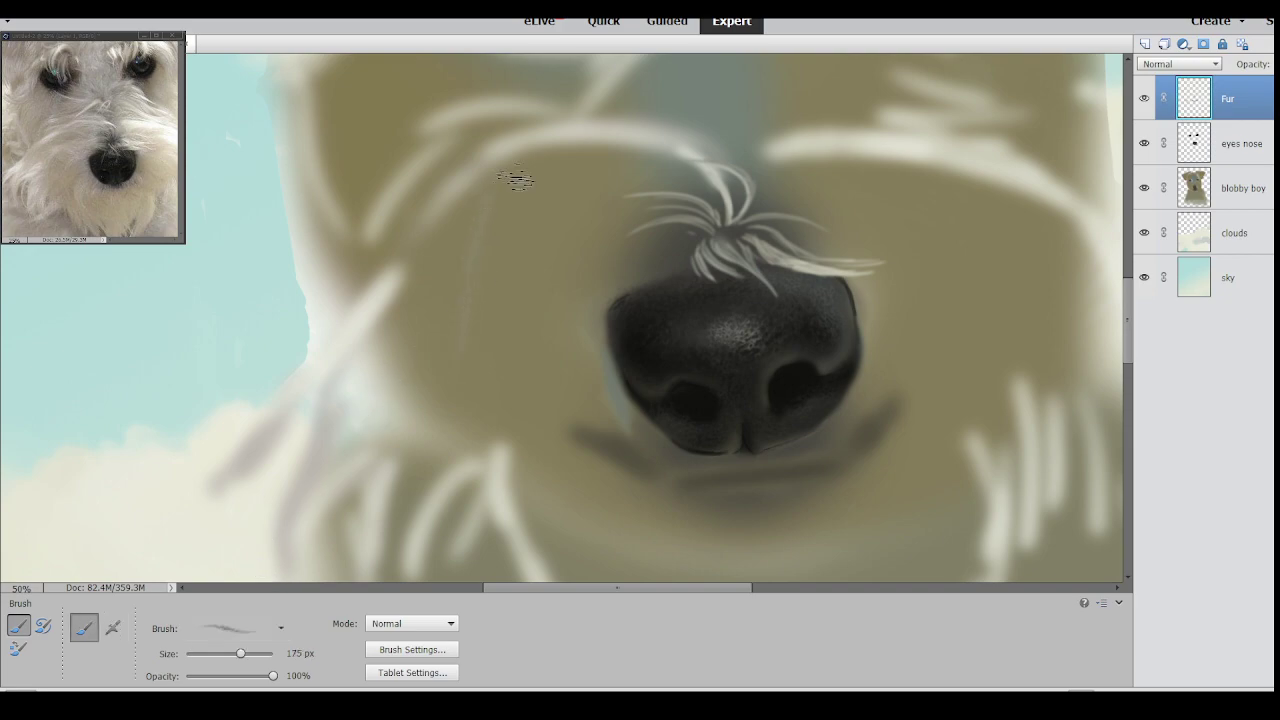
drag(243, 653, 249, 653)
mouse_move(525, 225)
mouse_down()
mouse_move(405, 440)
mouse_move(503, 384)
mouse_move(482, 440)
mouse_up()
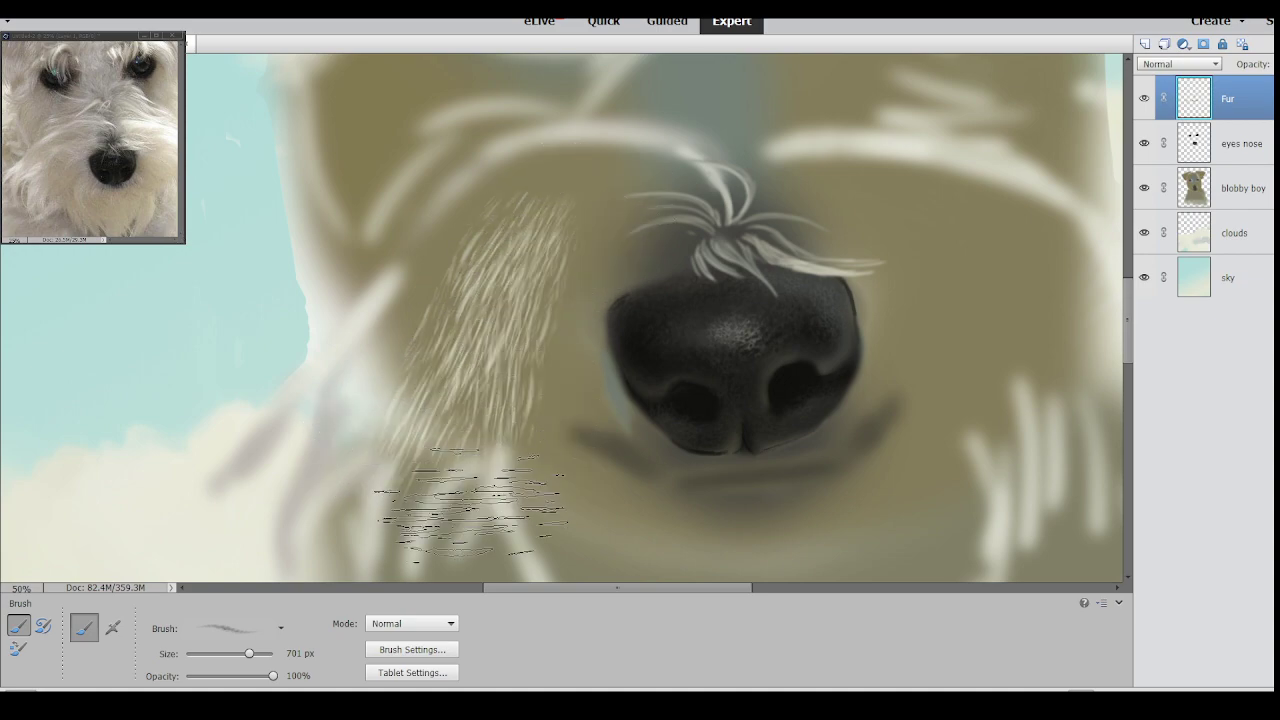
key(ctrl+z)
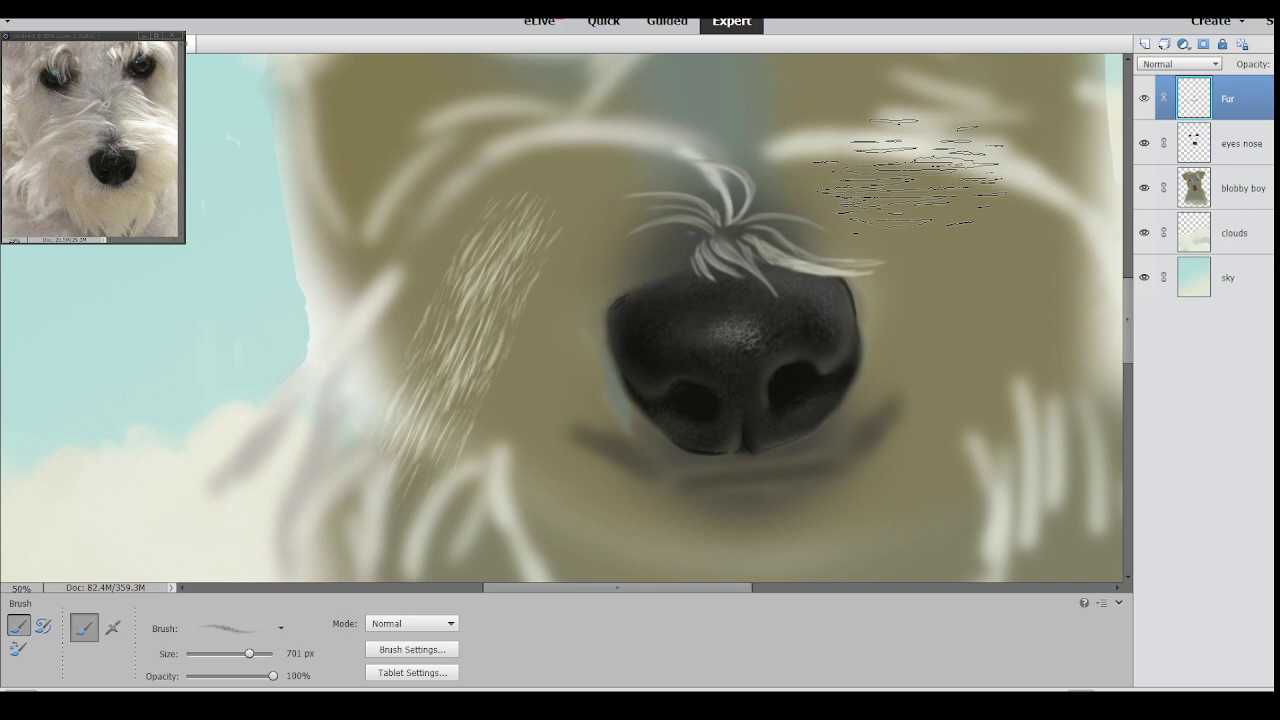
key(ctrl+z)
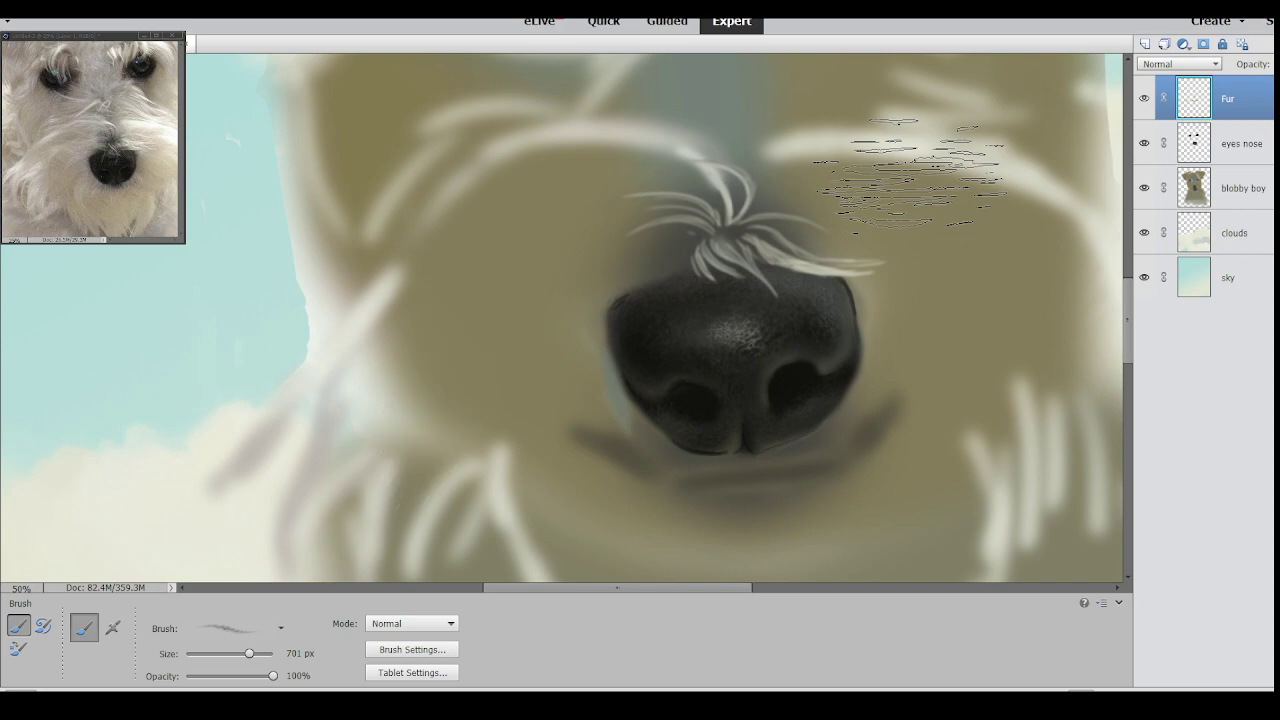
Try the multi-bristle brush at 701 px between the eyes and at 69 px beneath the right eye, and undo all strokes.
drag(1130, 309, 1136, 255)
mouse_move(643, 186)
mouse_down()
mouse_move(676, 293)
mouse_move(700, 206)
mouse_move(710, 305)
mouse_move(705, 195)
mouse_up()
key(ctrl+z)
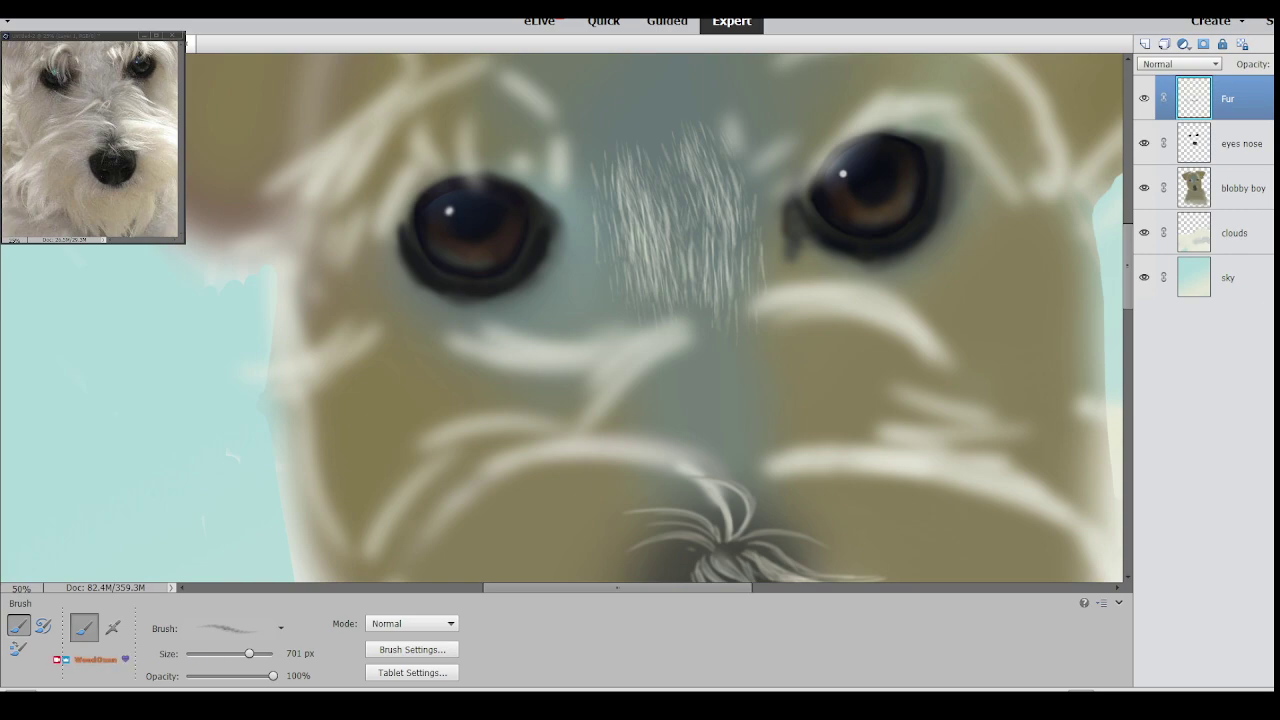
click(228, 653)
drag(907, 266, 965, 330)
key(ctrl+z)
key(ctrl+z)
key(ctrl+z)
key(ctrl+z)
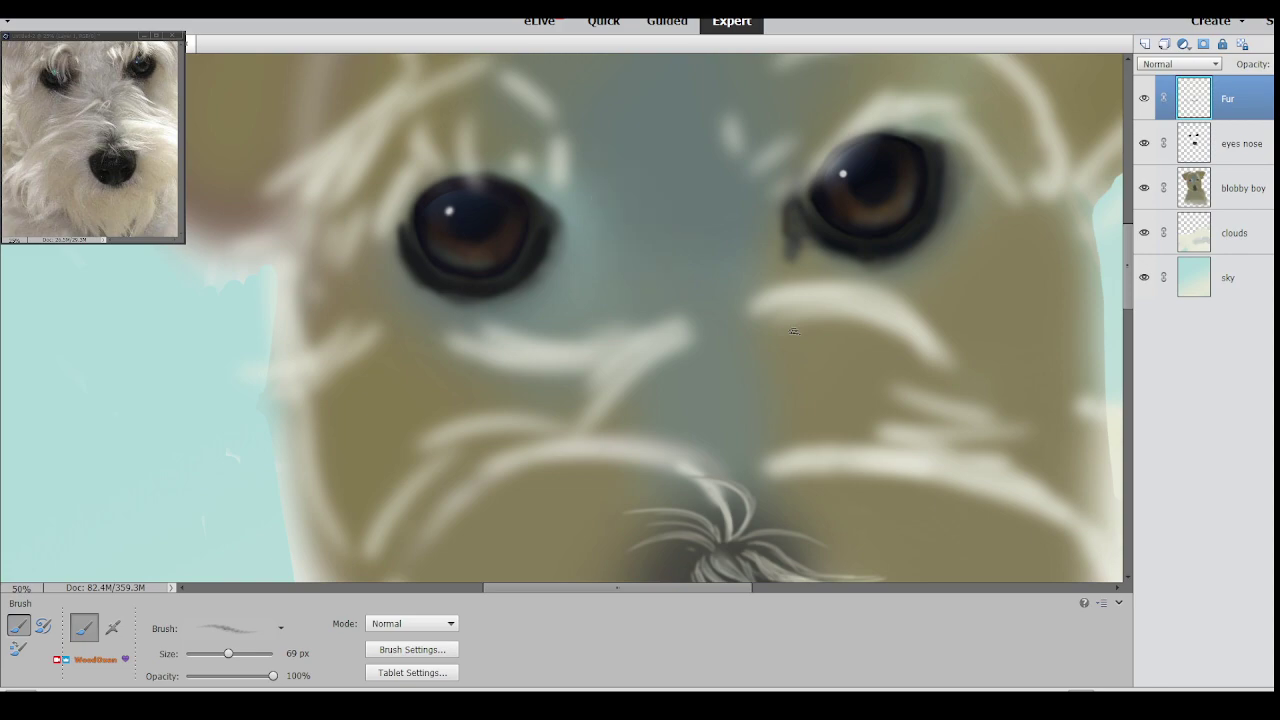
Return to the soft brush at 15 px and paint one short strand at the nose's lower left edge above the mouth.
drag(1128, 258, 1127, 306)
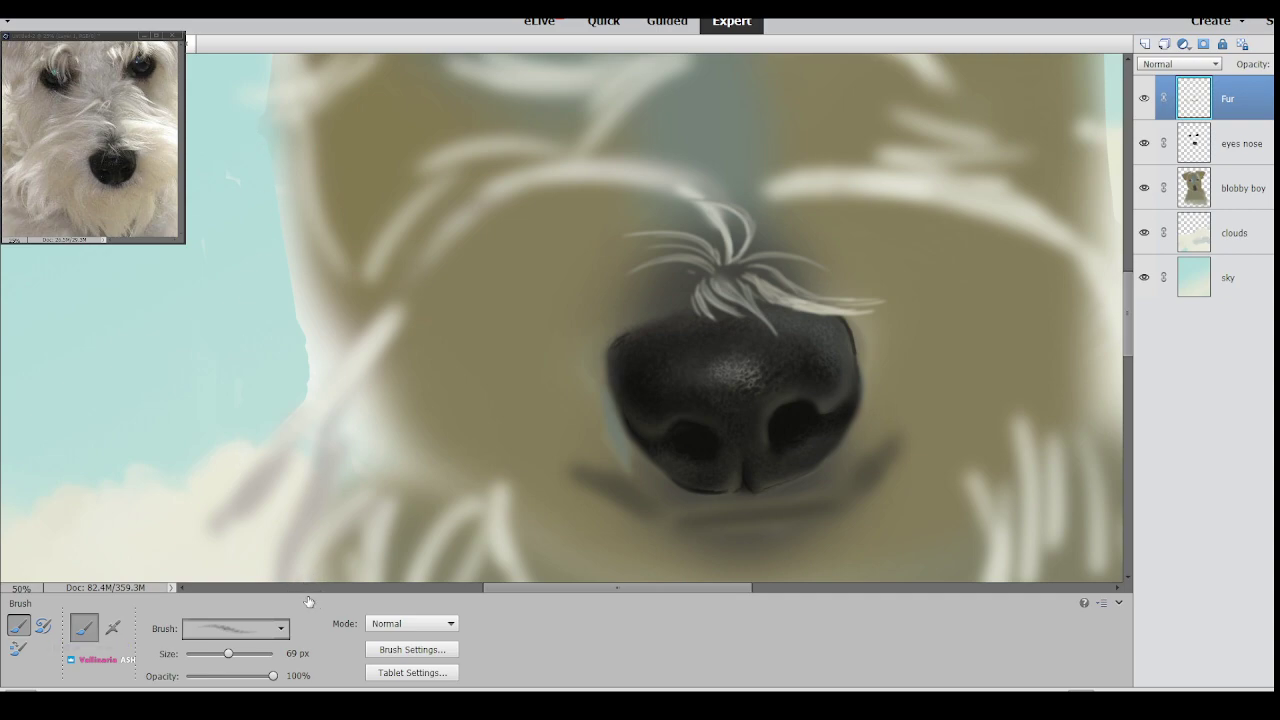
click(255, 579)
mouse_move(217, 656)
mouse_down()
mouse_move(203, 682)
mouse_move(189, 677)
mouse_up()
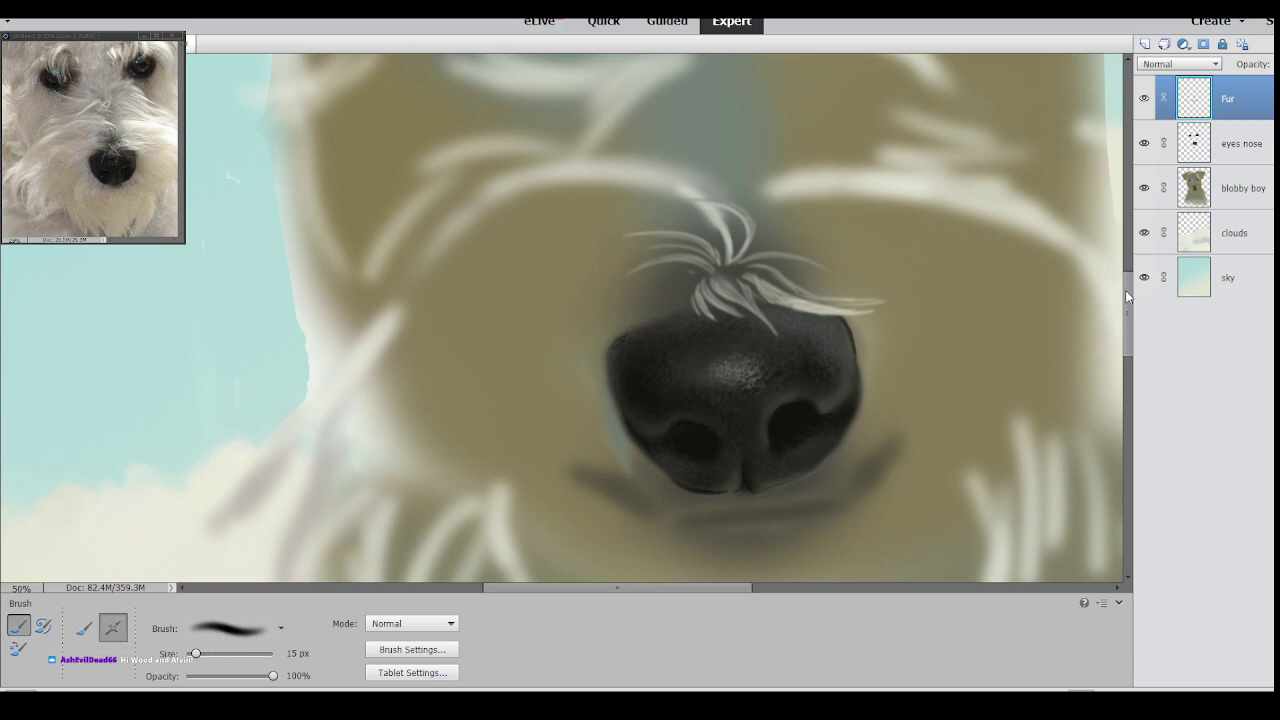
drag(1128, 296, 1127, 334)
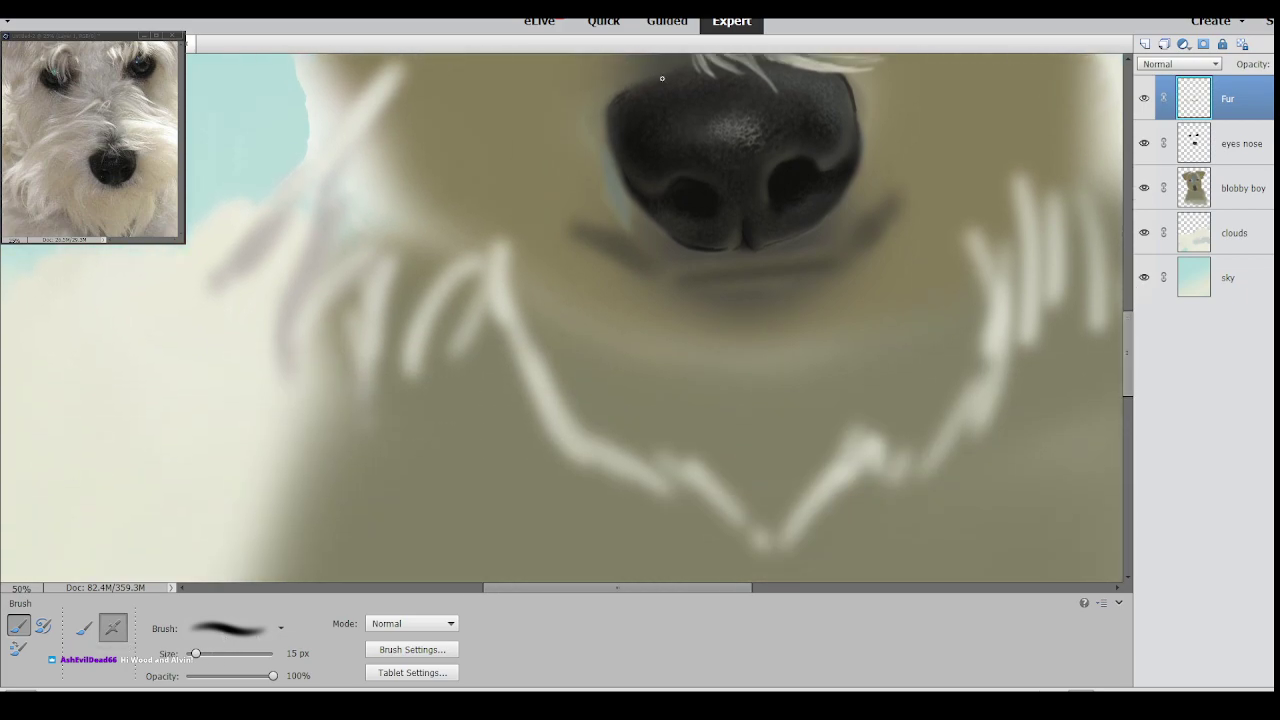
drag(666, 238, 653, 271)
drag(665, 238, 653, 268)
key(ctrl+z)
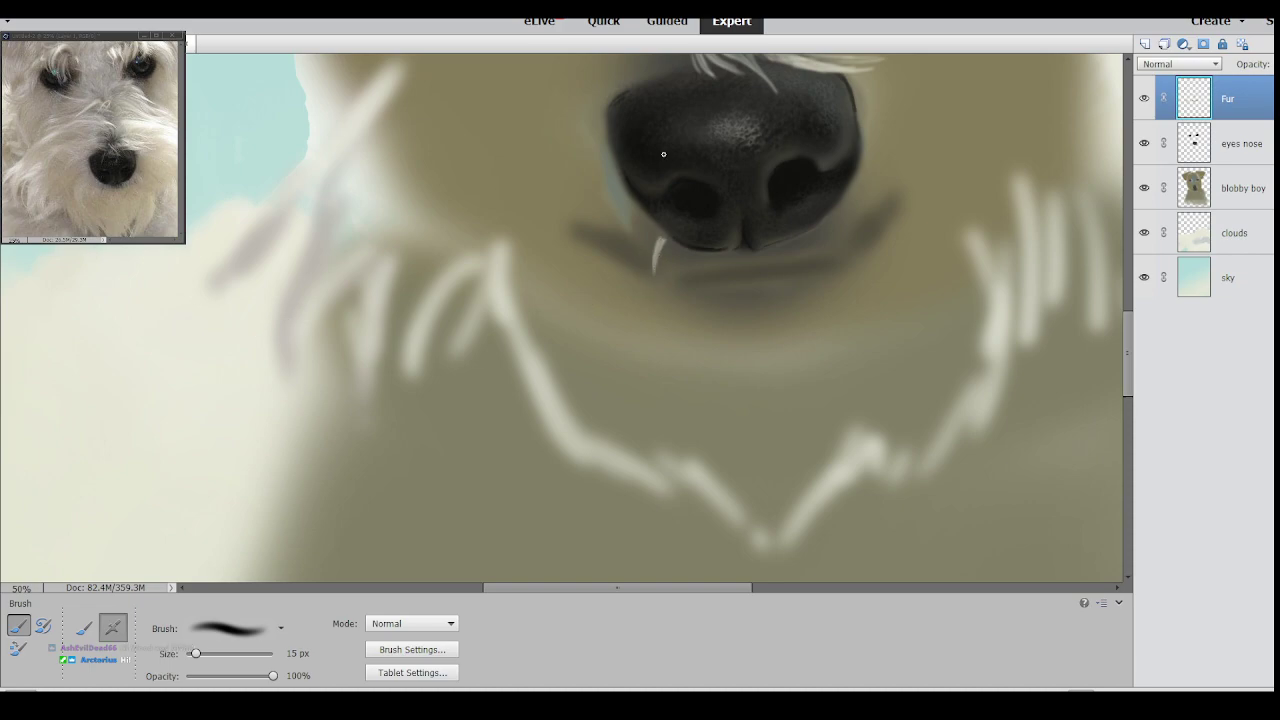
Try a thicker 53 px stroke beside the strand at the nose's lower left edge and undo it.
key(i)
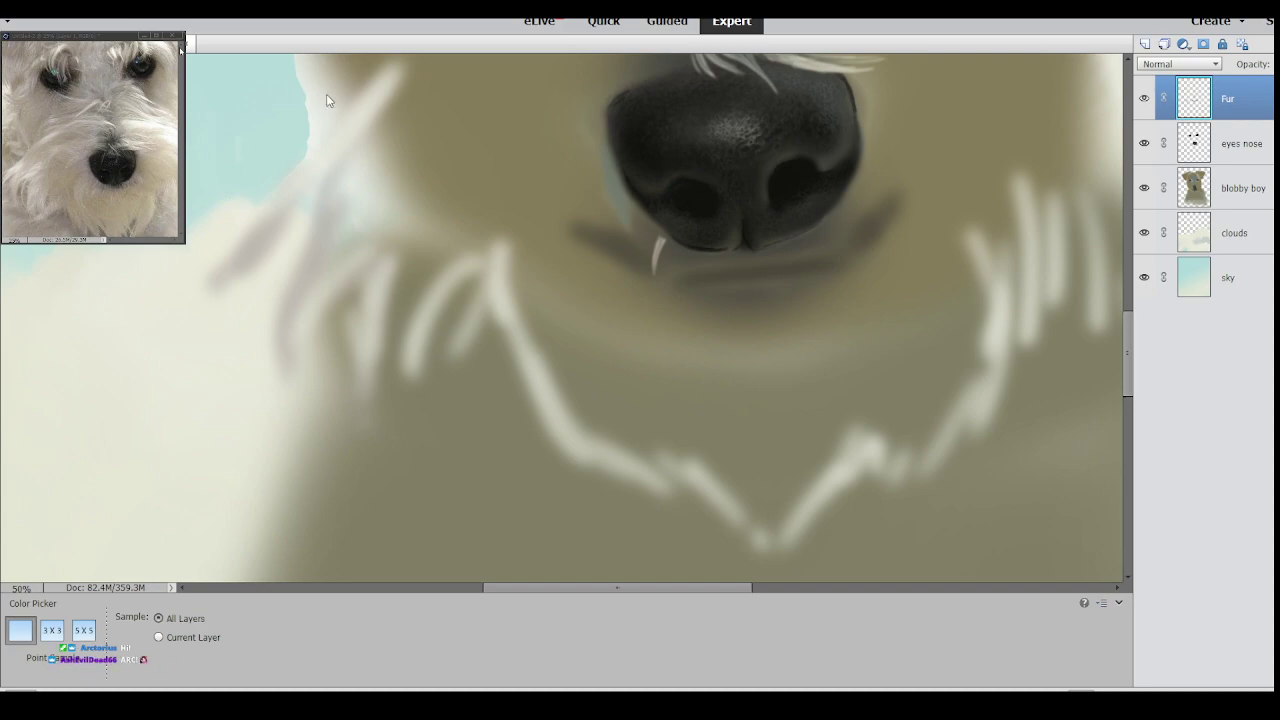
key(b)
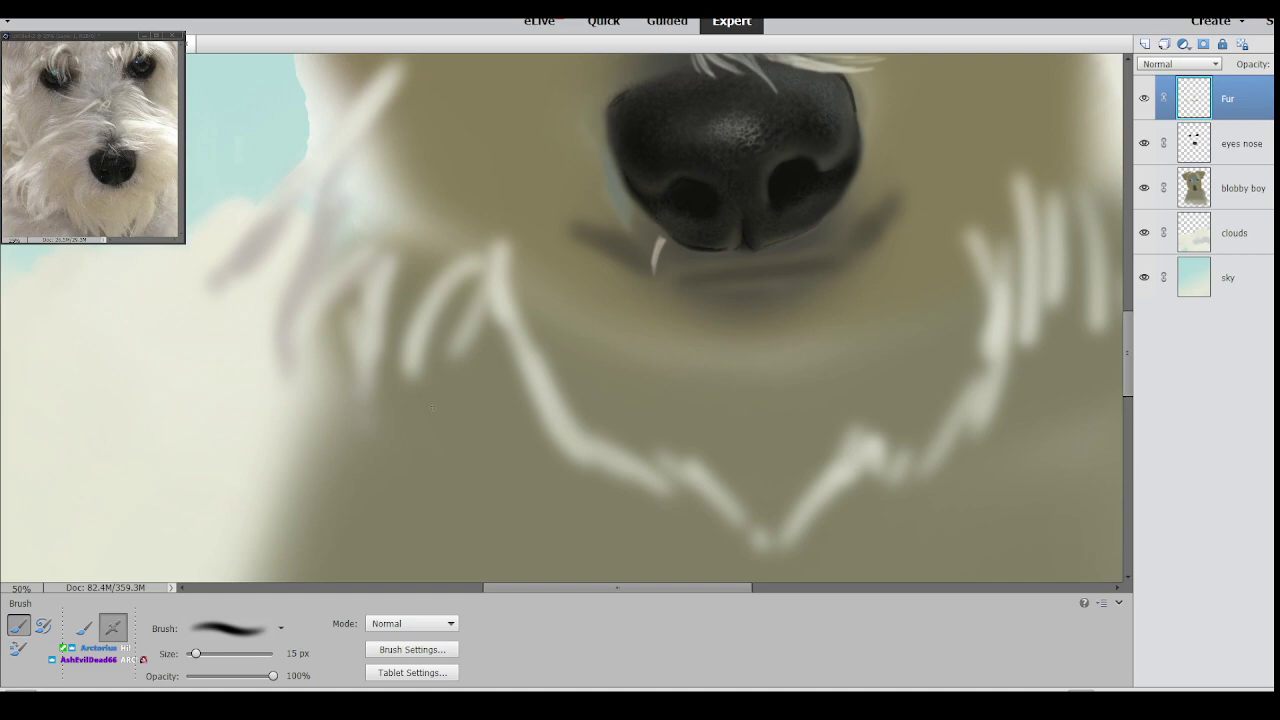
click(223, 653)
drag(652, 234, 637, 258)
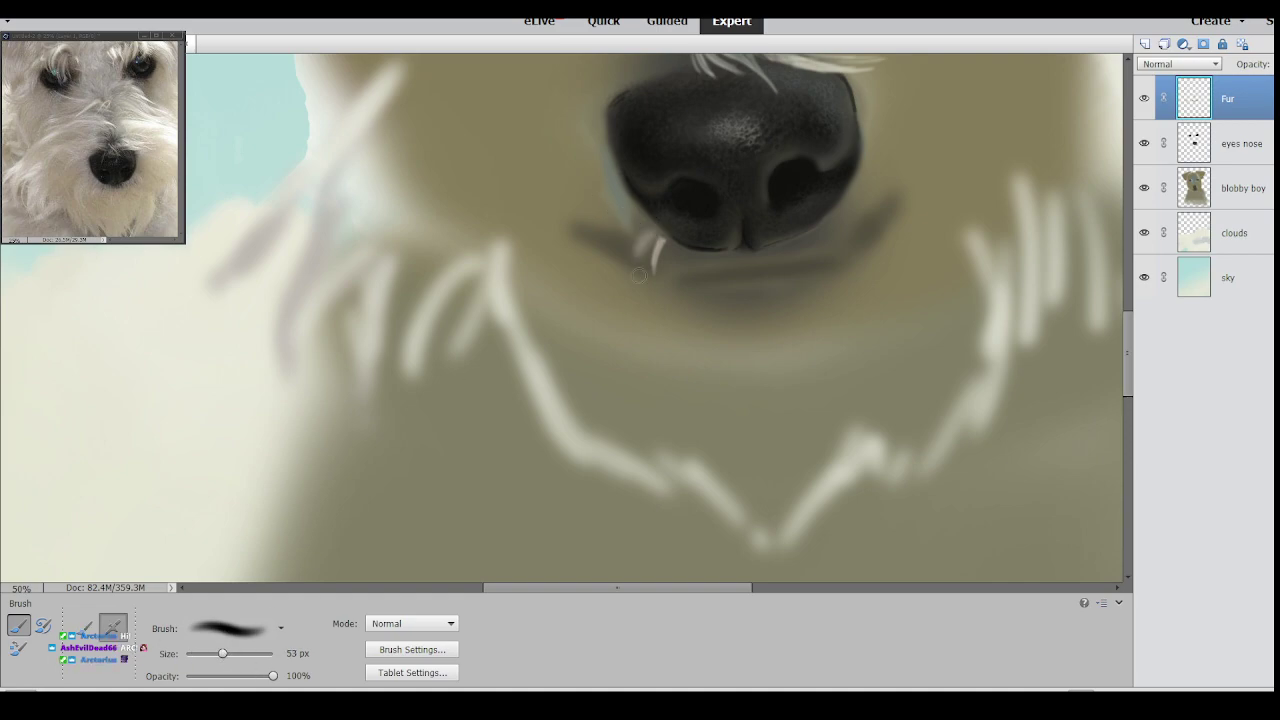
key(ctrl+z)
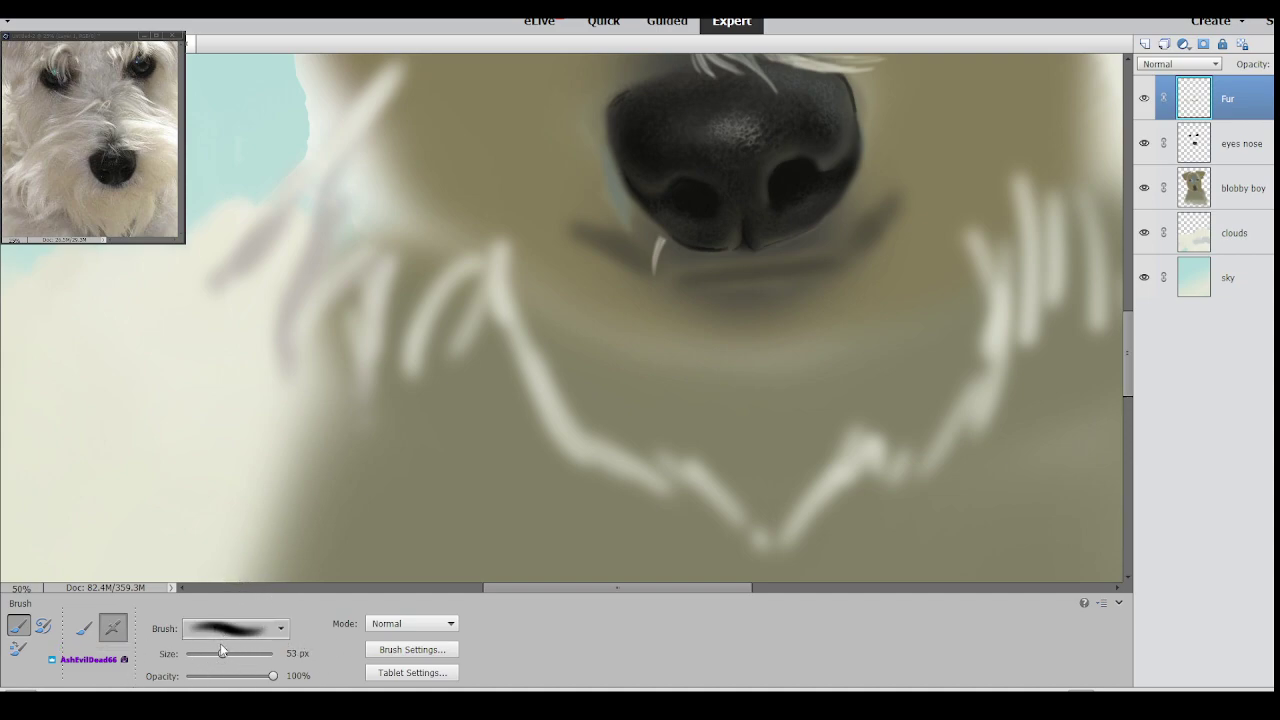
Paint light 27 px fur strands along the muzzle's upper left contour, from above the nose down to the cheek.
drag(197, 665, 196, 665)
drag(706, 589, 648, 589)
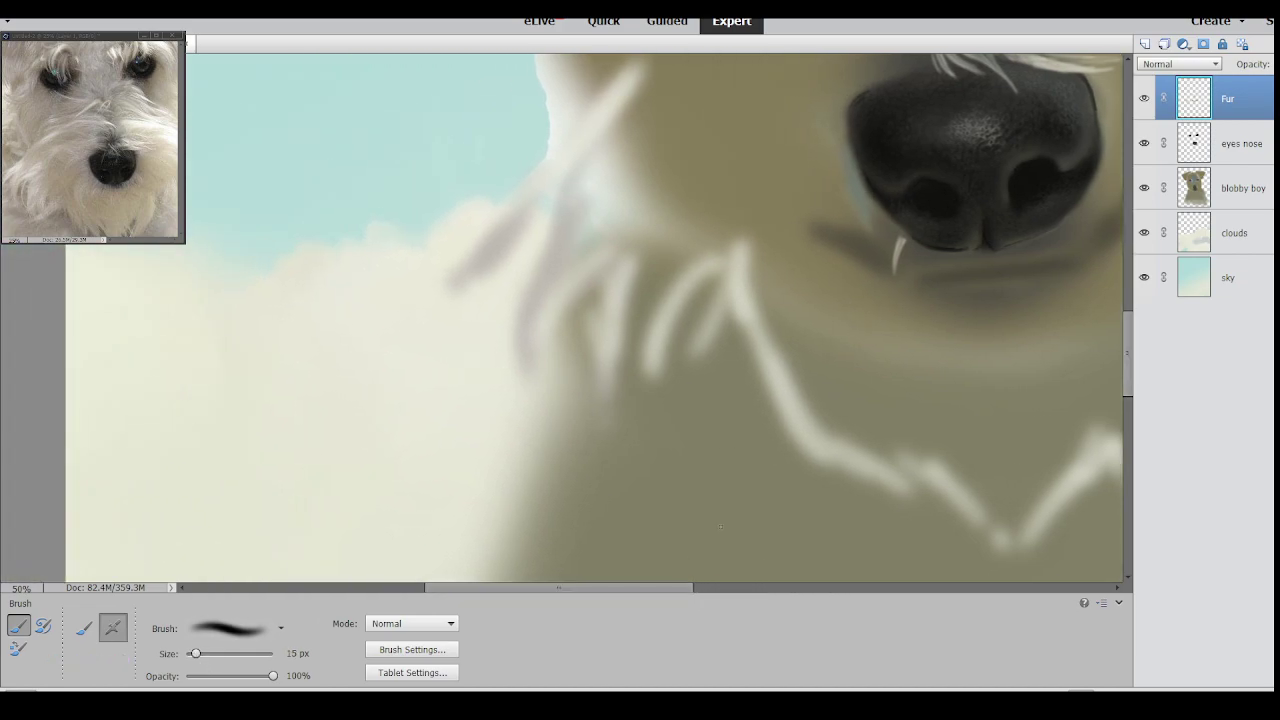
drag(1130, 323, 1141, 275)
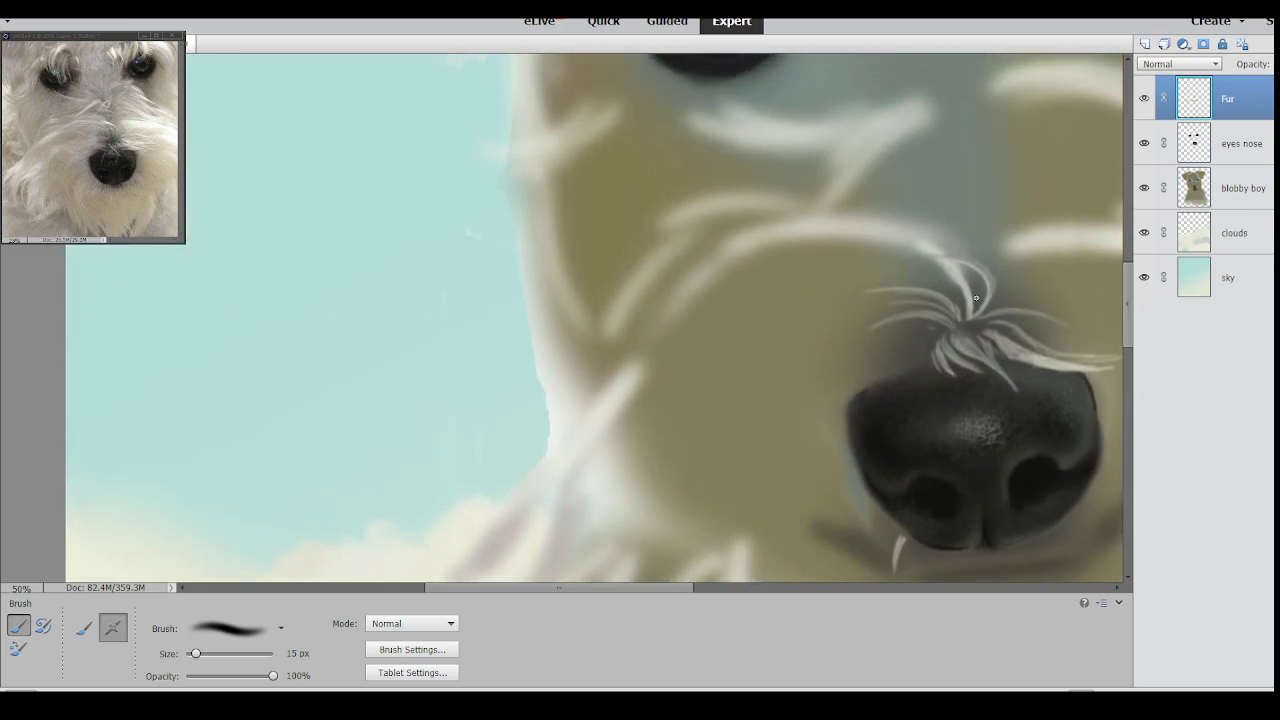
drag(197, 654, 205, 654)
drag(932, 250, 836, 227)
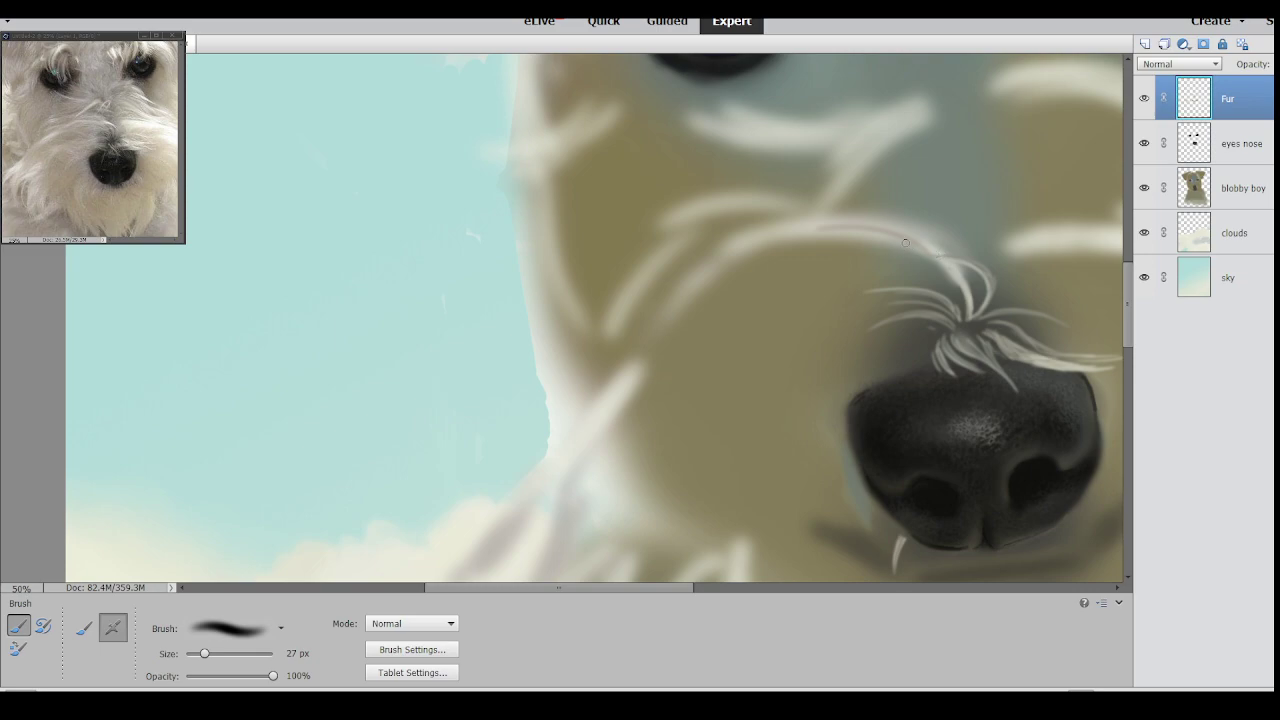
mouse_move(979, 284)
mouse_down()
mouse_move(910, 242)
mouse_move(950, 269)
mouse_move(971, 259)
mouse_move(961, 255)
mouse_move(973, 266)
mouse_move(862, 236)
mouse_move(978, 270)
mouse_move(956, 252)
mouse_move(833, 240)
mouse_move(730, 250)
mouse_move(599, 399)
mouse_up()
drag(654, 342, 574, 417)
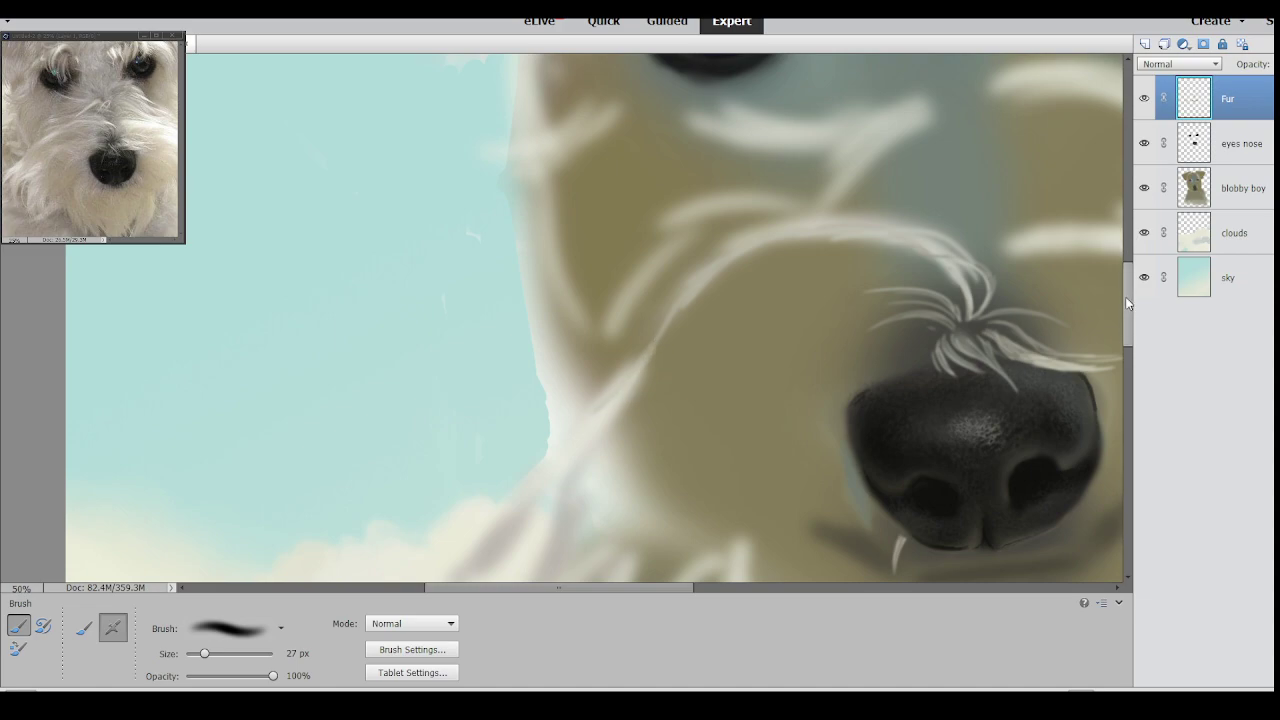
Shift the reference photo to show the left cheek and reinforce the muzzle's left contour with light 27 px strands.
scroll(1118, 305, down, 3)
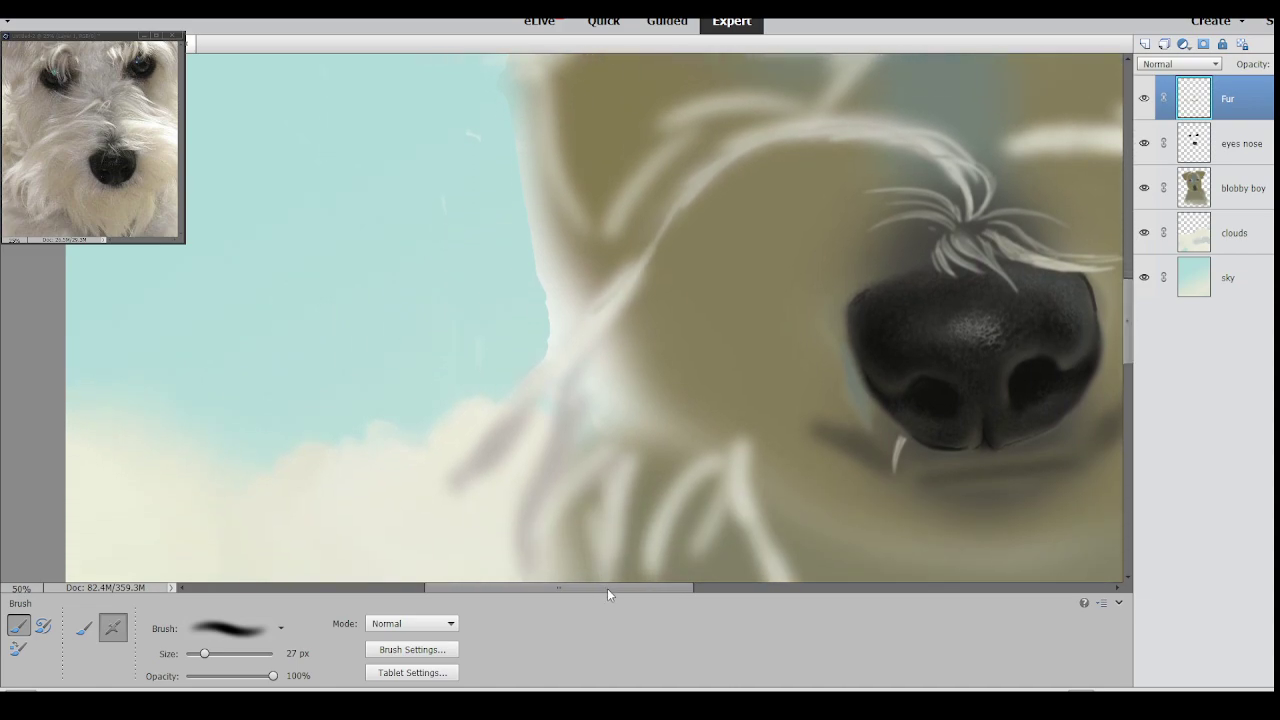
drag(606, 588, 623, 592)
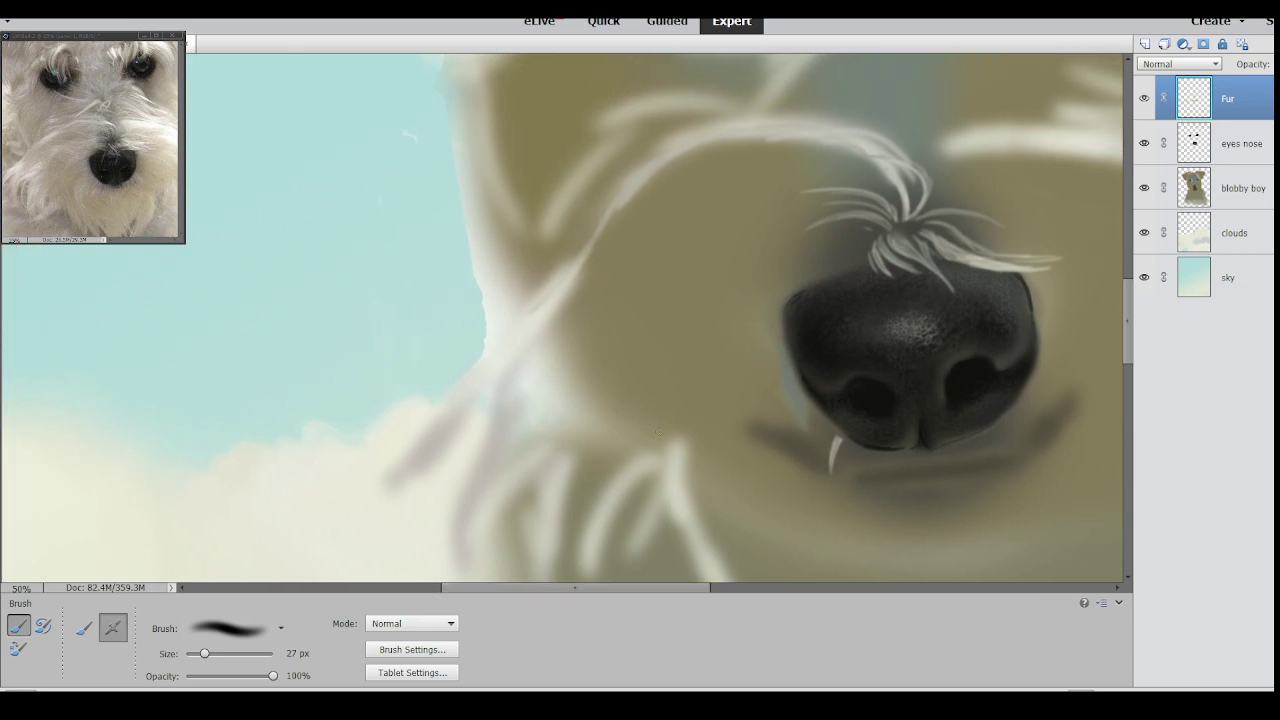
click(225, 418)
drag(246, 418, 260, 421)
key(ctrl+Tab)
drag(662, 156, 586, 253)
drag(679, 148, 566, 277)
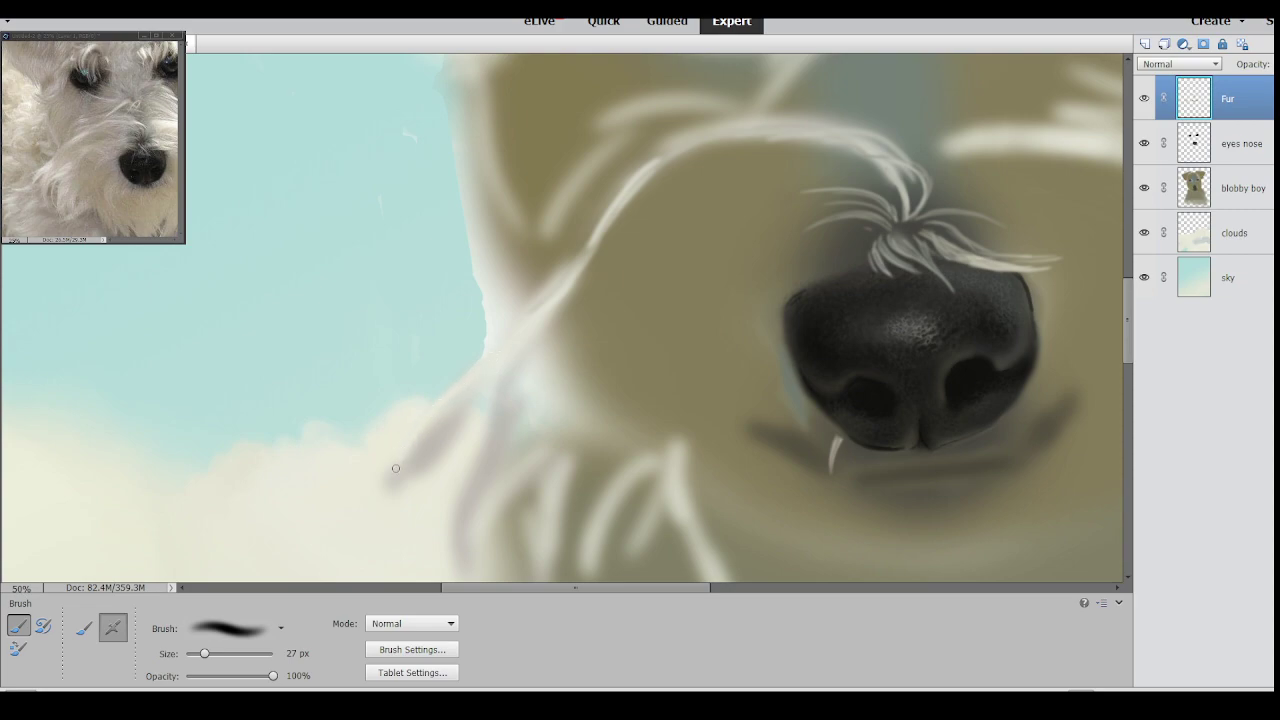
Paint fine light strands over the outermost left cheek tuft where it overlaps the clouds.
drag(438, 408, 376, 486)
mouse_move(400, 443)
mouse_down()
mouse_move(457, 387)
mouse_move(391, 509)
mouse_move(440, 436)
mouse_up()
mouse_move(410, 476)
mouse_down()
mouse_move(477, 396)
mouse_move(418, 468)
mouse_move(477, 403)
mouse_move(441, 456)
mouse_move(456, 411)
mouse_move(440, 431)
mouse_move(479, 386)
mouse_up()
mouse_move(451, 435)
mouse_down()
mouse_move(531, 347)
mouse_move(468, 395)
mouse_up()
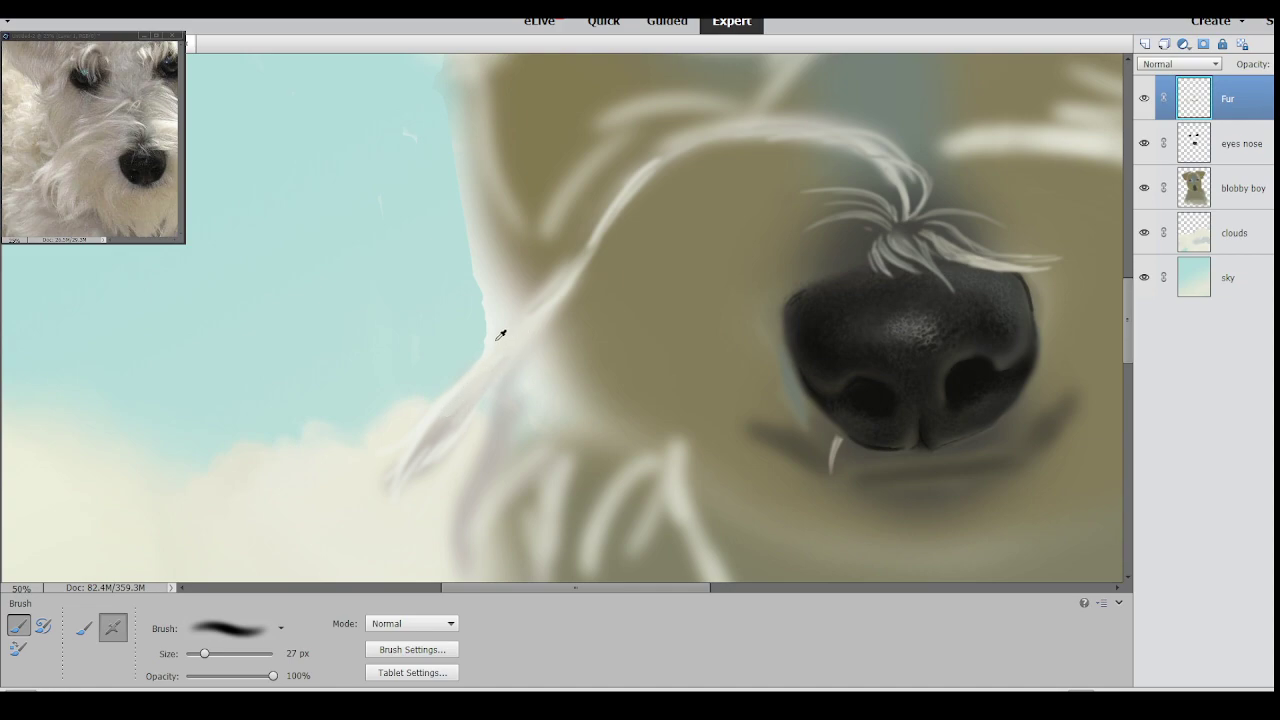
Paint light 27 px strands down the second left cheek tuft and along its inner edge.
drag(478, 450, 455, 526)
drag(496, 381, 486, 422)
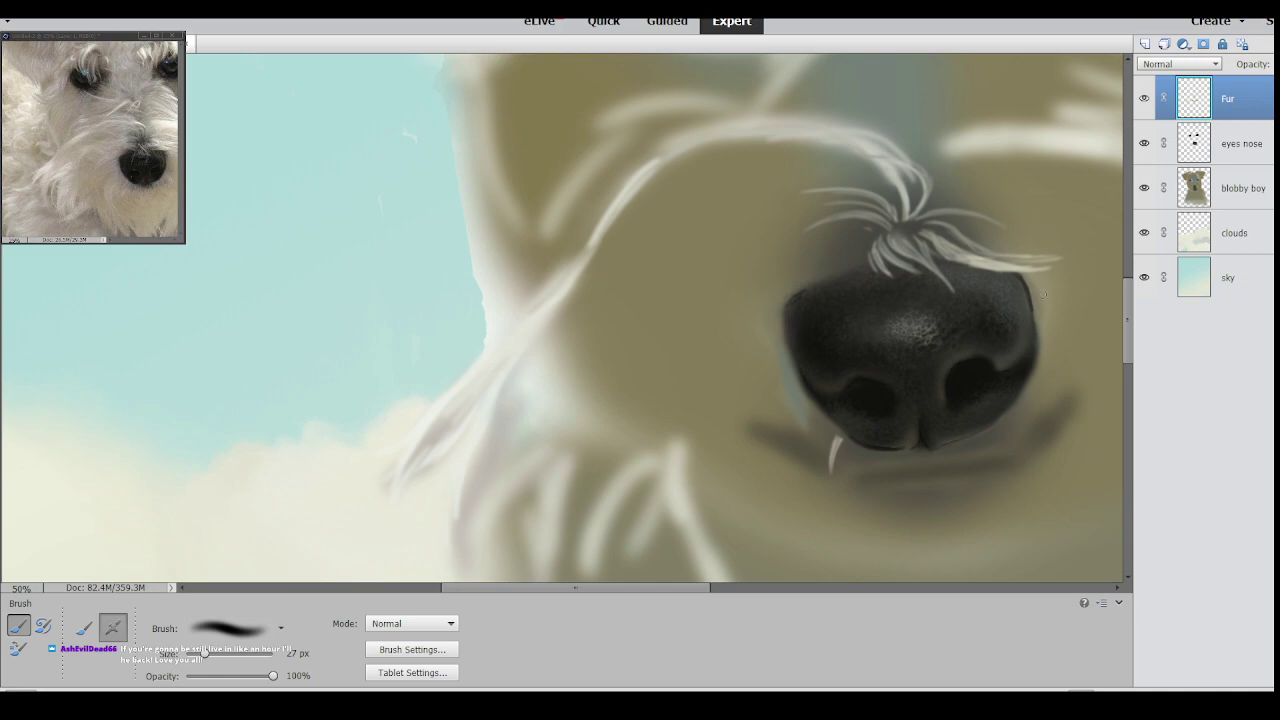
drag(1130, 320, 1126, 335)
drag(458, 388, 456, 440)
drag(463, 388, 459, 436)
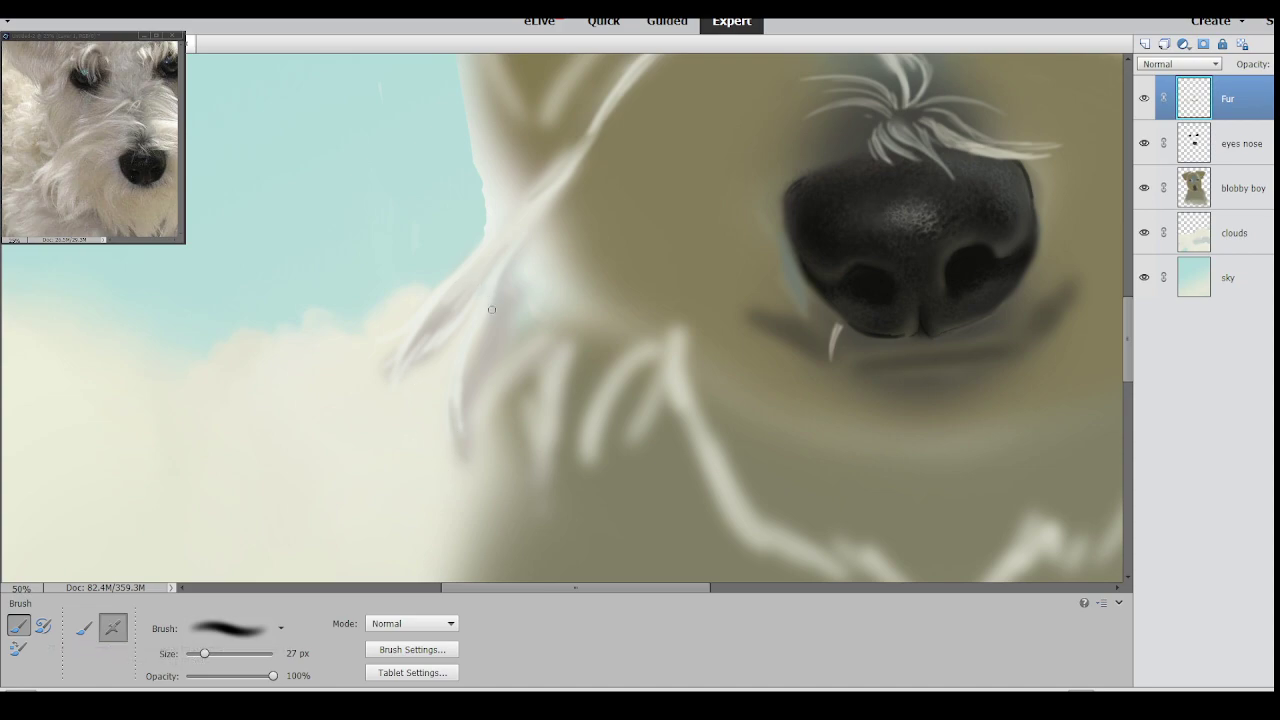
drag(476, 383, 514, 333)
Set the brush to 36 px and paint light strands across the left cheek and up toward the nose's left side.
drag(205, 654, 211, 654)
mouse_move(554, 316)
mouse_down()
mouse_move(483, 340)
mouse_move(492, 346)
mouse_up()
mouse_move(583, 288)
mouse_down()
mouse_move(507, 326)
mouse_move(589, 259)
mouse_move(531, 298)
mouse_move(612, 257)
mouse_move(534, 287)
mouse_move(591, 243)
mouse_move(609, 241)
mouse_move(582, 259)
mouse_move(611, 249)
mouse_move(569, 297)
mouse_move(619, 228)
mouse_move(614, 239)
mouse_move(625, 166)
mouse_move(601, 220)
mouse_move(712, 152)
mouse_move(602, 227)
mouse_up()
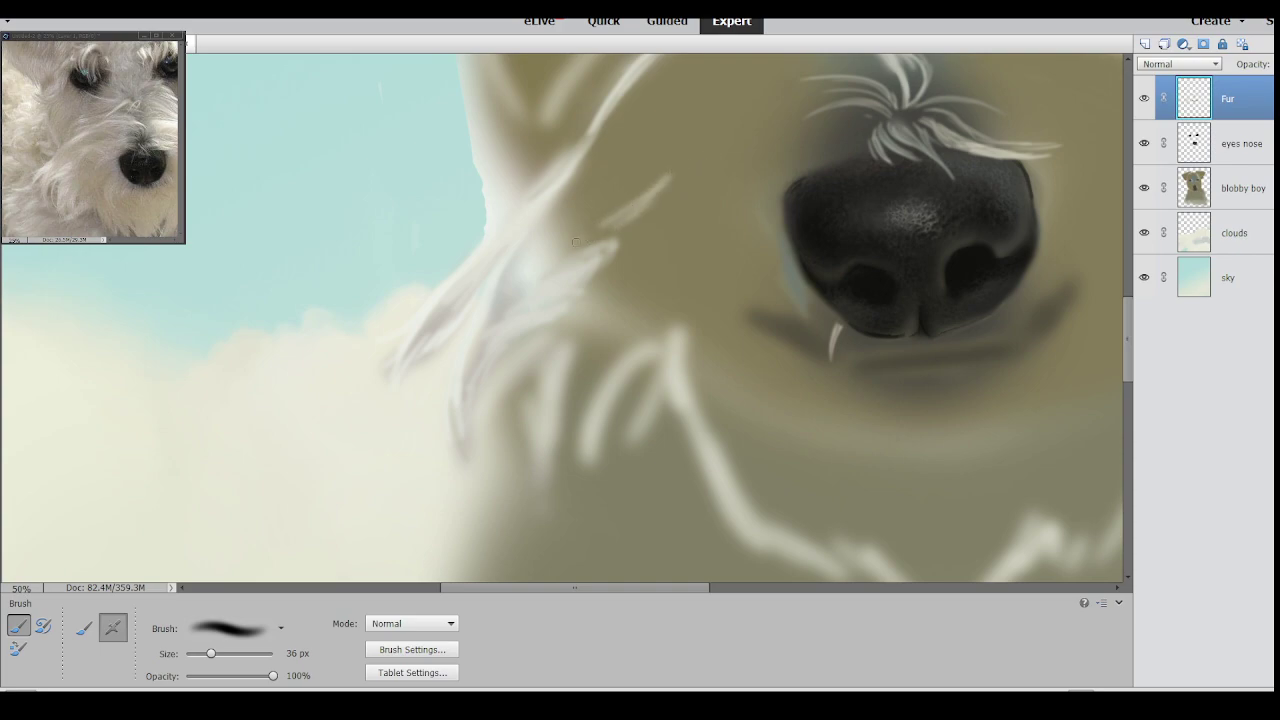
drag(670, 170, 624, 176)
drag(674, 171, 619, 186)
click(602, 212)
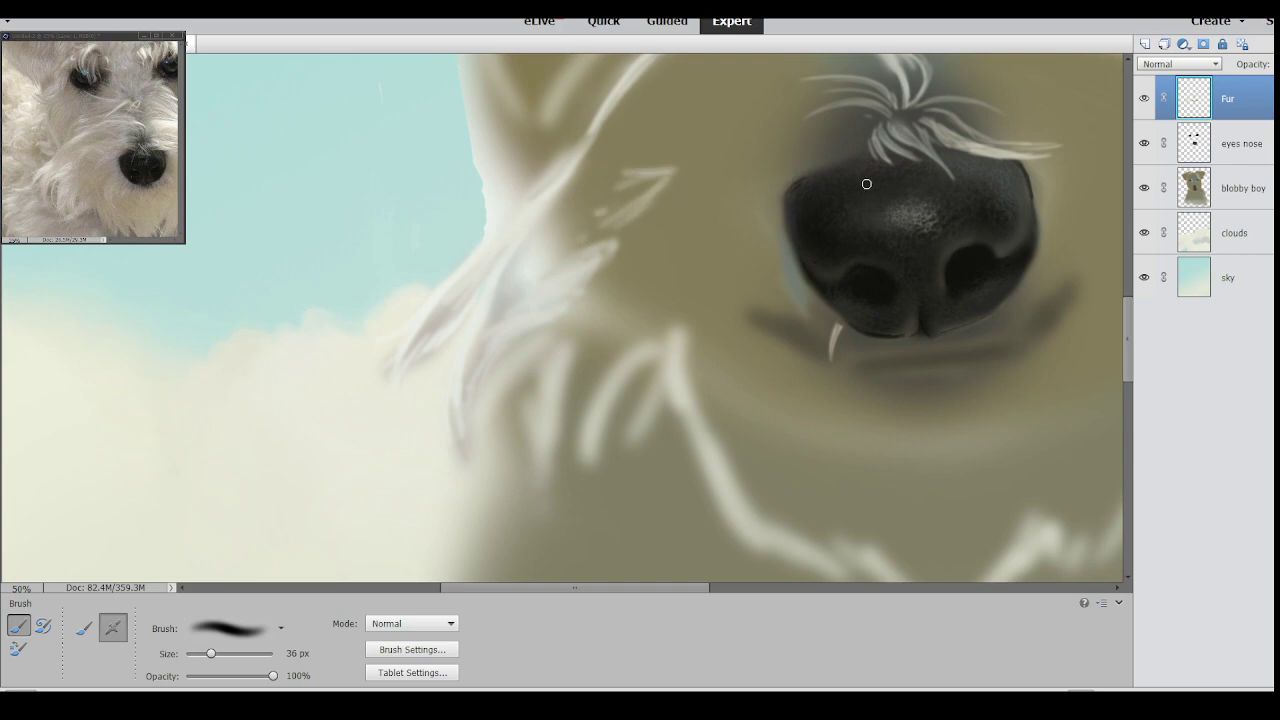
mouse_move(773, 140)
mouse_down()
mouse_move(632, 178)
mouse_move(668, 166)
mouse_up()
Set the brush to 61 px and paint broader curved fur locks from the nose's left edge toward the cheek.
click(226, 654)
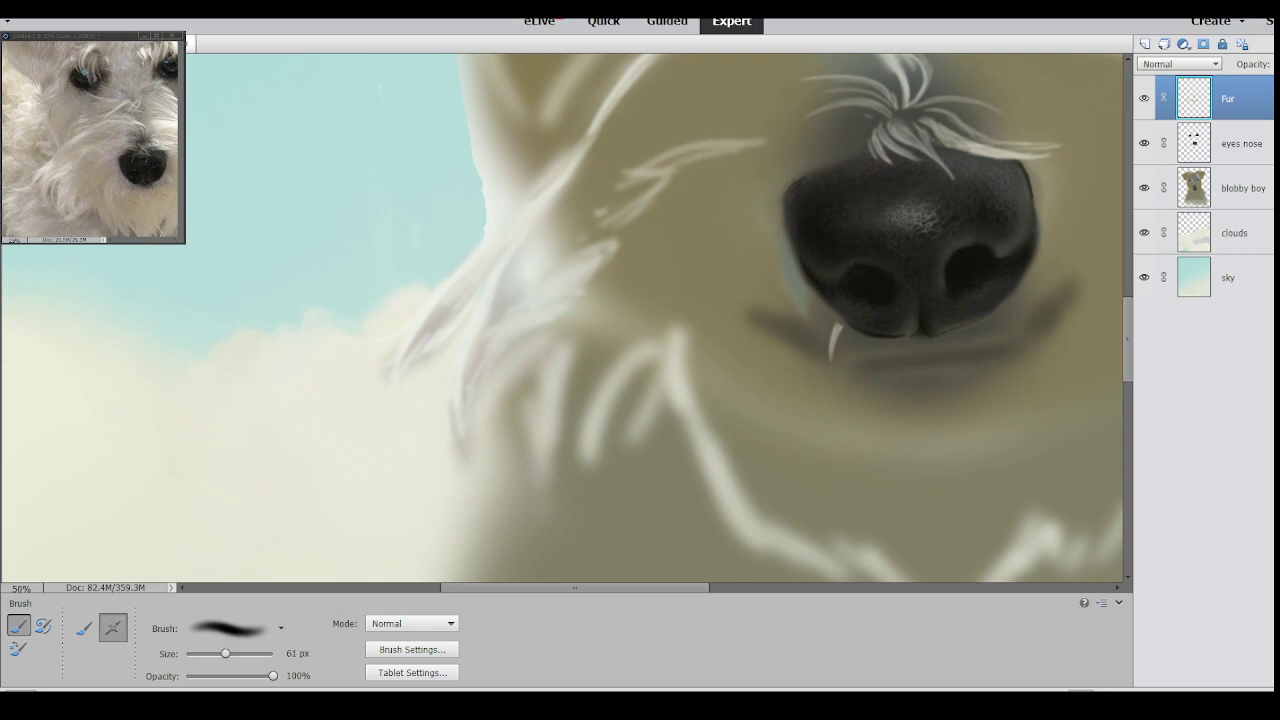
drag(800, 146, 618, 213)
mouse_move(753, 143)
mouse_down()
mouse_move(626, 198)
mouse_move(681, 170)
mouse_move(606, 230)
mouse_up()
mouse_move(698, 166)
mouse_down()
mouse_move(646, 182)
mouse_move(751, 161)
mouse_move(676, 180)
mouse_up()
drag(778, 180, 688, 228)
mouse_move(772, 186)
mouse_down()
mouse_move(698, 229)
mouse_move(721, 202)
mouse_move(662, 267)
mouse_move(772, 193)
mouse_up()
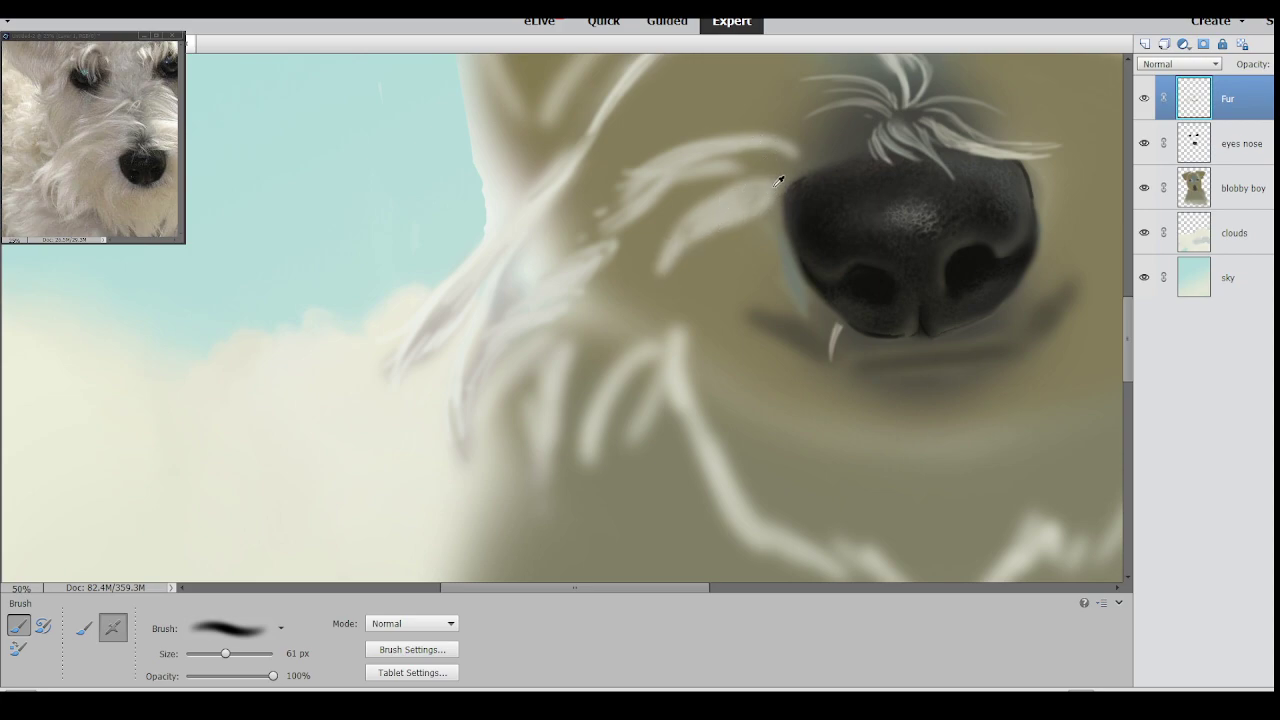
mouse_move(769, 218)
mouse_down()
mouse_move(785, 172)
mouse_move(708, 160)
mouse_up()
mouse_move(822, 156)
mouse_down()
mouse_move(662, 176)
mouse_move(630, 260)
mouse_move(605, 277)
mouse_up()
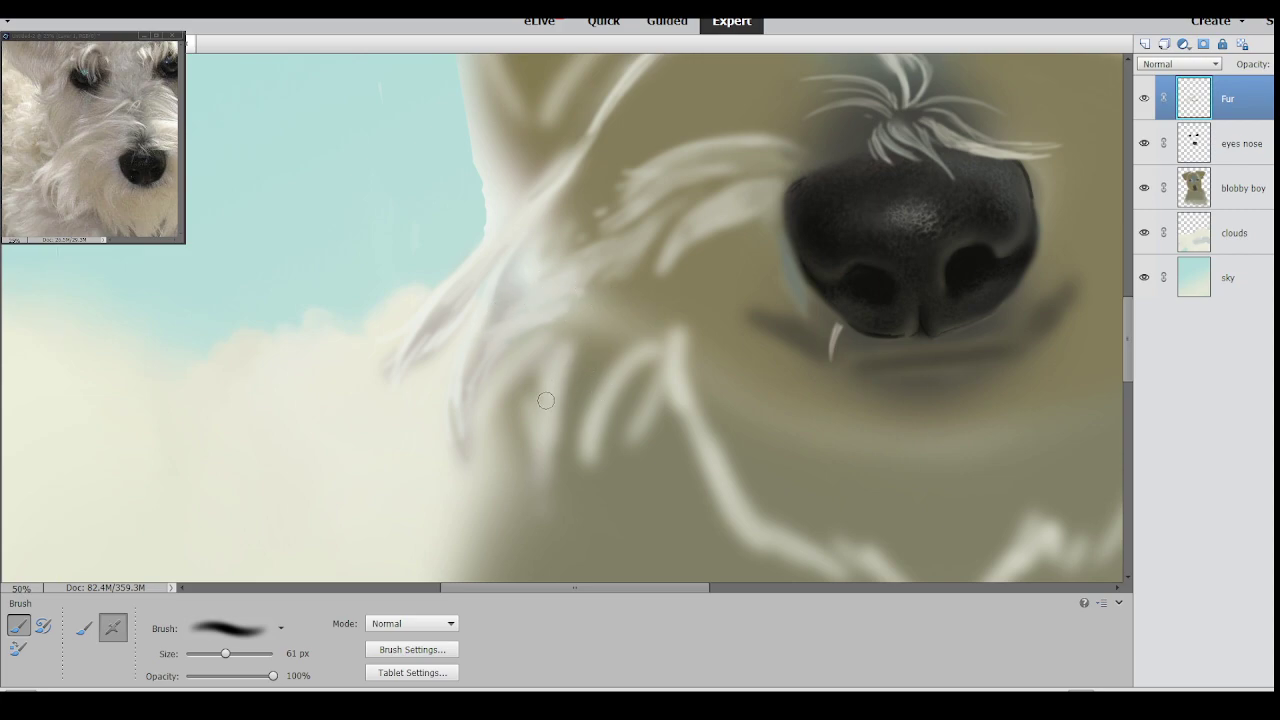
Fill the gaps in the lower left cheek tuft with light 61 px strokes and shape its hanging tips.
mouse_move(582, 350)
mouse_down()
mouse_move(566, 421)
mouse_move(573, 366)
mouse_up()
mouse_move(588, 318)
mouse_down()
mouse_move(561, 349)
mouse_move(587, 352)
mouse_move(587, 376)
mouse_move(600, 362)
mouse_move(600, 382)
mouse_move(547, 421)
mouse_move(551, 343)
mouse_up()
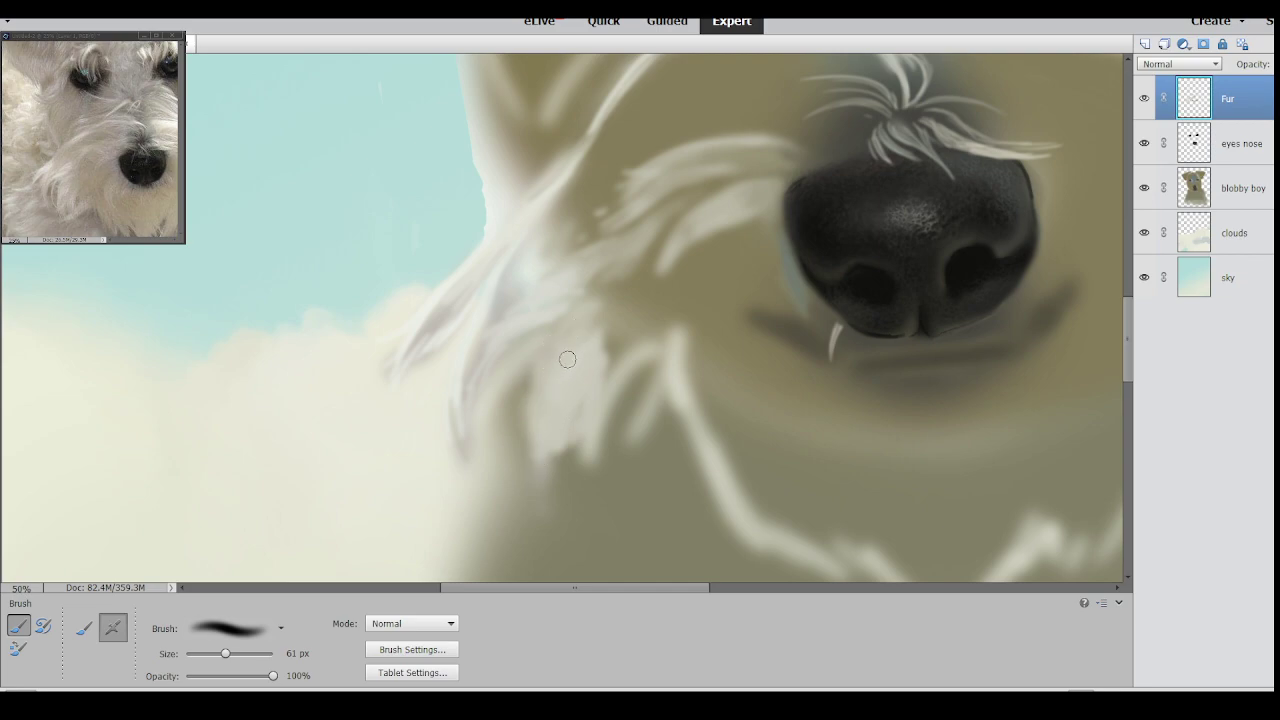
mouse_move(543, 422)
mouse_down()
mouse_move(531, 375)
mouse_move(524, 405)
mouse_up()
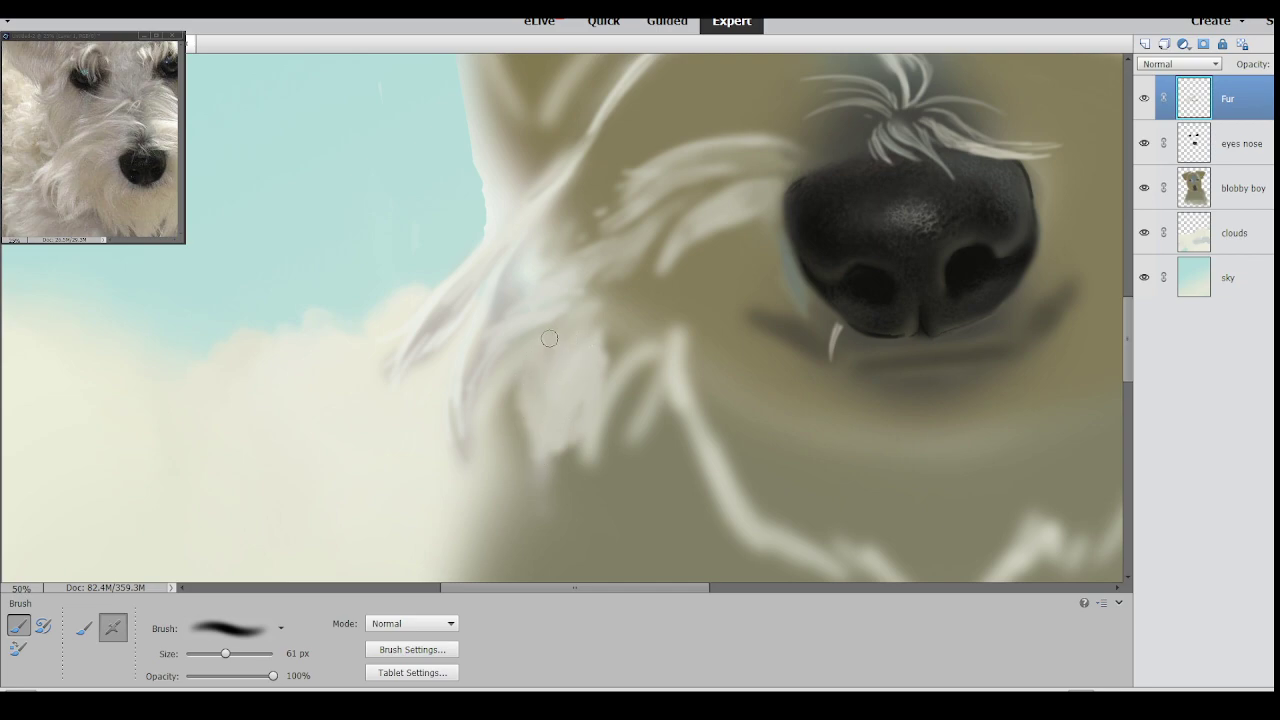
mouse_move(553, 476)
mouse_down()
mouse_move(592, 398)
mouse_move(566, 464)
mouse_move(551, 460)
mouse_move(578, 474)
mouse_move(584, 436)
mouse_up()
alt+click(555, 397)
drag(607, 342, 600, 400)
drag(622, 342, 601, 379)
Enlarge the brush to 99 px and soften the inner edge of the lower left cheek tuft.
key(bracketright)
key(bracketright)
key(bracketright)
key(bracketright)
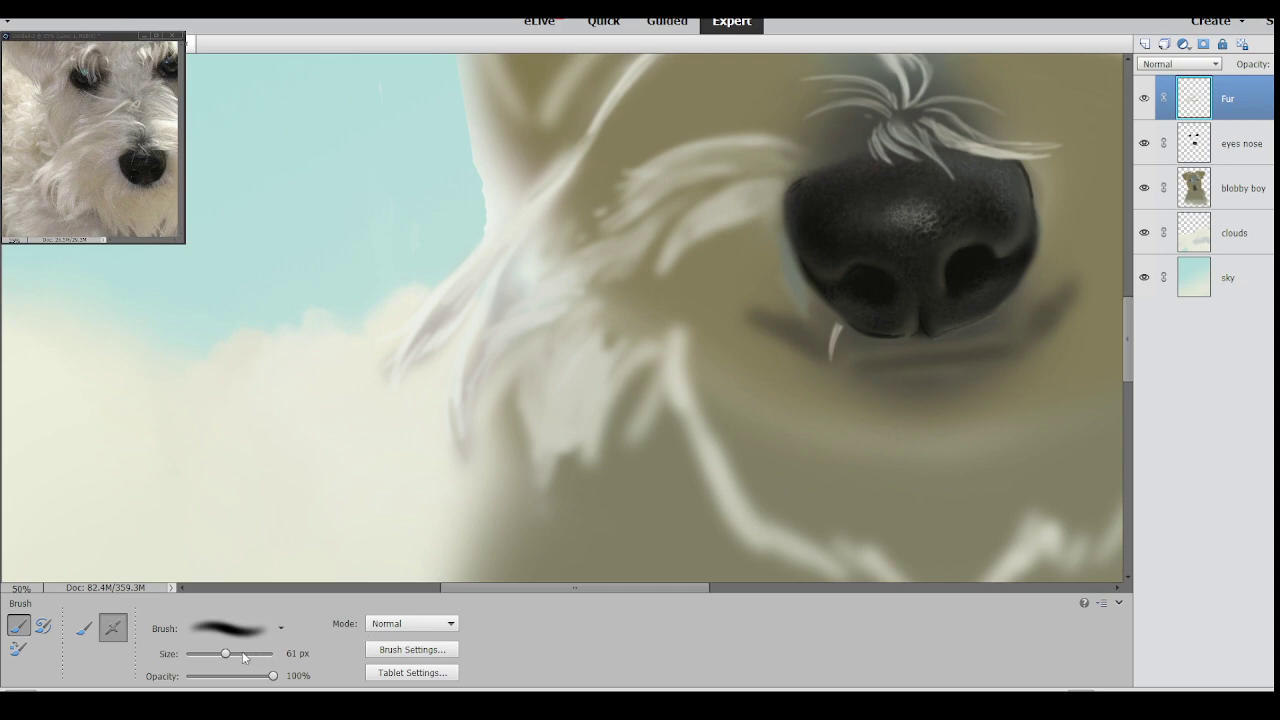
drag(624, 338, 596, 363)
mouse_move(640, 316)
mouse_down()
mouse_move(604, 350)
mouse_move(609, 334)
mouse_move(618, 349)
mouse_move(660, 347)
mouse_up()
alt+click(642, 291)
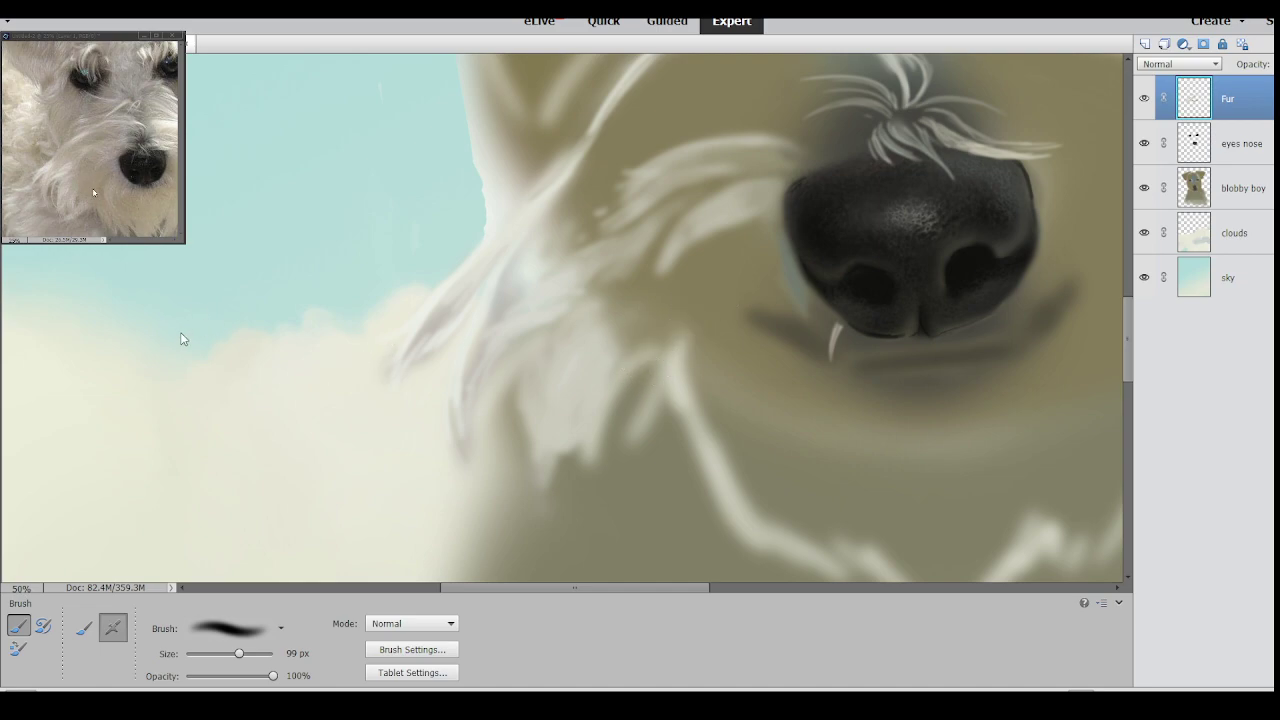
Sample a reddish brown from the reference photo and paint a soft 99 px patch between the left cheek fur and mouth.
key(i)
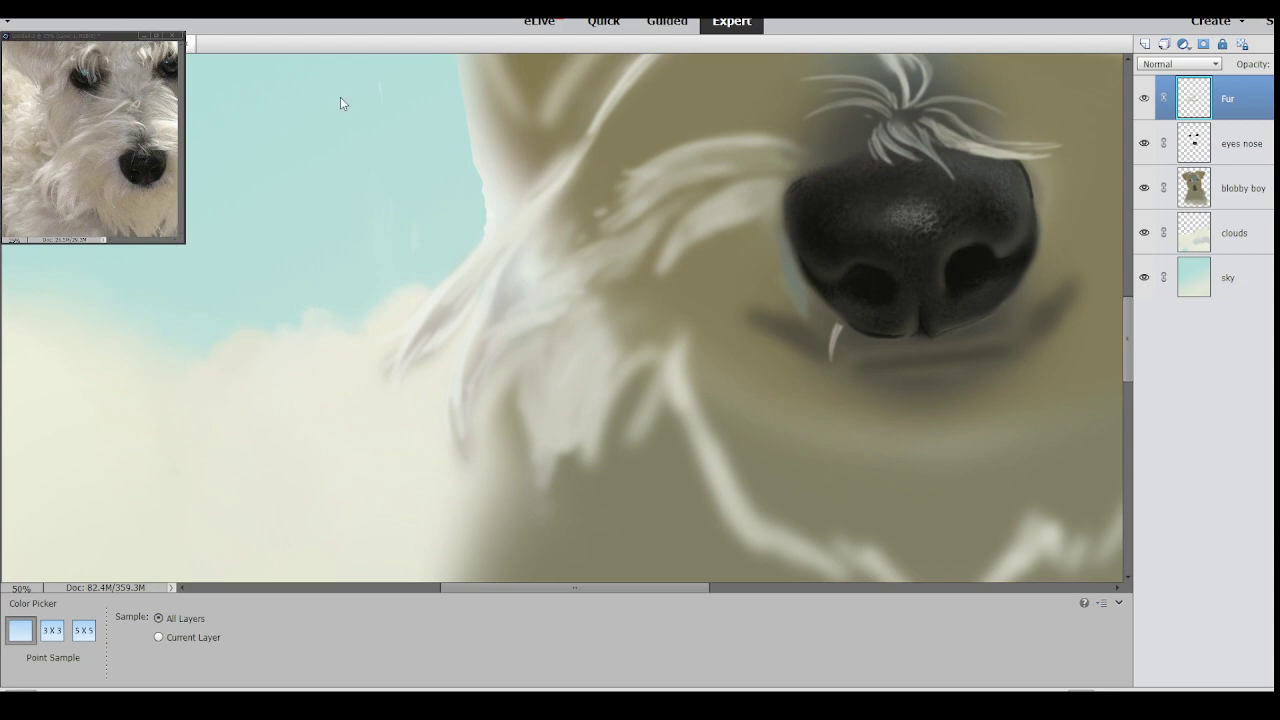
key(b)
mouse_move(680, 298)
mouse_down()
mouse_move(641, 338)
mouse_move(674, 310)
mouse_move(610, 344)
mouse_move(641, 299)
mouse_up()
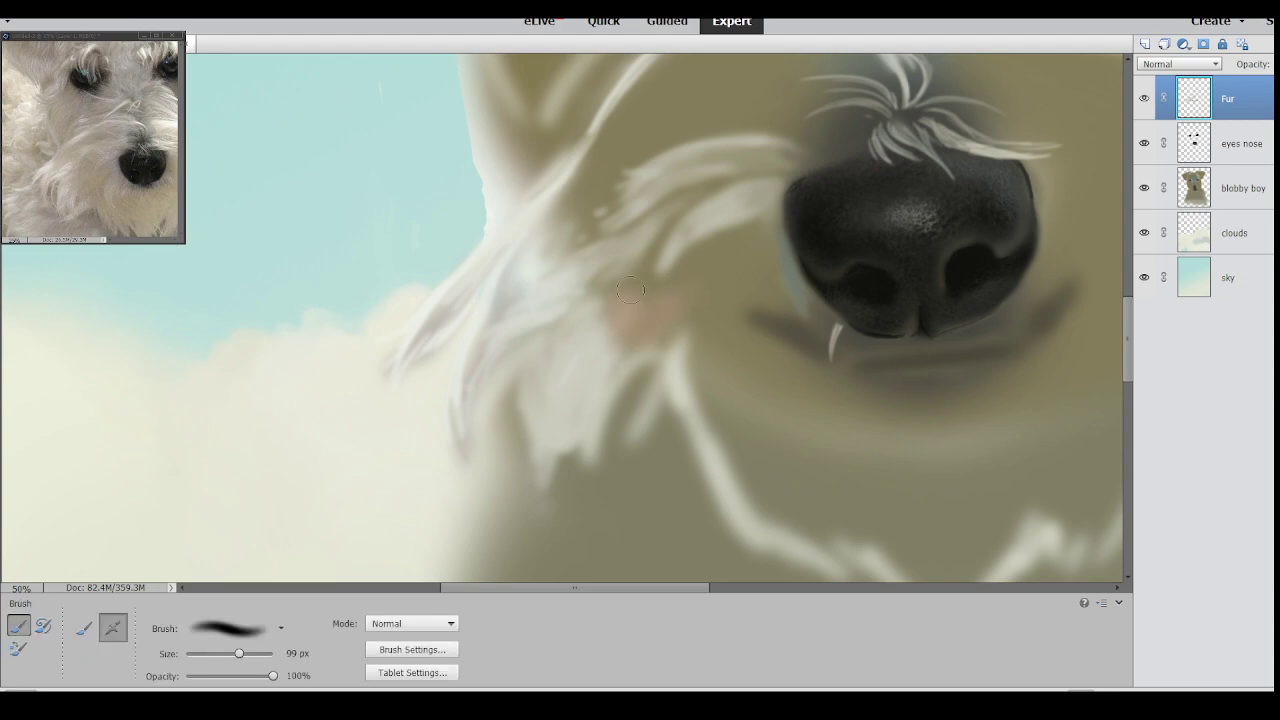
mouse_move(605, 291)
mouse_down()
mouse_move(617, 348)
mouse_move(657, 329)
mouse_move(636, 344)
mouse_move(606, 337)
mouse_up()
alt+click(642, 319)
mouse_move(650, 292)
mouse_down()
mouse_move(713, 286)
mouse_move(687, 263)
mouse_up()
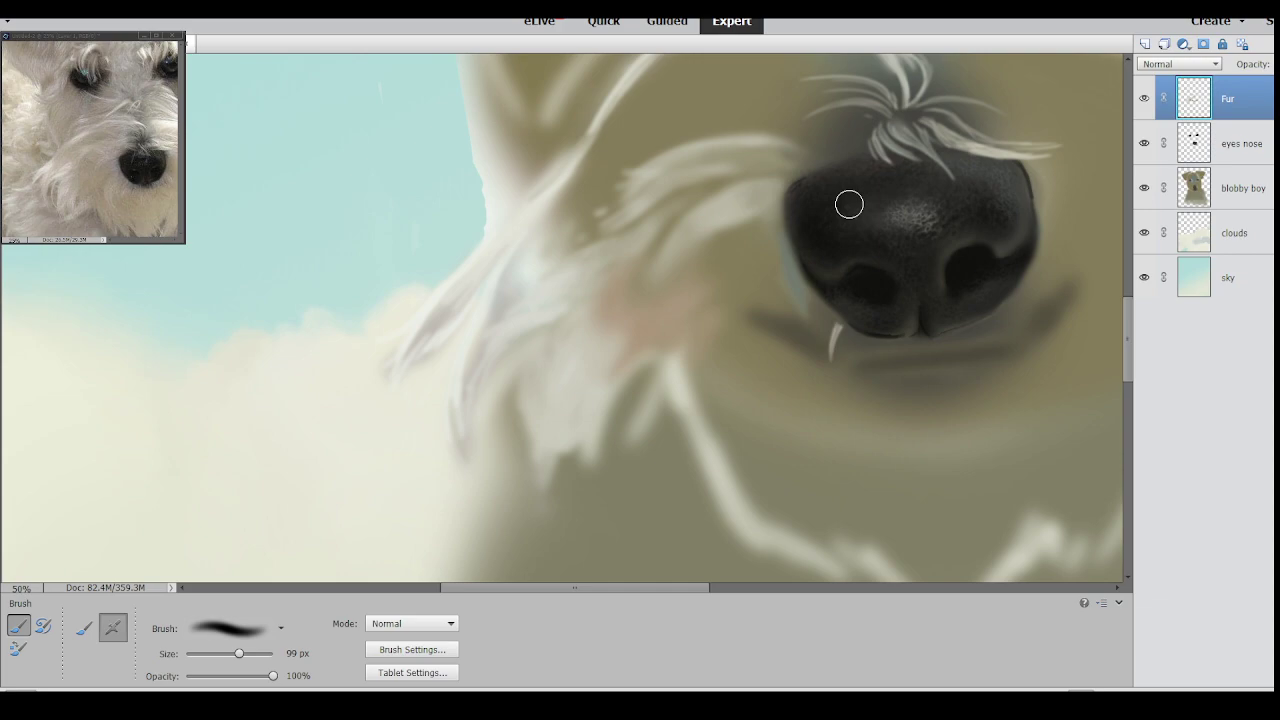
Paint a soft beige 99 px fur base from the left cheek up over the locks beside the nose.
drag(551, 229, 590, 171)
mouse_move(556, 222)
mouse_down()
mouse_move(582, 186)
mouse_move(593, 198)
mouse_move(569, 233)
mouse_move(622, 173)
mouse_move(615, 143)
mouse_move(600, 177)
mouse_move(630, 114)
mouse_up()
drag(610, 165, 674, 126)
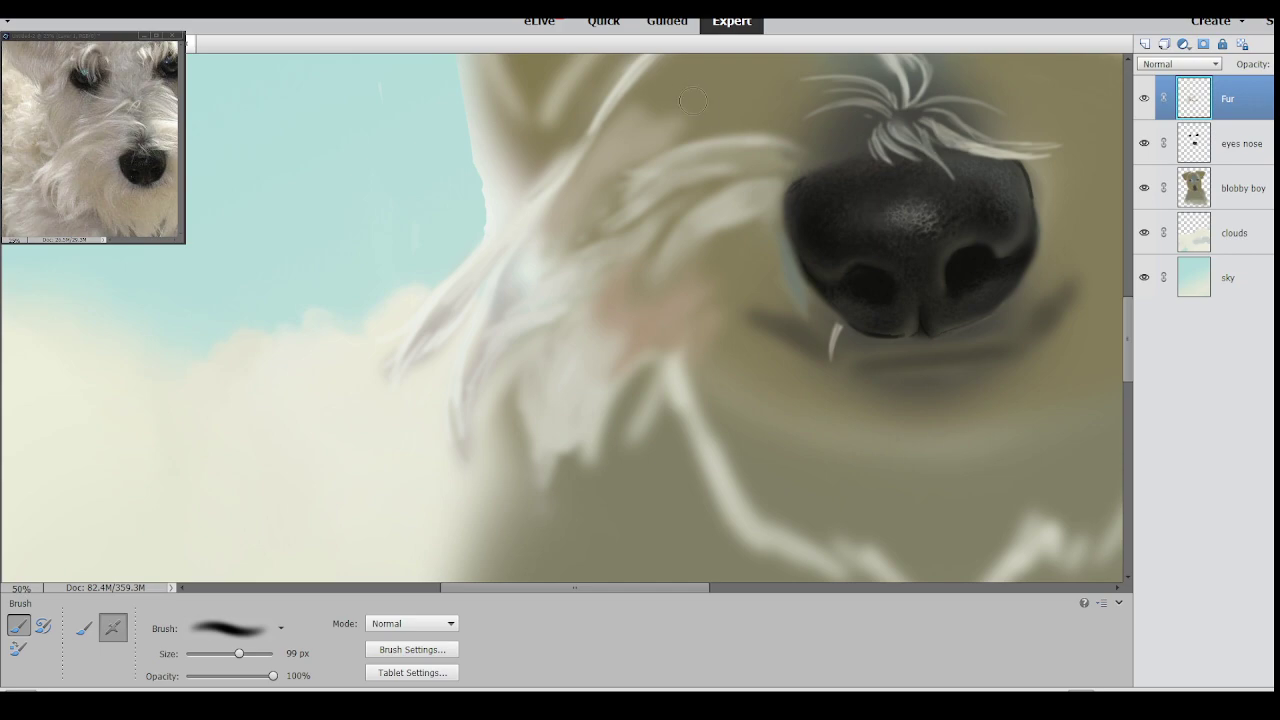
mouse_move(664, 133)
mouse_down()
mouse_move(794, 102)
mouse_move(786, 122)
mouse_move(665, 140)
mouse_move(780, 132)
mouse_move(790, 127)
mouse_move(650, 110)
mouse_up()
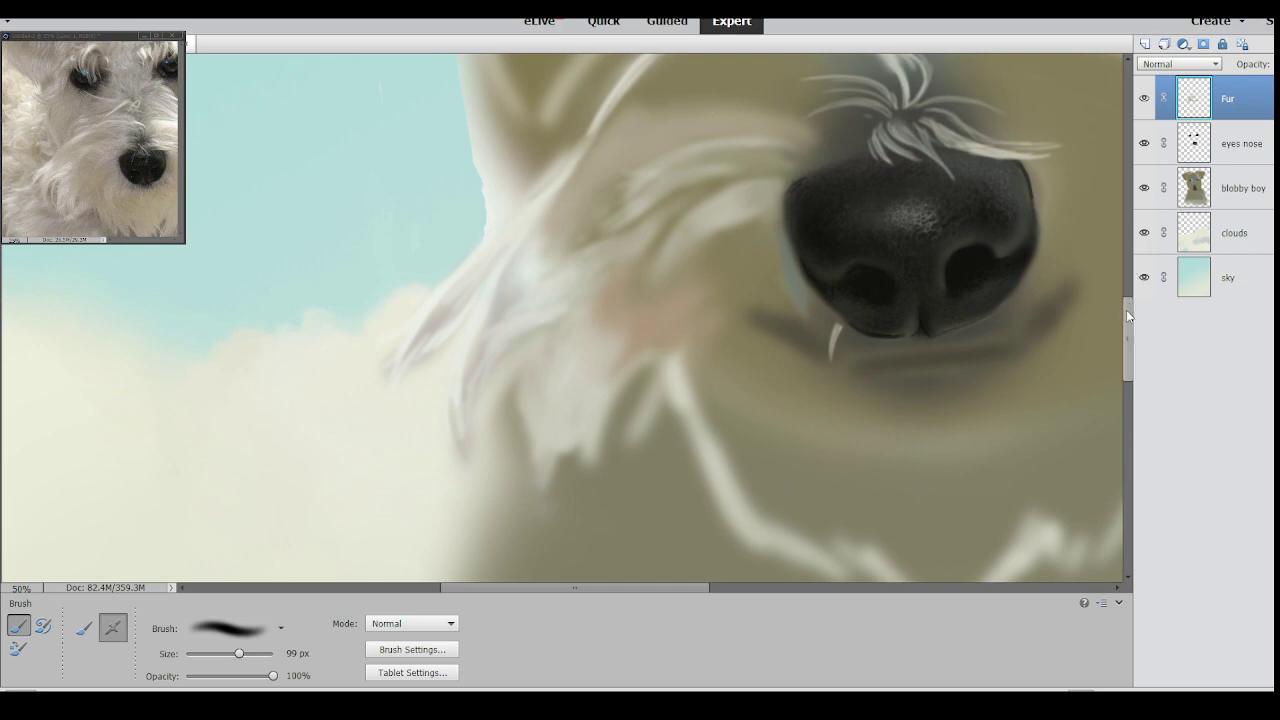
Fill the upper left muzzle beneath the light contour with sweeping beige 99 px fur strokes.
drag(1126, 310, 1126, 272)
mouse_move(576, 346)
mouse_down()
mouse_move(691, 244)
mouse_move(635, 289)
mouse_move(760, 236)
mouse_up()
drag(675, 249, 698, 242)
mouse_move(632, 273)
mouse_down()
mouse_move(756, 222)
mouse_move(840, 218)
mouse_up()
drag(730, 258, 832, 216)
drag(638, 302, 803, 242)
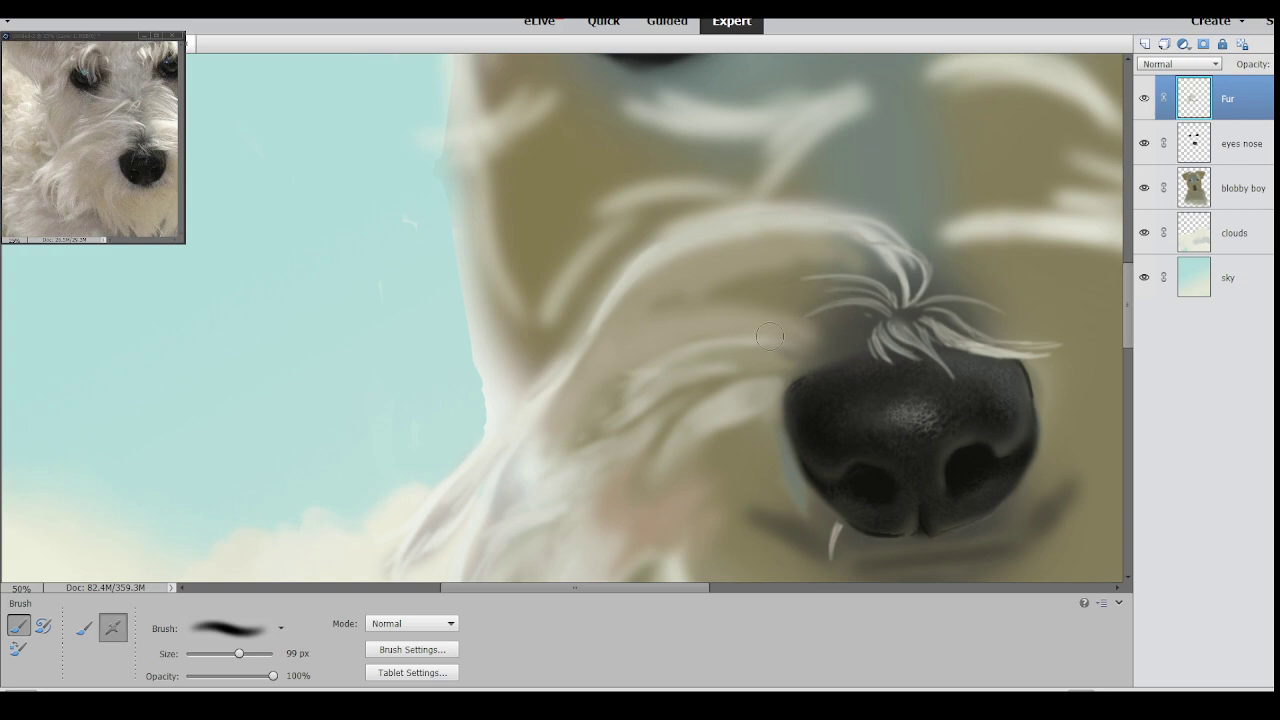
Blend pale and greyish 99 px strokes over the muzzle up to the hair tuft above the nose's left side.
mouse_move(788, 322)
mouse_down()
mouse_move(644, 352)
mouse_move(650, 361)
mouse_up()
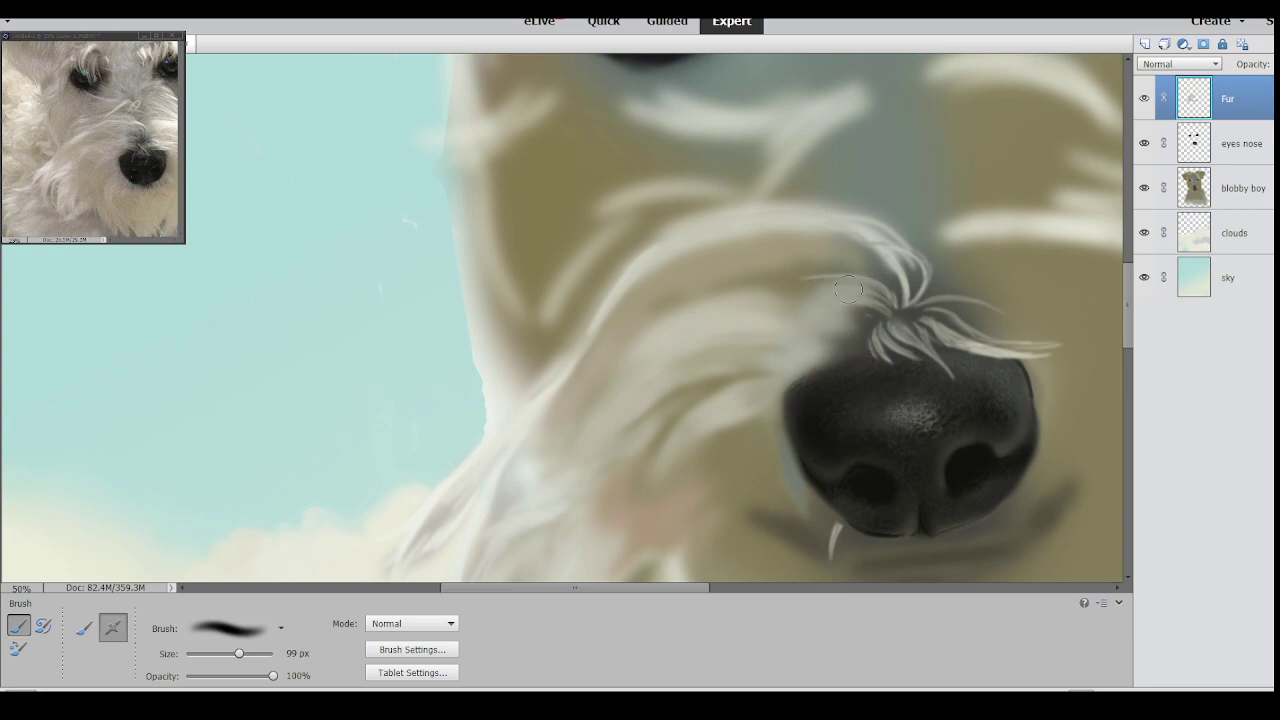
drag(848, 289, 859, 268)
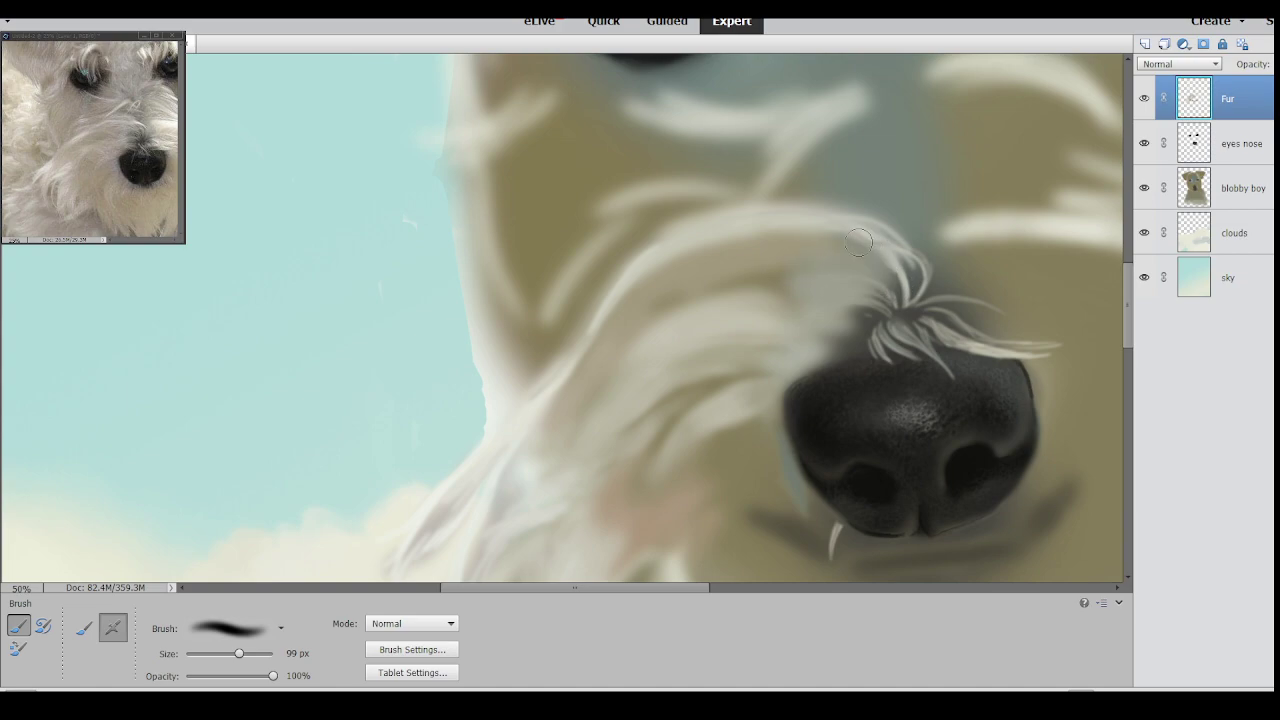
drag(784, 278, 762, 284)
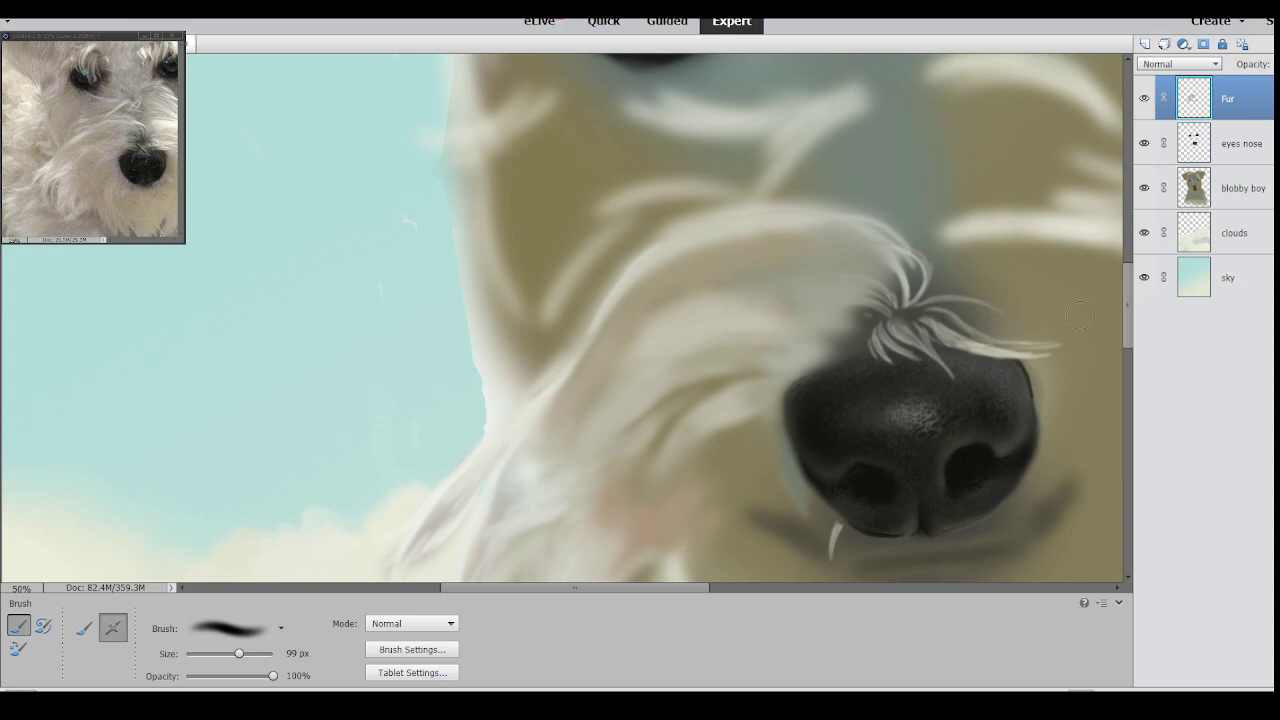
Reduce the brush to 43 px and add bright highlight strands to the fur locks left of the nose.
scroll(1126, 315, down, 5)
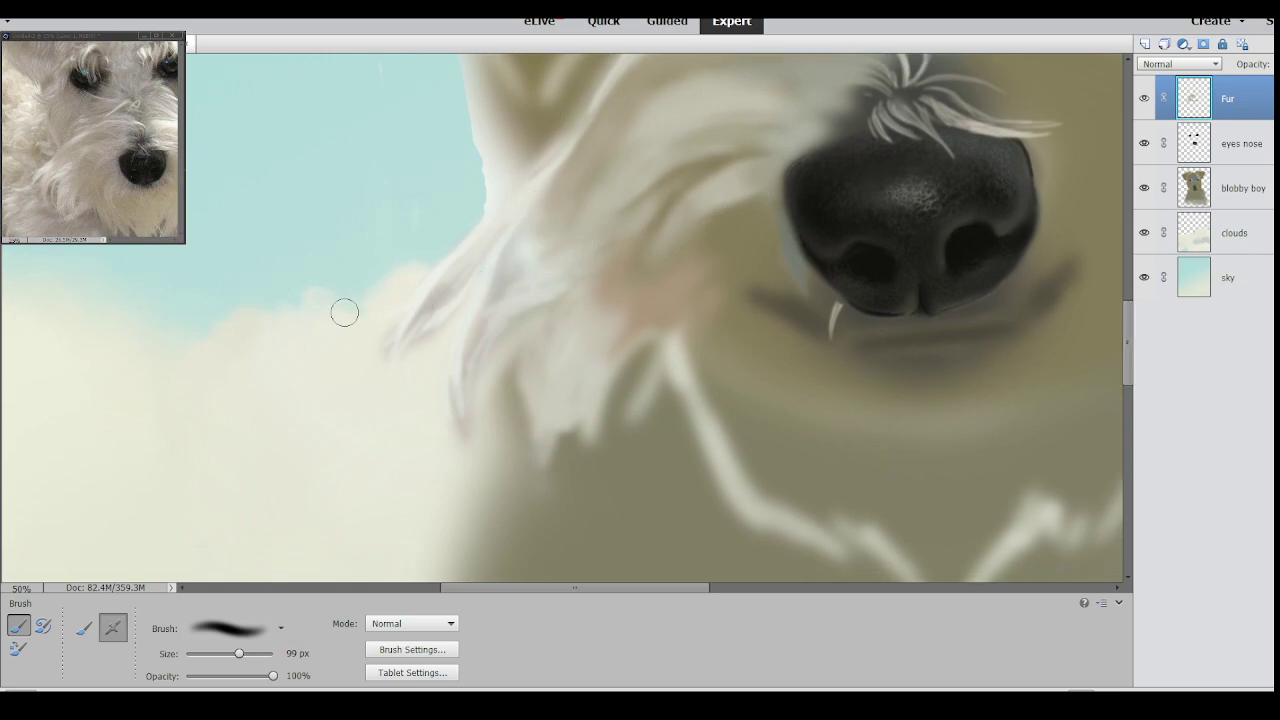
key(bracketleft)
key(bracketleft)
key(bracketleft)
key(bracketleft)
key(bracketleft)
key(bracketleft)
drag(656, 156, 756, 122)
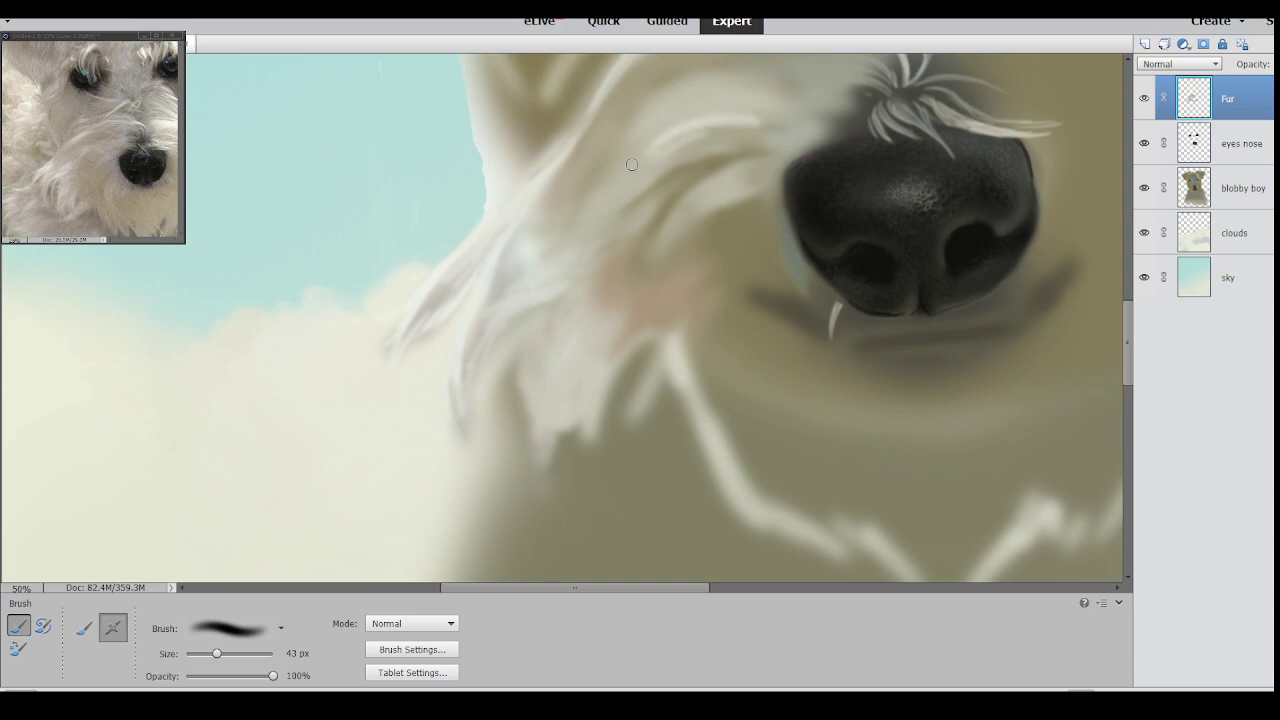
mouse_move(640, 152)
mouse_down()
mouse_move(695, 123)
mouse_move(634, 157)
mouse_up()
Set the brush to 75 px and paint fur over the dark gaps left of the nose and down the lower cheek tuft.
key(bracketright)
key(bracketright)
key(bracketright)
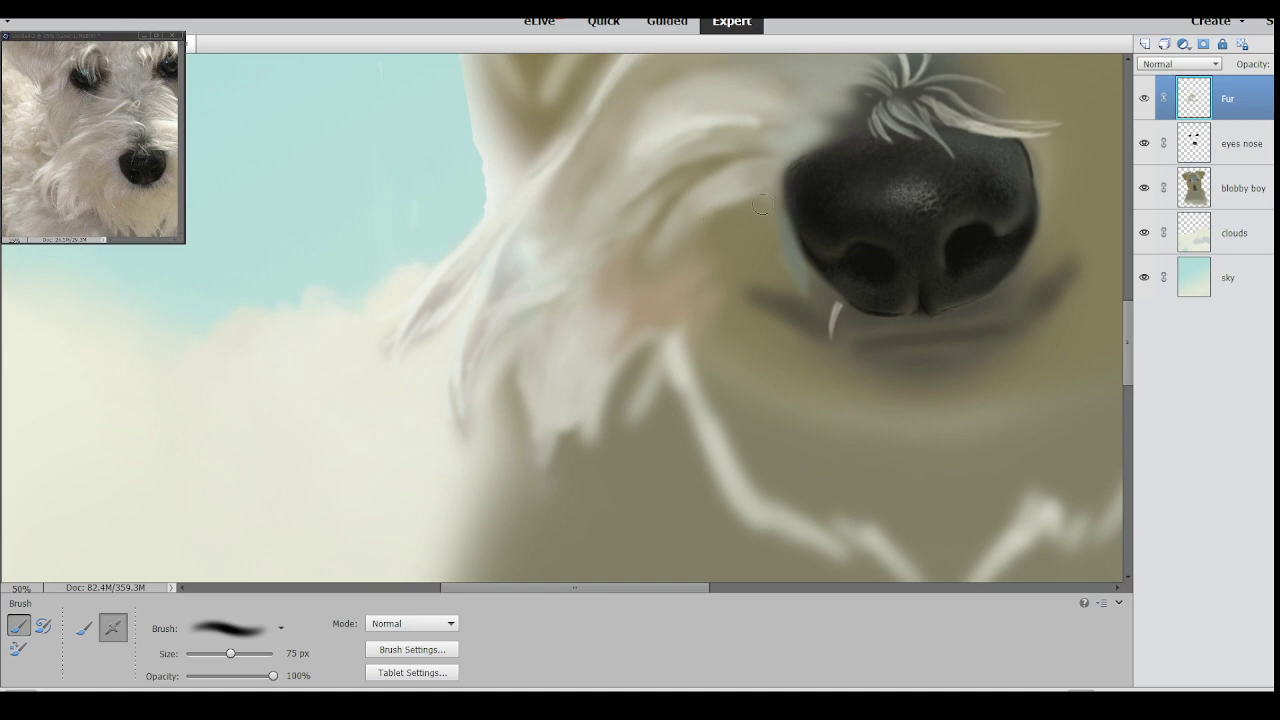
mouse_move(713, 192)
mouse_down()
mouse_move(687, 212)
mouse_move(663, 196)
mouse_up()
mouse_move(657, 241)
mouse_down()
mouse_move(669, 204)
mouse_move(749, 161)
mouse_move(708, 163)
mouse_move(619, 225)
mouse_move(659, 184)
mouse_move(694, 187)
mouse_move(751, 152)
mouse_move(744, 172)
mouse_move(633, 249)
mouse_move(573, 269)
mouse_move(554, 258)
mouse_move(593, 297)
mouse_move(612, 291)
mouse_move(616, 247)
mouse_move(644, 313)
mouse_move(593, 406)
mouse_move(650, 307)
mouse_move(653, 347)
mouse_move(663, 331)
mouse_move(622, 424)
mouse_move(661, 343)
mouse_move(647, 414)
mouse_up()
alt+click(548, 277)
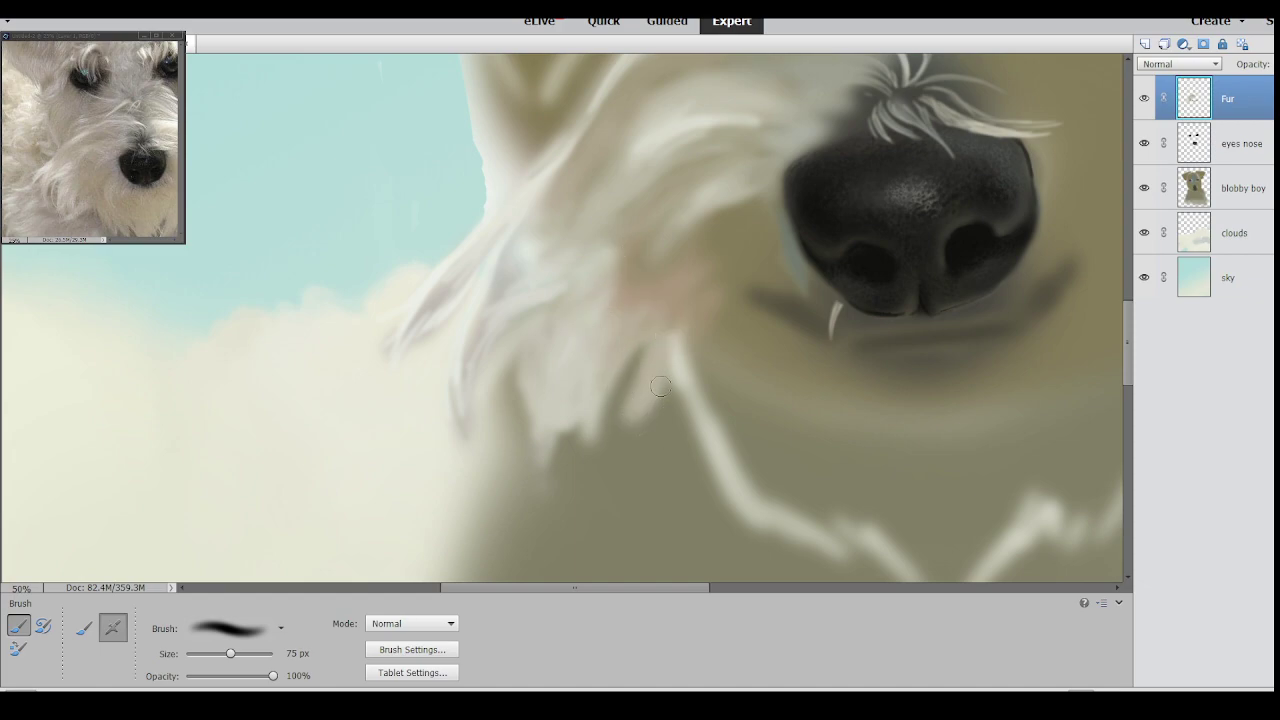
Sample a pinkish brown from the reference photo and paint a short 75 px stroke inside the chin outline's left edge.
drag(468, 586, 525, 596)
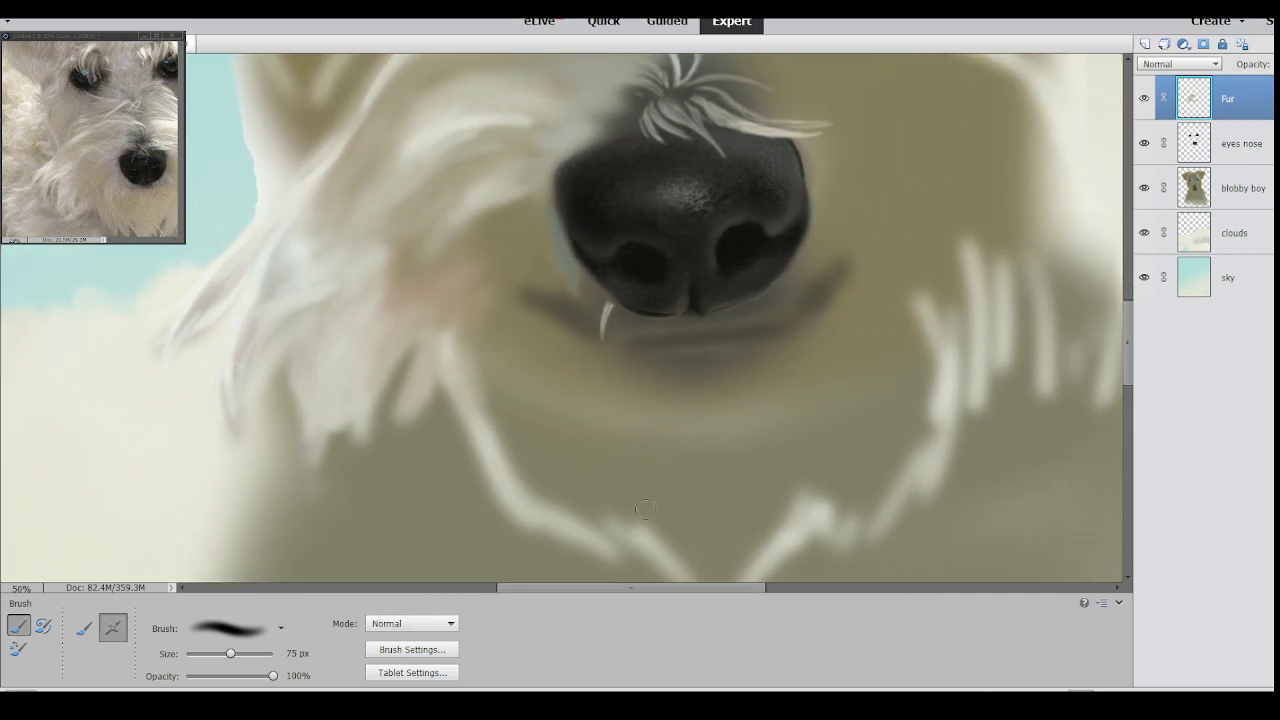
alt+click(120, 205)
drag(496, 360, 523, 432)
key(ctrl+Tab)
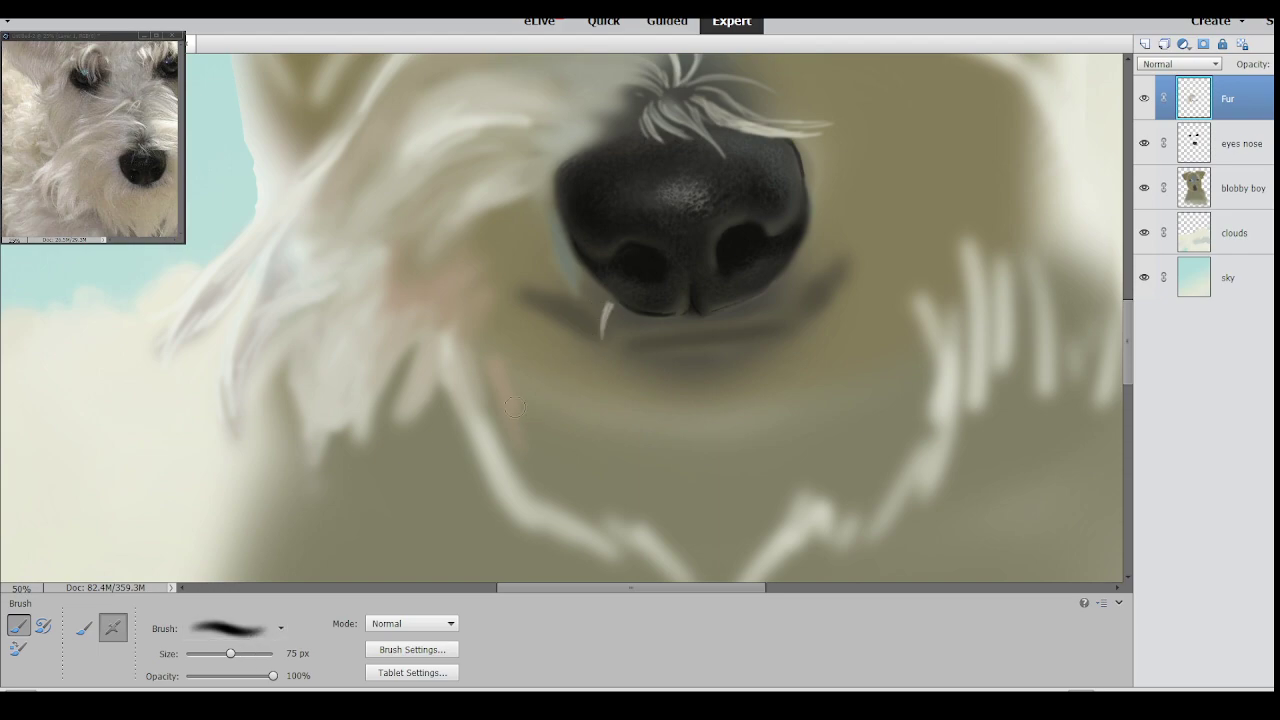
Fill the chin below the mouth with soft pinkish brown inside the light outline, using a 488 px brush.
key(bracketright)
key(bracketright)
mouse_move(530, 440)
mouse_down()
mouse_move(546, 486)
mouse_move(569, 495)
mouse_up()
drag(258, 655, 248, 655)
mouse_move(525, 492)
mouse_down()
mouse_move(610, 460)
mouse_move(720, 480)
mouse_move(810, 437)
mouse_move(855, 445)
mouse_move(900, 425)
mouse_up()
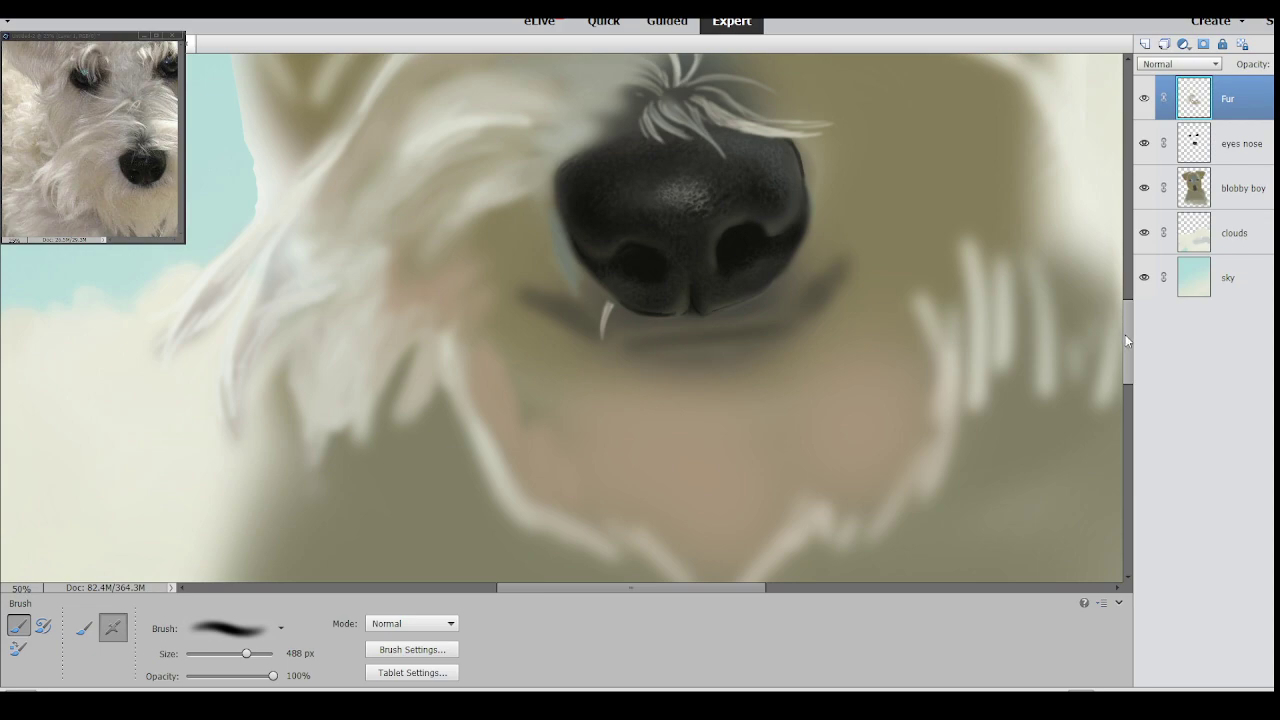
Lasso the chin below the mouth, giving the selection a jagged, tufted lower edge along the light outline.
scroll(1120, 300, down, 2)
key(l)
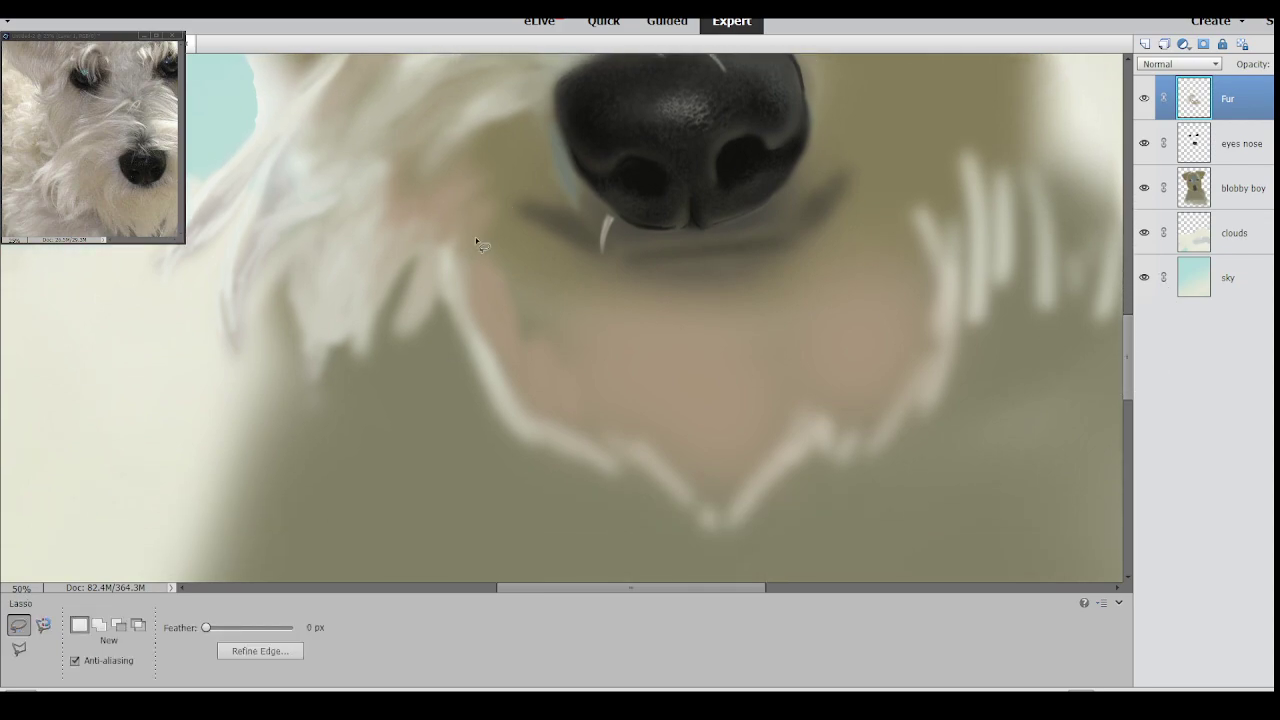
mouse_move(442, 241)
mouse_down()
mouse_move(476, 346)
mouse_move(536, 433)
mouse_move(525, 416)
mouse_move(617, 485)
mouse_move(598, 405)
mouse_move(615, 450)
mouse_move(688, 521)
mouse_move(669, 476)
mouse_move(721, 543)
mouse_move(735, 499)
mouse_move(747, 511)
mouse_move(774, 458)
mouse_move(768, 493)
mouse_move(793, 423)
mouse_move(786, 470)
mouse_move(811, 427)
mouse_move(837, 450)
mouse_move(831, 427)
mouse_move(839, 455)
mouse_move(872, 432)
mouse_move(875, 447)
mouse_move(896, 397)
mouse_move(882, 451)
mouse_move(907, 402)
mouse_move(922, 422)
mouse_move(950, 320)
mouse_move(951, 366)
mouse_move(958, 356)
mouse_move(932, 219)
mouse_move(914, 208)
mouse_move(604, 268)
mouse_move(445, 241)
mouse_up()
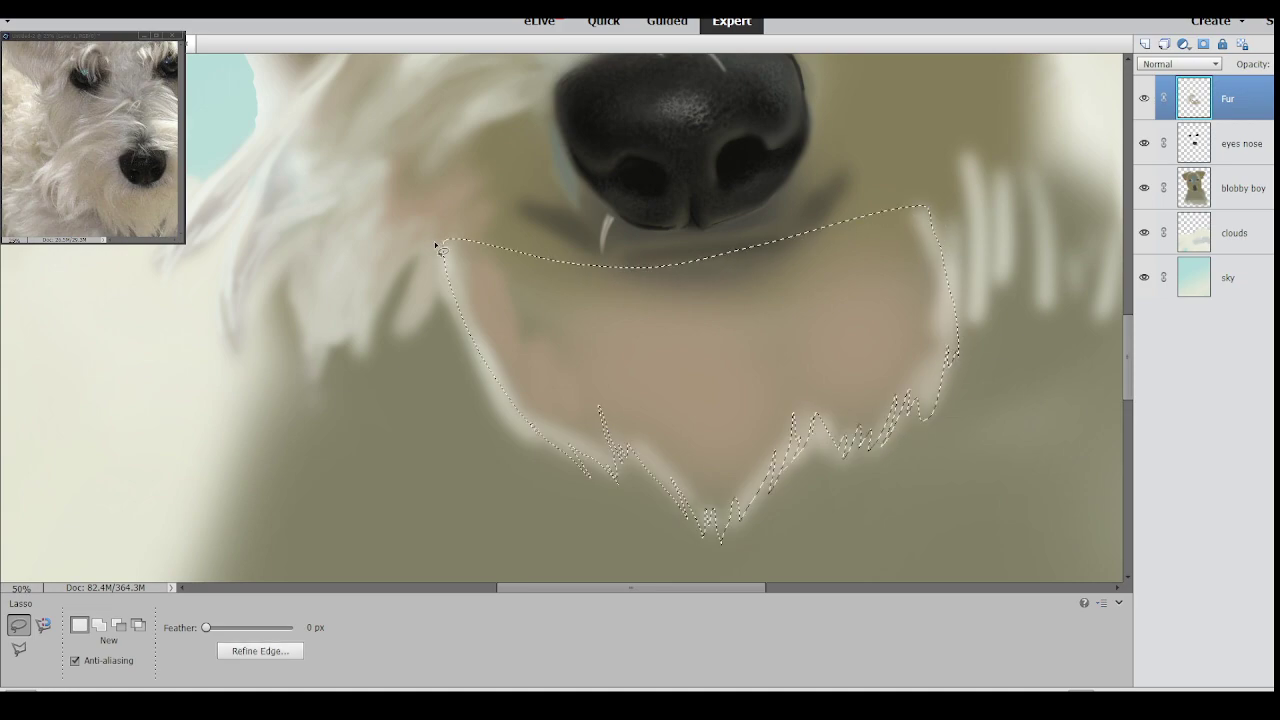
Paint the chin selection with a 488 px brush, light fur colour along the outer edges and sampled pinkish brown across the upper area.
key(b)
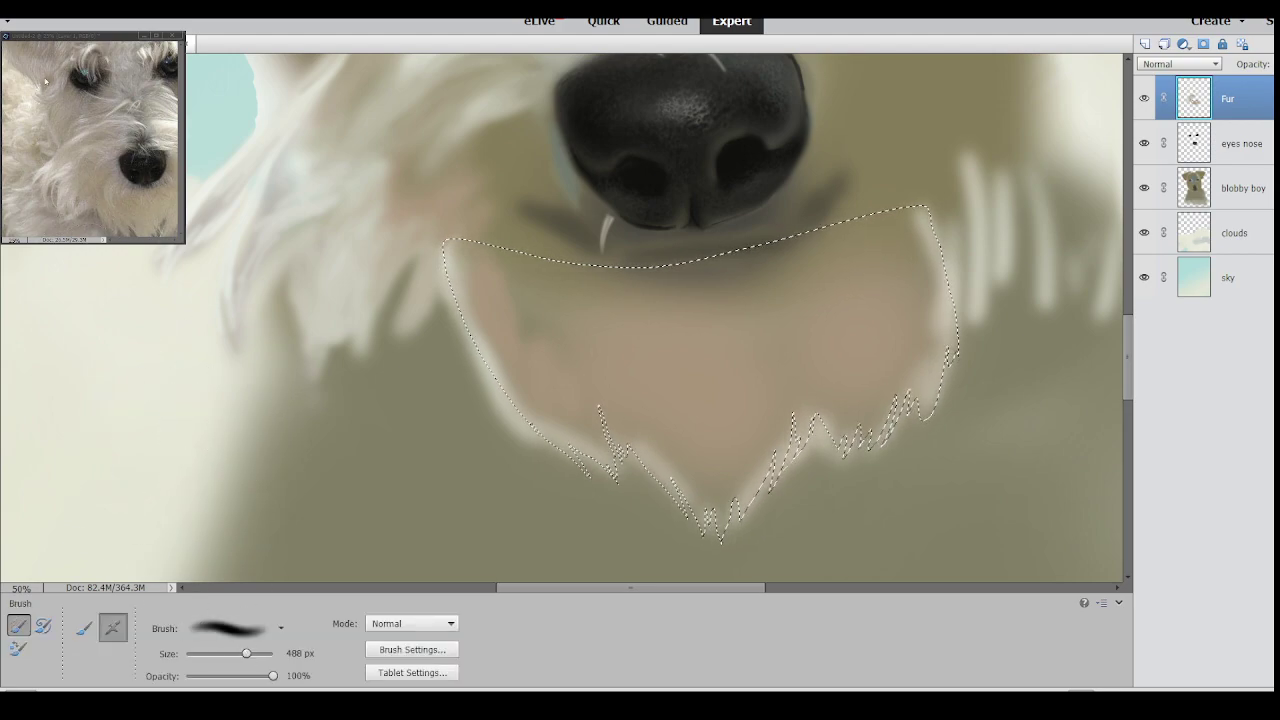
mouse_move(637, 512)
mouse_down()
mouse_move(586, 510)
mouse_move(594, 451)
mouse_move(666, 515)
mouse_move(759, 512)
mouse_move(781, 476)
mouse_up()
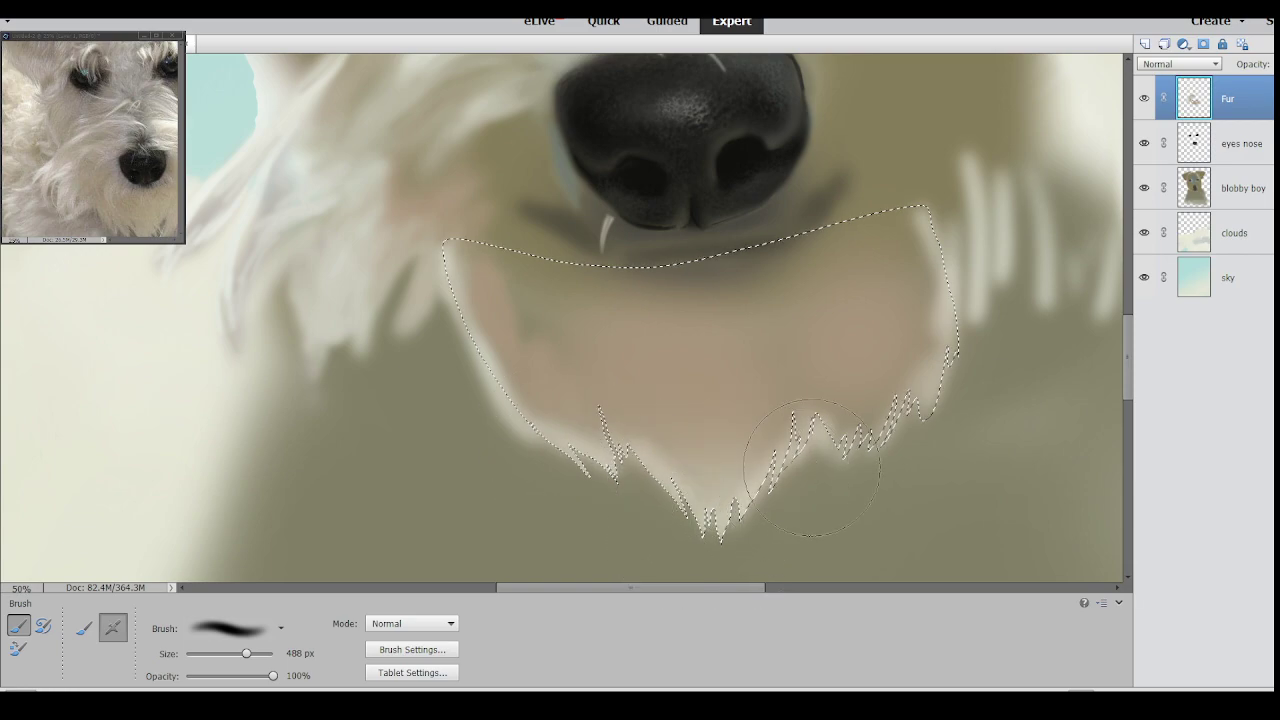
drag(961, 296, 1071, 143)
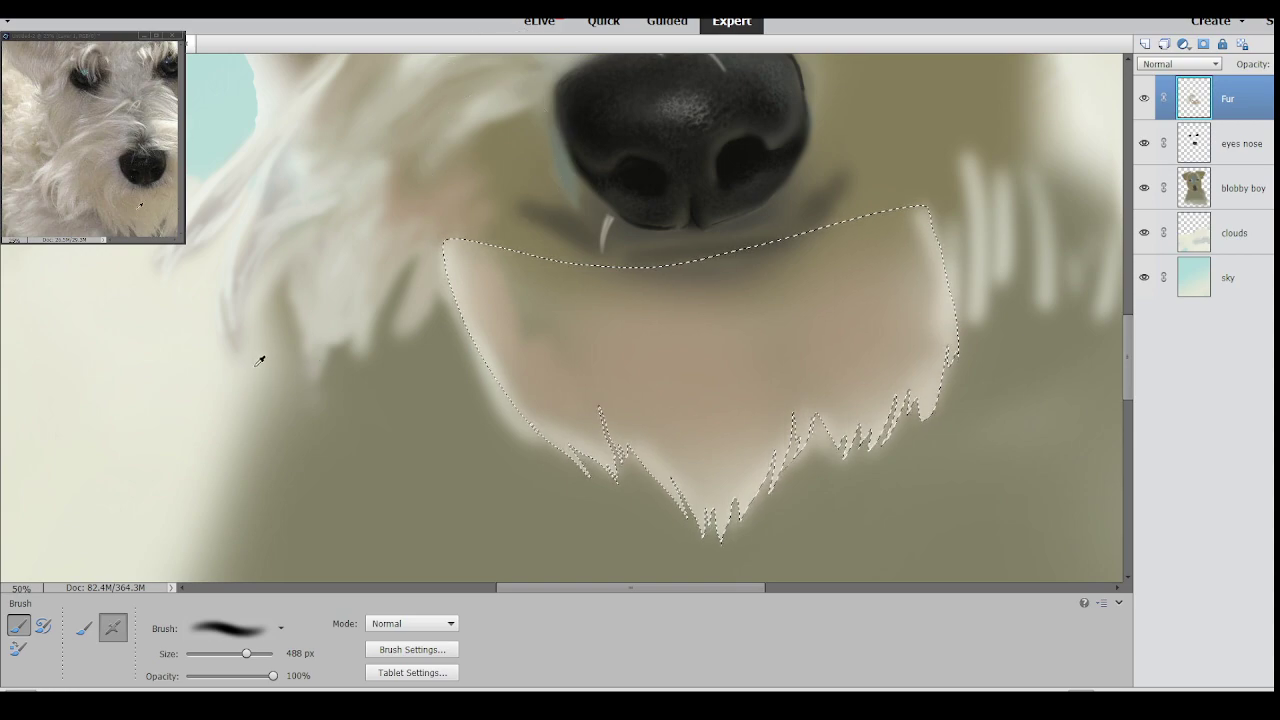
key(i)
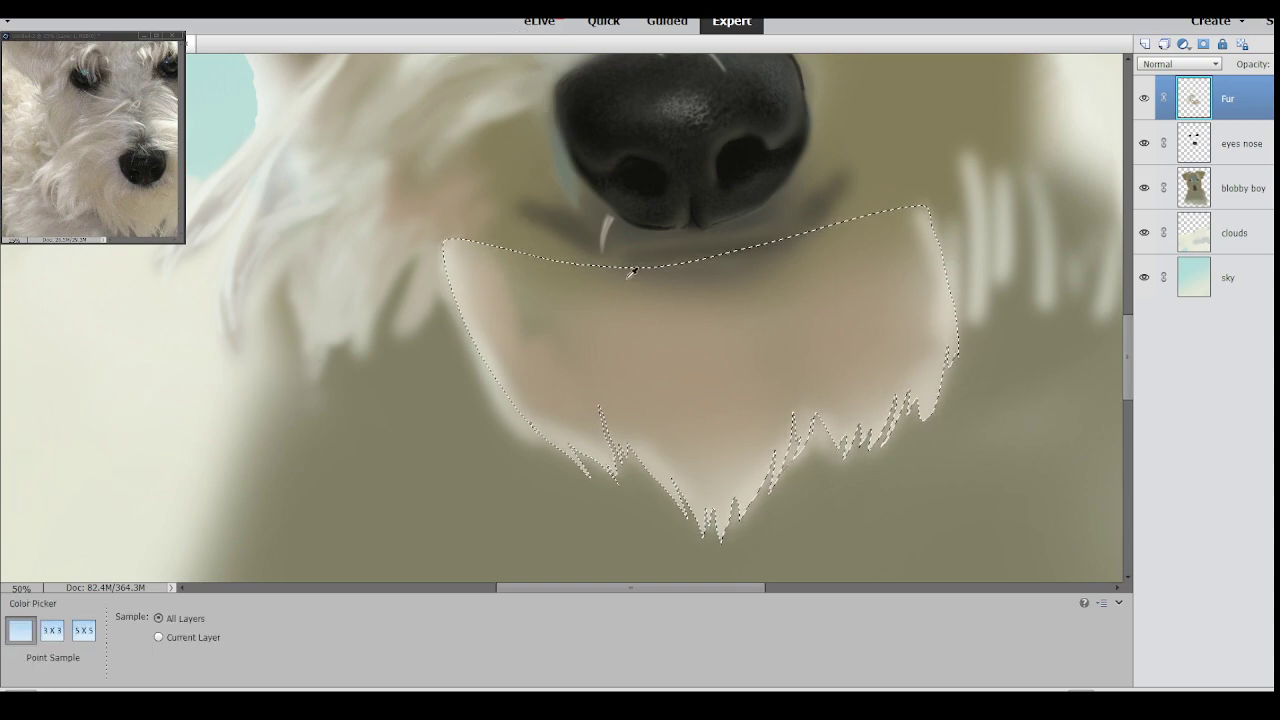
key(b)
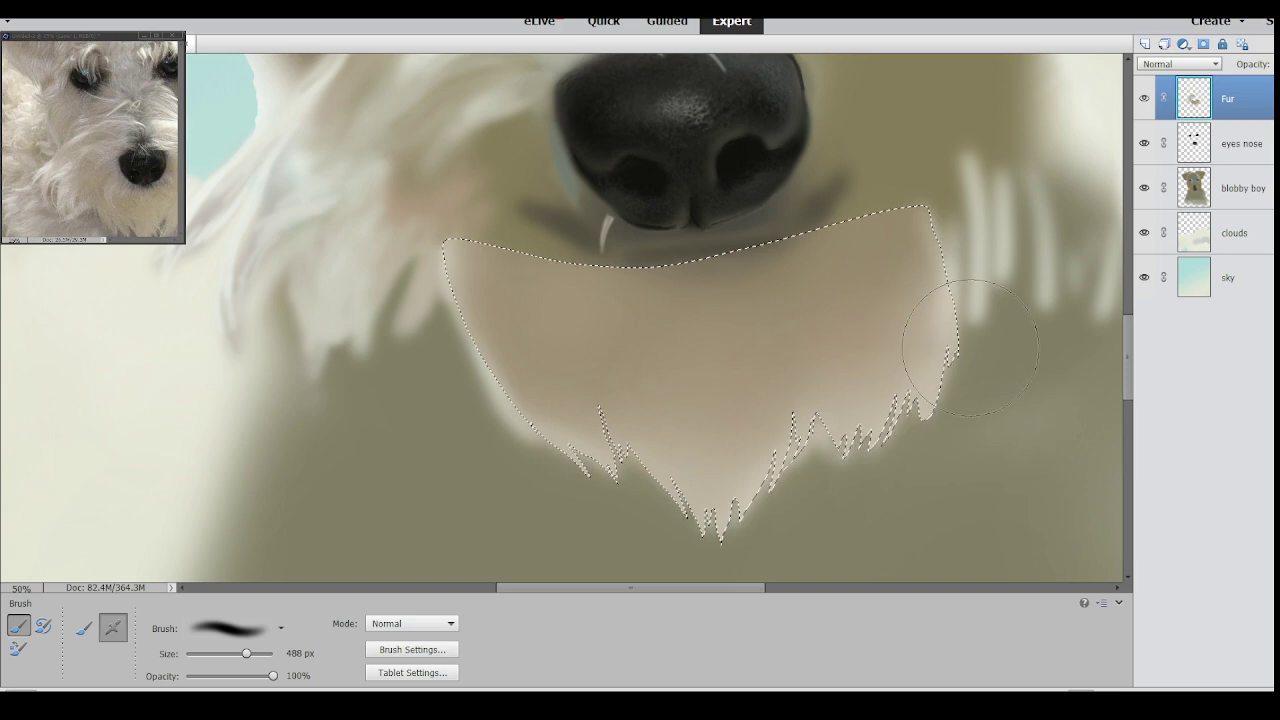
Reduce the brush to about 55 px, paint light vertical strands down the chin, and deselect.
click(223, 653)
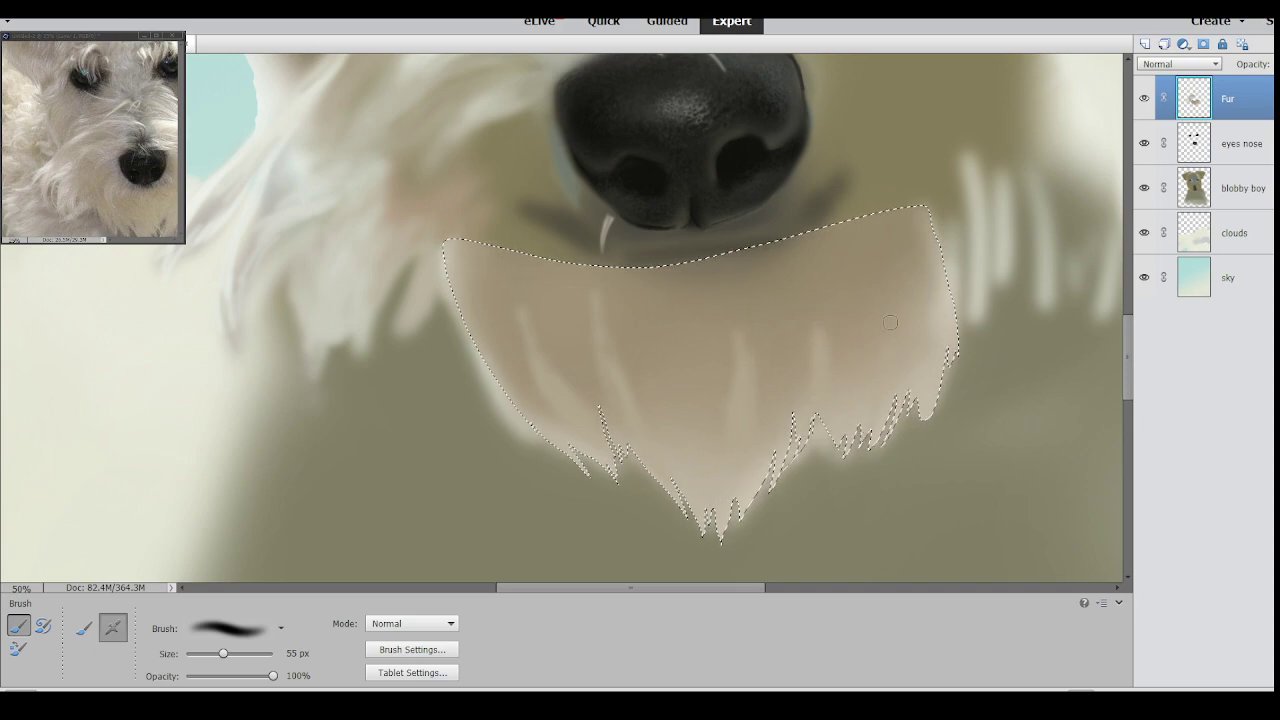
drag(898, 226, 896, 304)
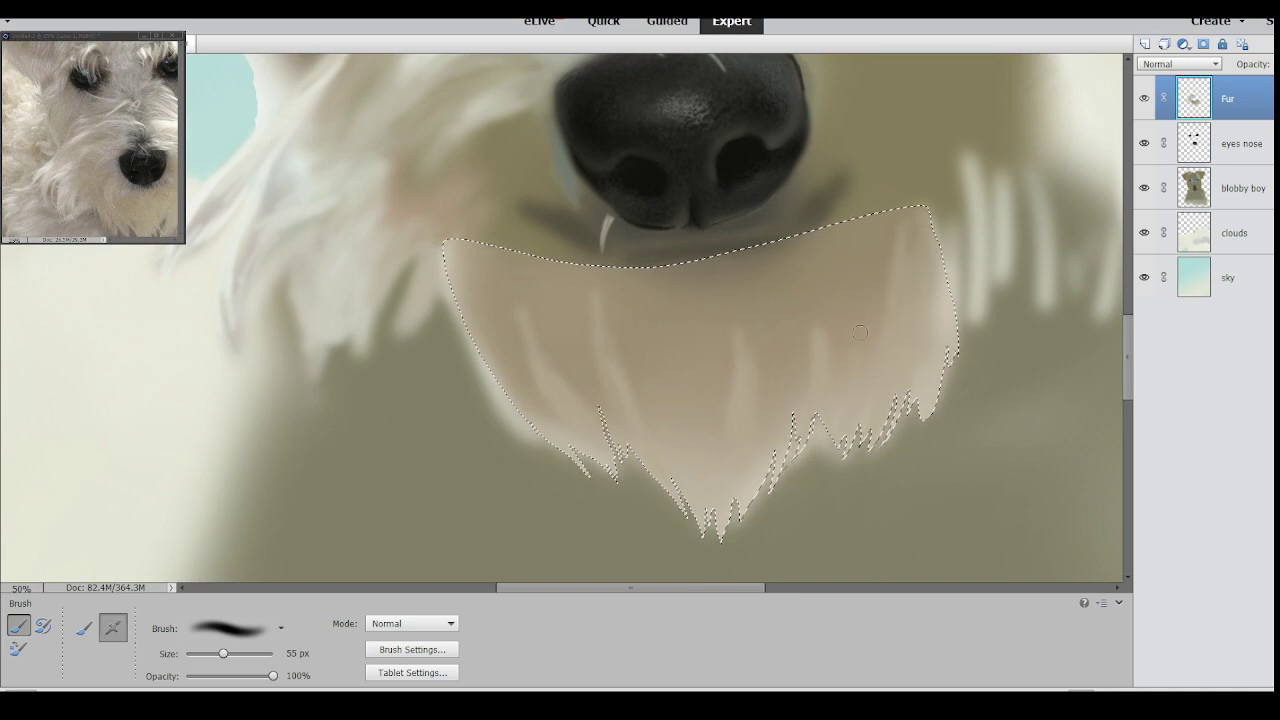
key(ctrl+d)
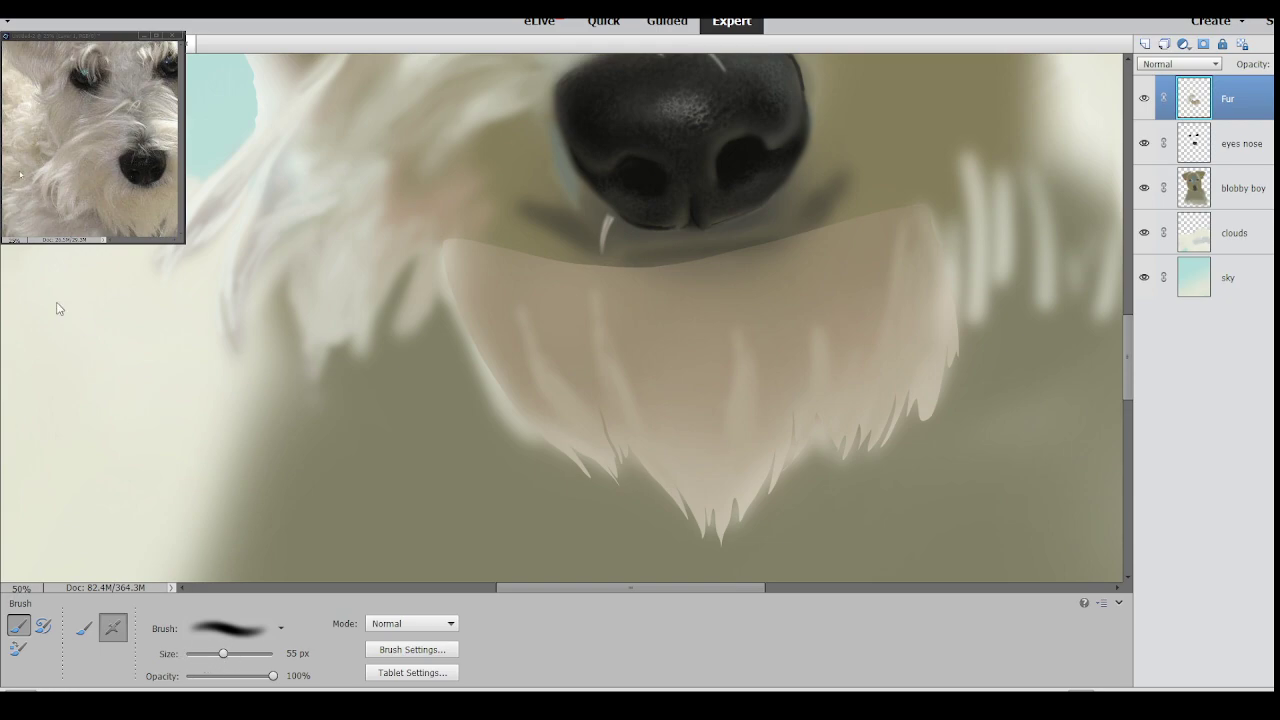
Soften the chin's hard upper edge, erasing its left corner at 48 px and blending along the mouth with sampled colours at 55 px.
key(e)
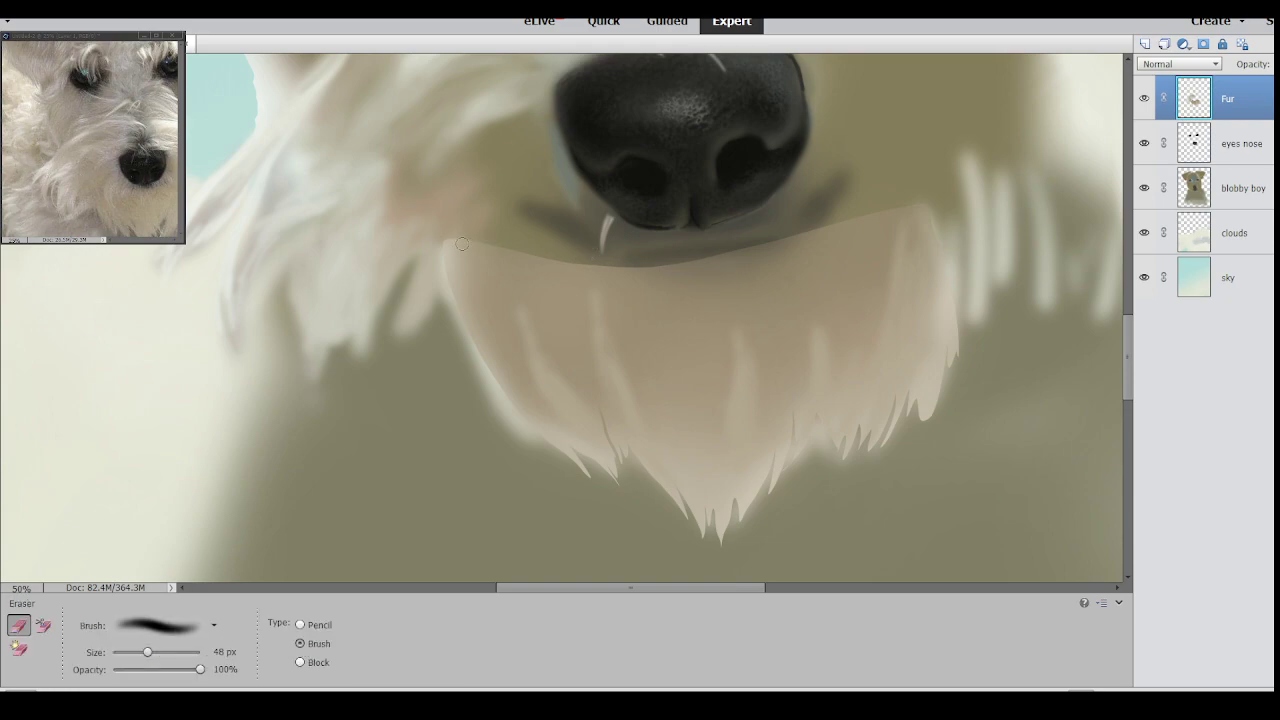
drag(440, 246, 492, 240)
key(b)
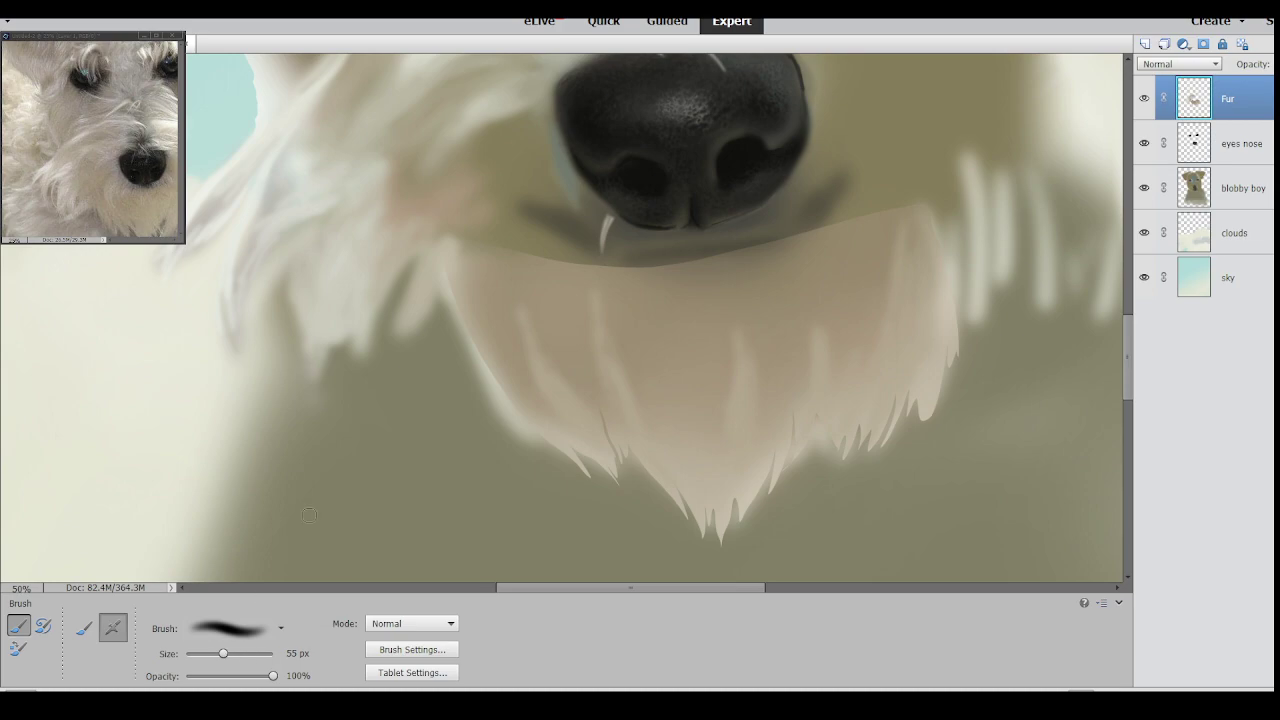
mouse_move(530, 246)
mouse_down()
mouse_move(490, 268)
mouse_move(515, 258)
mouse_move(476, 257)
mouse_move(600, 267)
mouse_move(517, 241)
mouse_move(670, 281)
mouse_move(590, 264)
mouse_move(690, 266)
mouse_up()
alt+click(513, 272)
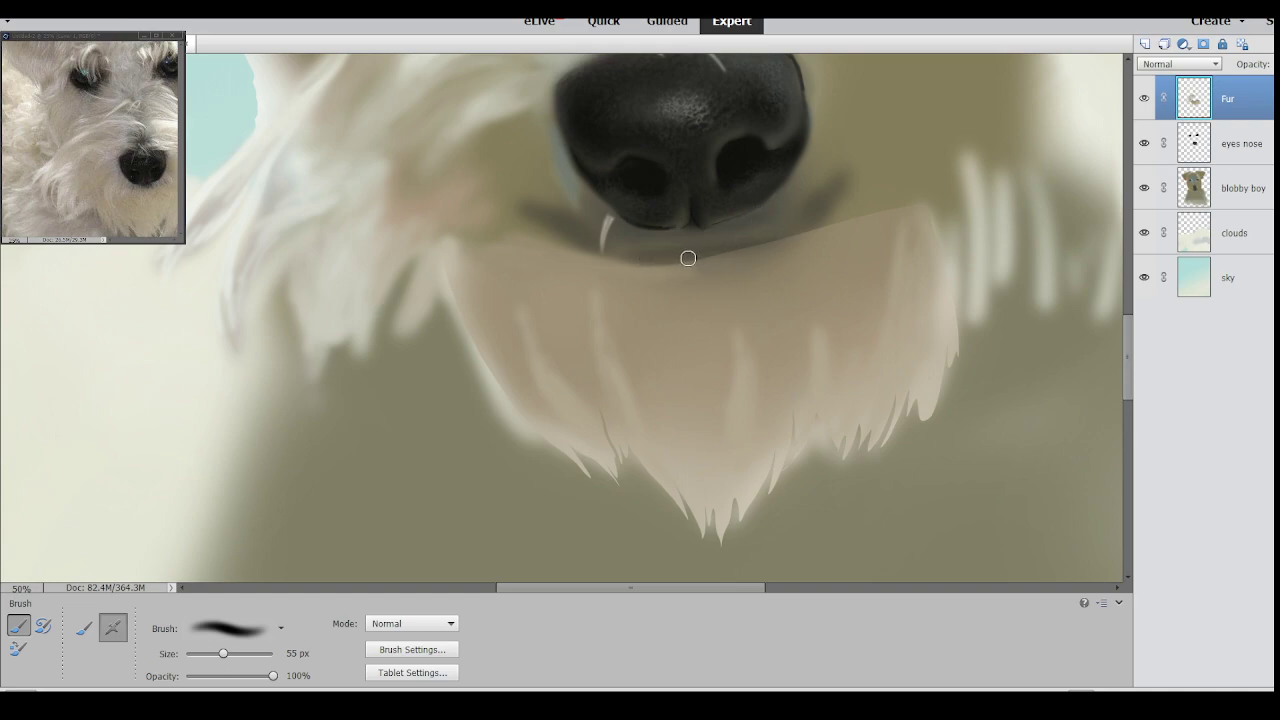
drag(733, 260, 610, 268)
alt+click(735, 263)
drag(692, 257, 619, 265)
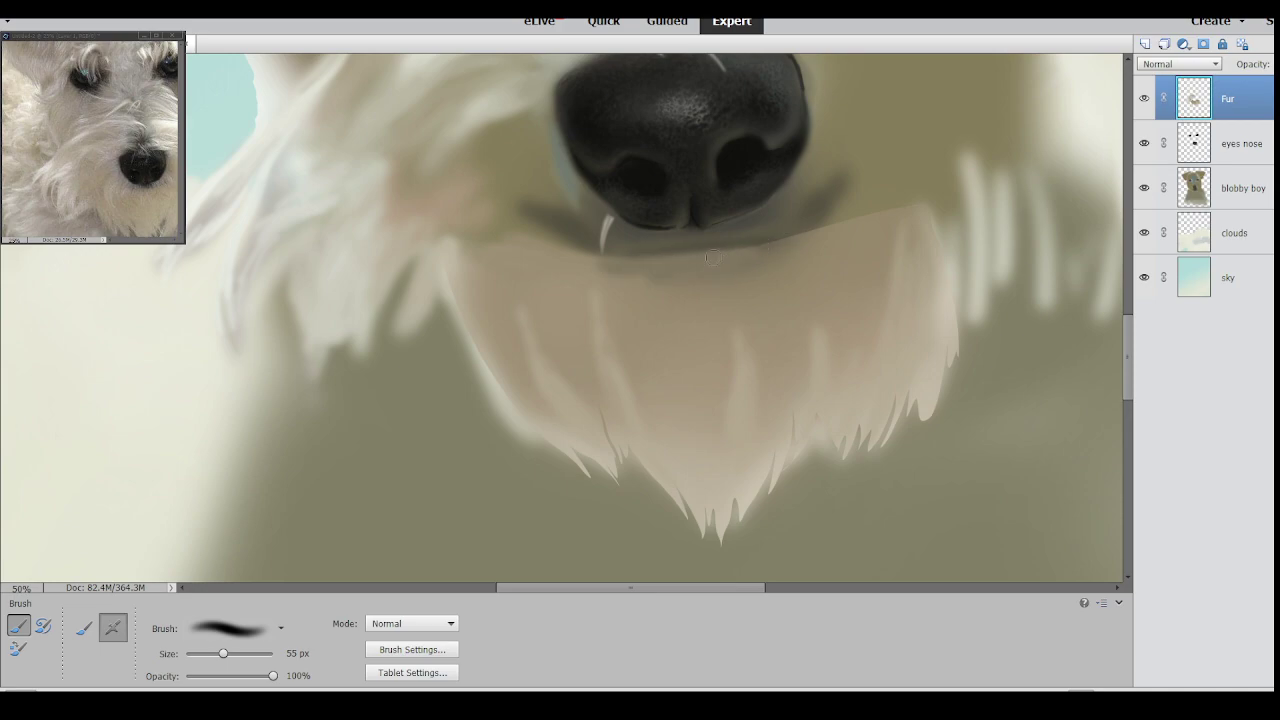
mouse_move(774, 240)
mouse_down()
mouse_move(828, 230)
mouse_move(738, 255)
mouse_move(828, 225)
mouse_move(855, 195)
mouse_move(865, 210)
mouse_move(838, 236)
mouse_up()
alt+click(846, 246)
Blend the chin's upper corners and side edges into the surrounding fur with a 99 px brush and sampled colours.
drag(225, 653, 239, 653)
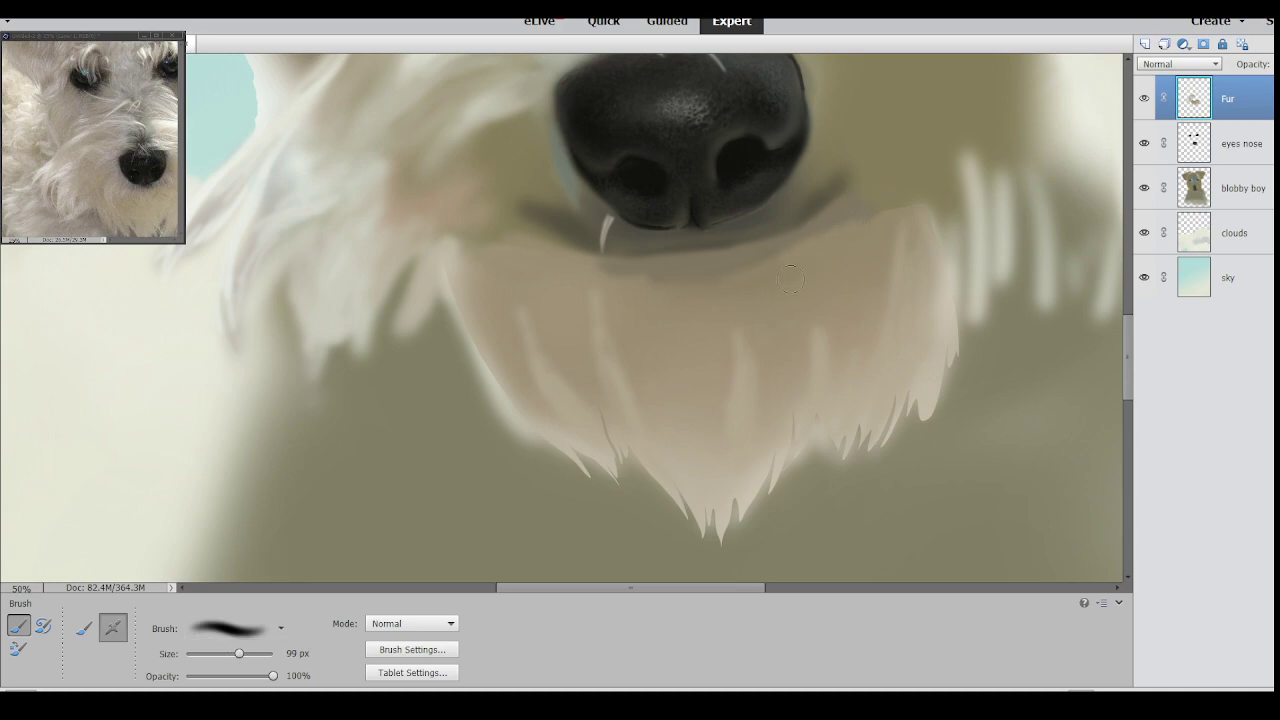
mouse_move(810, 258)
mouse_down()
mouse_move(820, 225)
mouse_move(868, 199)
mouse_up()
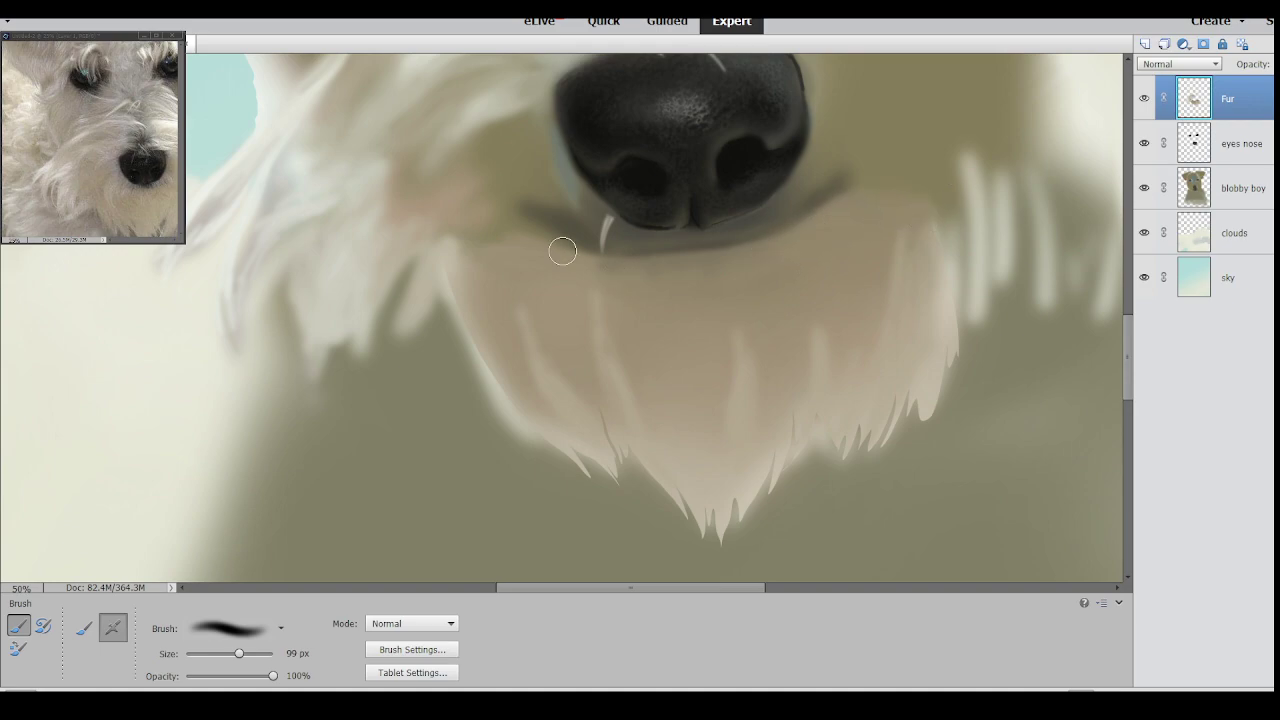
mouse_move(473, 226)
mouse_down()
mouse_move(473, 247)
mouse_move(441, 256)
mouse_move(450, 246)
mouse_move(477, 309)
mouse_up()
alt+click(491, 268)
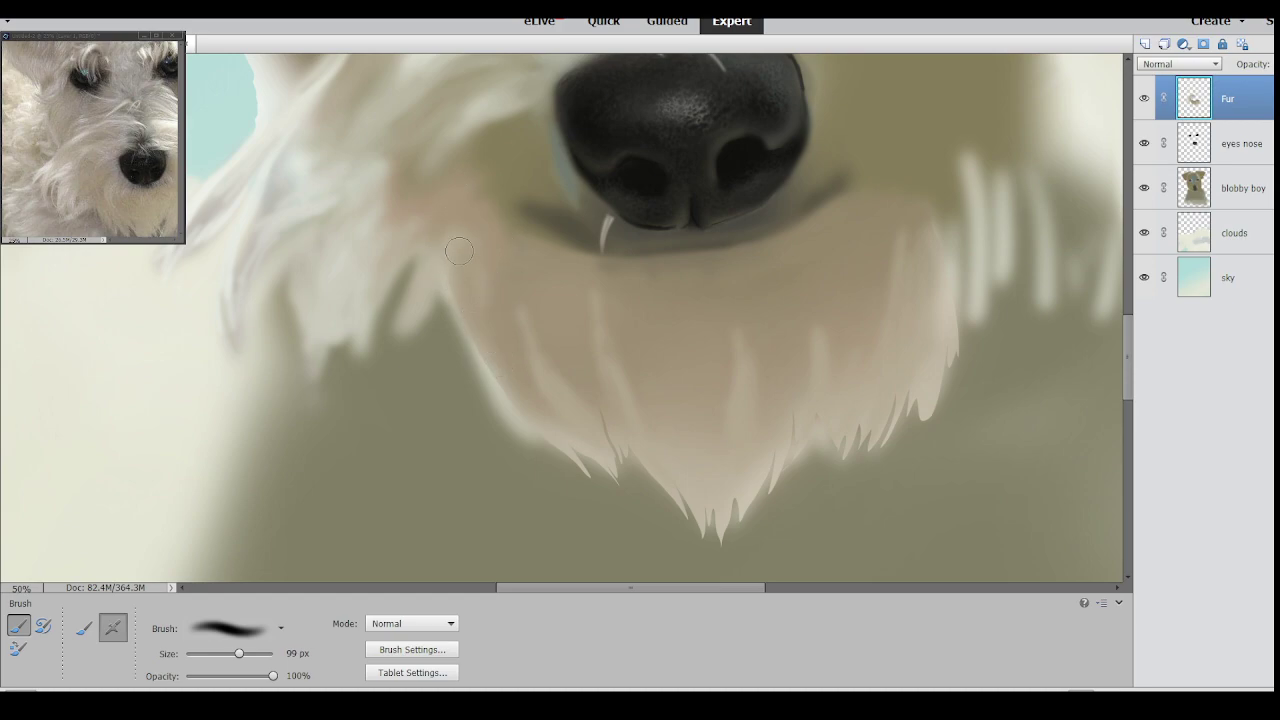
alt+click(459, 267)
drag(457, 257, 506, 395)
drag(468, 242, 482, 314)
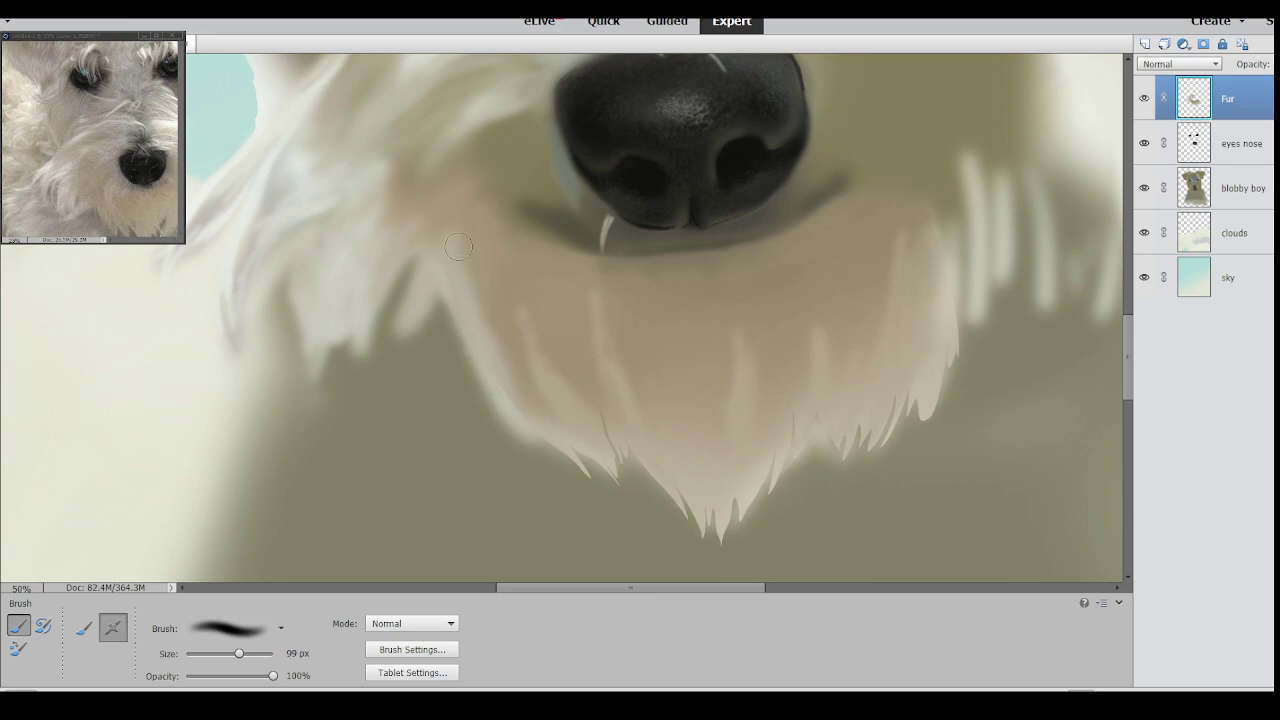
drag(935, 216, 944, 243)
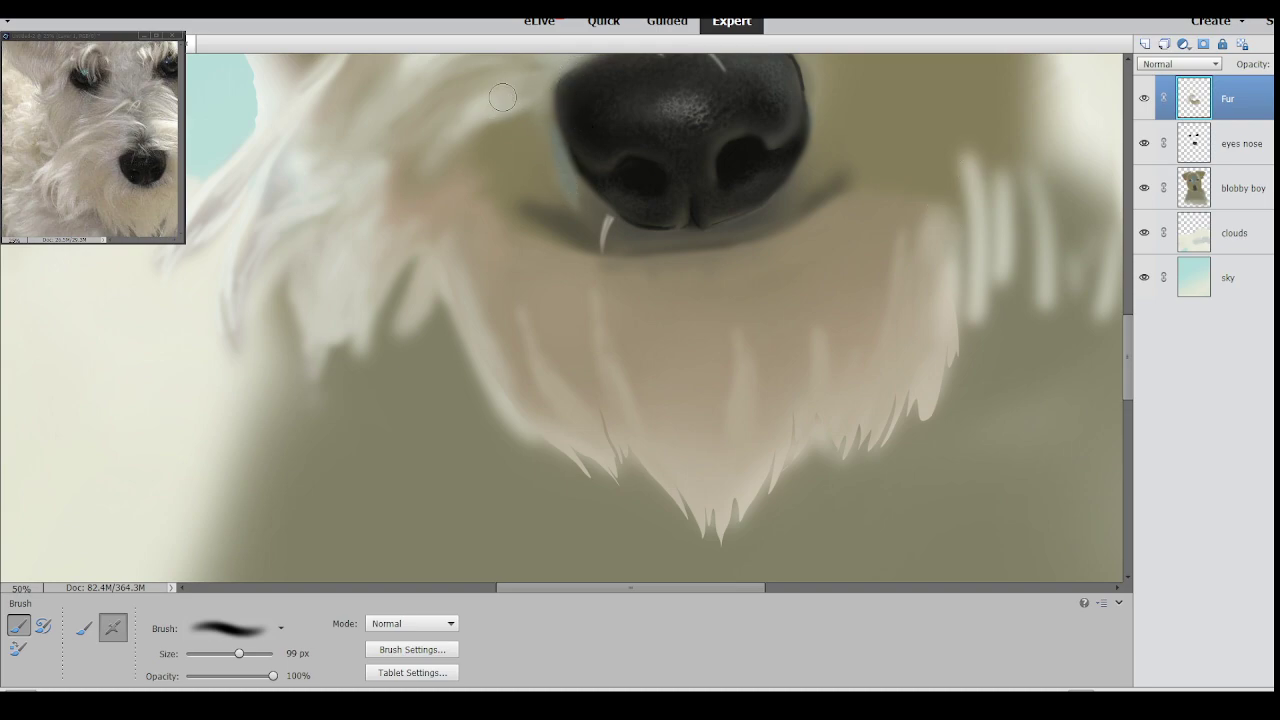
Paint a light 50 px strand over the mouth below the nose's left side and undo the extra strokes beside it.
key(bracketleft)
key(bracketleft)
key(bracketleft)
key(bracketleft)
key(bracketleft)
mouse_move(604, 231)
mouse_down()
mouse_move(600, 277)
mouse_move(599, 224)
mouse_move(589, 289)
mouse_move(583, 207)
mouse_up()
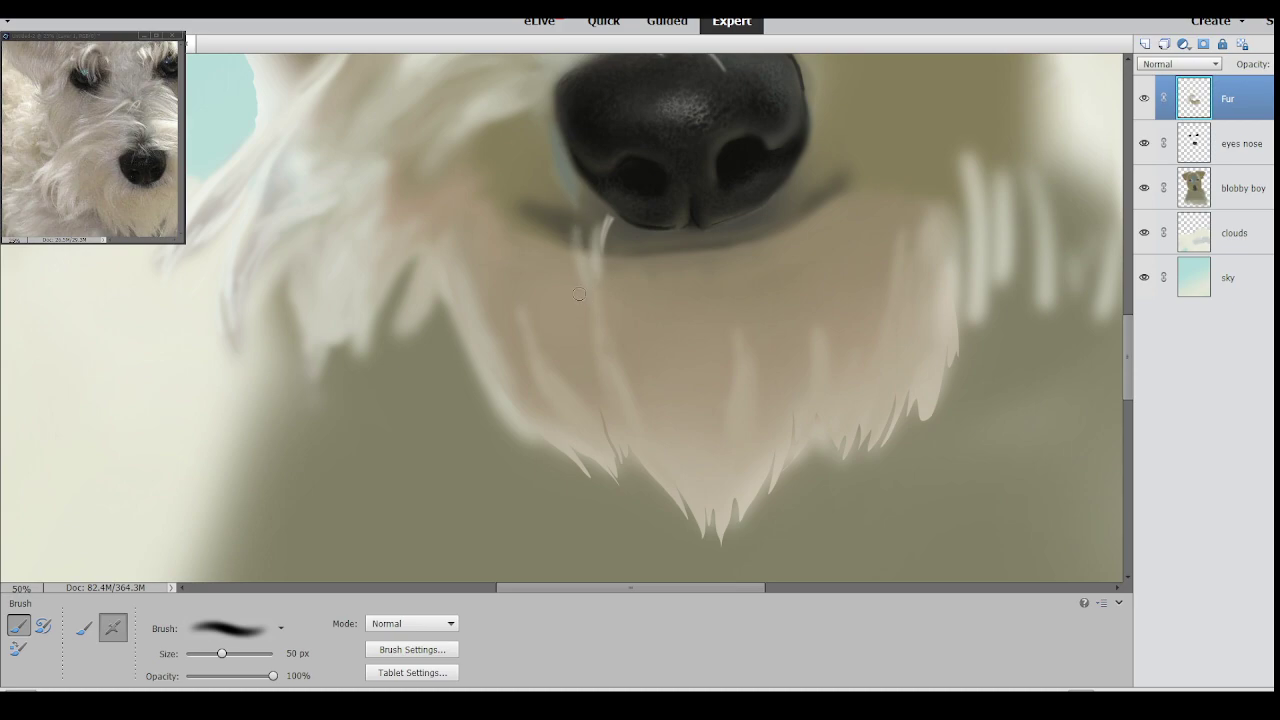
key(ctrl+z)
key(ctrl+z)
Try to make a jagged fur tuft left of the nose by lassoing it and filling it with light colour using a 1083 px brush.
key(l)
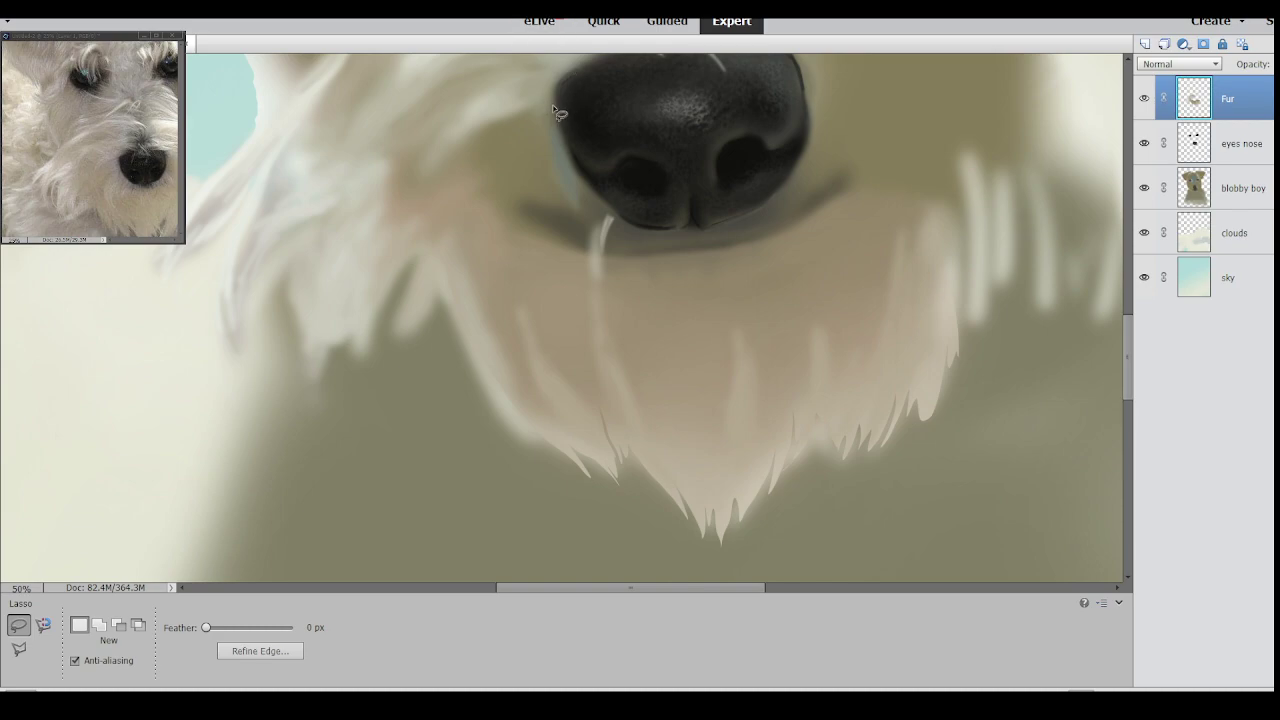
mouse_move(488, 137)
mouse_down()
mouse_move(521, 120)
mouse_move(487, 165)
mouse_move(484, 197)
mouse_move(491, 226)
mouse_move(499, 214)
mouse_move(553, 290)
mouse_move(551, 218)
mouse_move(562, 265)
mouse_move(582, 247)
mouse_move(590, 291)
mouse_move(597, 254)
mouse_move(622, 227)
mouse_move(578, 178)
mouse_up()
drag(551, 105, 545, 104)
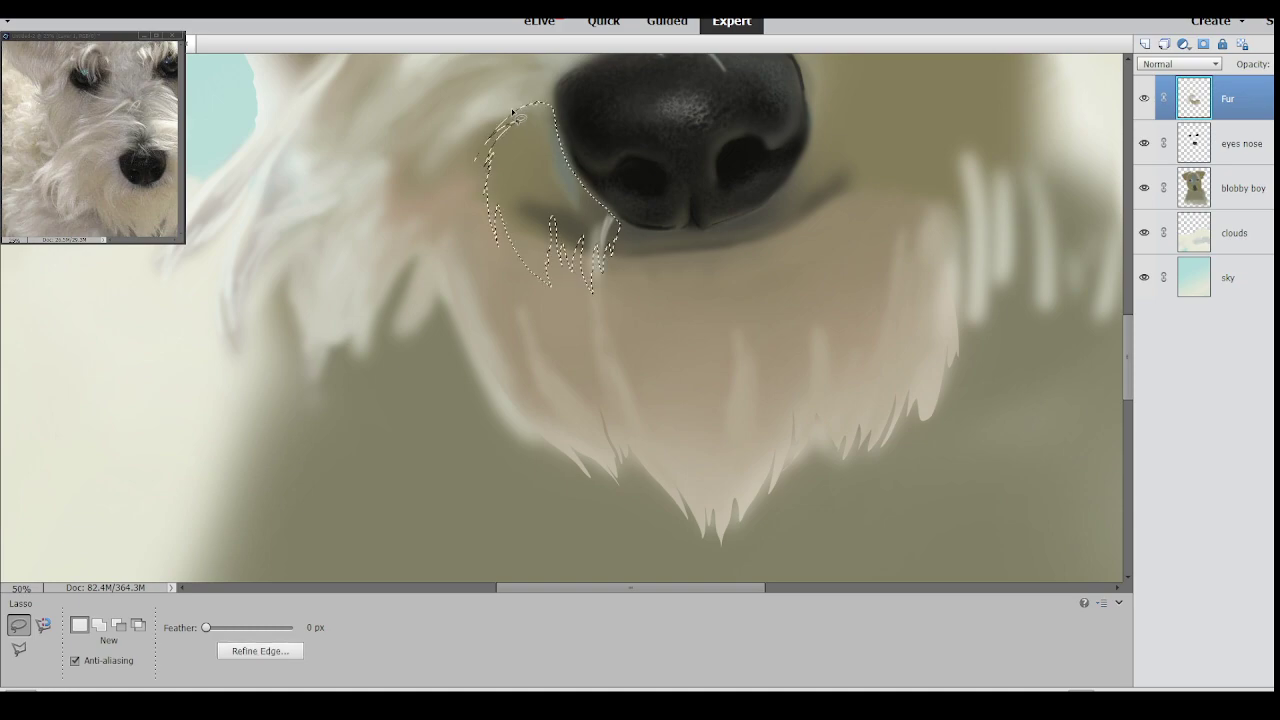
key(b)
drag(253, 656, 254, 656)
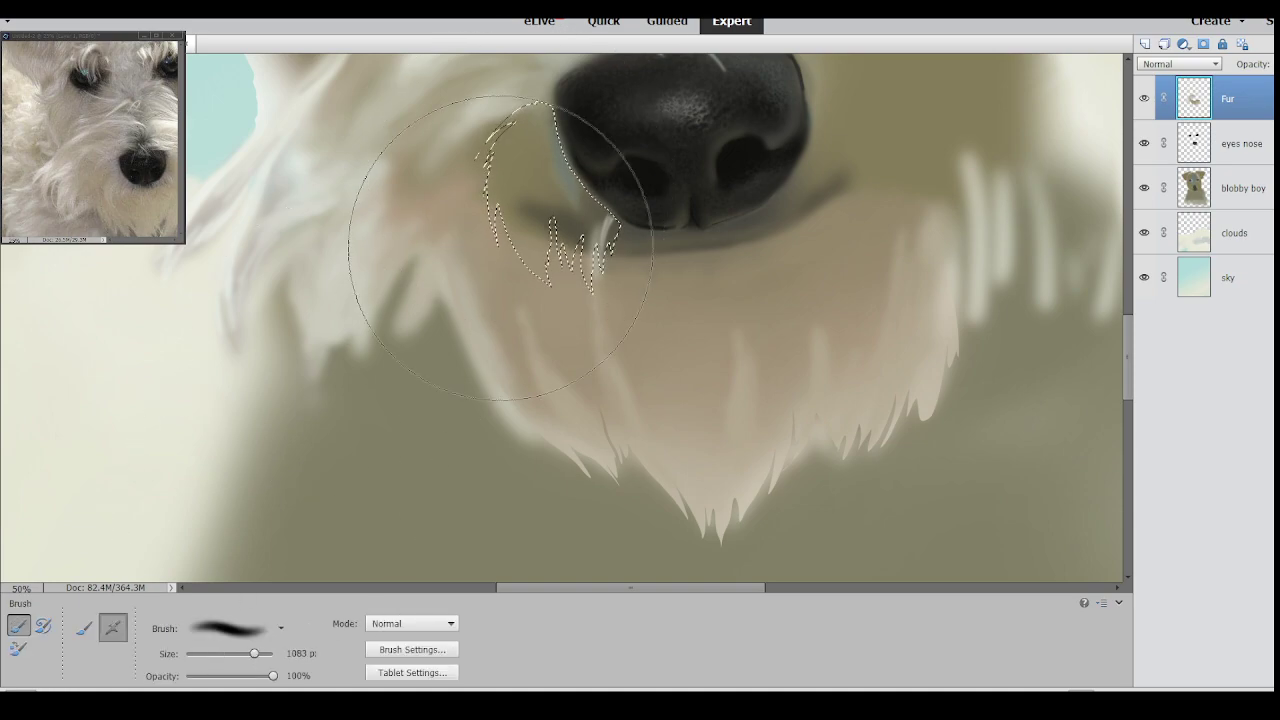
mouse_move(505, 255)
mouse_down()
mouse_move(516, 316)
mouse_move(537, 319)
mouse_move(482, 357)
mouse_up()
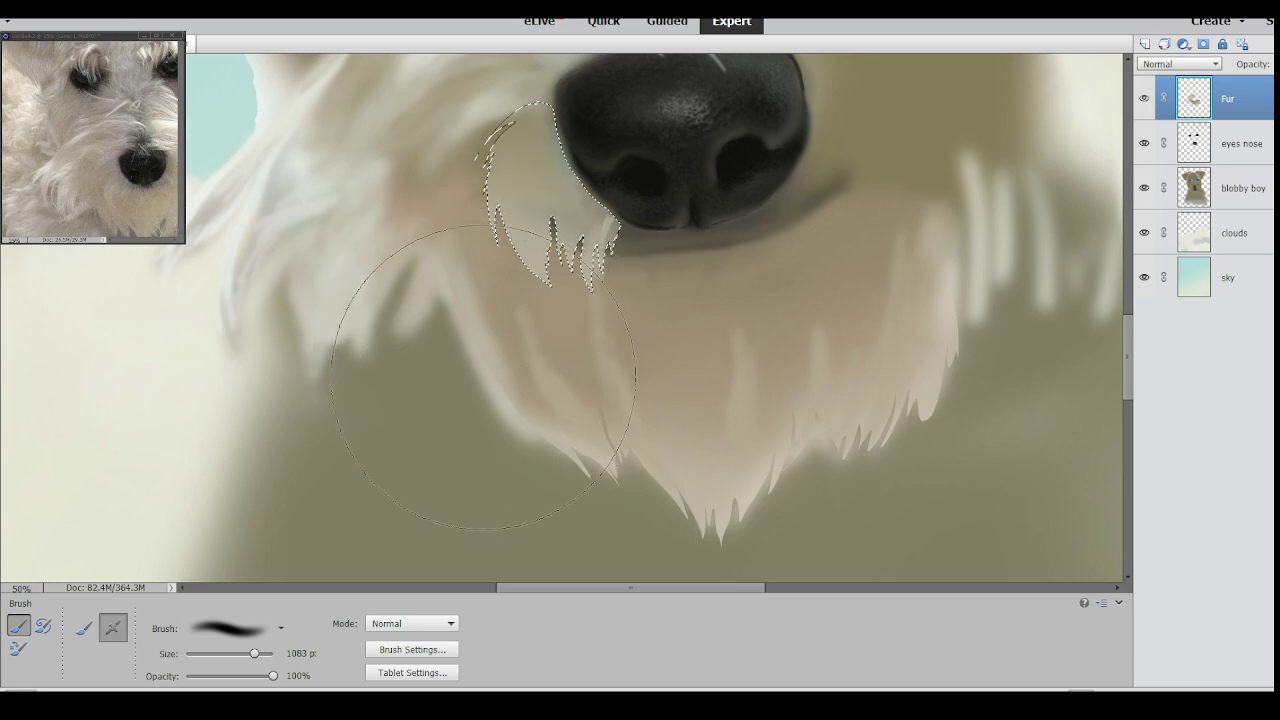
key(ctrl+d)
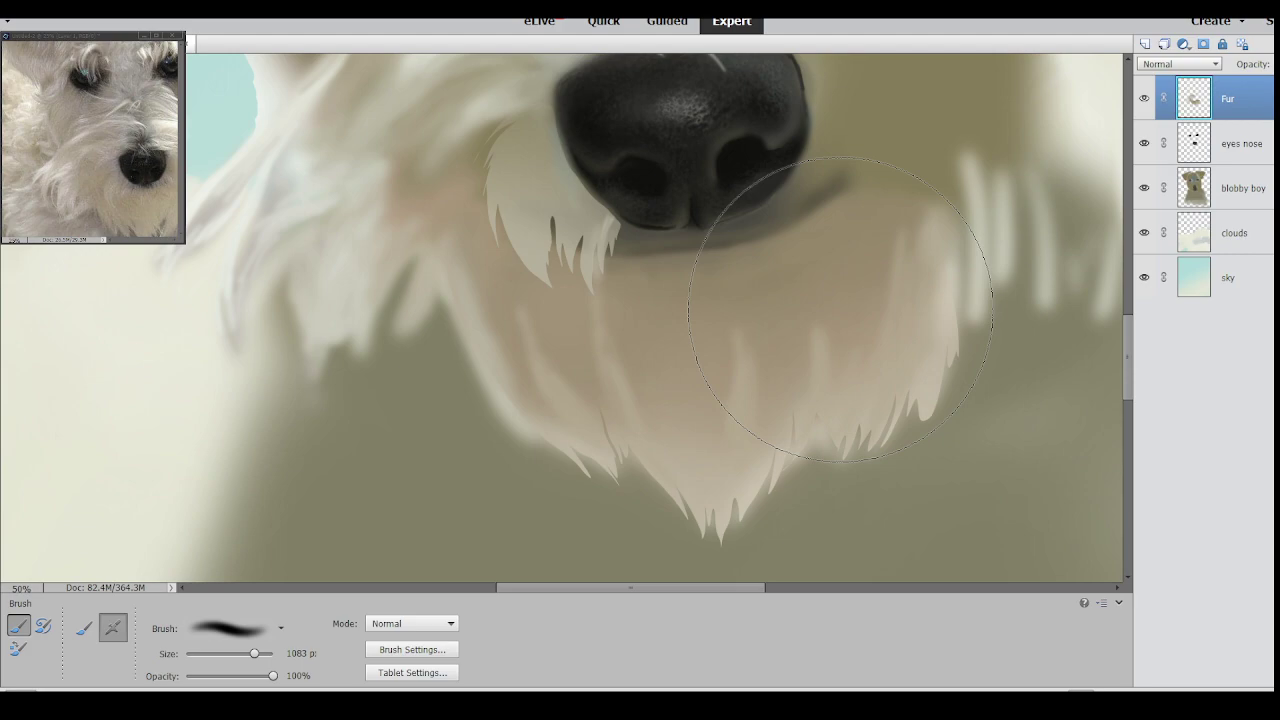
Check the tuft against the whole muzzle and undo its deselection, fill and lasso selection.
key(ctrl+minus)
key(ctrl+minus)
key(ctrl+minus)
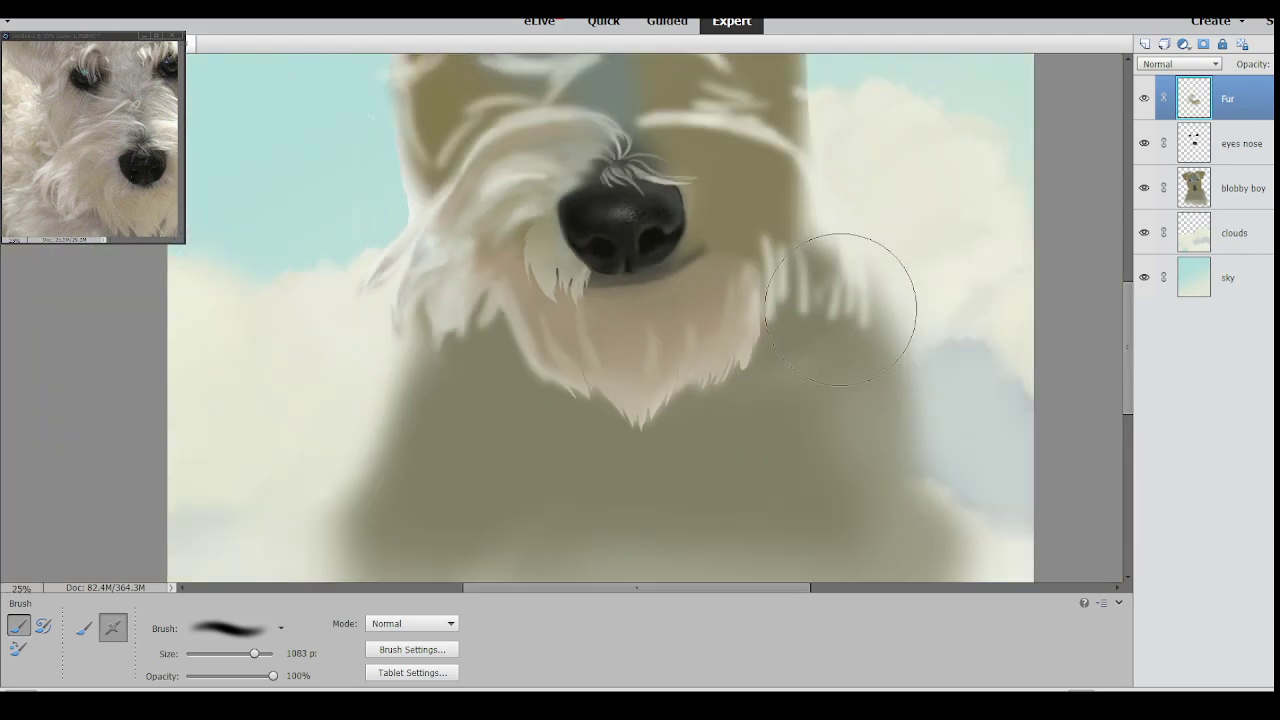
key(ctrl+plus)
key(ctrl+plus)
key(ctrl+plus)
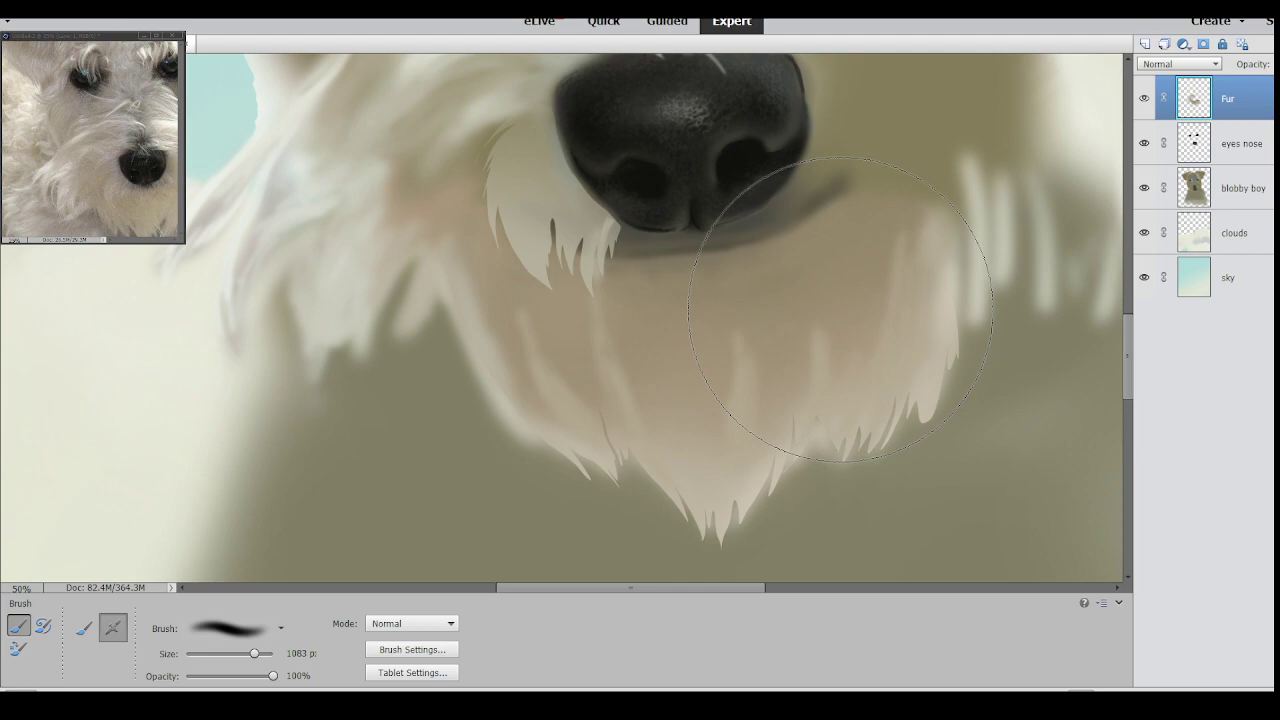
key(ctrl+z)
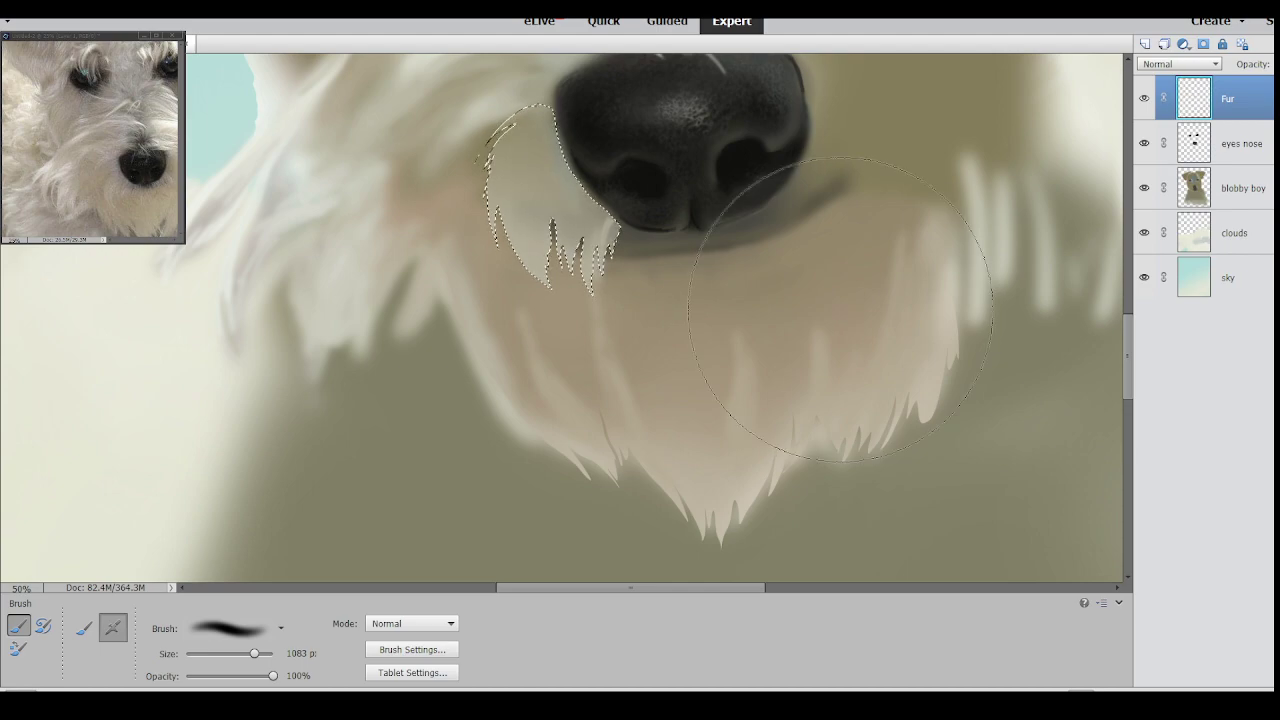
key(ctrl+z)
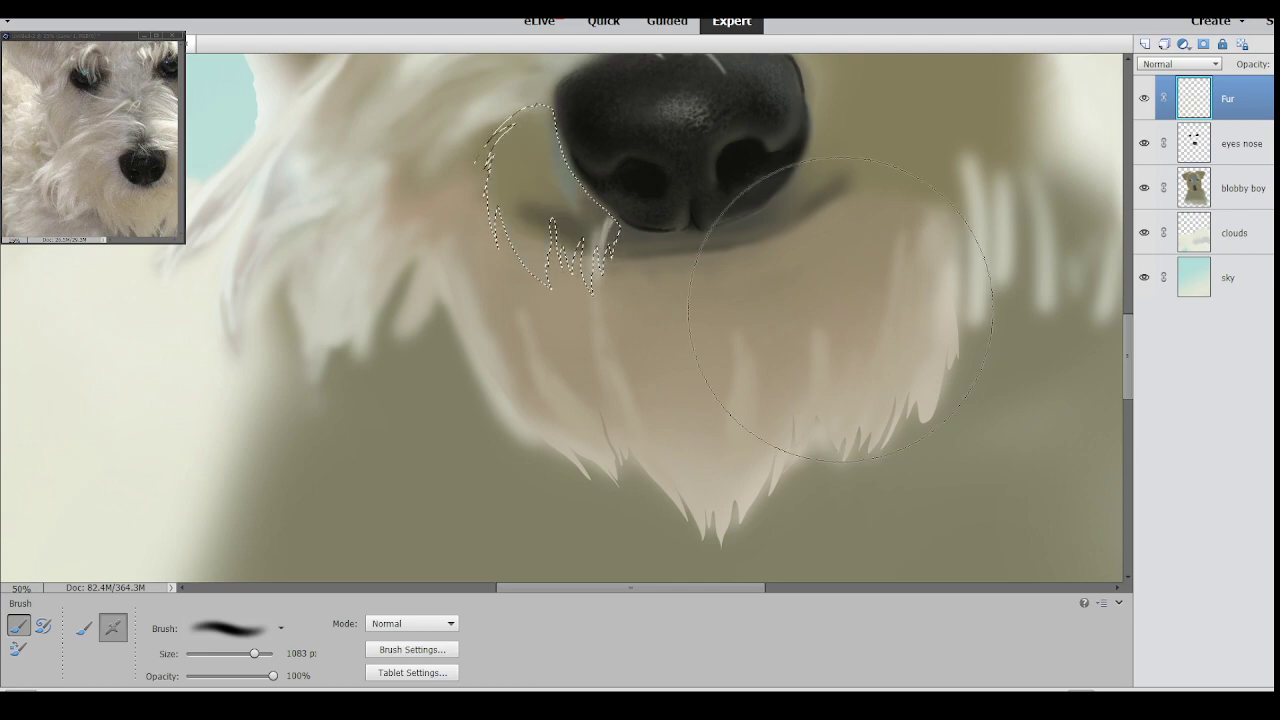
key(ctrl+z)
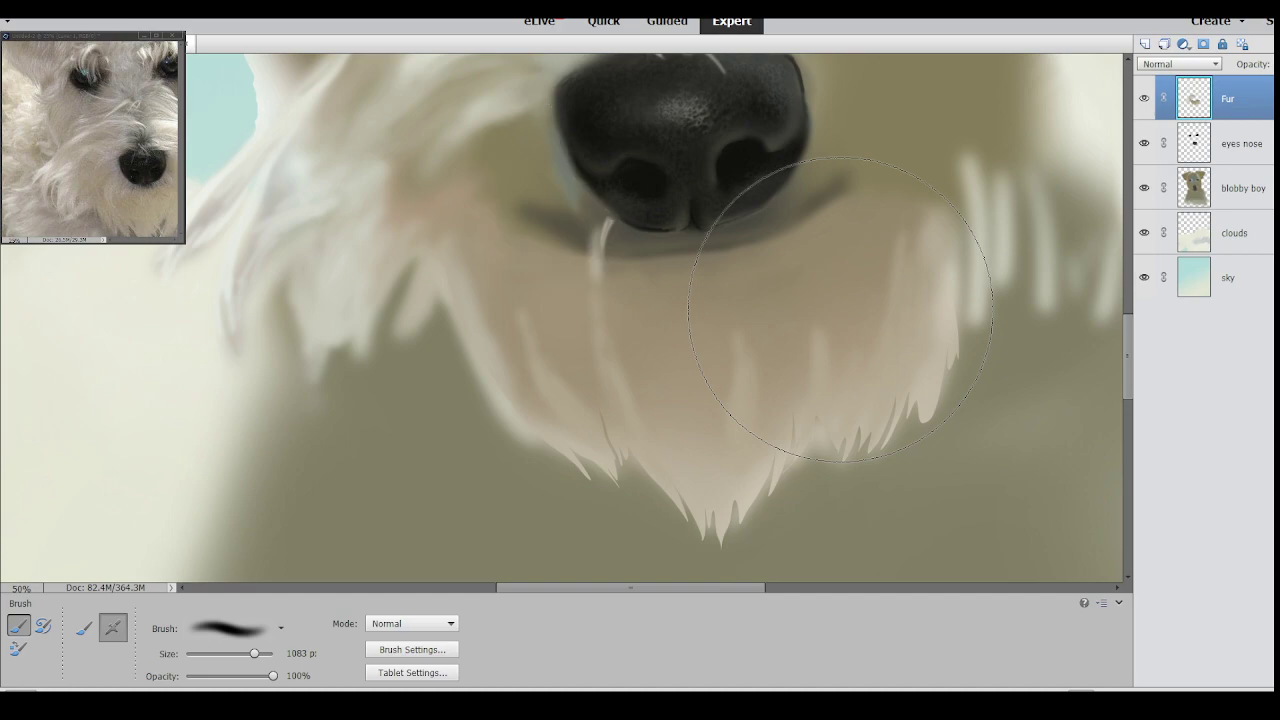
Set the brush to 59 px and paint light strands left of the nose, curving down over the mouth's left corner.
click(224, 653)
mouse_move(538, 114)
mouse_down()
mouse_move(505, 141)
mouse_move(522, 123)
mouse_move(534, 130)
mouse_move(514, 170)
mouse_up()
mouse_move(520, 164)
mouse_down()
mouse_move(554, 150)
mouse_move(537, 164)
mouse_move(525, 265)
mouse_move(521, 237)
mouse_move(525, 199)
mouse_move(518, 302)
mouse_up()
drag(538, 232, 524, 266)
mouse_move(560, 202)
mouse_down()
mouse_move(522, 268)
mouse_move(540, 236)
mouse_move(524, 248)
mouse_up()
drag(550, 172, 522, 232)
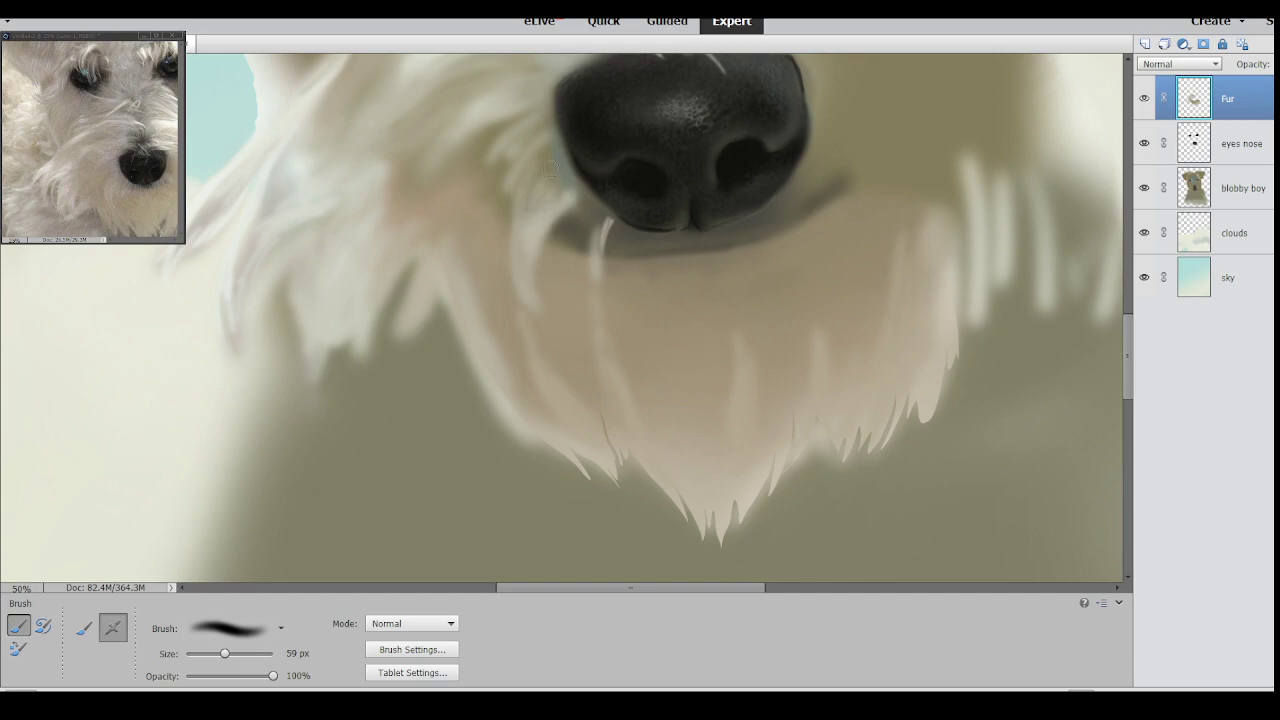
Cover the bluish edge beside the left nostril with light fur and fill the dark gaps in the adjacent cheek.
mouse_move(552, 148)
mouse_down()
mouse_move(536, 184)
mouse_move(568, 196)
mouse_move(560, 186)
mouse_up()
drag(586, 189, 556, 131)
drag(578, 176, 558, 140)
drag(499, 206, 497, 178)
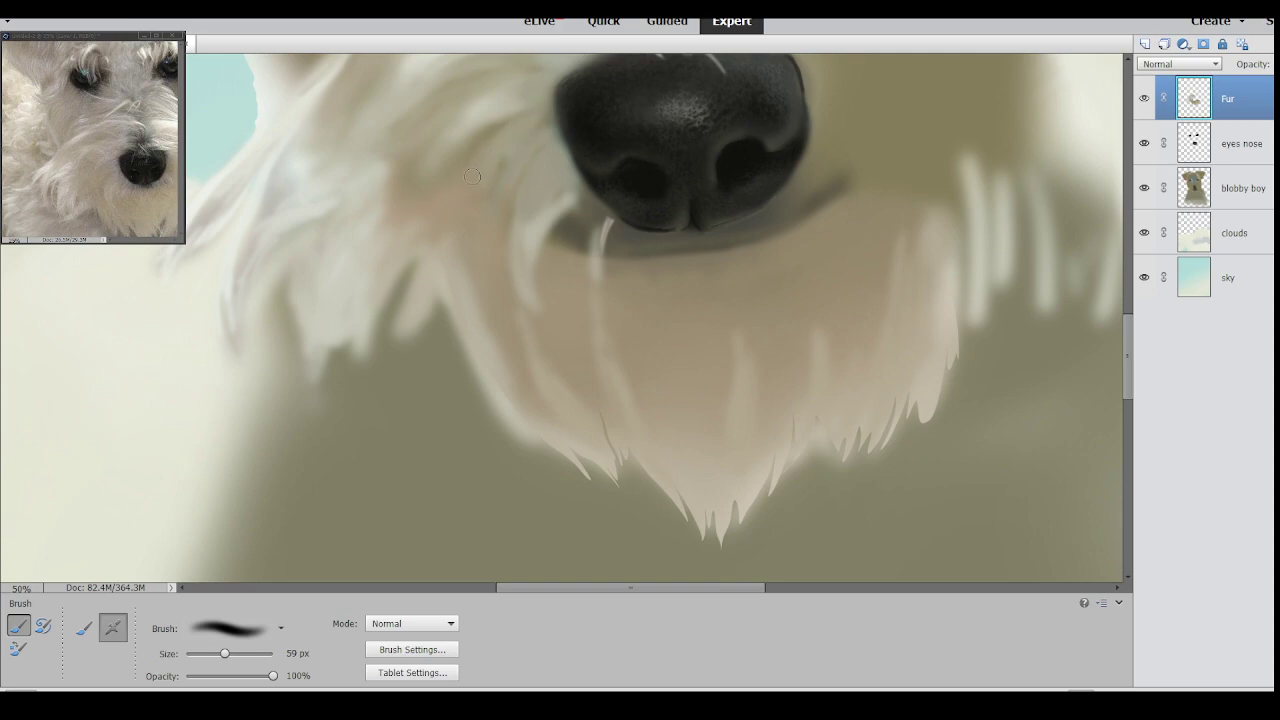
drag(436, 182, 462, 140)
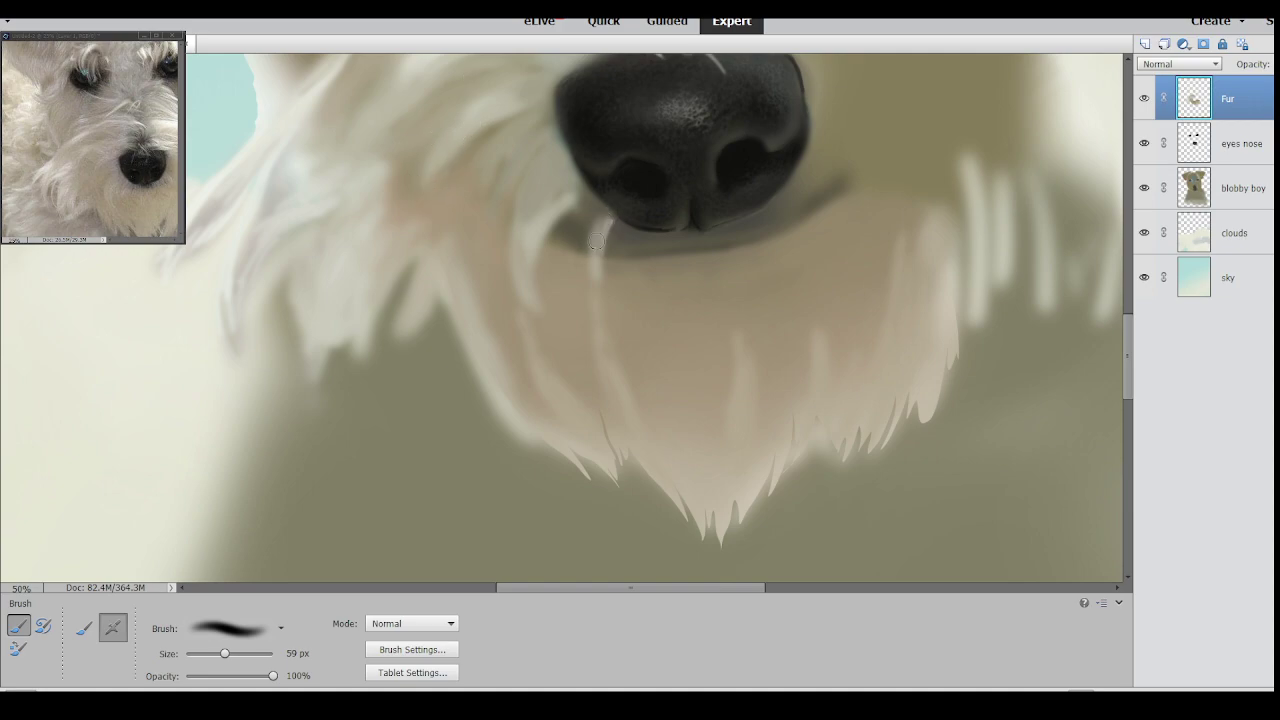
Paint short light 59 px hairs along the upper lip beneath the nose, continuing up around the nose's right side.
drag(599, 205, 574, 235)
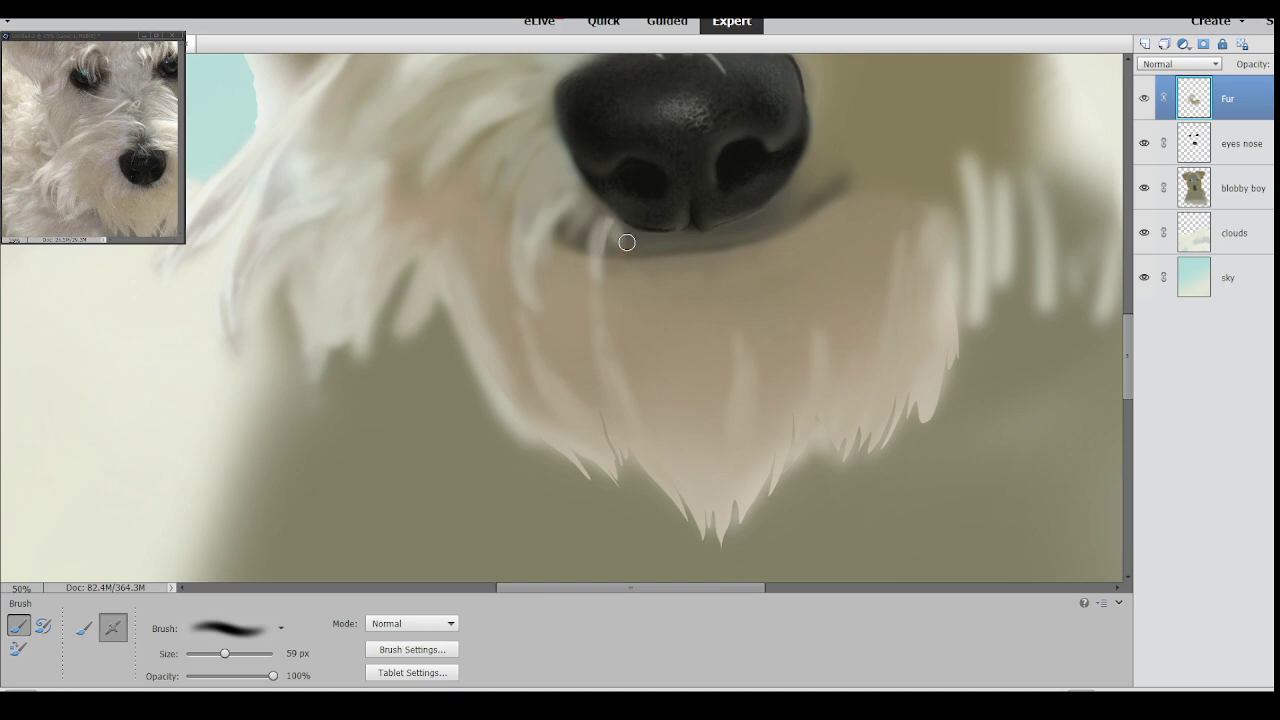
mouse_move(645, 243)
mouse_down()
mouse_move(681, 252)
mouse_move(666, 238)
mouse_move(667, 259)
mouse_move(688, 234)
mouse_move(710, 259)
mouse_move(710, 228)
mouse_move(742, 241)
mouse_move(736, 227)
mouse_move(749, 234)
mouse_move(785, 212)
mouse_move(775, 220)
mouse_move(787, 223)
mouse_move(790, 188)
mouse_move(813, 225)
mouse_move(796, 184)
mouse_move(823, 231)
mouse_move(800, 172)
mouse_move(836, 218)
mouse_move(822, 130)
mouse_move(844, 178)
mouse_move(817, 156)
mouse_up()
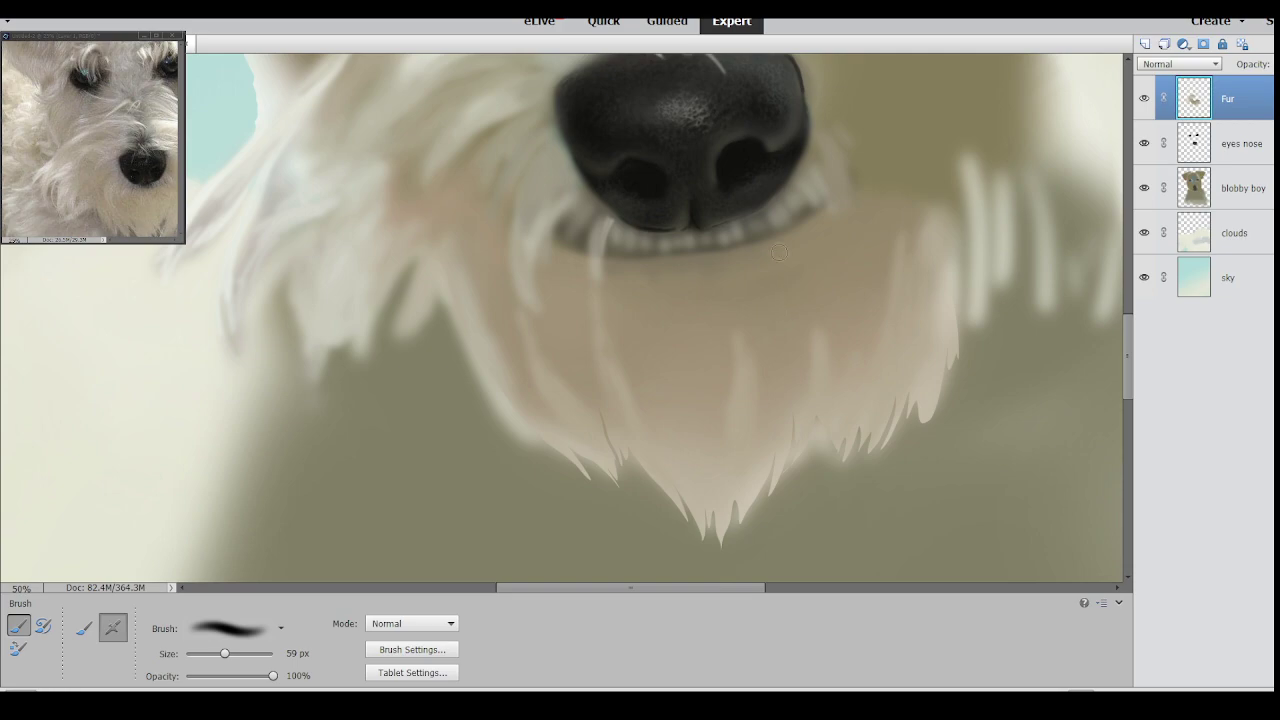
Paint short light hairs below the lip and beside the mouth's left corner, plus a strand on the chin.
drag(685, 240, 689, 272)
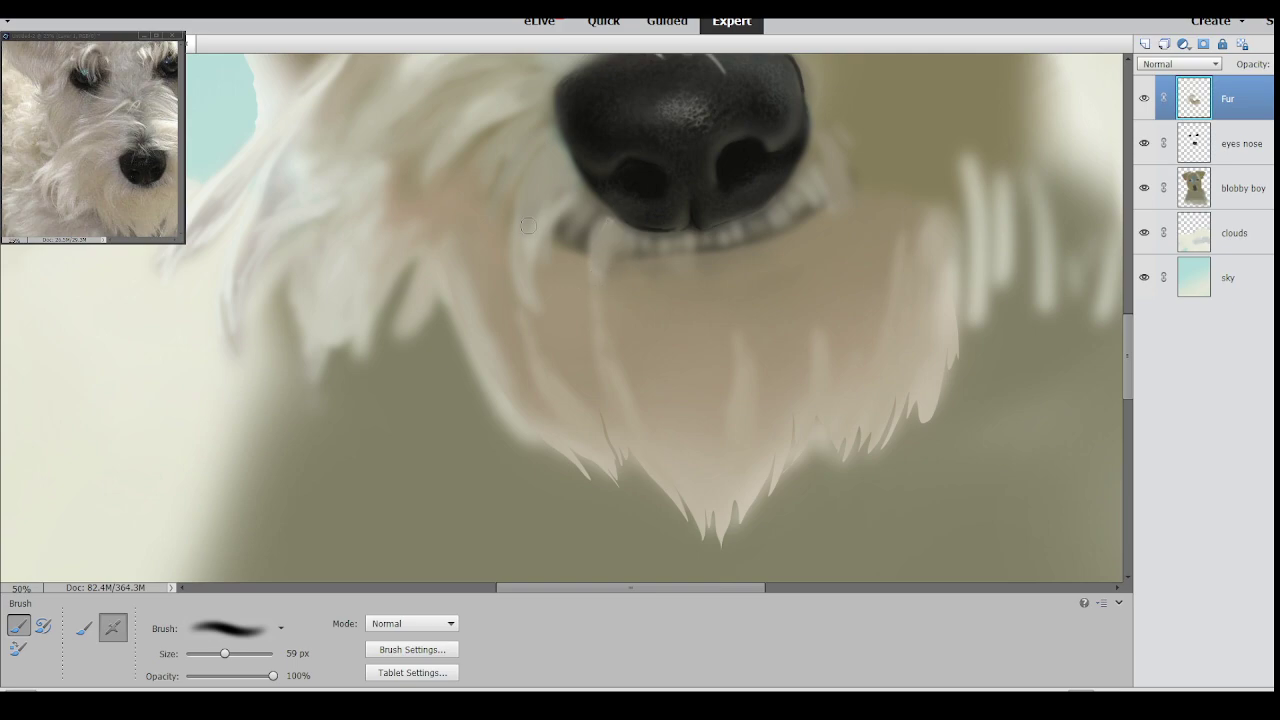
mouse_move(539, 235)
mouse_down()
mouse_move(544, 269)
mouse_move(560, 215)
mouse_up()
drag(789, 420, 793, 361)
Set the brush to 81 px and paint soft strands up the middle of the chin and along the beard's right side.
key(bracketright)
key(bracketright)
key(bracketright)
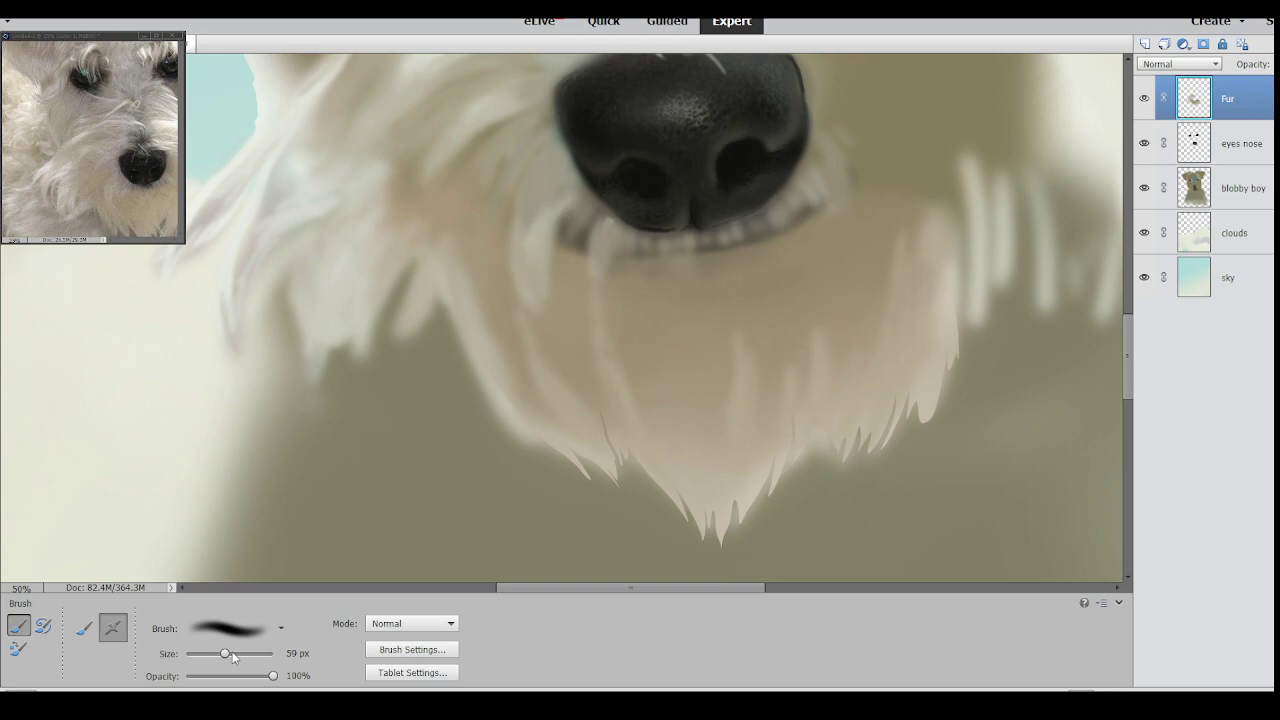
drag(751, 443, 754, 331)
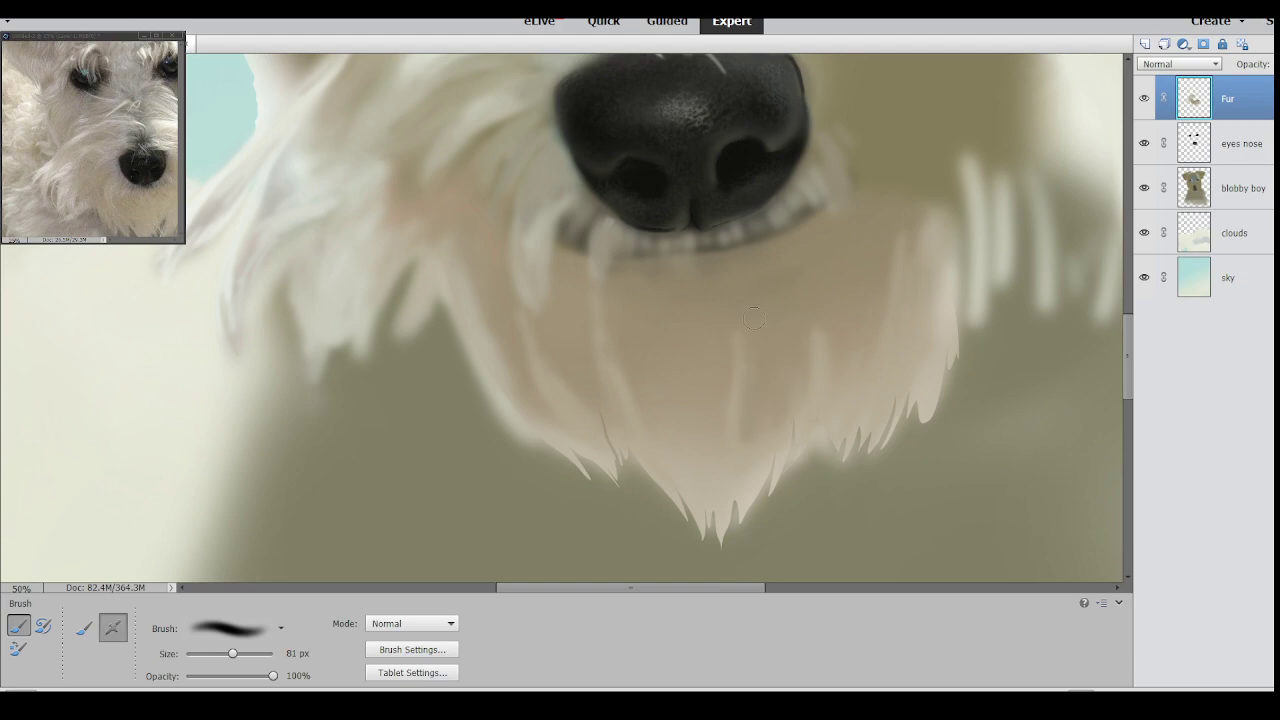
mouse_move(898, 274)
mouse_down()
mouse_move(880, 205)
mouse_move(903, 260)
mouse_up()
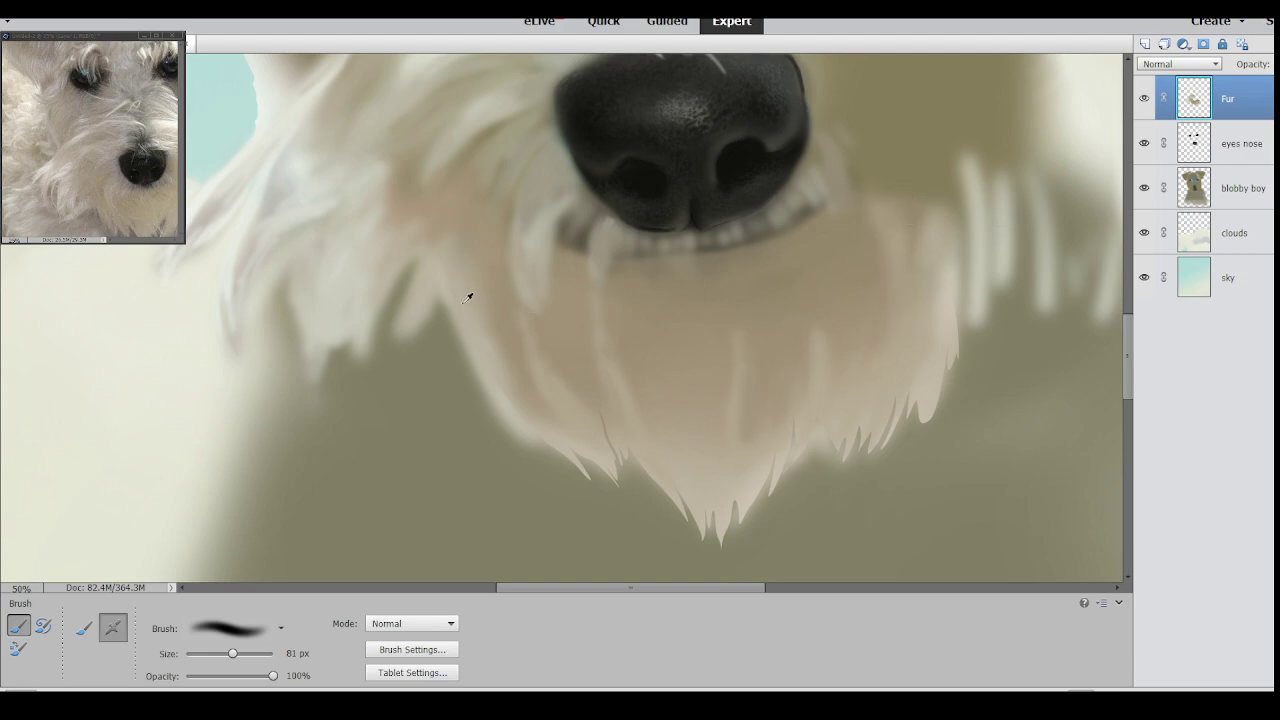
Fill the dark gap at the left cheek's lower edge with a downward-sweeping tuft of light 81 px fur.
drag(407, 303, 378, 352)
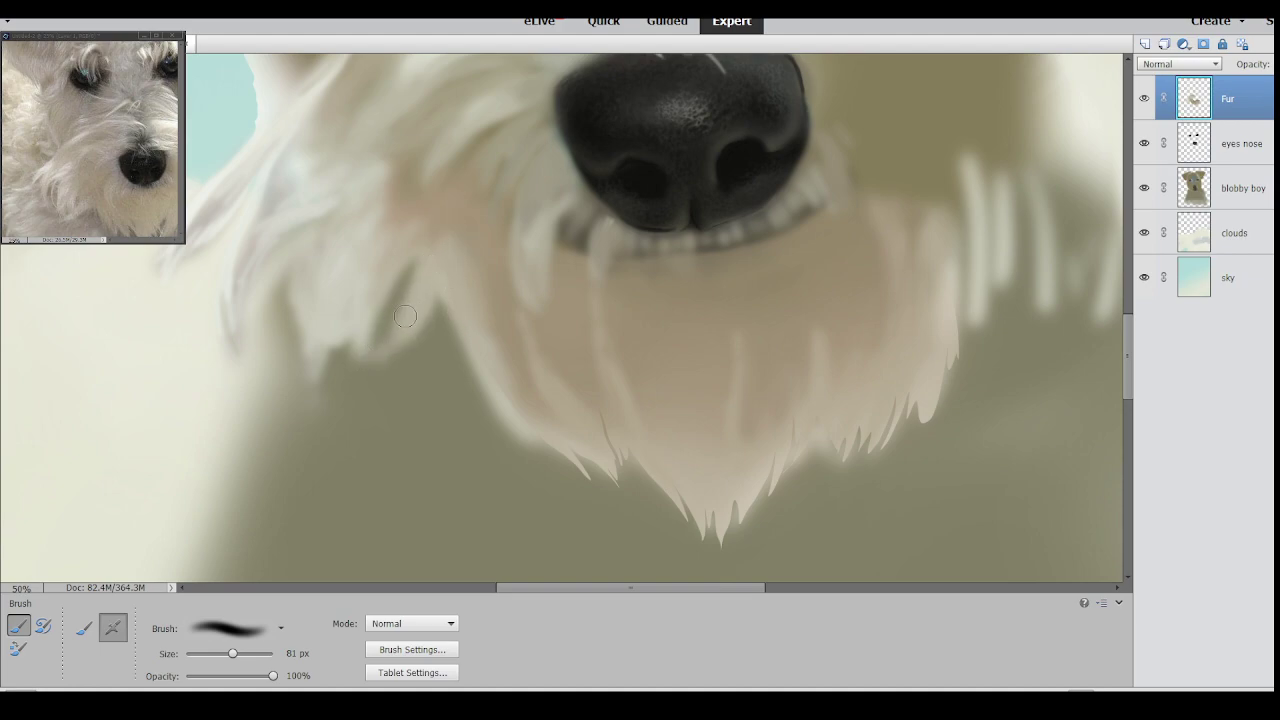
drag(431, 293, 361, 386)
mouse_move(429, 248)
mouse_down()
mouse_move(400, 373)
mouse_move(366, 384)
mouse_move(453, 267)
mouse_move(438, 331)
mouse_move(354, 382)
mouse_up()
drag(404, 302, 379, 400)
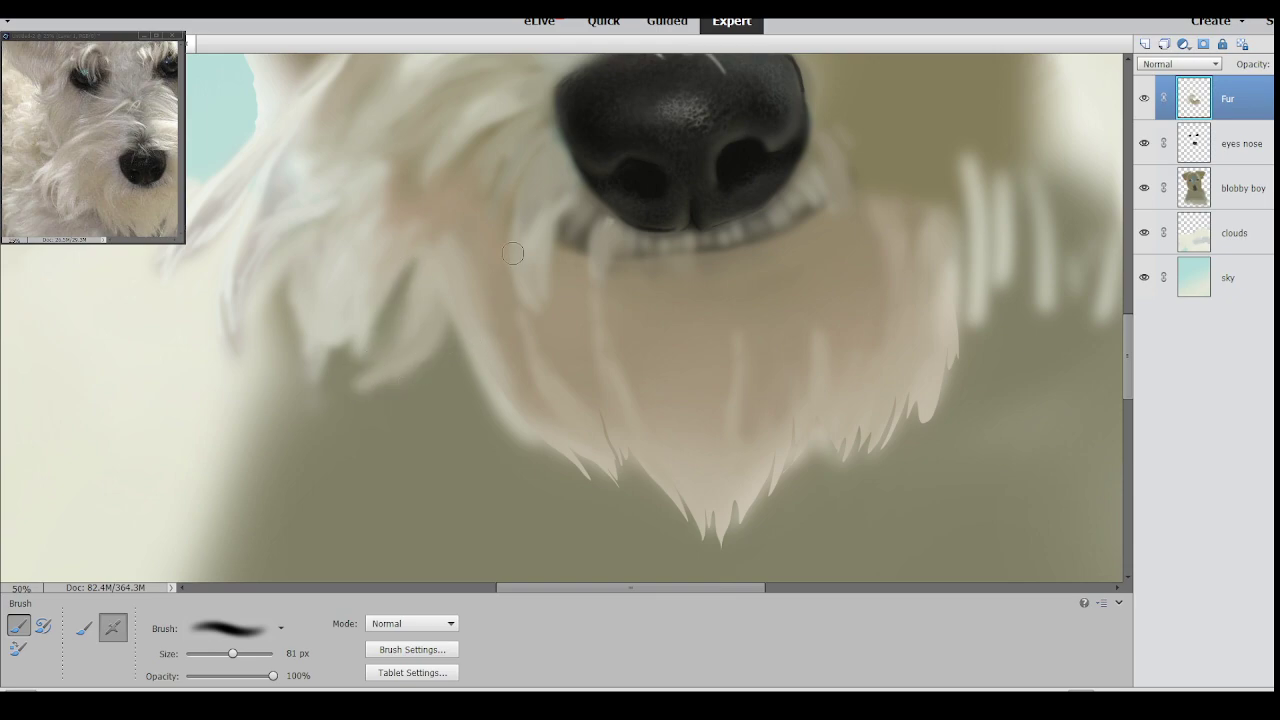
Reposition the reference photo and paint a broad light 81 px arc from the nose bridge across the top of the right muzzle.
drag(746, 588, 796, 613)
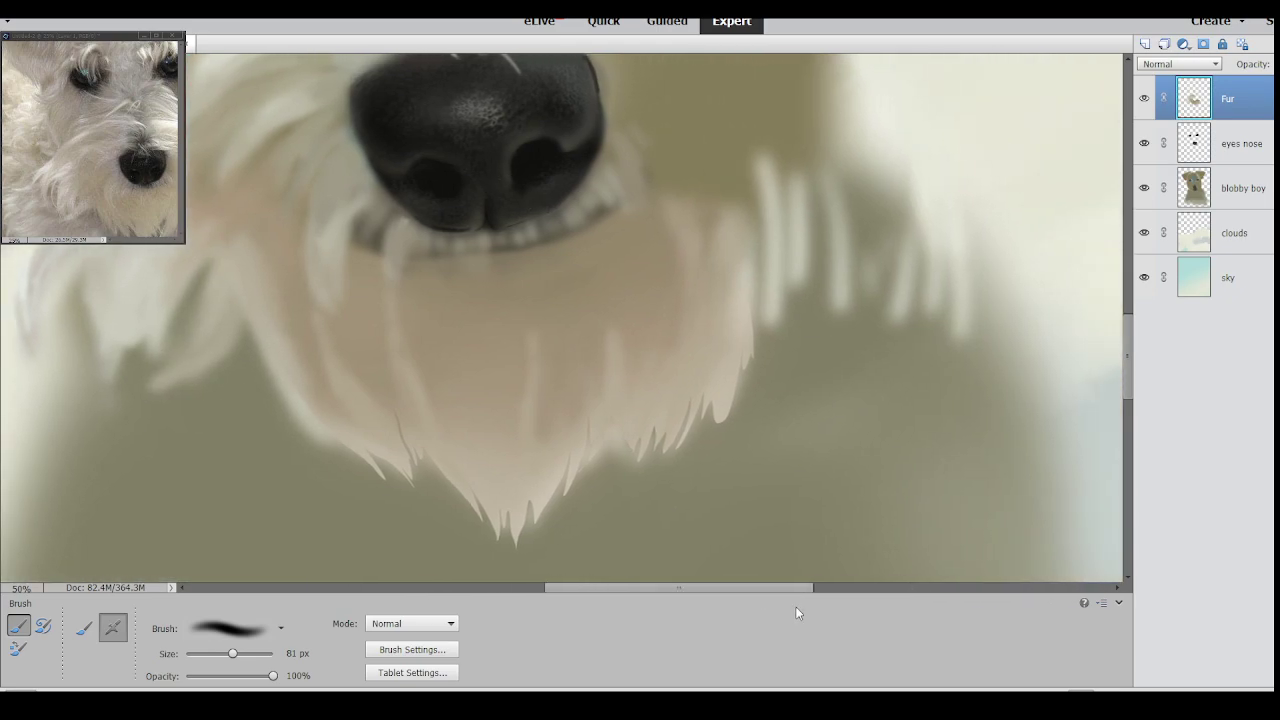
drag(1127, 347, 1100, 324)
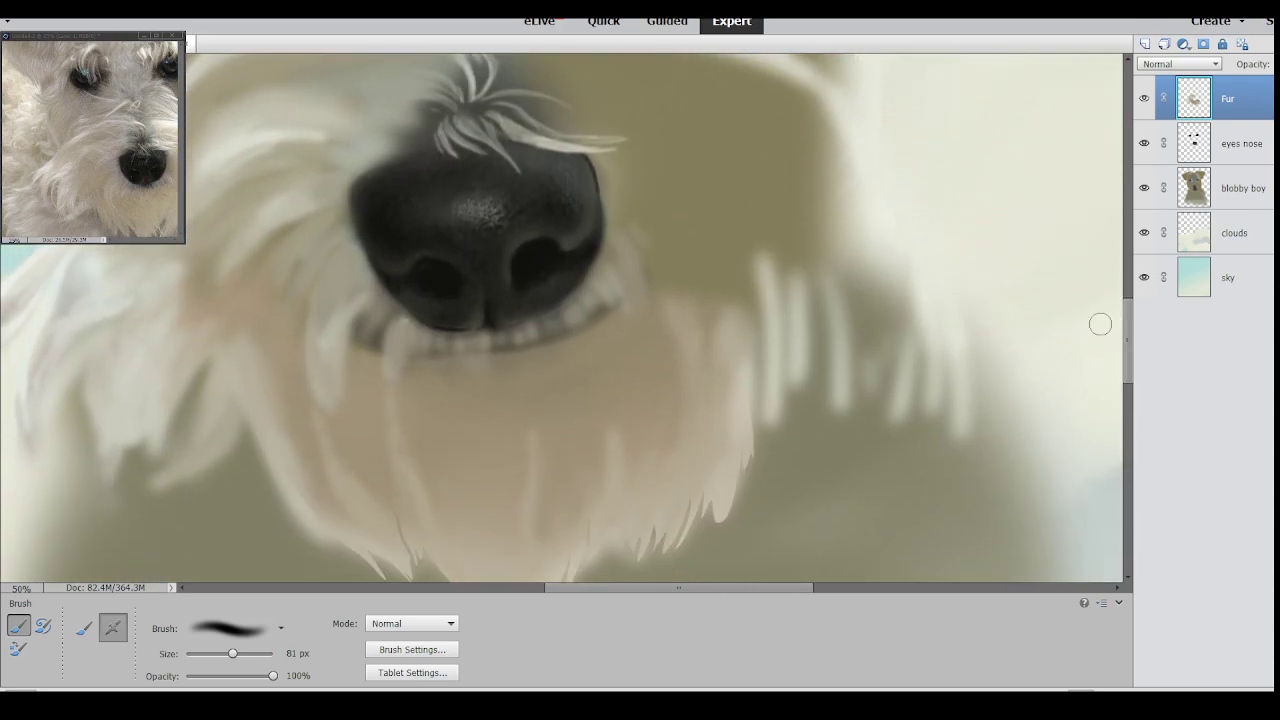
drag(218, 416, 271, 428)
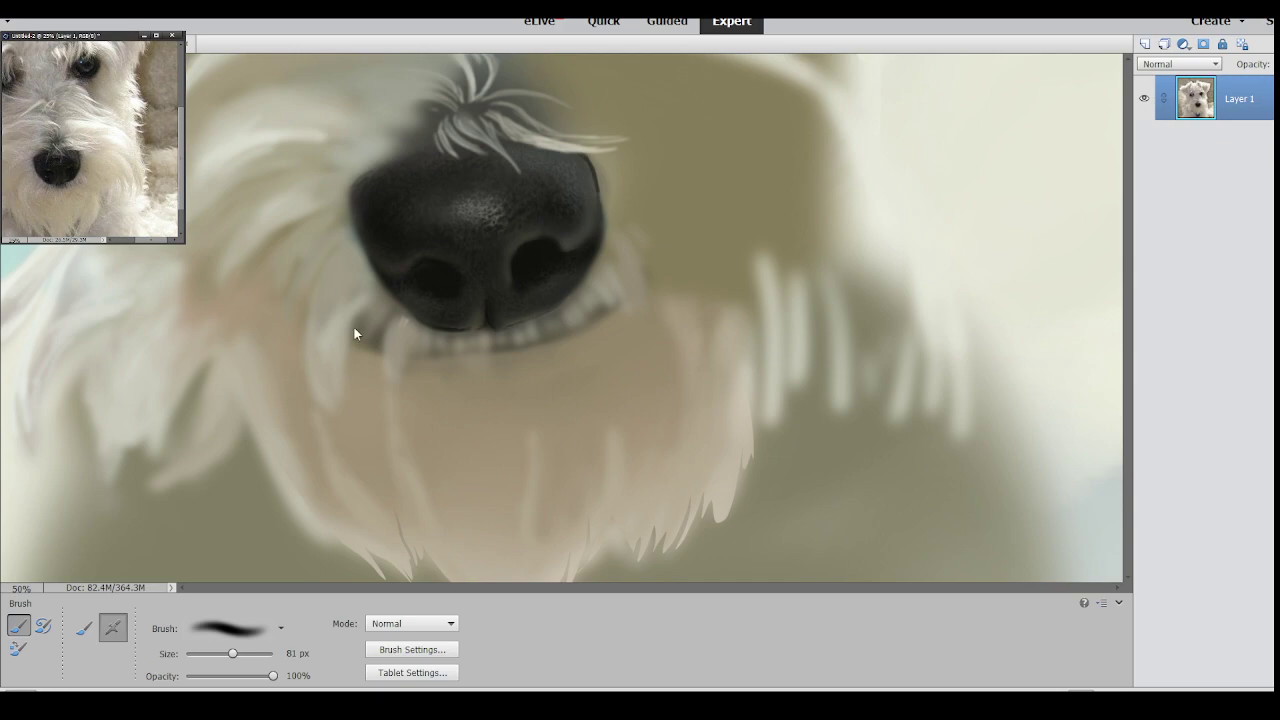
click(1124, 469)
drag(1128, 441, 1131, 334)
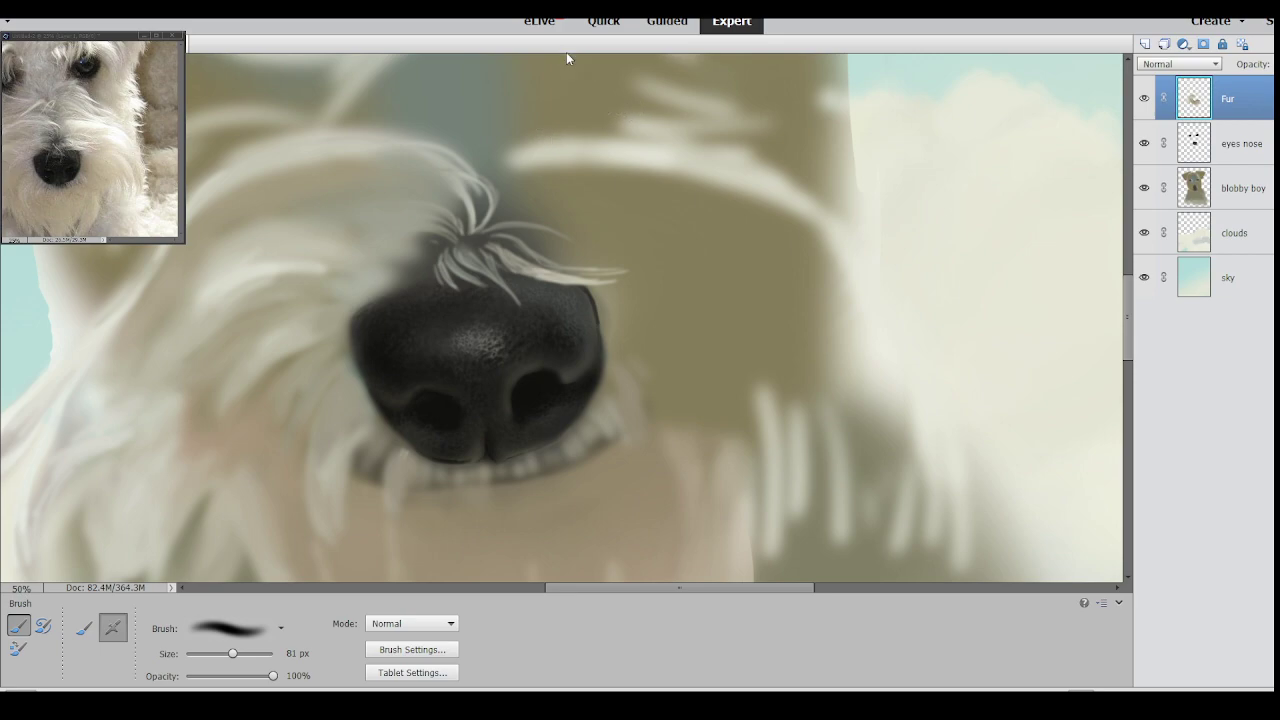
mouse_move(512, 182)
mouse_down()
mouse_move(566, 170)
mouse_move(567, 157)
mouse_move(535, 157)
mouse_move(642, 142)
mouse_up()
drag(524, 172, 666, 168)
drag(562, 163, 808, 202)
drag(674, 165, 831, 208)
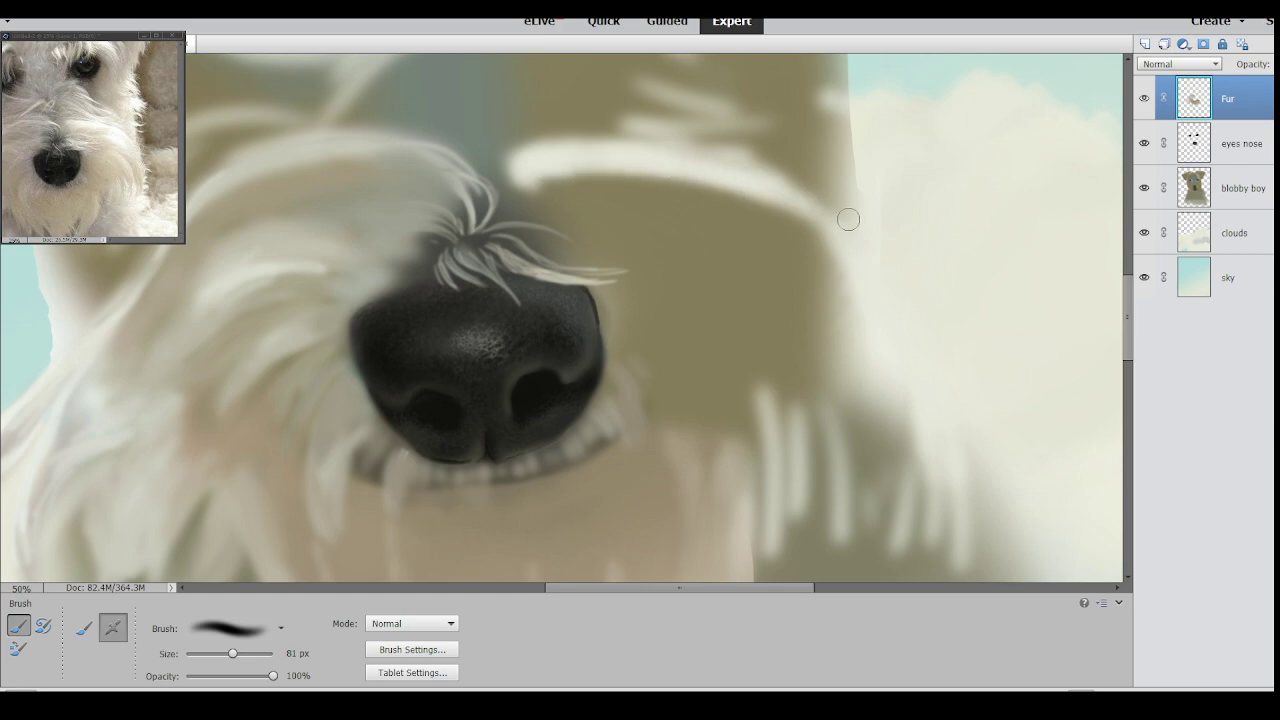
mouse_move(731, 183)
mouse_down()
mouse_move(828, 224)
mouse_move(861, 217)
mouse_up()
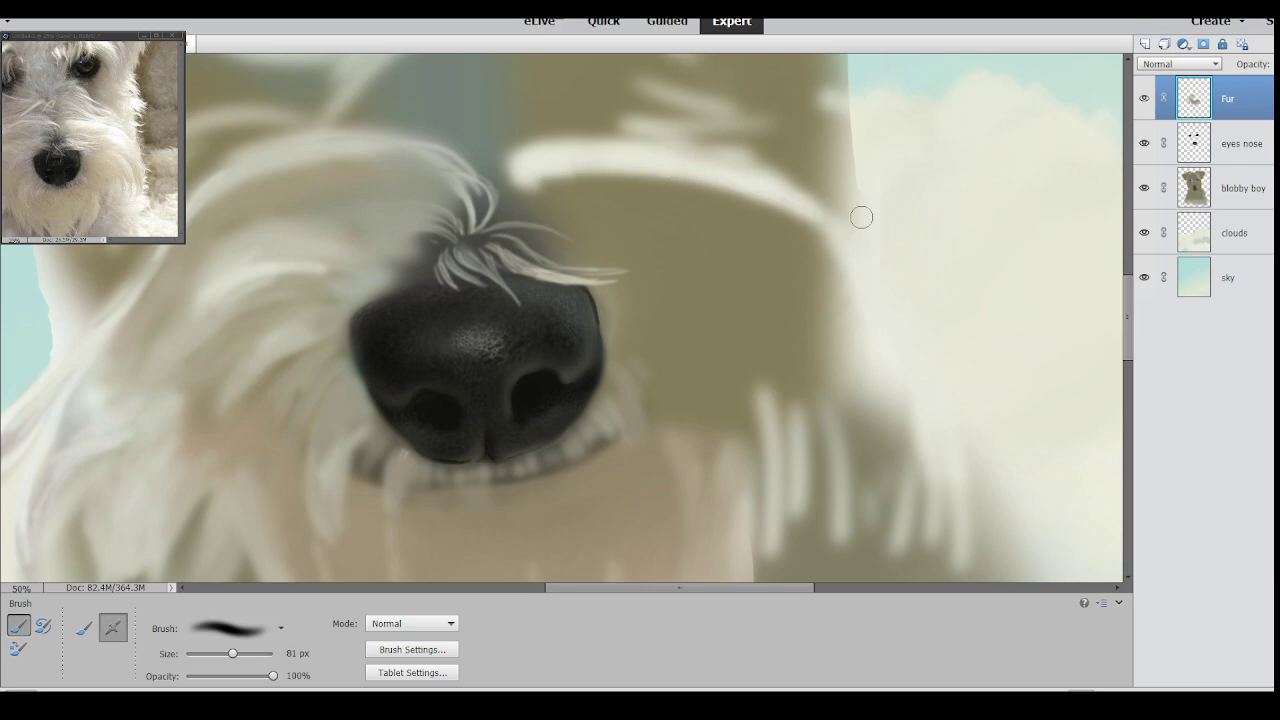
Extend the light arc's outer end down along the right edge of the cheek.
drag(772, 182, 874, 272)
drag(794, 210, 888, 294)
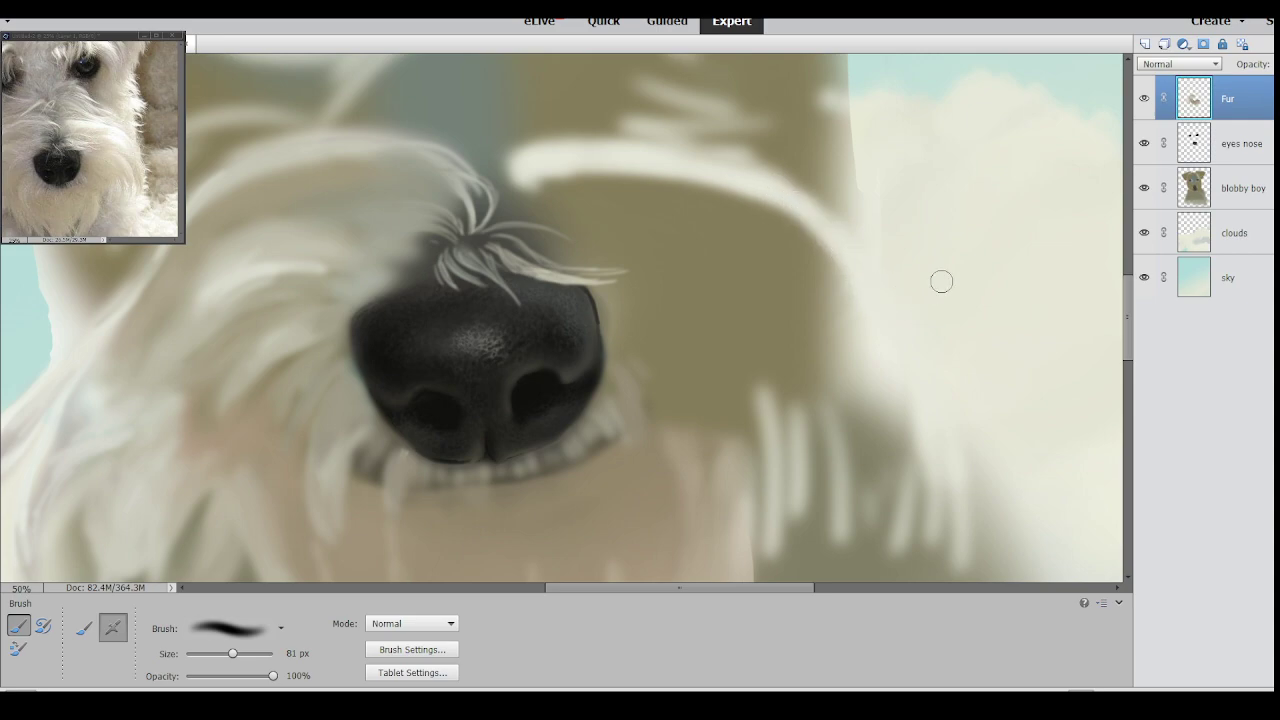
drag(808, 210, 857, 248)
drag(784, 192, 864, 258)
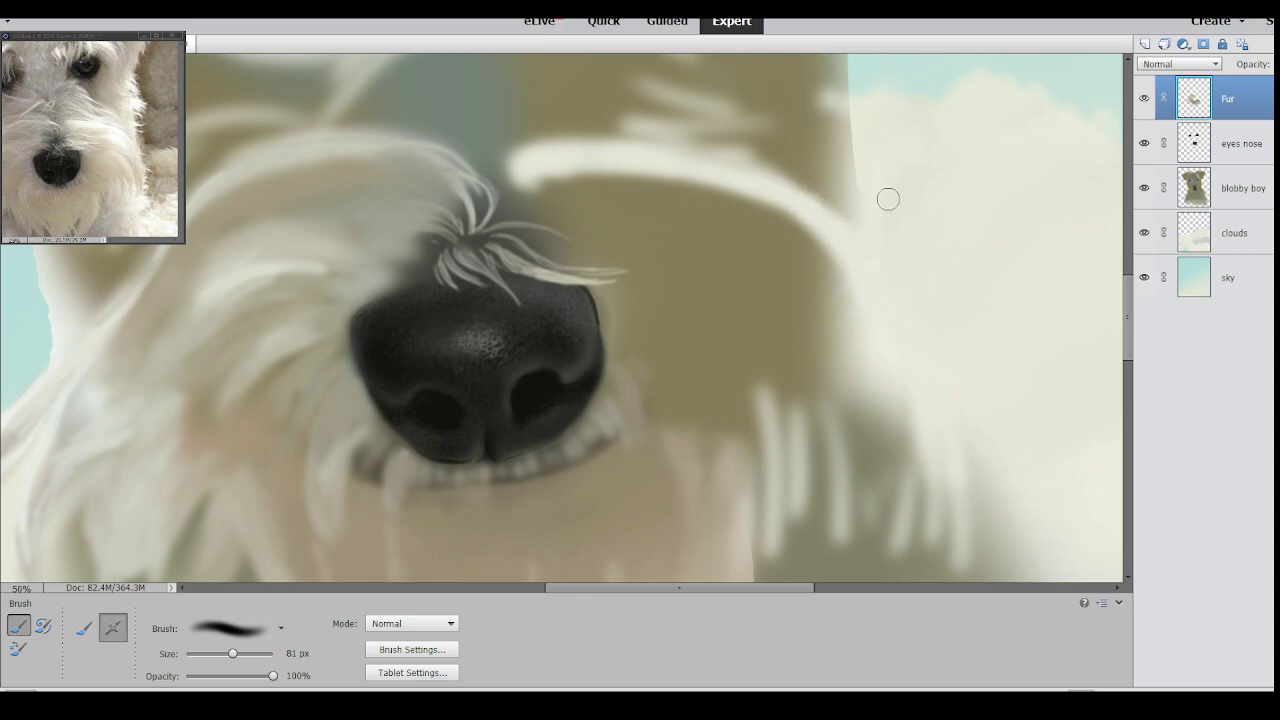
Paint light strands beneath the arc, sweeping from the tuft above the nose outward and down the right cheek.
mouse_move(498, 251)
mouse_down()
mouse_move(570, 279)
mouse_move(638, 264)
mouse_up()
mouse_move(558, 249)
mouse_down()
mouse_move(802, 256)
mouse_move(838, 280)
mouse_up()
mouse_move(690, 218)
mouse_down()
mouse_move(820, 262)
mouse_move(764, 254)
mouse_up()
drag(778, 234, 832, 254)
mouse_move(710, 216)
mouse_down()
mouse_move(845, 254)
mouse_move(815, 250)
mouse_move(832, 372)
mouse_up()
mouse_move(772, 280)
mouse_down()
mouse_move(852, 398)
mouse_move(807, 320)
mouse_move(836, 384)
mouse_up()
drag(780, 290, 804, 328)
drag(714, 250, 780, 286)
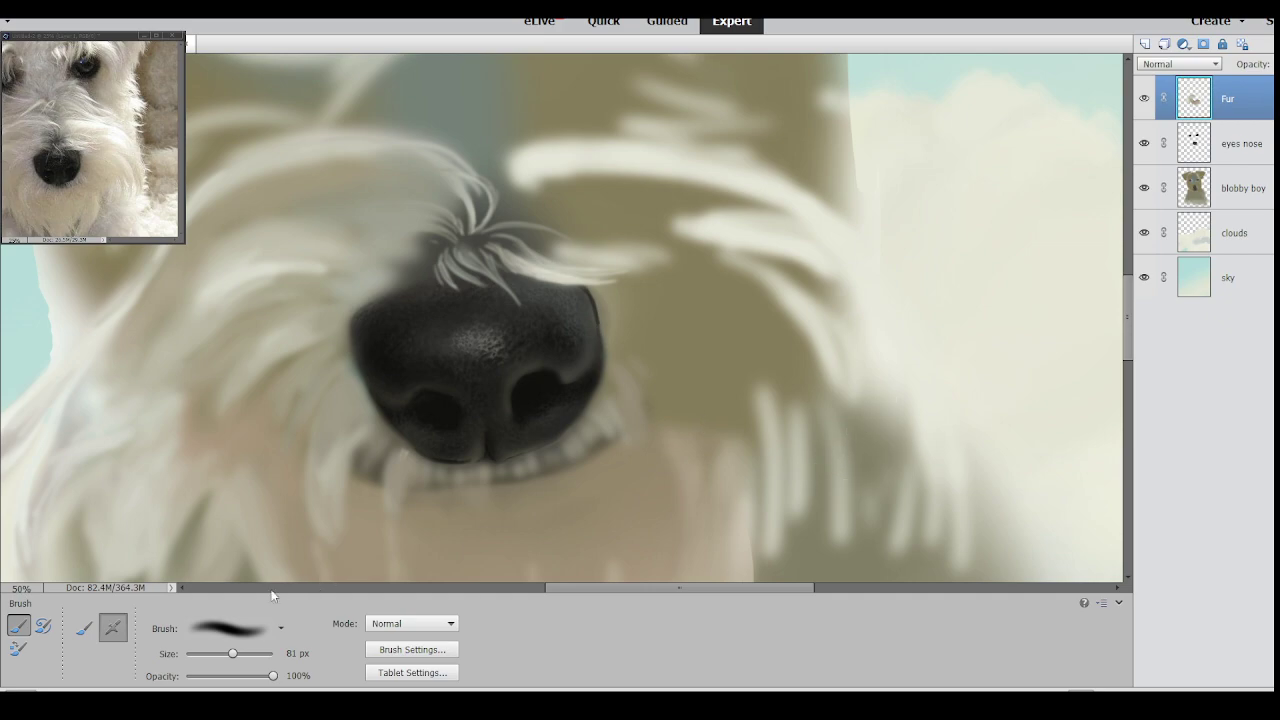
Fill the lower right cheek with a 407 px light brush and paint 59 px strands along its upper inner edge.
click(245, 653)
mouse_move(866, 510)
mouse_down()
mouse_move(816, 461)
mouse_move(878, 513)
mouse_move(858, 545)
mouse_move(902, 554)
mouse_move(927, 543)
mouse_move(868, 455)
mouse_move(941, 379)
mouse_up()
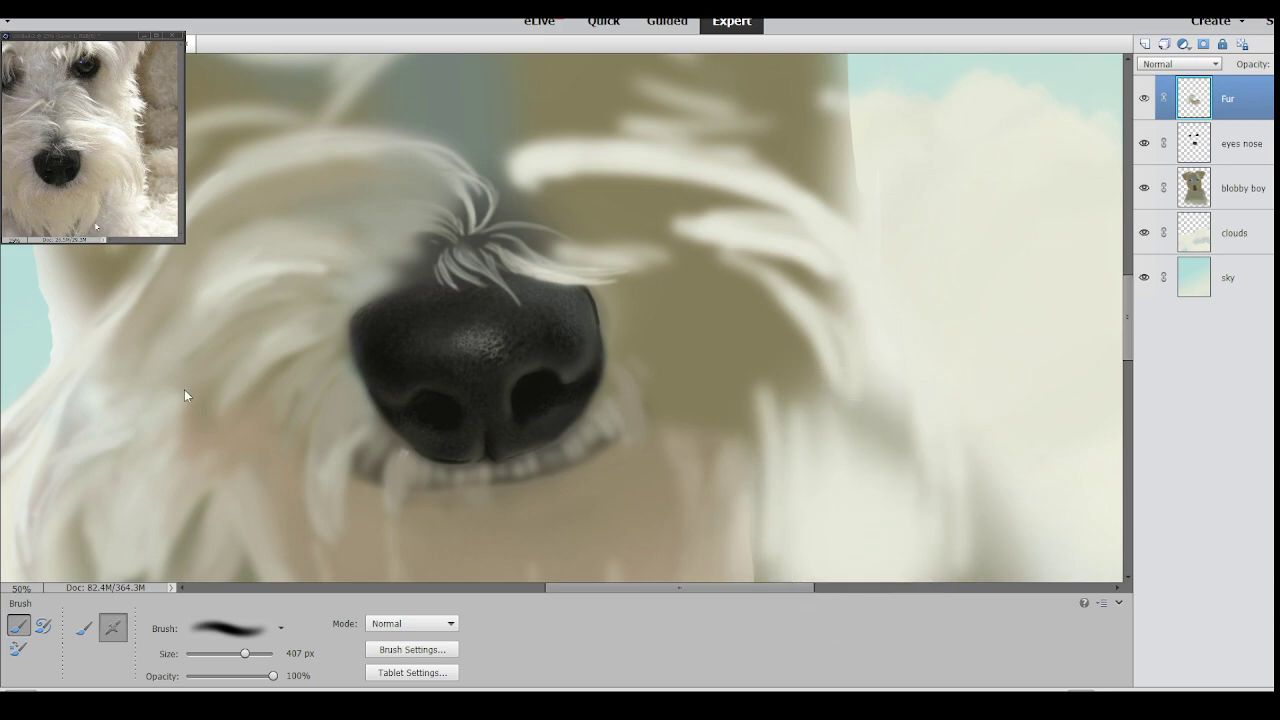
drag(245, 653, 226, 654)
drag(778, 384, 771, 463)
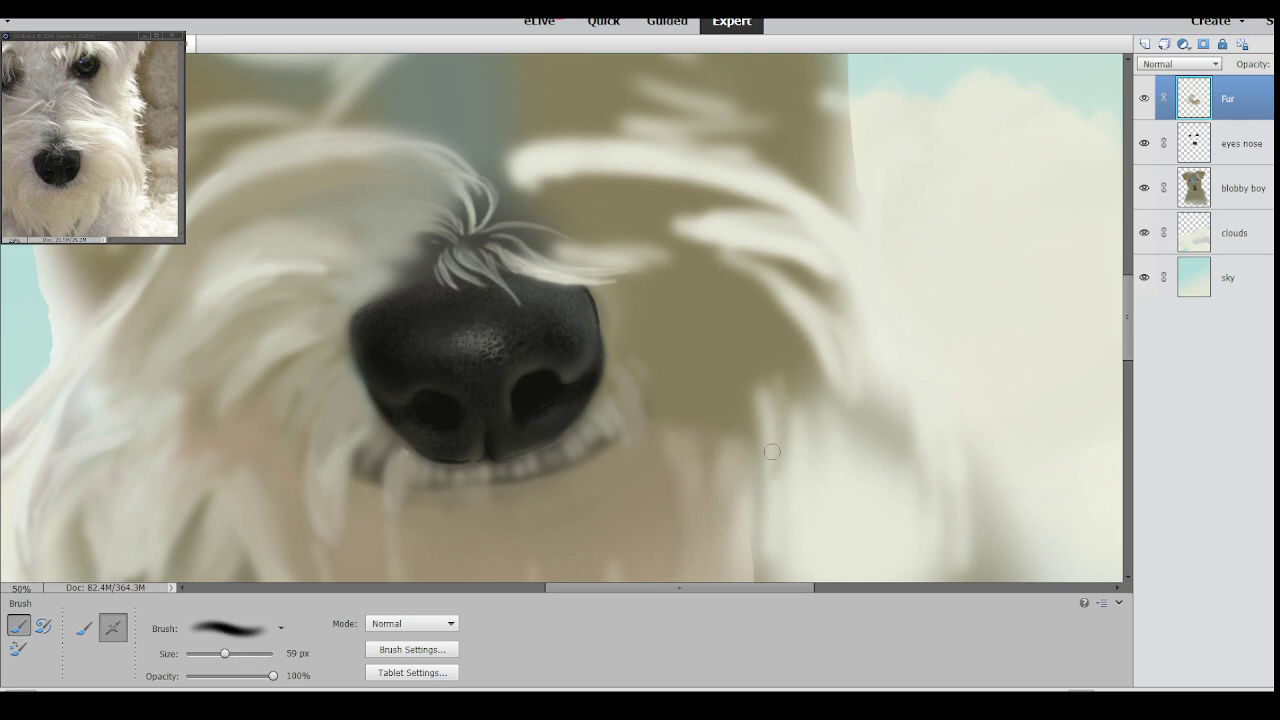
drag(806, 380, 805, 428)
mouse_move(795, 315)
mouse_down()
mouse_move(829, 377)
mouse_move(817, 445)
mouse_move(806, 441)
mouse_up()
mouse_move(805, 395)
mouse_down()
mouse_move(806, 436)
mouse_move(791, 325)
mouse_up()
drag(789, 387, 771, 343)
mouse_move(859, 387)
mouse_down()
mouse_move(802, 265)
mouse_move(776, 269)
mouse_up()
drag(836, 314, 759, 264)
Set the brush to 71 px and blend strands between the two light arcs right of the nose using sampled fur colours.
drag(224, 653, 229, 653)
drag(804, 273, 615, 206)
alt+click(815, 256)
mouse_move(740, 186)
mouse_down()
mouse_move(606, 208)
mouse_move(636, 196)
mouse_move(547, 189)
mouse_move(581, 173)
mouse_move(538, 205)
mouse_up()
alt+click(566, 217)
Sample nearby fur tones and refine the right arc's inner end, adding a stroke to the arc left of the nose bridge.
alt+click(438, 197)
mouse_move(612, 187)
mouse_down()
mouse_move(536, 192)
mouse_move(560, 184)
mouse_move(535, 178)
mouse_move(688, 183)
mouse_up()
alt+click(561, 207)
alt+click(595, 209)
mouse_move(600, 204)
mouse_down()
mouse_move(670, 180)
mouse_move(610, 163)
mouse_up()
drag(501, 175, 560, 146)
drag(480, 163, 346, 175)
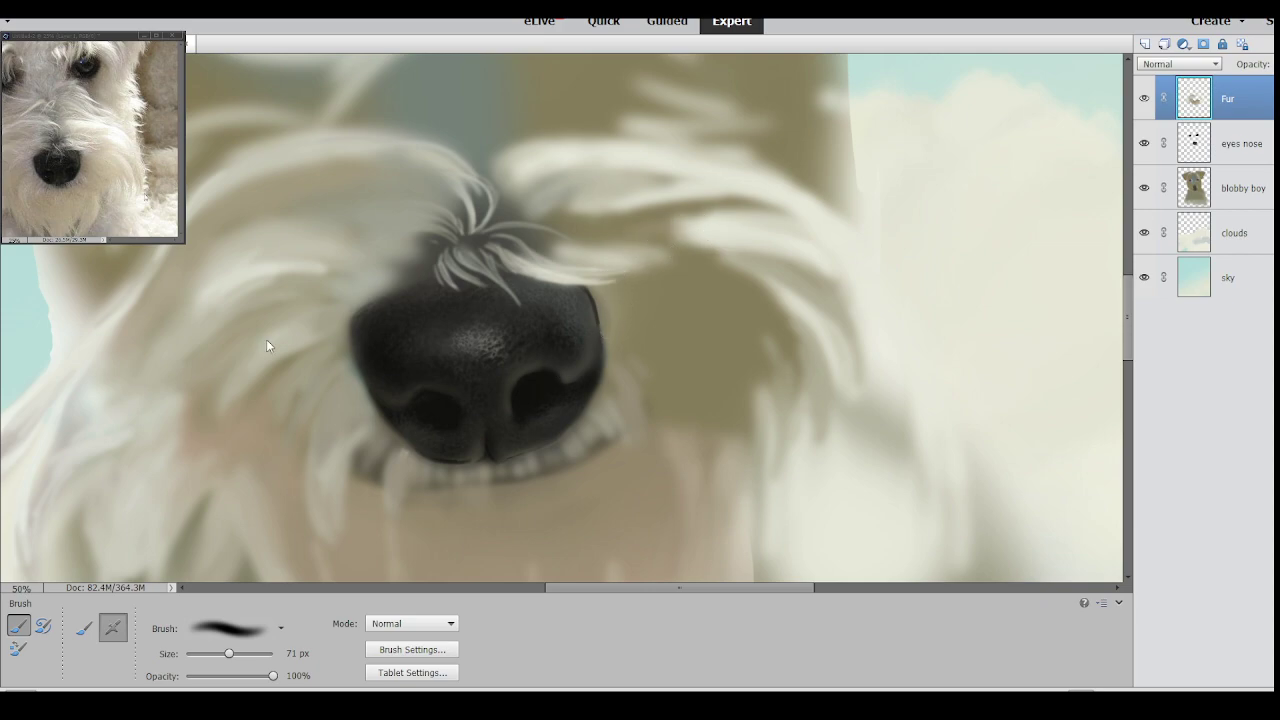
Sample pink skin tones and paint small pinkish 71 px patches within the fur above and right of the nose.
key(i)
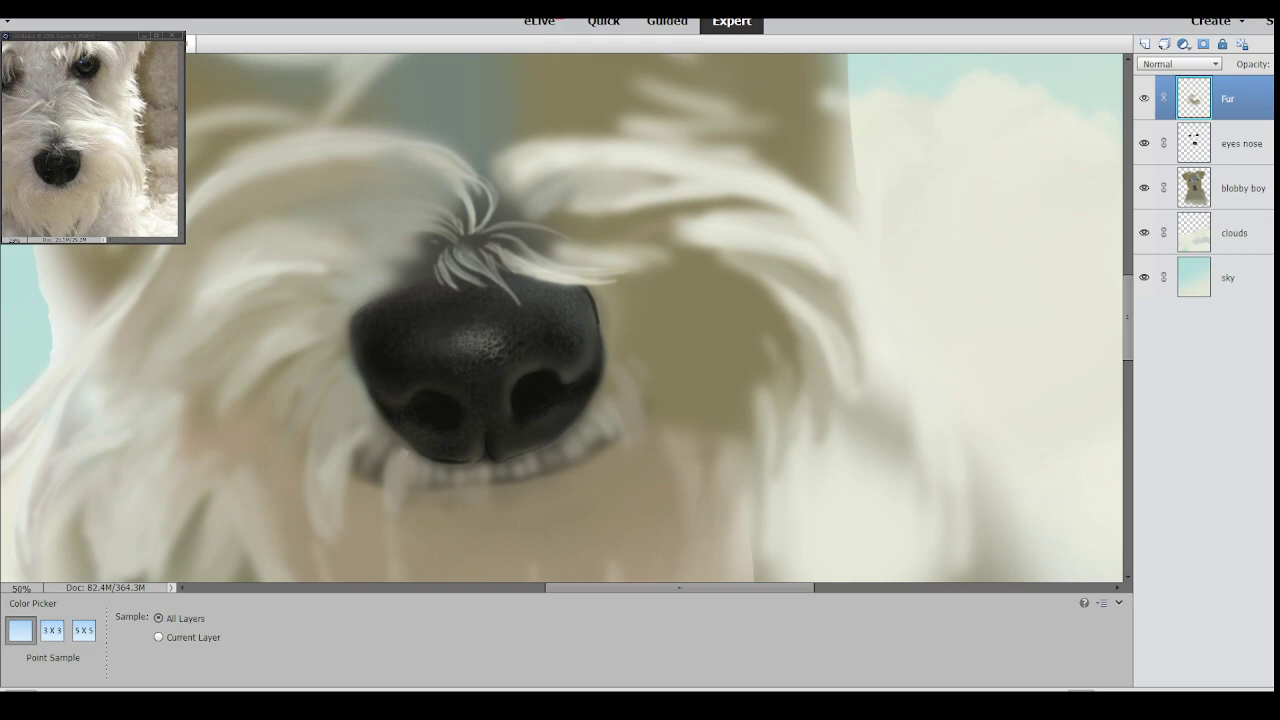
key(b)
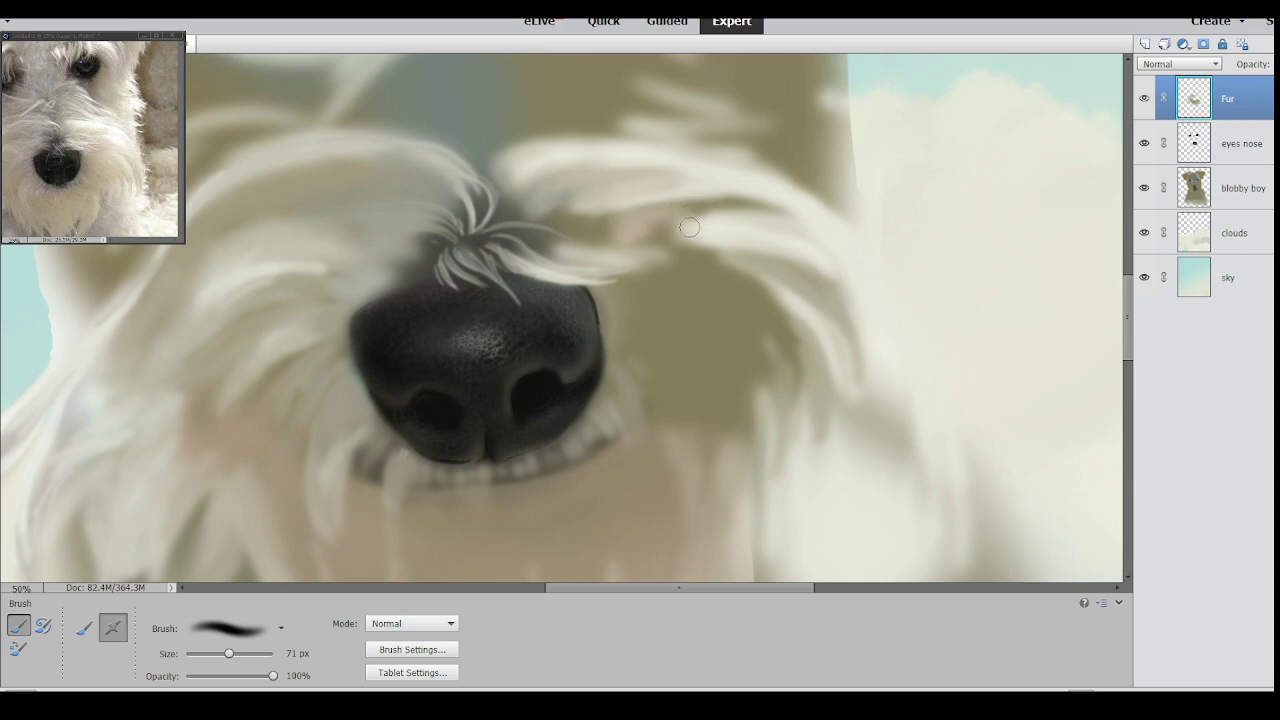
drag(639, 236, 699, 238)
key(i)
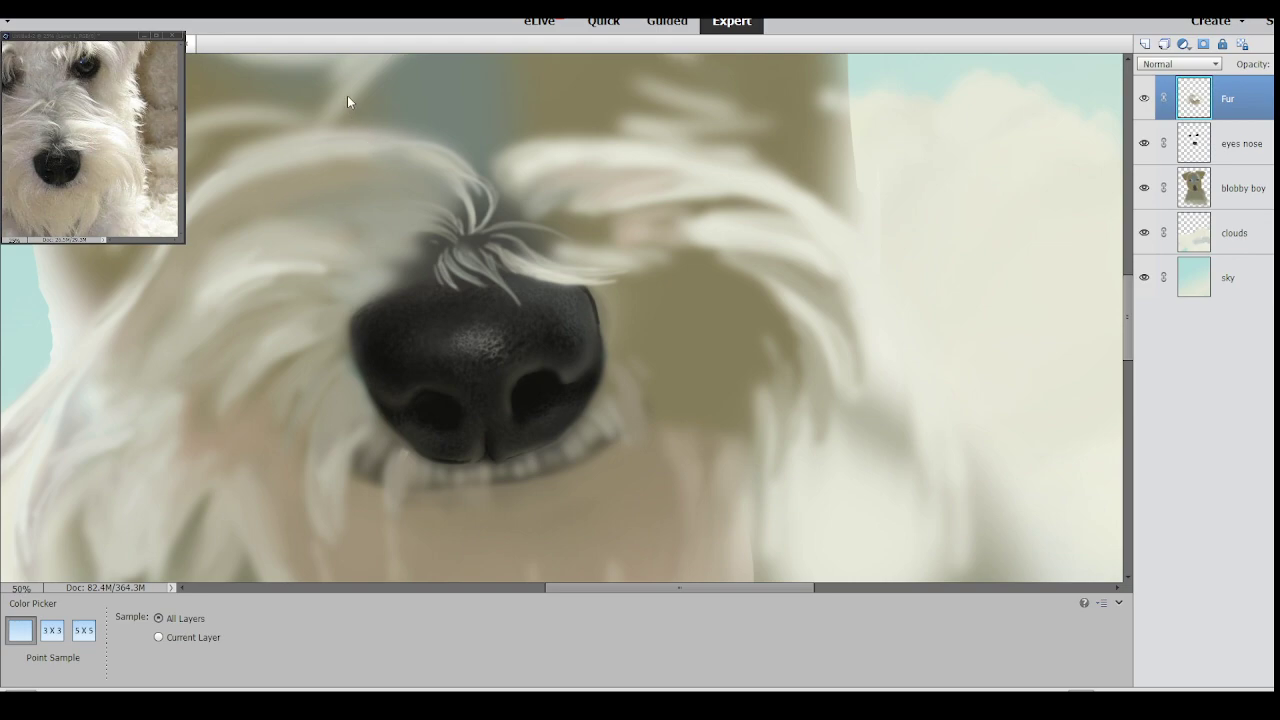
key(b)
mouse_move(632, 177)
mouse_down()
mouse_move(708, 184)
mouse_move(607, 193)
mouse_move(711, 179)
mouse_up()
alt+click(715, 180)
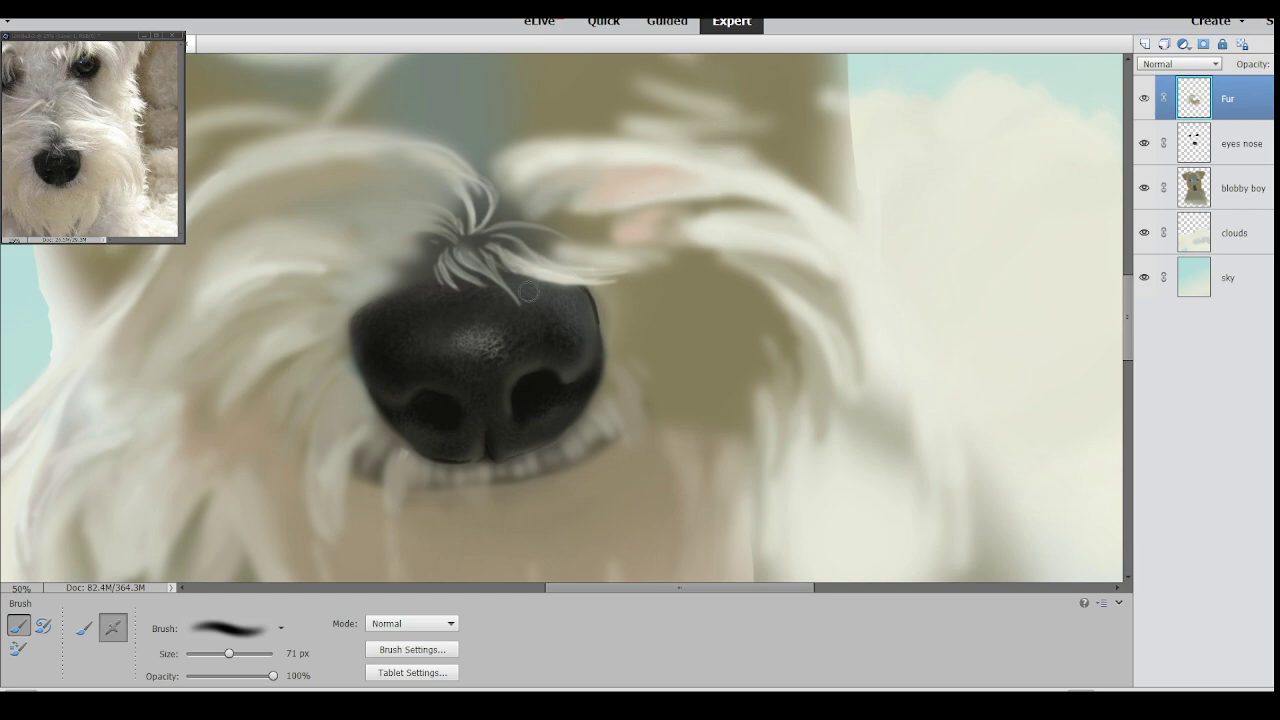
Set the brush to 205 px and blend light fur and pink tones over the dark area right of the nose.
click(241, 653)
alt+click(714, 229)
mouse_move(672, 226)
mouse_down()
mouse_move(743, 220)
mouse_move(617, 233)
mouse_move(652, 198)
mouse_move(638, 222)
mouse_move(687, 217)
mouse_move(552, 233)
mouse_move(622, 215)
mouse_move(564, 196)
mouse_move(716, 201)
mouse_move(689, 222)
mouse_move(740, 229)
mouse_move(758, 207)
mouse_move(788, 211)
mouse_move(829, 256)
mouse_up()
alt+click(632, 229)
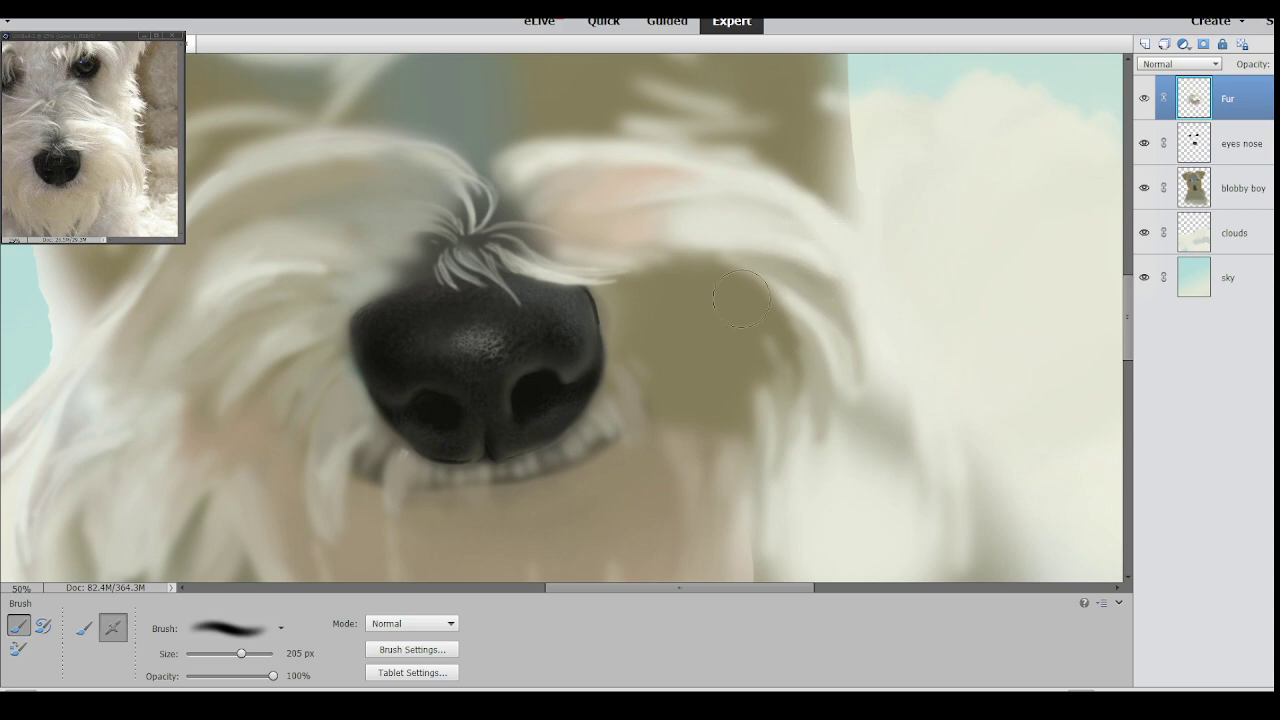
mouse_move(826, 396)
mouse_down()
mouse_move(806, 366)
mouse_move(641, 306)
mouse_move(800, 376)
mouse_move(775, 303)
mouse_move(579, 303)
mouse_move(738, 347)
mouse_move(784, 386)
mouse_move(770, 431)
mouse_move(784, 432)
mouse_move(683, 294)
mouse_move(643, 298)
mouse_move(678, 358)
mouse_move(649, 323)
mouse_move(653, 353)
mouse_move(705, 406)
mouse_move(643, 322)
mouse_move(645, 413)
mouse_move(616, 379)
mouse_move(642, 366)
mouse_move(680, 301)
mouse_move(724, 350)
mouse_move(690, 297)
mouse_move(630, 288)
mouse_move(752, 323)
mouse_move(666, 277)
mouse_up()
alt+click(625, 228)
Cover the remaining olive patch on the lower right muzzle with sampled light and beige fur tones at 205 px.
alt+click(749, 395)
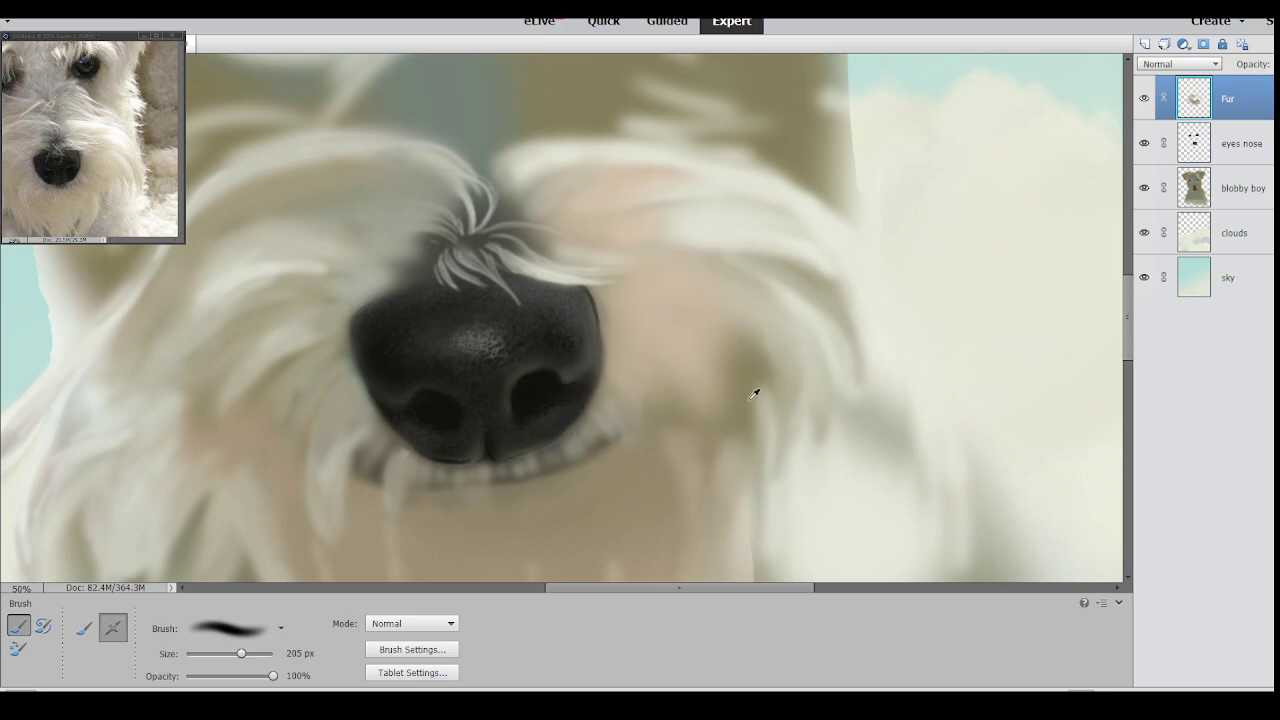
alt+click(311, 270)
drag(771, 418, 600, 332)
drag(765, 380, 608, 326)
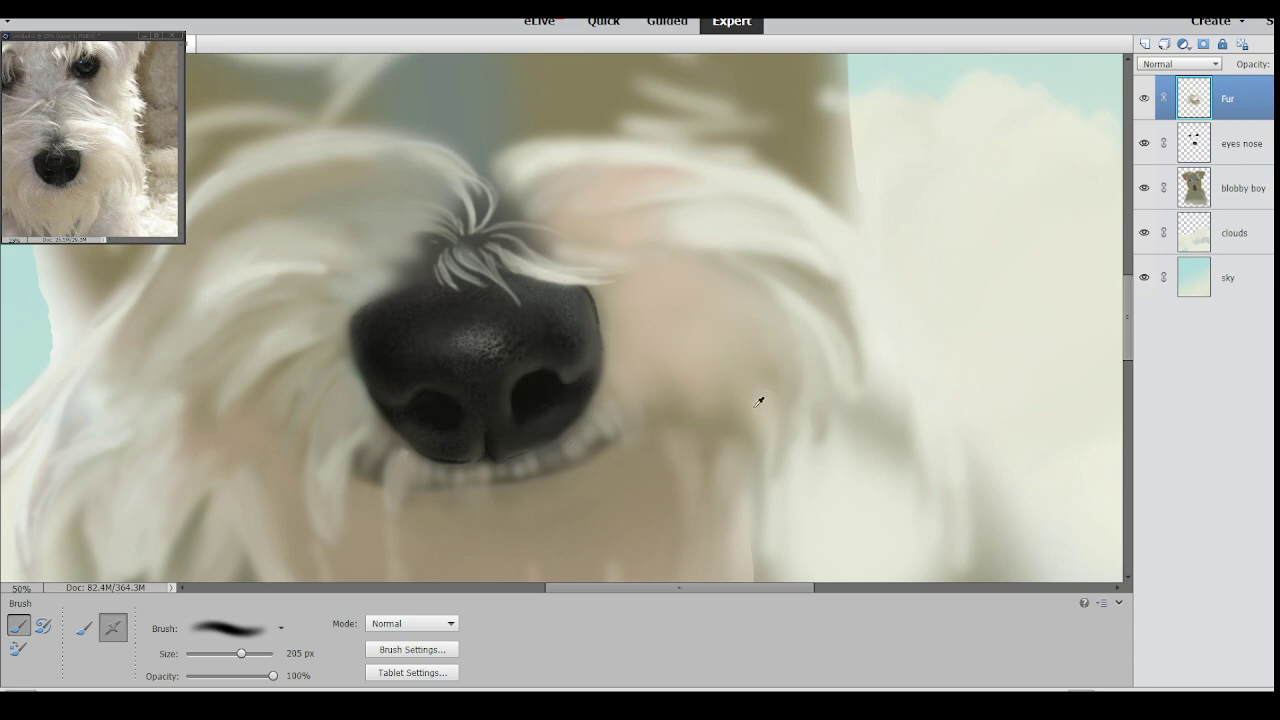
alt+click(770, 418)
mouse_move(716, 380)
mouse_down()
mouse_move(722, 454)
mouse_move(669, 387)
mouse_up()
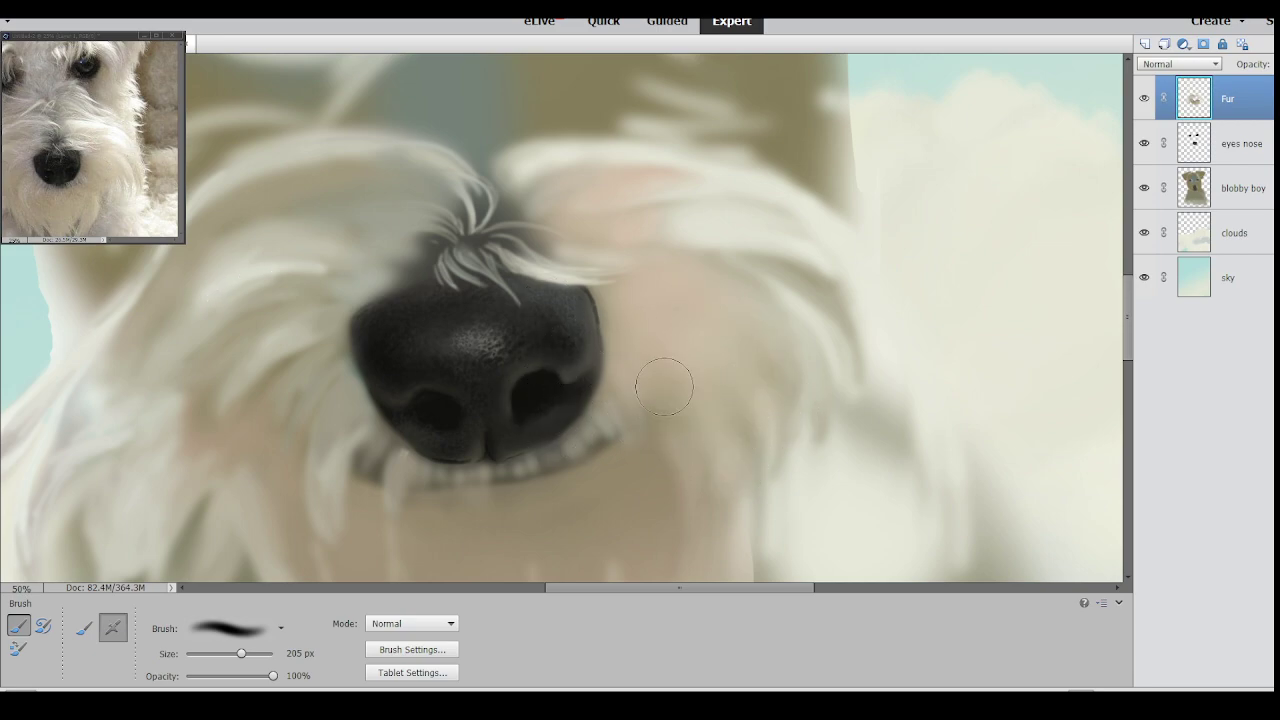
Sample the light fur colour, set the brush to 50 px and paint curved strands over the right cheek's inner area.
alt+click(768, 240)
click(223, 655)
drag(809, 376, 740, 322)
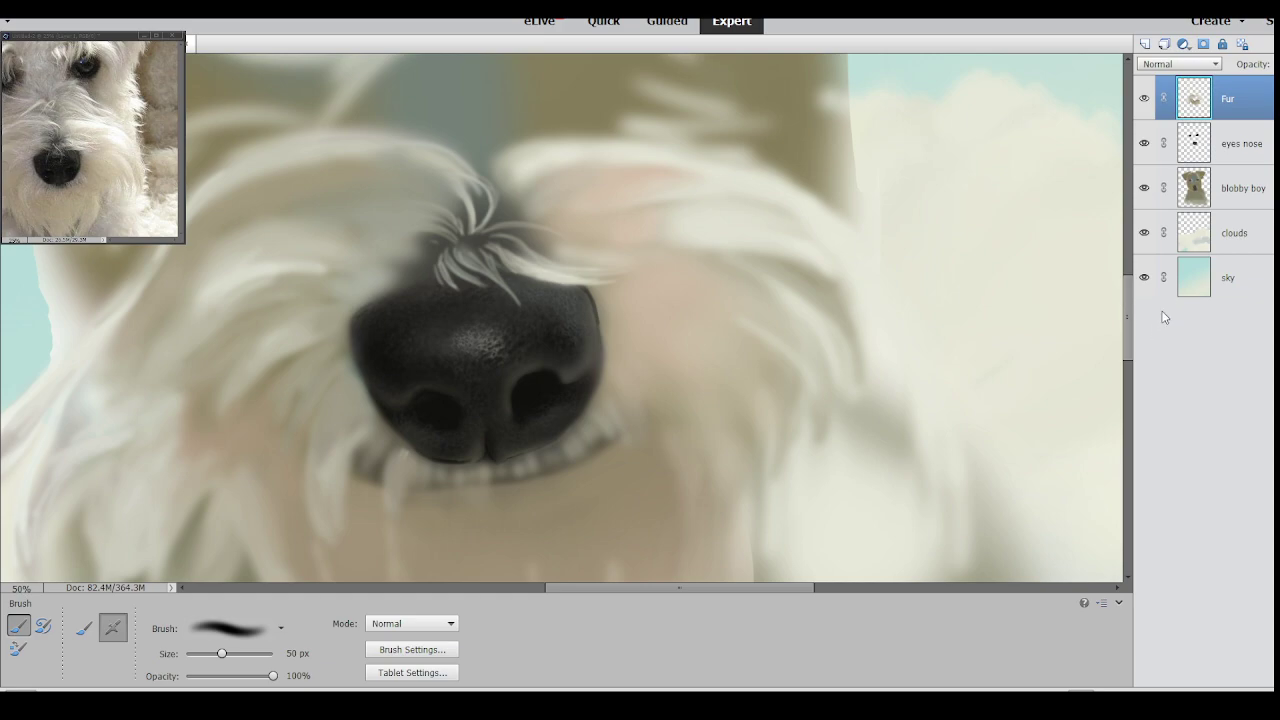
mouse_move(1127, 317)
mouse_down()
mouse_move(1118, 357)
mouse_move(1118, 317)
mouse_up()
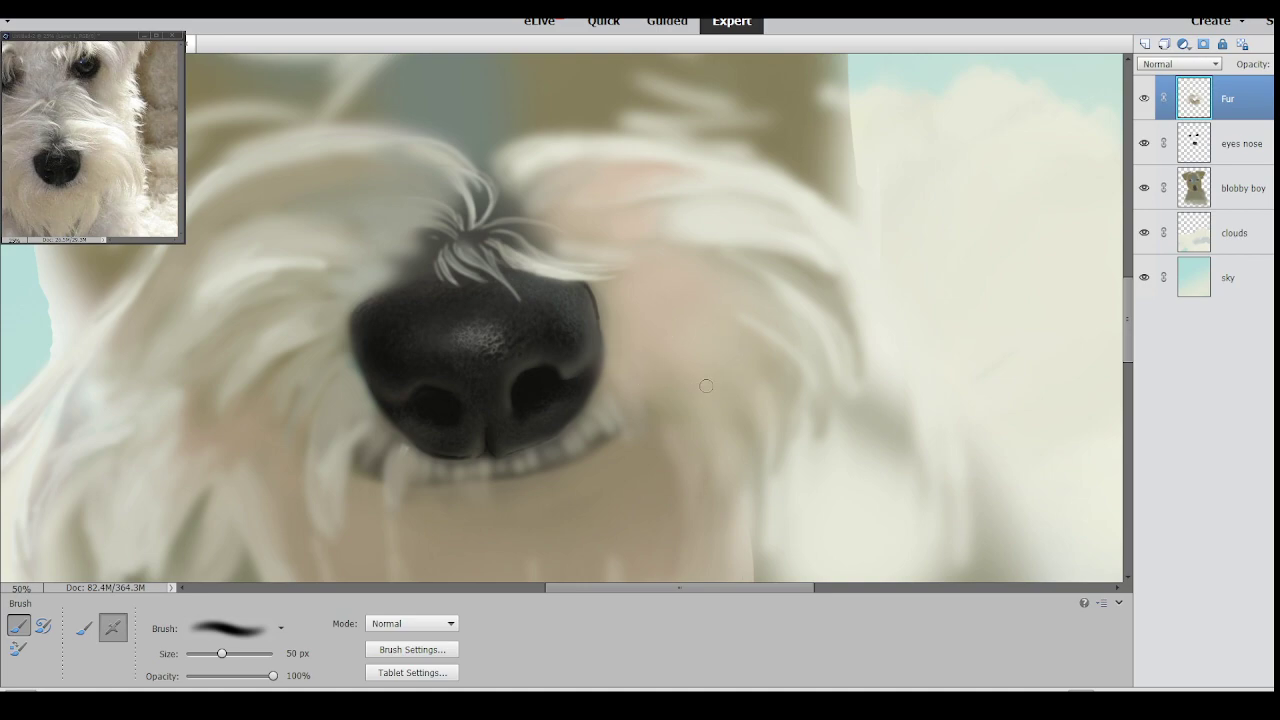
drag(732, 308, 798, 398)
mouse_move(768, 339)
mouse_down()
mouse_move(810, 393)
mouse_move(798, 410)
mouse_up()
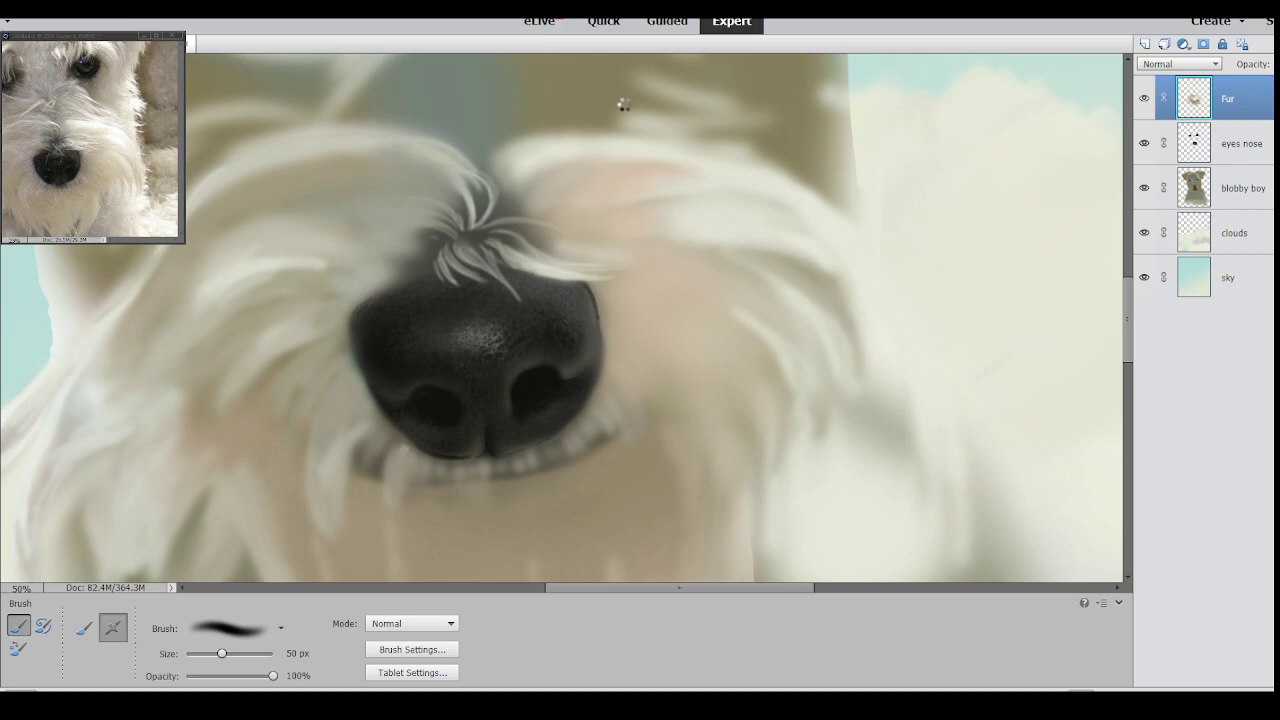
Add a new layer above blobby boy and sketch dark stick arms with branching fingers on both sides of the dog's body.
key(ctrl+minus)
key(ctrl+minus)
key(ctrl+minus)
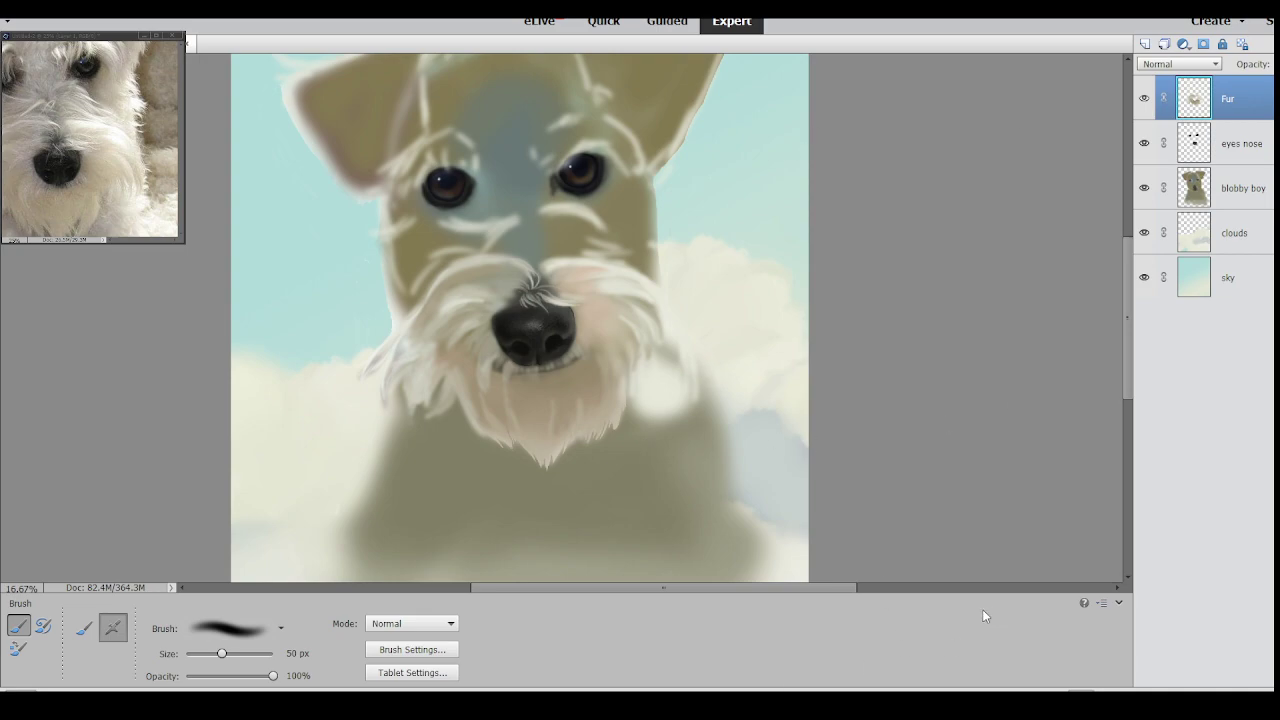
scroll(561, 317, up, 3)
scroll(855, 684, up, 1)
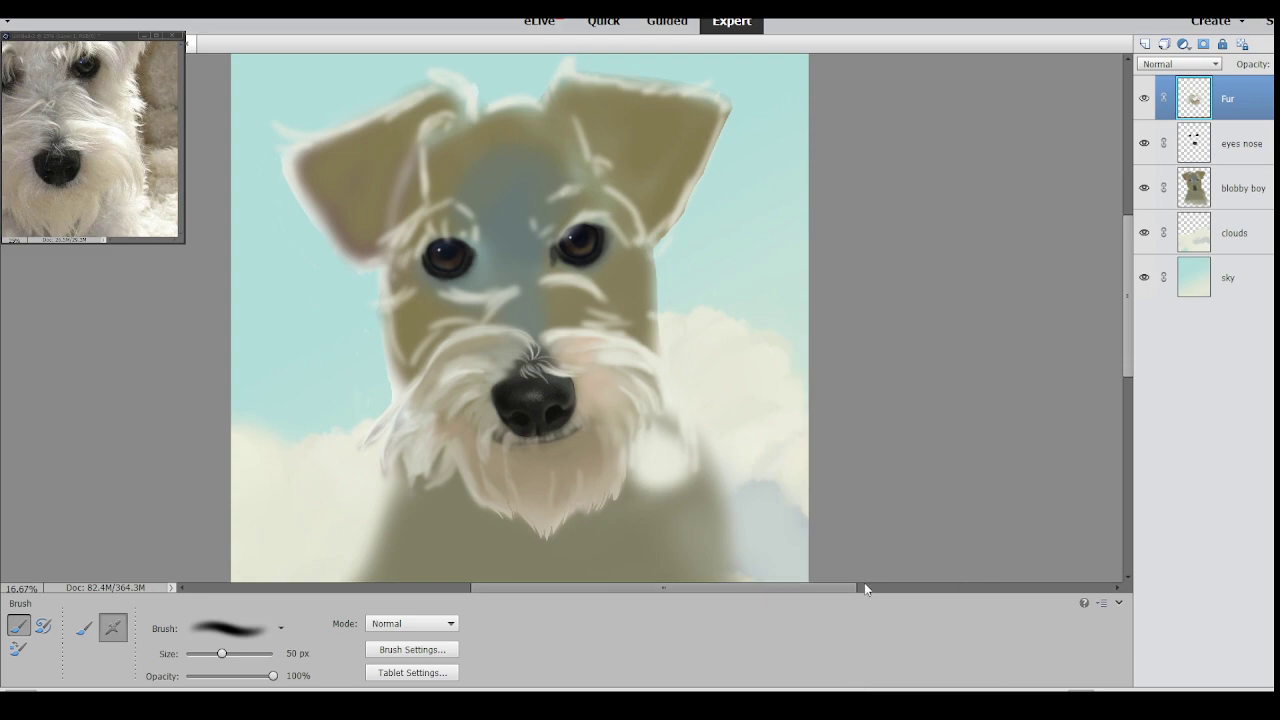
mouse_move(851, 588)
mouse_down()
mouse_move(808, 586)
mouse_move(904, 577)
mouse_move(830, 576)
mouse_up()
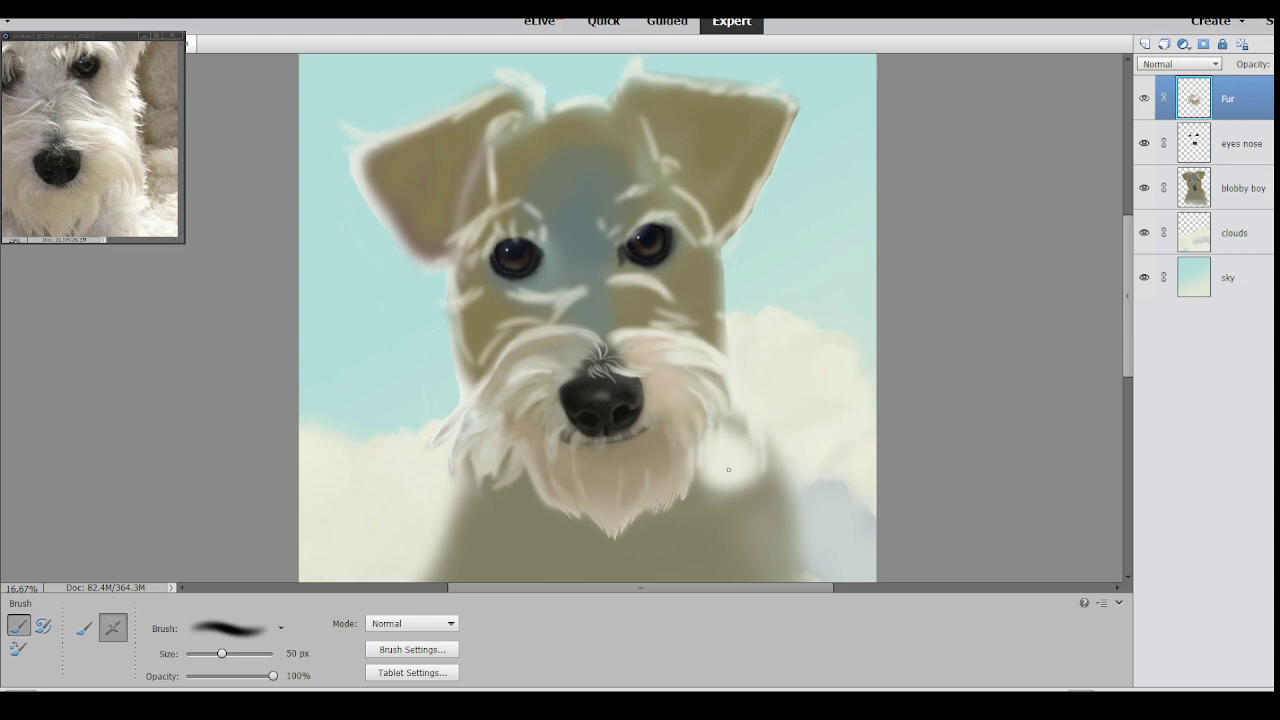
click(1258, 189)
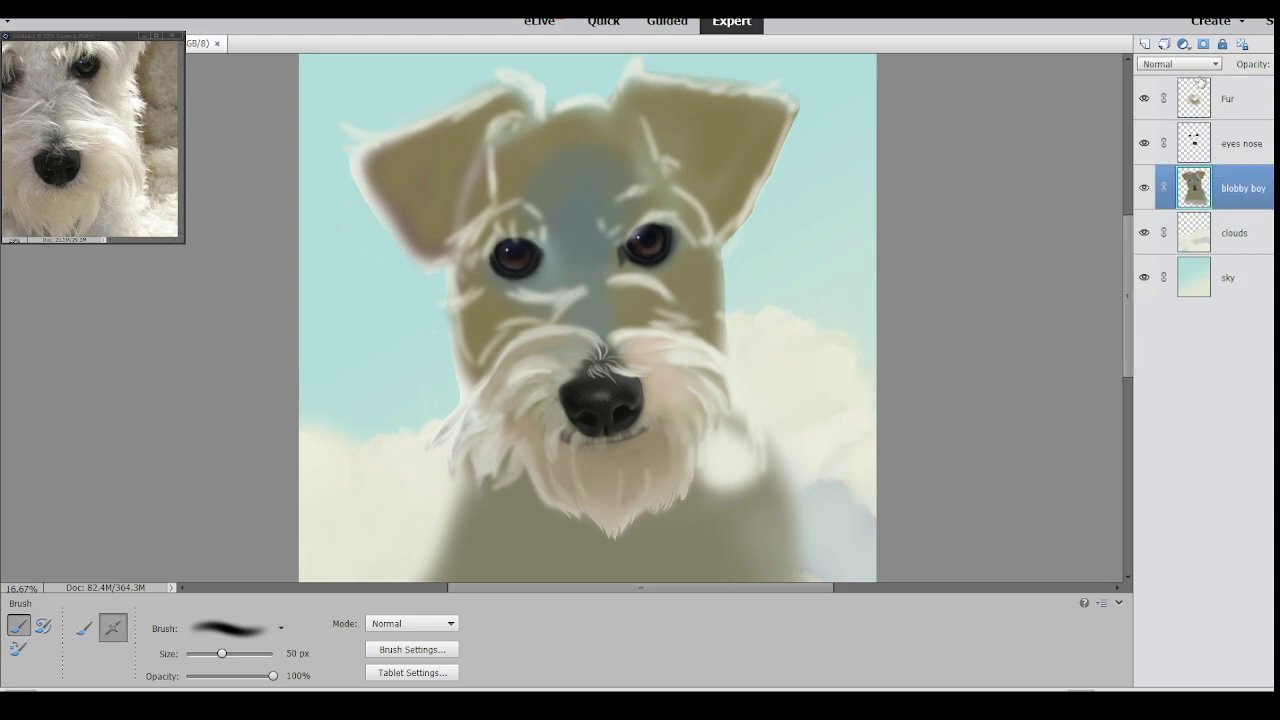
click(1145, 44)
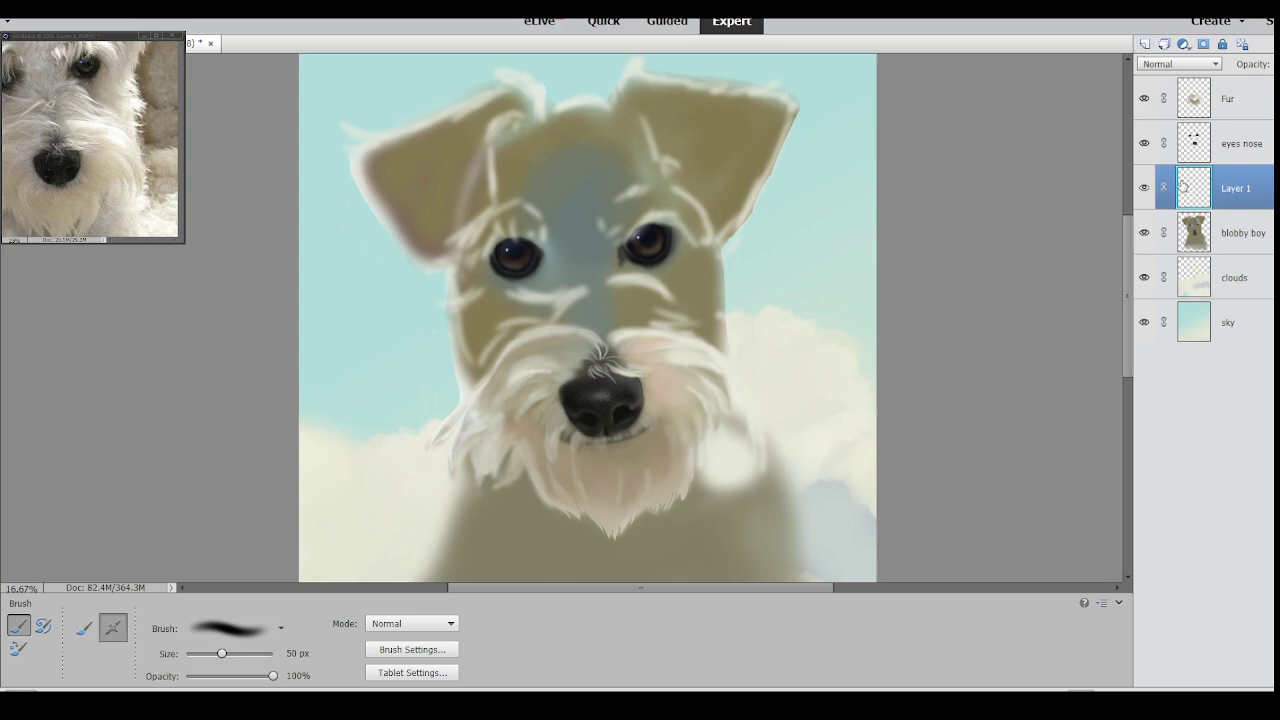
mouse_move(778, 492)
mouse_down()
mouse_move(813, 409)
mouse_move(805, 429)
mouse_move(837, 418)
mouse_up()
mouse_move(456, 530)
mouse_down()
mouse_move(386, 452)
mouse_move(407, 461)
mouse_move(409, 474)
mouse_move(377, 476)
mouse_up()
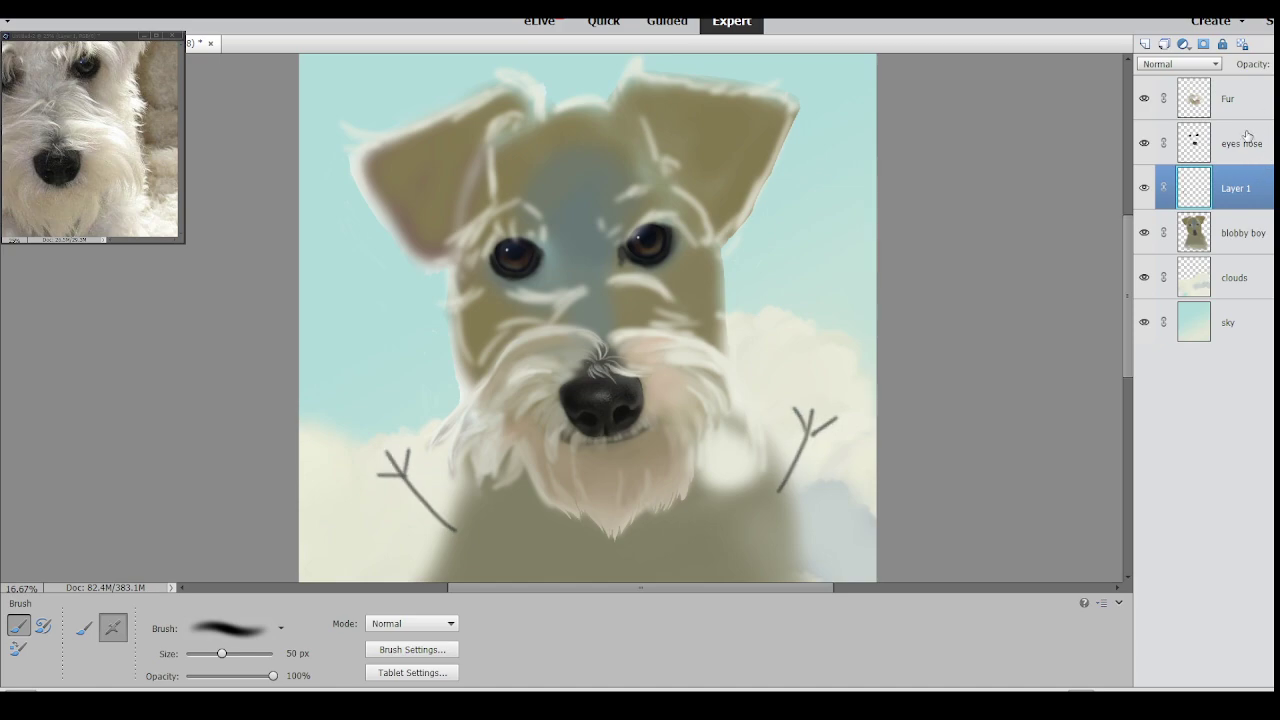
Activate the Fur layer and frame the eyes and upper muzzle closely in both the painting and the reference photo.
click(1226, 104)
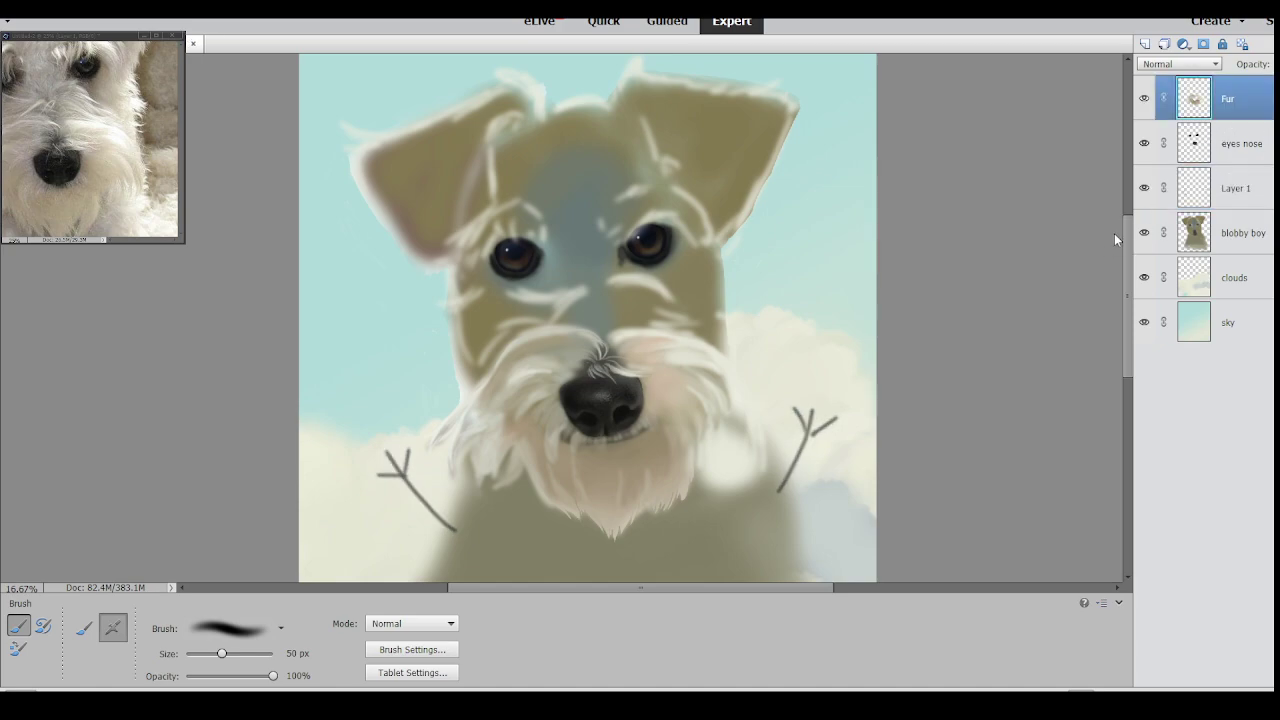
key(ctrl+plus)
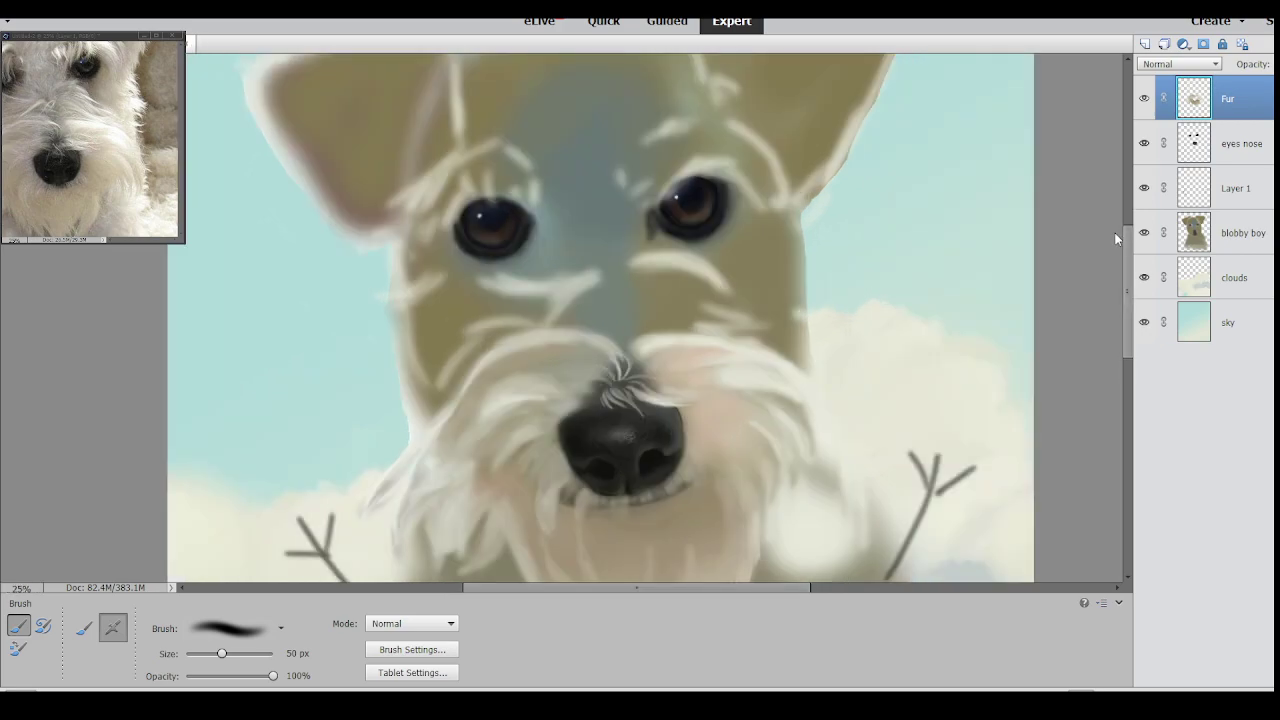
scroll(964, 341, up, 1)
scroll(954, 320, up, 2)
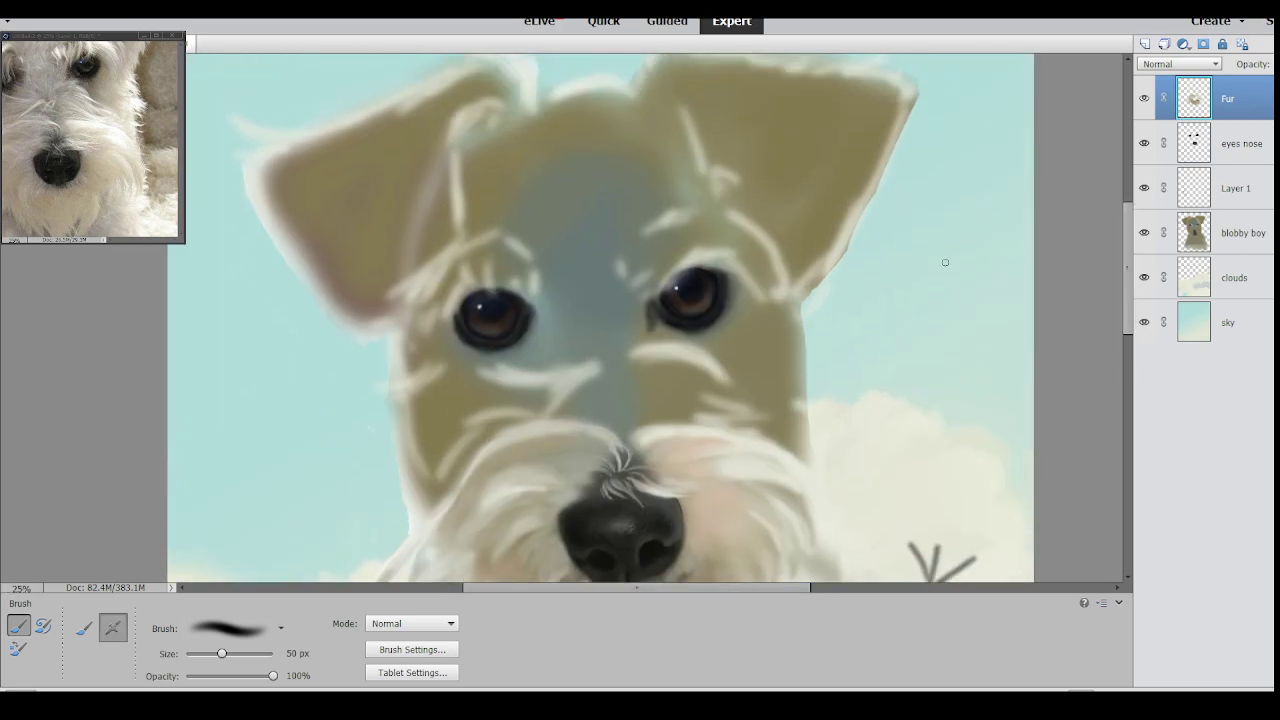
scroll(927, 275, down, 2)
key(ctrl+equal)
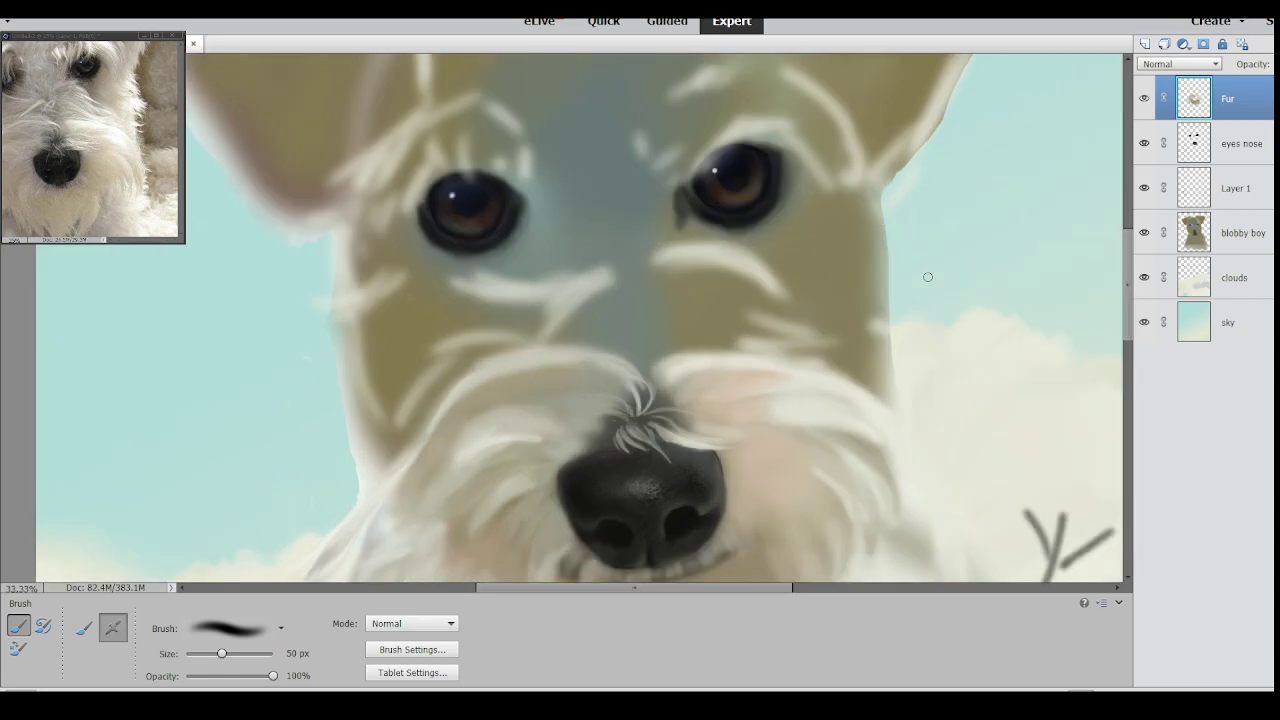
scroll(871, 296, up, 1)
mouse_move(764, 591)
mouse_down()
mouse_move(736, 590)
mouse_move(755, 590)
mouse_up()
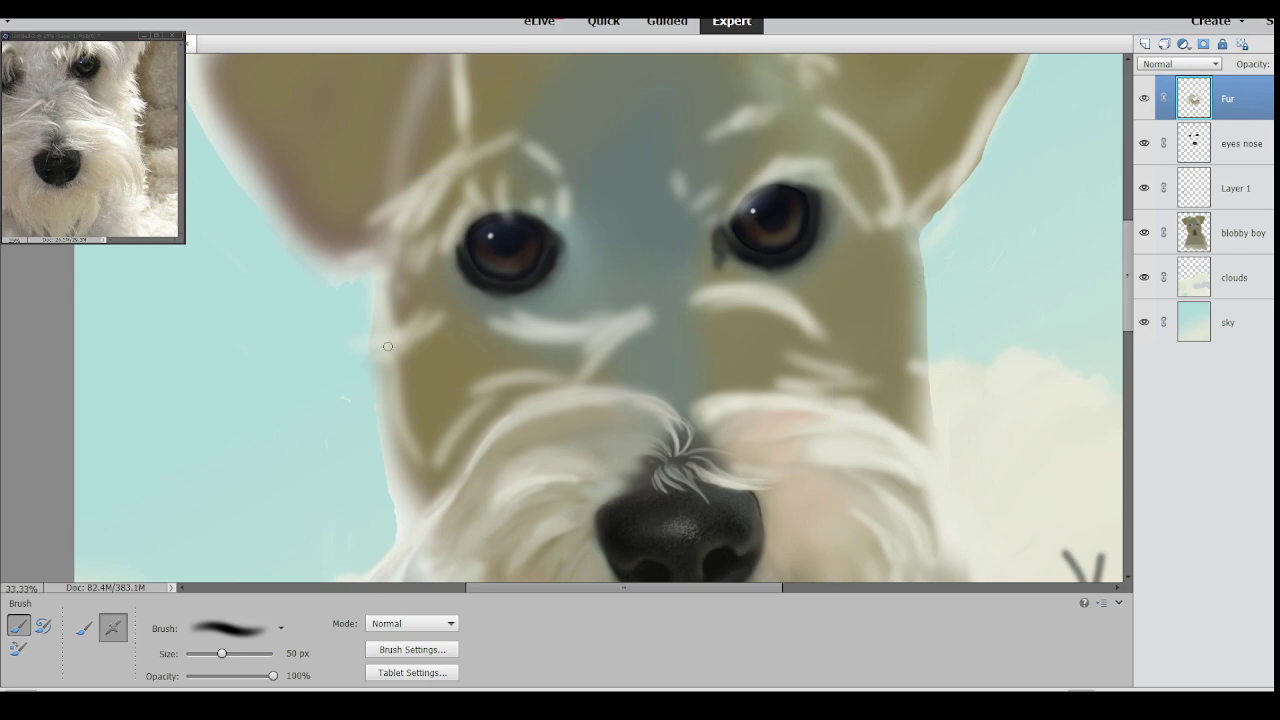
click(294, 414)
drag(295, 413, 285, 426)
drag(331, 294, 334, 273)
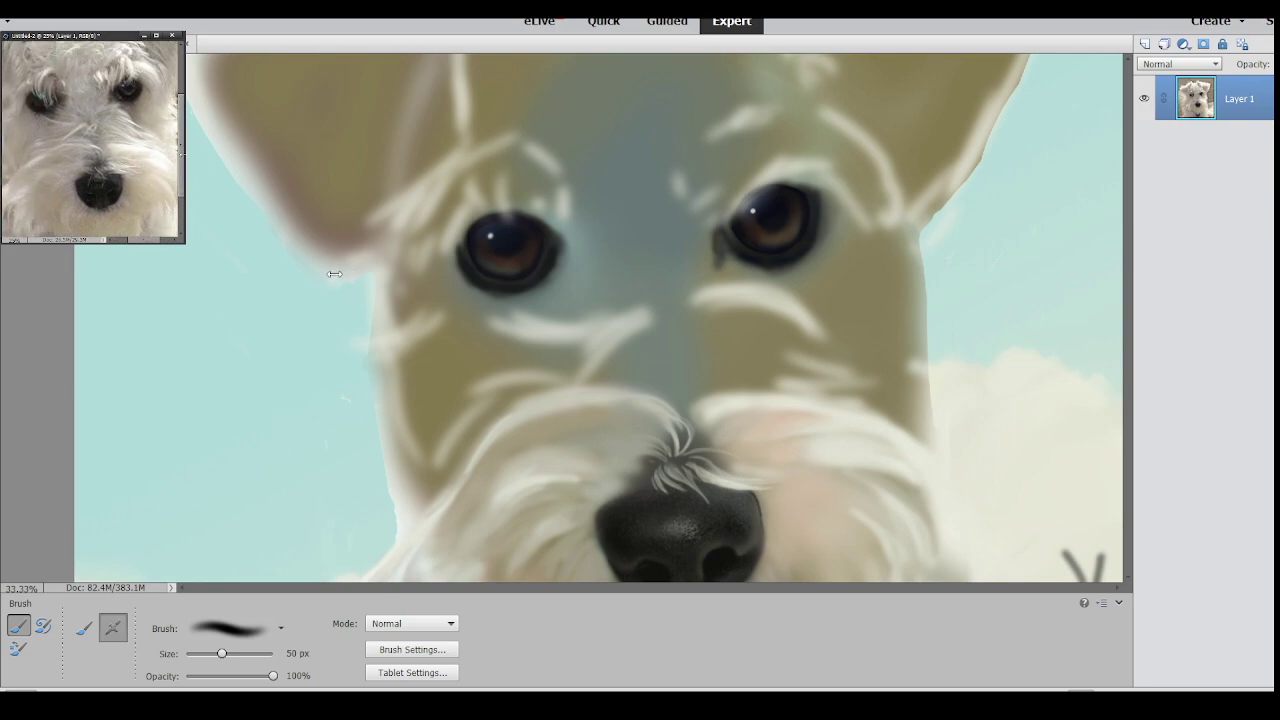
key(ctrl+plus)
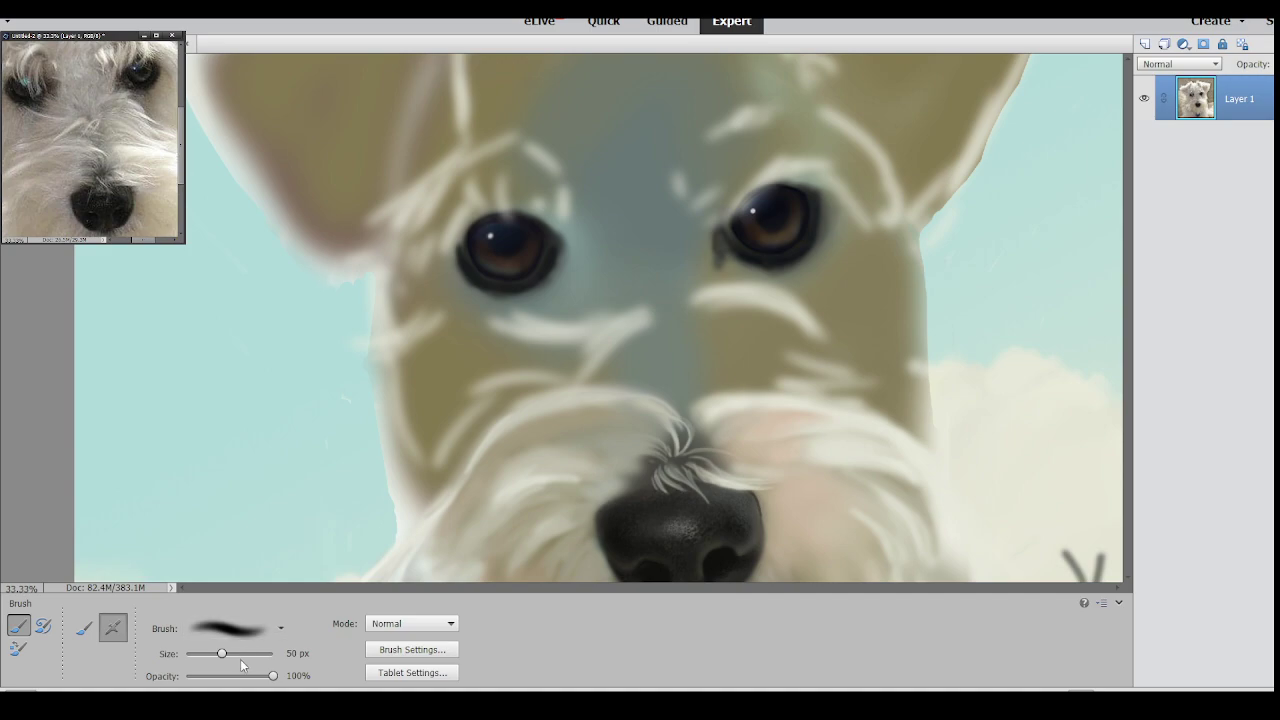
Set the brush to 246 px and blend soft light fur tones below the right eye, above the muzzle and onto the right cheek.
drag(222, 655, 230, 657)
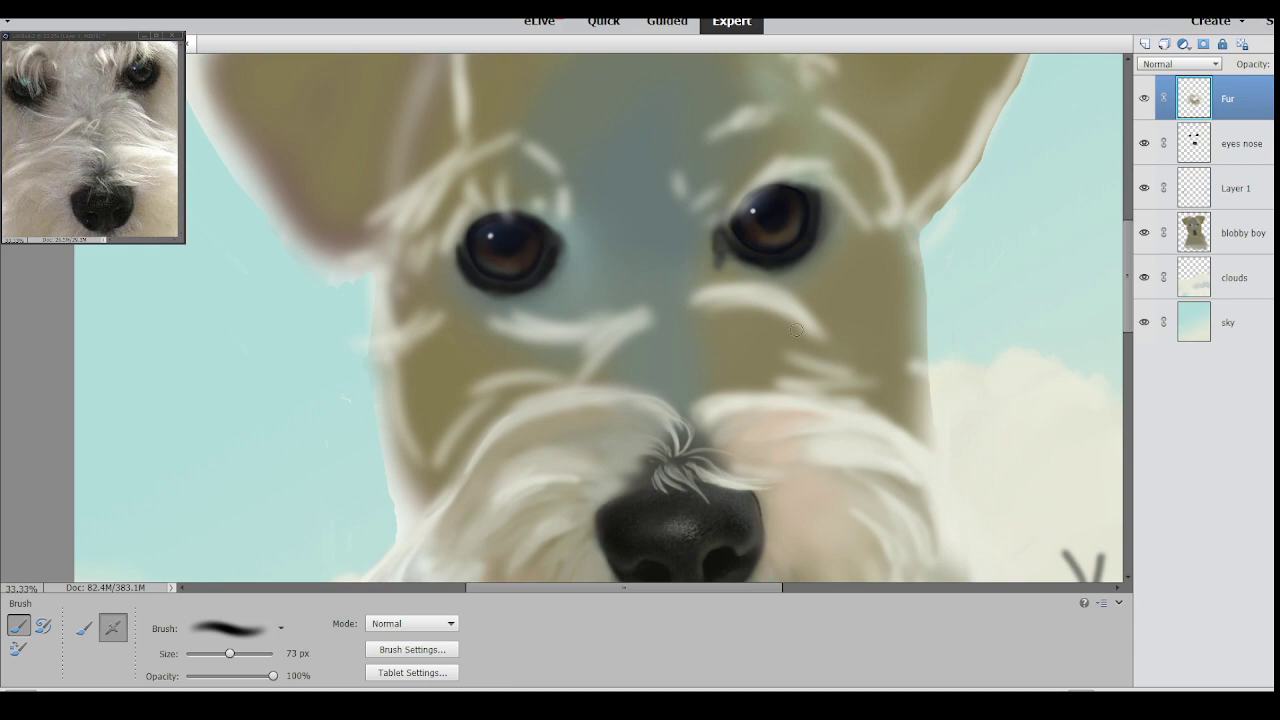
key(bracketright)
key(bracketright)
key(bracketright)
key(bracketright)
key(bracketright)
key(bracketright)
key(bracketright)
key(bracketright)
key(bracketright)
key(bracketright)
drag(662, 359, 730, 374)
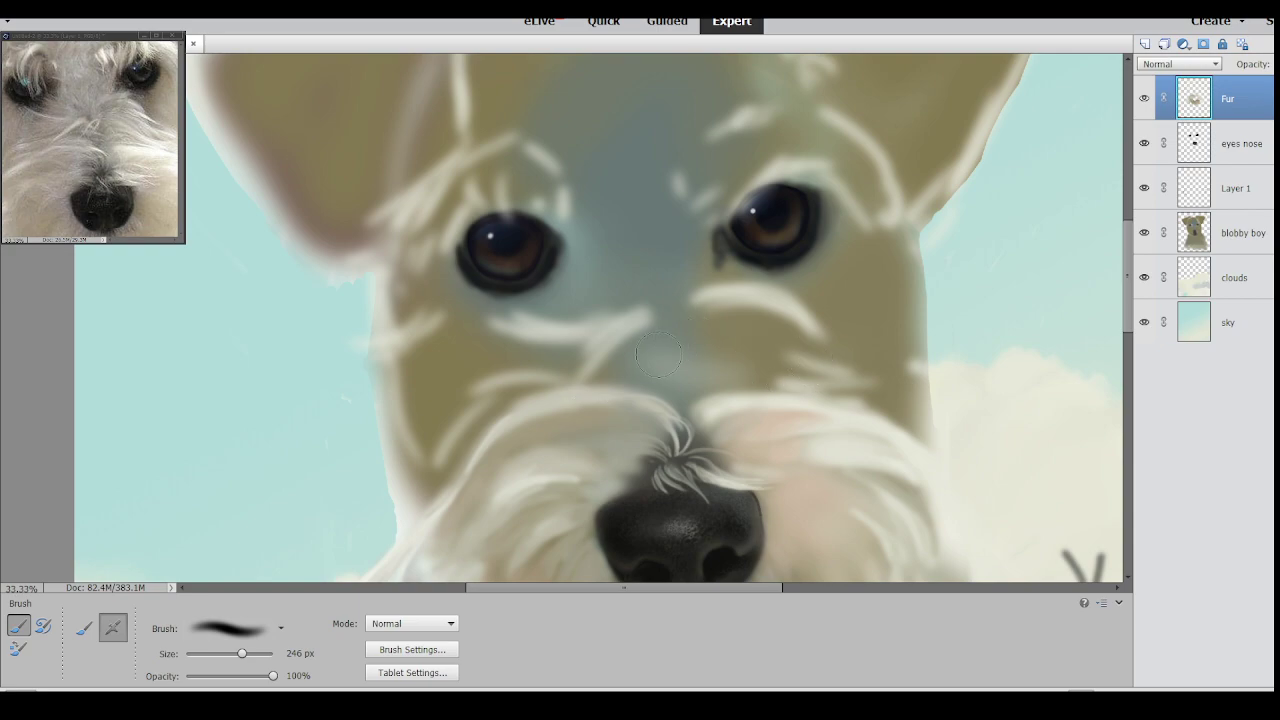
mouse_move(700, 330)
mouse_down()
mouse_move(805, 341)
mouse_move(734, 309)
mouse_up()
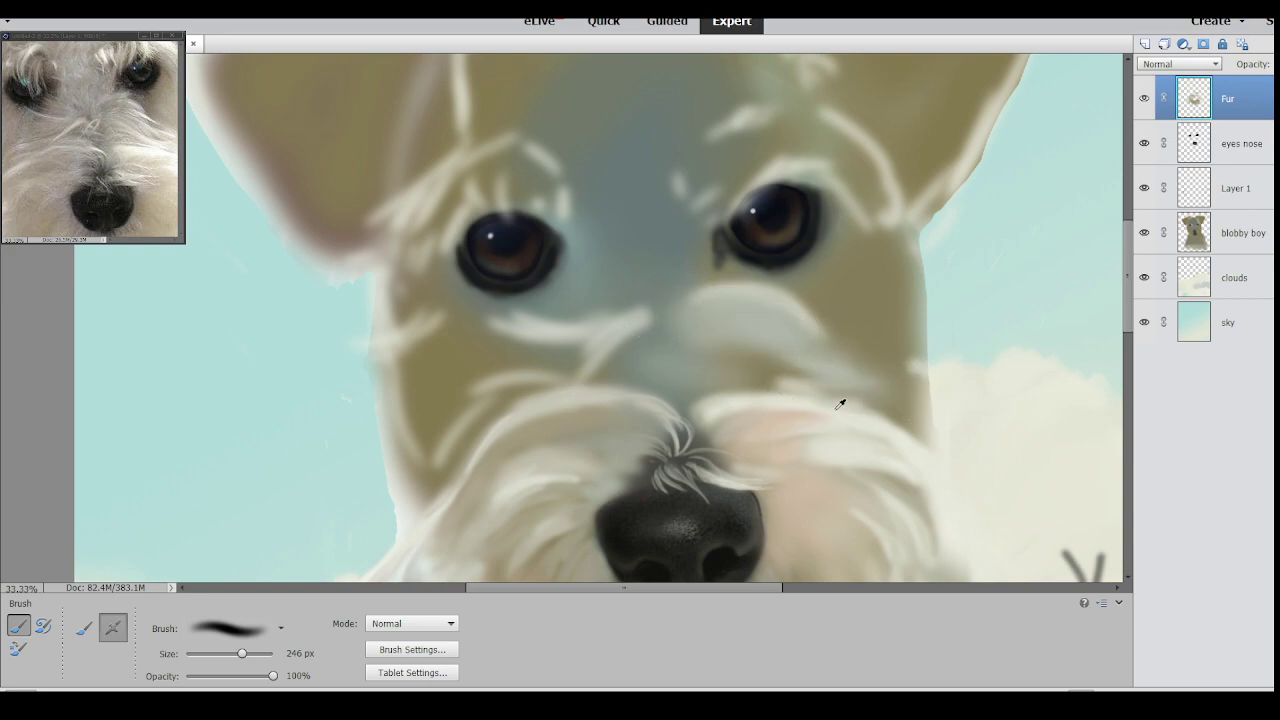
mouse_move(805, 365)
mouse_down()
mouse_move(729, 380)
mouse_move(769, 409)
mouse_move(857, 420)
mouse_up()
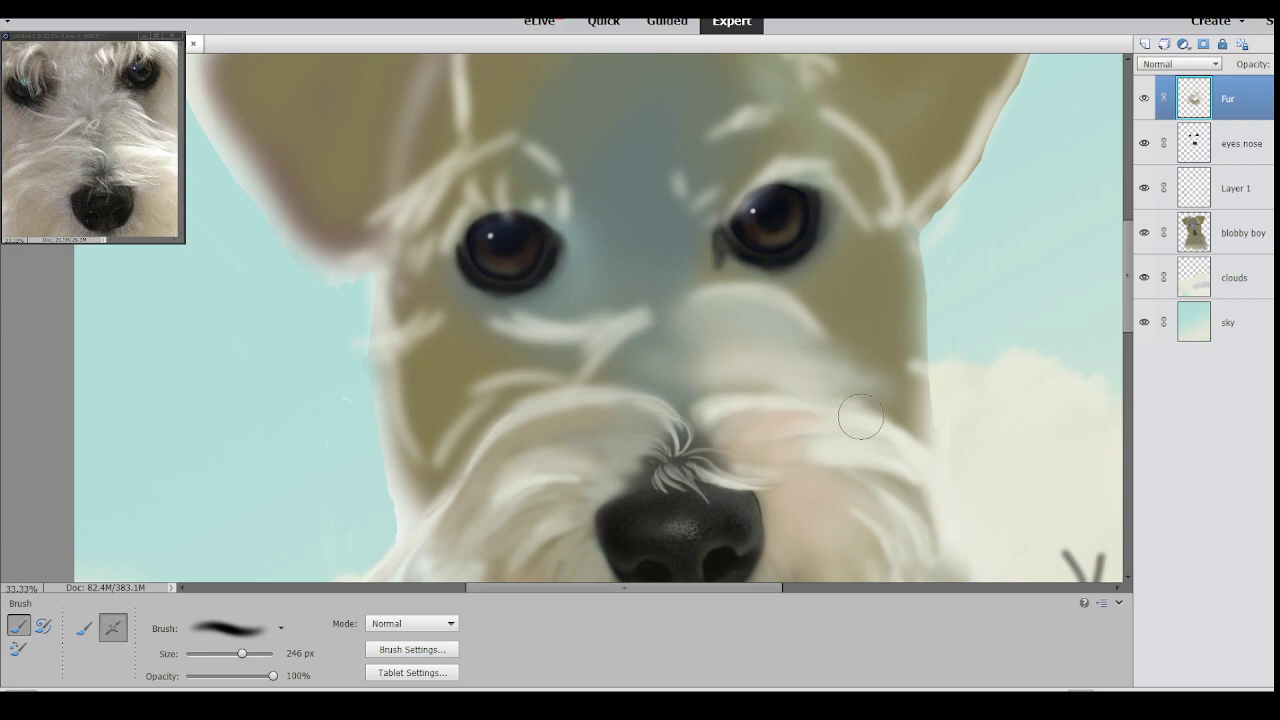
drag(716, 294, 740, 280)
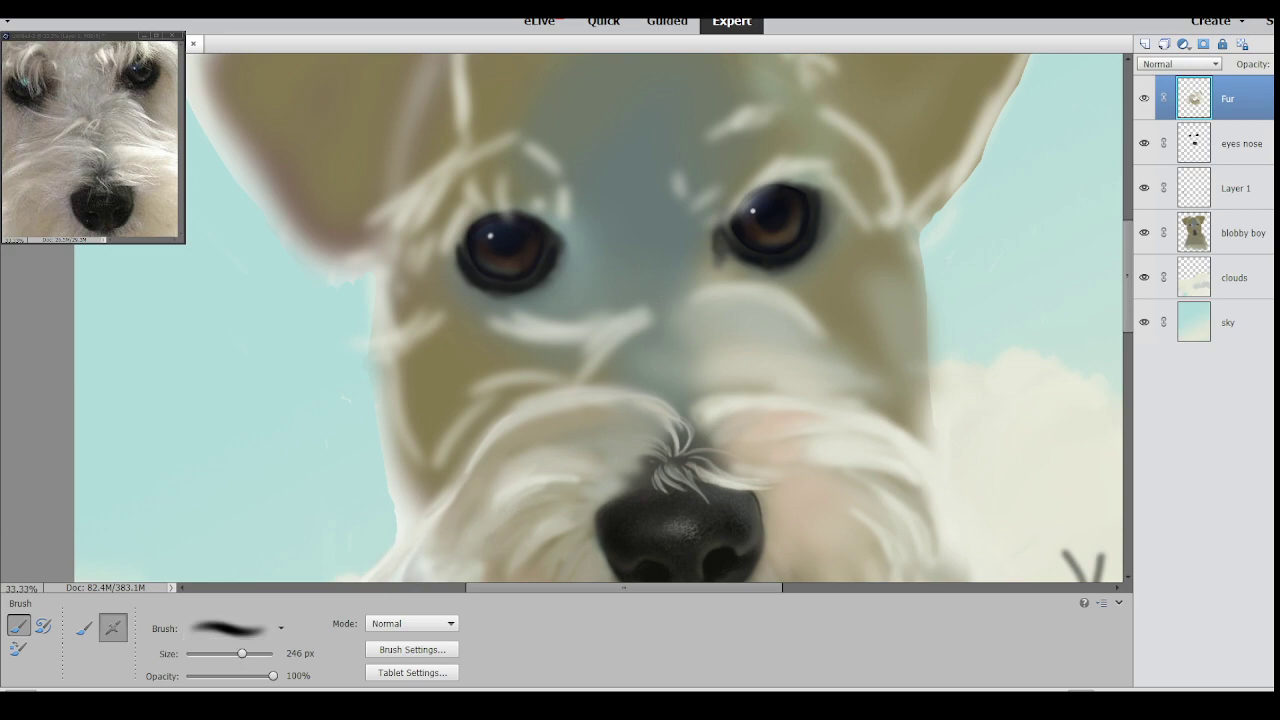
Paint a reddish-brown inner corner on the left eye and a dark shadow beside it with a smaller brush.
key(i)
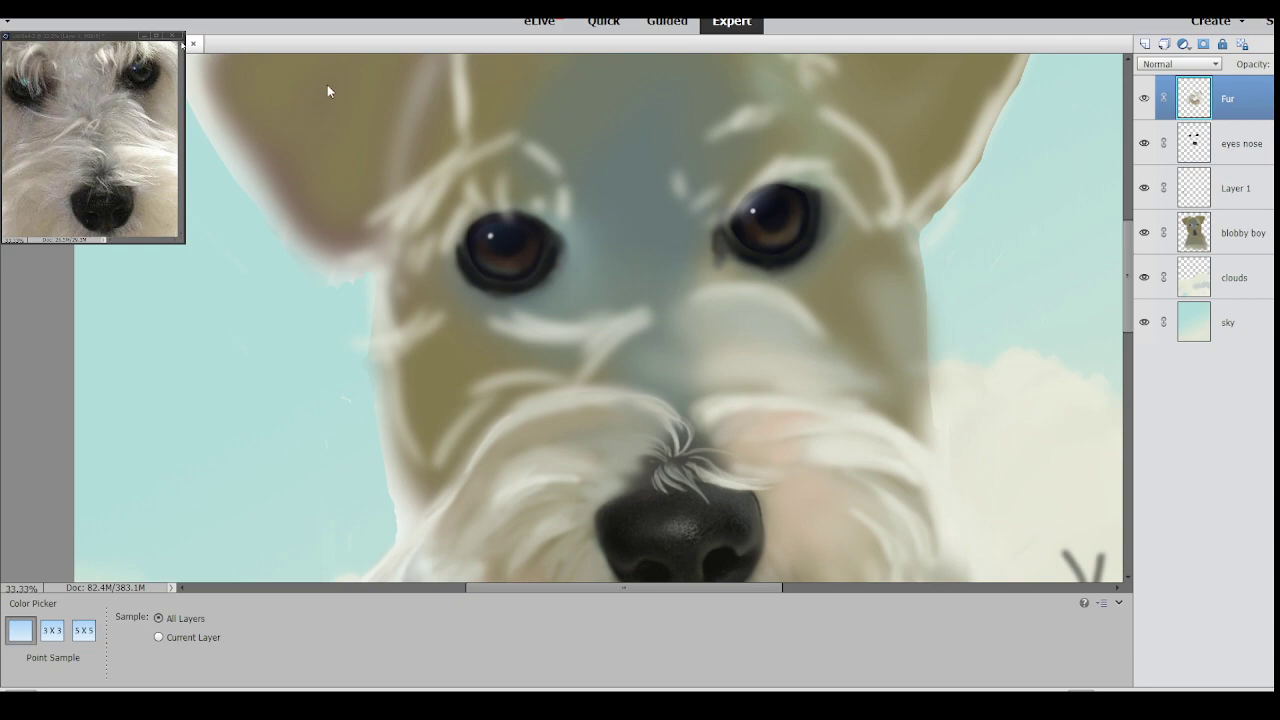
key(b)
click(200, 653)
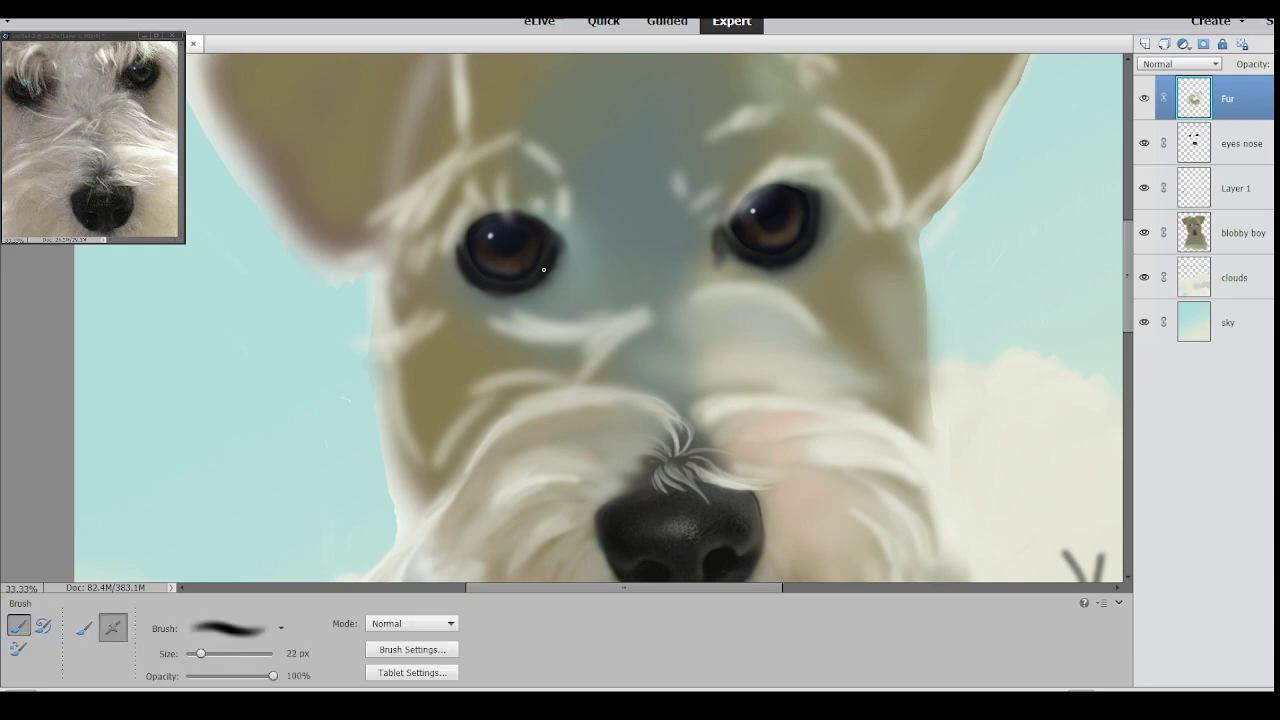
click(214, 653)
drag(214, 654, 232, 653)
drag(548, 264, 574, 250)
Set the brush to 286 px and blend sampled light grey fur over the blue-grey area between the eyes.
drag(235, 651, 242, 653)
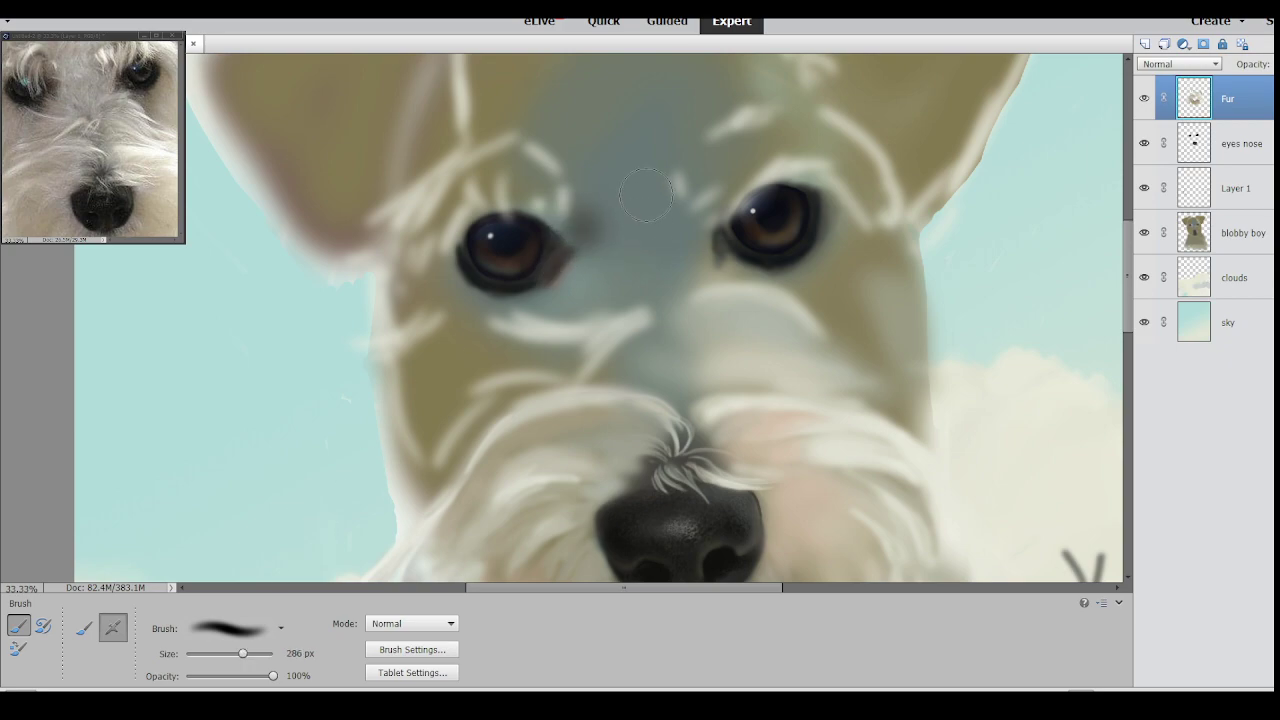
drag(577, 220, 586, 225)
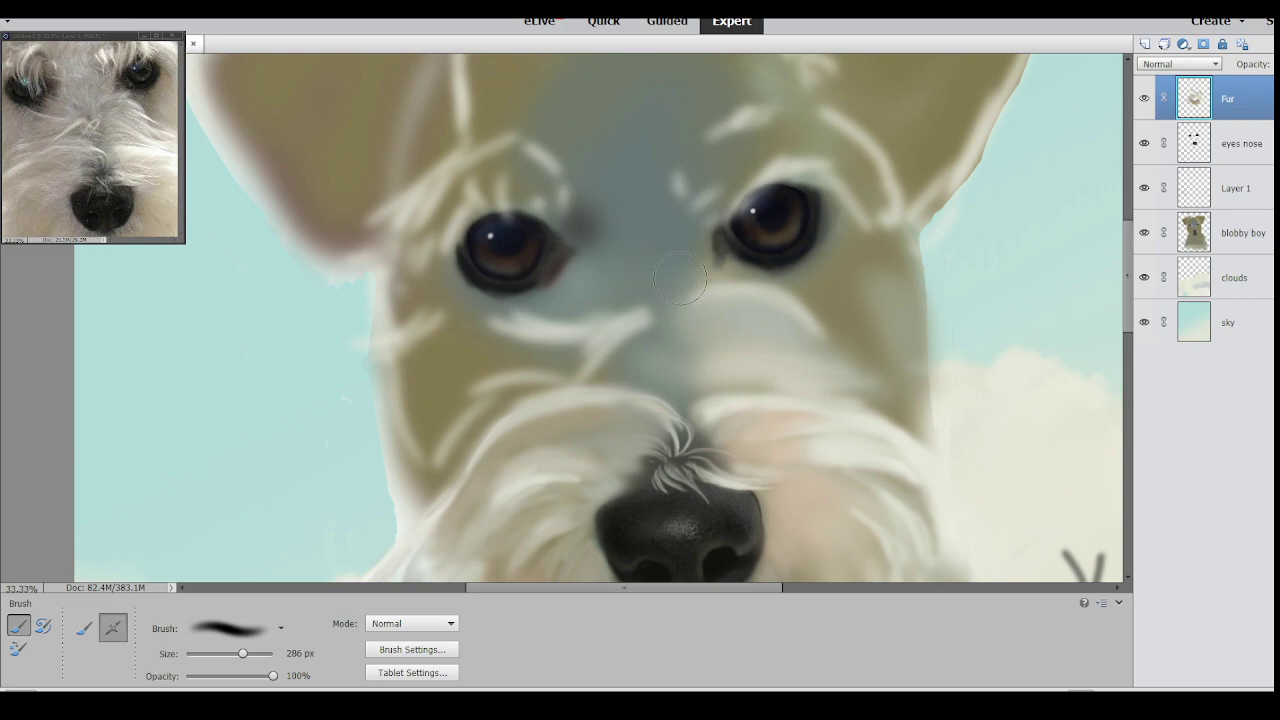
alt+click(617, 316)
mouse_move(612, 312)
mouse_down()
mouse_move(546, 298)
mouse_move(620, 249)
mouse_move(610, 262)
mouse_move(671, 262)
mouse_move(700, 212)
mouse_up()
mouse_move(626, 236)
mouse_down()
mouse_move(619, 222)
mouse_move(603, 231)
mouse_up()
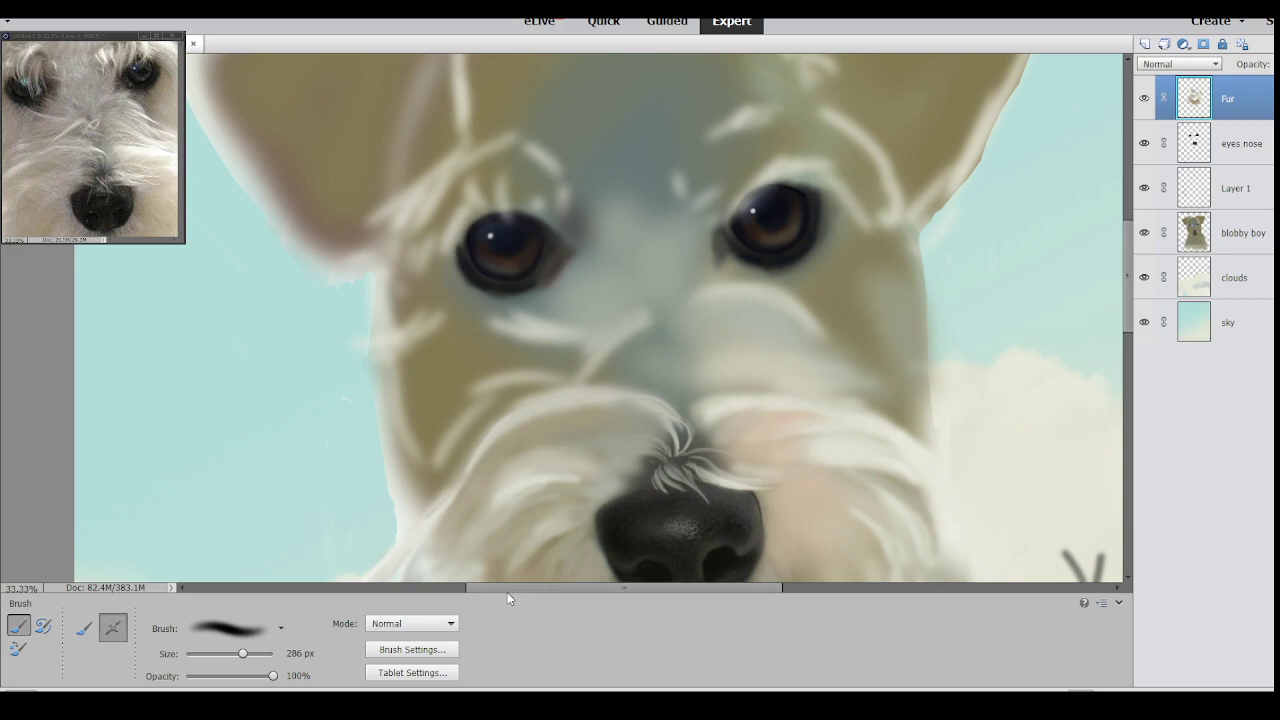
Shift the reference photo to the left eye, set the brush to 89 px and paint light strands over the upper left muzzle and under the eye.
drag(147, 240, 138, 241)
key(bracketleft)
key(bracketleft)
key(bracketleft)
key(bracketleft)
key(bracketleft)
key(bracketleft)
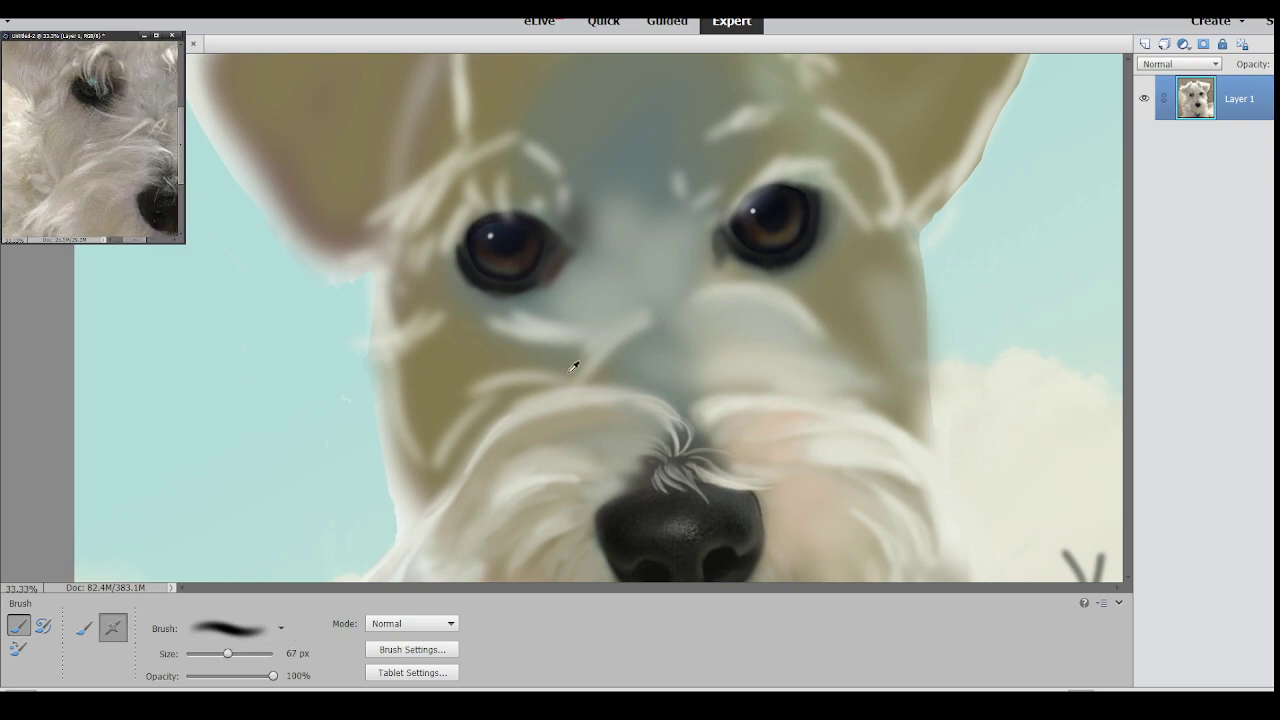
click(236, 654)
key(ctrl+Tab)
drag(550, 380, 494, 411)
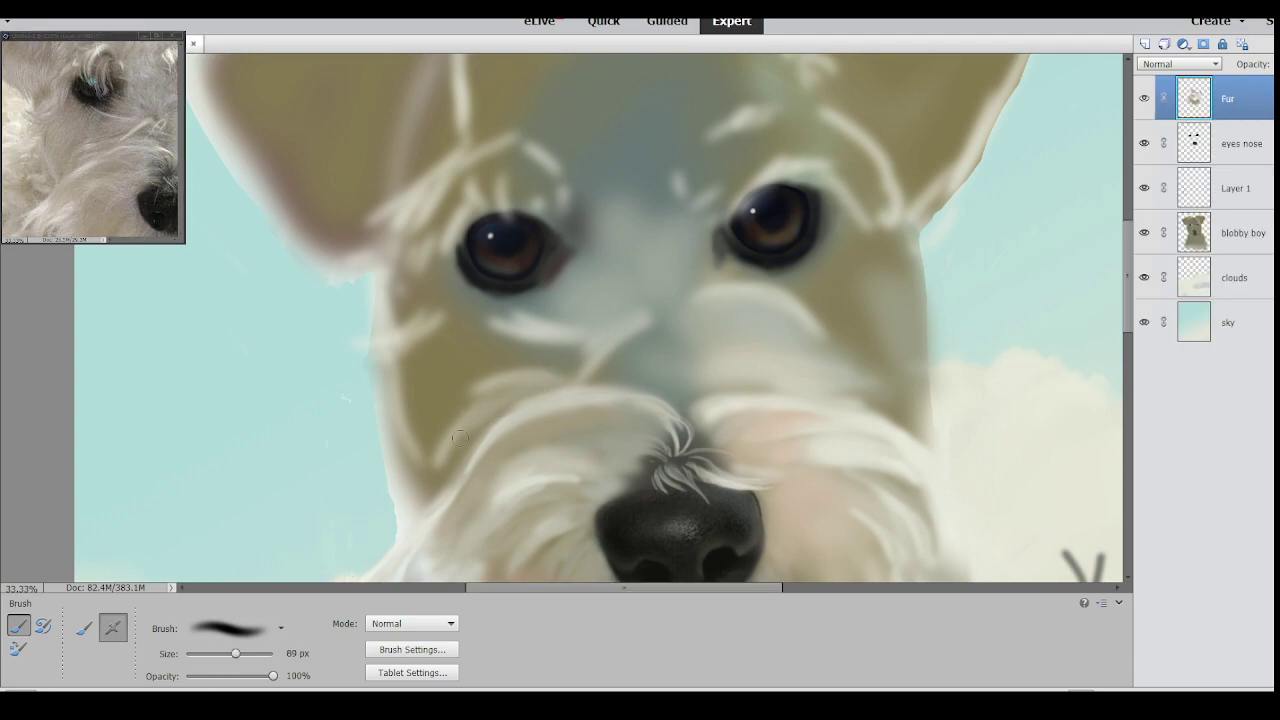
mouse_move(446, 436)
mouse_down()
mouse_move(505, 385)
mouse_move(478, 390)
mouse_move(472, 439)
mouse_up()
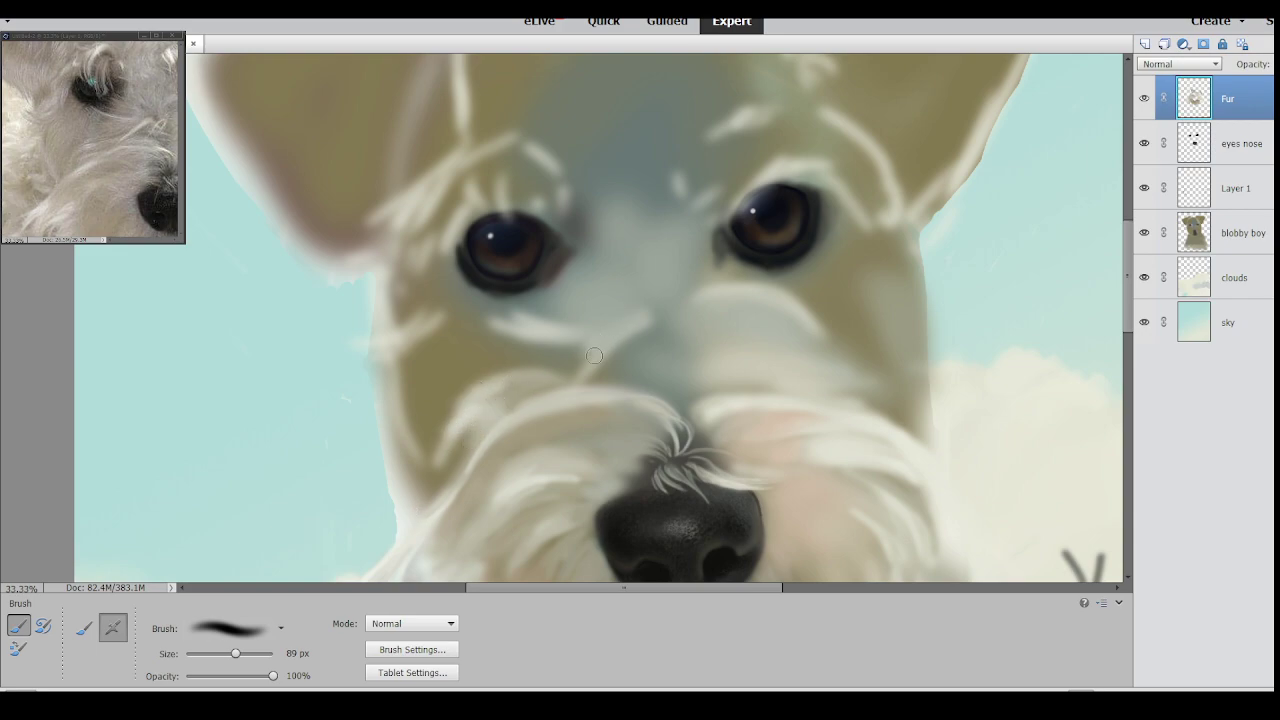
drag(645, 316, 592, 350)
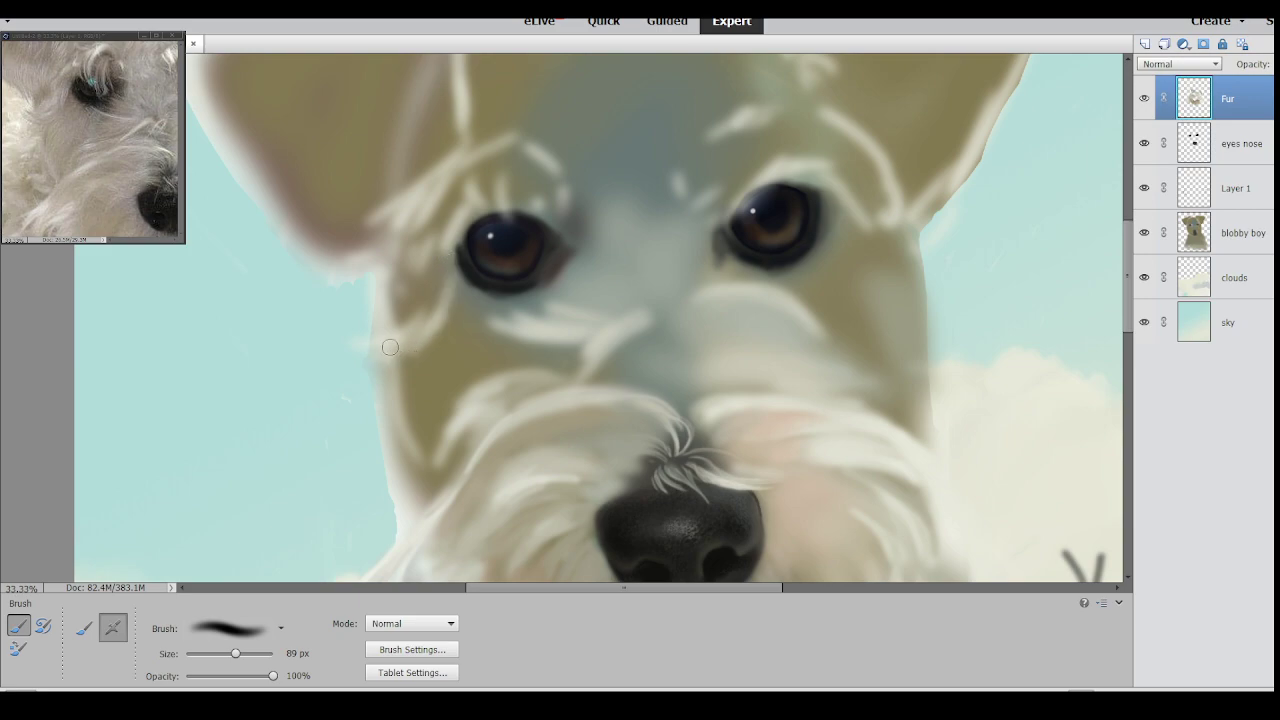
Paint light fur strands on the outer side of the left eye, over its brow and around its inner corner.
mouse_move(374, 331)
mouse_down()
mouse_move(447, 275)
mouse_move(417, 318)
mouse_move(377, 515)
mouse_move(399, 306)
mouse_move(449, 300)
mouse_move(432, 287)
mouse_move(386, 327)
mouse_move(411, 289)
mouse_move(364, 322)
mouse_move(356, 314)
mouse_move(416, 299)
mouse_move(401, 310)
mouse_move(429, 282)
mouse_move(438, 300)
mouse_move(445, 282)
mouse_move(427, 319)
mouse_move(417, 293)
mouse_move(376, 319)
mouse_up()
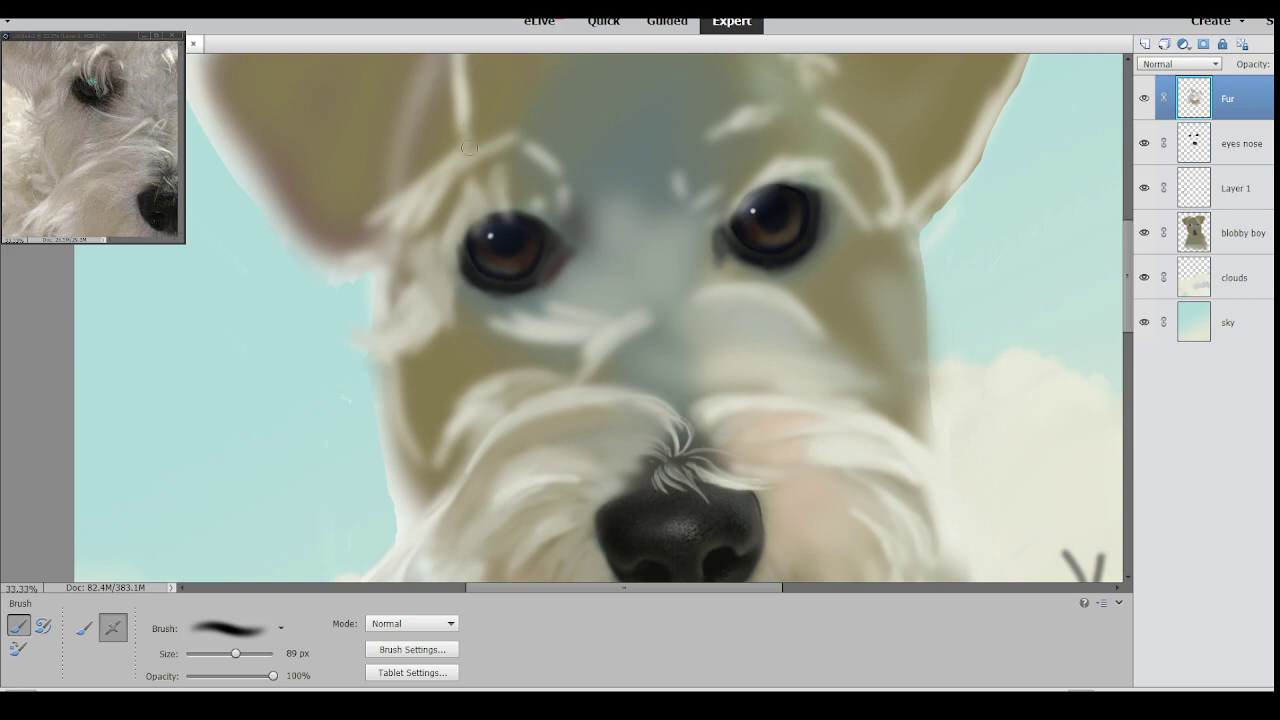
mouse_move(481, 203)
mouse_down()
mouse_move(500, 149)
mouse_move(544, 156)
mouse_move(535, 149)
mouse_move(498, 179)
mouse_move(533, 142)
mouse_move(492, 175)
mouse_move(513, 146)
mouse_move(491, 200)
mouse_up()
mouse_move(519, 139)
mouse_down()
mouse_move(494, 190)
mouse_move(482, 146)
mouse_move(501, 208)
mouse_move(536, 151)
mouse_move(516, 160)
mouse_move(511, 194)
mouse_move(535, 188)
mouse_move(533, 147)
mouse_up()
mouse_move(535, 195)
mouse_down()
mouse_move(550, 158)
mouse_move(549, 211)
mouse_move(548, 176)
mouse_move(562, 212)
mouse_up()
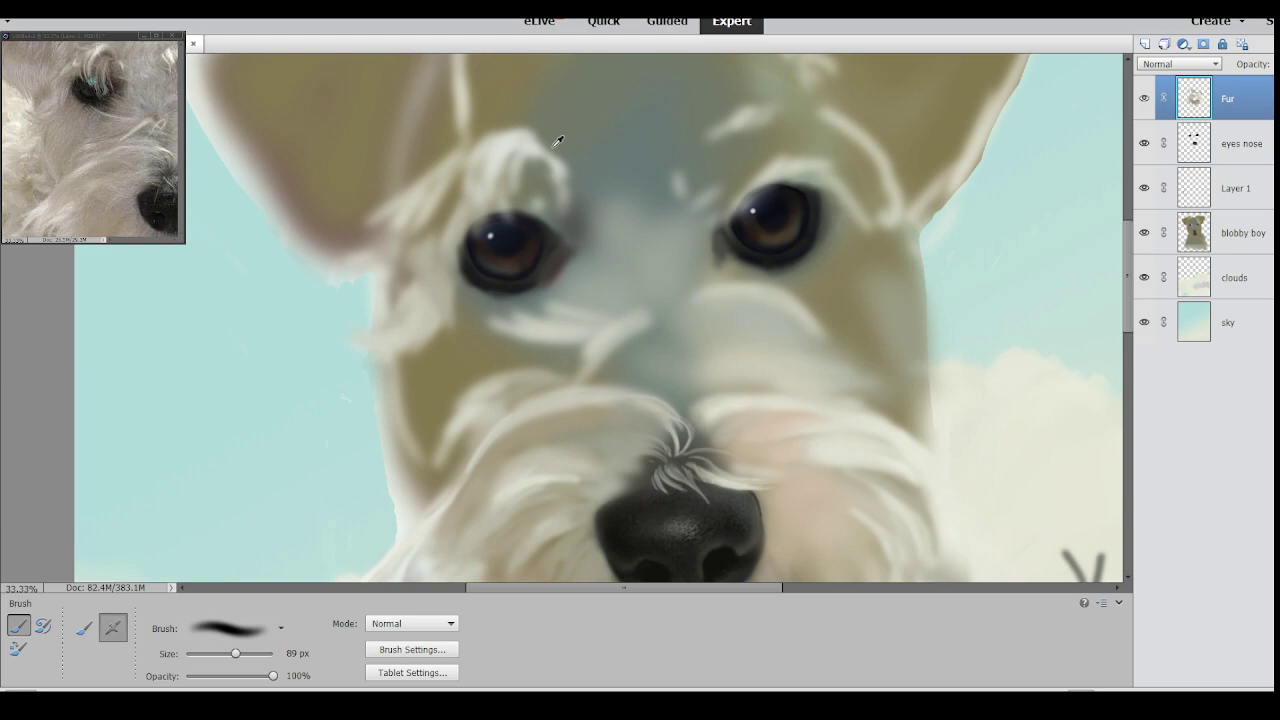
drag(566, 196, 556, 175)
mouse_move(580, 236)
mouse_down()
mouse_move(582, 186)
mouse_move(590, 261)
mouse_move(600, 193)
mouse_up()
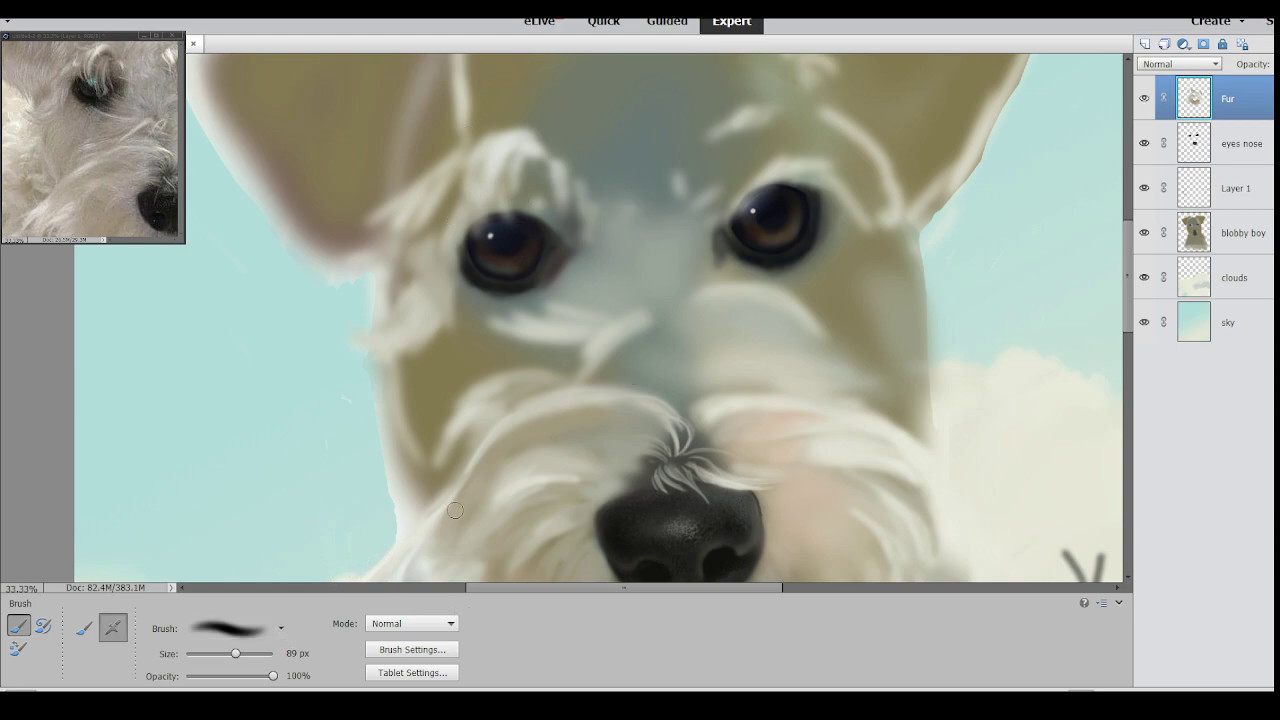
Shade below the left eye at 101 px and cover the olive left cheek with soft beige-grey fur tones at 407 px.
drag(242, 657, 246, 657)
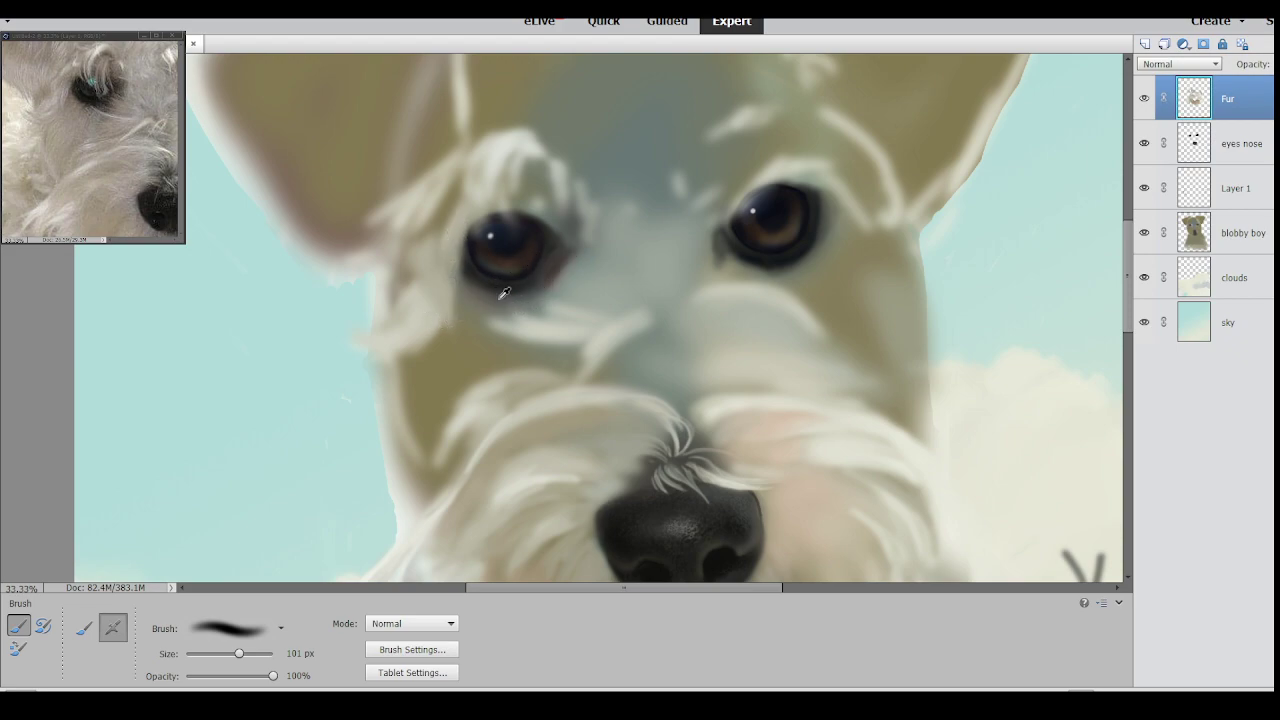
mouse_move(500, 320)
mouse_down()
mouse_move(457, 364)
mouse_move(440, 329)
mouse_up()
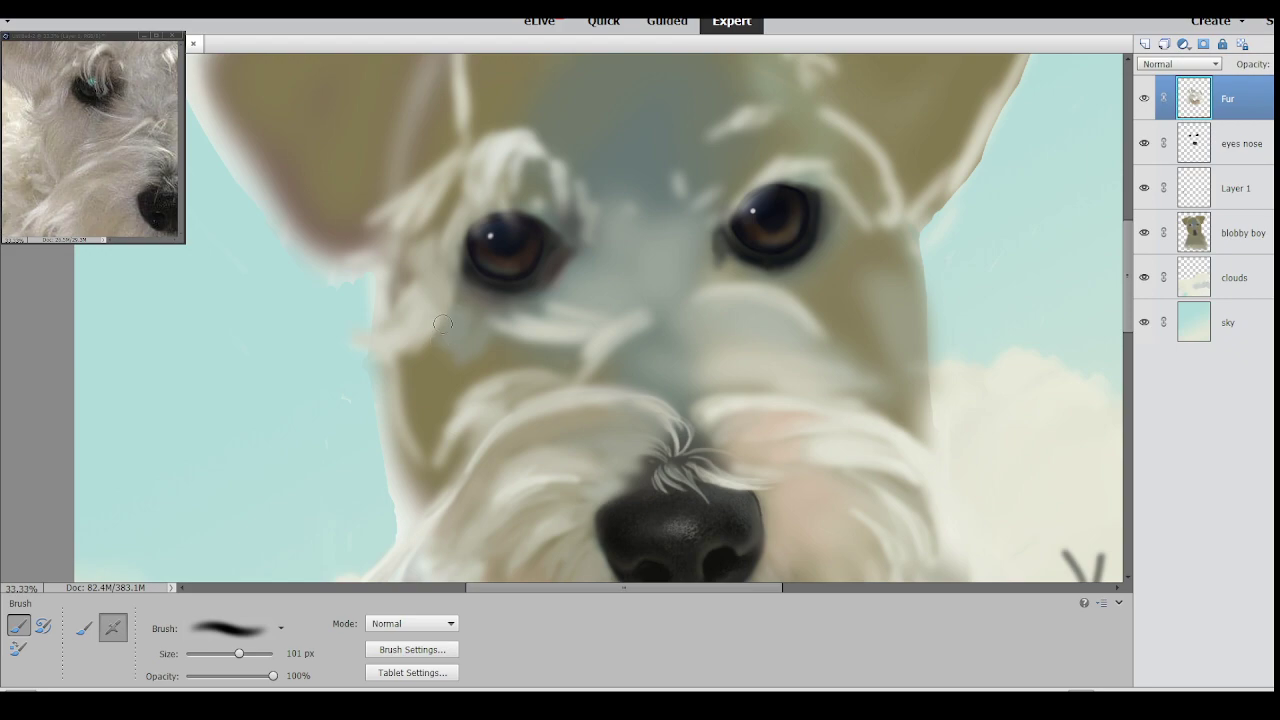
drag(239, 653, 245, 653)
drag(427, 410, 446, 353)
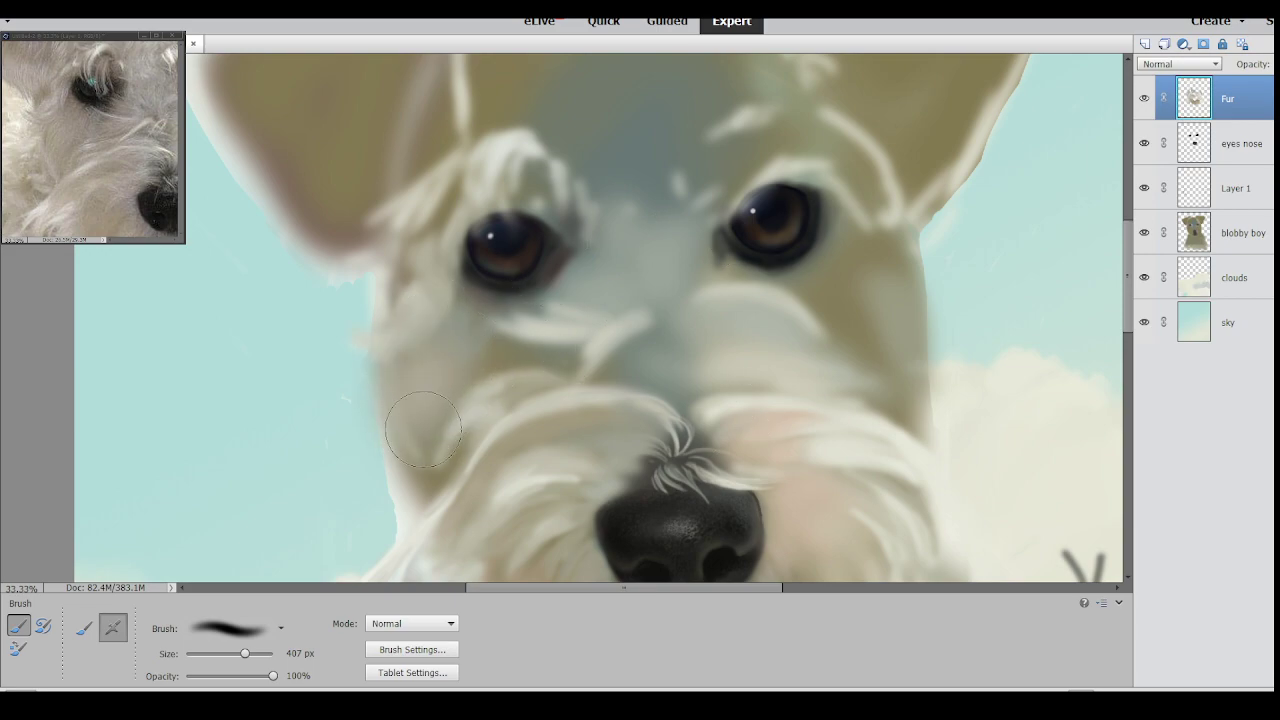
drag(430, 340, 463, 281)
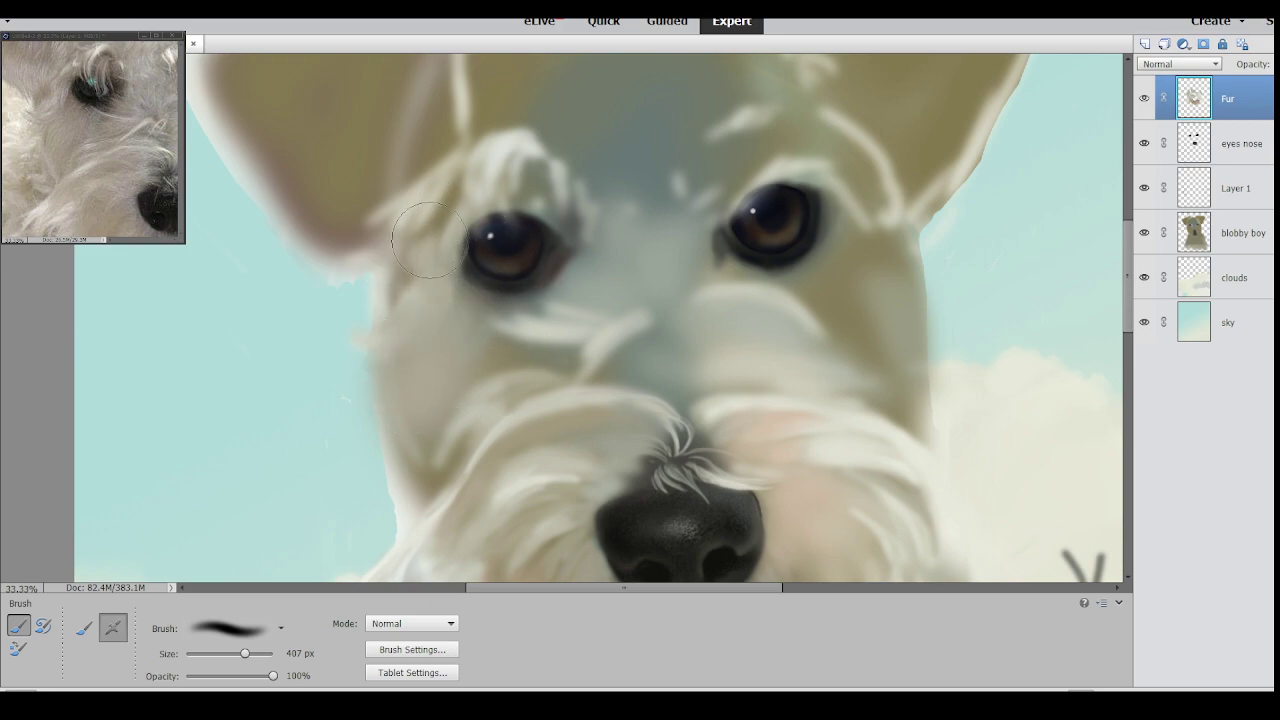
drag(496, 378, 573, 360)
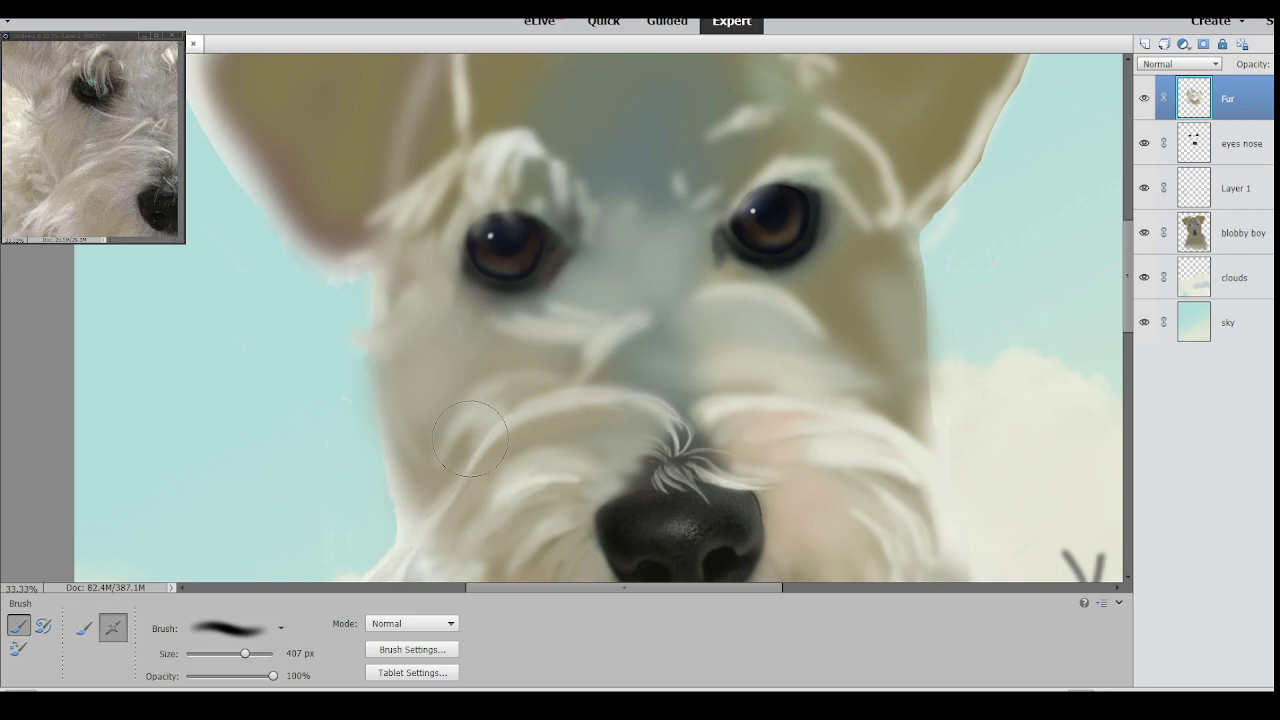
drag(496, 424, 420, 490)
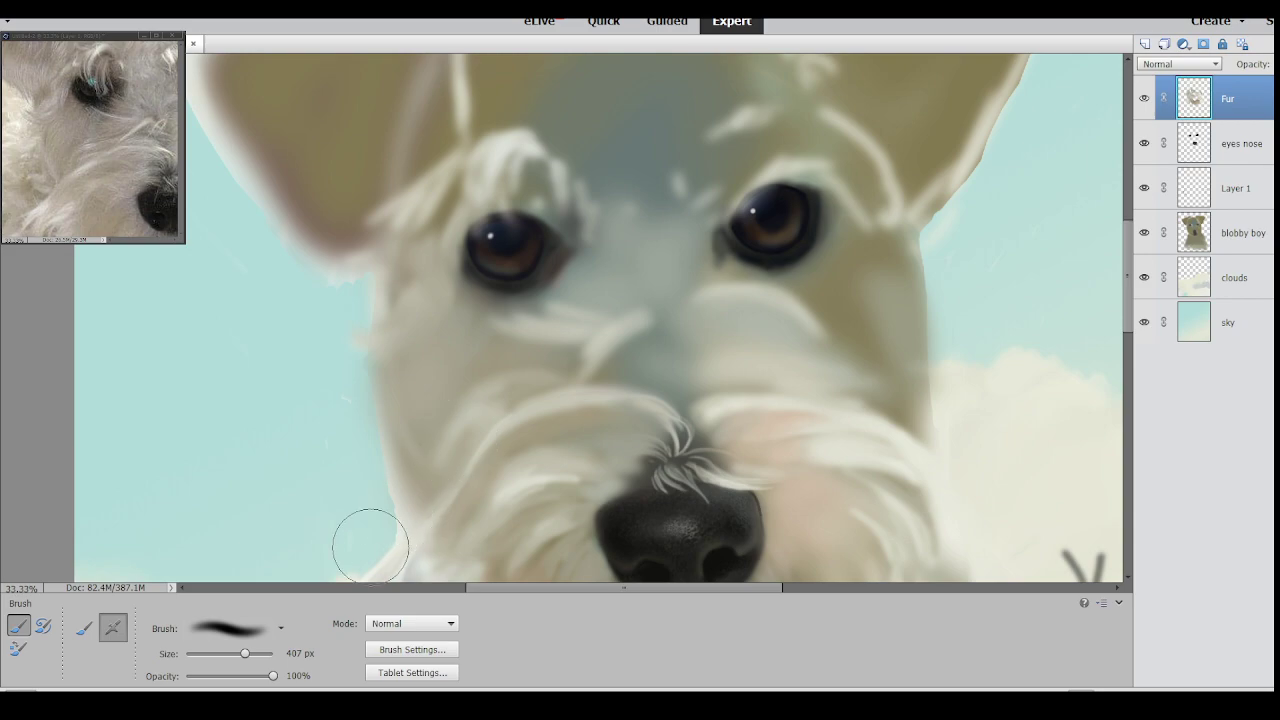
drag(593, 357, 546, 392)
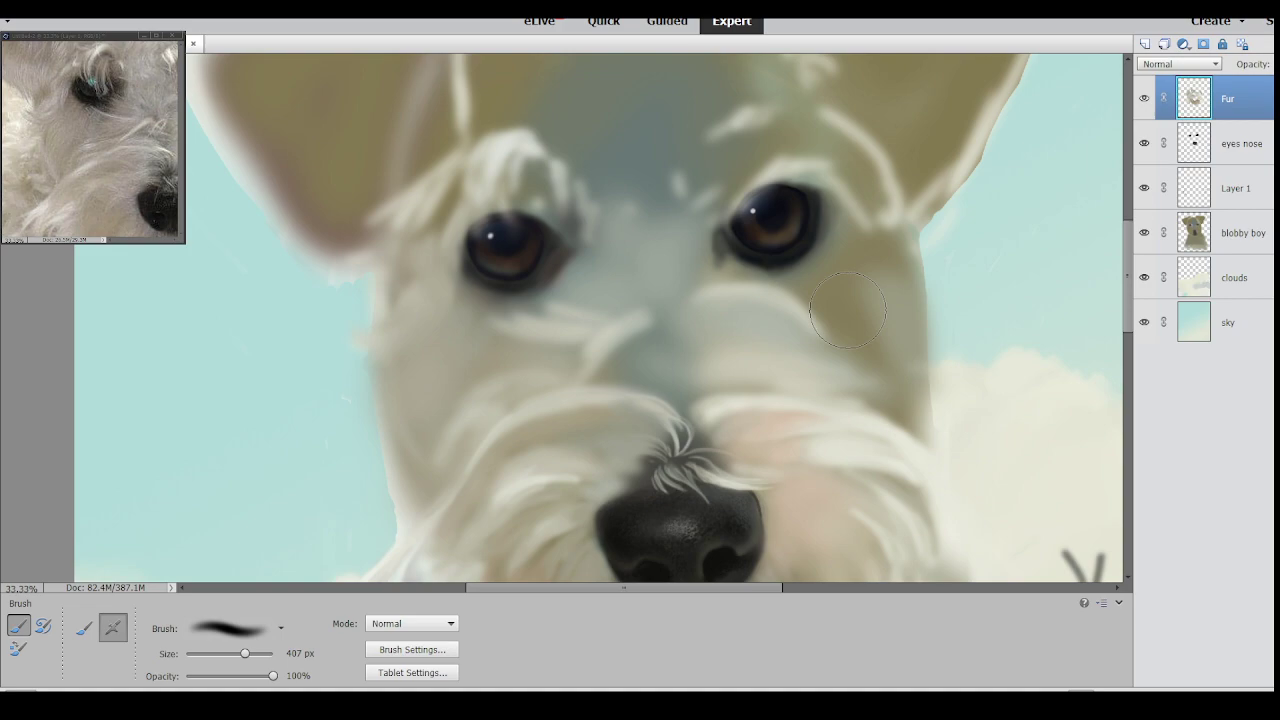
Shift the reference photo to the right eye and blend pink and light fur tones over the olive right cheek at 407 px.
key(ctrl+Tab)
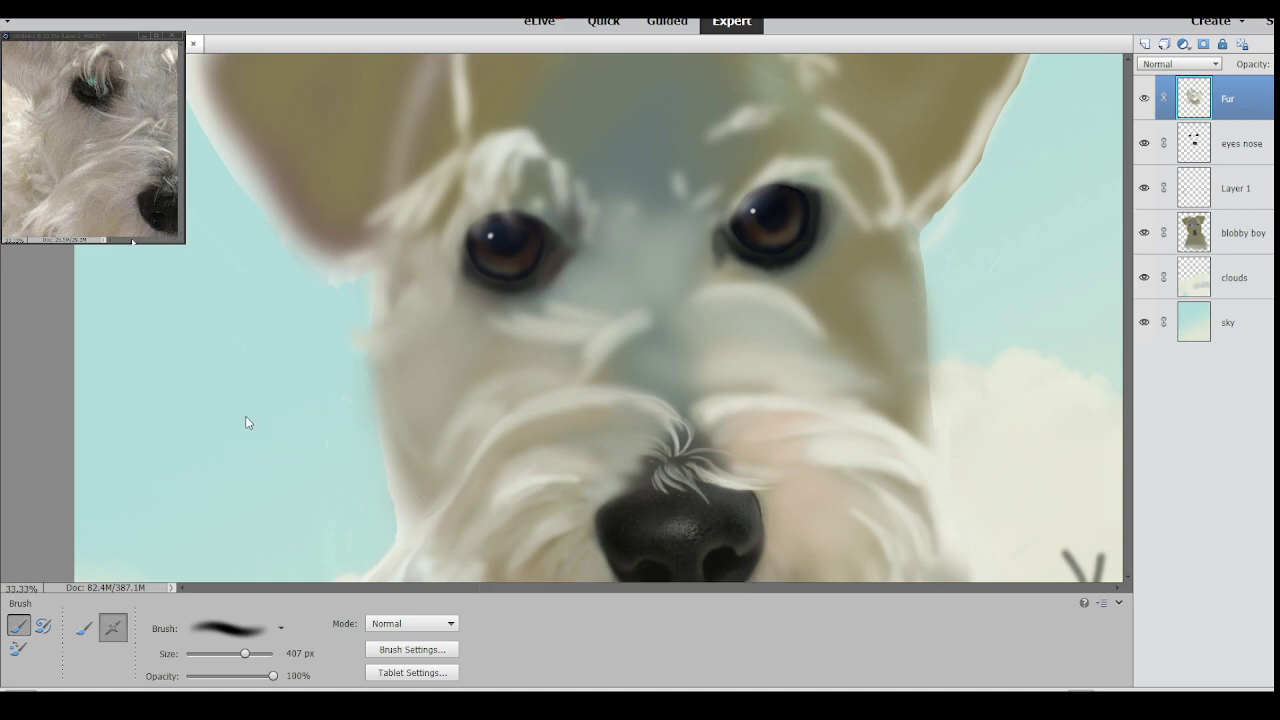
drag(252, 418, 275, 423)
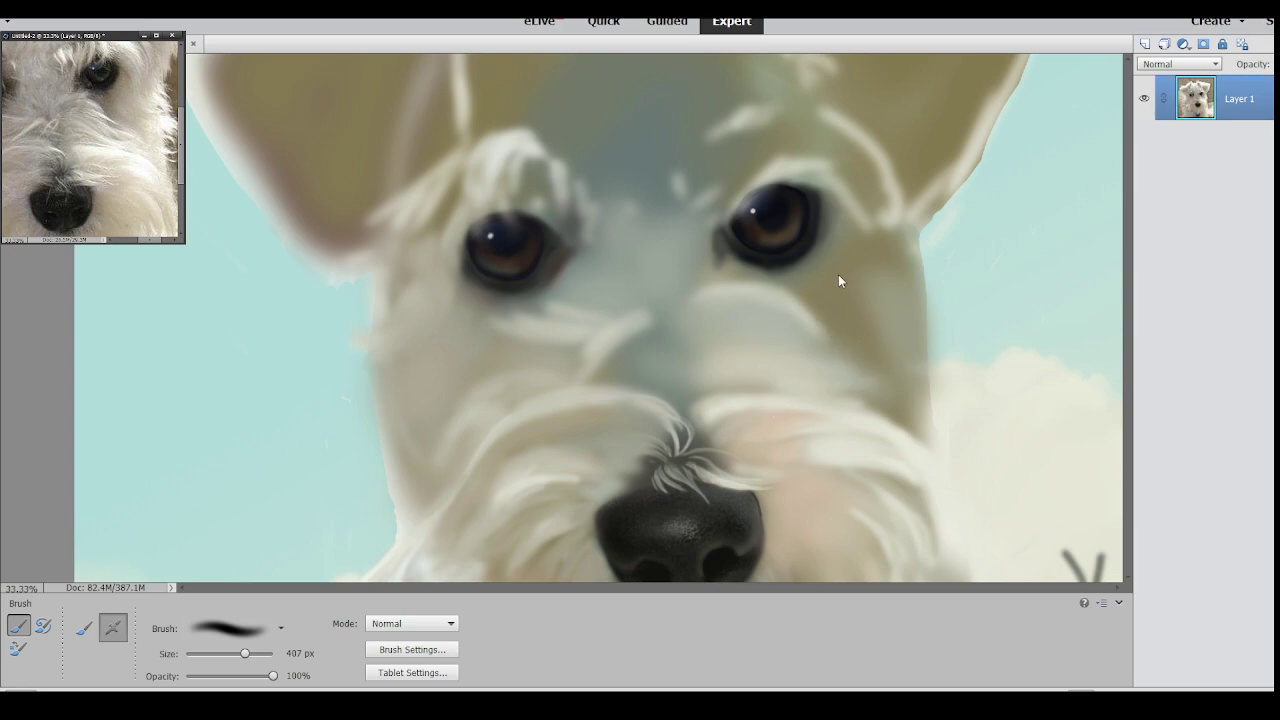
key(ctrl+z)
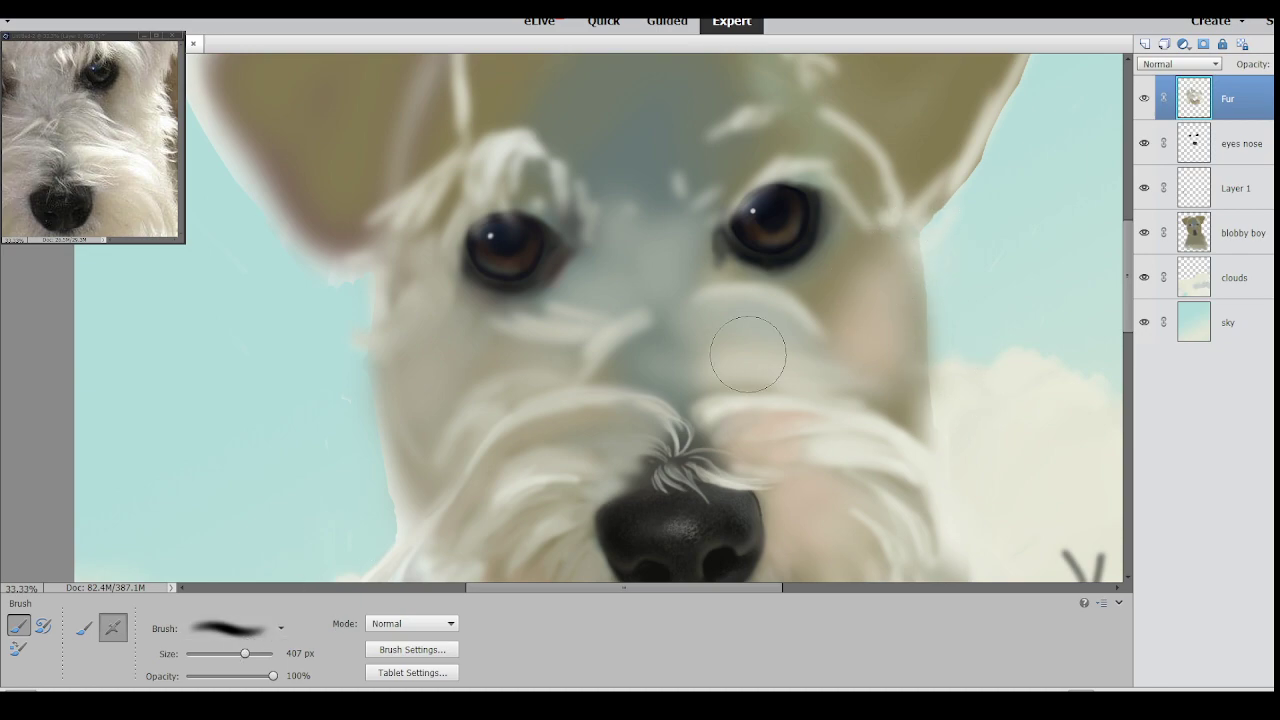
Set the brush to 59 px and paint white fur strands along the right edge of the face, extending over the sky.
drag(227, 655, 223, 657)
mouse_move(919, 219)
mouse_down()
mouse_move(942, 274)
mouse_move(927, 231)
mouse_move(959, 263)
mouse_move(917, 245)
mouse_move(956, 273)
mouse_move(916, 253)
mouse_move(930, 294)
mouse_move(916, 274)
mouse_move(978, 322)
mouse_up()
mouse_move(918, 276)
mouse_down()
mouse_move(970, 315)
mouse_move(915, 260)
mouse_move(985, 318)
mouse_move(929, 297)
mouse_move(987, 347)
mouse_move(948, 305)
mouse_move(955, 331)
mouse_move(931, 324)
mouse_move(932, 367)
mouse_up()
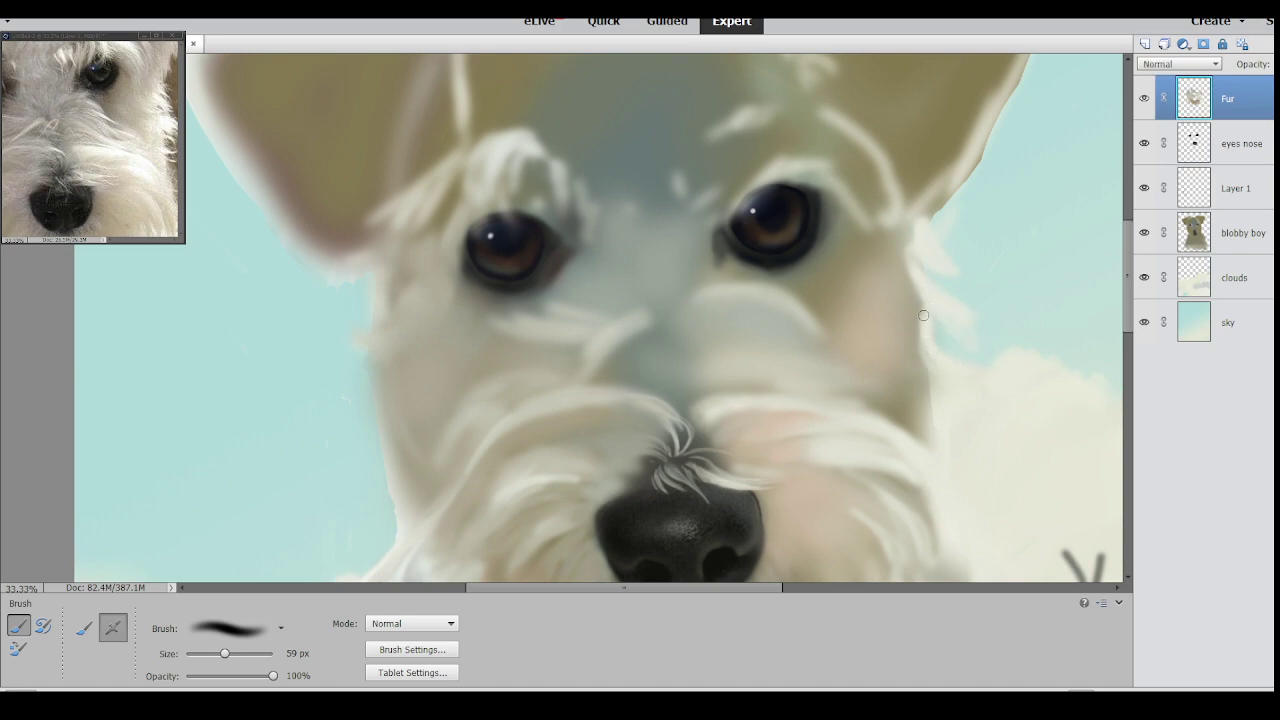
Paint light fur strands inward from the right cheek's edge and across the upper muzzle below the right eye.
drag(919, 382, 843, 340)
key(ctrl+z)
mouse_move(925, 370)
mouse_down()
mouse_move(873, 365)
mouse_move(894, 369)
mouse_move(862, 360)
mouse_up()
drag(778, 303, 710, 298)
mouse_move(800, 332)
mouse_down()
mouse_move(865, 381)
mouse_move(798, 350)
mouse_move(828, 378)
mouse_move(732, 347)
mouse_move(690, 362)
mouse_up()
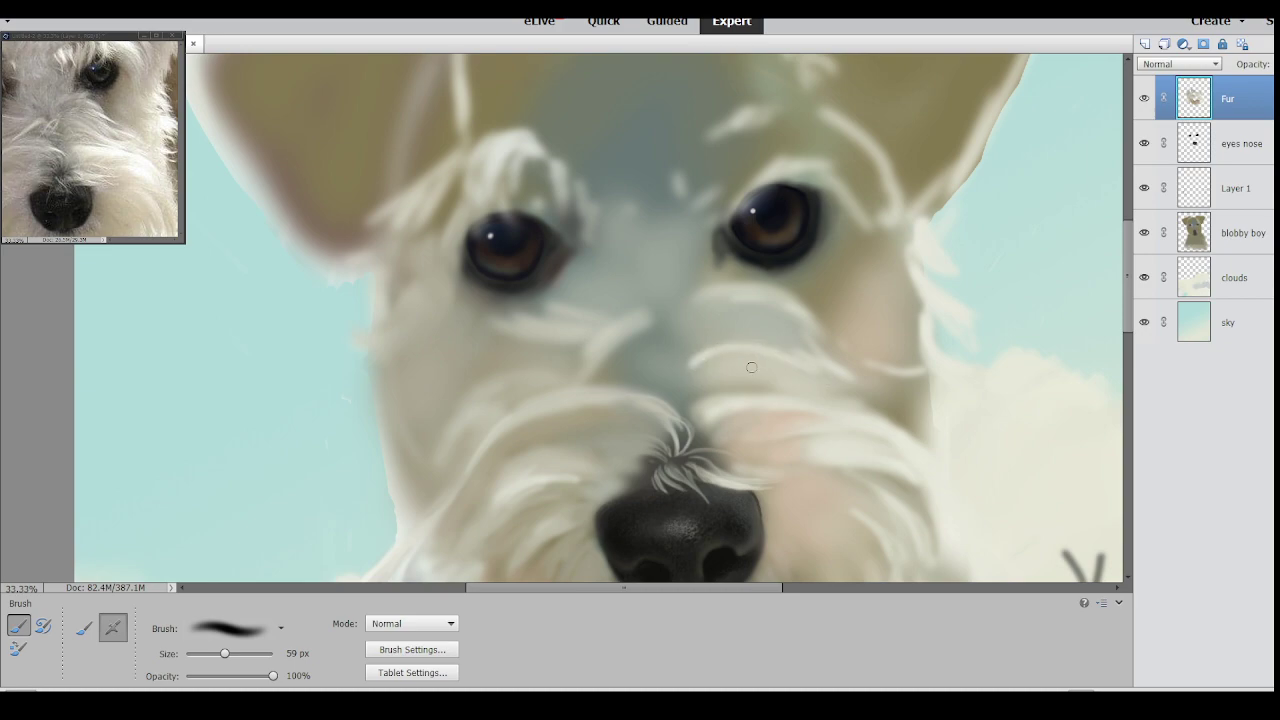
Set the brush to 87 px and add light strands to the upper muzzle and the inner brow of the right eye.
click(235, 656)
mouse_move(825, 347)
mouse_down()
mouse_move(687, 298)
mouse_move(745, 295)
mouse_move(691, 306)
mouse_up()
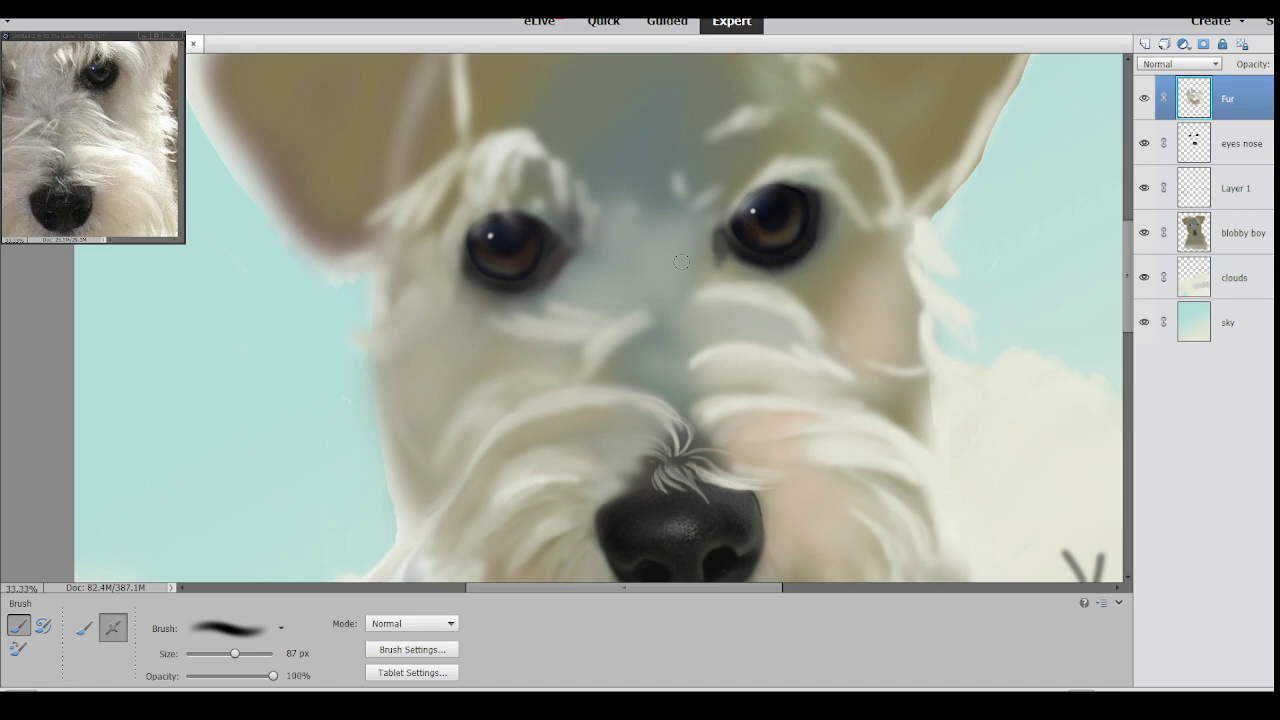
drag(690, 206, 695, 228)
mouse_move(701, 172)
mouse_down()
mouse_move(689, 200)
mouse_move(692, 161)
mouse_move(707, 169)
mouse_move(727, 147)
mouse_move(734, 190)
mouse_up()
mouse_move(724, 146)
mouse_down()
mouse_move(710, 154)
mouse_move(742, 172)
mouse_up()
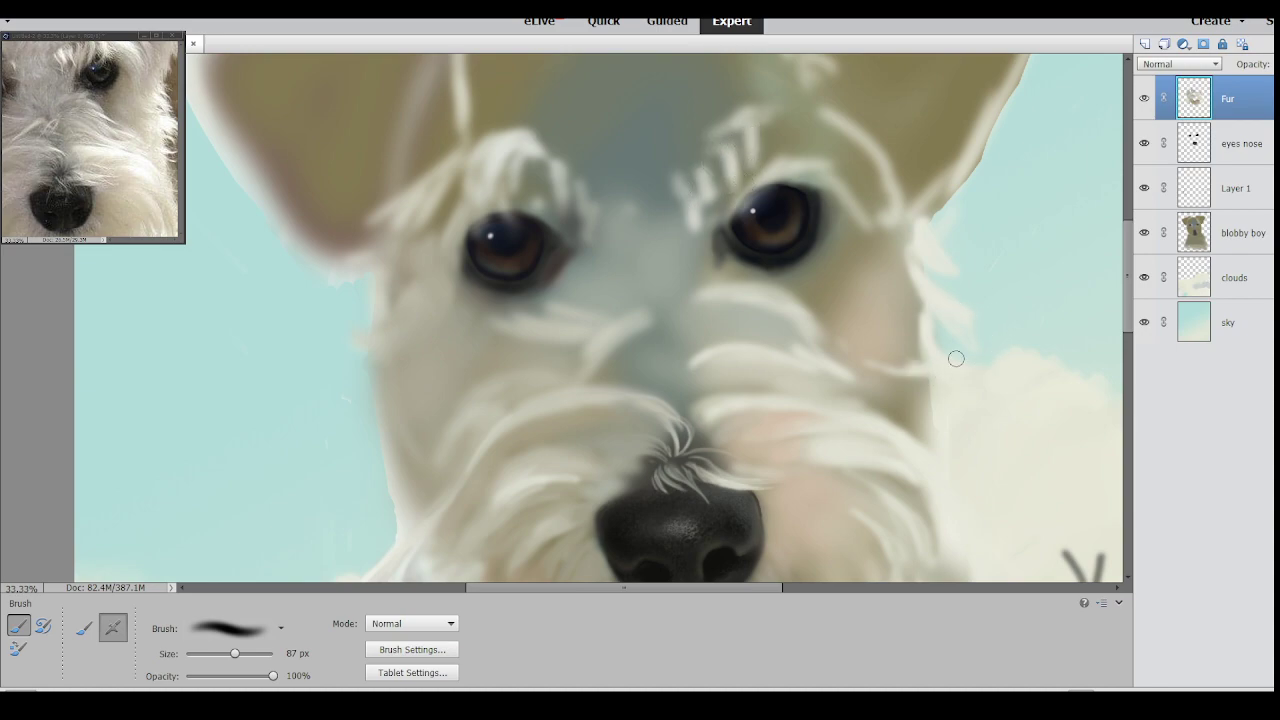
Set the brush to 99 px and paint short white strands up the outer edge of the right cheek.
drag(236, 656, 240, 656)
mouse_move(937, 366)
mouse_down()
mouse_move(906, 343)
mouse_move(915, 296)
mouse_up()
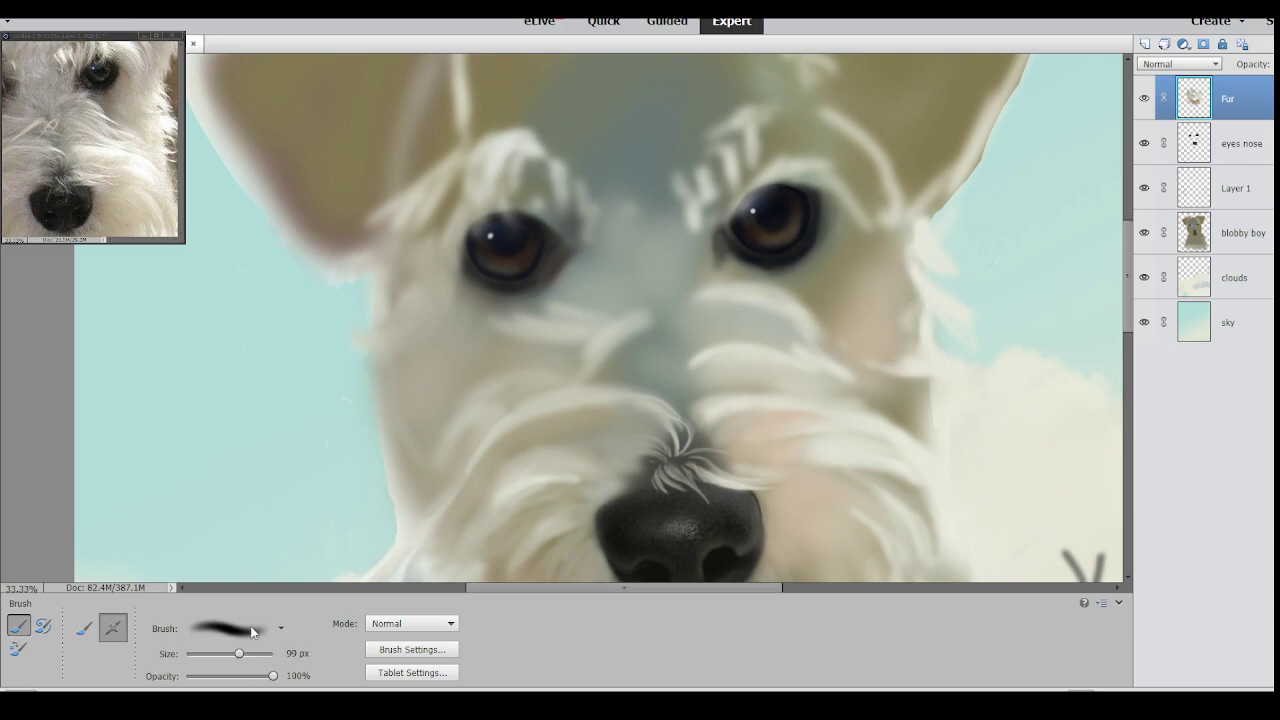
mouse_move(898, 360)
mouse_down()
mouse_move(915, 300)
mouse_move(901, 265)
mouse_up()
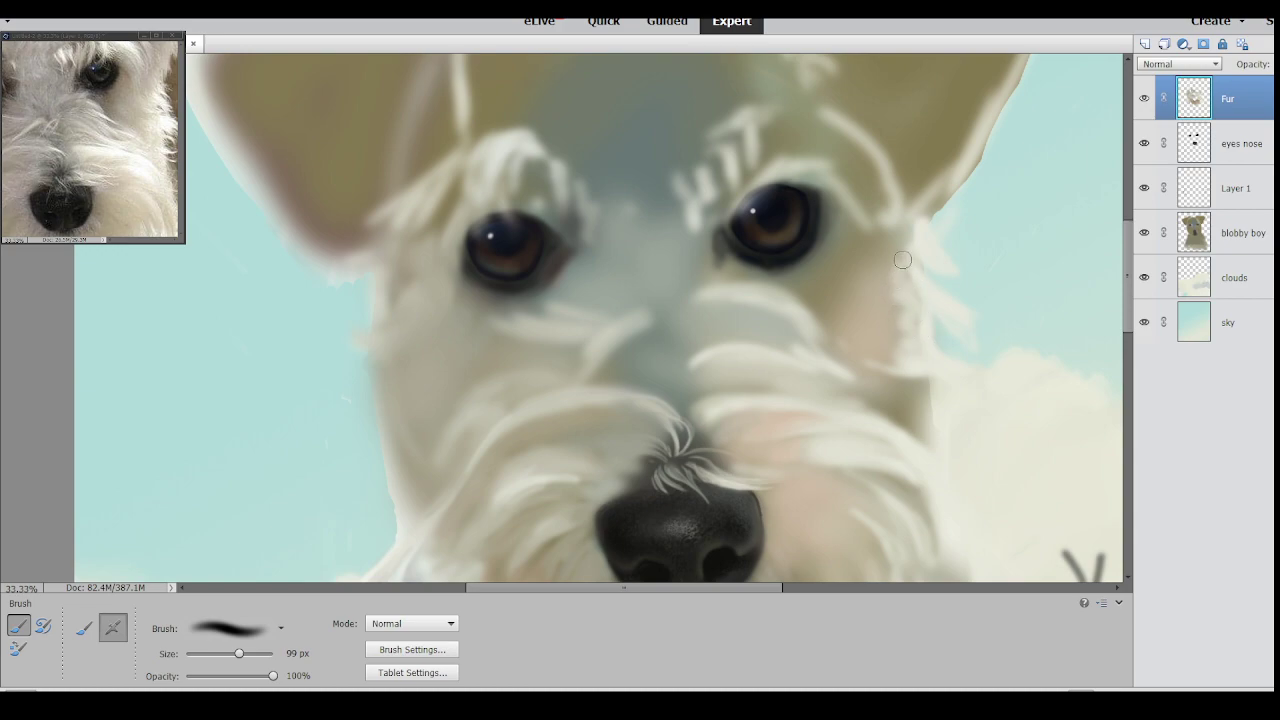
Cover the olive patch low on the right cheek with sampled fur tones and extend strands up beside the eye.
drag(684, 589, 722, 589)
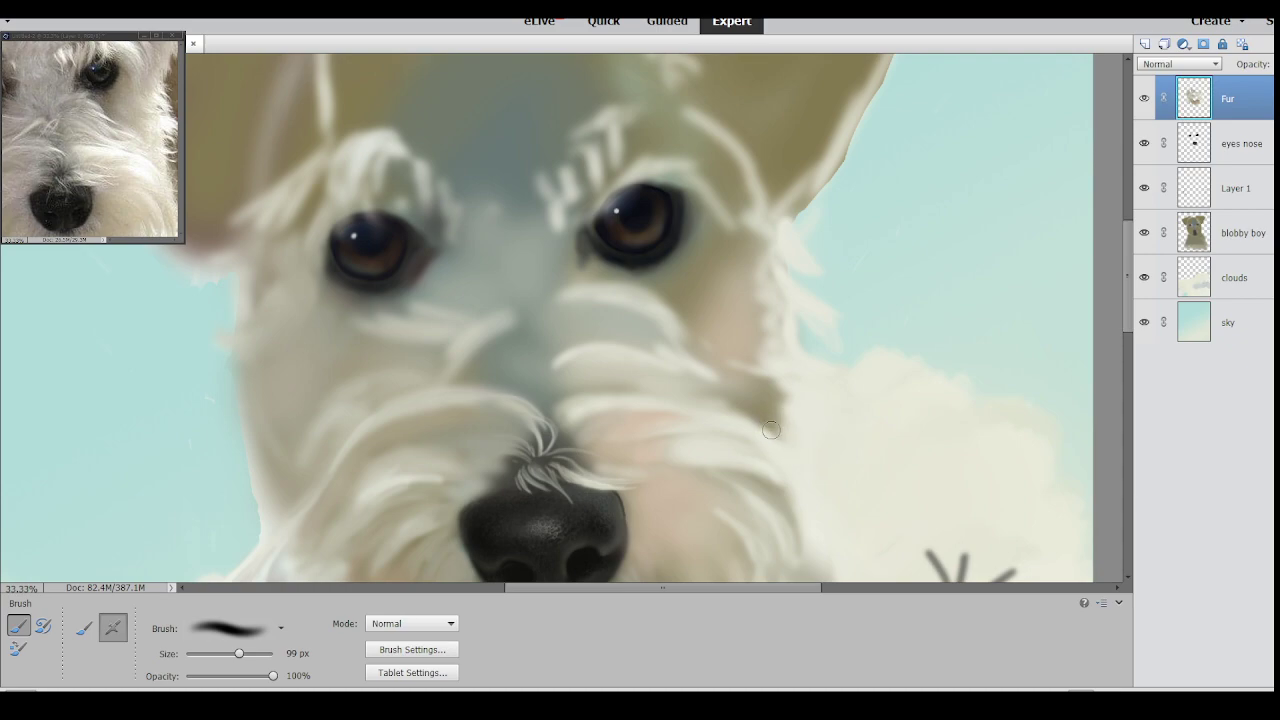
alt+click(799, 449)
mouse_move(796, 461)
mouse_down()
mouse_move(749, 414)
mouse_move(766, 404)
mouse_move(763, 385)
mouse_move(738, 393)
mouse_move(745, 380)
mouse_up()
alt+click(774, 418)
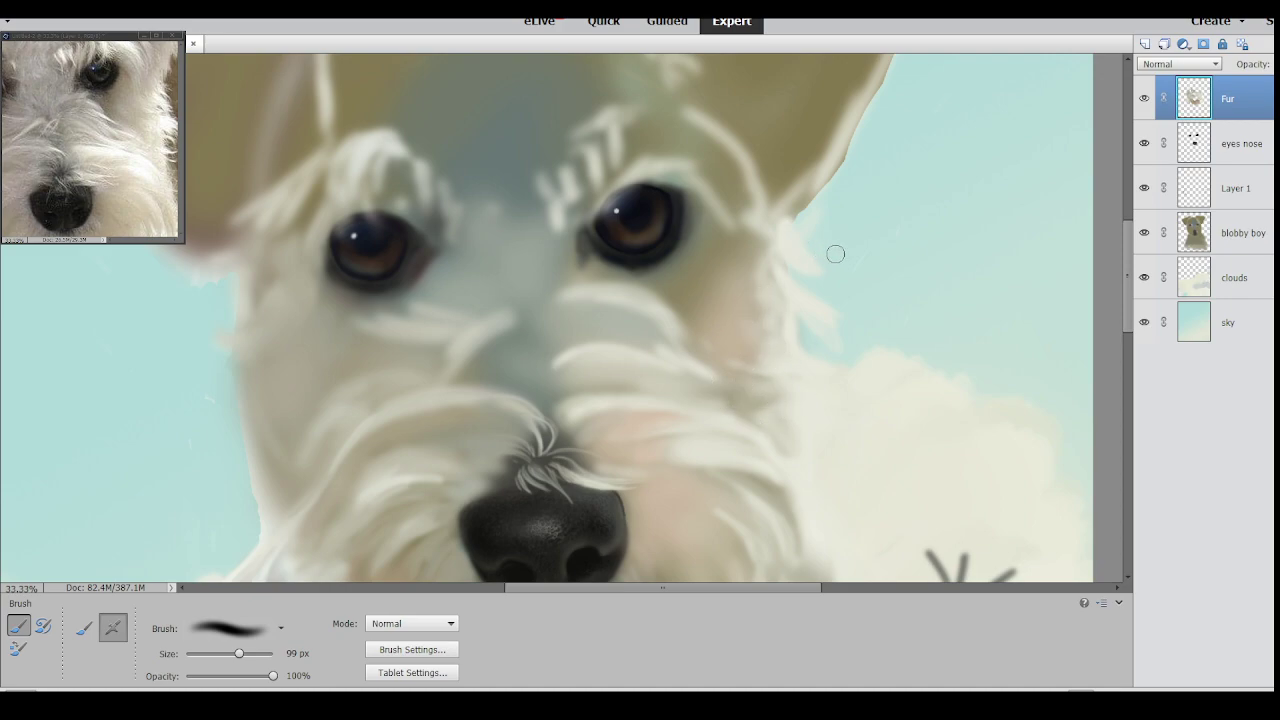
mouse_move(790, 332)
mouse_down()
mouse_move(760, 273)
mouse_move(777, 282)
mouse_move(764, 257)
mouse_move(792, 252)
mouse_move(750, 226)
mouse_up()
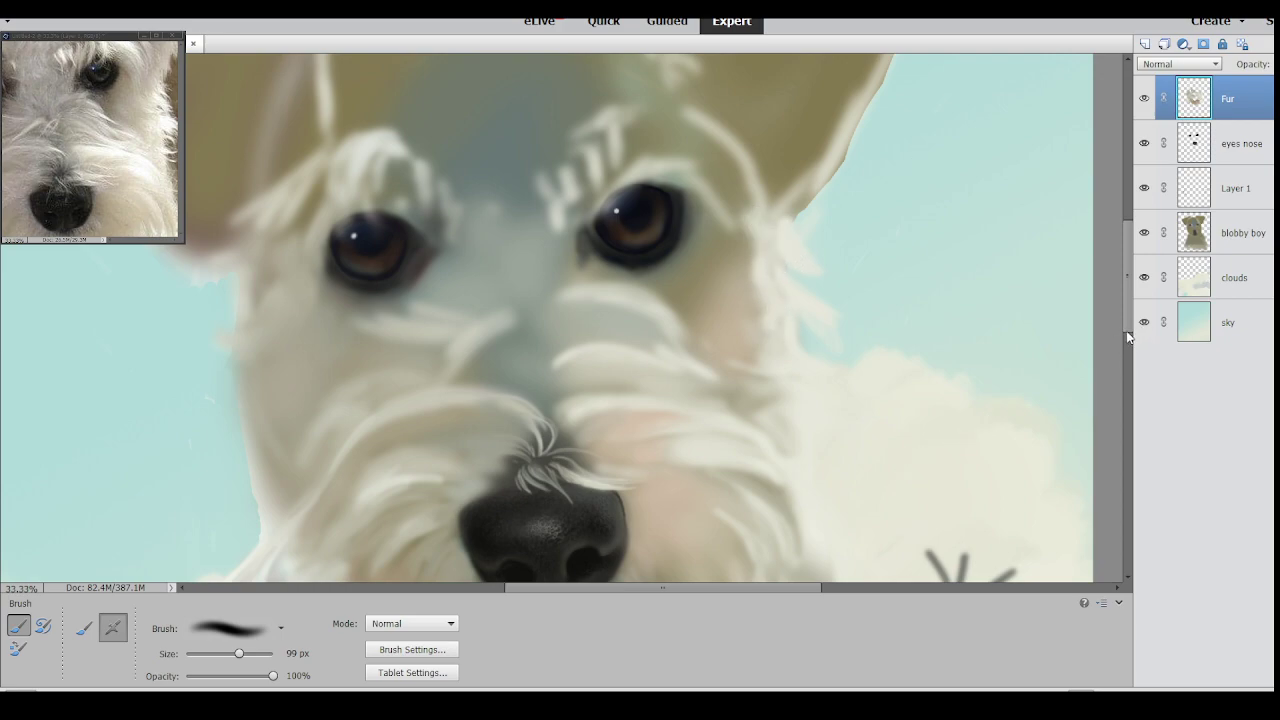
Shift the reference photo to the right brow and cover the area above the right eye with soft light fur, enlarging the brush to 165 px.
scroll(1125, 283, up, 5)
drag(179, 183, 182, 156)
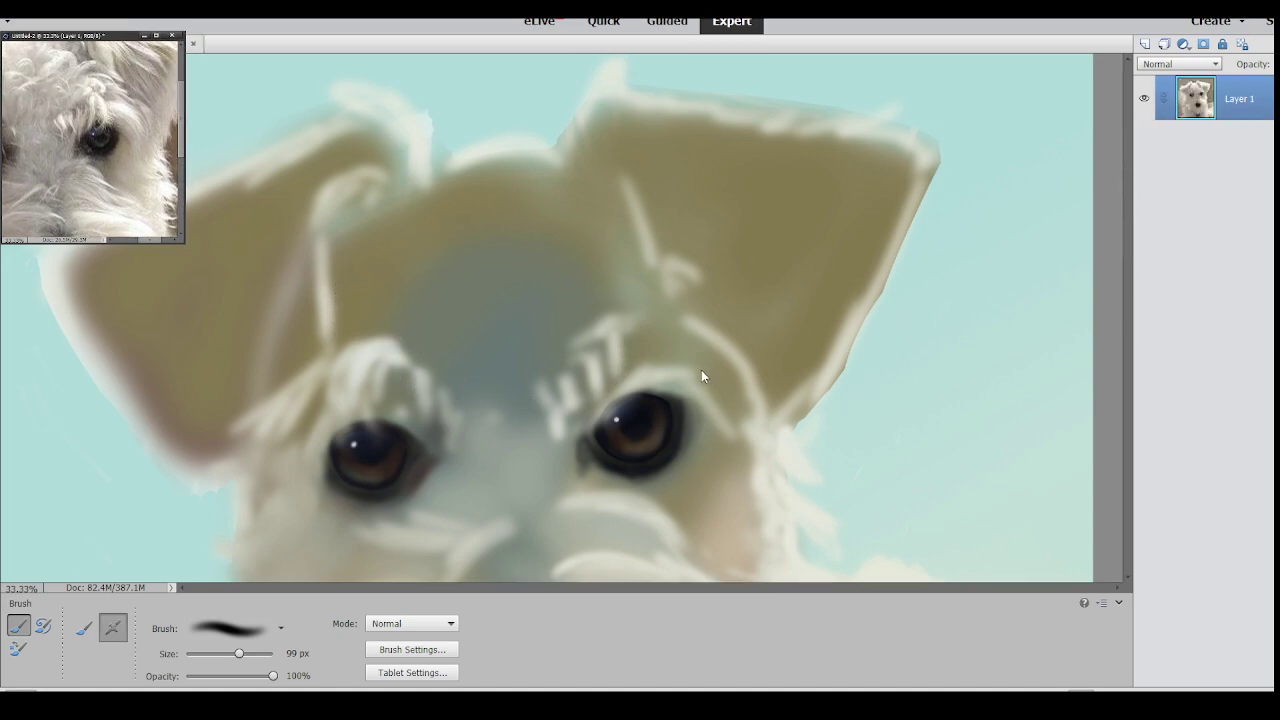
key(ctrl+Tab)
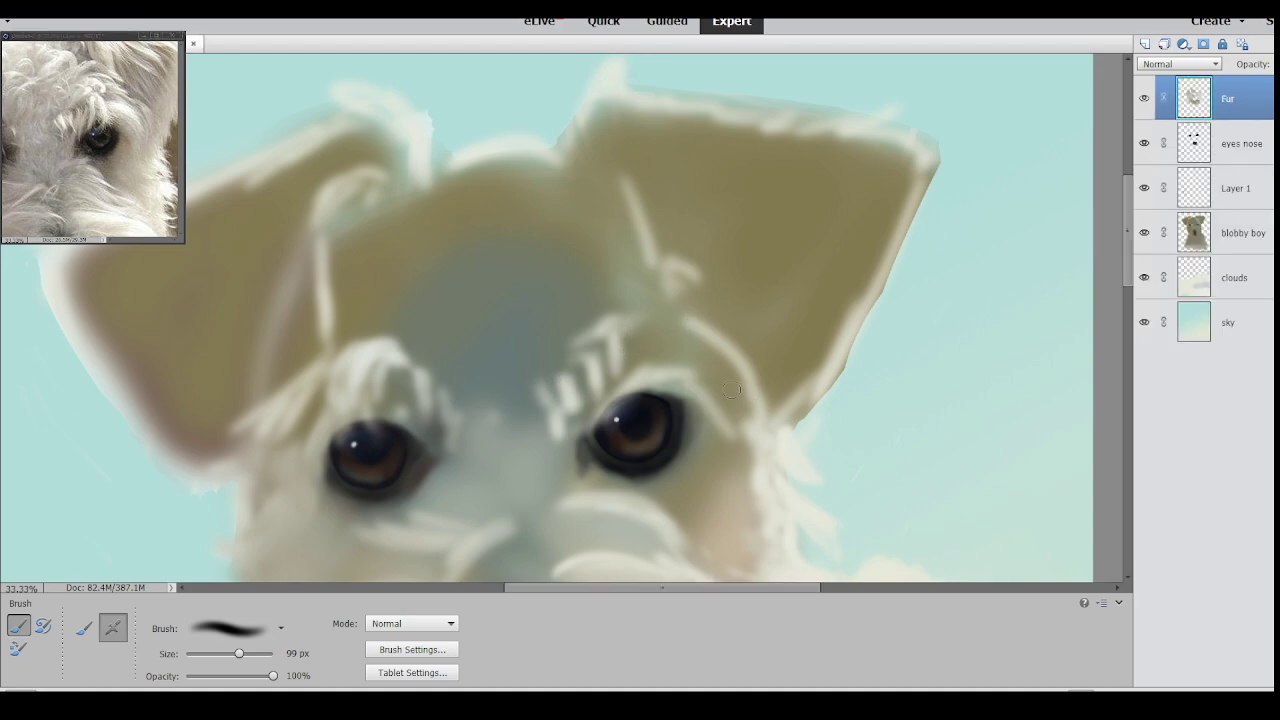
drag(658, 362, 744, 372)
drag(241, 652, 240, 668)
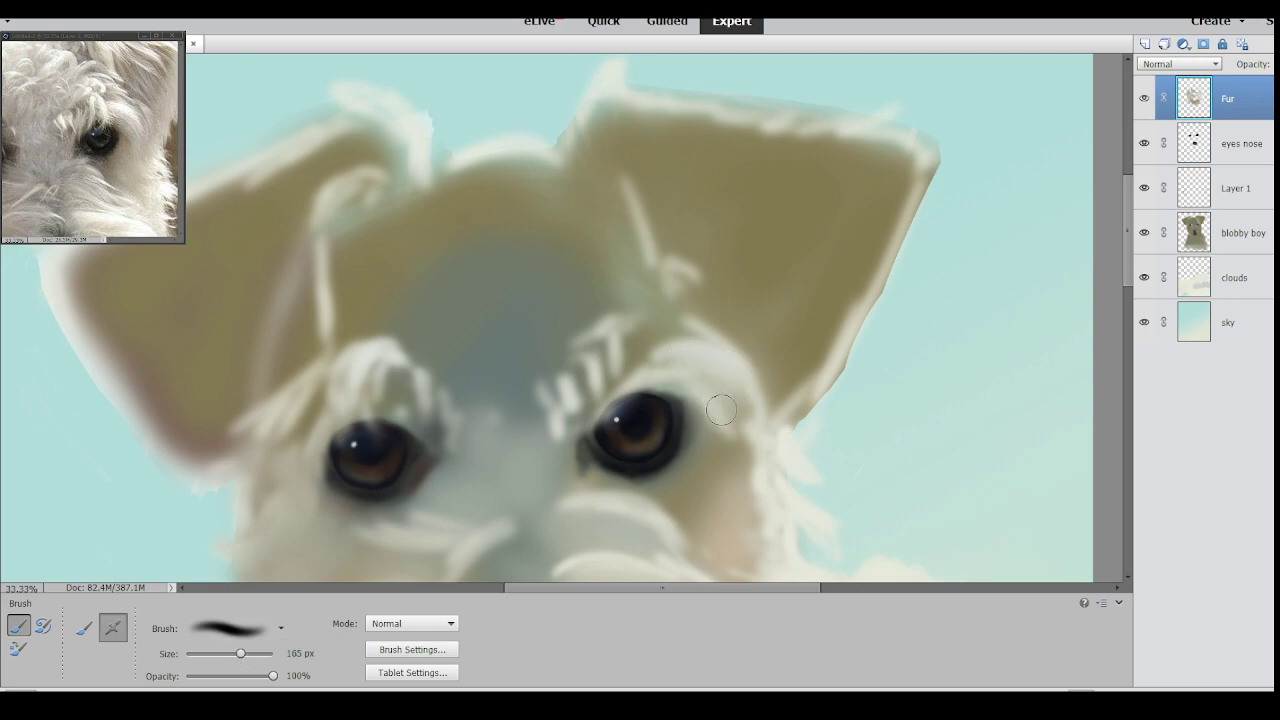
drag(624, 327, 652, 370)
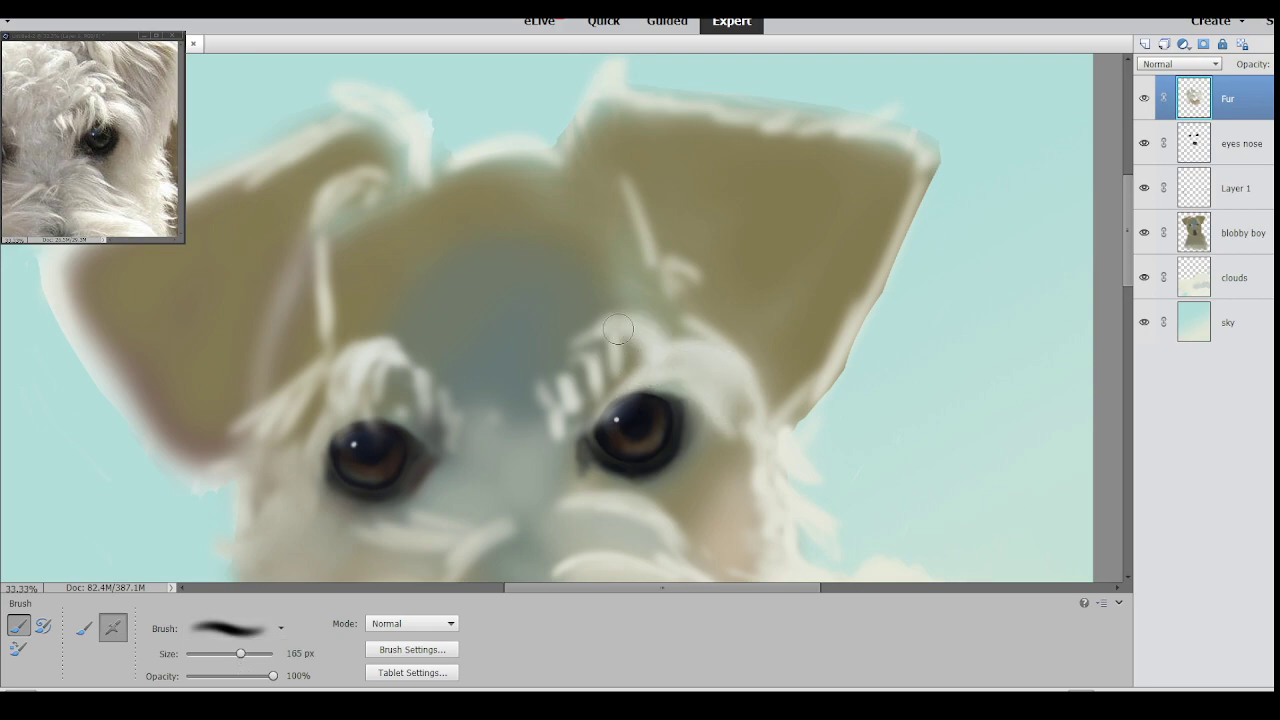
mouse_move(618, 331)
mouse_down()
mouse_move(612, 374)
mouse_move(570, 392)
mouse_up()
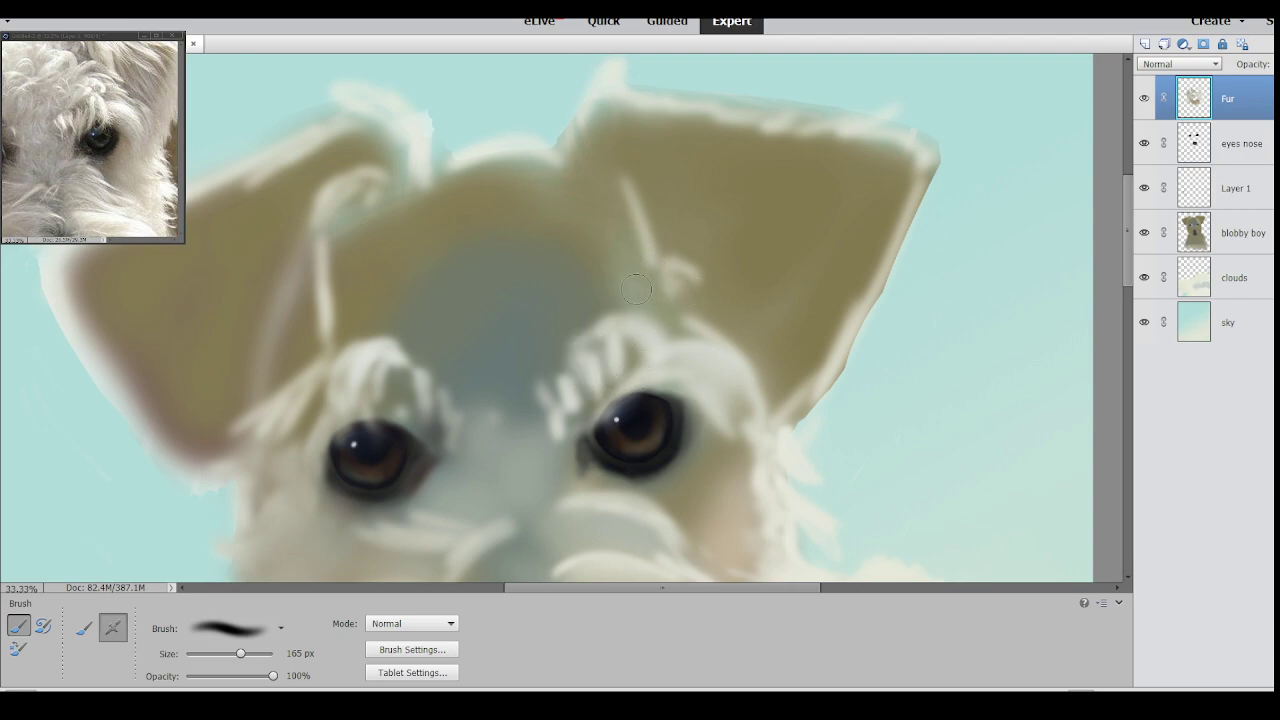
drag(637, 289, 655, 312)
Set the brush to 95 px and paint short curved light strands above the right brow and on the forehead.
drag(241, 653, 239, 660)
mouse_move(634, 284)
mouse_down()
mouse_move(653, 314)
mouse_move(606, 298)
mouse_move(617, 322)
mouse_move(584, 321)
mouse_move(574, 340)
mouse_up()
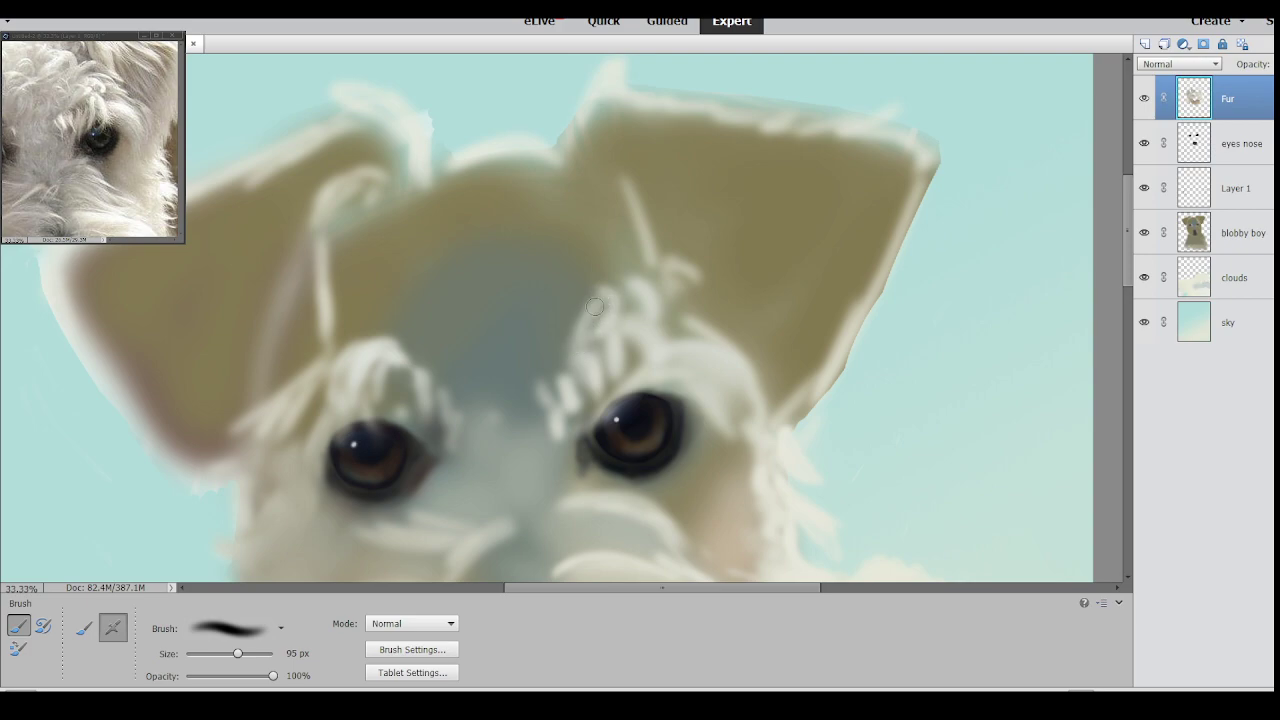
mouse_move(608, 292)
mouse_down()
mouse_move(630, 275)
mouse_move(682, 301)
mouse_up()
mouse_move(600, 256)
mouse_down()
mouse_move(662, 243)
mouse_move(624, 224)
mouse_move(510, 270)
mouse_move(530, 276)
mouse_move(484, 300)
mouse_up()
key(ctrl+z)
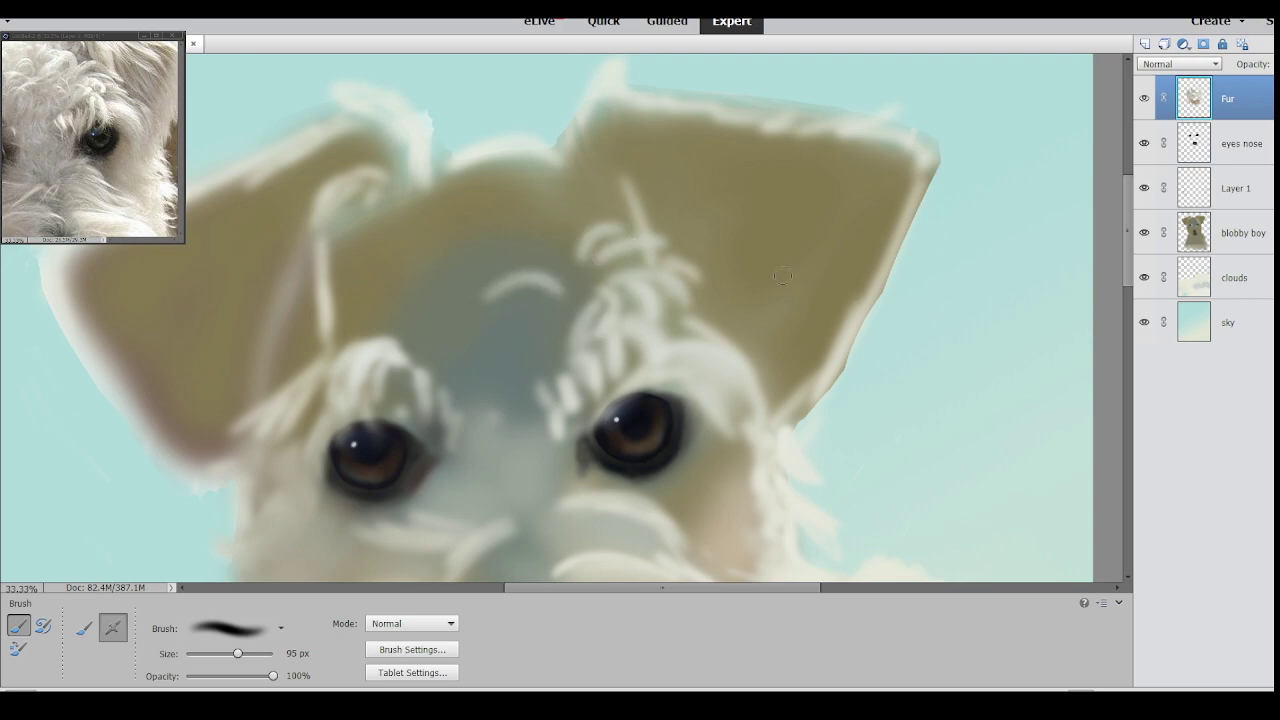
Shift the reference photo to the right ear, paint white strands from its inner top corner and soften its upper edge at 407 px.
click(219, 420)
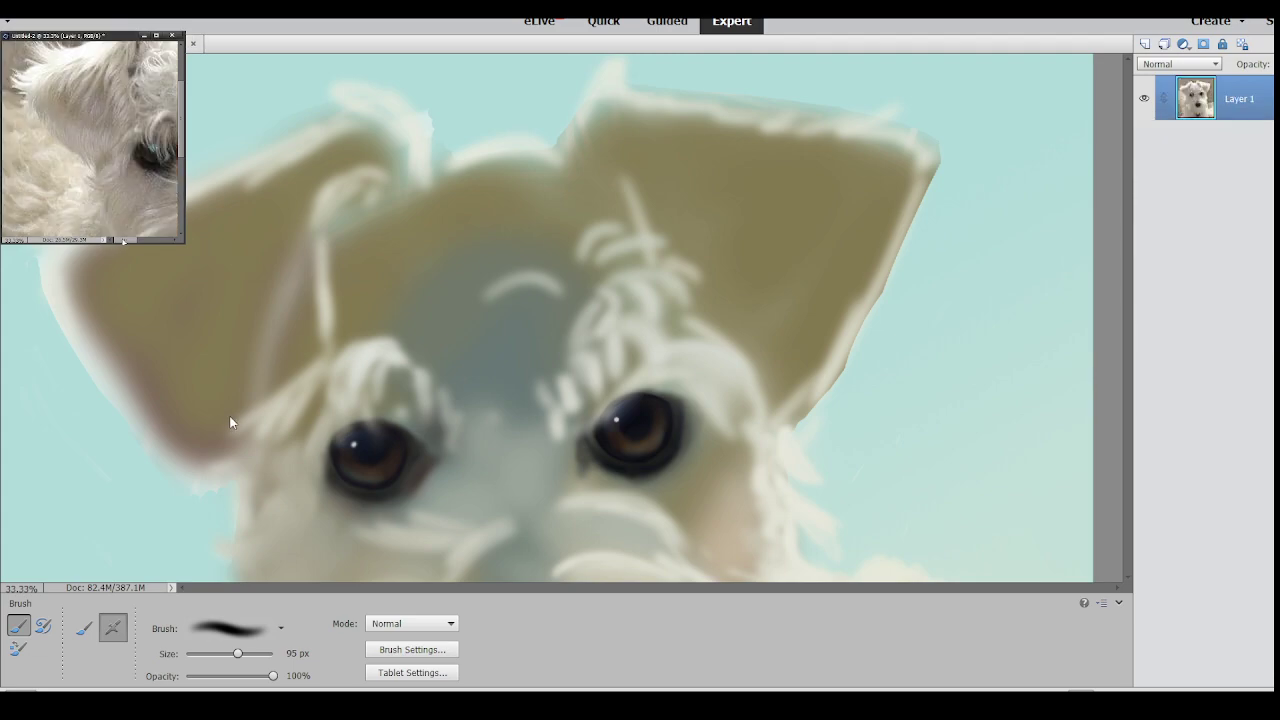
drag(241, 420, 300, 420)
drag(330, 256, 334, 205)
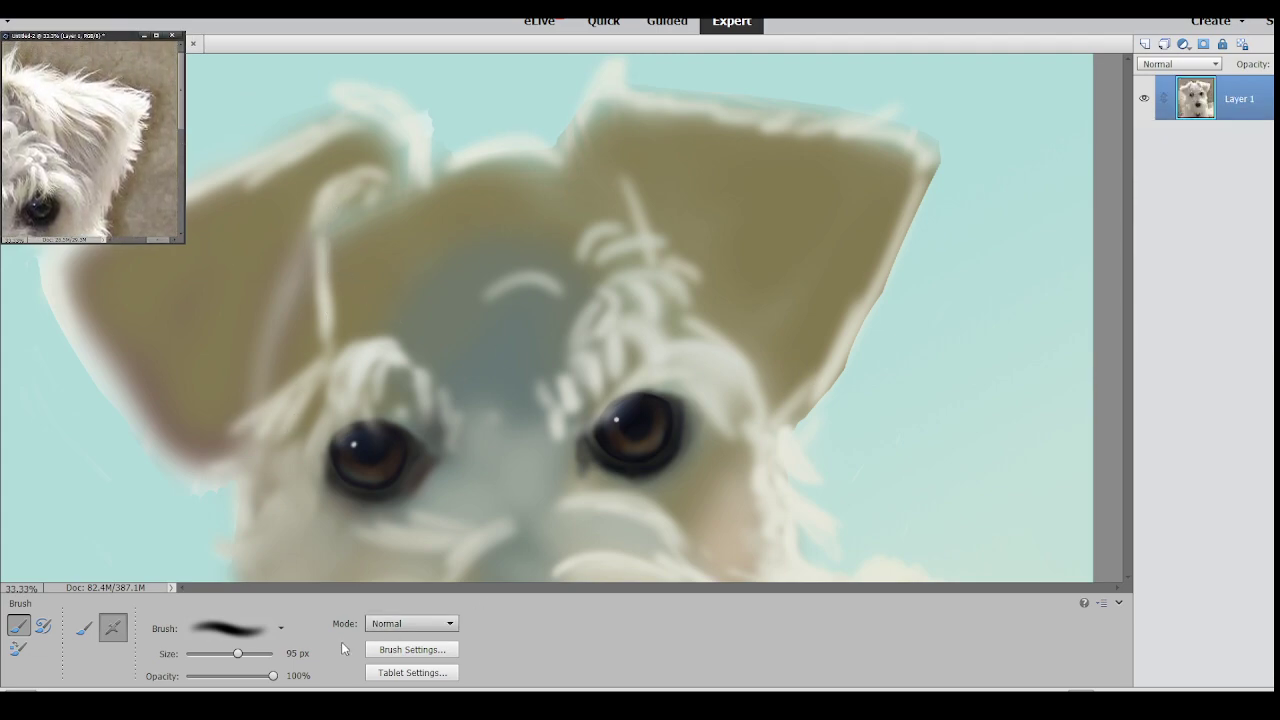
click(619, 99)
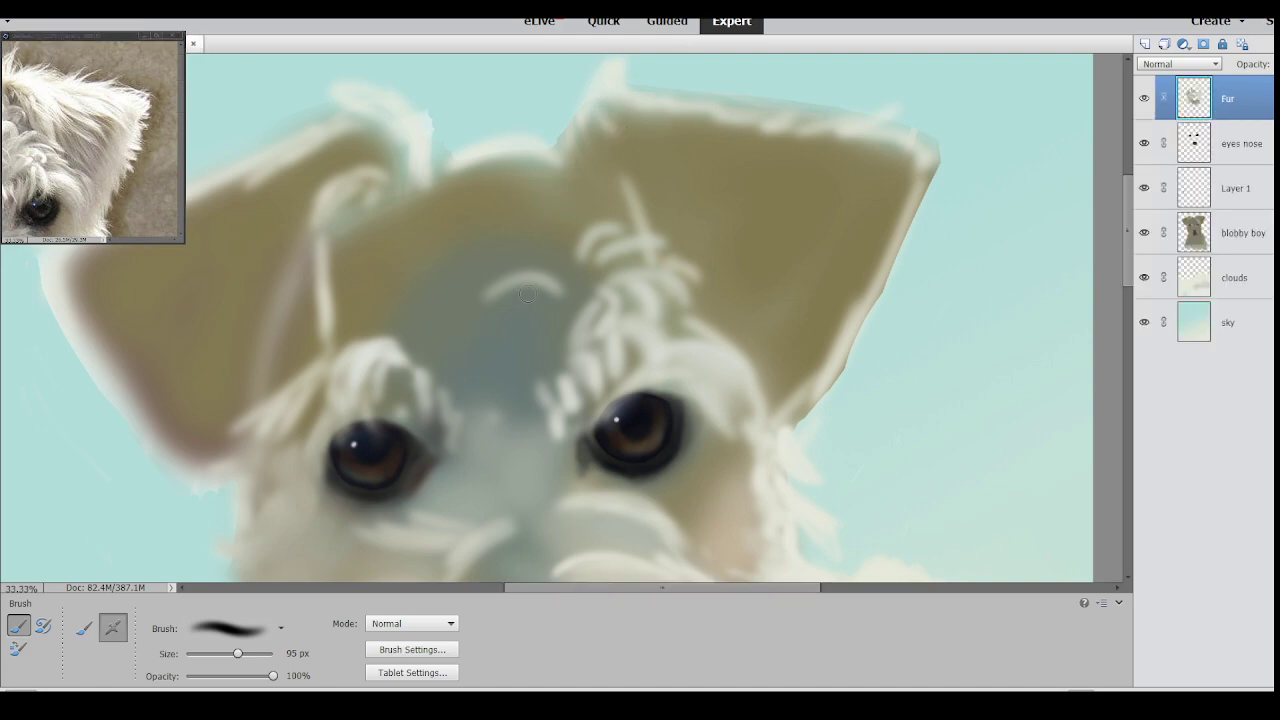
mouse_move(625, 104)
mouse_down()
mouse_move(654, 126)
mouse_move(638, 146)
mouse_move(731, 214)
mouse_move(690, 186)
mouse_move(630, 100)
mouse_move(662, 162)
mouse_move(614, 88)
mouse_move(668, 182)
mouse_up()
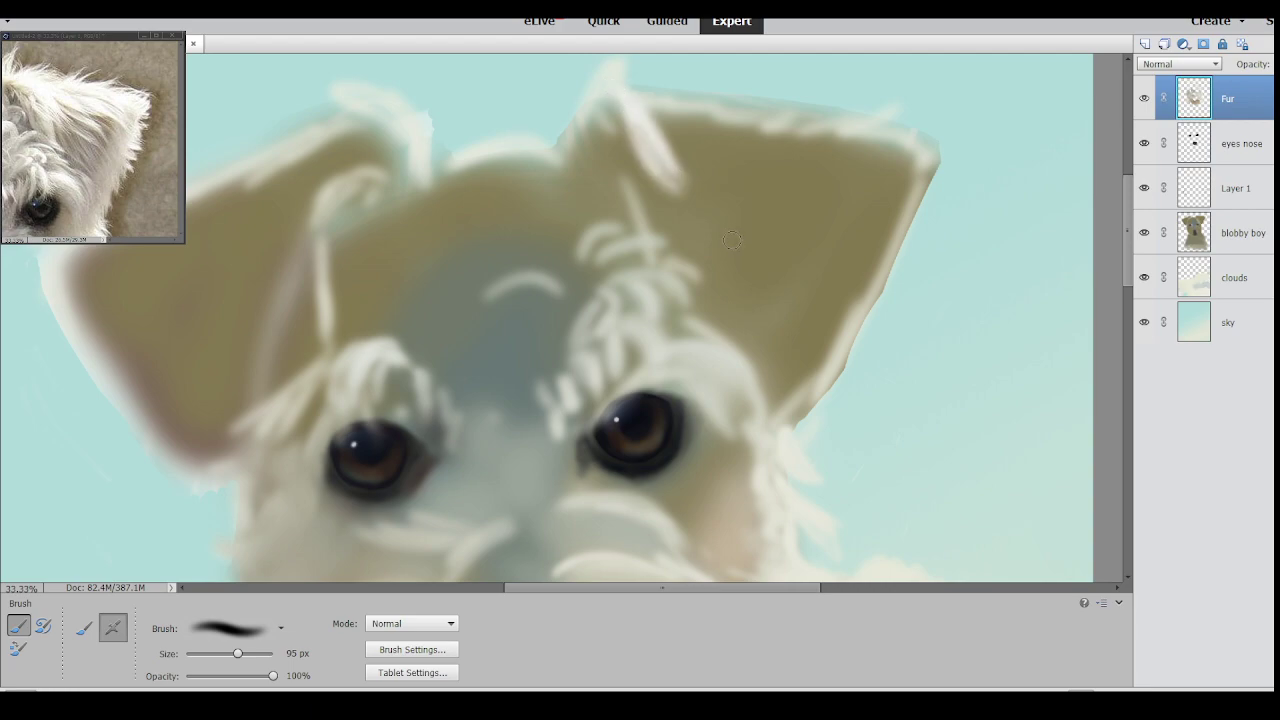
drag(679, 185, 690, 191)
mouse_move(648, 114)
mouse_down()
mouse_move(793, 174)
mouse_move(649, 112)
mouse_move(765, 201)
mouse_move(645, 95)
mouse_up()
drag(252, 655, 245, 655)
drag(700, 127, 836, 148)
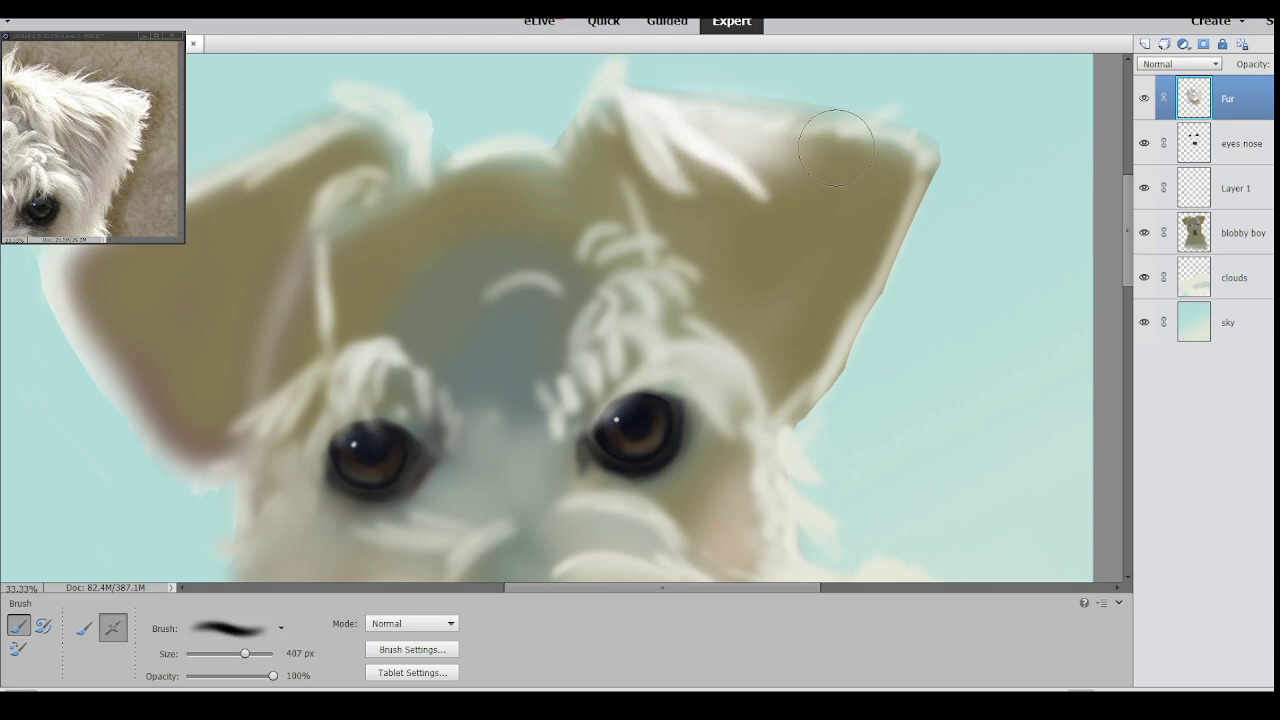
Set the brush to 97 px and paint white fur strands sweeping down from the right ear's top edge out to its tip.
drag(245, 654, 238, 654)
mouse_move(706, 122)
mouse_down()
mouse_move(788, 161)
mouse_move(715, 146)
mouse_move(763, 210)
mouse_move(746, 171)
mouse_move(802, 204)
mouse_up()
mouse_move(734, 152)
mouse_down()
mouse_move(786, 156)
mouse_move(848, 189)
mouse_up()
drag(772, 130, 845, 185)
mouse_move(730, 118)
mouse_down()
mouse_move(902, 162)
mouse_move(743, 118)
mouse_move(877, 148)
mouse_move(758, 120)
mouse_move(901, 183)
mouse_up()
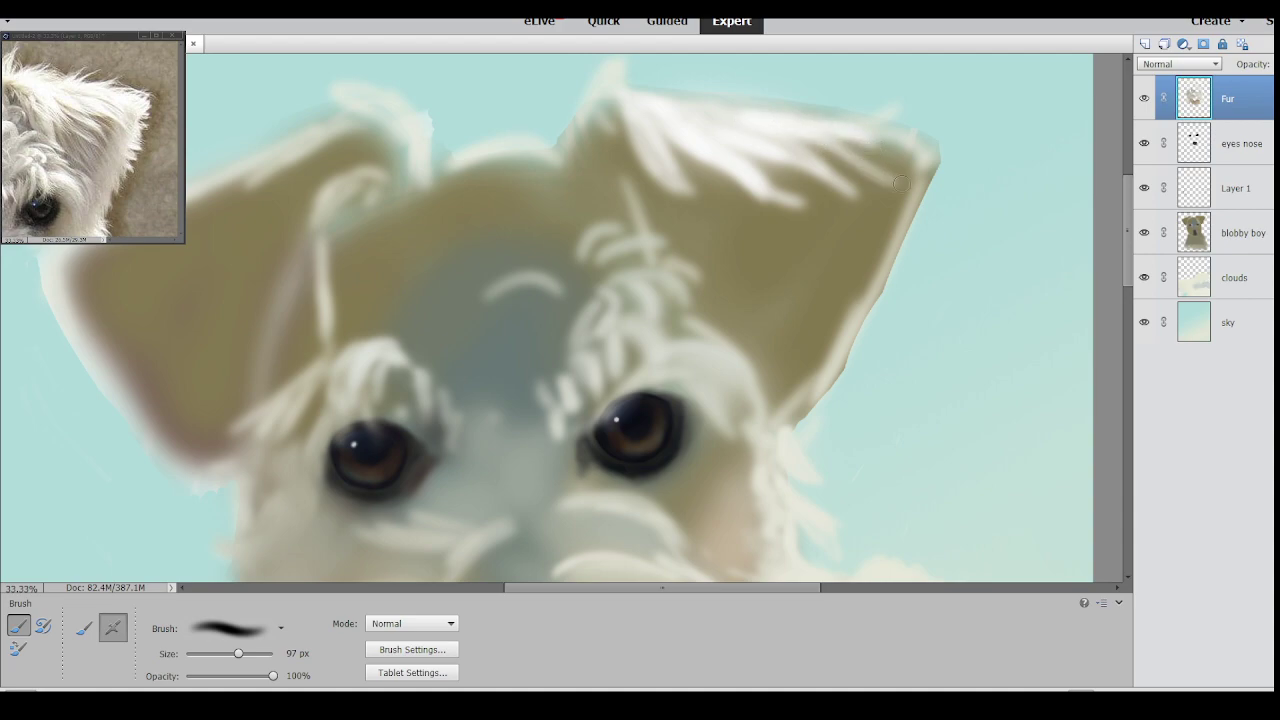
mouse_move(784, 129)
mouse_down()
mouse_move(874, 153)
mouse_move(860, 141)
mouse_move(923, 149)
mouse_move(875, 138)
mouse_move(948, 133)
mouse_move(844, 146)
mouse_move(943, 138)
mouse_move(735, 116)
mouse_move(864, 111)
mouse_move(806, 119)
mouse_move(679, 100)
mouse_move(732, 107)
mouse_move(696, 104)
mouse_move(735, 91)
mouse_move(625, 88)
mouse_up()
Paint long white and beige strands down the right ear's inner side towards the brow and across its upper middle.
drag(651, 163, 721, 288)
mouse_move(680, 192)
mouse_down()
mouse_move(714, 283)
mouse_move(682, 276)
mouse_move(672, 214)
mouse_up()
mouse_move(637, 136)
mouse_down()
mouse_move(675, 231)
mouse_move(628, 124)
mouse_up()
drag(660, 208, 636, 110)
mouse_move(640, 160)
mouse_down()
mouse_move(621, 127)
mouse_move(747, 235)
mouse_move(754, 140)
mouse_move(681, 130)
mouse_move(740, 225)
mouse_up()
drag(693, 178, 773, 248)
drag(728, 194, 768, 236)
alt+click(761, 243)
mouse_move(704, 178)
mouse_down()
mouse_move(745, 225)
mouse_move(700, 170)
mouse_move(767, 250)
mouse_up()
drag(694, 214, 712, 274)
Set the brush to 93 px and add muted beige strands below the ear's white fur and along its lower inner edge.
drag(238, 658, 237, 658)
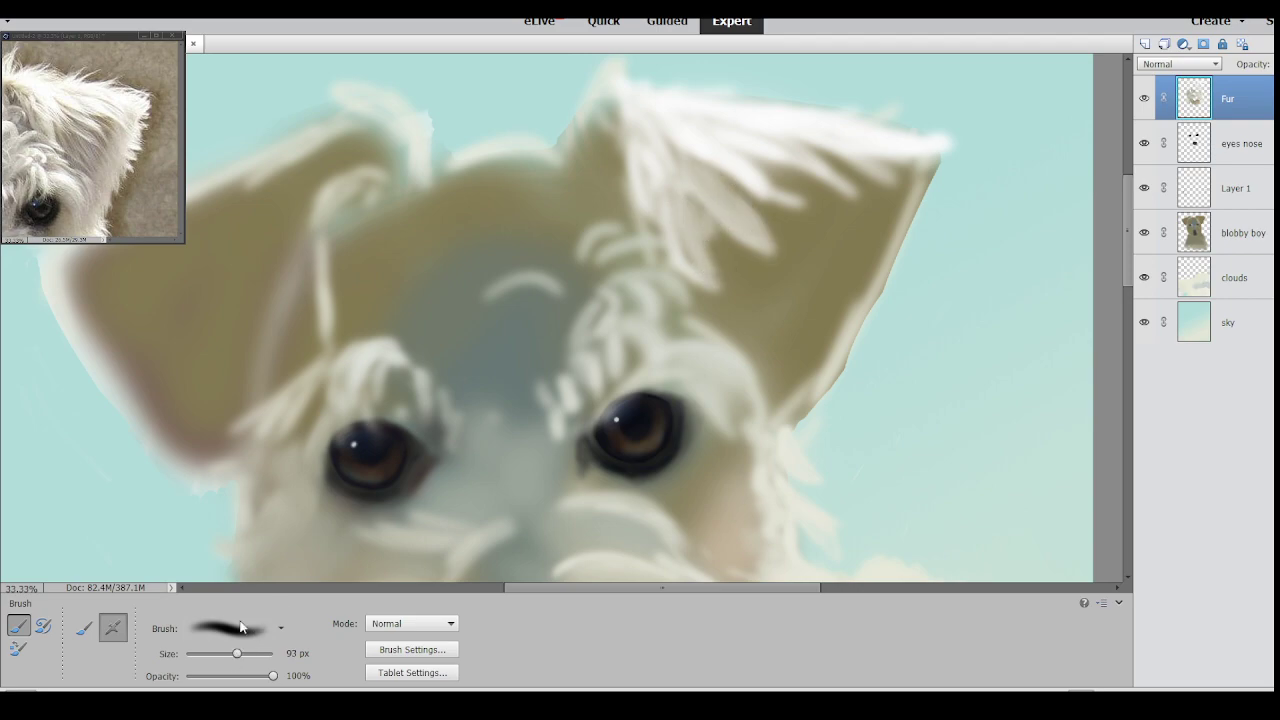
drag(805, 200, 848, 215)
drag(772, 178, 862, 220)
drag(828, 177, 895, 200)
mouse_move(701, 287)
mouse_down()
mouse_move(768, 286)
mouse_move(699, 256)
mouse_move(782, 313)
mouse_move(814, 276)
mouse_move(787, 316)
mouse_move(701, 252)
mouse_move(774, 343)
mouse_move(724, 285)
mouse_move(773, 356)
mouse_up()
drag(765, 316, 780, 367)
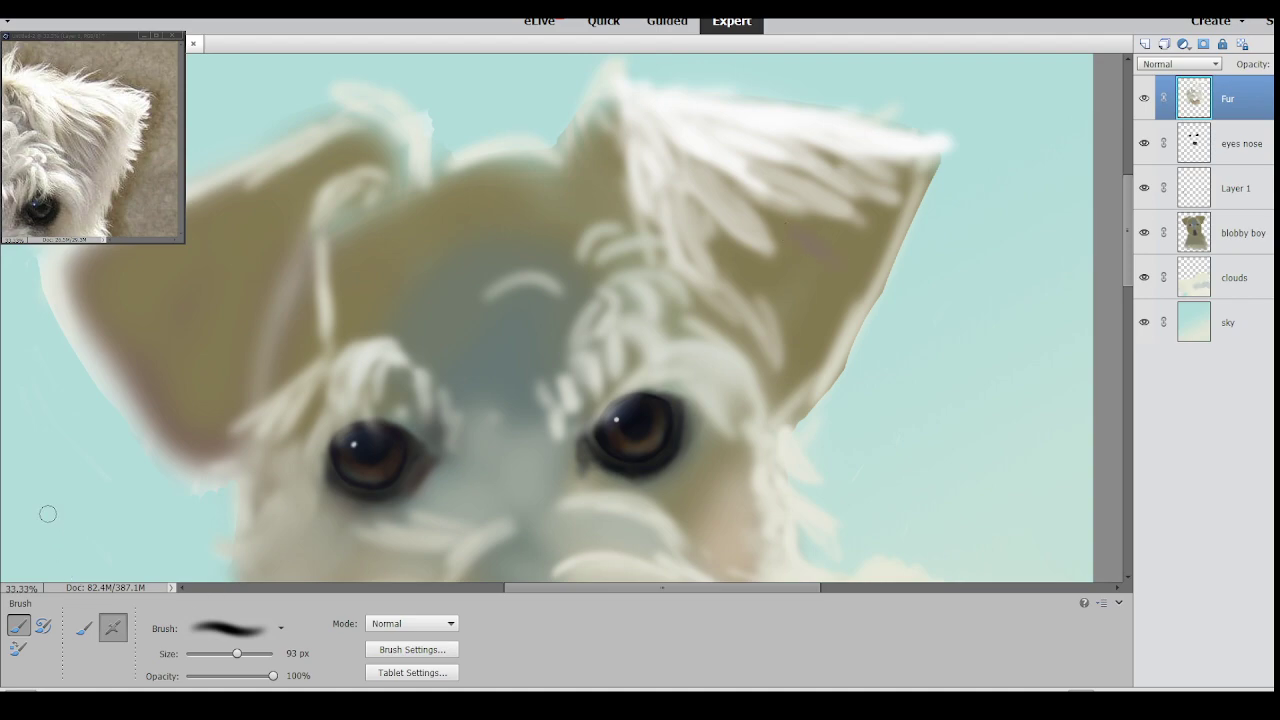
Tint the olive middle of the right ear with muted pink, enlarging the brush to 528 px to blend it.
key(i)
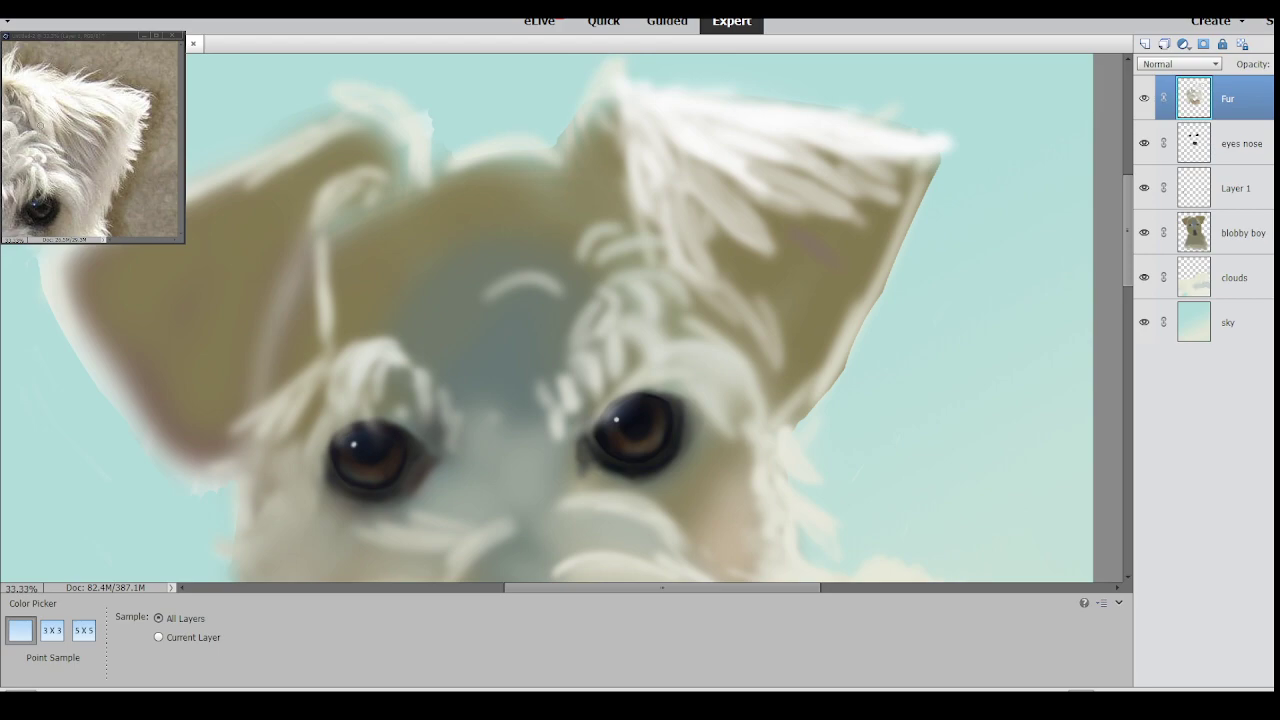
key(b)
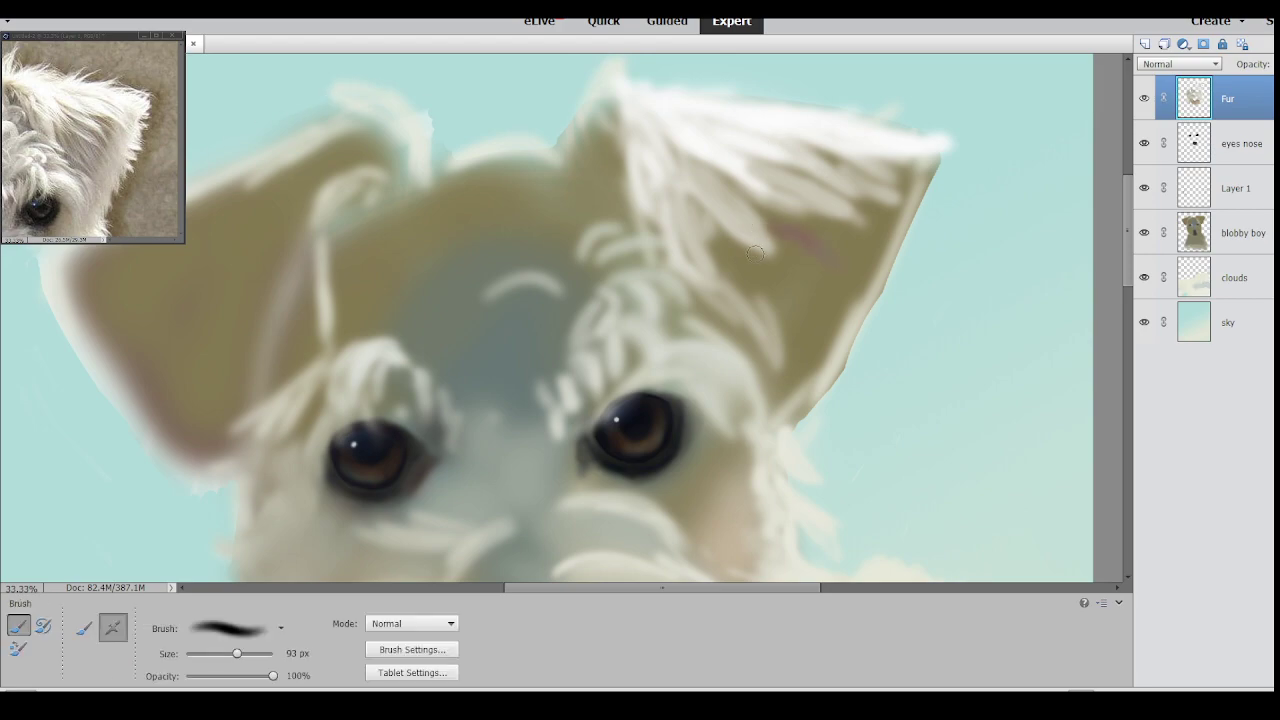
drag(756, 204, 833, 268)
drag(237, 653, 247, 653)
mouse_move(749, 270)
mouse_down()
mouse_move(815, 285)
mouse_move(833, 257)
mouse_up()
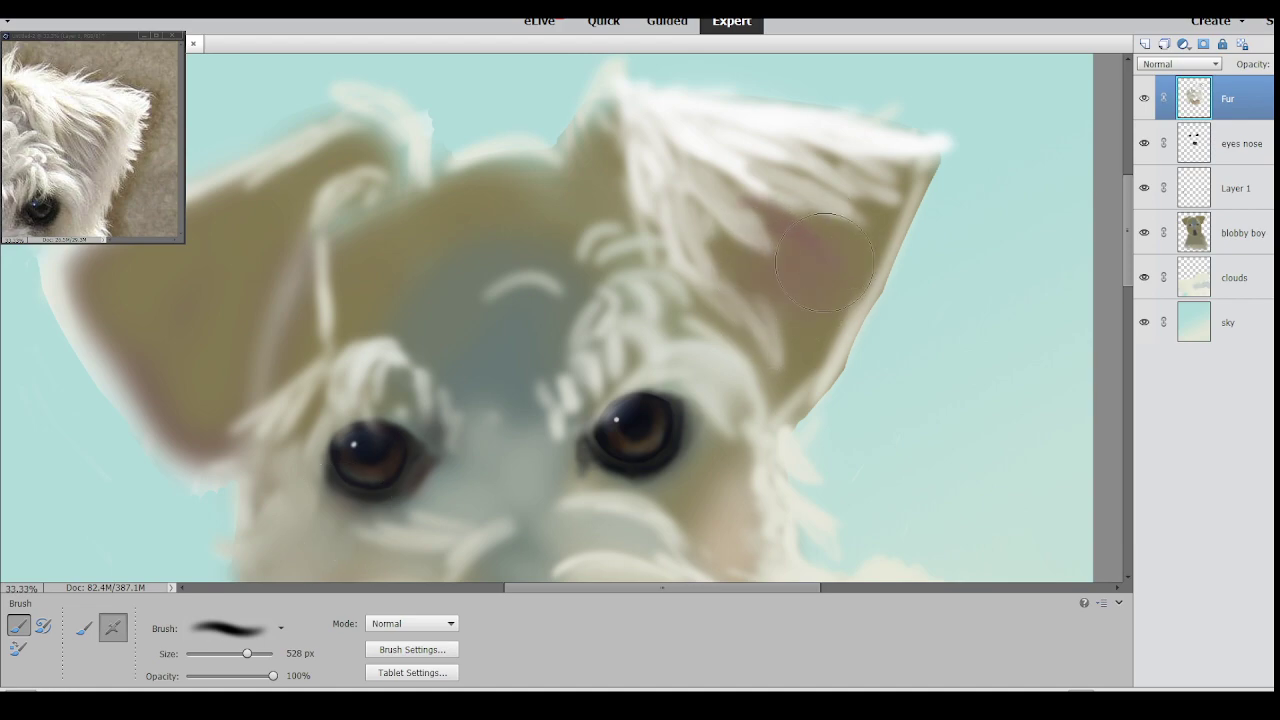
Reduce the brush to 77 px and paint thin blue-grey strands over the pink area of the right ear.
key(bracketleft)
key(bracketleft)
key(bracketleft)
key(bracketleft)
key(bracketleft)
key(bracketleft)
key(bracketleft)
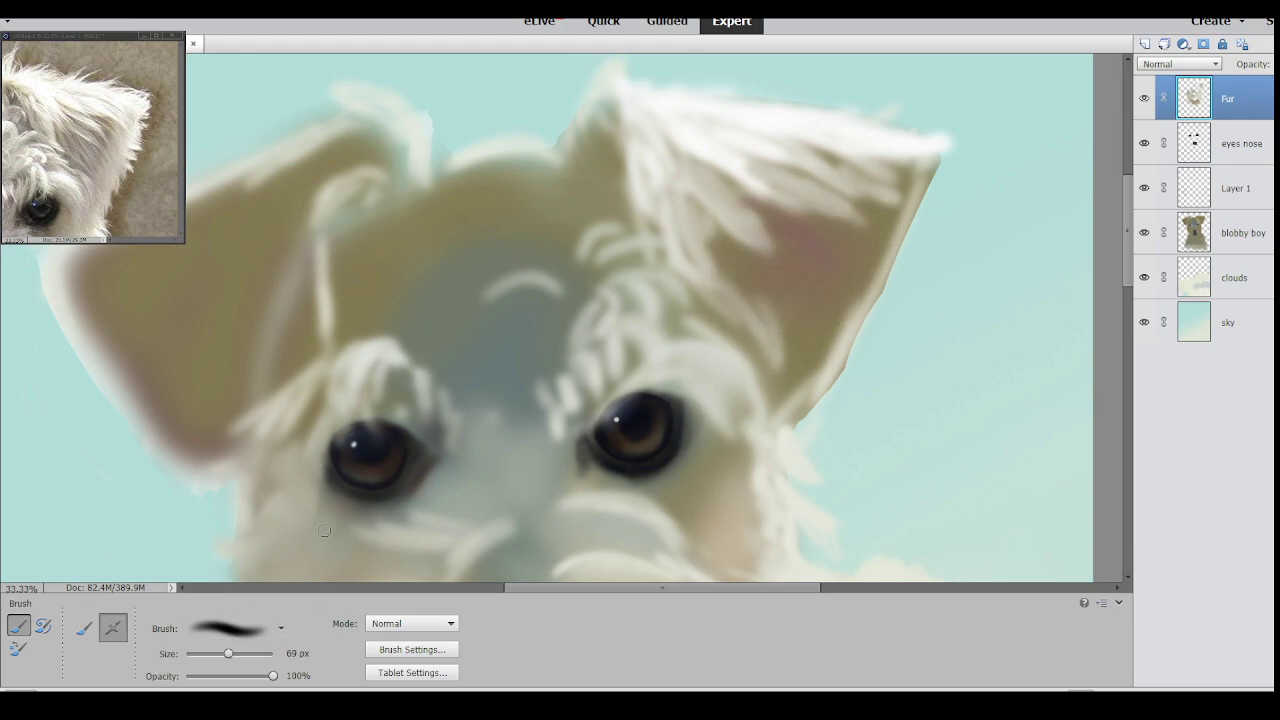
drag(758, 234, 778, 260)
drag(228, 655, 232, 658)
drag(726, 257, 785, 358)
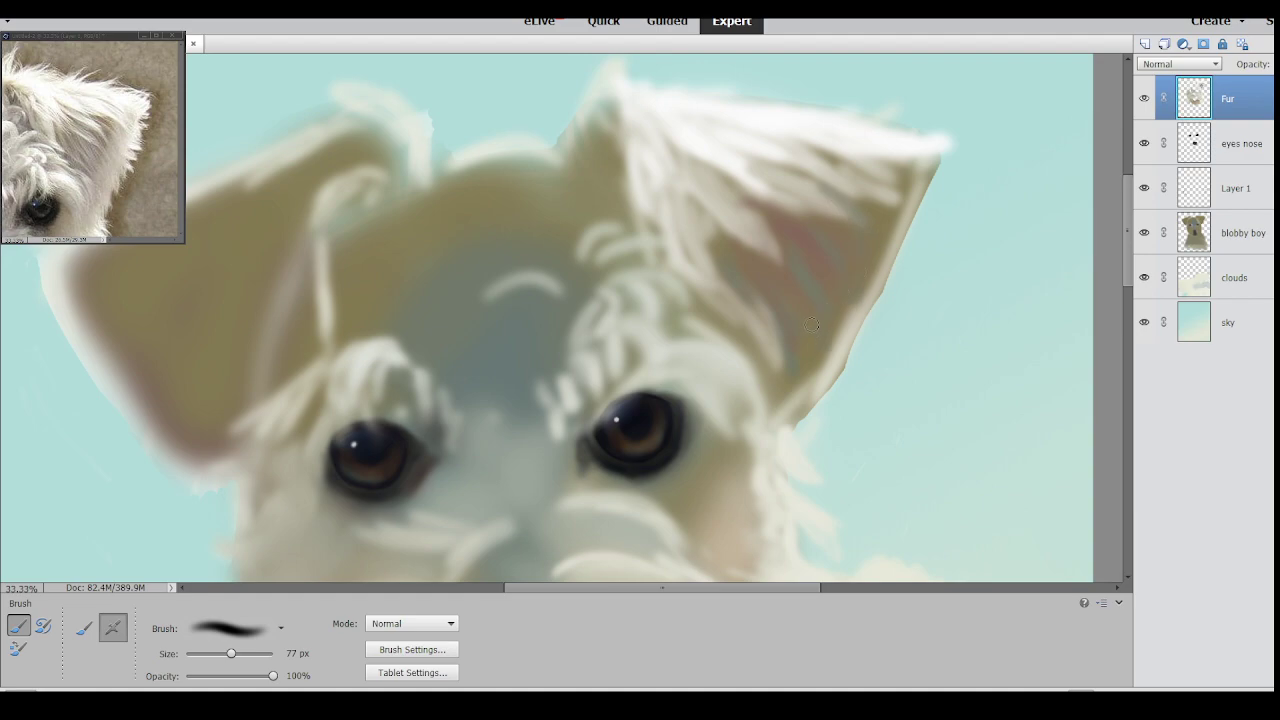
Layer pink and beige strands over the lower right ear and paint a dark blue-grey hollow at its inner base.
mouse_move(781, 293)
mouse_down()
mouse_move(789, 326)
mouse_move(722, 250)
mouse_up()
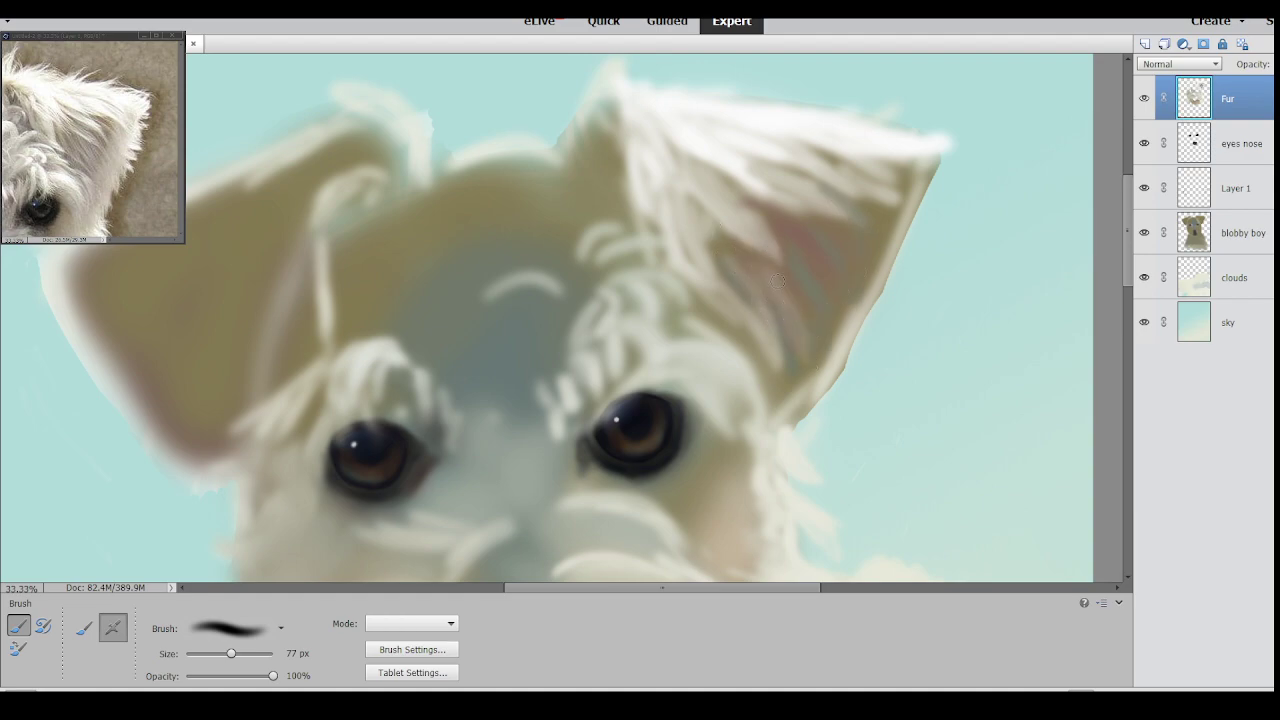
drag(795, 388, 776, 366)
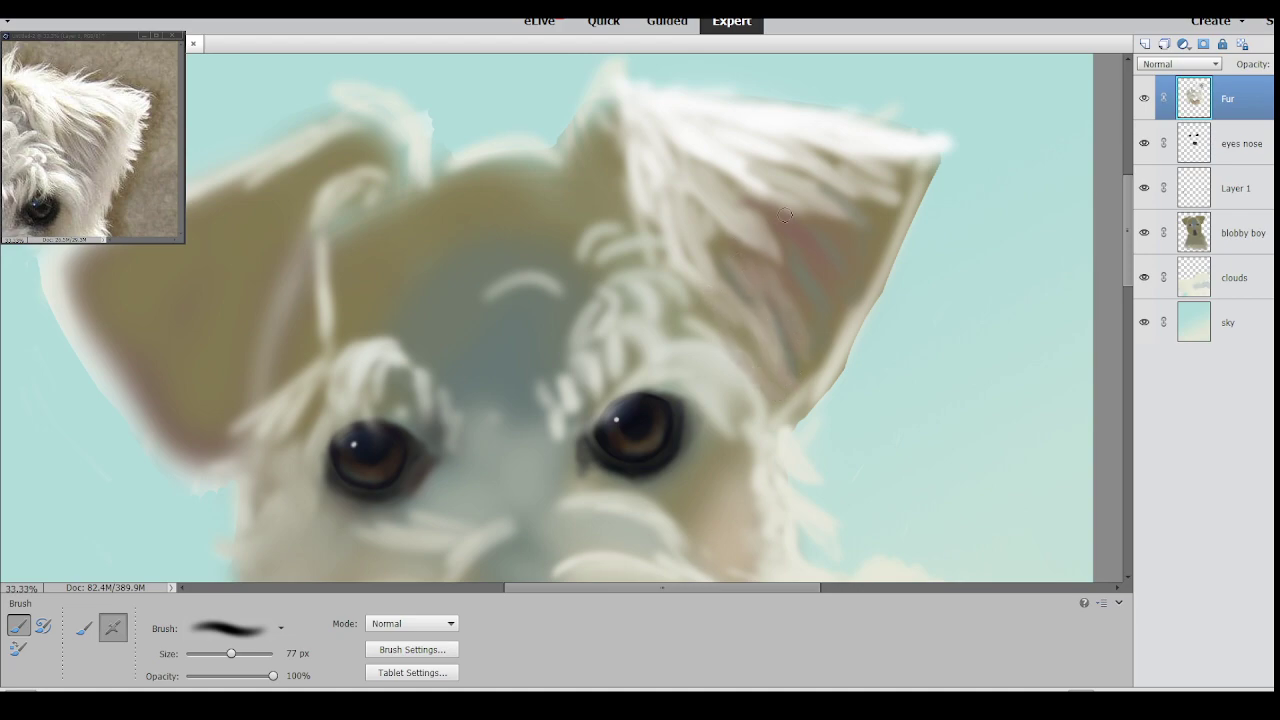
drag(787, 271, 816, 305)
mouse_move(816, 230)
mouse_down()
mouse_move(850, 304)
mouse_move(778, 219)
mouse_up()
mouse_move(829, 262)
mouse_down()
mouse_move(853, 296)
mouse_move(831, 216)
mouse_move(878, 214)
mouse_move(866, 250)
mouse_up()
drag(832, 205, 785, 182)
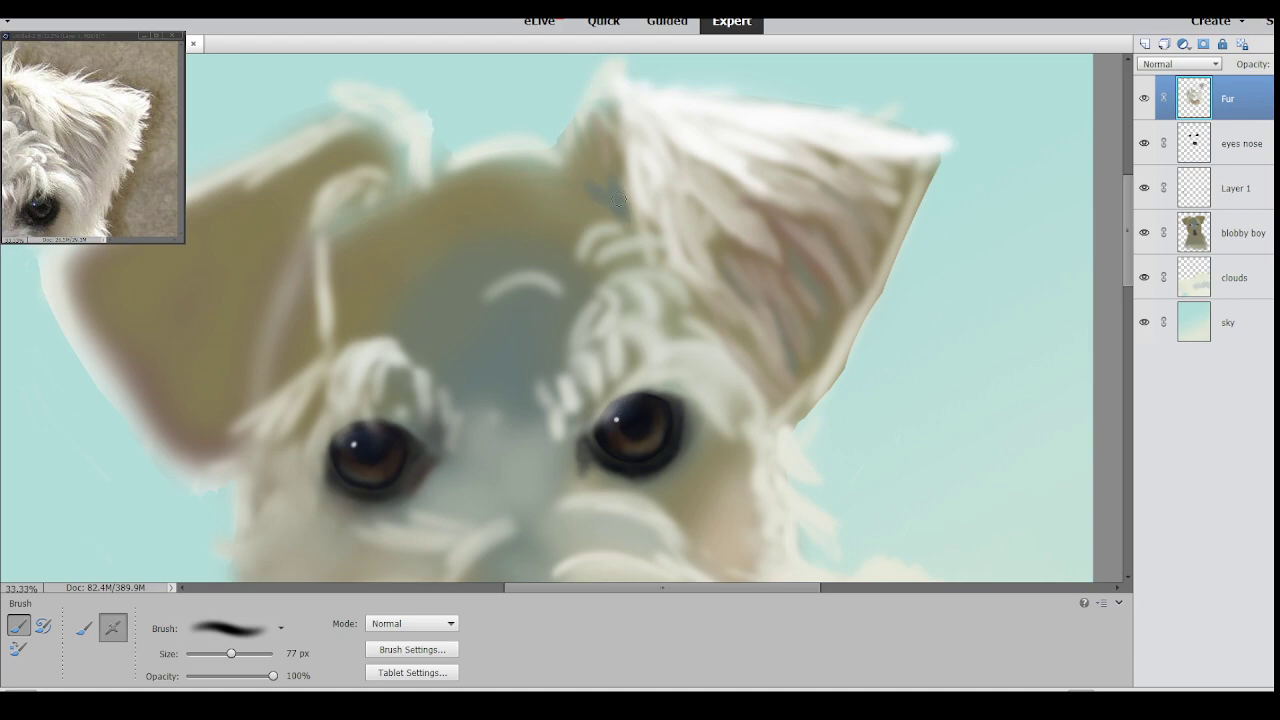
mouse_move(603, 208)
mouse_down()
mouse_move(593, 169)
mouse_move(613, 183)
mouse_move(604, 134)
mouse_move(621, 113)
mouse_move(592, 118)
mouse_move(605, 96)
mouse_move(613, 143)
mouse_move(575, 180)
mouse_move(606, 208)
mouse_move(592, 232)
mouse_move(617, 211)
mouse_up()
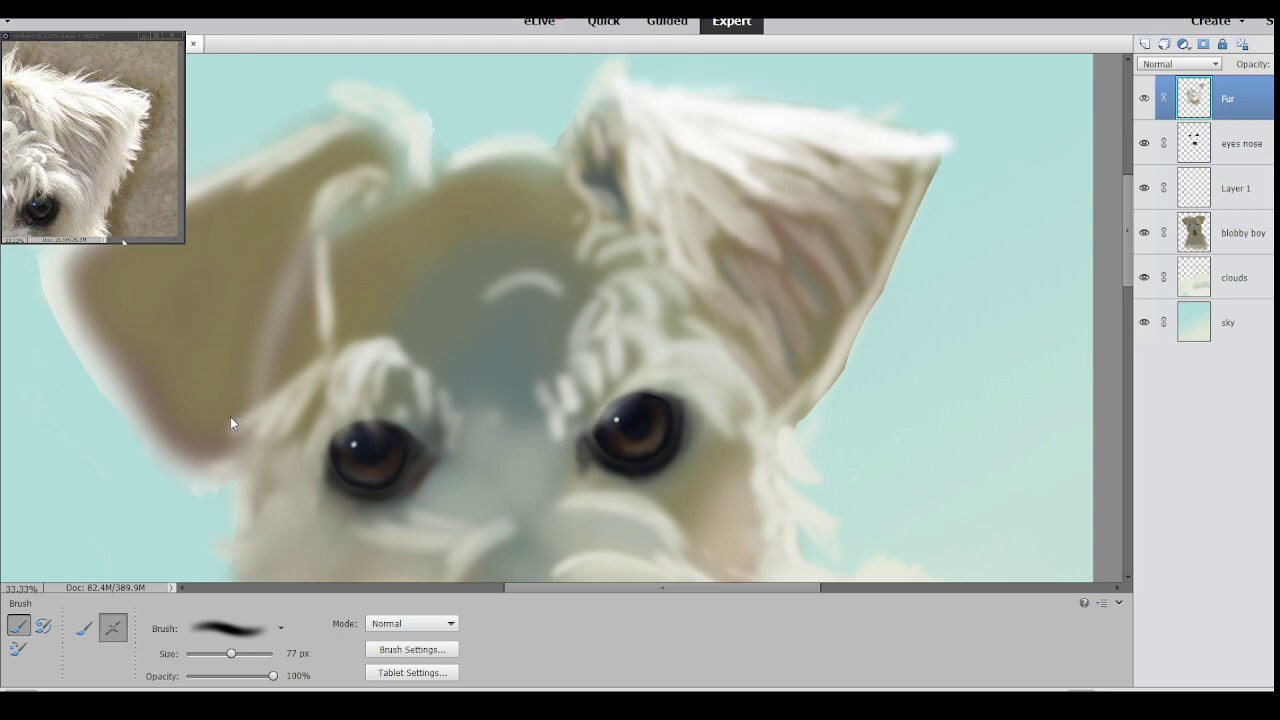
Bring the reference photo to the left ear and paint dark grey spots in its inner fold and along its inner edge.
click(124, 241)
drag(133, 241, 124, 241)
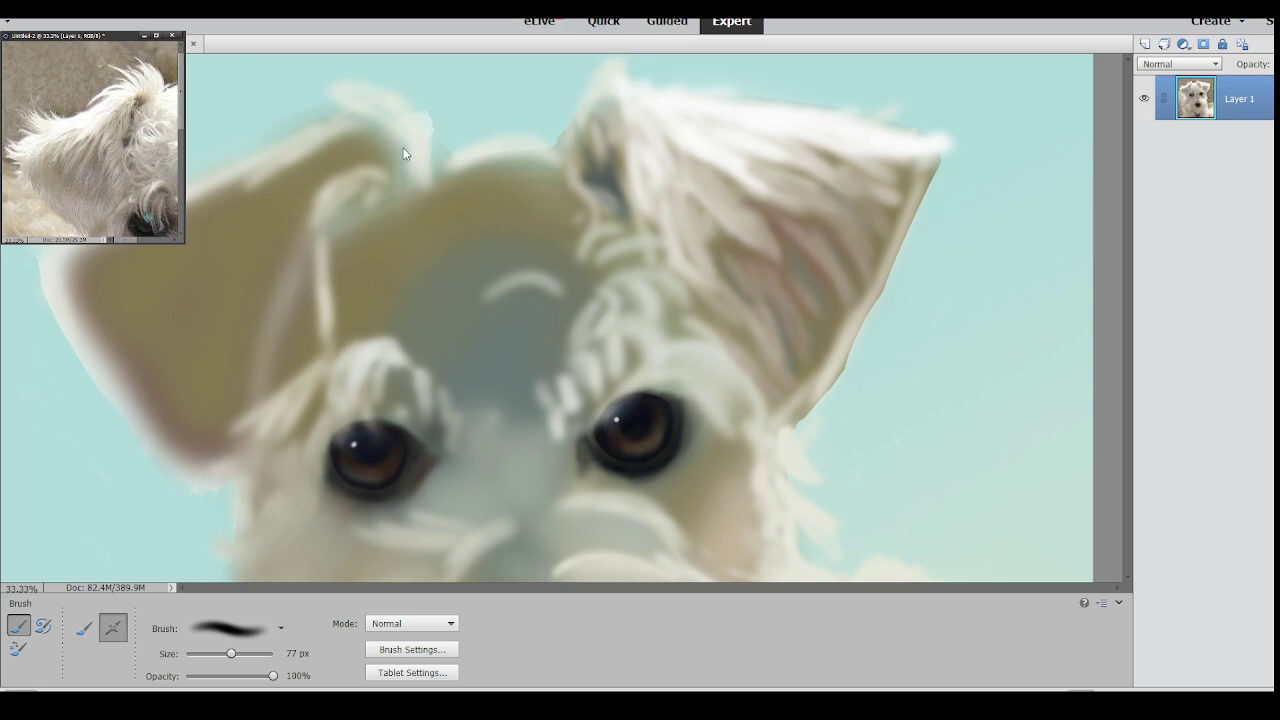
click(397, 182)
mouse_move(375, 176)
mouse_down()
mouse_move(371, 204)
mouse_move(352, 206)
mouse_up()
drag(668, 592, 625, 594)
drag(498, 206, 470, 226)
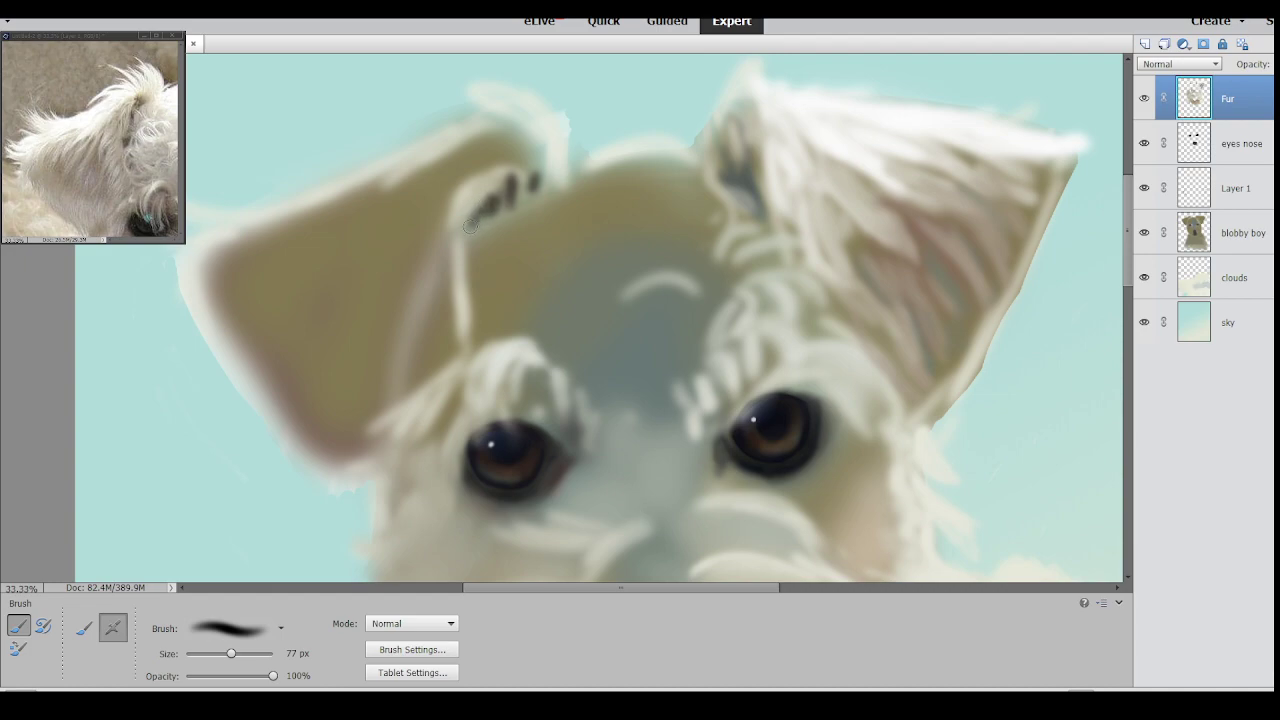
click(437, 287)
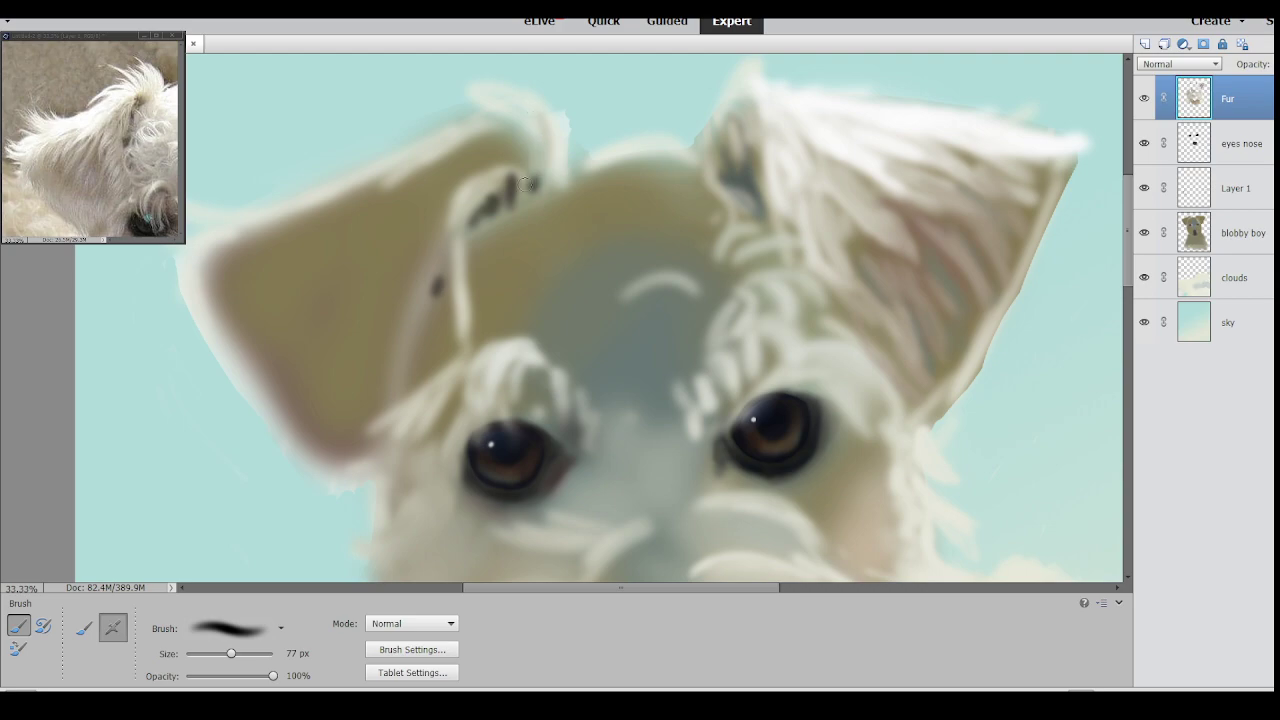
Paint white strands over the left ear's top tuft and along its upper edge out to the tip.
drag(551, 119, 540, 172)
mouse_move(516, 104)
mouse_down()
mouse_move(534, 156)
mouse_move(520, 110)
mouse_move(532, 172)
mouse_move(514, 170)
mouse_up()
mouse_move(482, 118)
mouse_down()
mouse_move(518, 168)
mouse_move(424, 134)
mouse_move(402, 150)
mouse_up()
mouse_move(492, 114)
mouse_down()
mouse_move(438, 120)
mouse_move(456, 99)
mouse_up()
mouse_move(510, 160)
mouse_down()
mouse_move(440, 148)
mouse_move(362, 188)
mouse_up()
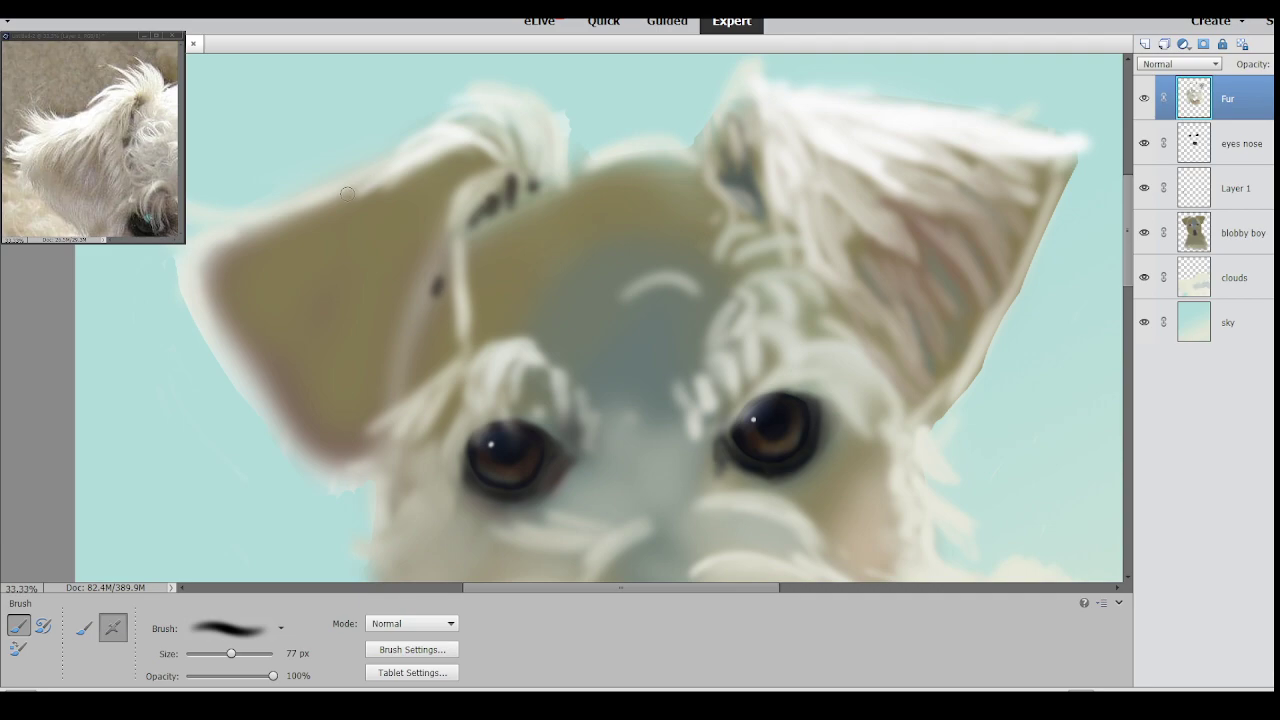
drag(610, 587, 553, 587)
mouse_move(585, 166)
mouse_down()
mouse_move(483, 219)
mouse_move(594, 149)
mouse_move(440, 197)
mouse_move(357, 180)
mouse_move(402, 216)
mouse_move(388, 194)
mouse_up()
mouse_move(458, 227)
mouse_down()
mouse_move(374, 234)
mouse_move(362, 249)
mouse_move(395, 255)
mouse_move(346, 246)
mouse_move(351, 234)
mouse_up()
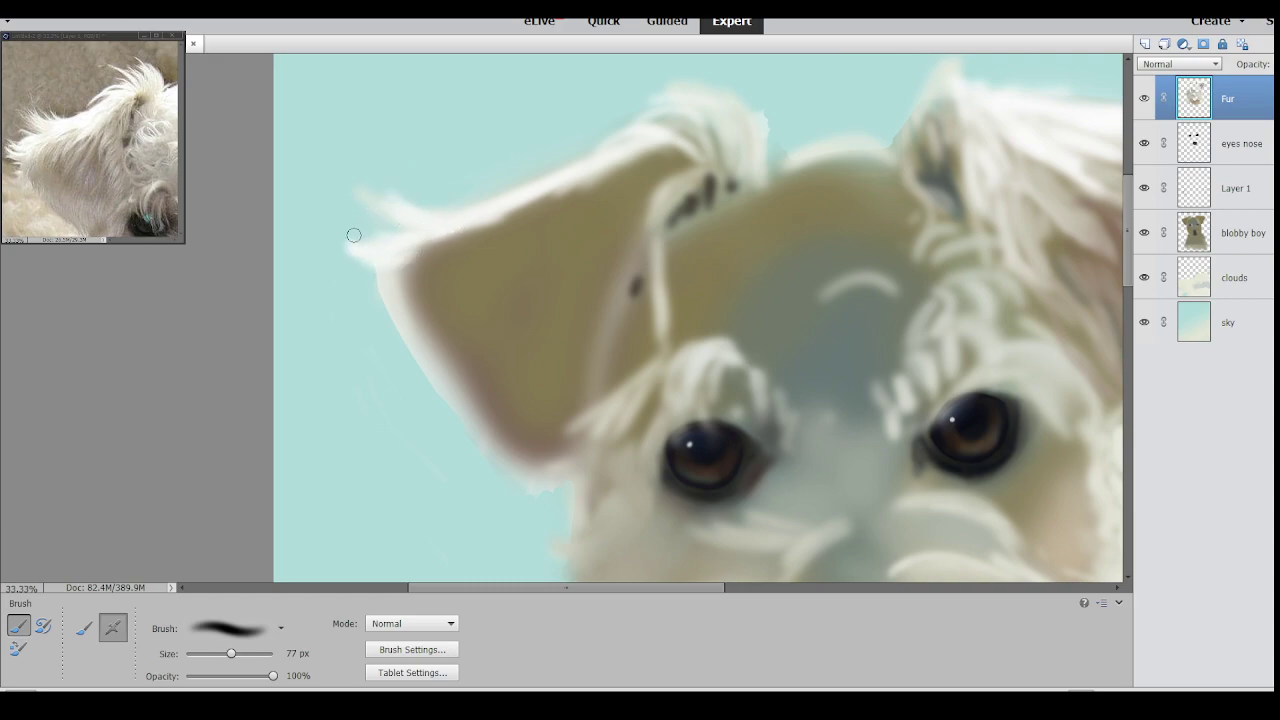
Layer beige and white strands hanging from the left ear's upper edge and down its inner edge toward the brow.
mouse_move(432, 255)
mouse_down()
mouse_move(544, 182)
mouse_move(500, 220)
mouse_move(538, 210)
mouse_move(560, 225)
mouse_move(580, 210)
mouse_move(538, 248)
mouse_move(582, 204)
mouse_move(528, 259)
mouse_move(630, 155)
mouse_move(491, 241)
mouse_move(508, 230)
mouse_up()
drag(660, 155, 588, 251)
drag(624, 194, 604, 260)
mouse_move(704, 178)
mouse_down()
mouse_move(646, 172)
mouse_move(622, 304)
mouse_up()
mouse_move(650, 260)
mouse_down()
mouse_move(588, 318)
mouse_move(661, 239)
mouse_up()
drag(636, 312, 586, 350)
mouse_move(636, 284)
mouse_down()
mouse_move(626, 355)
mouse_move(643, 329)
mouse_move(601, 358)
mouse_move(645, 331)
mouse_move(616, 376)
mouse_up()
mouse_move(648, 350)
mouse_down()
mouse_move(599, 400)
mouse_move(627, 385)
mouse_move(606, 386)
mouse_move(628, 355)
mouse_up()
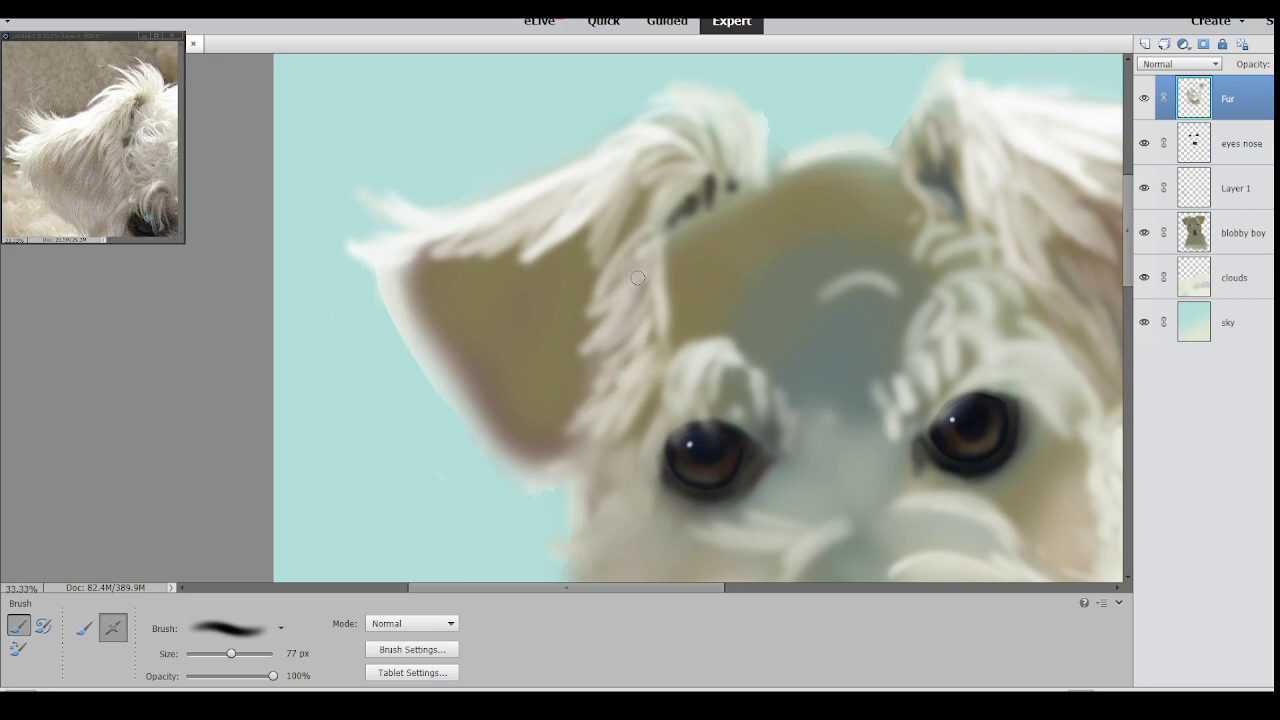
Paint light strands into the middle of the left ear and muted pink strands over its olive area.
drag(600, 216, 536, 305)
drag(570, 252, 546, 300)
drag(556, 282, 535, 330)
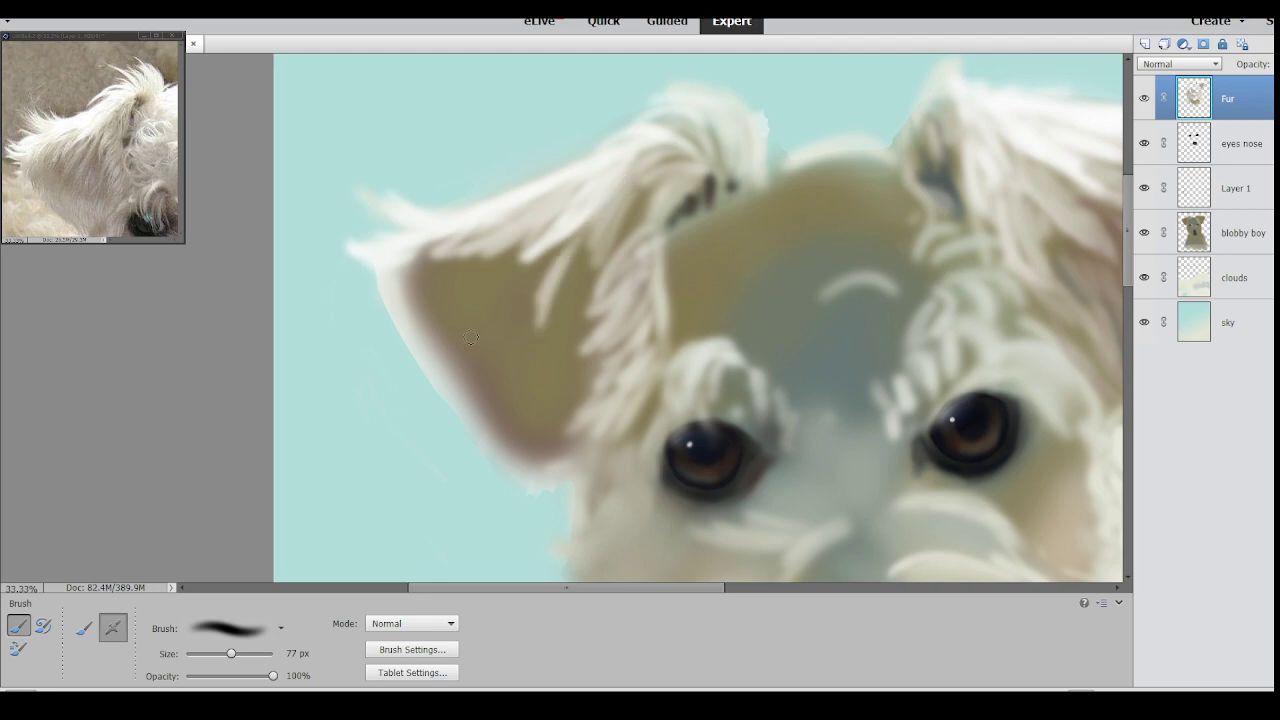
drag(540, 298, 524, 376)
drag(578, 270, 553, 354)
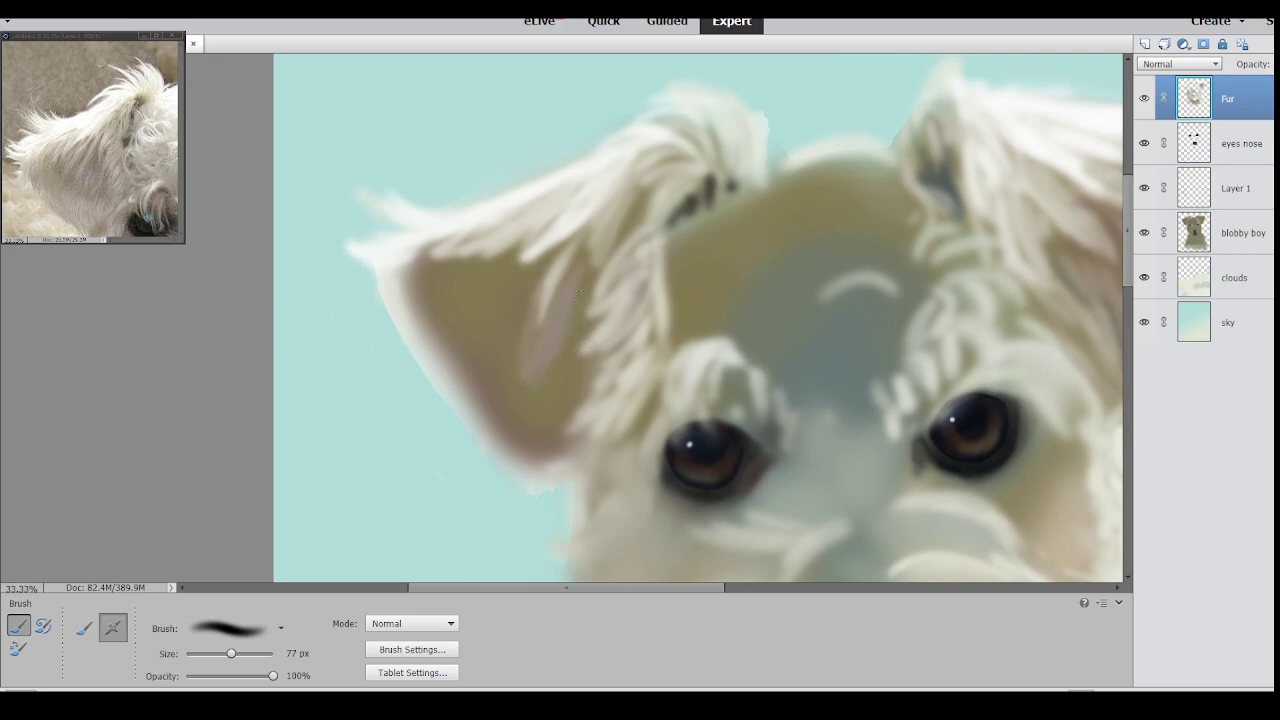
mouse_move(526, 261)
mouse_down()
mouse_move(497, 302)
mouse_move(480, 298)
mouse_up()
drag(510, 250, 457, 315)
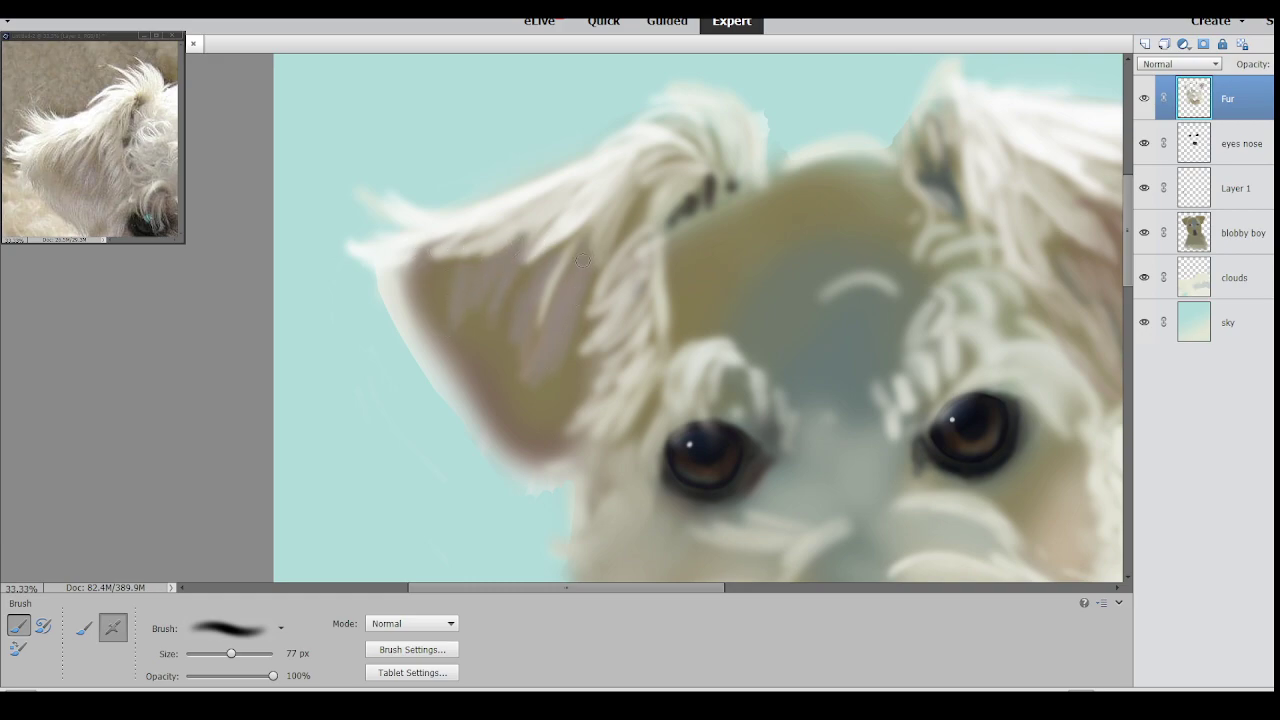
drag(604, 262, 579, 332)
drag(602, 238, 580, 288)
mouse_move(442, 286)
mouse_down()
mouse_move(463, 242)
mouse_move(440, 310)
mouse_move(426, 259)
mouse_up()
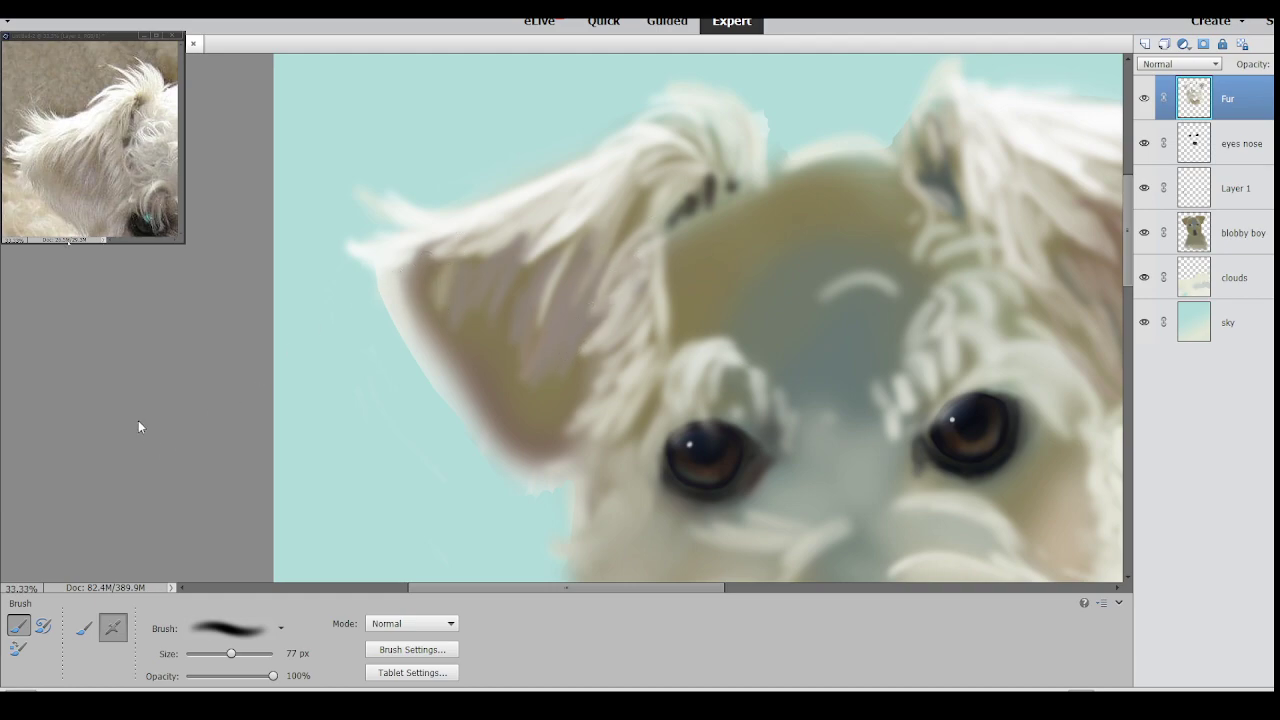
Sample a mauve tone and paint short strands along the left ear's outer edge down to its lower tip.
key(i)
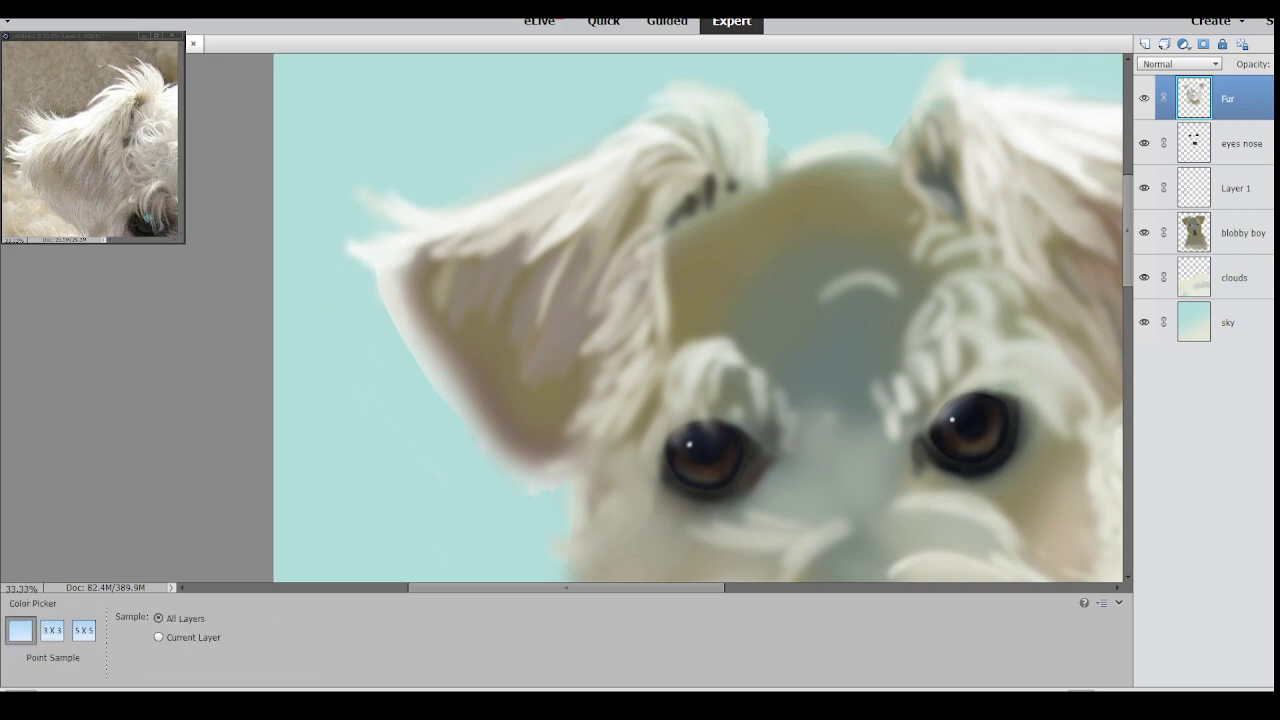
key(b)
drag(437, 315, 519, 461)
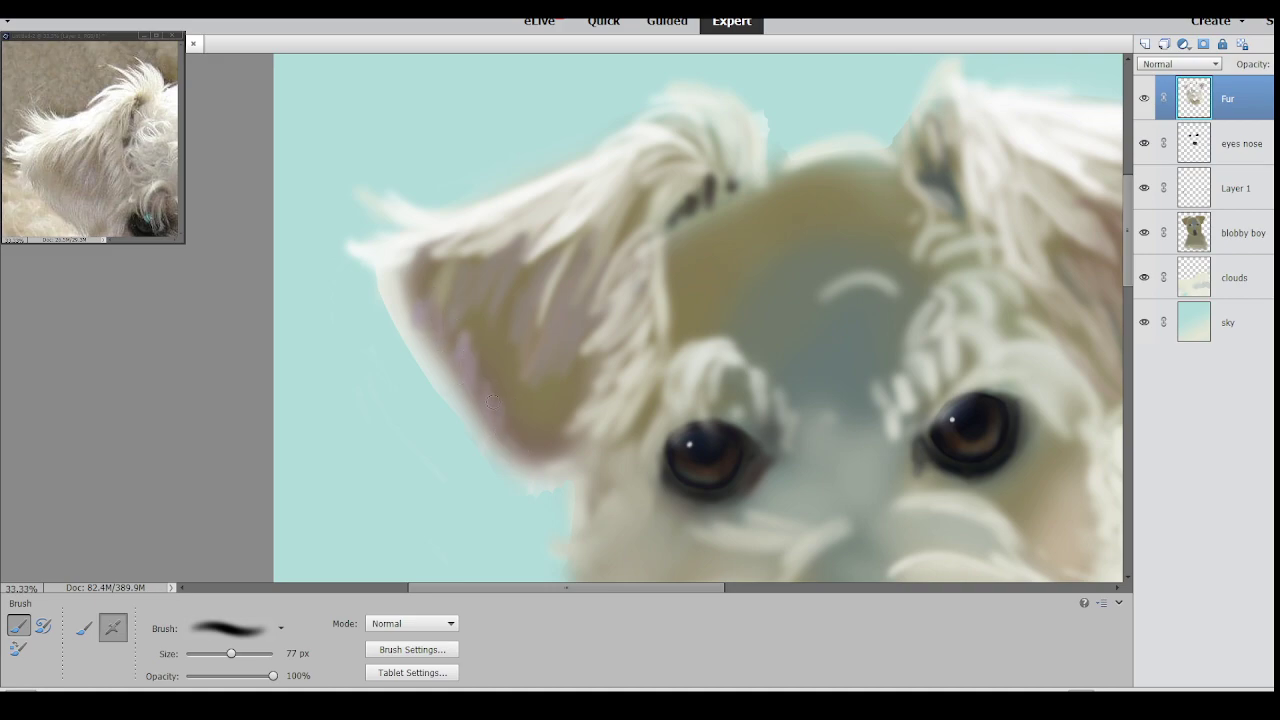
drag(446, 338, 454, 300)
alt+click(434, 365)
drag(432, 356, 428, 316)
mouse_move(450, 394)
mouse_down()
mouse_move(462, 351)
mouse_move(456, 371)
mouse_move(441, 330)
mouse_up()
alt+click(460, 362)
mouse_move(500, 418)
mouse_down()
mouse_move(523, 450)
mouse_move(540, 447)
mouse_move(553, 420)
mouse_move(553, 455)
mouse_up()
Set the brush to 93 px, cover the left ear's remaining olive with mauve strands, and add beige strands along its lower inner edge.
drag(231, 654, 239, 656)
mouse_move(555, 387)
mouse_down()
mouse_move(548, 418)
mouse_move(538, 405)
mouse_move(518, 412)
mouse_move(514, 396)
mouse_move(532, 456)
mouse_up()
mouse_move(505, 410)
mouse_down()
mouse_move(486, 360)
mouse_move(400, 248)
mouse_up()
mouse_move(463, 313)
mouse_down()
mouse_move(490, 346)
mouse_move(538, 252)
mouse_move(494, 369)
mouse_move(525, 318)
mouse_move(513, 390)
mouse_move(556, 277)
mouse_move(506, 328)
mouse_up()
mouse_move(486, 266)
mouse_down()
mouse_move(458, 288)
mouse_move(425, 262)
mouse_move(476, 217)
mouse_up()
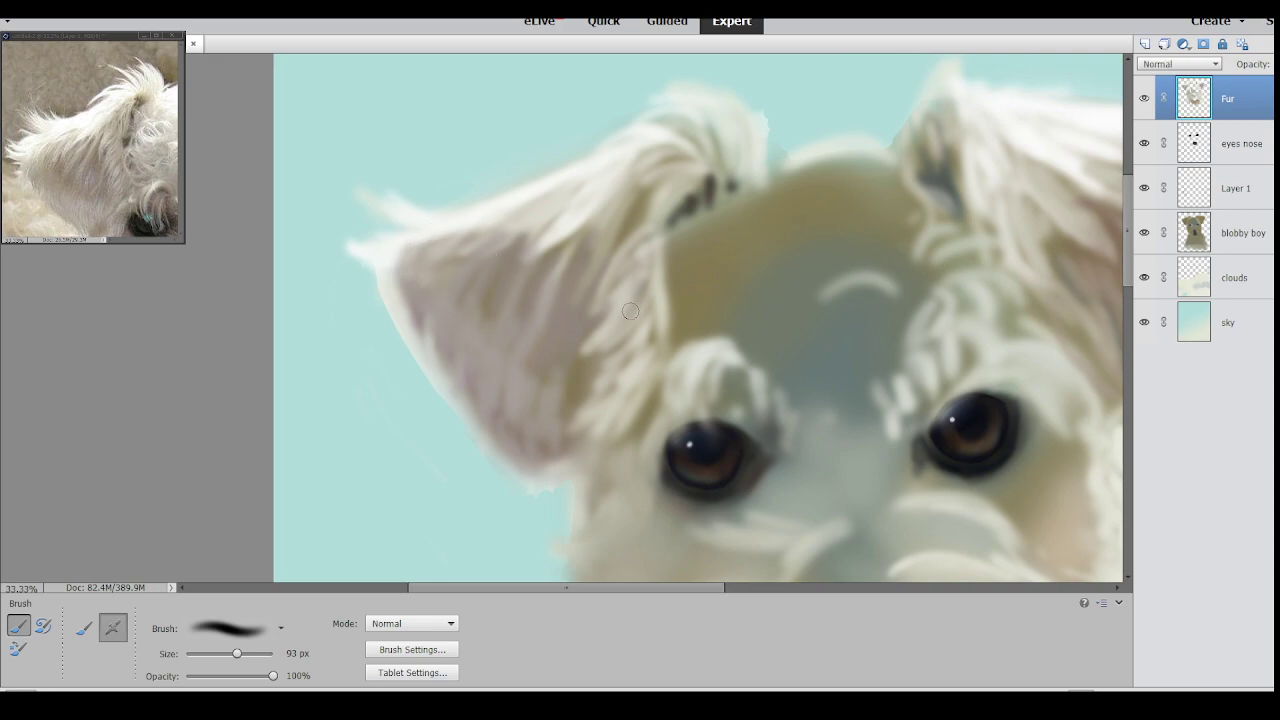
drag(590, 305, 551, 372)
drag(602, 328, 556, 399)
mouse_move(602, 356)
mouse_down()
mouse_move(556, 410)
mouse_move(556, 454)
mouse_up()
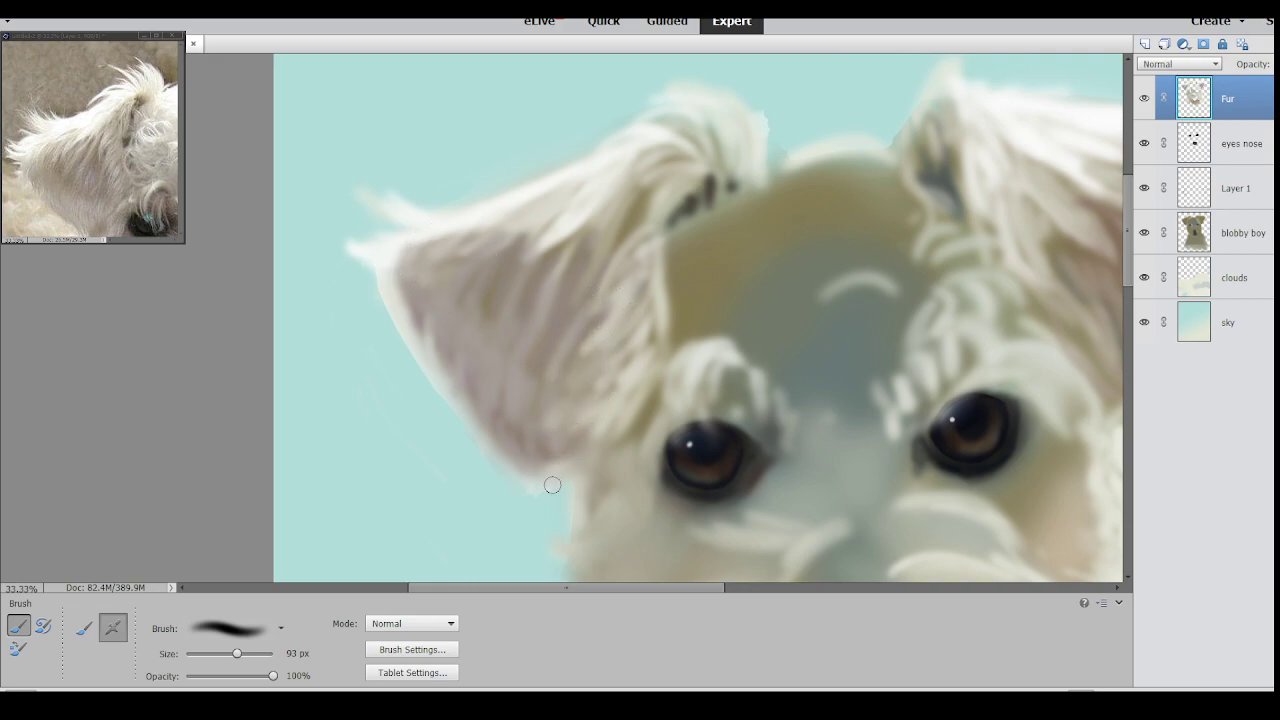
Paint curled beige fur on the forehead beside the left ear and darken the hollow along the ear's inner edge.
mouse_move(728, 311)
mouse_down()
mouse_move(738, 246)
mouse_move(730, 307)
mouse_move(713, 295)
mouse_move(760, 300)
mouse_up()
mouse_move(745, 245)
mouse_down()
mouse_move(739, 300)
mouse_move(721, 283)
mouse_move(736, 245)
mouse_up()
mouse_move(745, 290)
mouse_down()
mouse_move(765, 225)
mouse_move(680, 332)
mouse_up()
mouse_move(672, 256)
mouse_down()
mouse_move(680, 330)
mouse_move(698, 334)
mouse_up()
mouse_move(688, 210)
mouse_down()
mouse_move(663, 284)
mouse_move(681, 213)
mouse_move(693, 216)
mouse_move(692, 271)
mouse_move(691, 232)
mouse_up()
drag(762, 262, 723, 208)
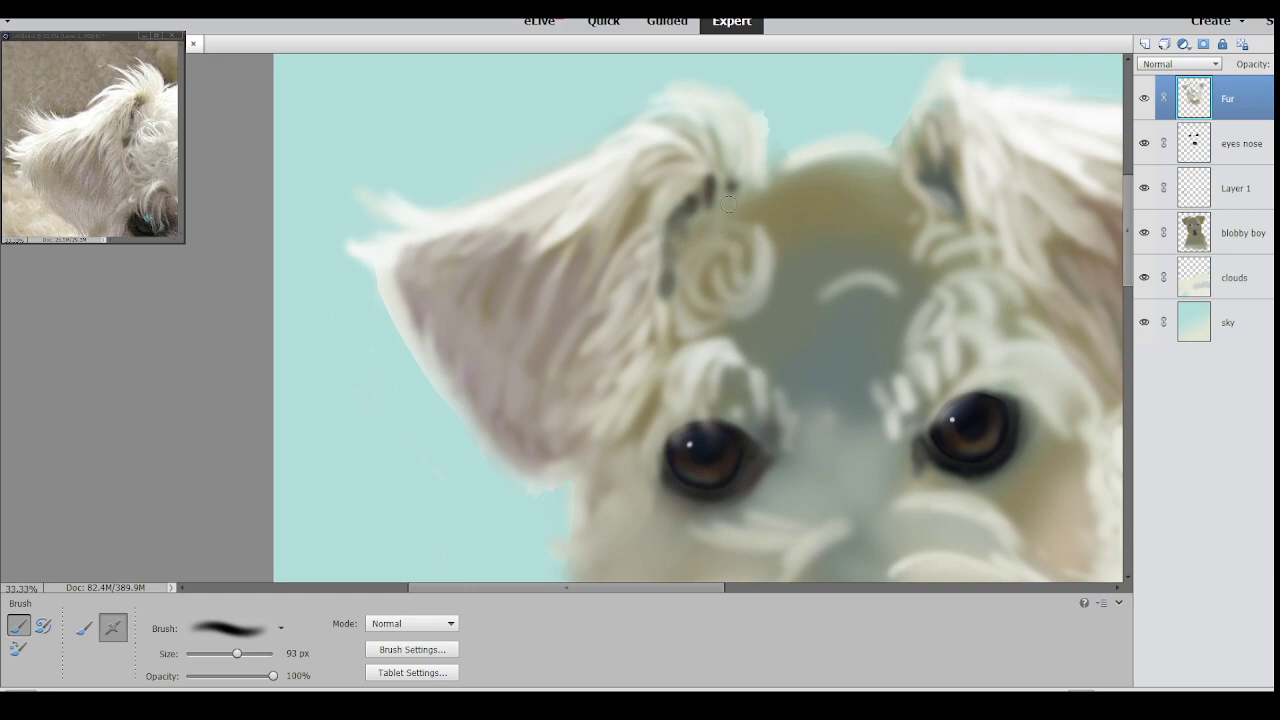
Sample nearby fur tones and paint soft beige strands between the left ear's base and the top of the forehead.
alt+click(786, 288)
drag(768, 262, 764, 232)
alt+click(805, 156)
mouse_move(802, 160)
mouse_down()
mouse_move(762, 204)
mouse_move(789, 172)
mouse_move(757, 194)
mouse_move(738, 230)
mouse_move(756, 229)
mouse_move(767, 193)
mouse_move(742, 218)
mouse_move(775, 205)
mouse_move(742, 163)
mouse_up()
alt+click(786, 209)
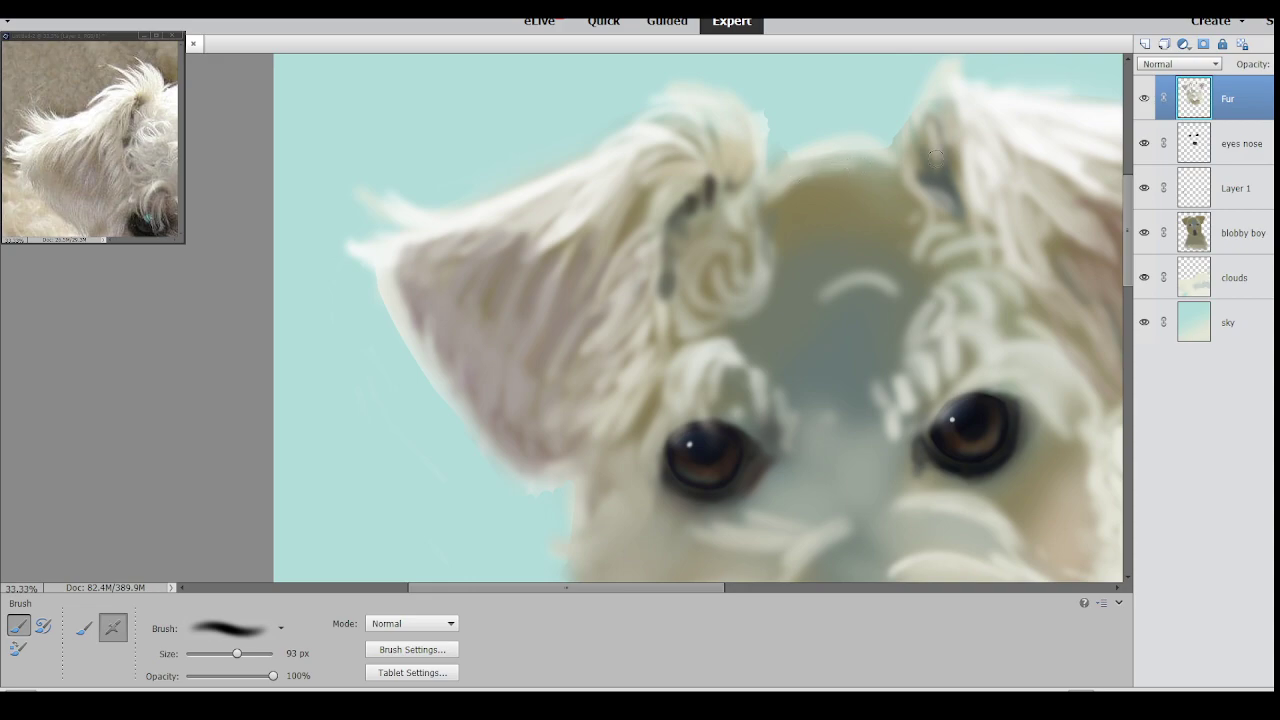
mouse_move(800, 164)
mouse_down()
mouse_move(772, 175)
mouse_move(891, 174)
mouse_move(852, 175)
mouse_up()
mouse_move(763, 203)
mouse_down()
mouse_move(814, 184)
mouse_move(836, 224)
mouse_up()
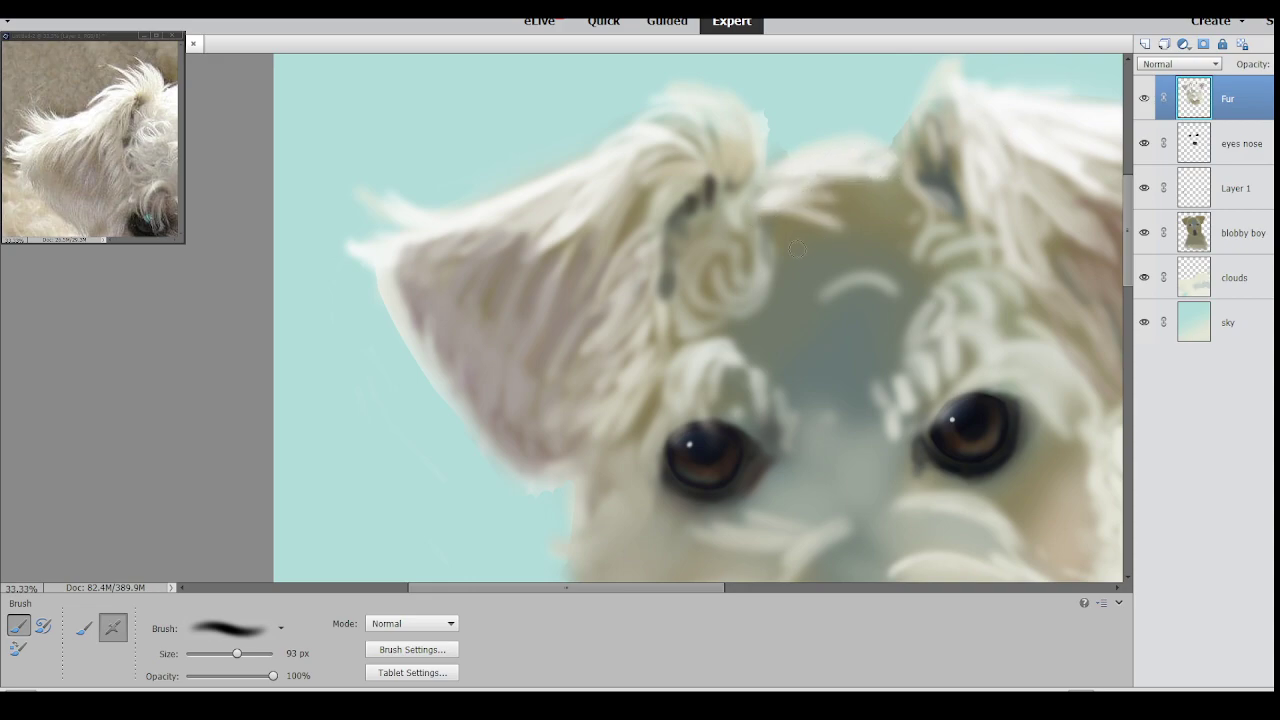
Bring the reference photo to the forehead and block in the forehead with muted pinkish beige using a much larger brush.
drag(124, 241, 142, 241)
key(ctrl+Tab)
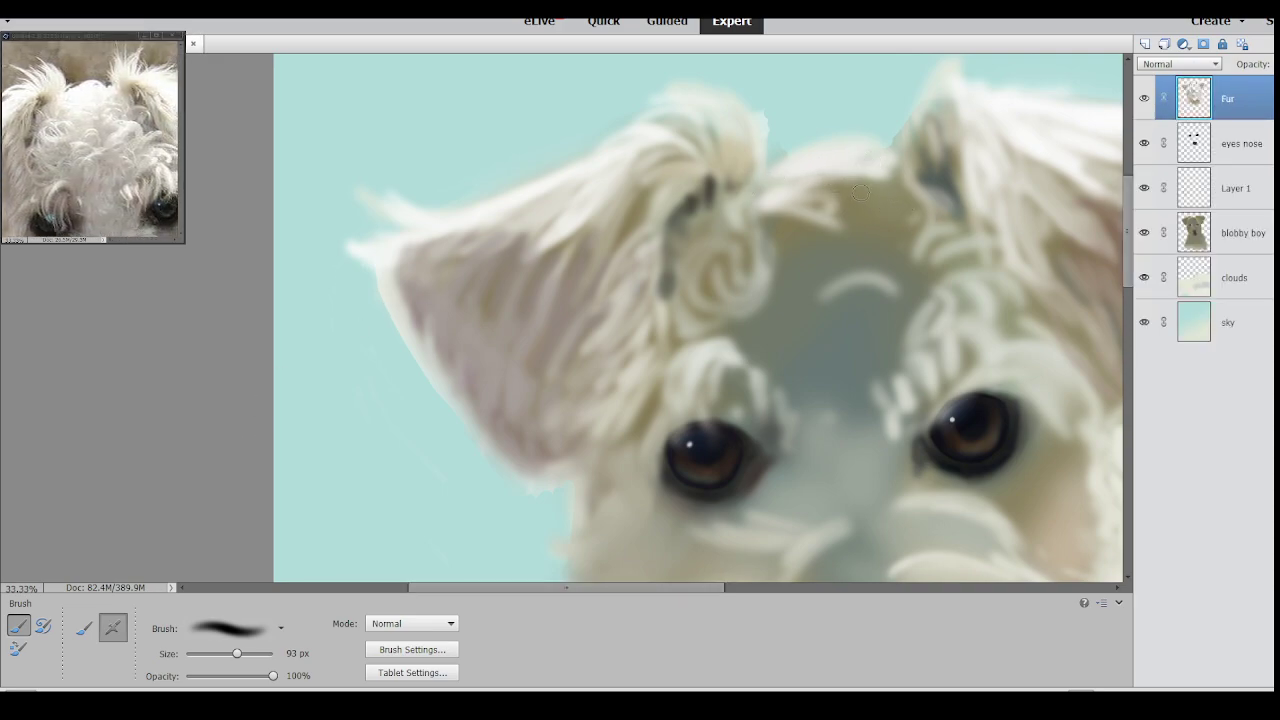
drag(895, 180, 830, 214)
mouse_move(759, 263)
mouse_down()
mouse_move(815, 249)
mouse_move(750, 252)
mouse_move(790, 179)
mouse_move(775, 261)
mouse_move(707, 250)
mouse_up()
drag(806, 265, 848, 261)
click(249, 654)
mouse_move(810, 322)
mouse_down()
mouse_move(882, 219)
mouse_move(861, 222)
mouse_move(872, 265)
mouse_move(914, 229)
mouse_up()
Reduce the brush to 79 px, sample the right ear's white, and paint curved strands across the upper forehead.
drag(249, 654, 232, 654)
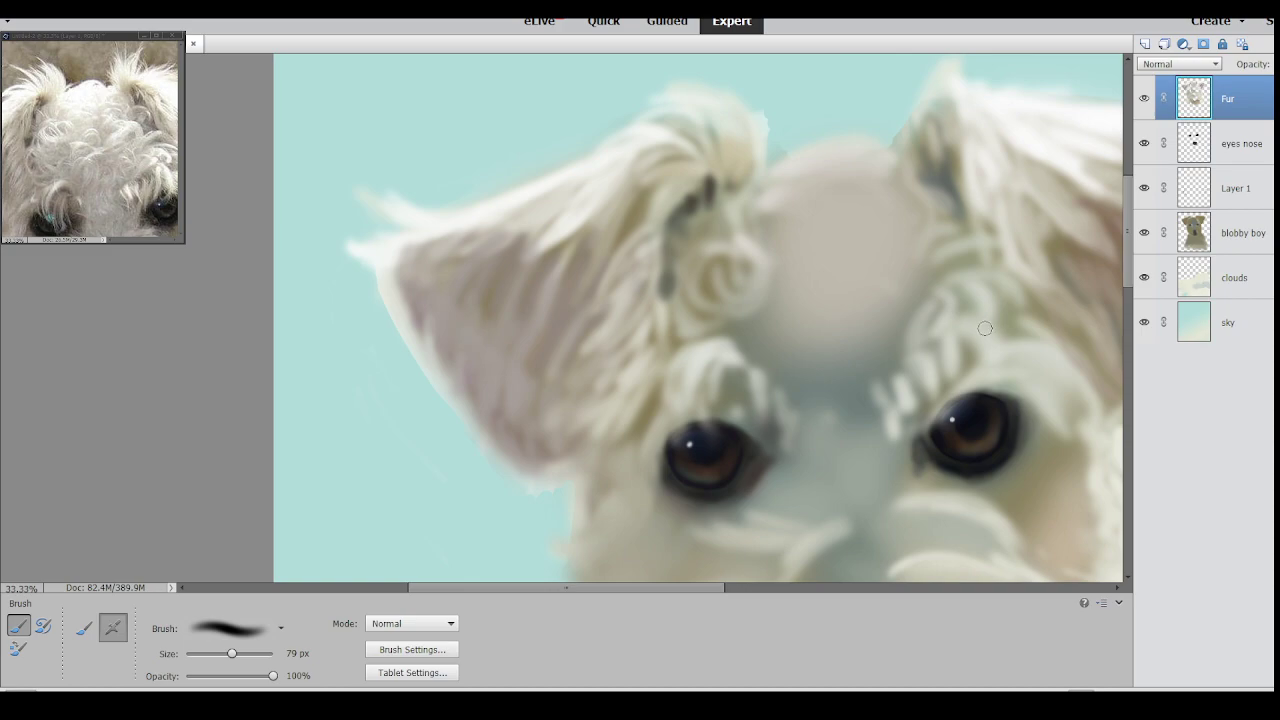
alt+click(1018, 101)
mouse_move(766, 285)
mouse_down()
mouse_move(706, 250)
mouse_move(838, 229)
mouse_up()
drag(818, 216, 928, 213)
mouse_move(776, 200)
mouse_down()
mouse_move(832, 215)
mouse_move(771, 184)
mouse_up()
mouse_move(861, 202)
mouse_down()
mouse_move(918, 192)
mouse_move(808, 161)
mouse_move(869, 160)
mouse_move(842, 154)
mouse_up()
mouse_move(872, 264)
mouse_down()
mouse_move(914, 240)
mouse_move(795, 268)
mouse_move(865, 267)
mouse_move(862, 249)
mouse_move(899, 250)
mouse_up()
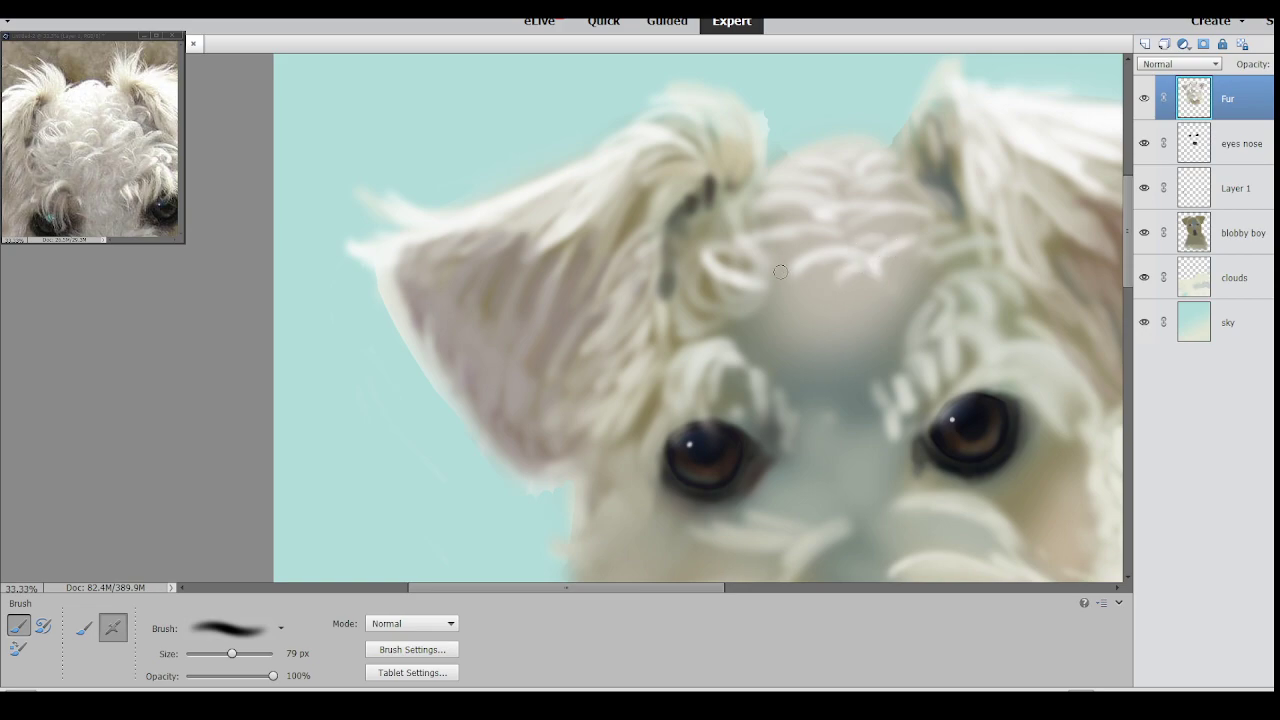
Extend the white curls down the middle of the forehead and add bright strands to both brows.
mouse_move(824, 272)
mouse_down()
mouse_move(754, 278)
mouse_move(776, 270)
mouse_move(742, 252)
mouse_up()
drag(808, 292, 686, 256)
mouse_move(904, 272)
mouse_down()
mouse_move(940, 259)
mouse_move(898, 297)
mouse_move(796, 326)
mouse_move(864, 319)
mouse_move(769, 325)
mouse_move(826, 344)
mouse_move(800, 318)
mouse_move(708, 338)
mouse_up()
mouse_move(764, 368)
mouse_down()
mouse_move(730, 344)
mouse_move(700, 372)
mouse_move(672, 440)
mouse_up()
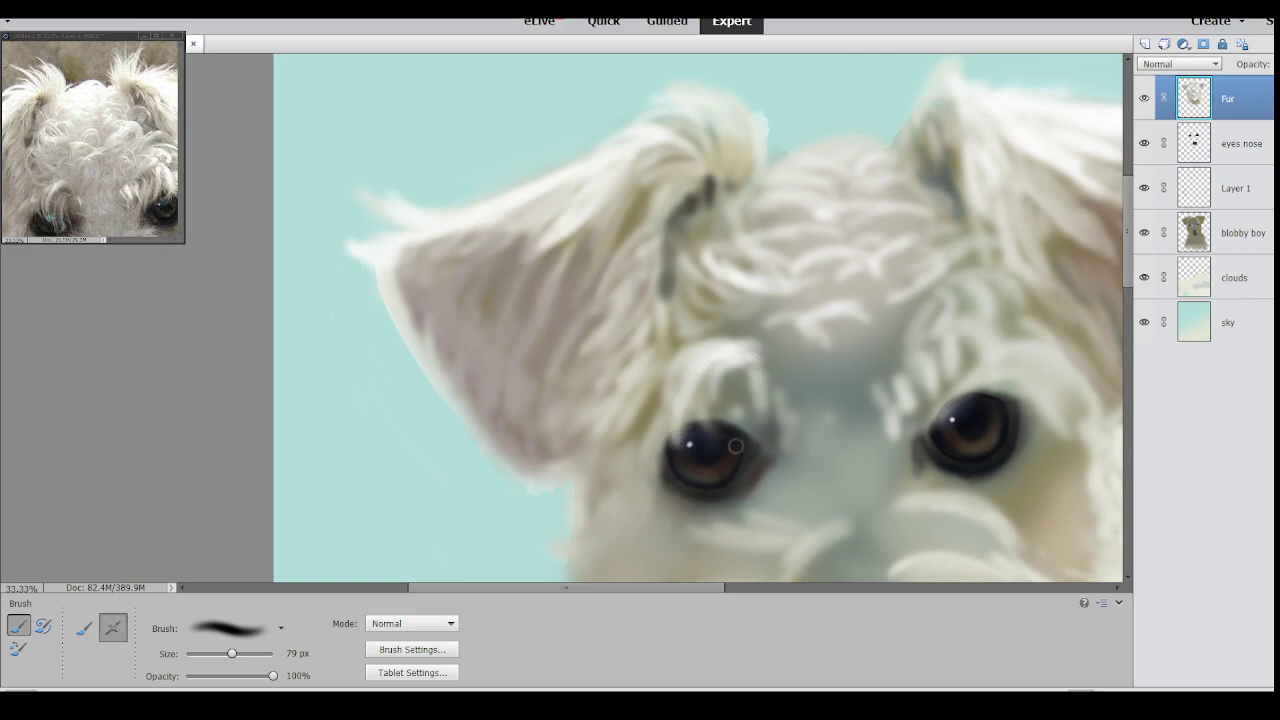
mouse_move(897, 418)
mouse_down()
mouse_move(886, 388)
mouse_move(994, 348)
mouse_up()
Paint grey-white tufts on the lower forehead between the brows, enlarging the brush to 97 px to fill them out.
mouse_move(232, 653)
mouse_down()
mouse_move(245, 653)
mouse_move(227, 653)
mouse_up()
mouse_move(856, 341)
mouse_down()
mouse_move(816, 396)
mouse_move(800, 398)
mouse_move(806, 352)
mouse_move(786, 382)
mouse_up()
drag(227, 653, 240, 656)
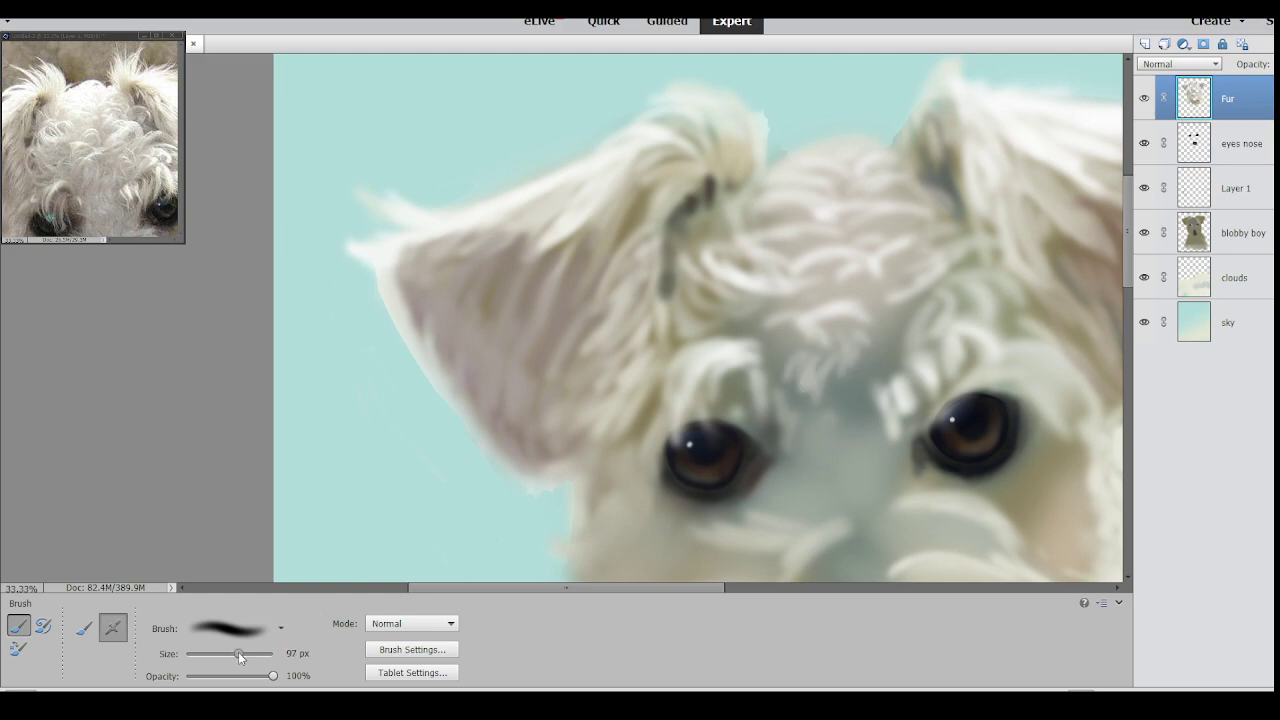
mouse_move(804, 348)
mouse_down()
mouse_move(778, 380)
mouse_move(767, 369)
mouse_up()
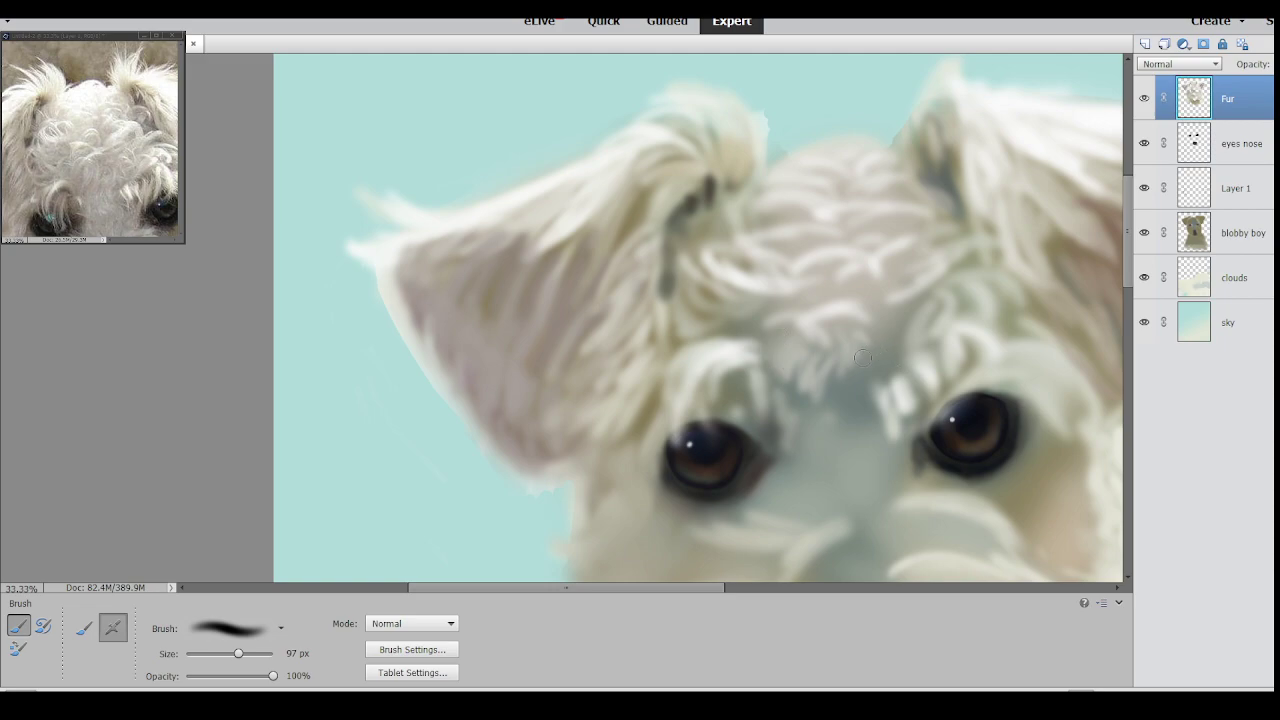
drag(868, 348, 852, 394)
mouse_move(886, 320)
mouse_down()
mouse_move(868, 382)
mouse_move(888, 352)
mouse_move(811, 349)
mouse_up()
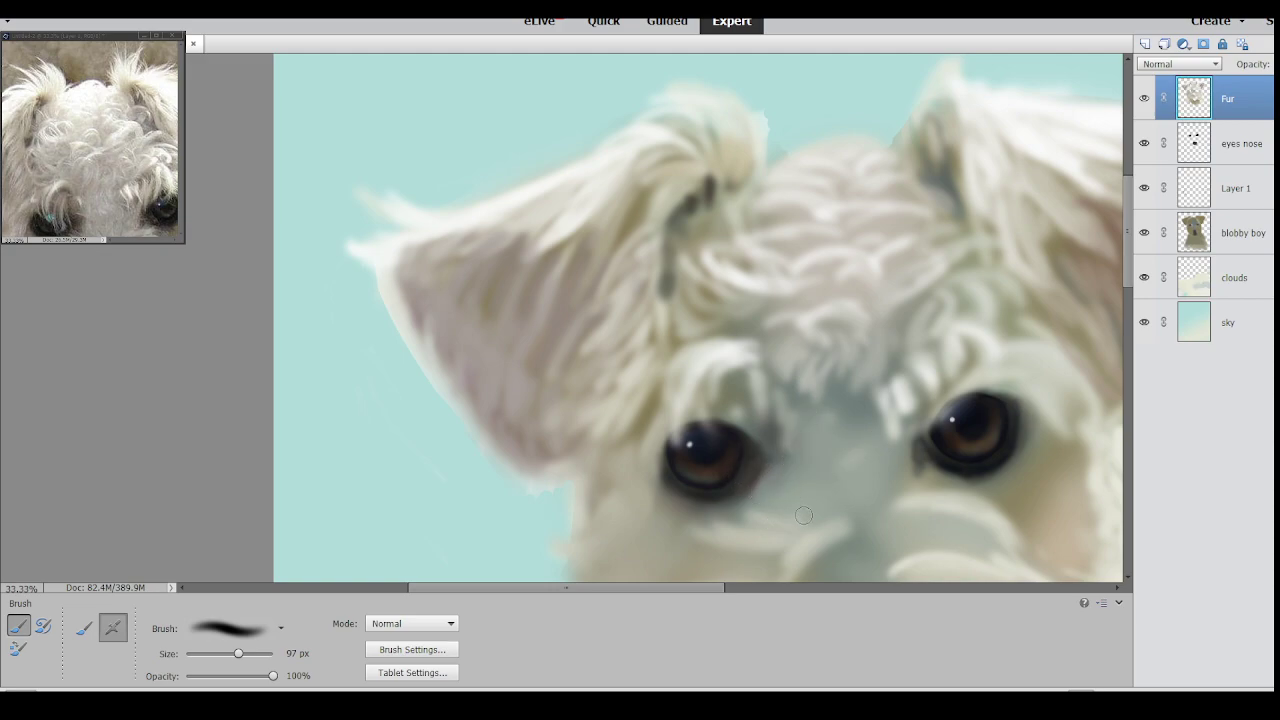
Soften the left ear's lower edge and add light strands at the inner end of the right brow, following the reference photo.
drag(726, 594, 781, 594)
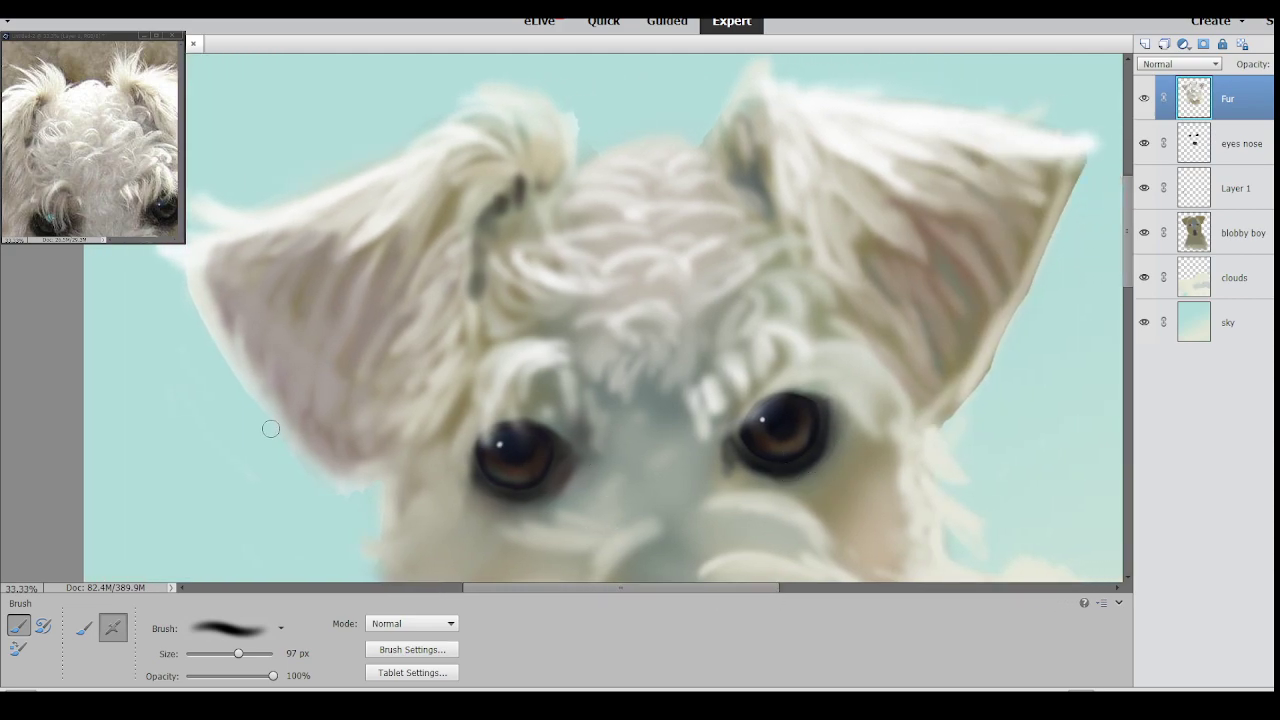
drag(331, 419, 348, 497)
key(ctrl+Tab)
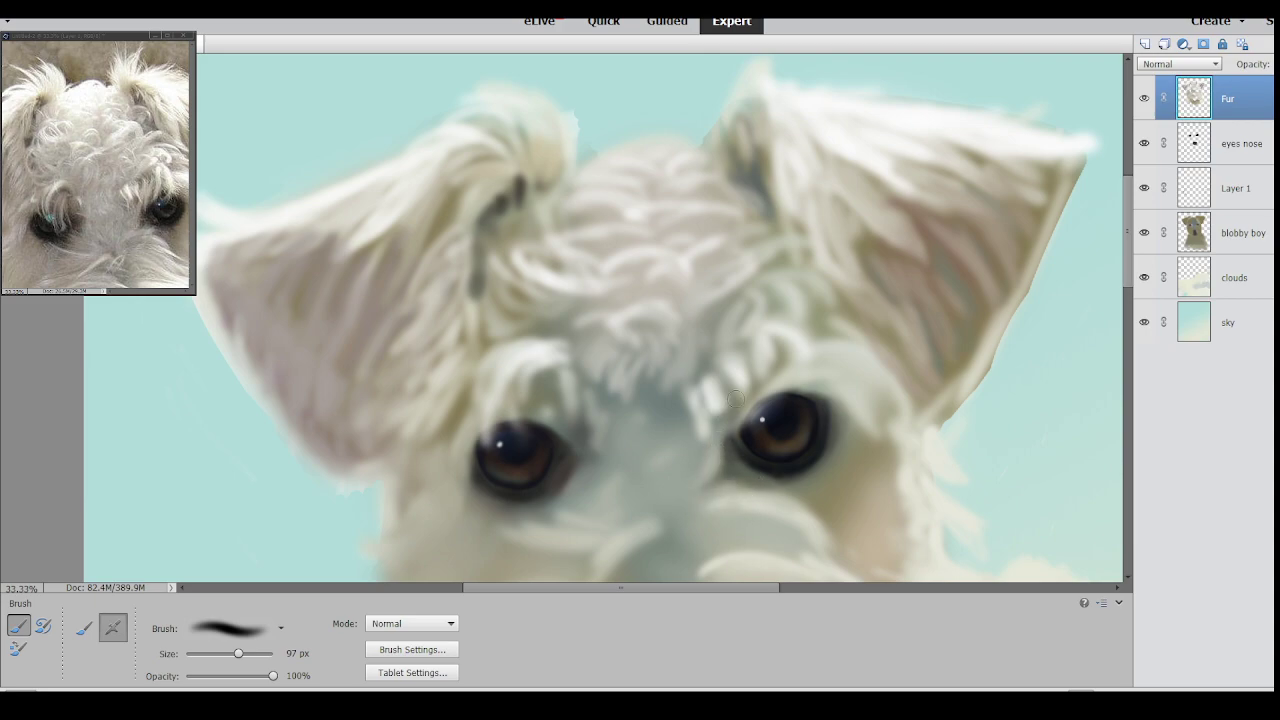
mouse_move(678, 392)
mouse_down()
mouse_move(693, 460)
mouse_move(672, 404)
mouse_move(699, 376)
mouse_up()
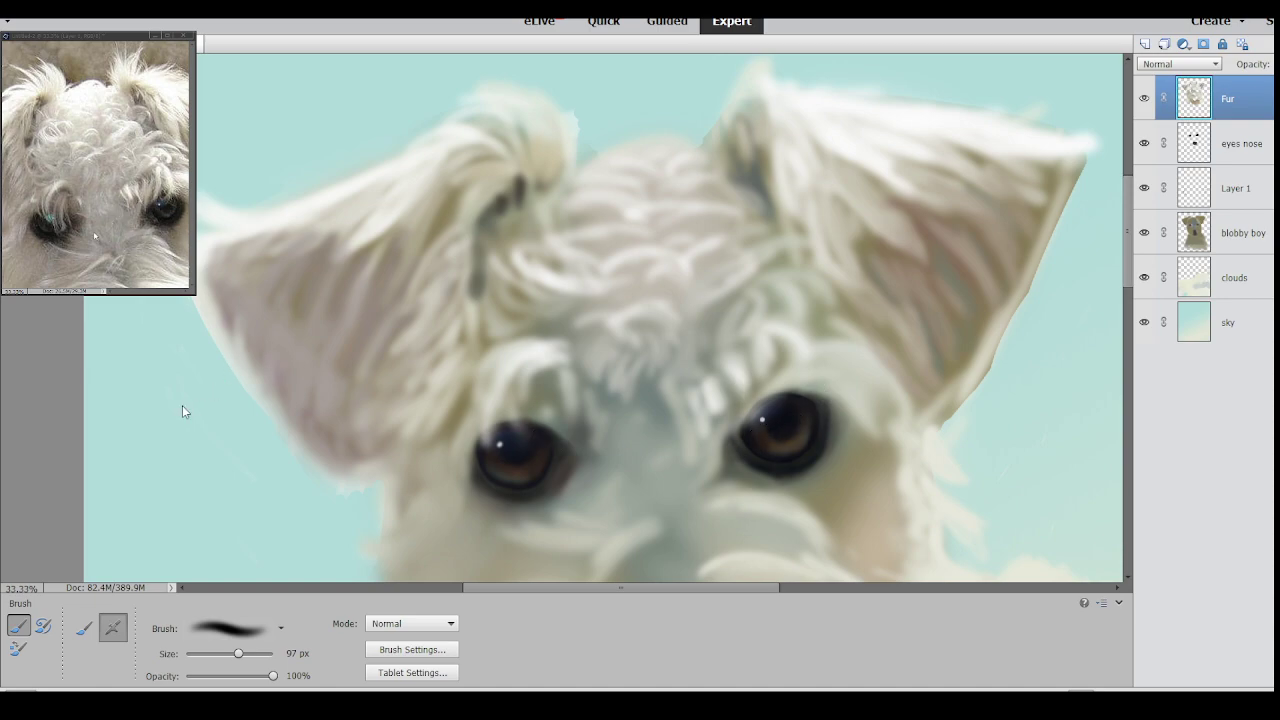
Sample a lavender tone and paint soft lavender and grey strands down the bridge between the eyes.
key(alt)
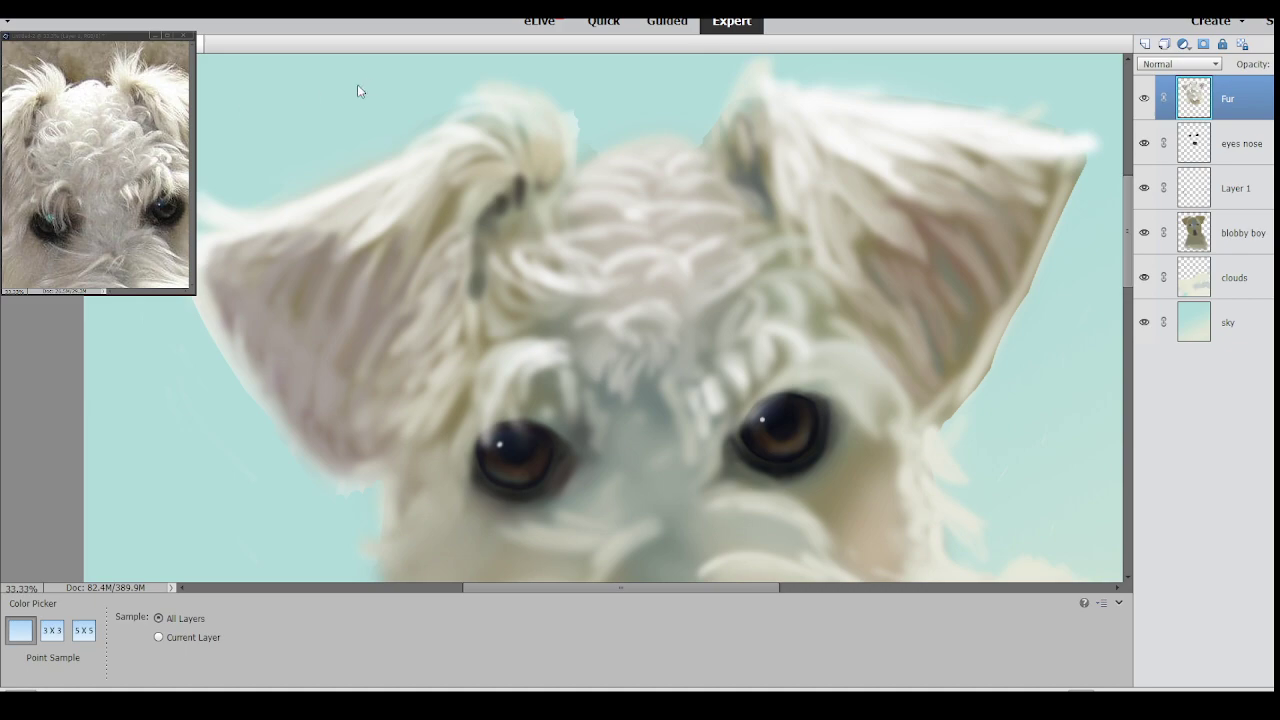
drag(651, 404, 662, 450)
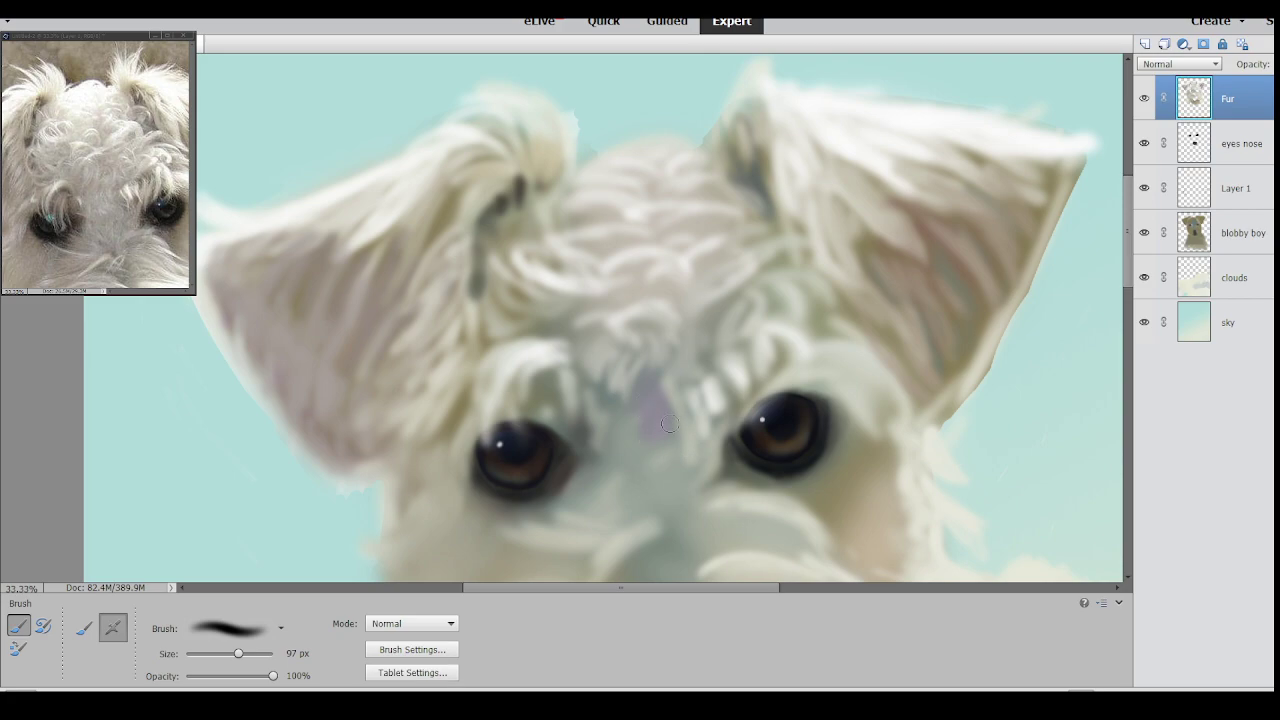
mouse_move(663, 446)
mouse_down()
mouse_move(672, 406)
mouse_move(653, 407)
mouse_move(642, 448)
mouse_up()
drag(647, 392, 645, 410)
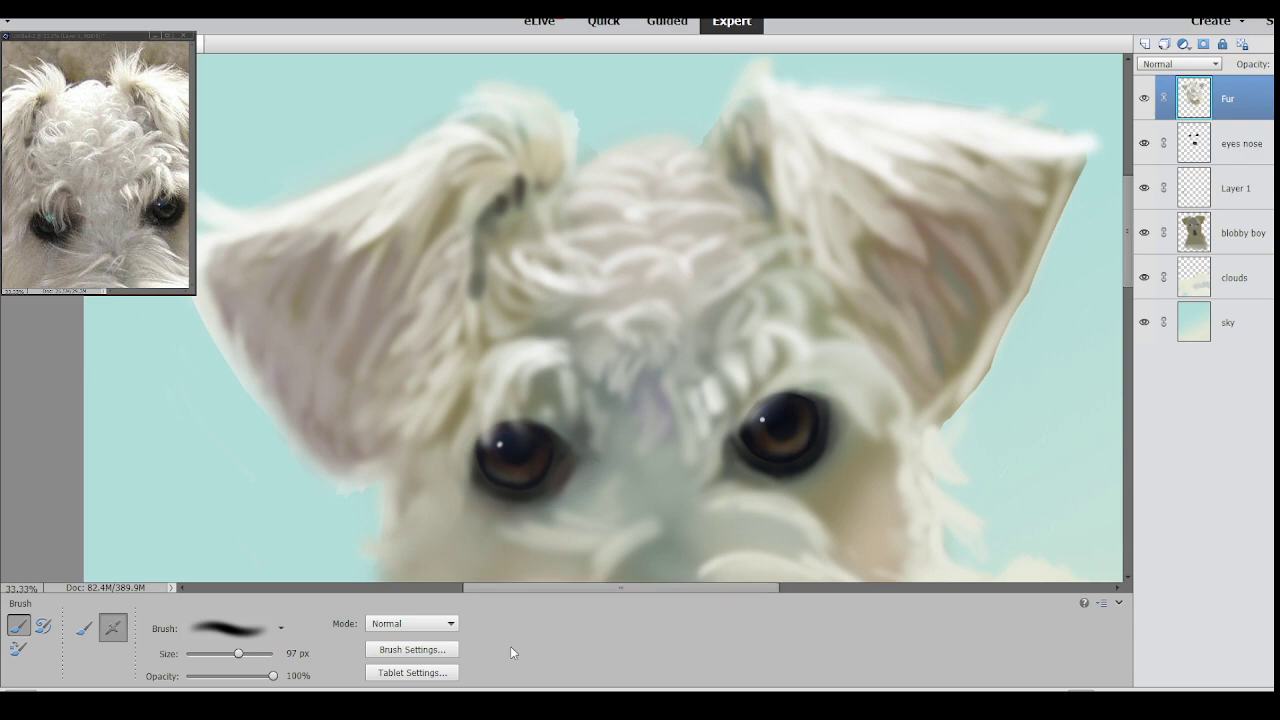
drag(658, 466, 654, 488)
drag(667, 430, 663, 484)
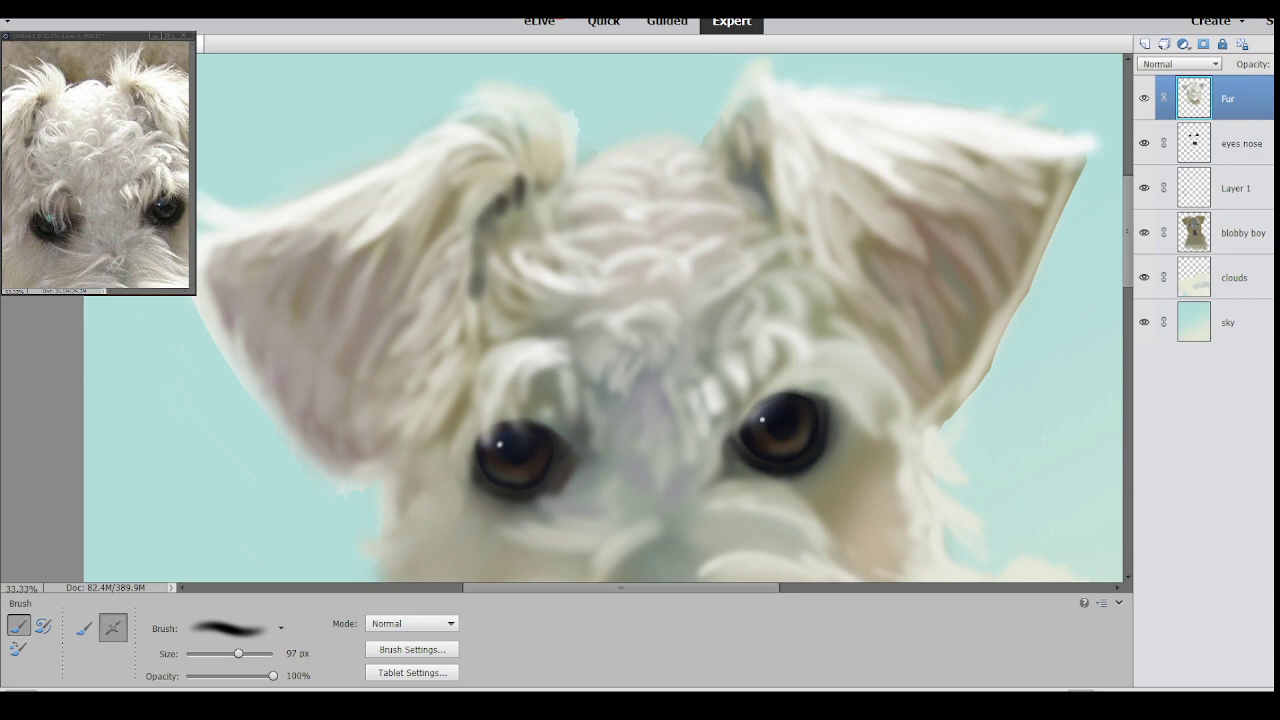
Zoom out both the painting and the reference photo to compare the whole dog.
key(ctrl+minus)
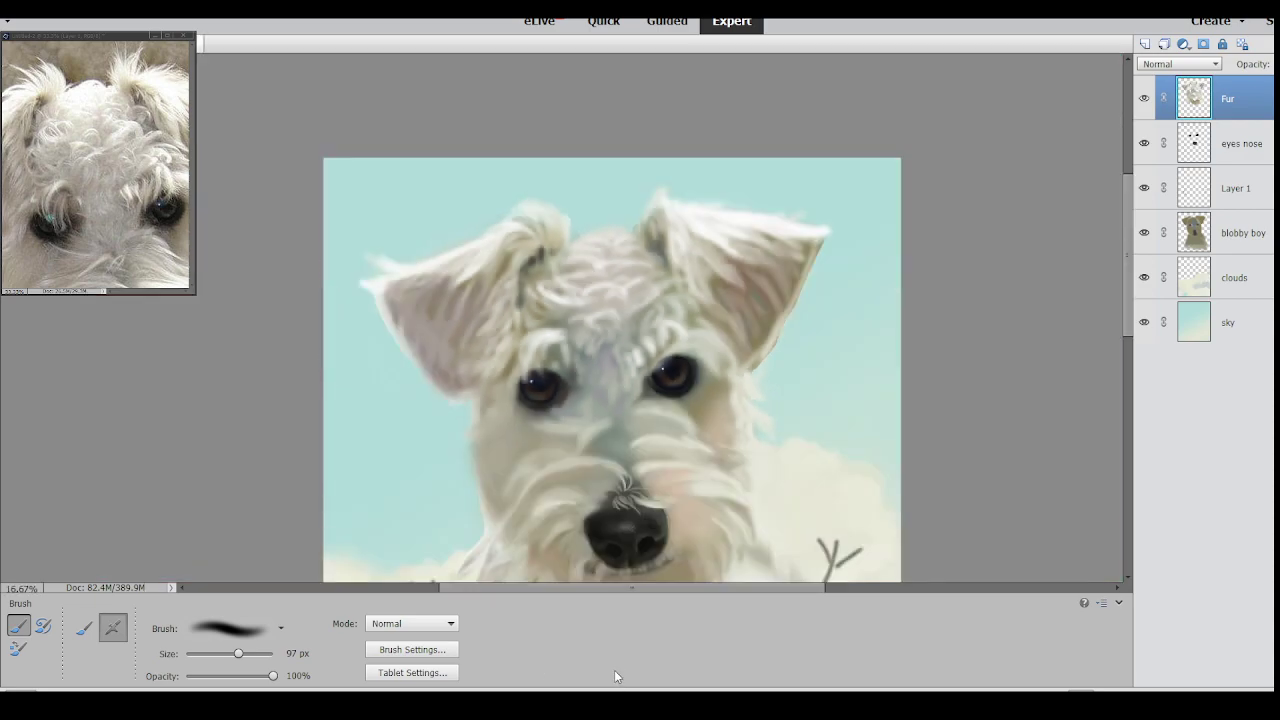
key(ctrl+minus)
scroll(808, 327, down, 3)
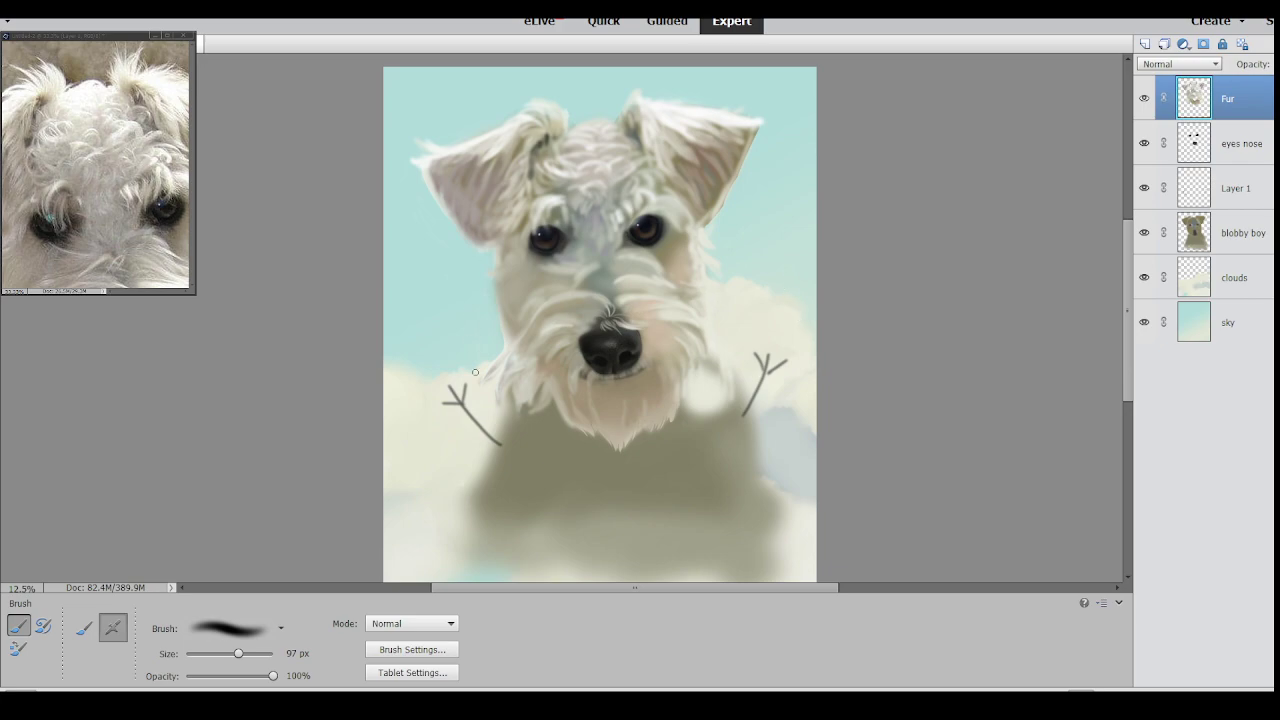
click(134, 291)
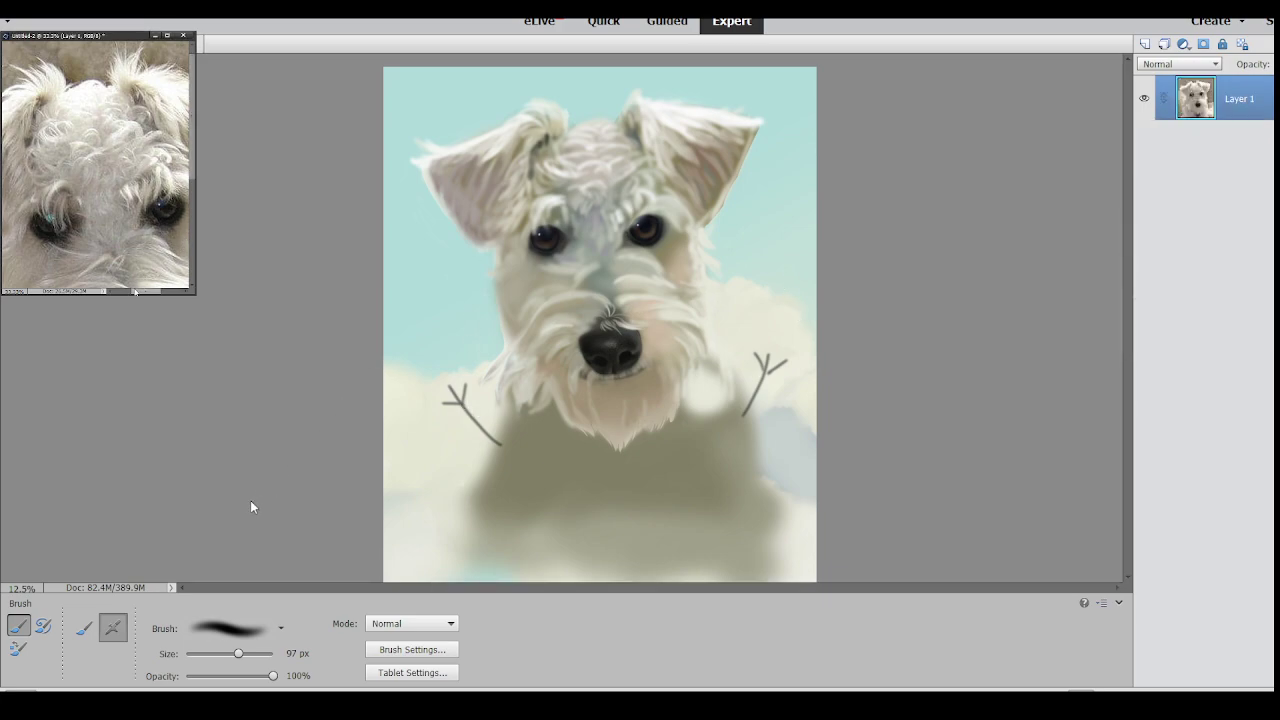
key(ctrl+minus)
key(ctrl+minus)
key(ctrl+minus)
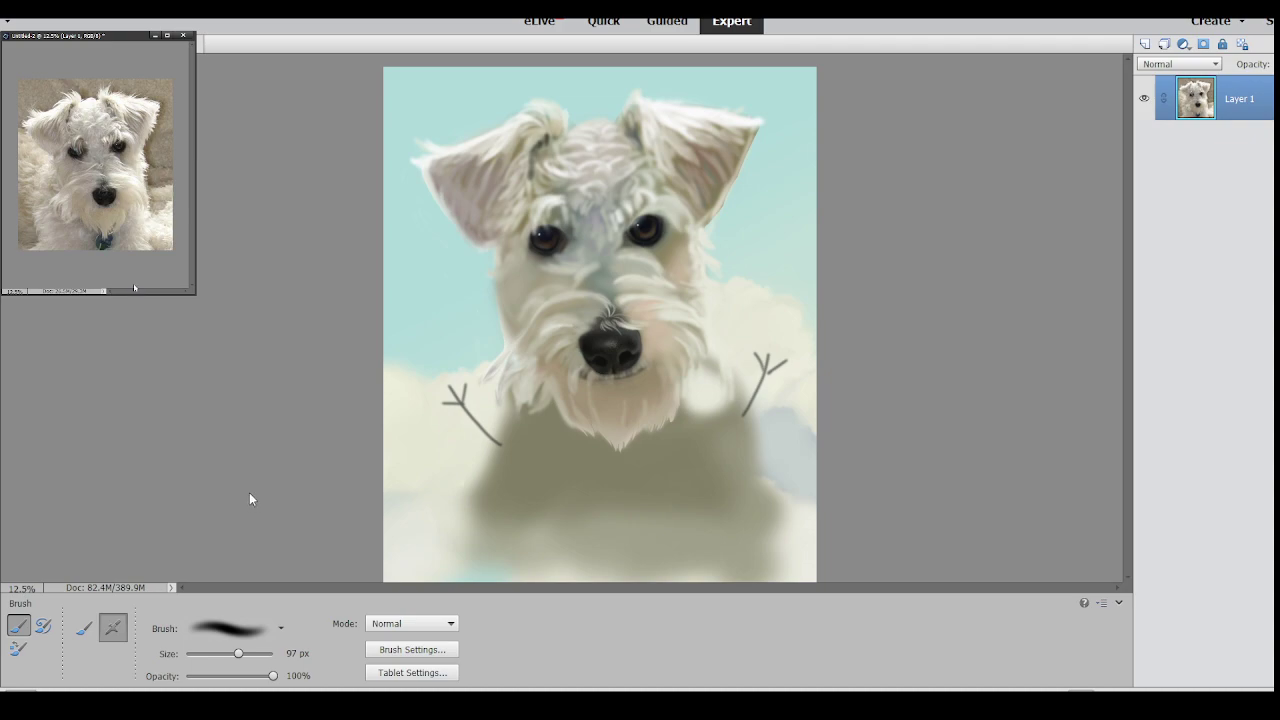